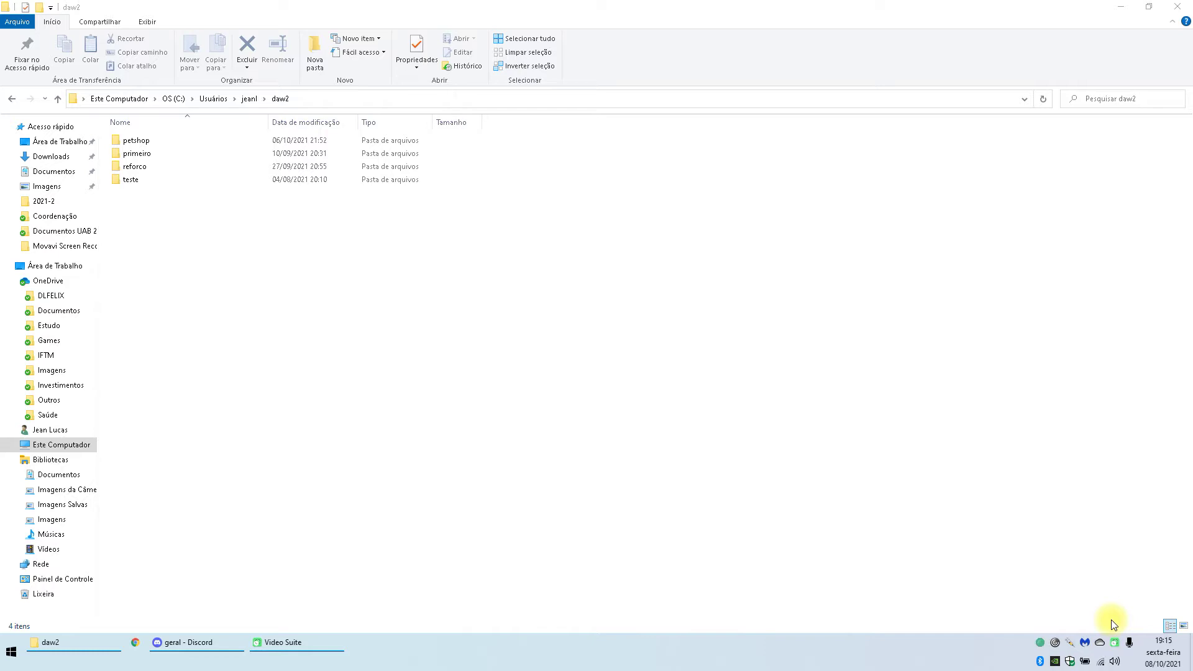
left_click(188, 636)
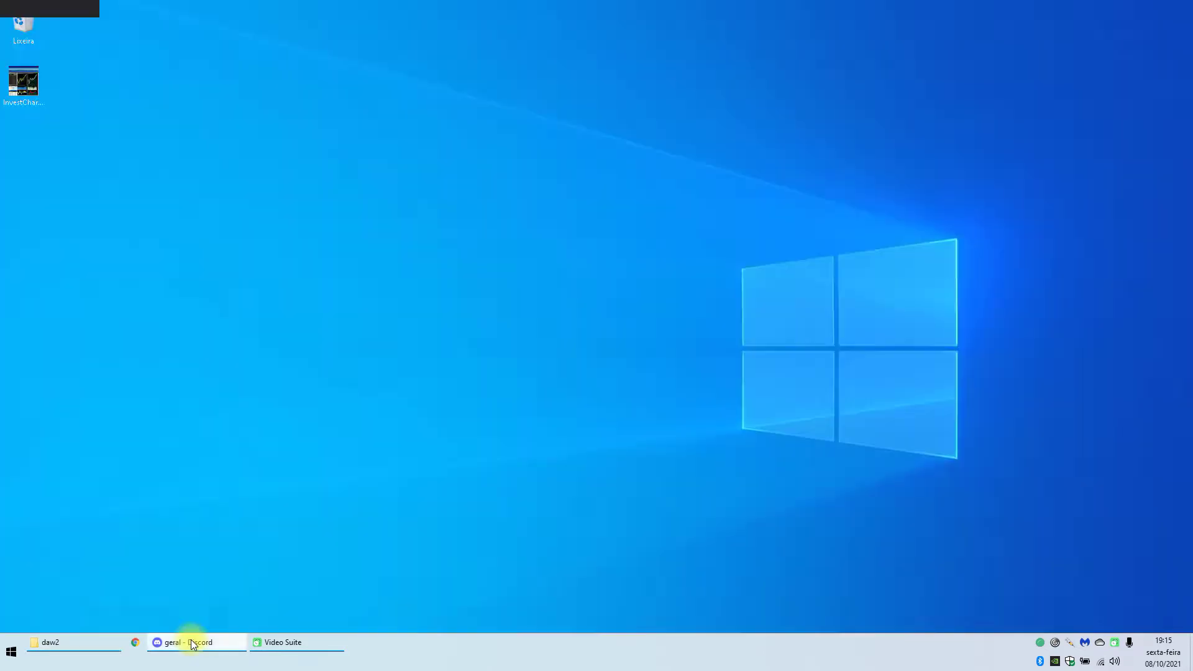
key("alt+Tab")
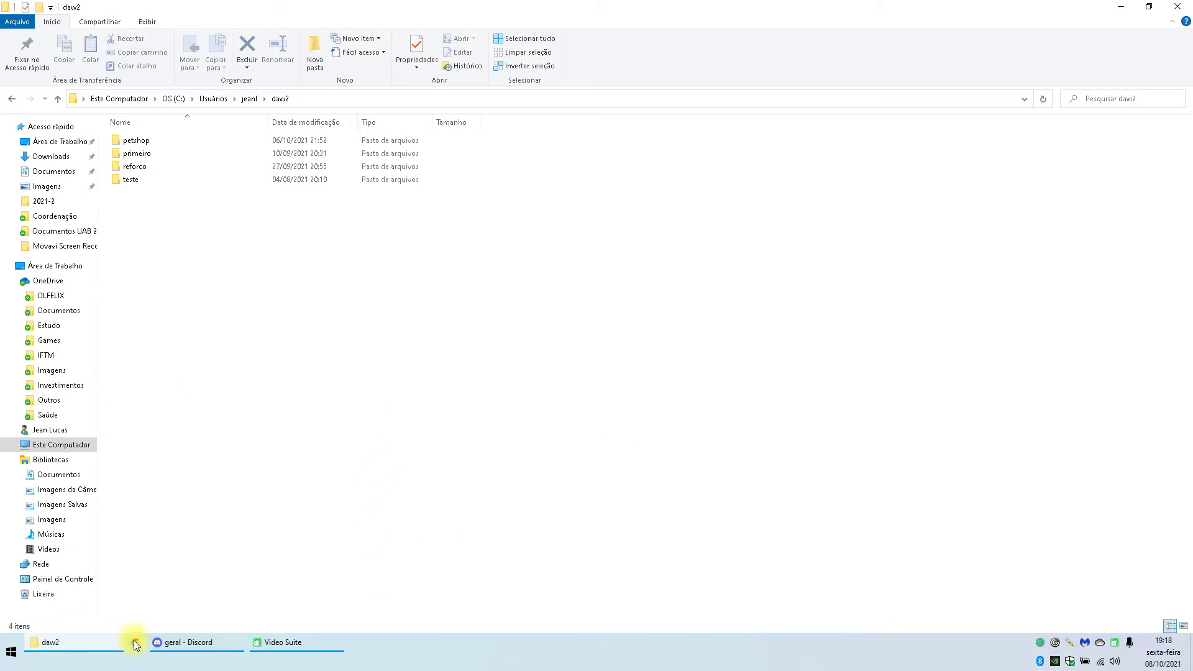
Step: Open Chrome and load the website iftm.edu.br
key("ctrl+alt+c")
type("f")
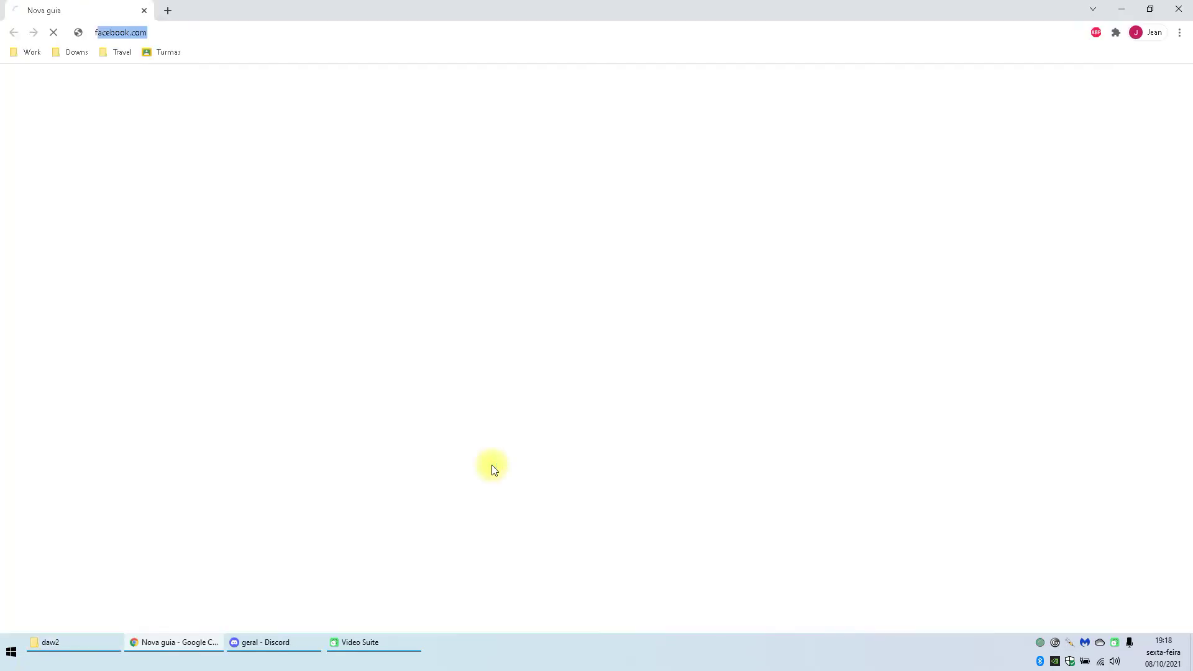
key("BackSpace")
key("BackSpace")
type("iftm")
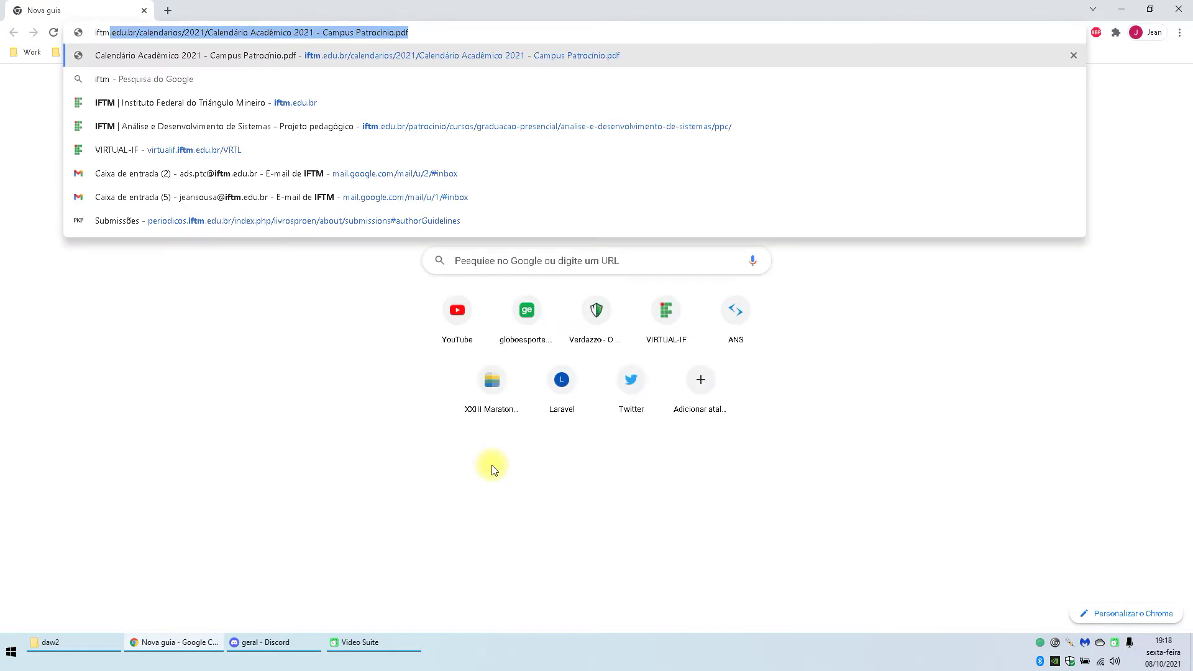
type(".edu.br")
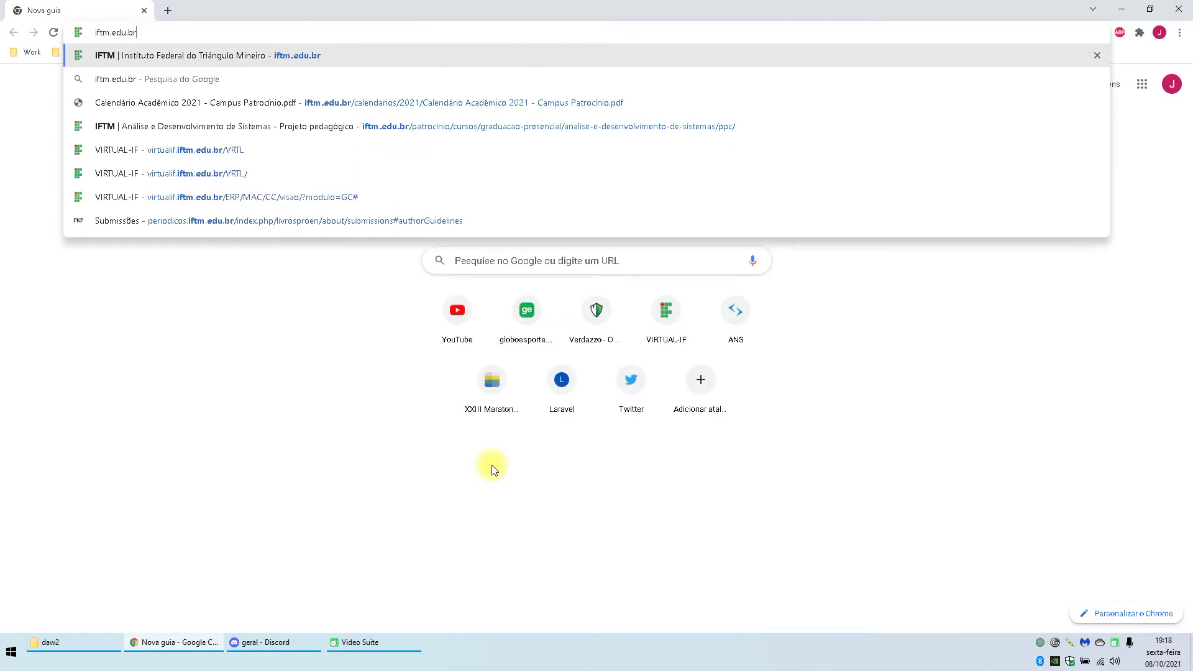
key("Return")
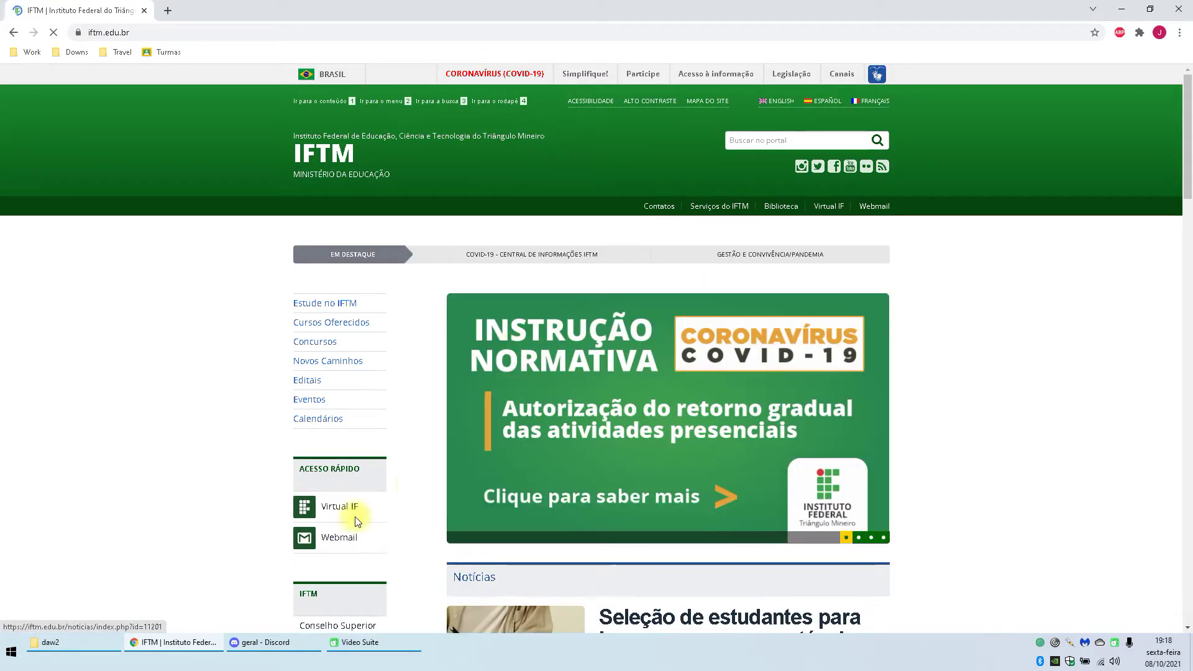
Step: Open the news article "IFTM tem propostas aprovadas em chamada da Fapemig" and highlight the id parameter in its URL
scroll(627, 378, "down", 4)
scroll(629, 385, "down", 2)
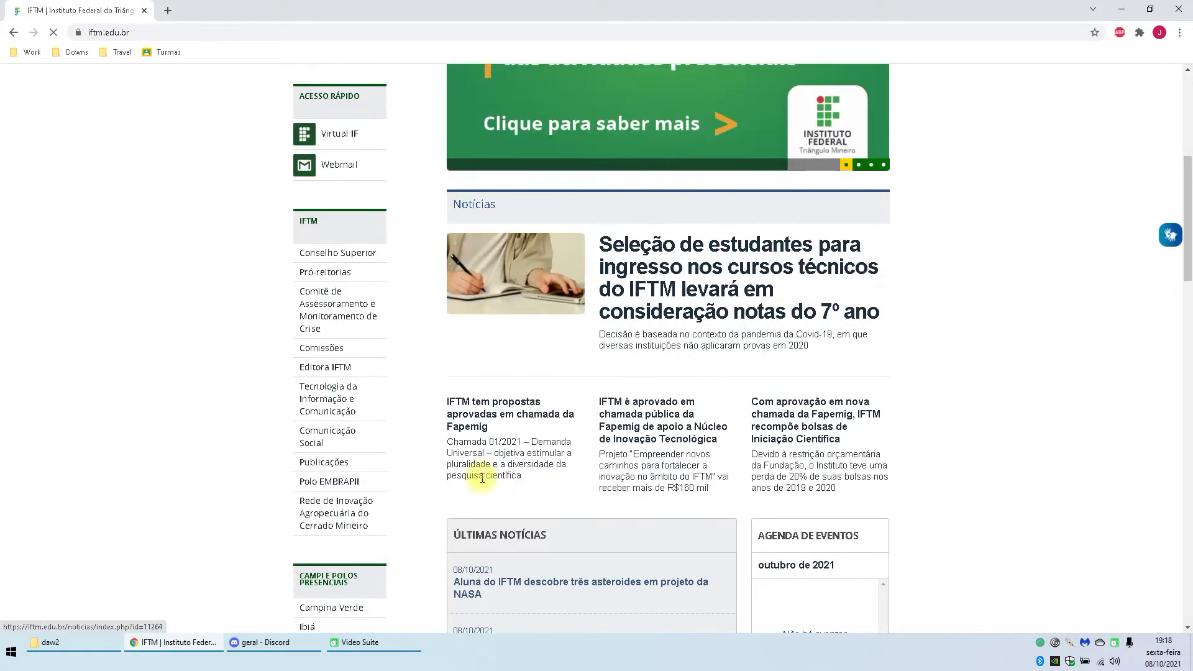
left_click(527, 412)
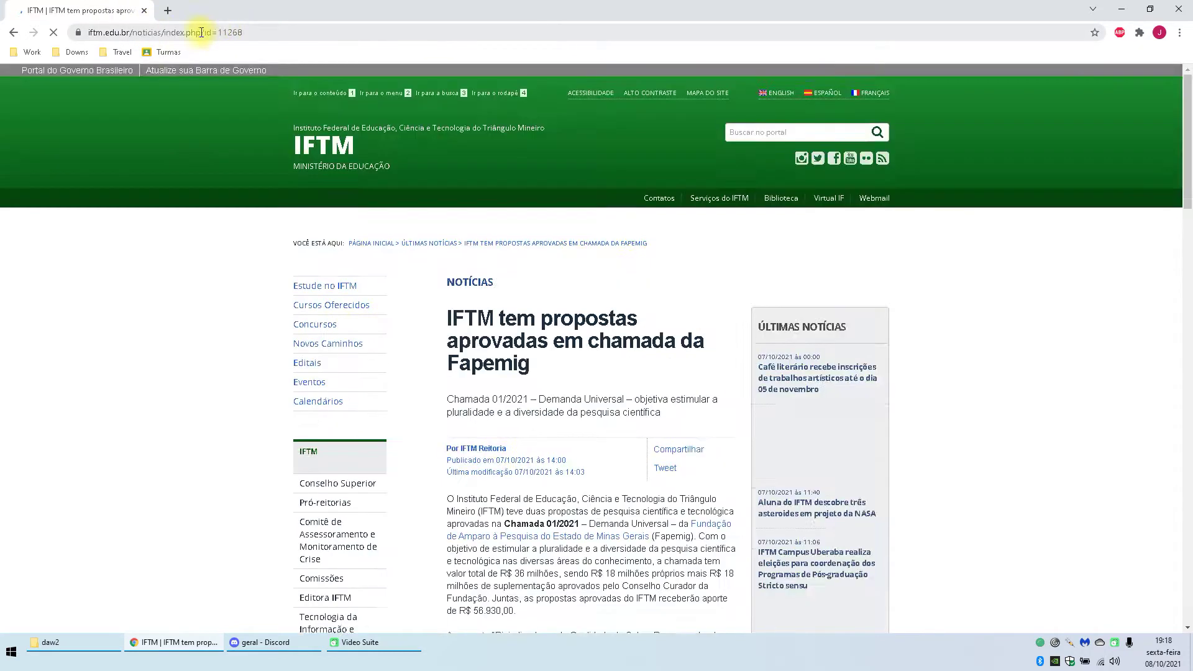
left_click_drag(206, 32, 356, 33)
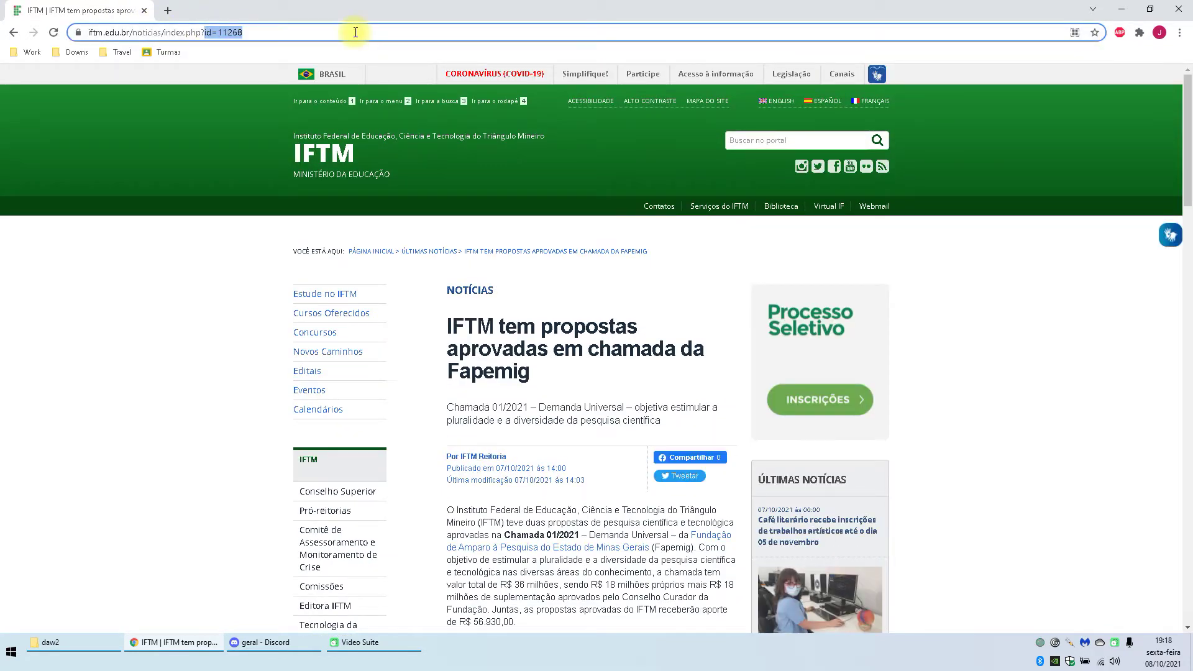
left_click(358, 32)
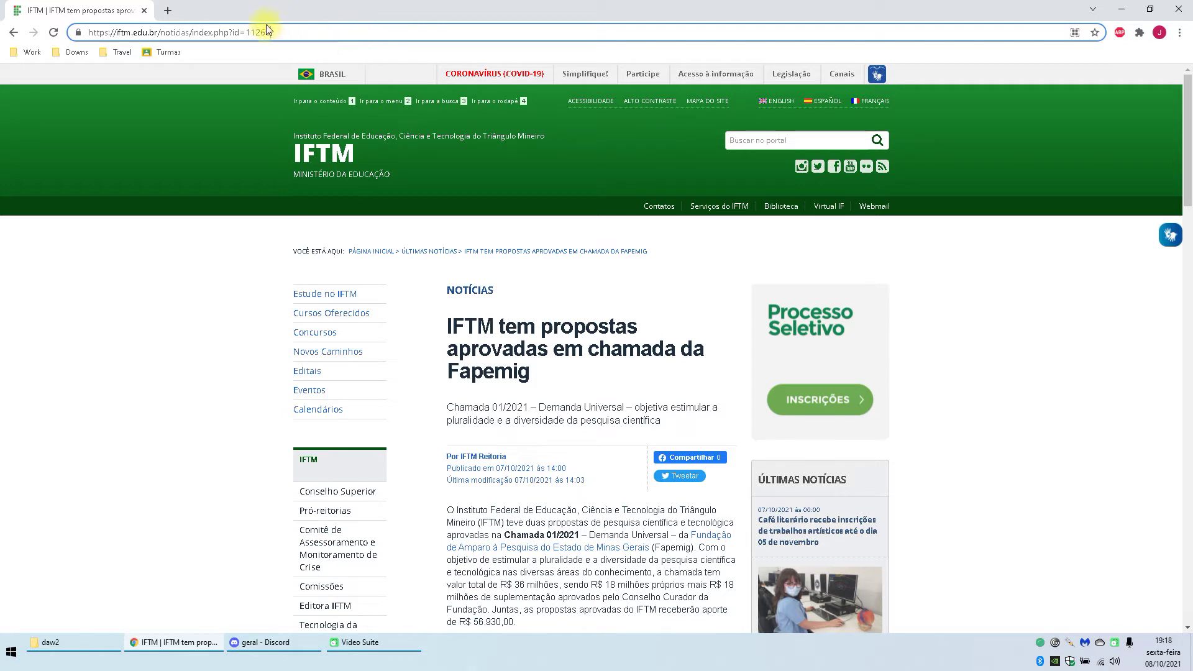
Step: Try to load another news item by changing the id in the article's URL to 11267
left_click_drag(266, 28, 282, 28)
key("Return")
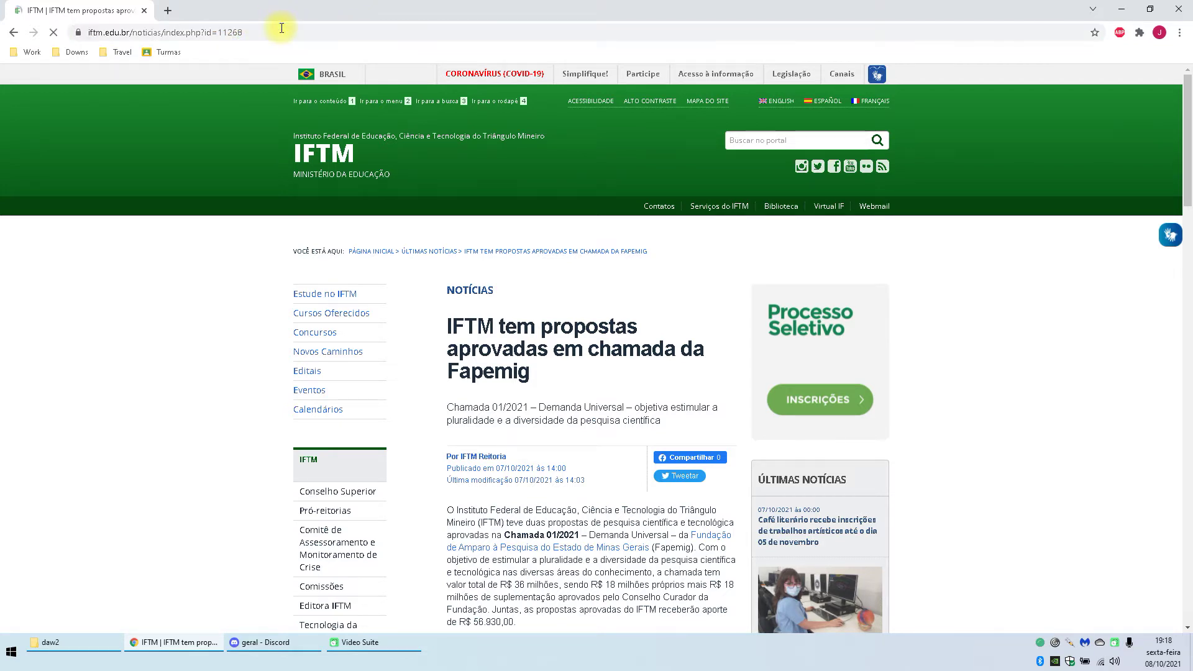
left_click(297, 28)
left_click(298, 28)
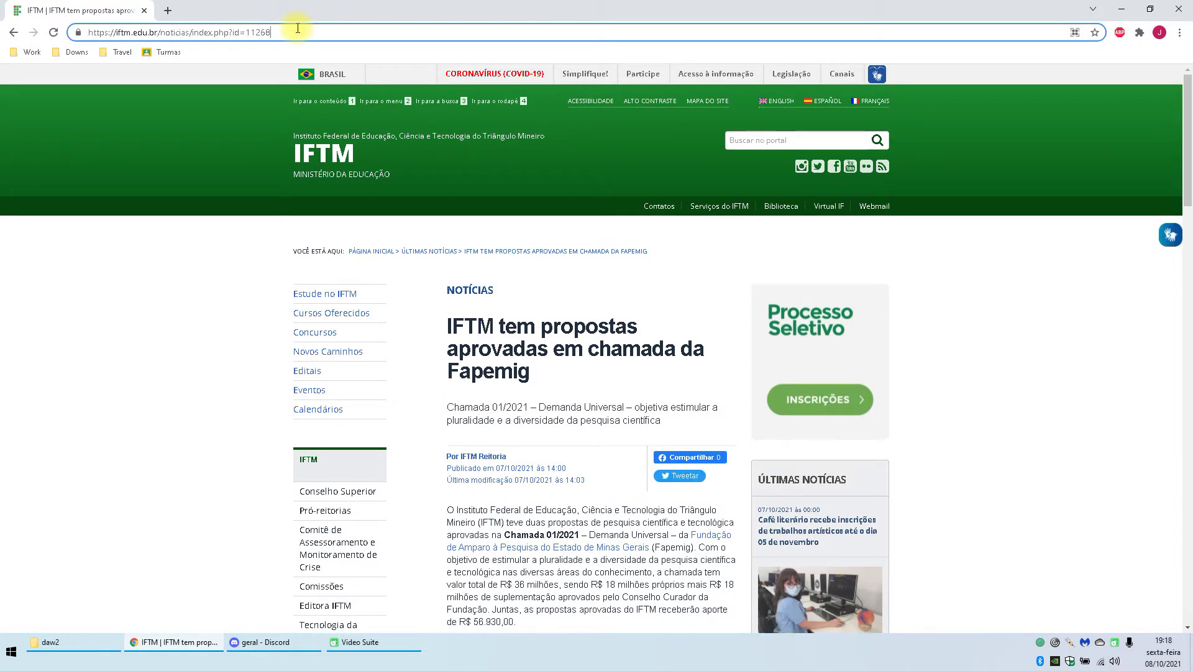
key("BackSpace")
type("7")
key("Return")
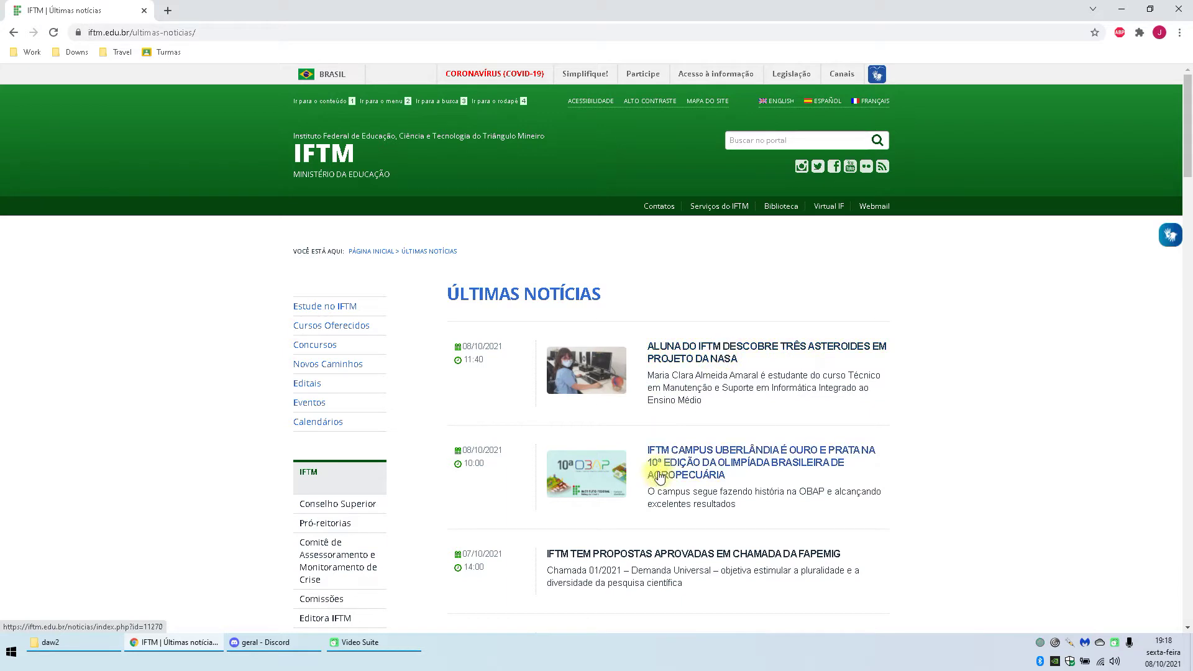
Step: Open the article about the student who discovered three asteroids, change its URL id to 11270 and load that page
left_click(686, 365)
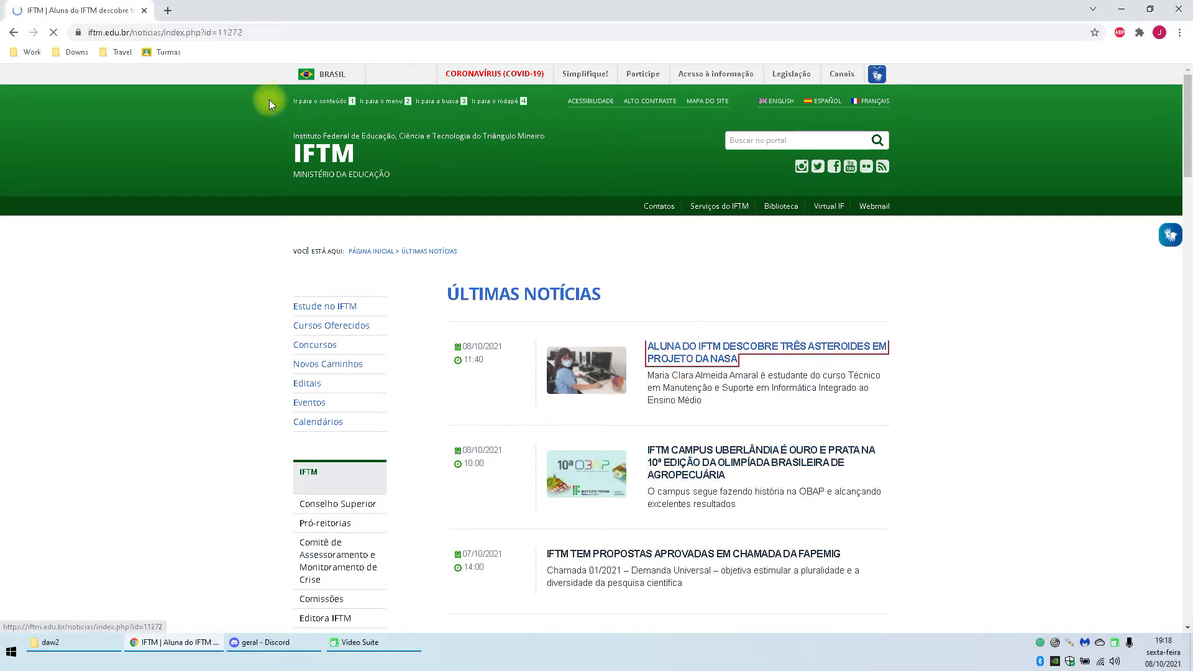
left_click(266, 32)
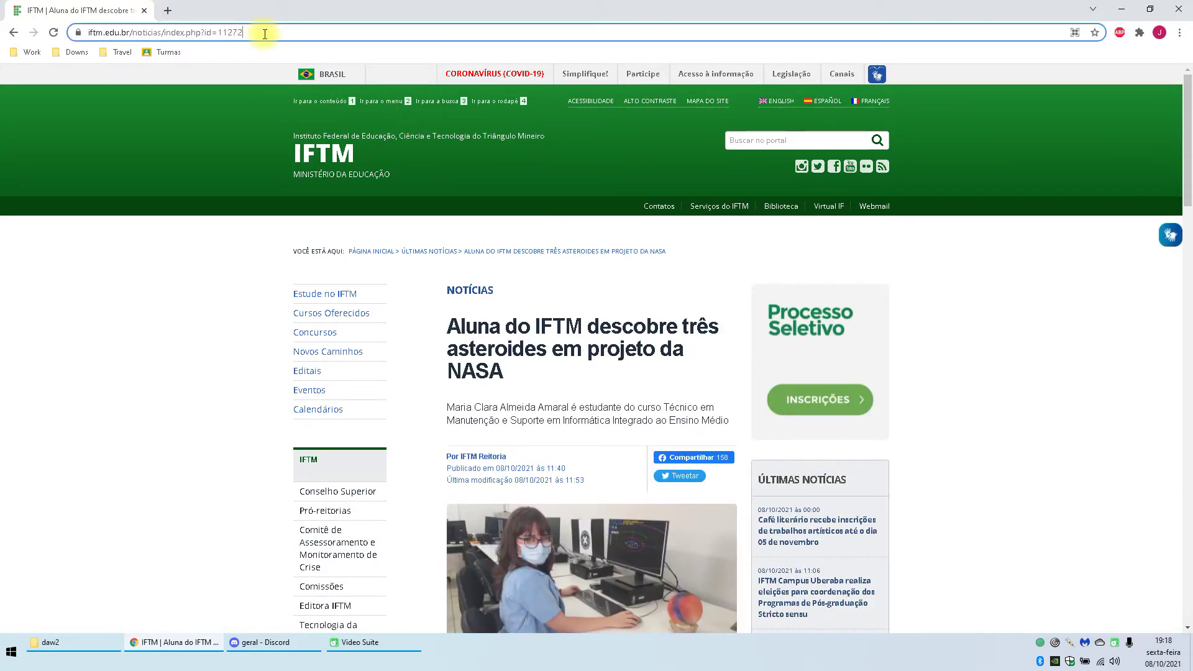
key("BackSpace")
type("0")
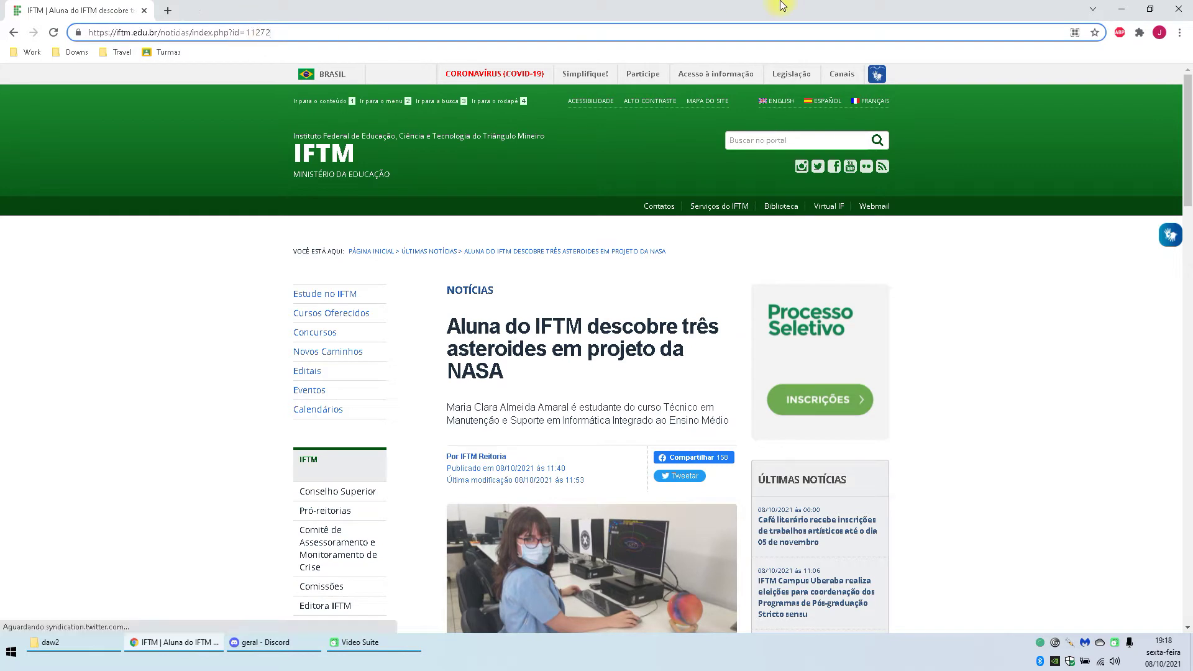
key("Return")
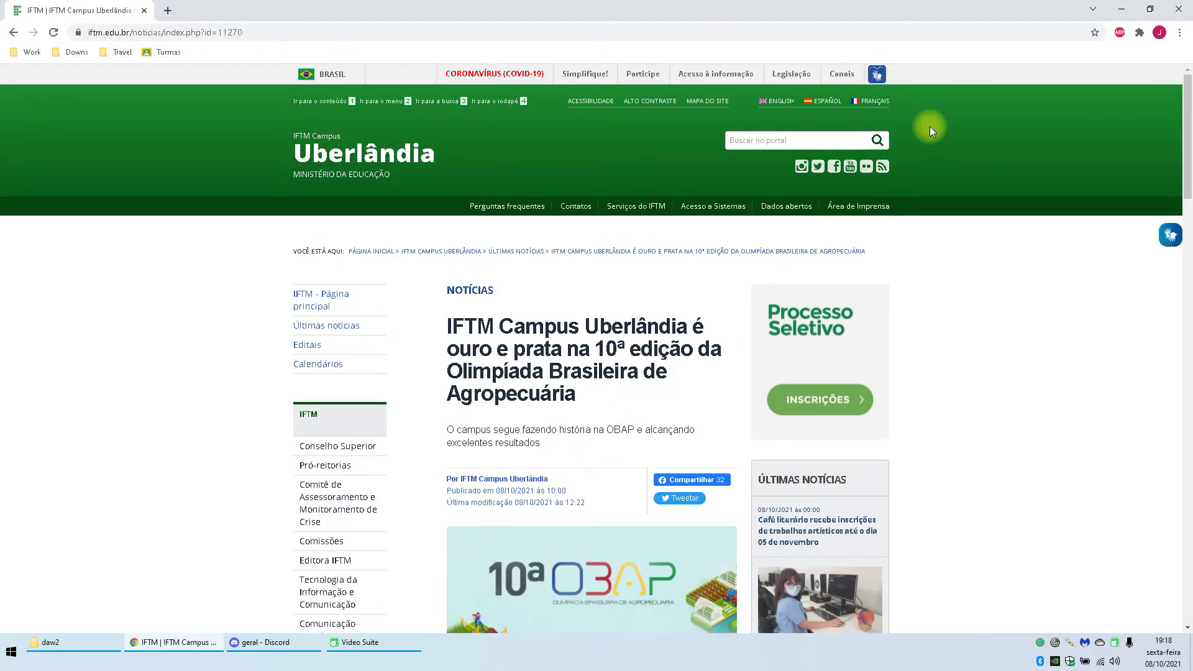
Step: Examine the structure of the OBAP news article: its title, publication details, image and body text
scroll(575, 514, "down", 15)
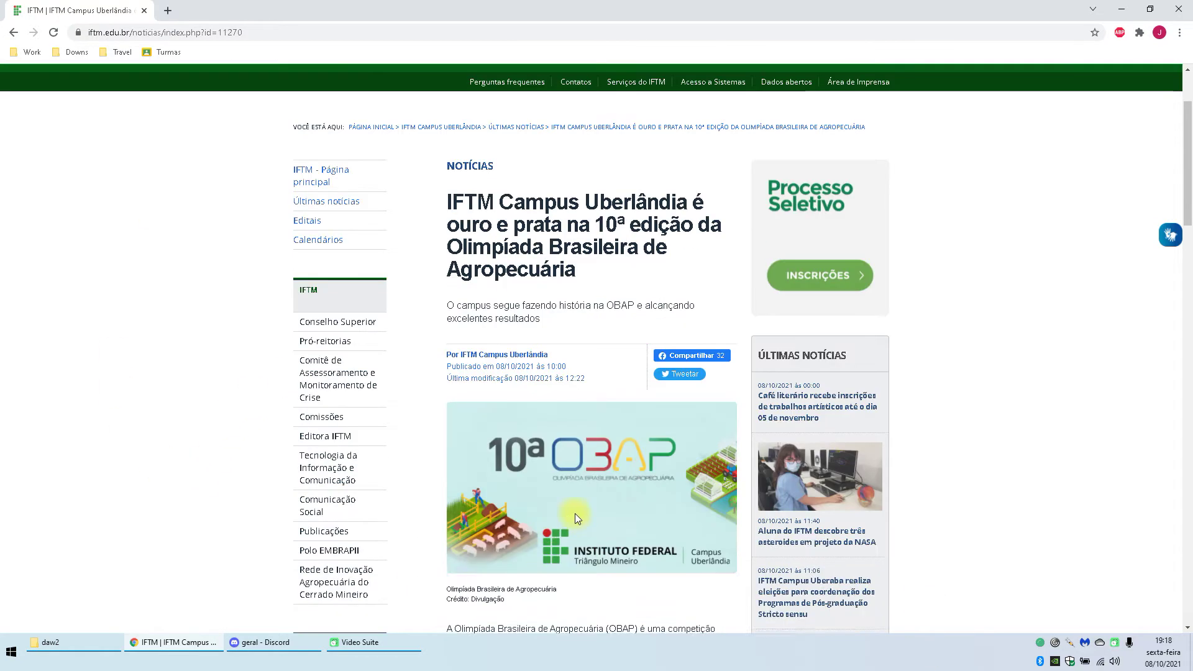
scroll(659, 239, "up", 8)
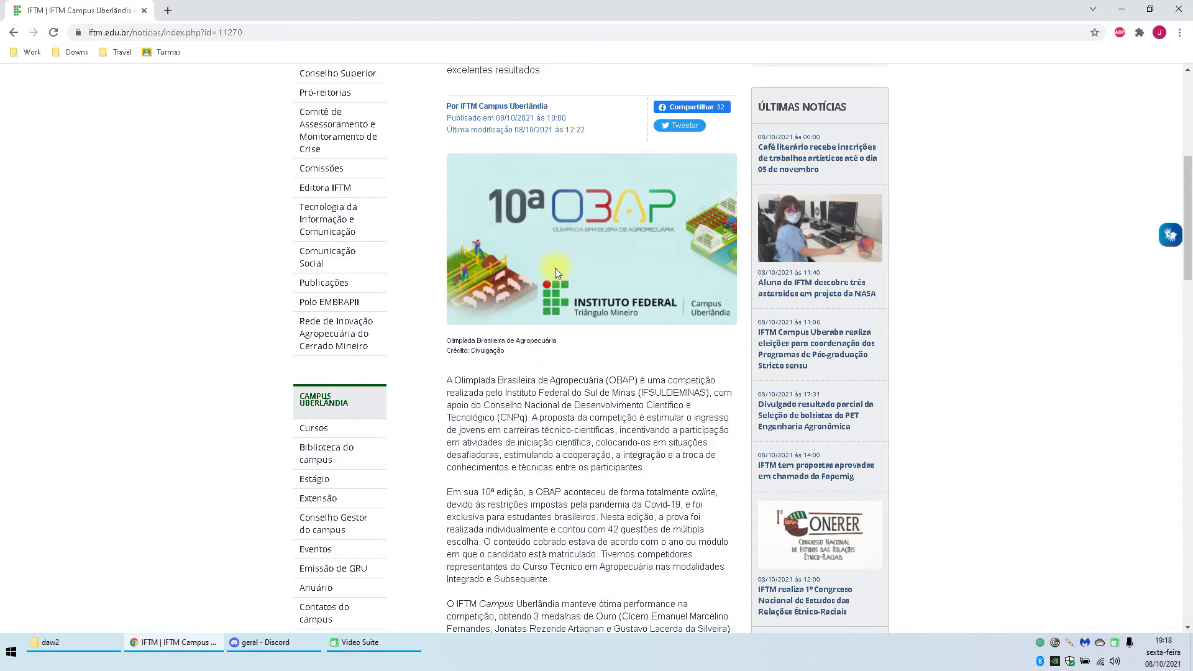
scroll(547, 280, "up", 2)
mouse_move(453, 226)
left_mouse_down()
mouse_move(568, 232)
mouse_move(443, 243)
mouse_move(453, 234)
left_mouse_up()
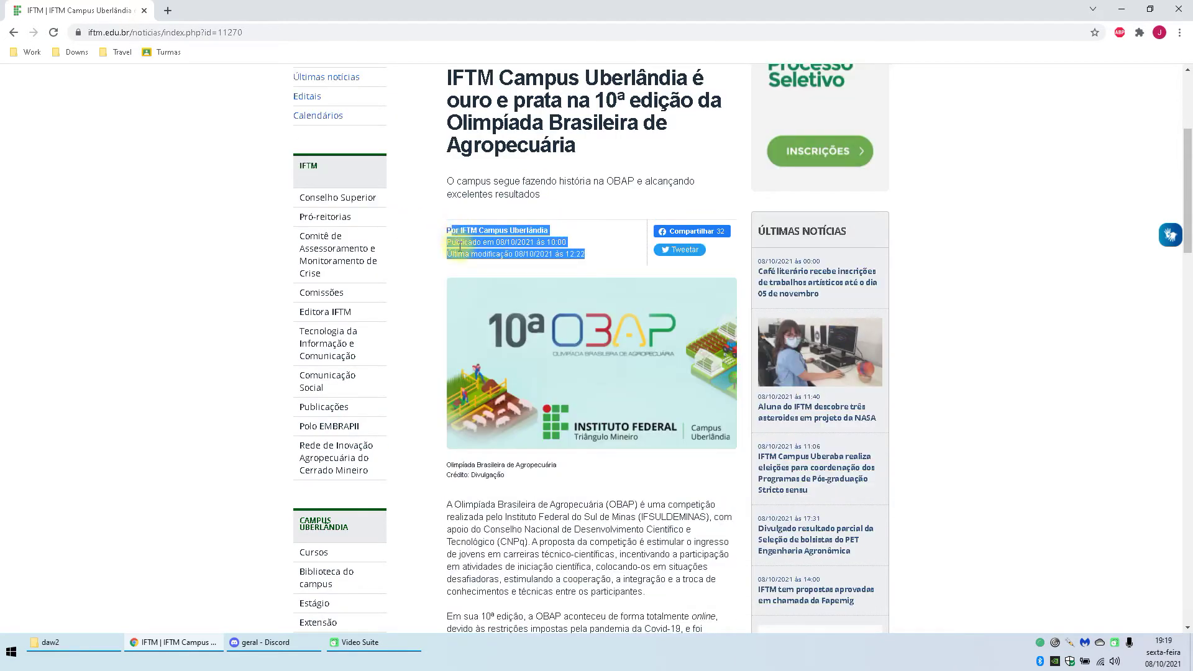
scroll(713, 488, "down", 11)
scroll(543, 308, "up", 4)
left_click_drag(583, 416, 564, 309)
scroll(545, 204, "up", 7)
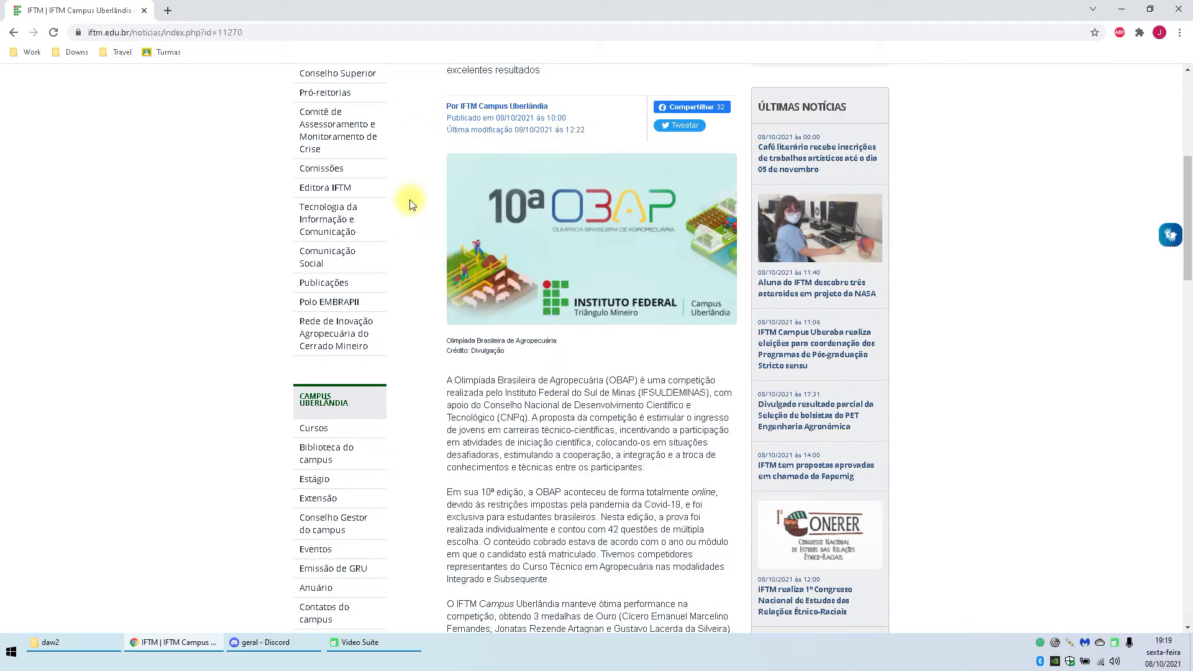
scroll(408, 199, "up", 6)
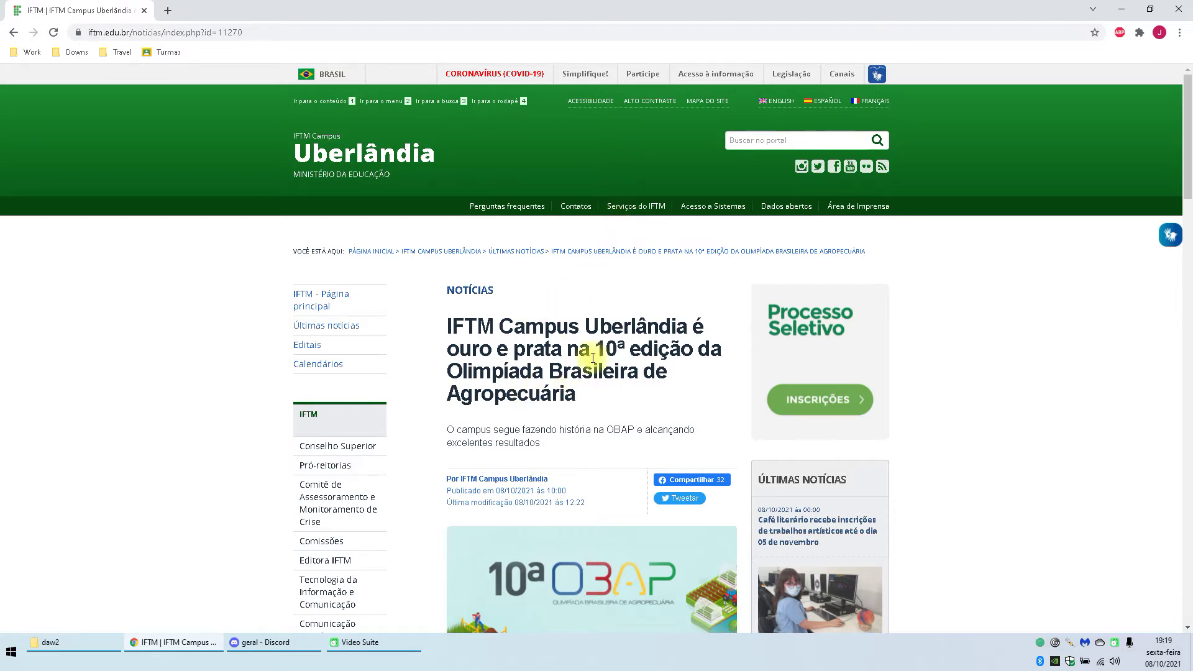
scroll(540, 335, "down", 2)
left_click_drag(452, 202, 560, 256)
left_click(631, 279)
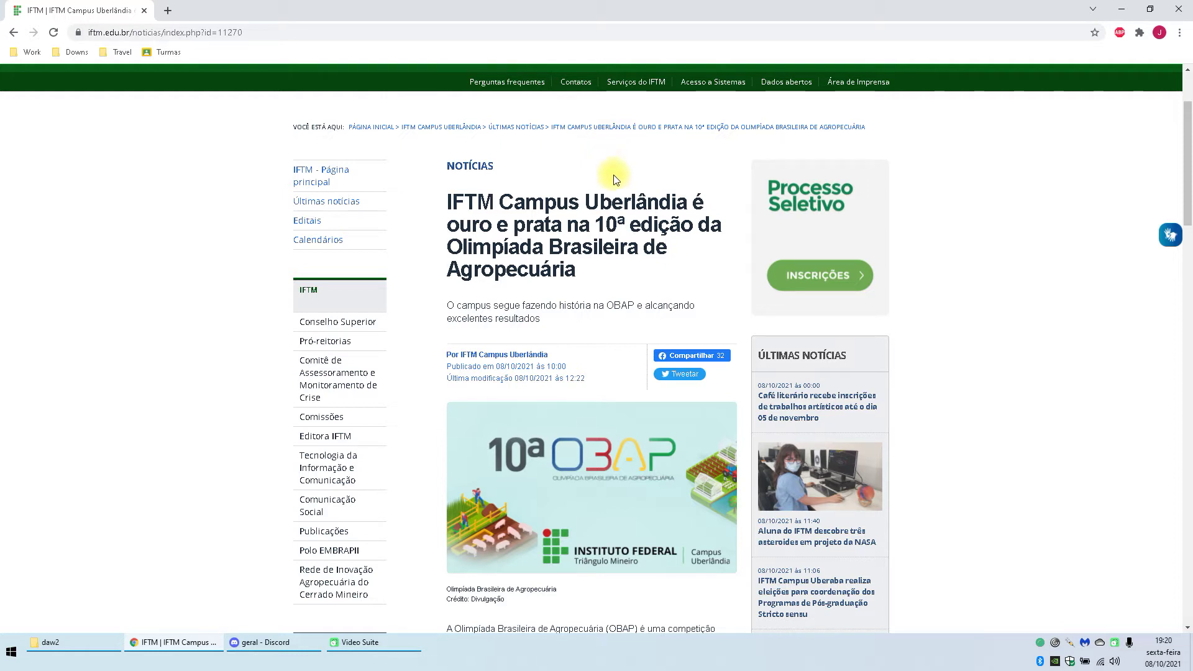
Step: Search Google for "templates" in a new browser tab and look through the results
left_click(165, 8)
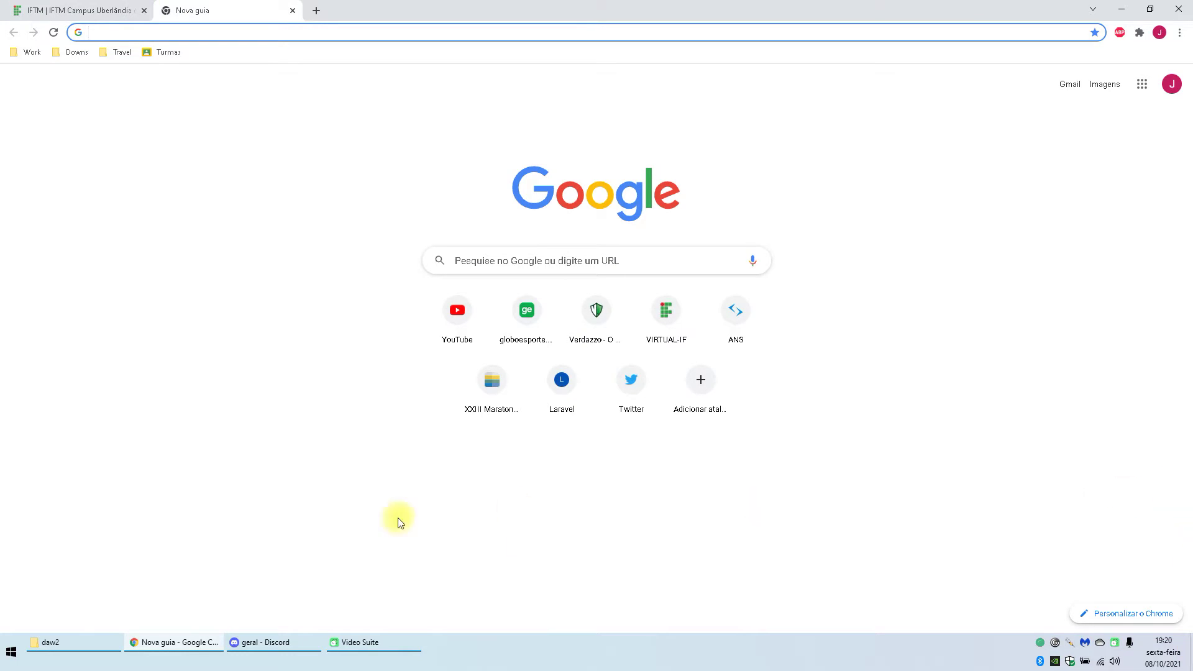
left_click(109, 9)
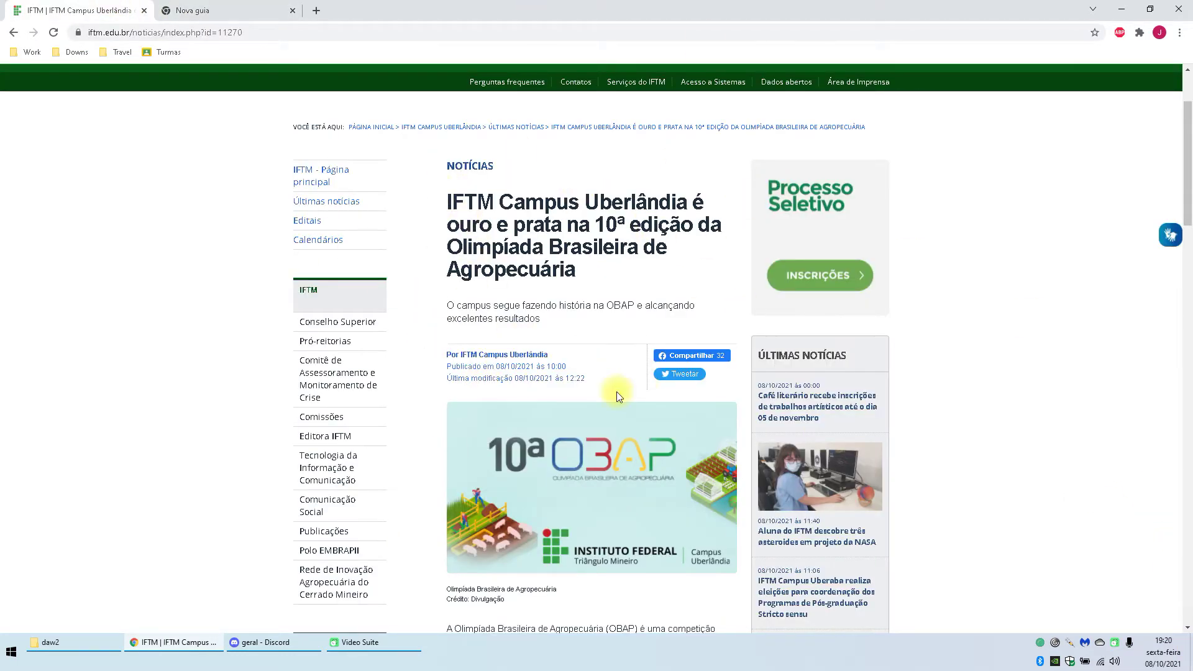
left_click(240, 8)
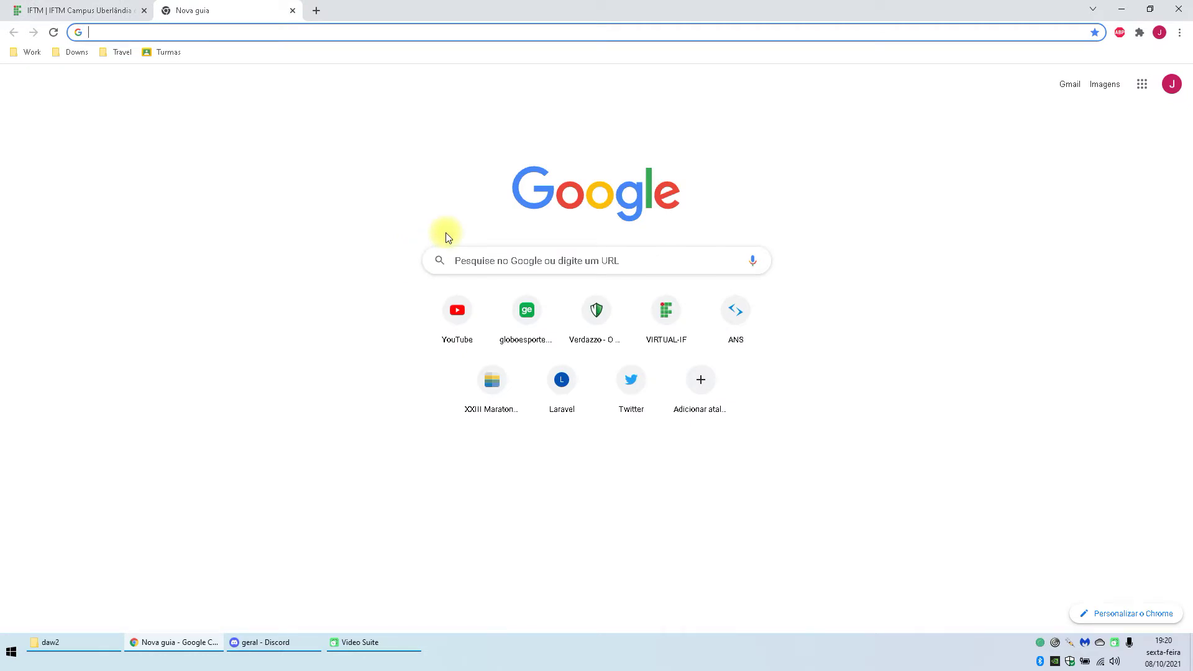
left_click(80, 8)
left_click(293, 3)
type("templa")
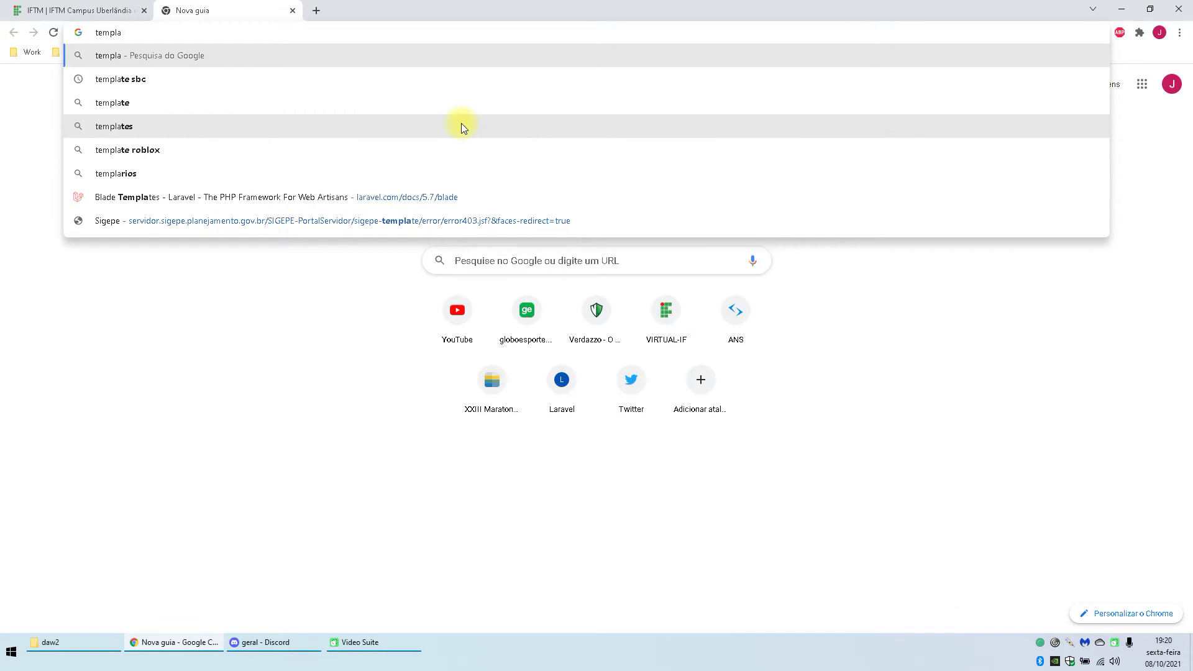
type("tes")
key("Return")
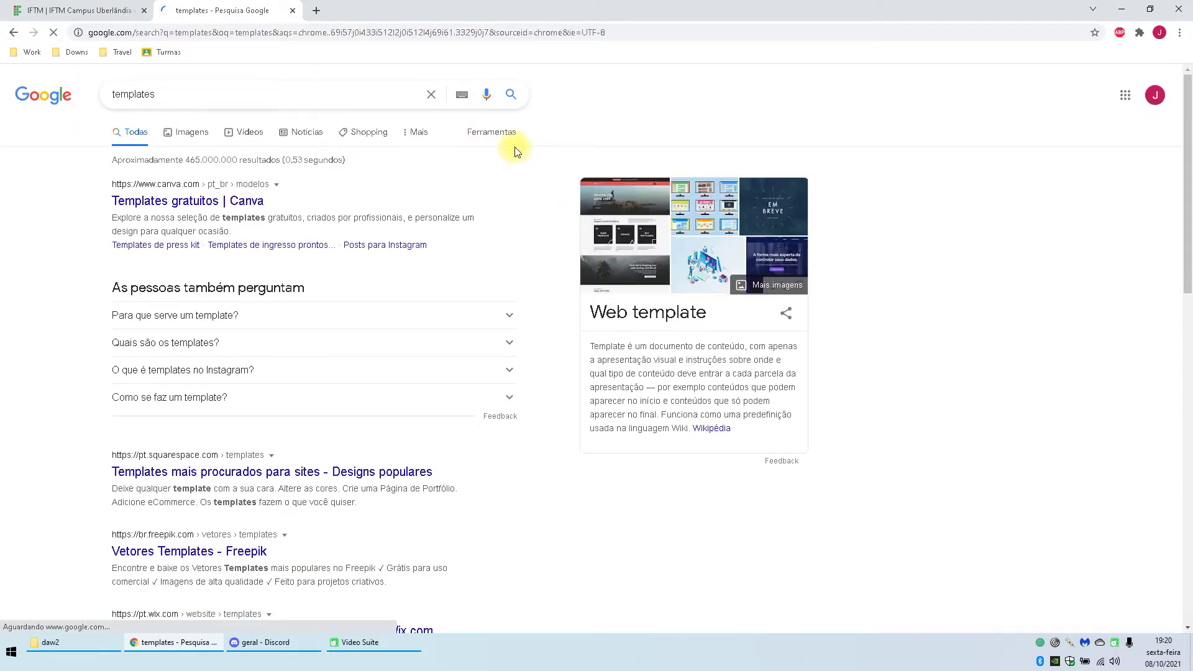
scroll(159, 266, "down", 4)
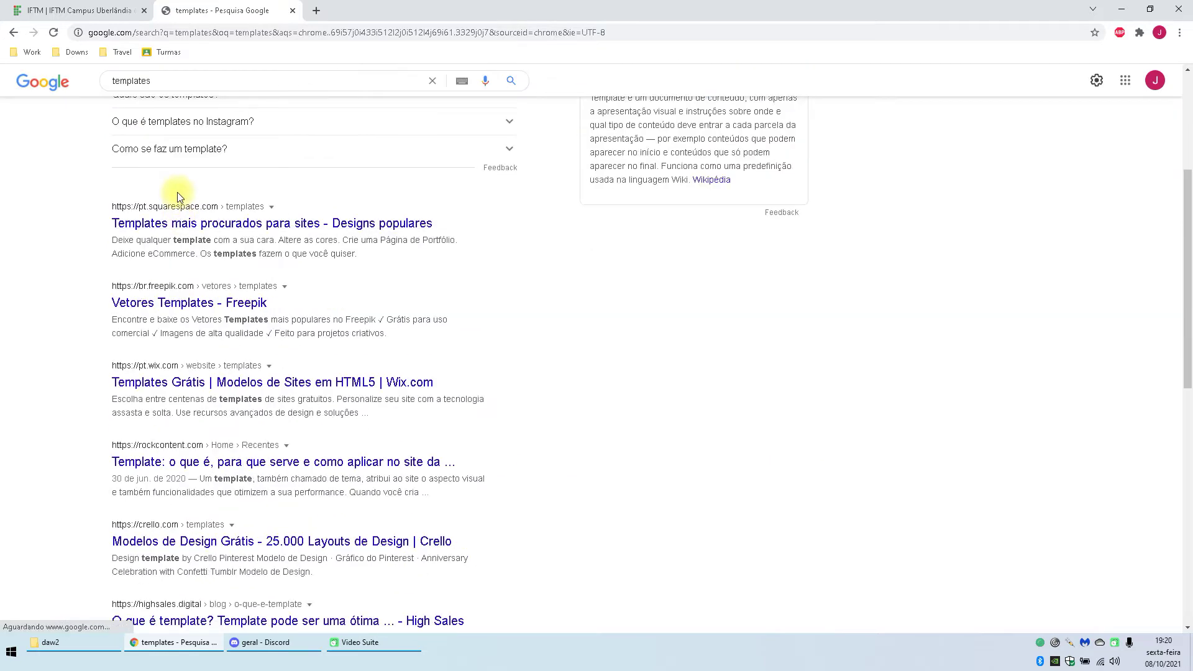
Step: Open Google Classroom in a new tab and browse the stream of the archived class "Desenvolvimento Web 2"
middle_click(162, 52)
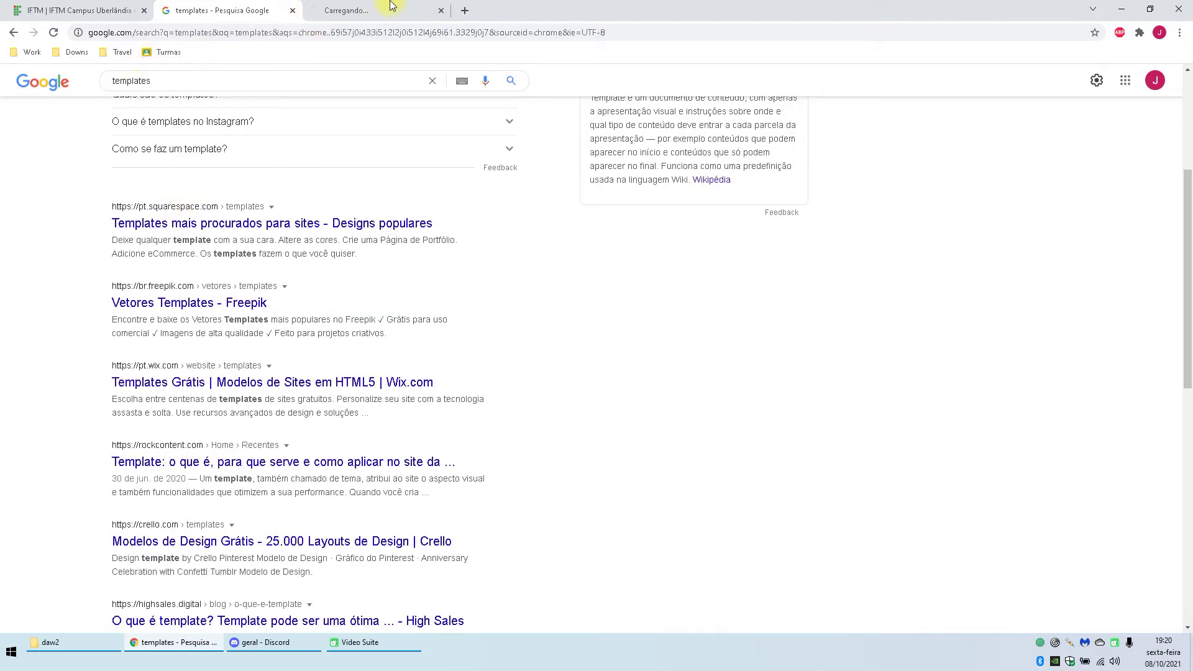
left_click(392, 10)
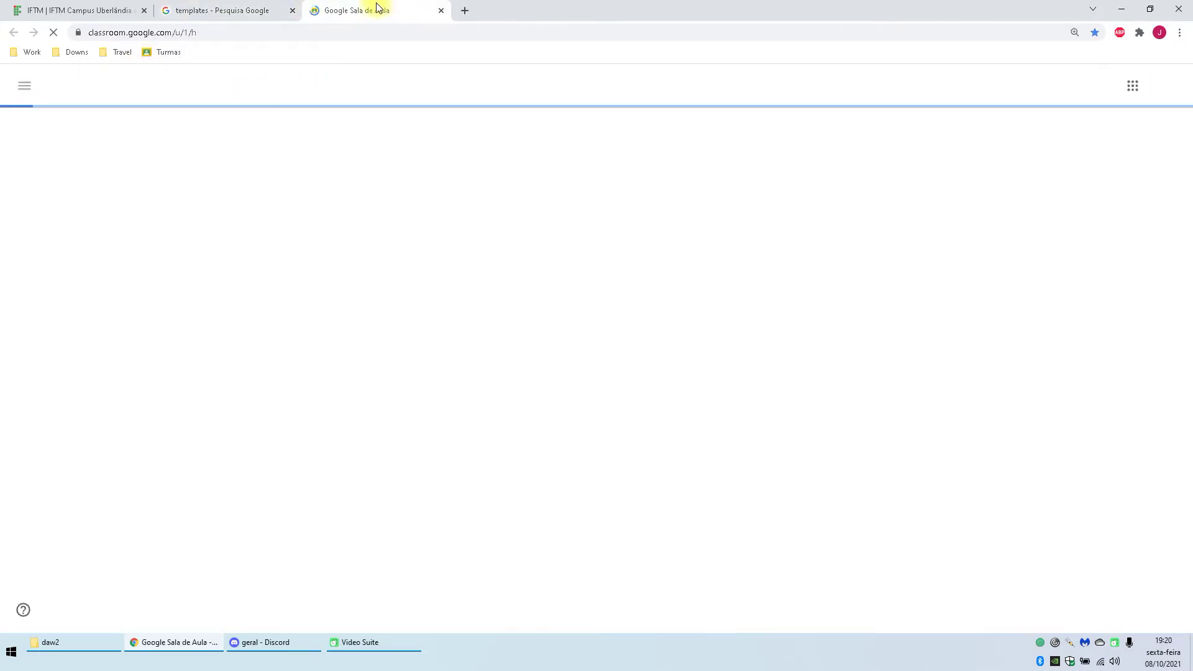
left_click(24, 86)
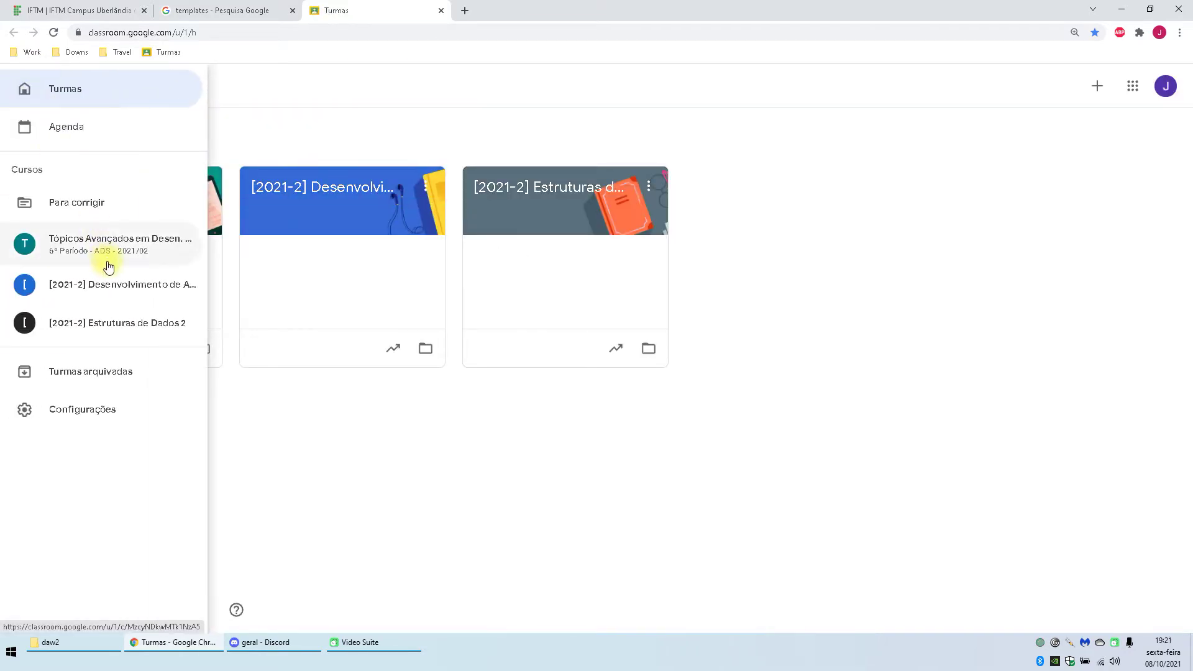
left_click(122, 373)
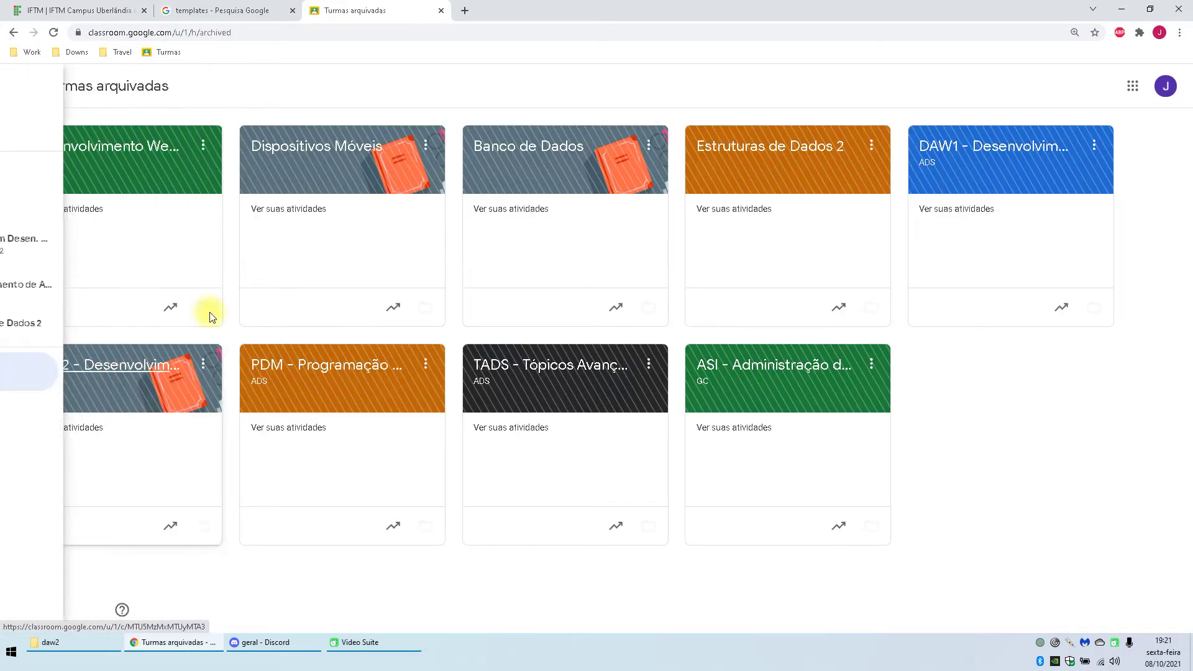
left_click(123, 153)
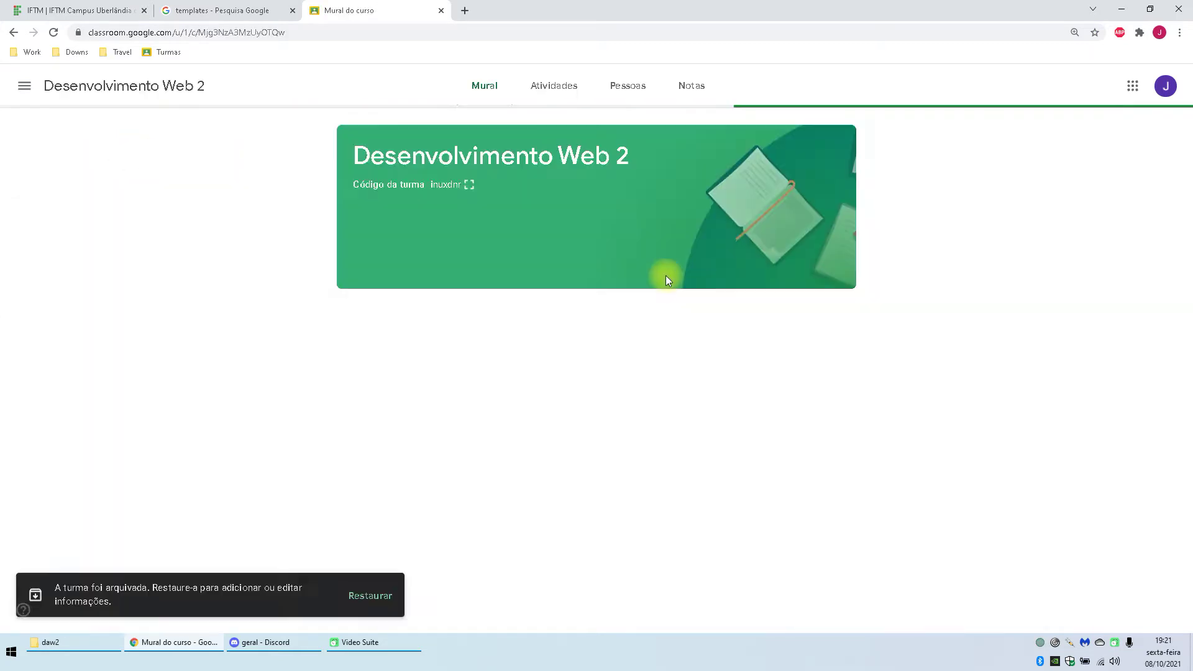
scroll(611, 346, "down", 20)
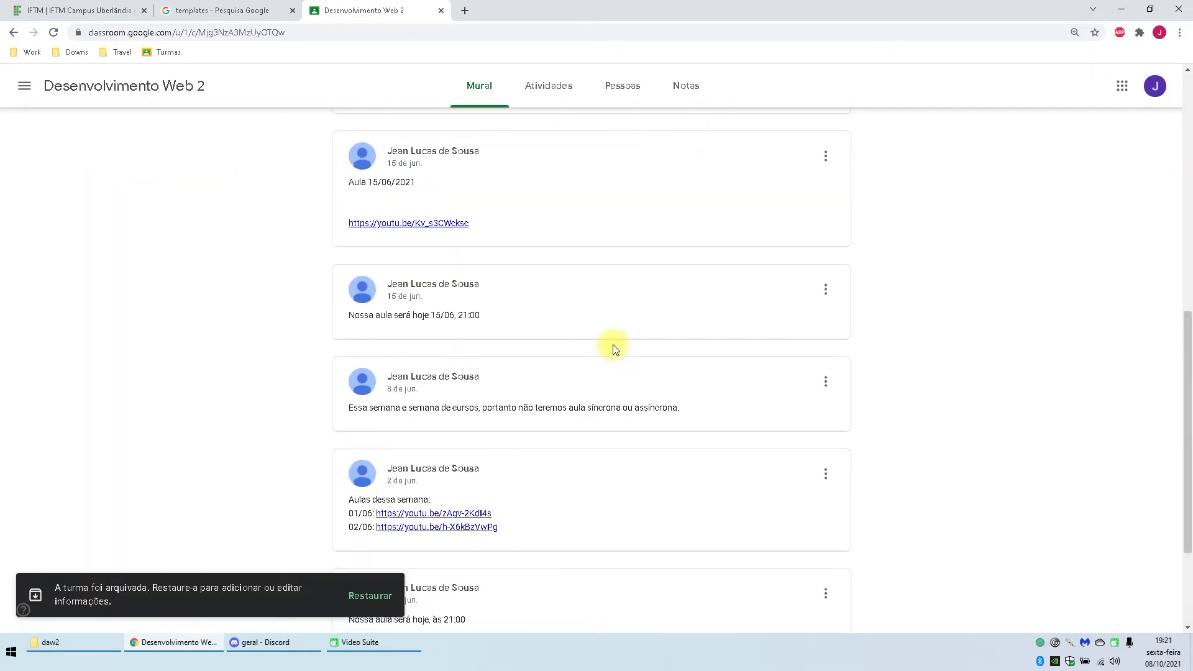
Step: Find the "Templates grátis" link in the class stream, open it in a new tab and close the Classroom tab
scroll(613, 346, "down", 6)
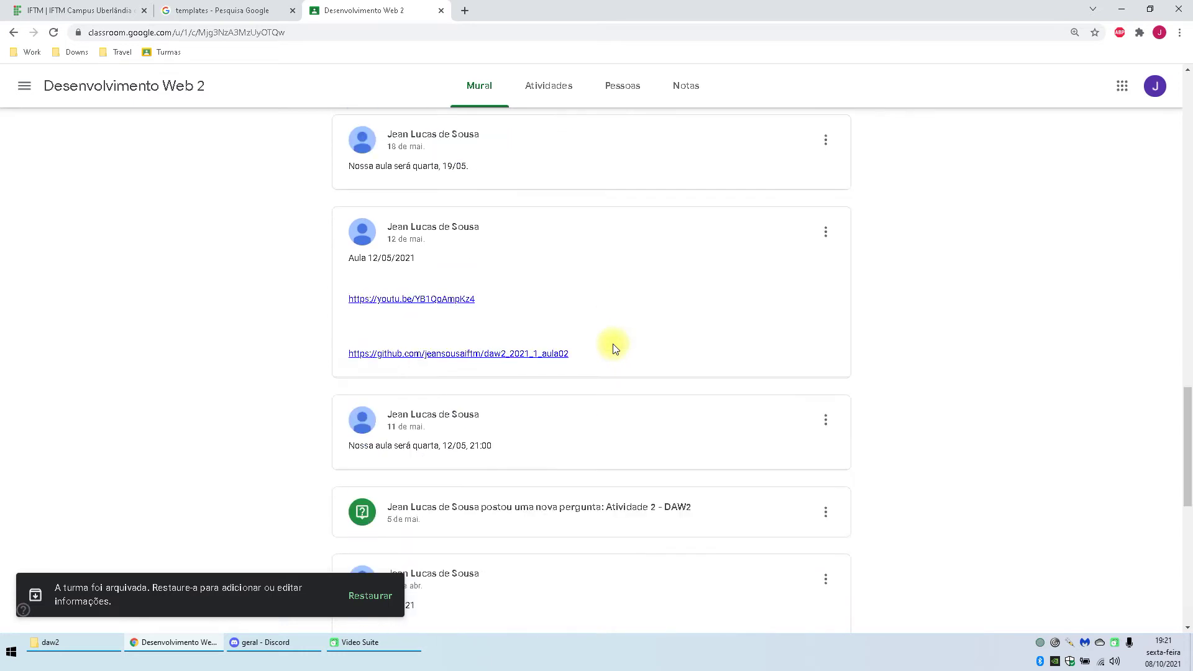
scroll(458, 177, "up", 2)
left_click(454, 198)
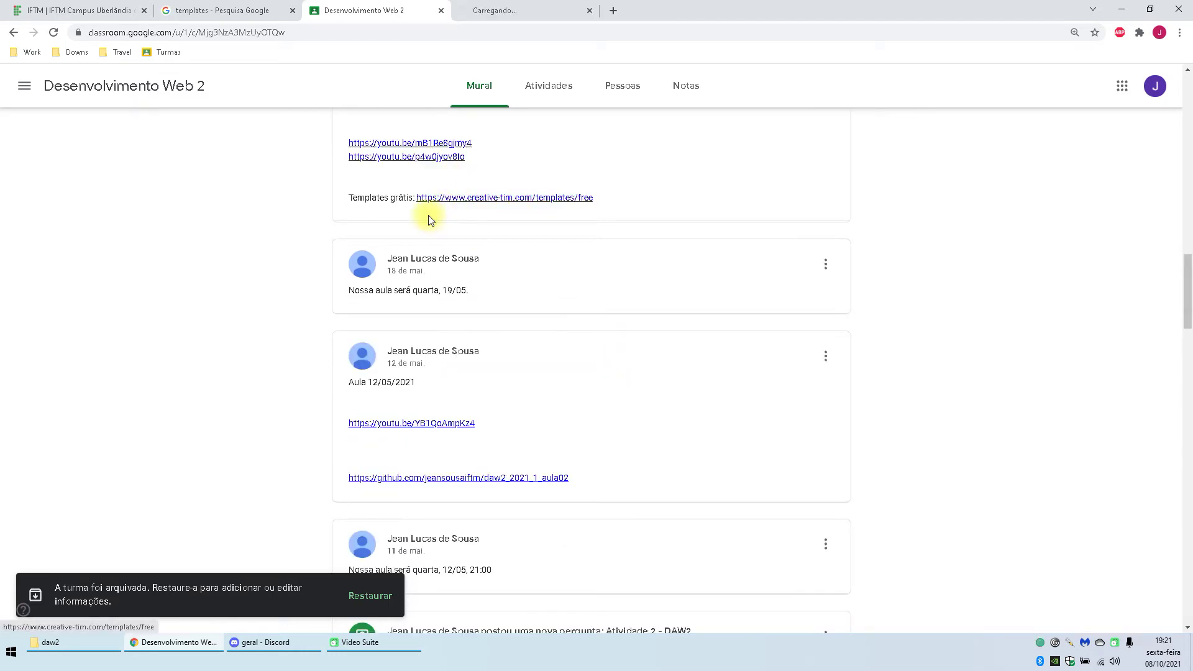
left_click(441, 10)
left_click(234, 32)
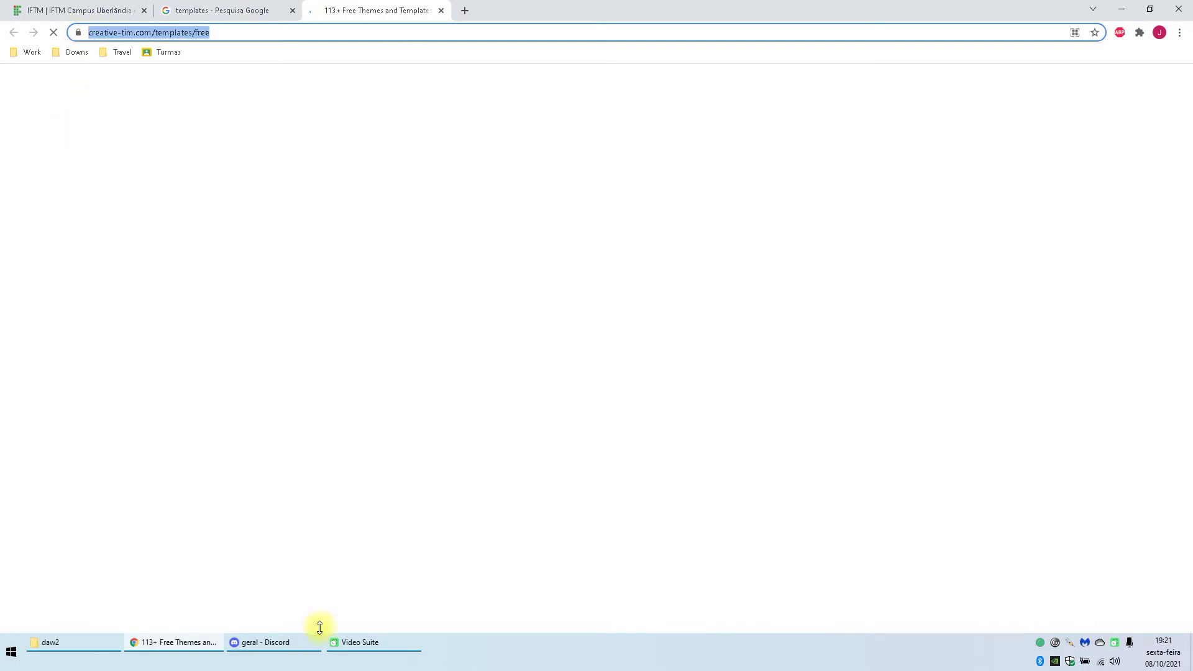
left_click(236, 649)
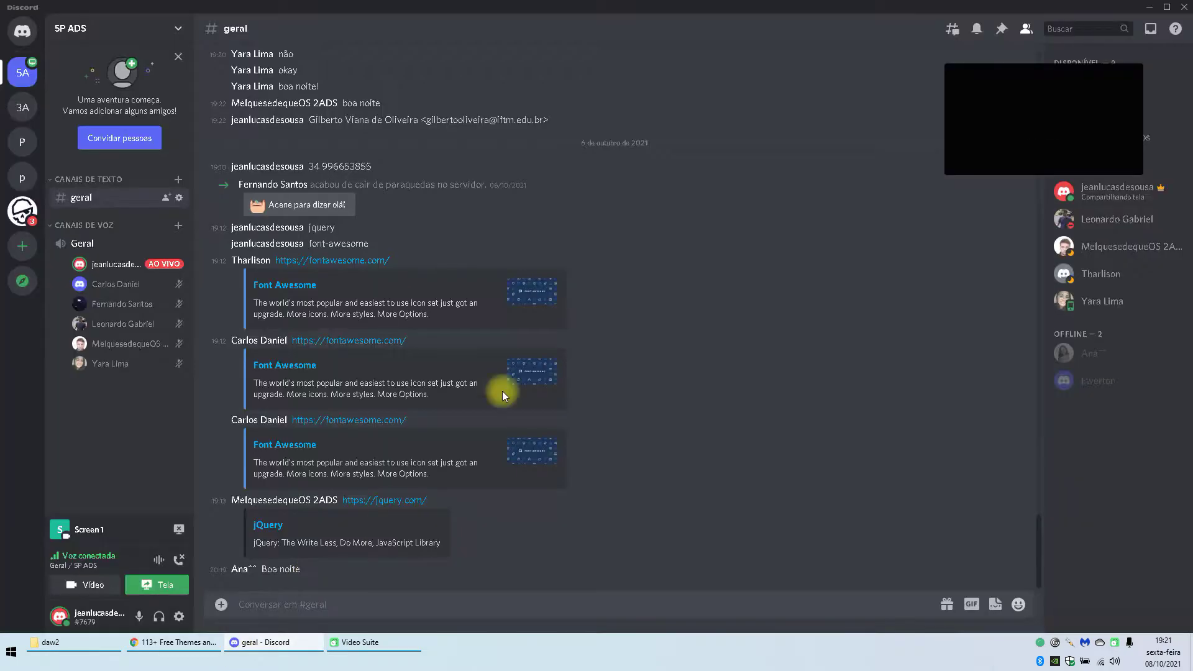
type("v")
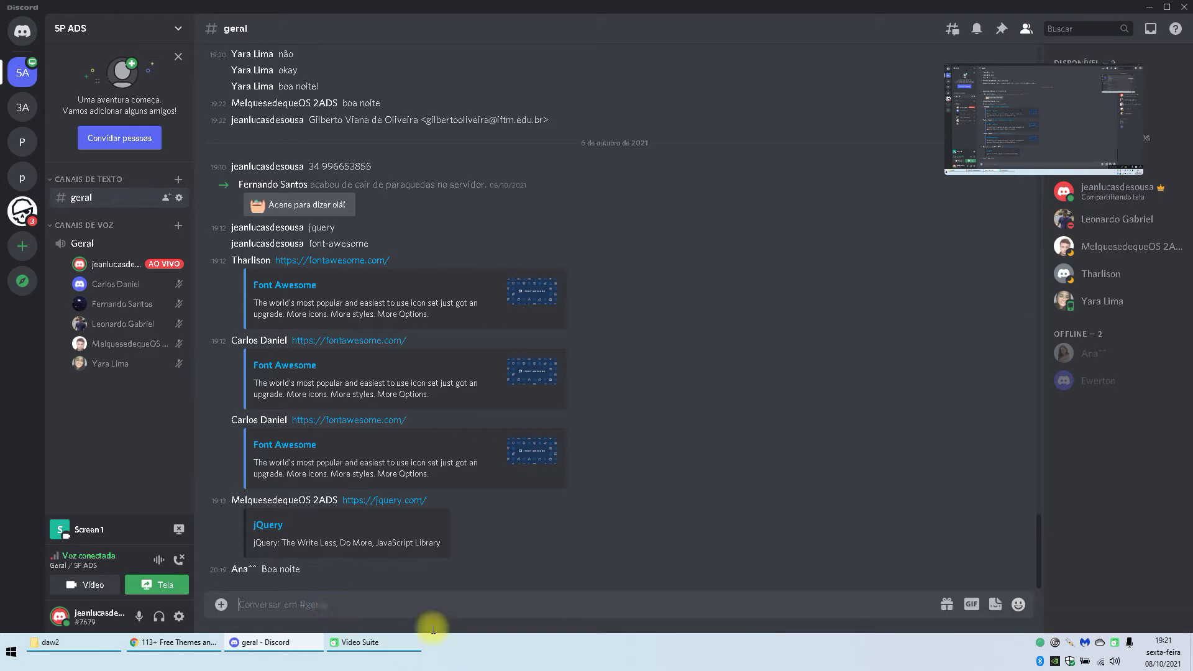
type("https://www.creative-tim.com/templates/free")
key("Return")
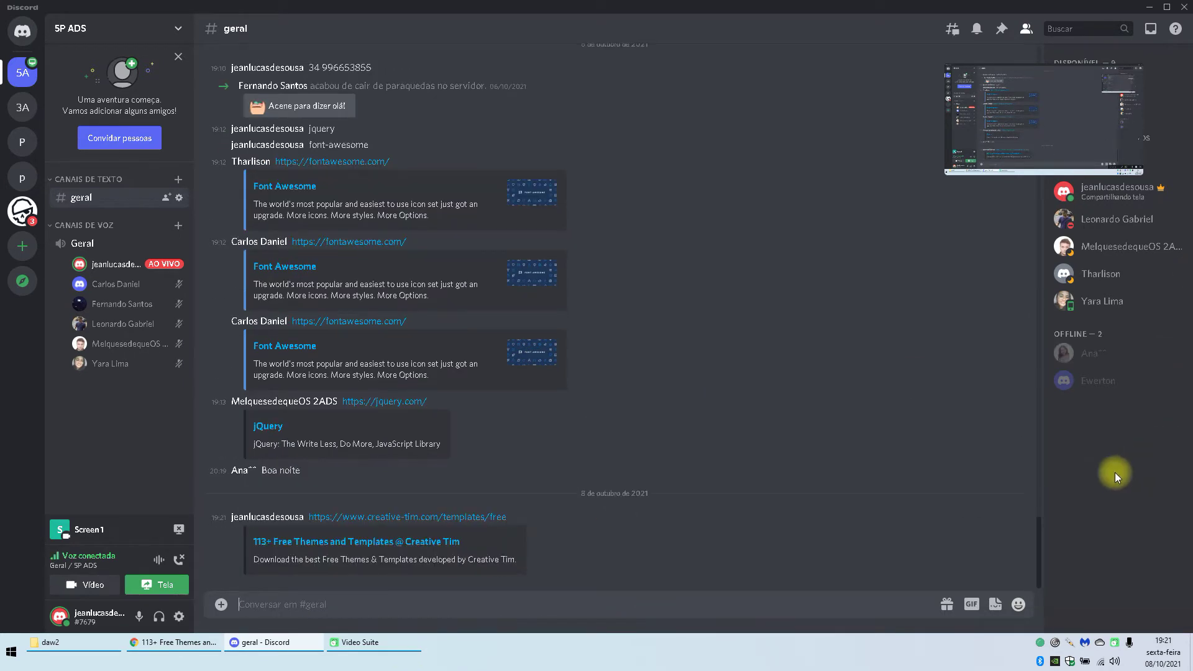
scroll(907, 454, "up", 3)
scroll(749, 423, "down", 3)
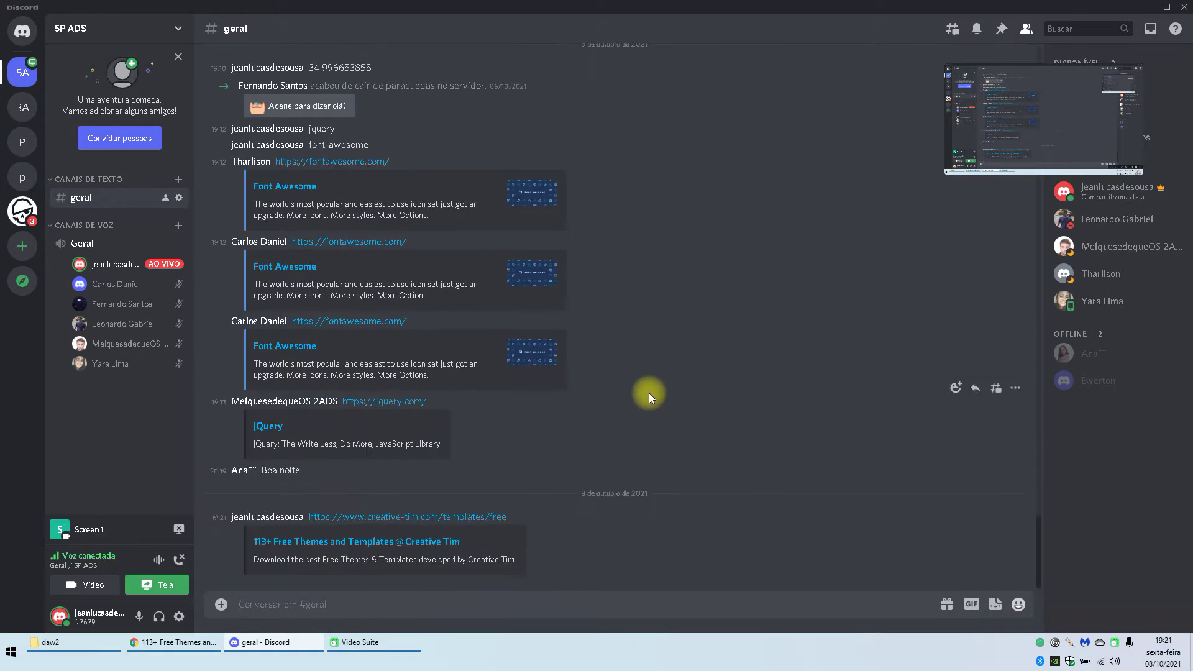
Step: Return to Chrome and examine the free dashboards and UI kits on the first page of Creative Tim's list
left_click(162, 643)
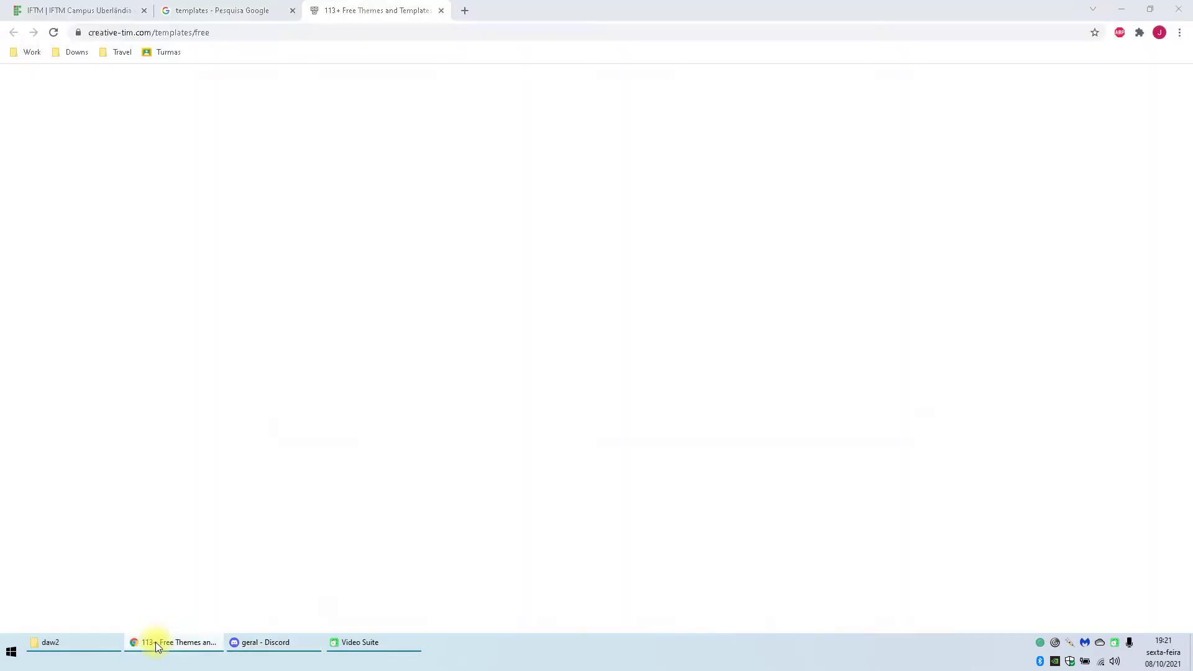
scroll(356, 298, "down", 5)
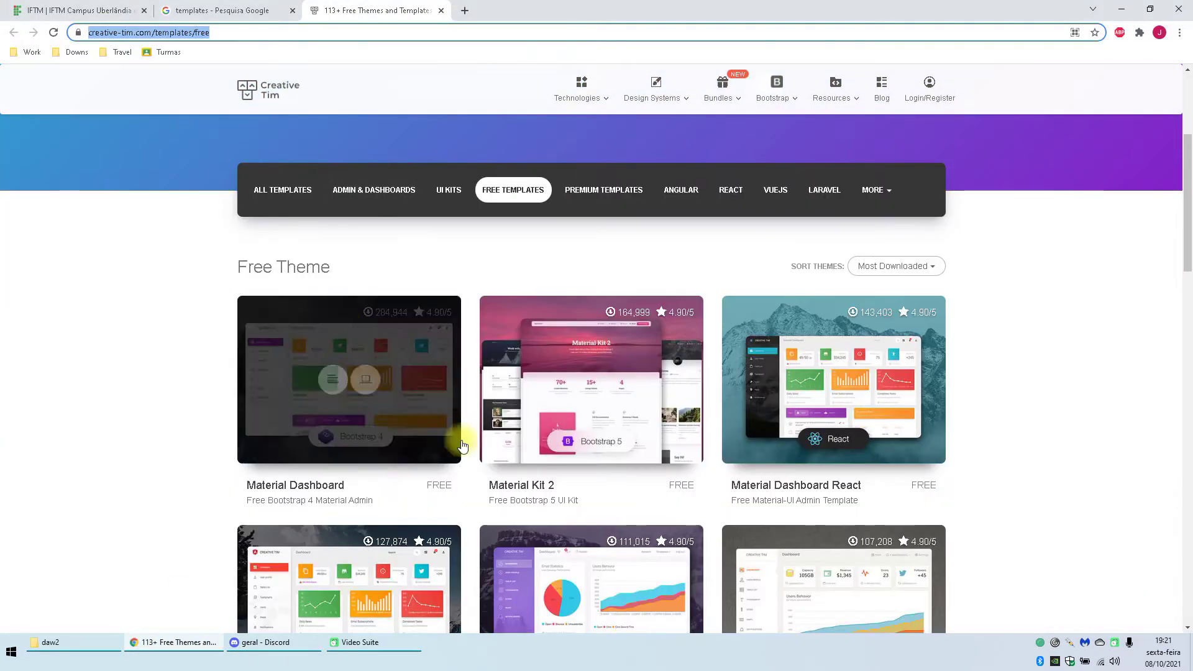
scroll(748, 274, "down", 7)
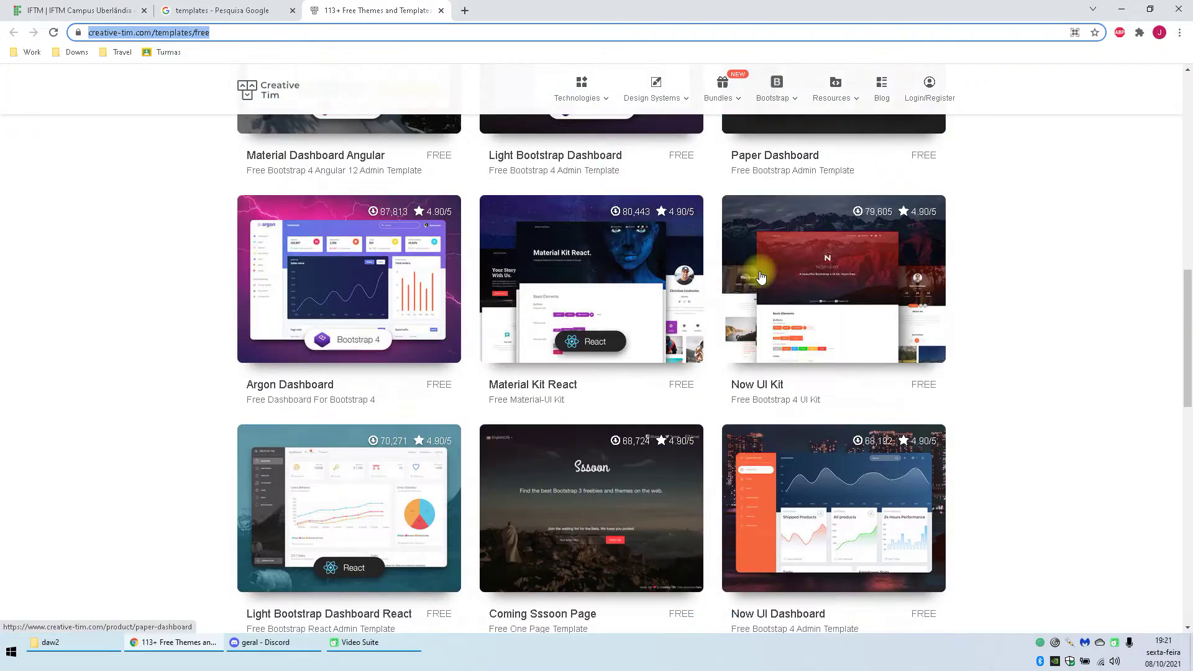
scroll(836, 277, "up", 2)
scroll(845, 276, "down", 3)
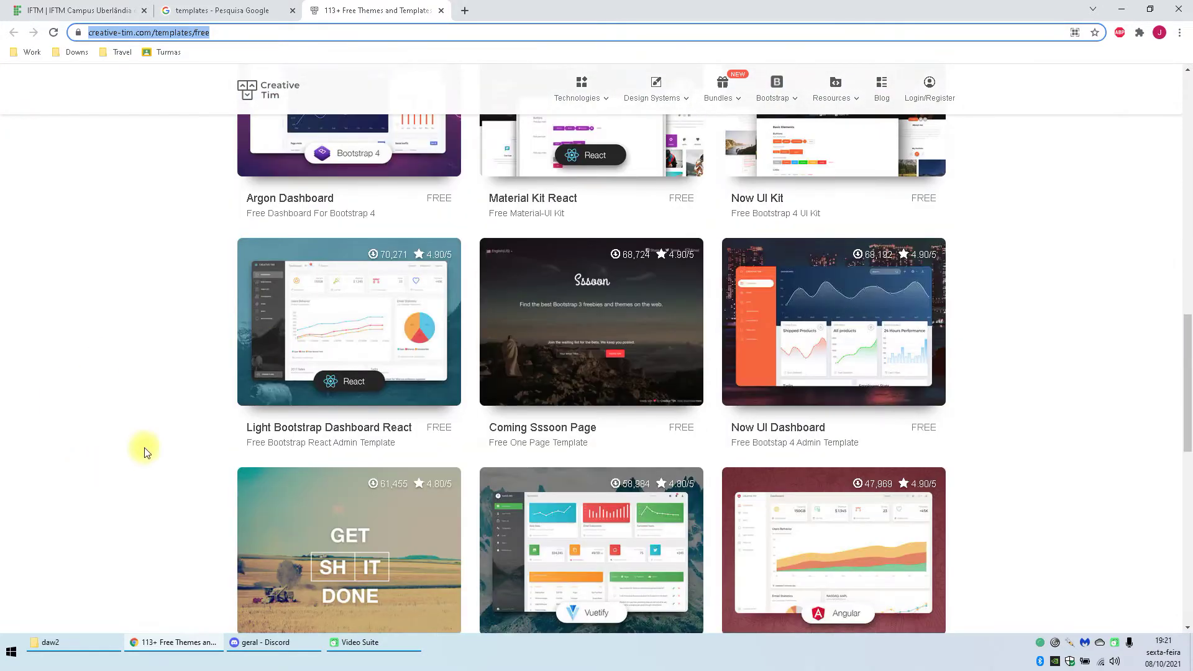
scroll(531, 245, "down", 4)
scroll(394, 323, "down", 1)
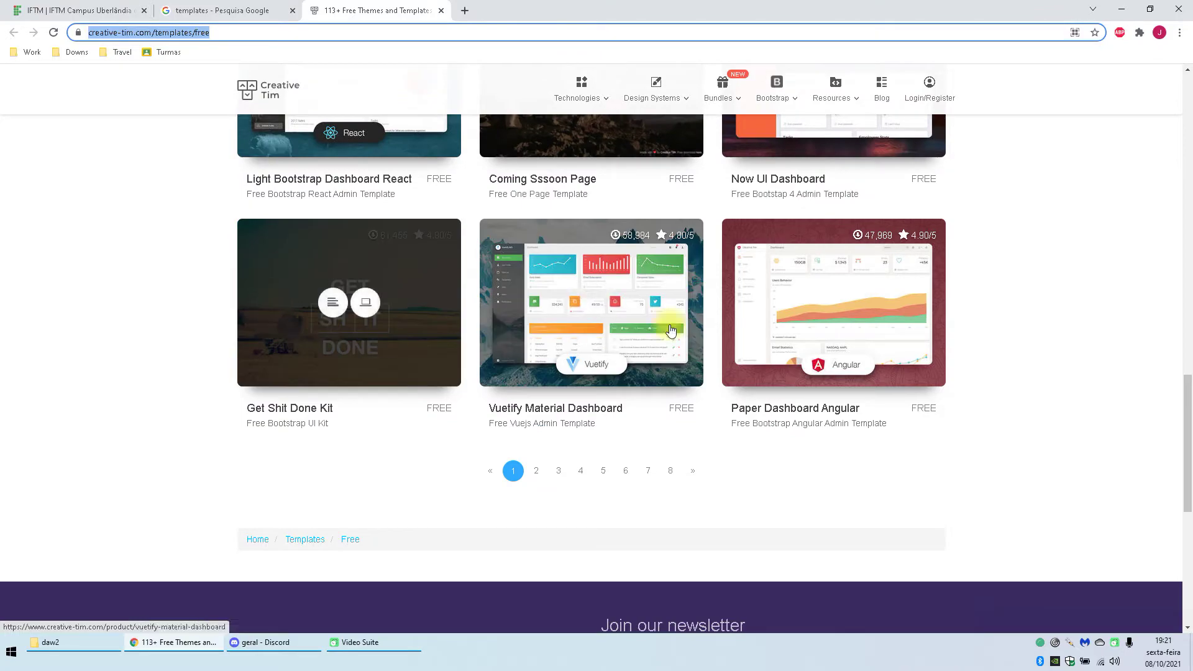
scroll(939, 288, "up", 7)
scroll(1003, 291, "up", 1)
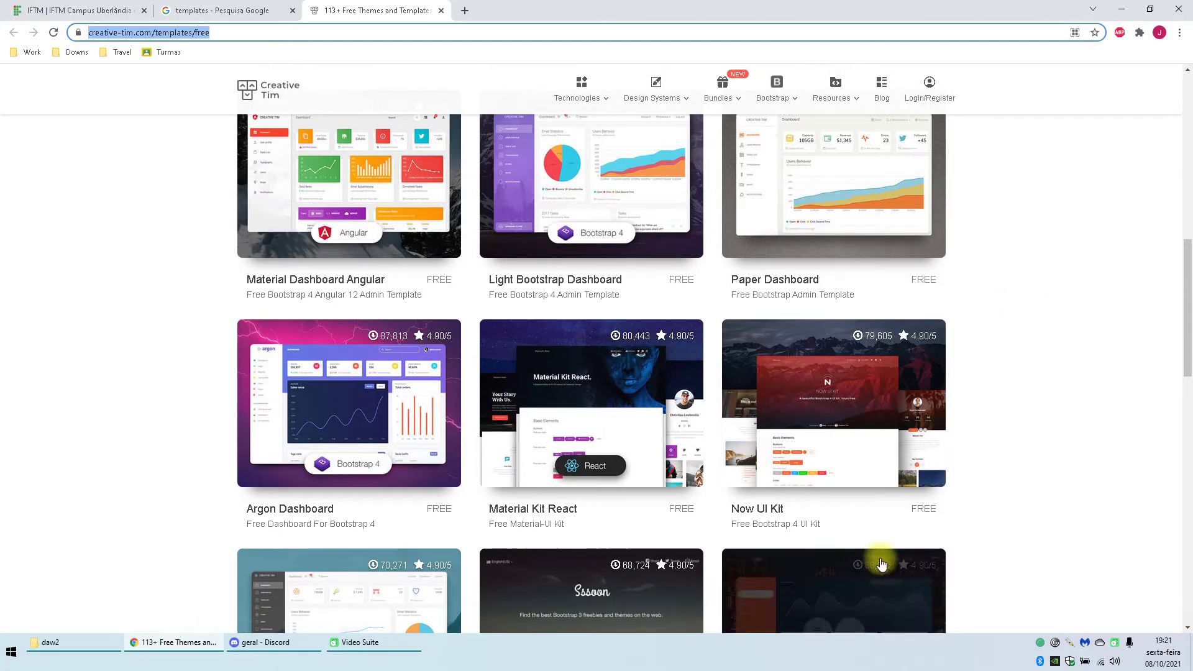
scroll(578, 372, "up", 8)
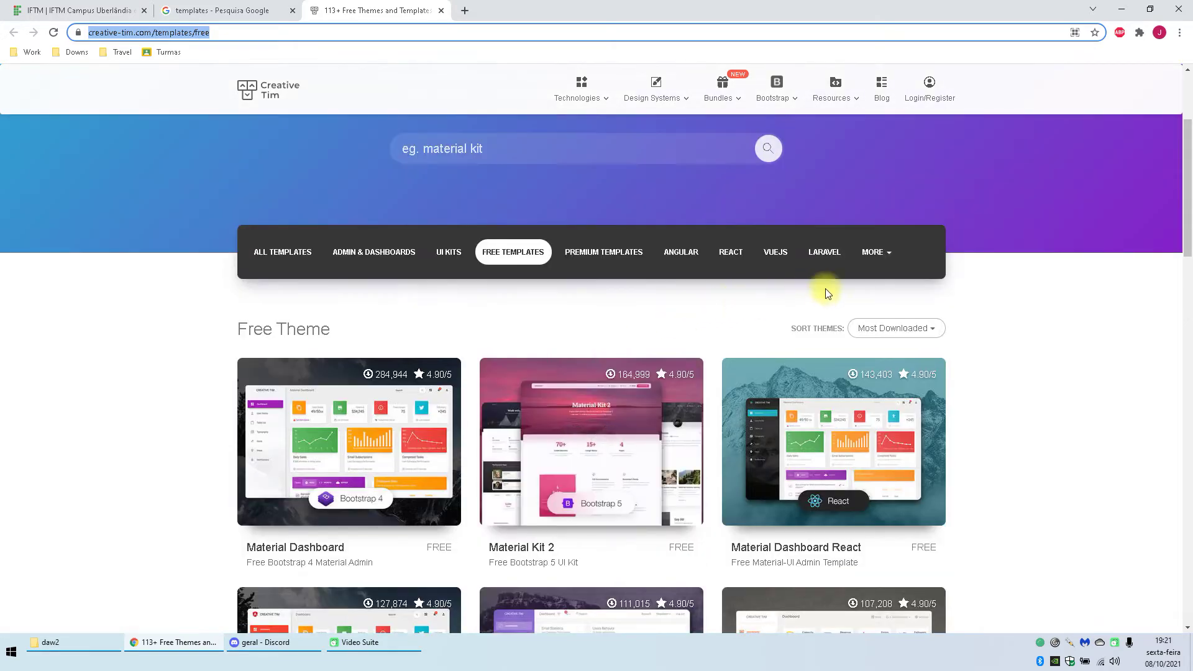
scroll(482, 259, "down", 7)
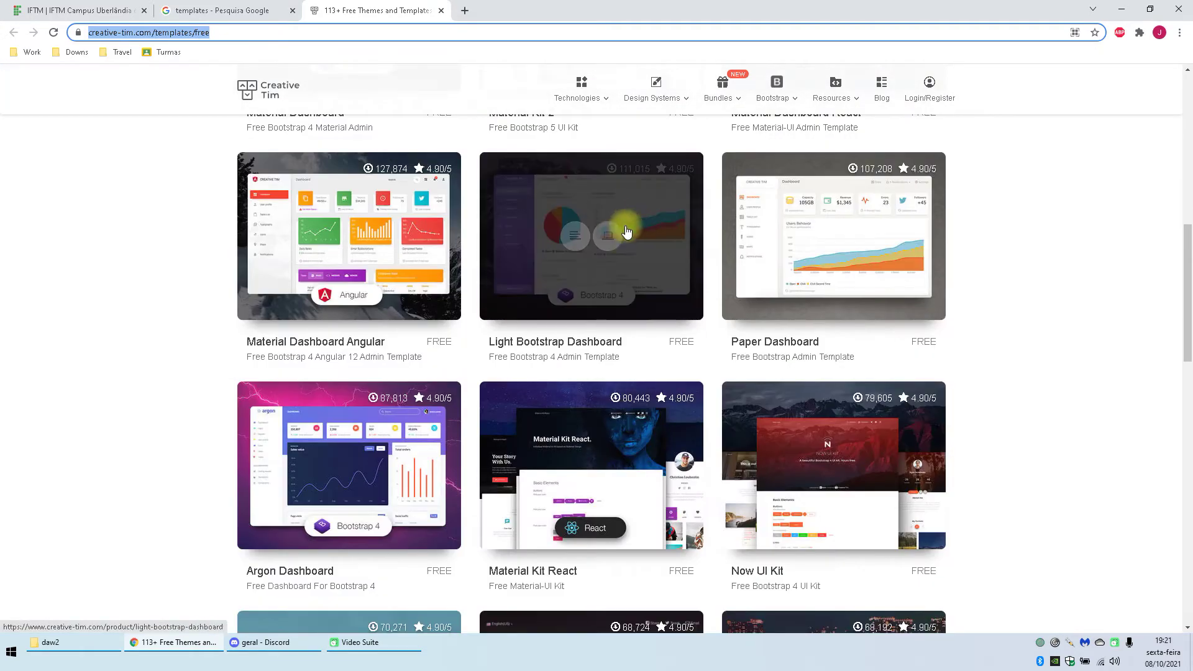
scroll(621, 229, "up", 6)
scroll(546, 173, "up", 2)
scroll(522, 314, "down", 2)
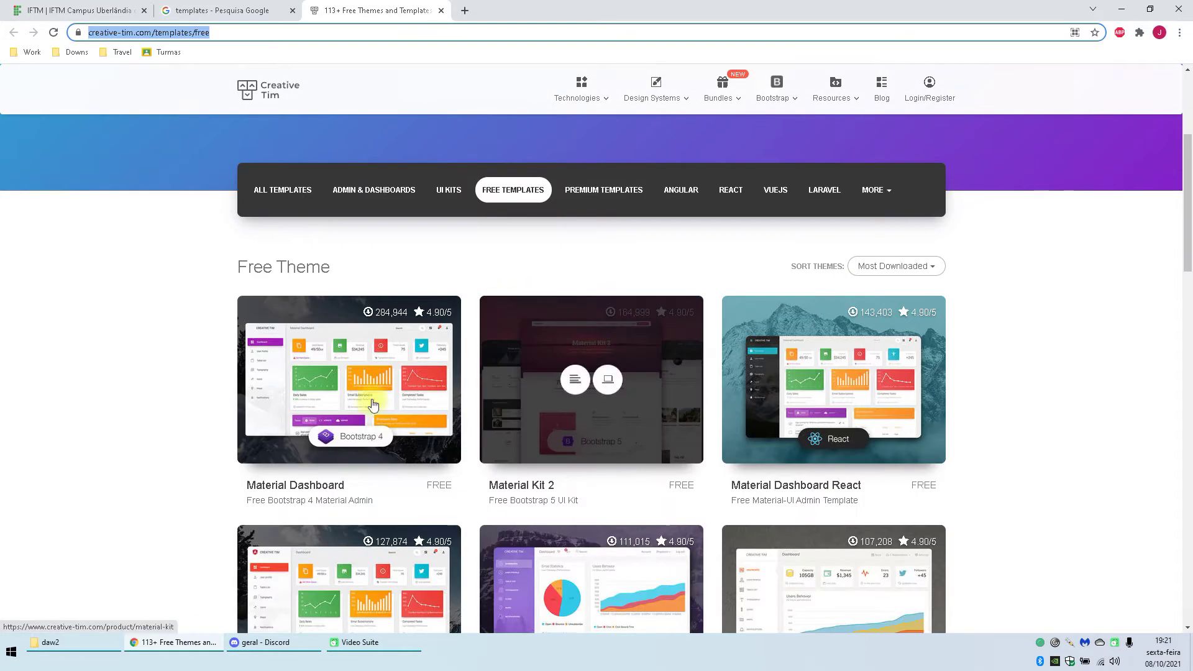
scroll(921, 404, "down", 9)
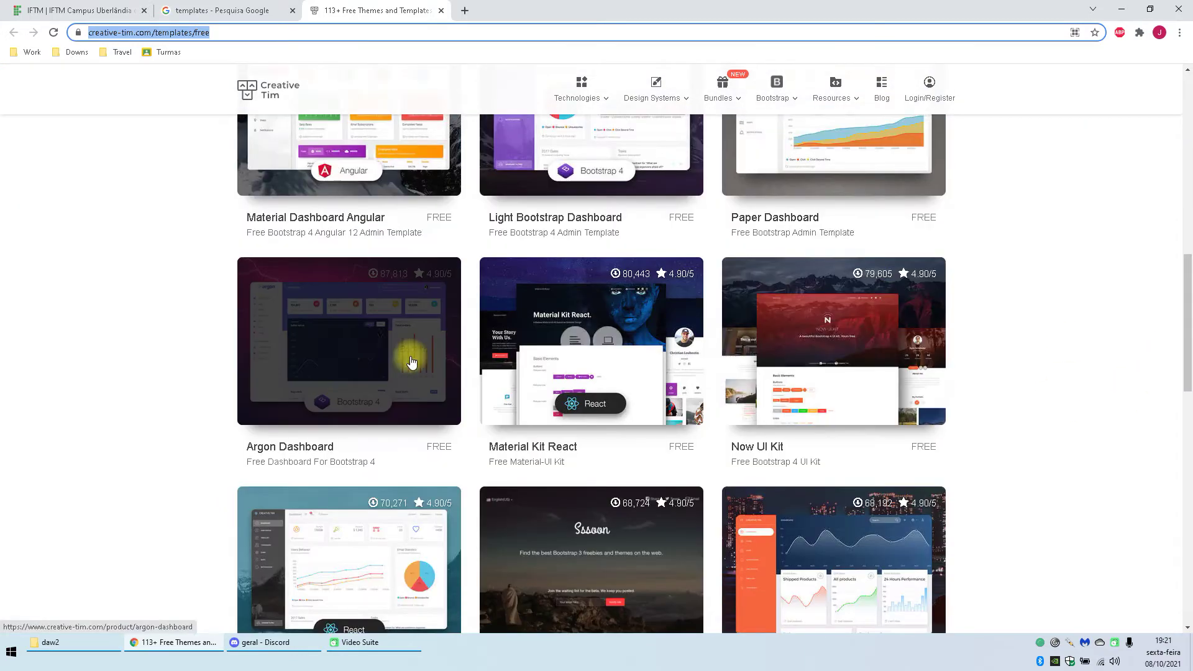
scroll(898, 320, "down", 7)
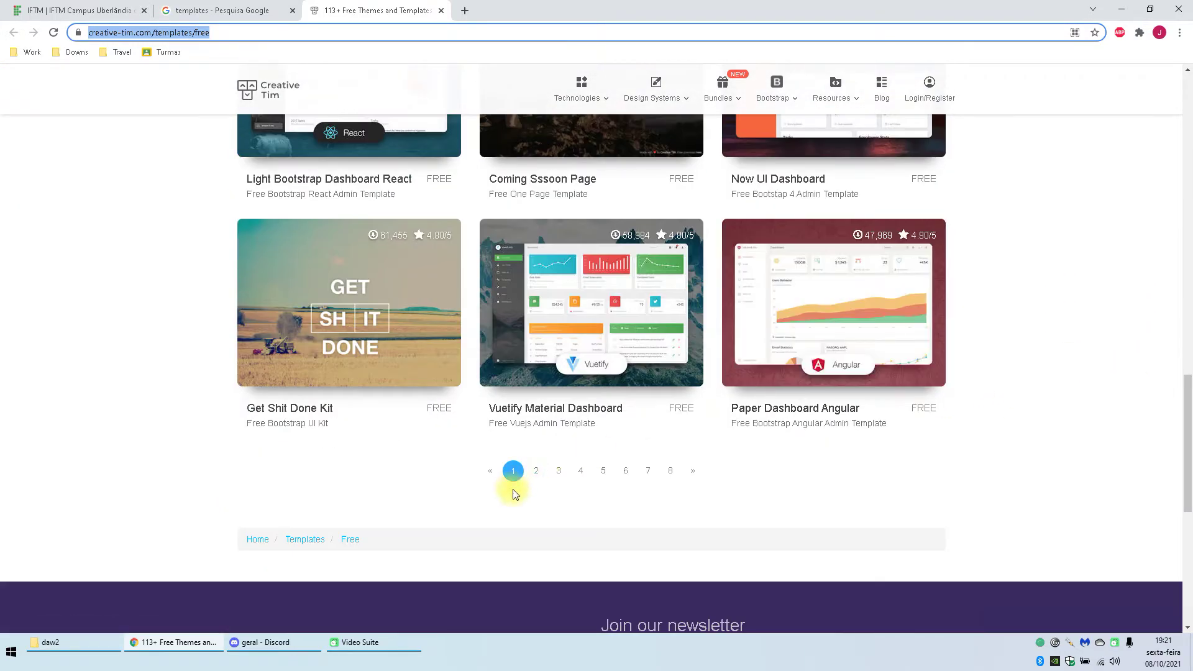
Step: Open page 2 of the free templates and look through its dashboards, kits and snippets
left_click(537, 478)
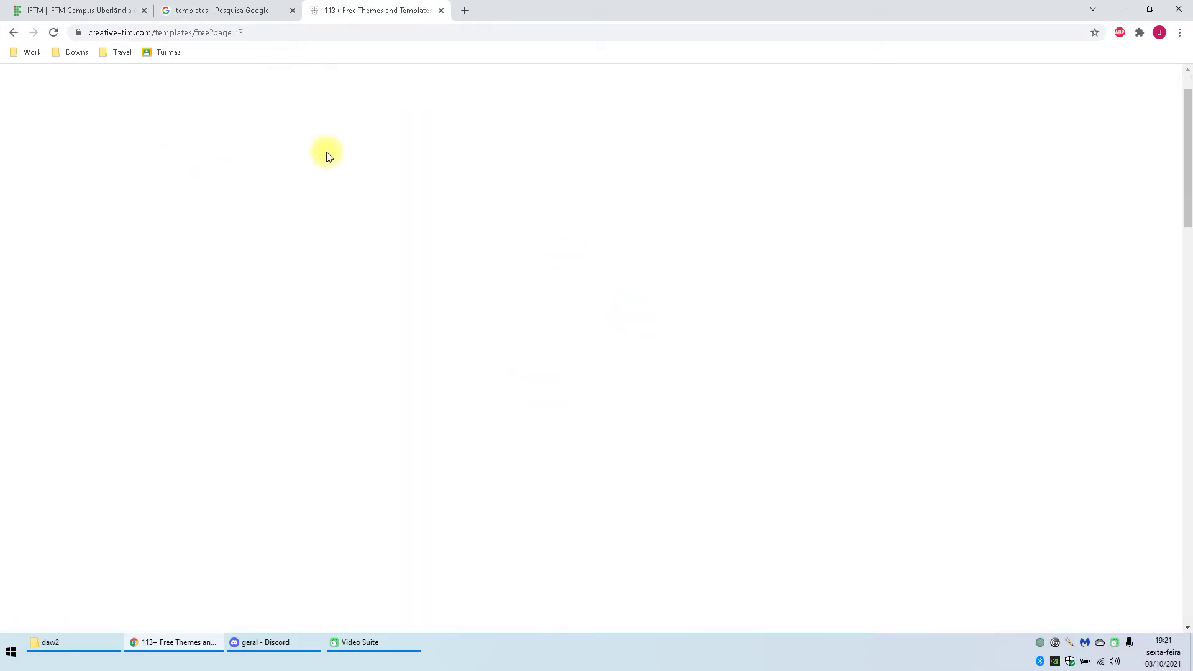
scroll(1052, 259, "down", 3)
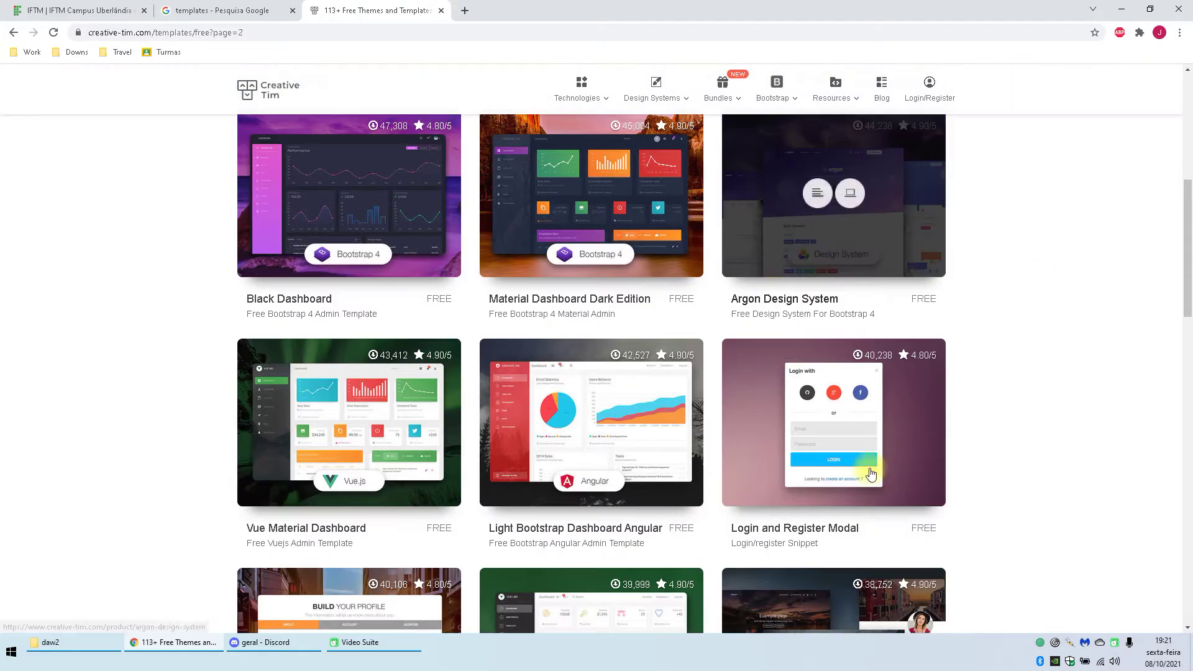
scroll(994, 438, "down", 5)
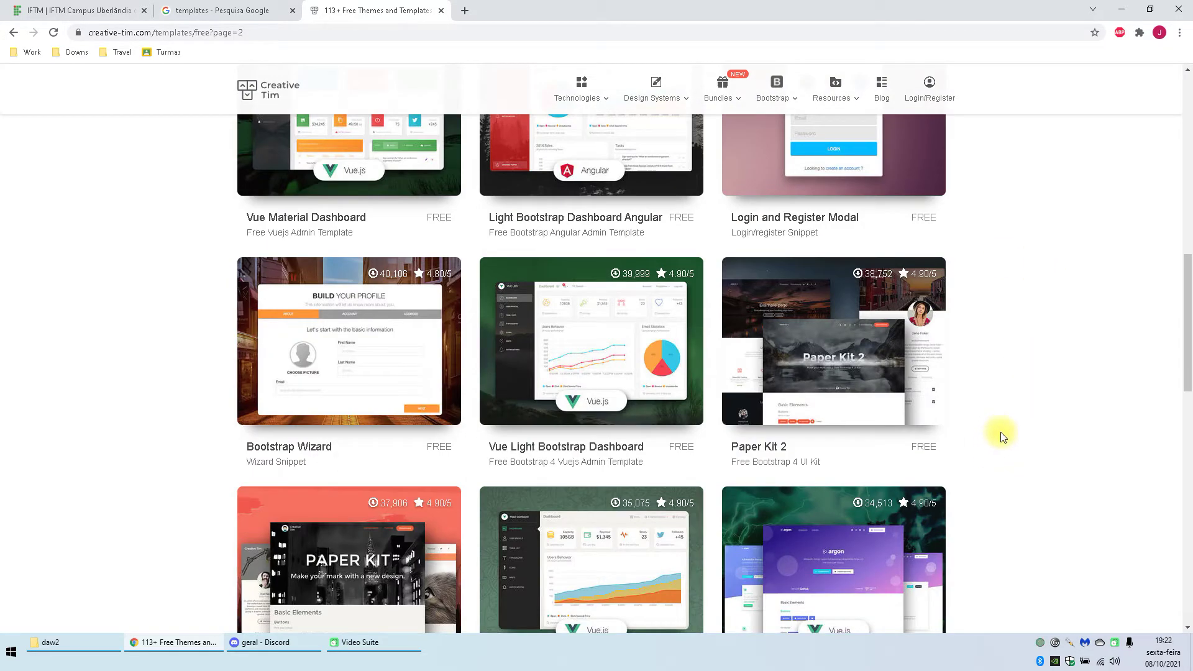
scroll(214, 434, "down", 3)
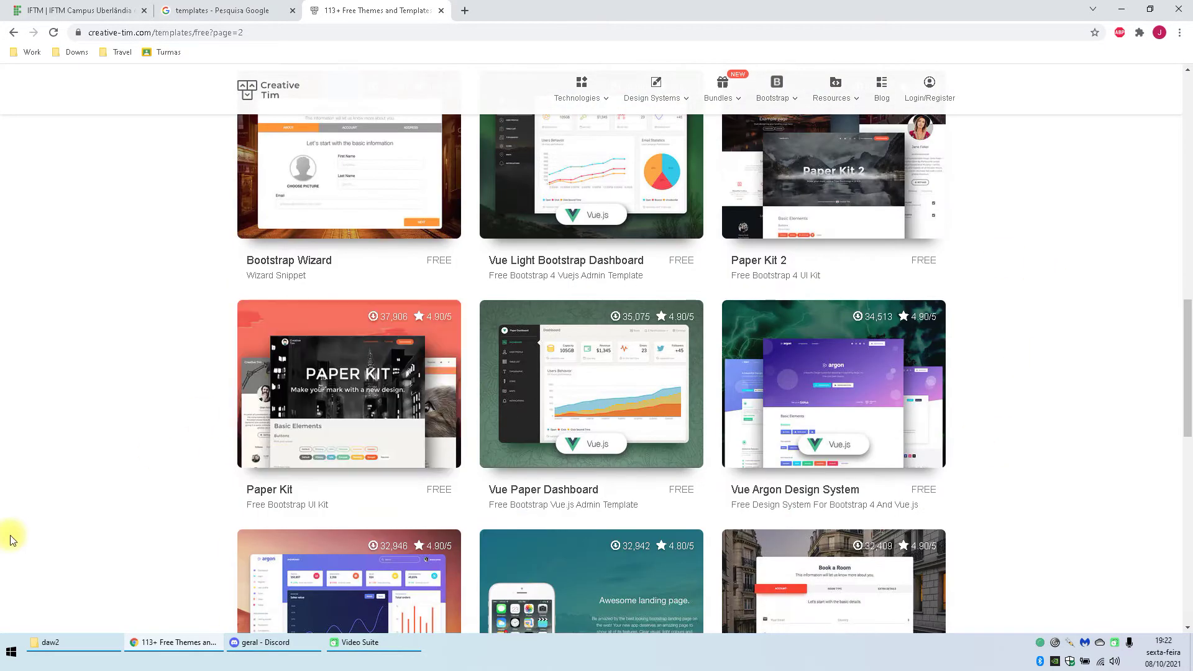
scroll(46, 522, "down", 3)
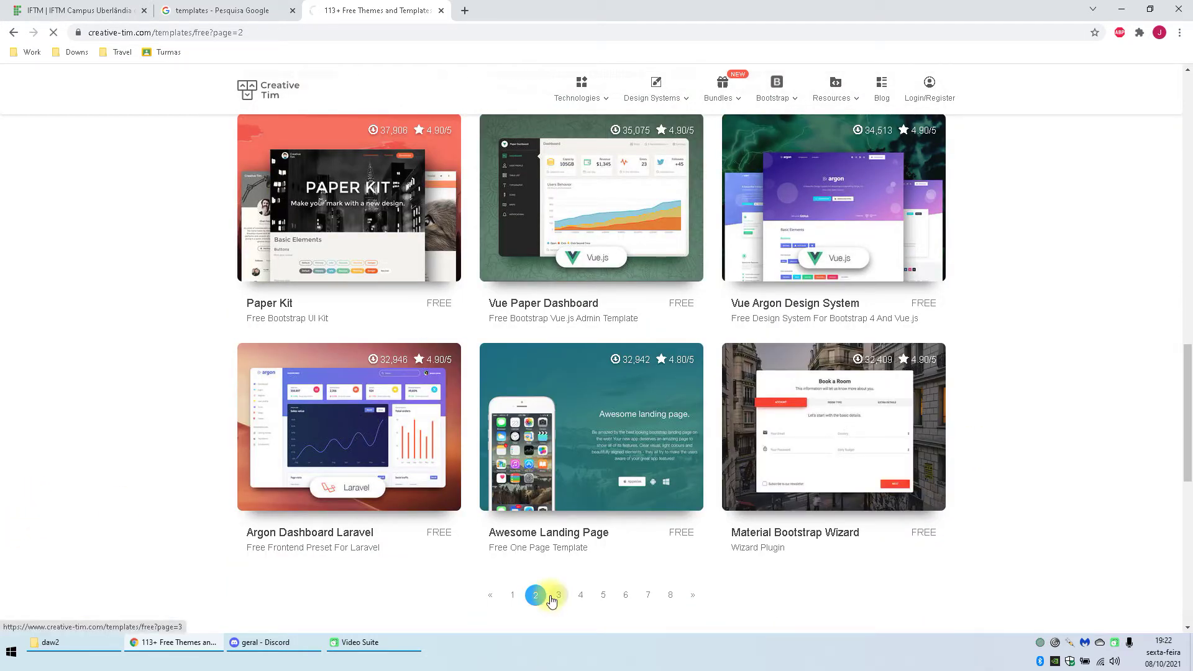
Step: Open page 3 of the free templates and look for the Rotating CSS Card snippet
left_click(552, 597)
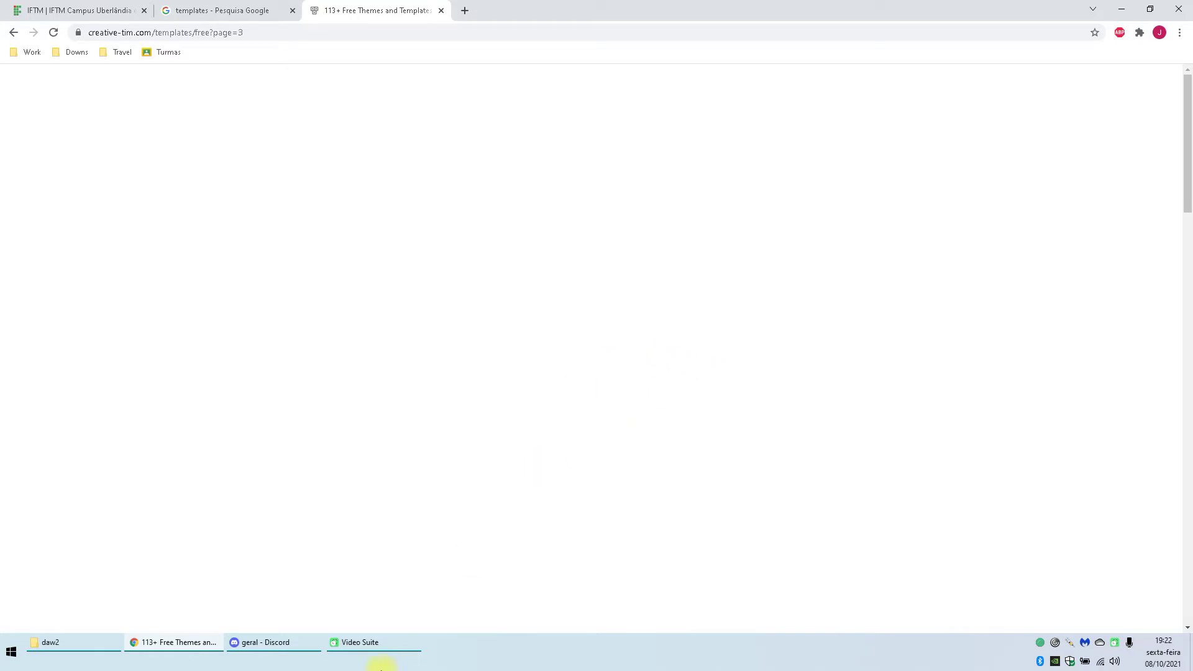
left_click(311, 649)
left_click(264, 648)
scroll(341, 372, "down", 4)
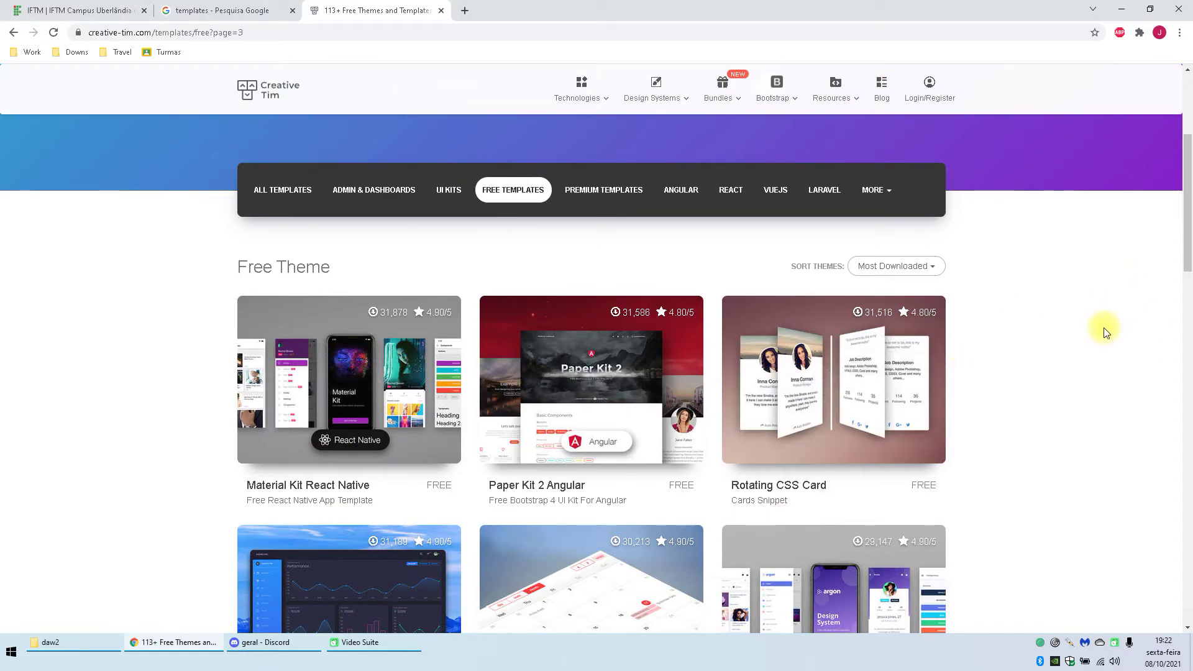
scroll(1069, 348, "down", 1)
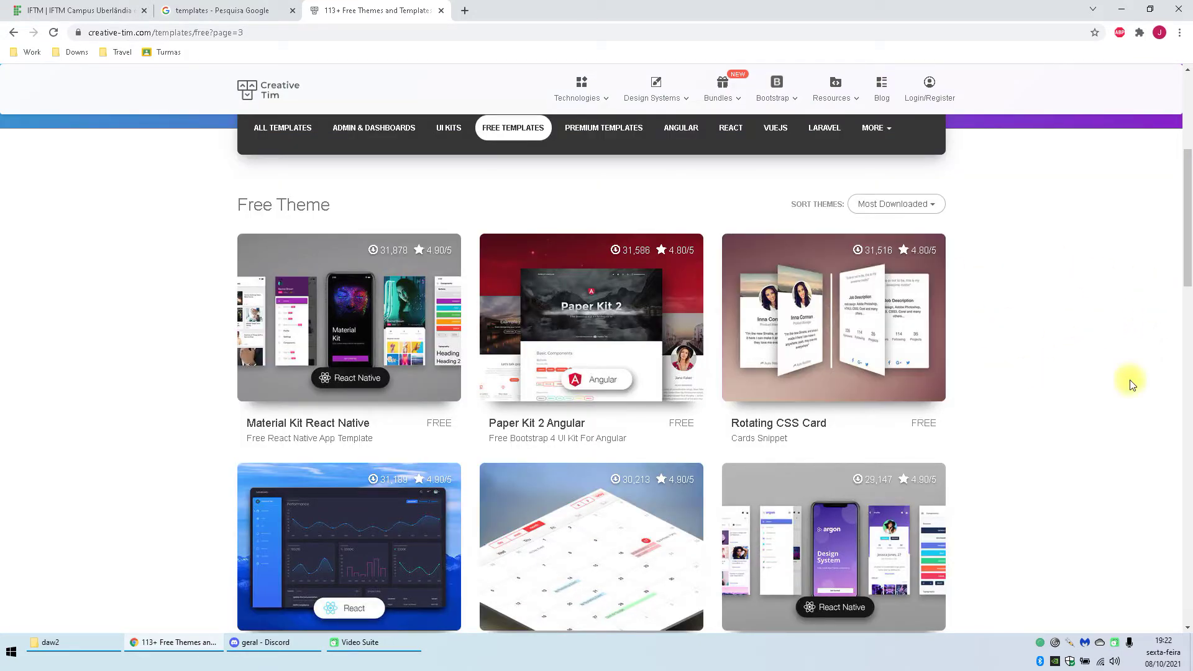
scroll(892, 275, "down", 2)
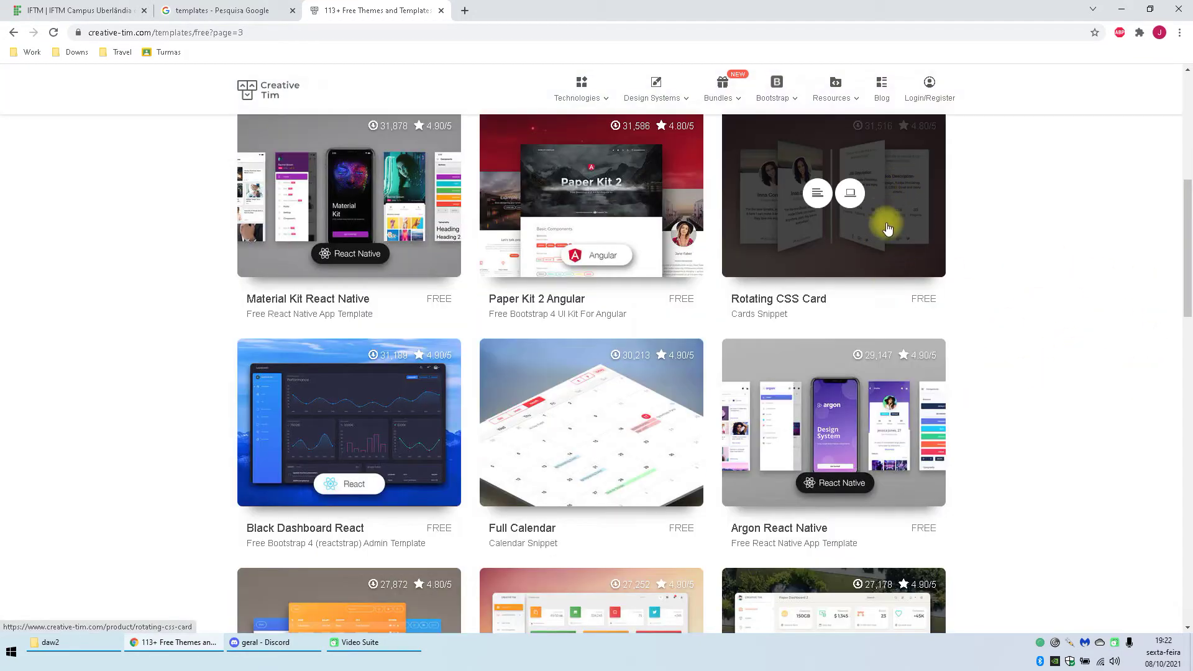
scroll(894, 212, "down", 3)
scroll(903, 219, "up", 4)
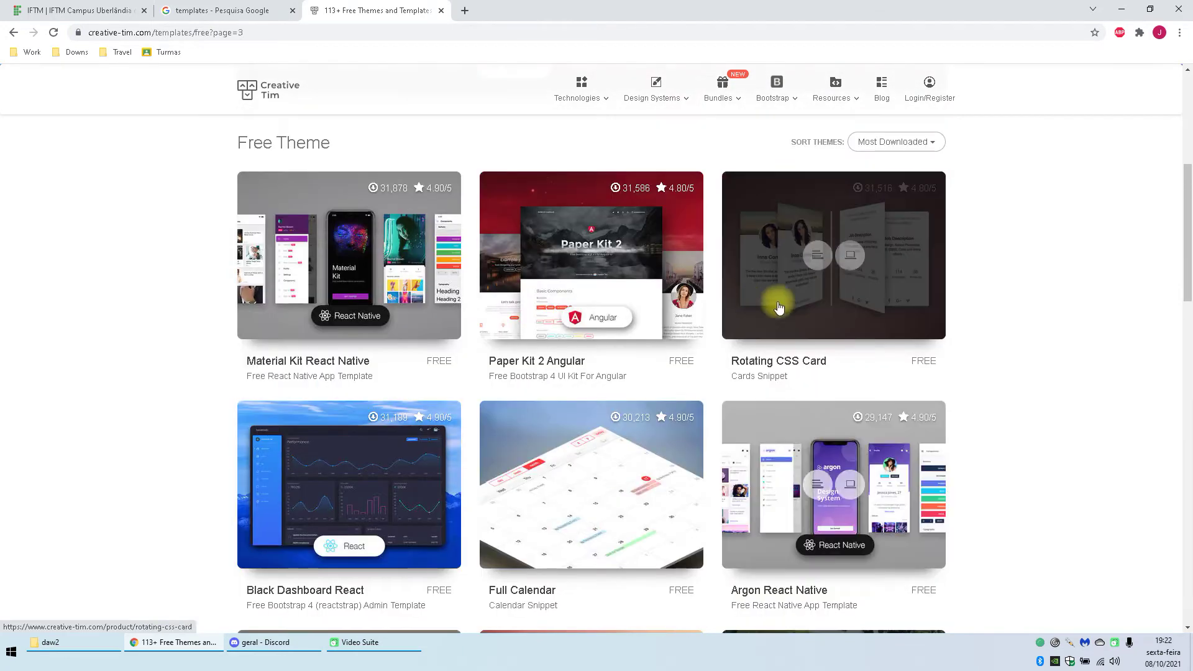
Step: Open the live demo of the Rotating CSS Card snippet and look over its team cards
left_click(851, 256)
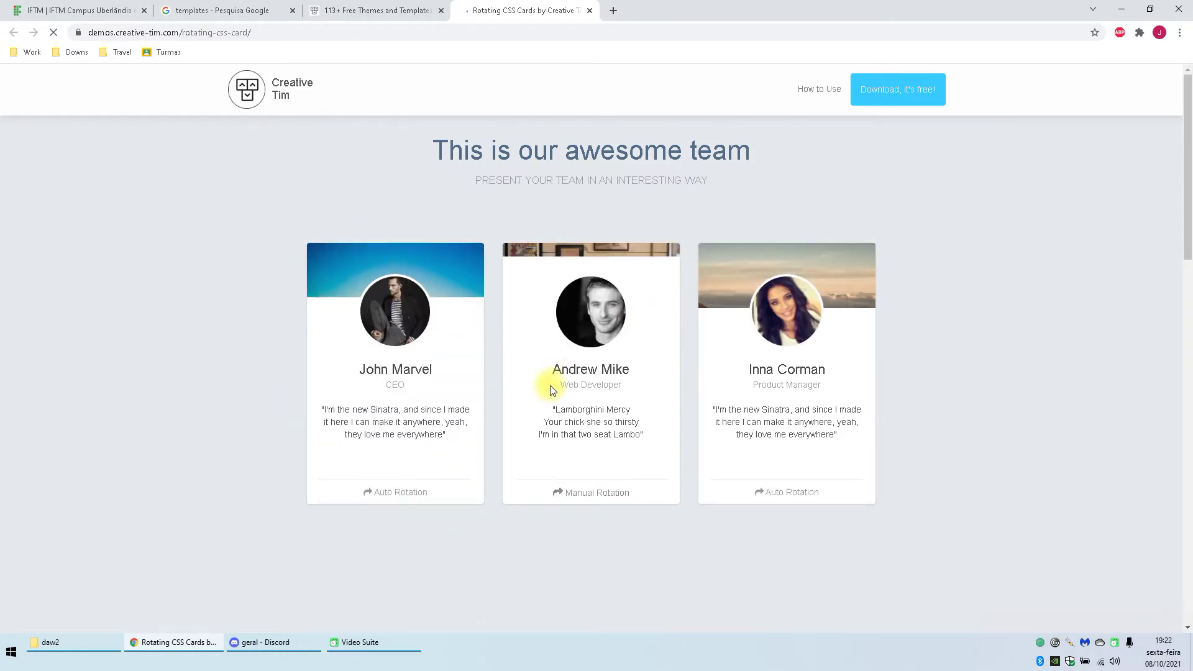
scroll(615, 435, "down", 4)
scroll(671, 373, "up", 4)
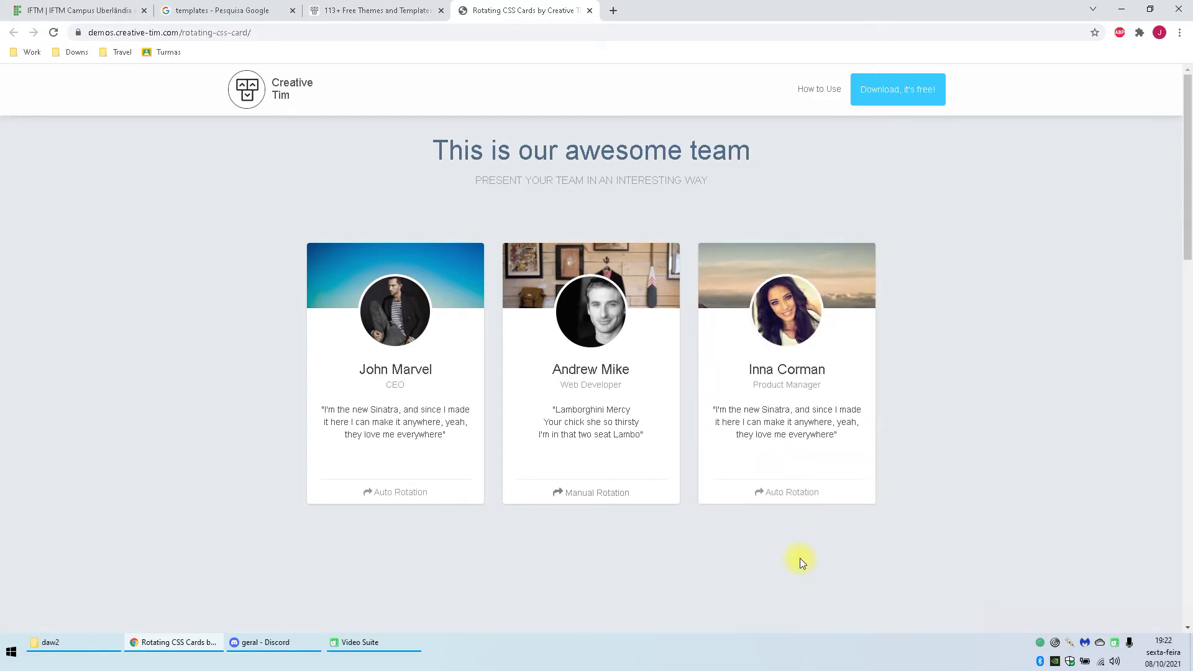
Step: Return to the template list and look through the remaining free templates on page 3
left_click(315, 5)
scroll(357, 479, "down", 5)
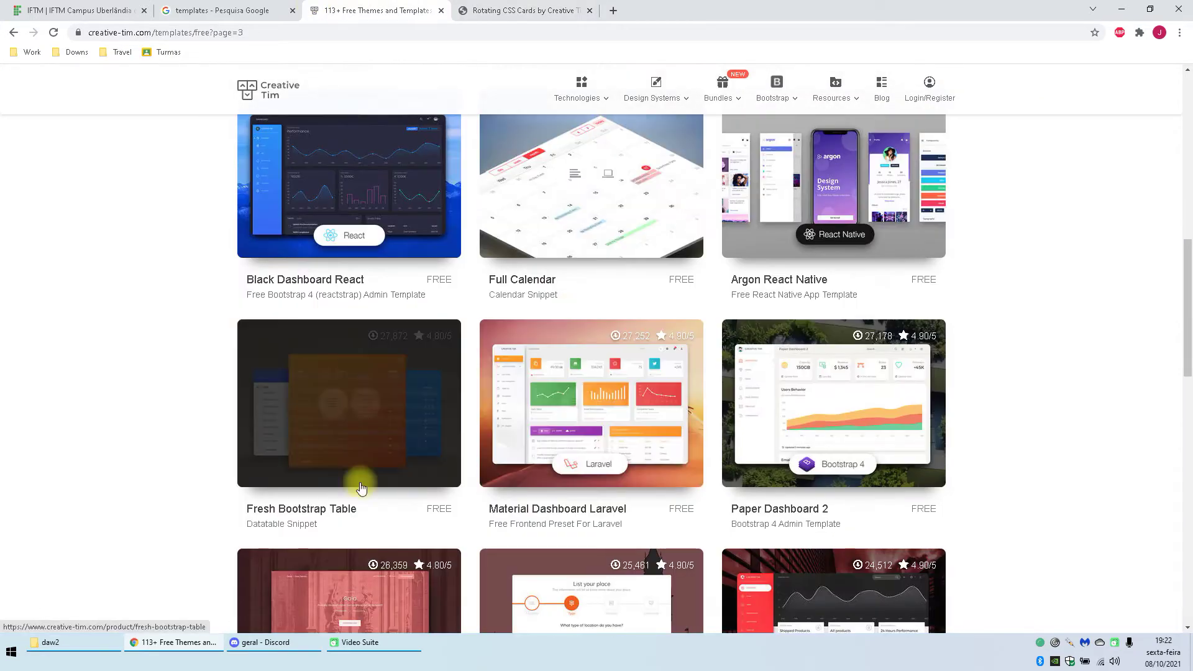
scroll(4, 385, "down", 2)
scroll(226, 311, "down", 2)
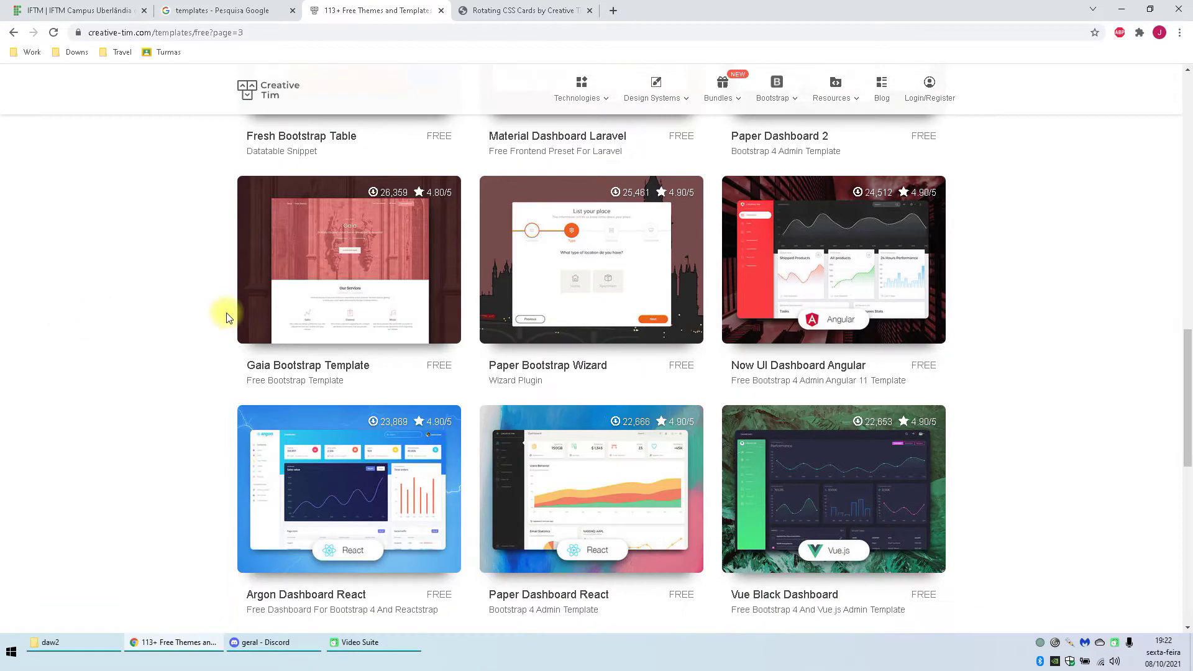
scroll(1055, 412, "down", 5)
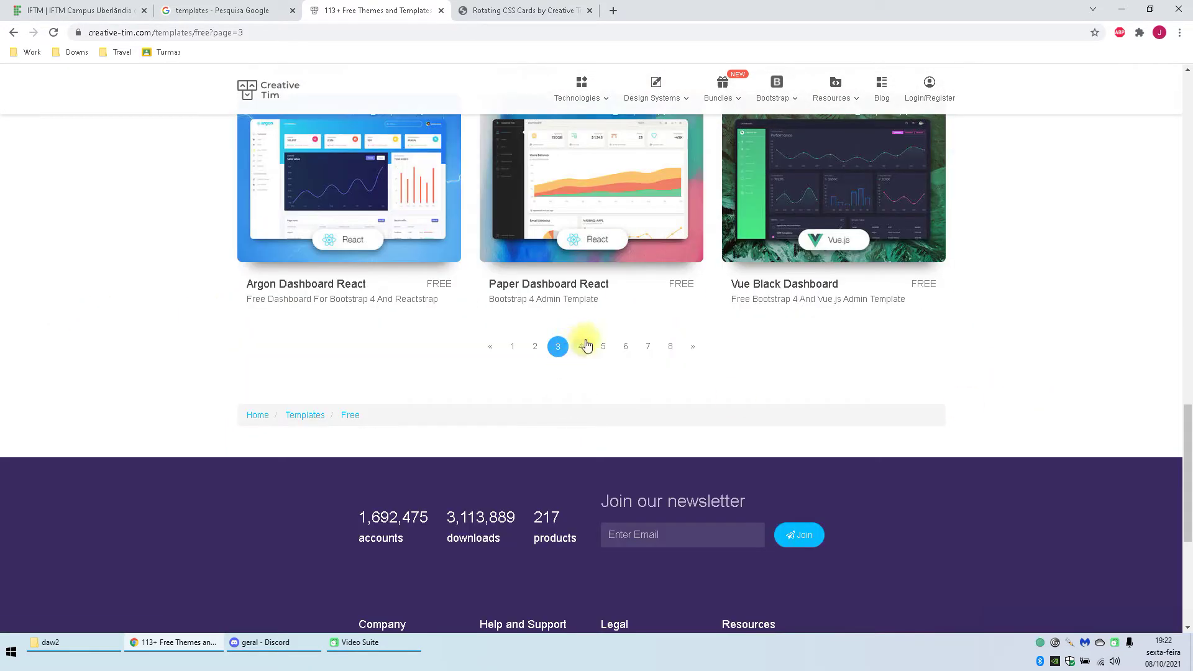
Step: Open page 4 of the free templates and look through its first rows
left_click(583, 346)
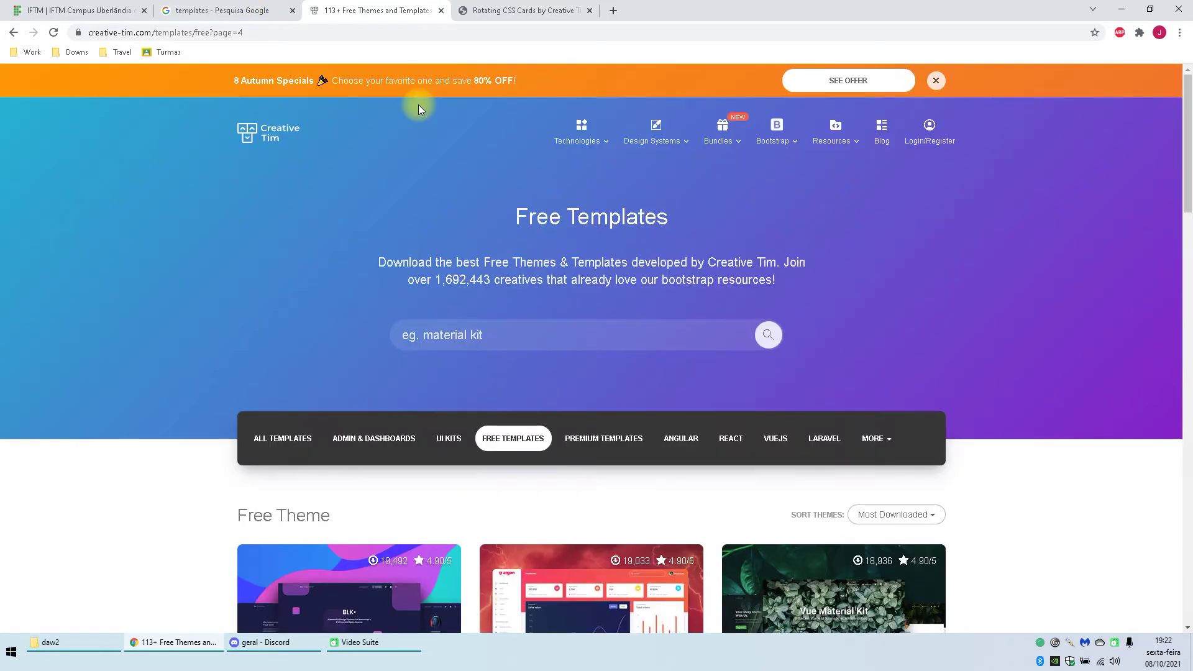
scroll(435, 115, "down", 4)
scroll(1034, 253, "down", 2)
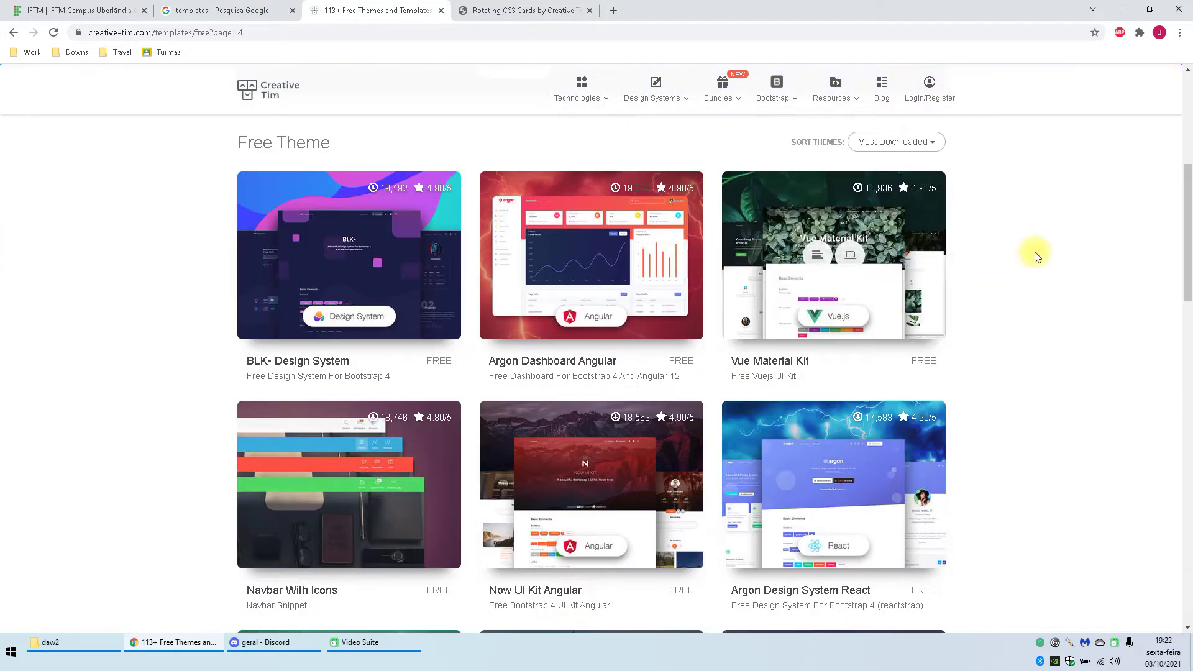
Step: Look through the remaining free templates on page 4, down to the end of the list
scroll(1032, 252, "down", 1)
scroll(1034, 252, "down", 2)
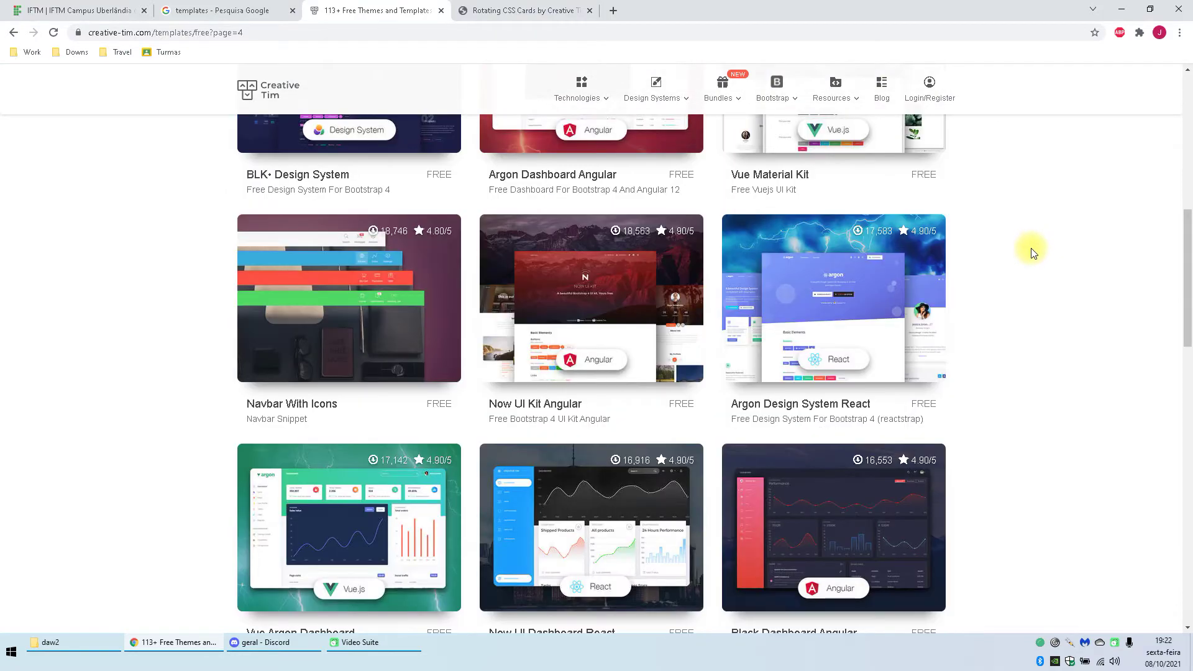
scroll(1030, 252, "down", 4)
scroll(1028, 267, "up", 4)
scroll(1029, 278, "down", 7)
scroll(1057, 230, "down", 5)
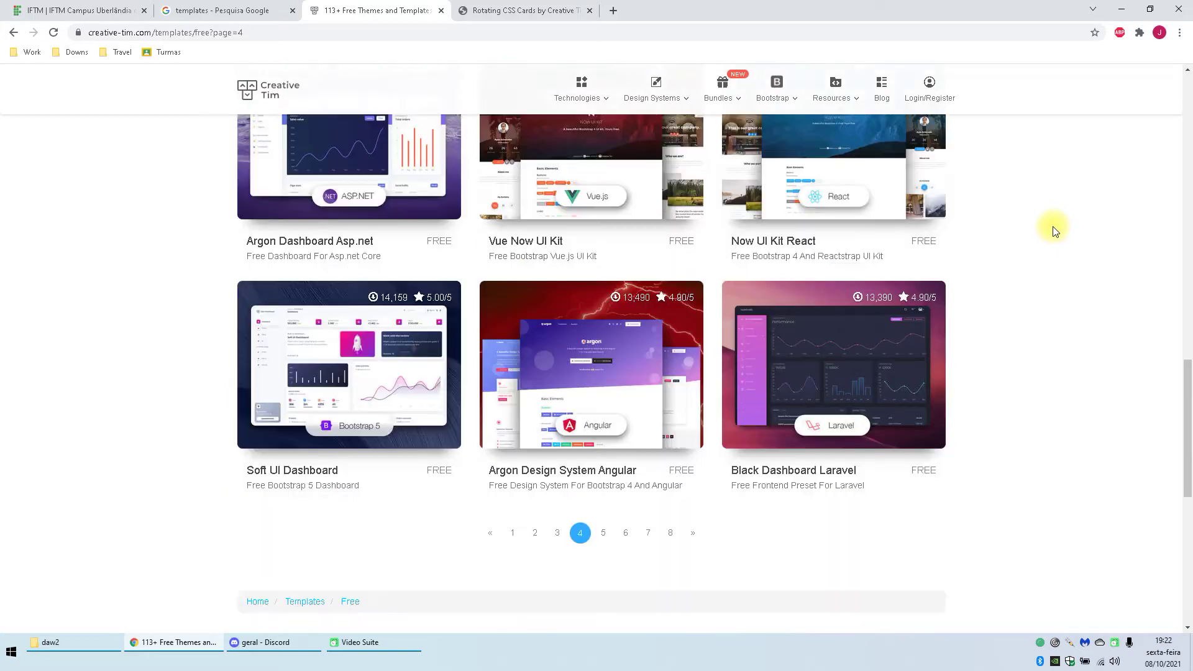
Step: Open page 5 of the free templates and look through its first rows for the Hipster cards snippet
left_click(603, 409)
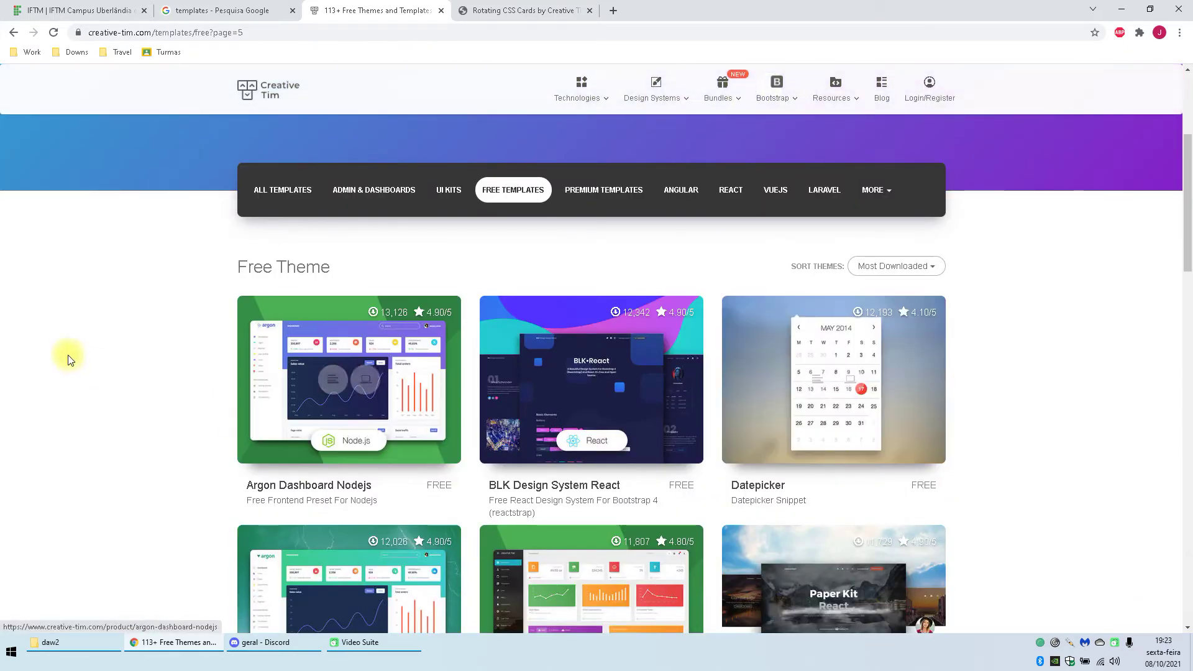
scroll(69, 309, "down", 6)
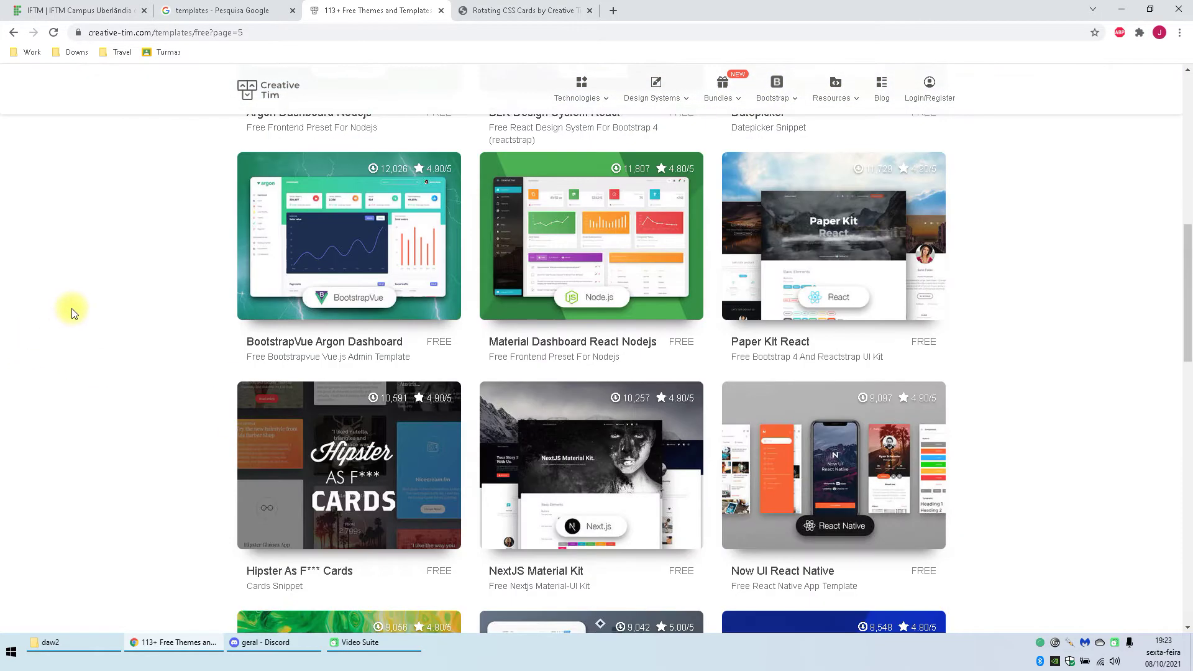
scroll(82, 318, "down", 3)
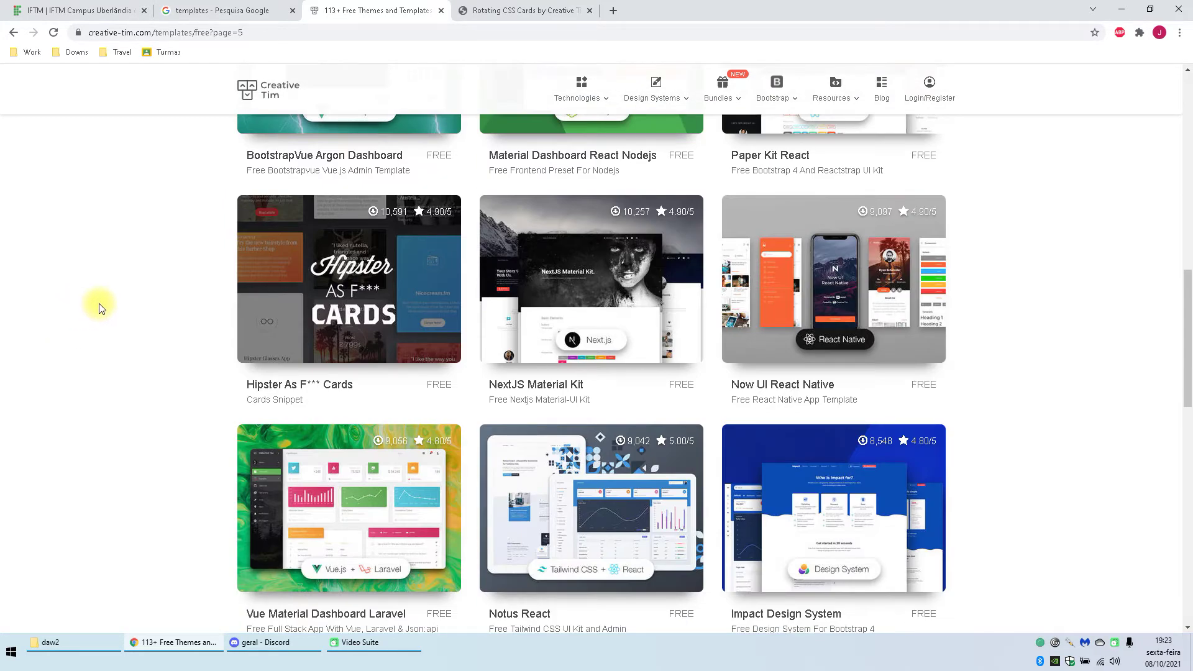
Step: Open the live preview of the Hipster As F*** Cards snippet and look over its first cards
left_click(363, 280)
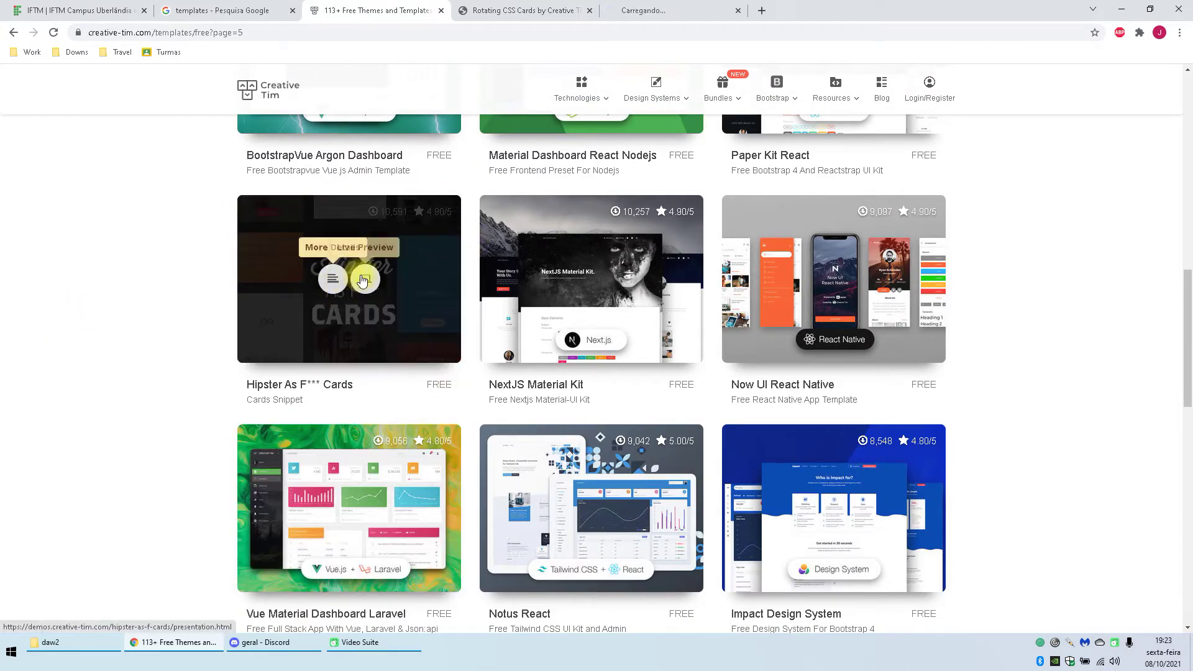
left_click(364, 281)
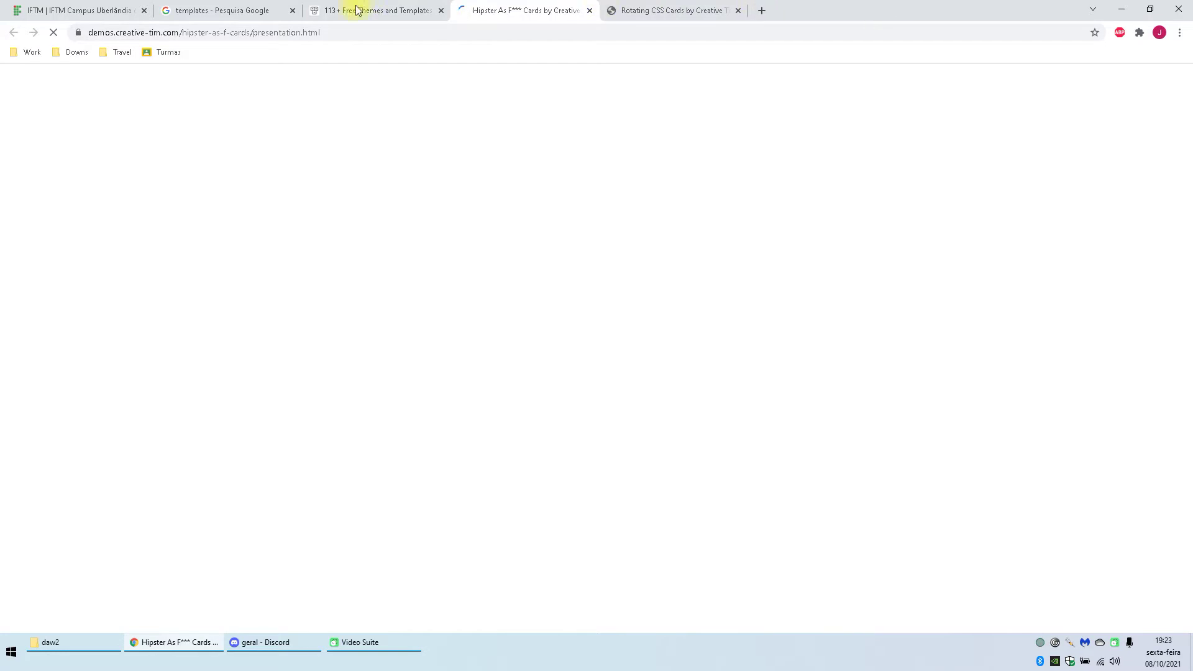
scroll(568, 354, "down", 3)
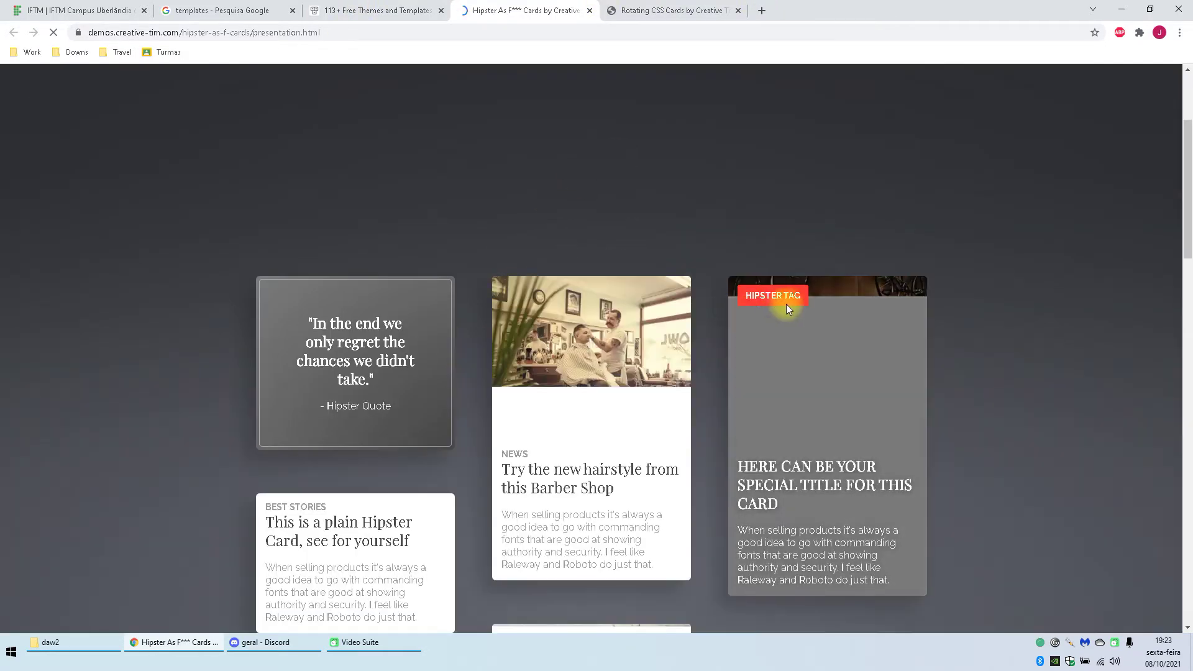
scroll(584, 333, "down", 2)
scroll(602, 256, "down", 3)
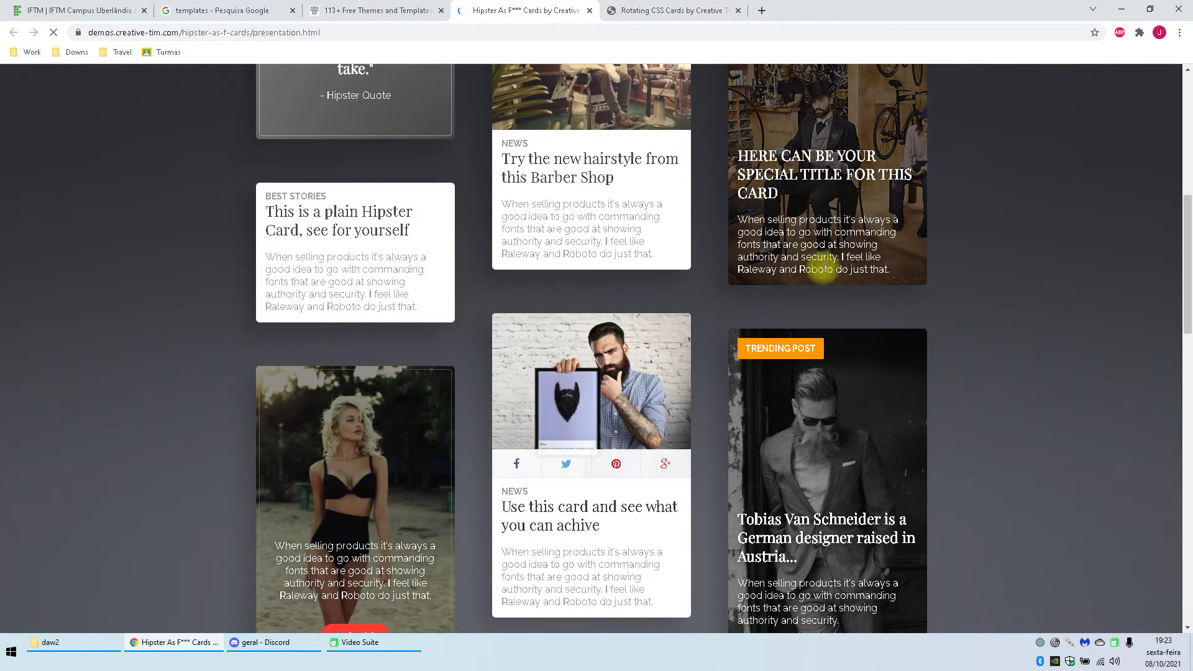
Step: Examine the Barber Shop news card in the Hipster cards demo and reveal its Read Article overlay
scroll(907, 264, "up", 3)
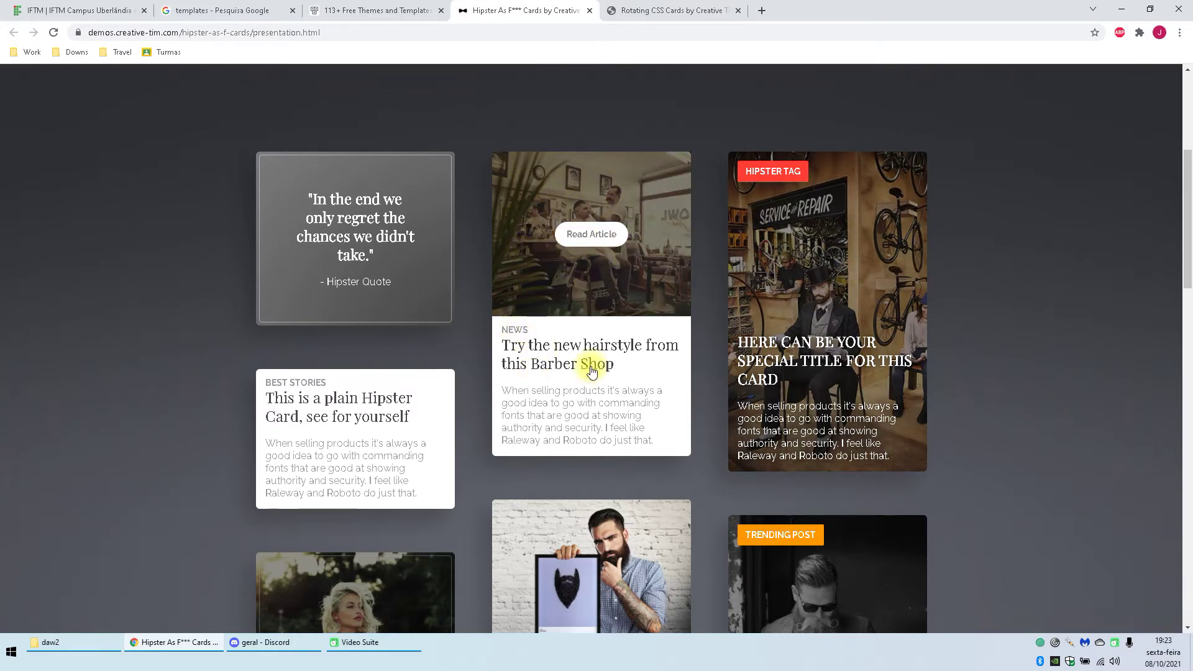
scroll(616, 388, "down", 1)
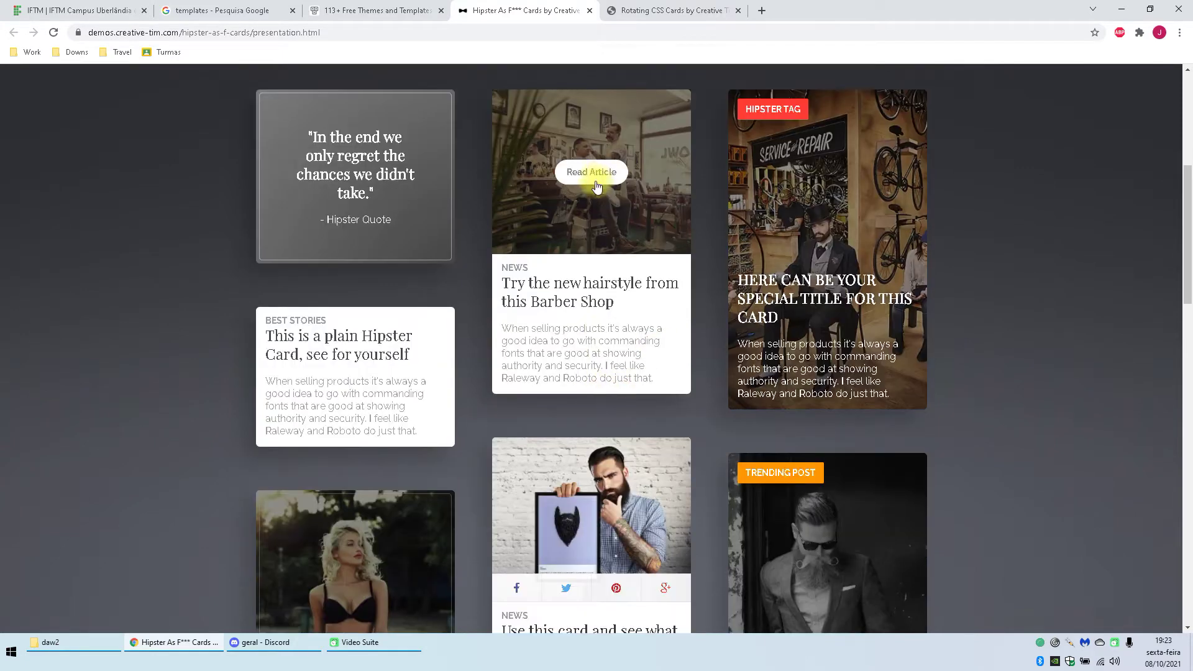
scroll(624, 214, "up", 2)
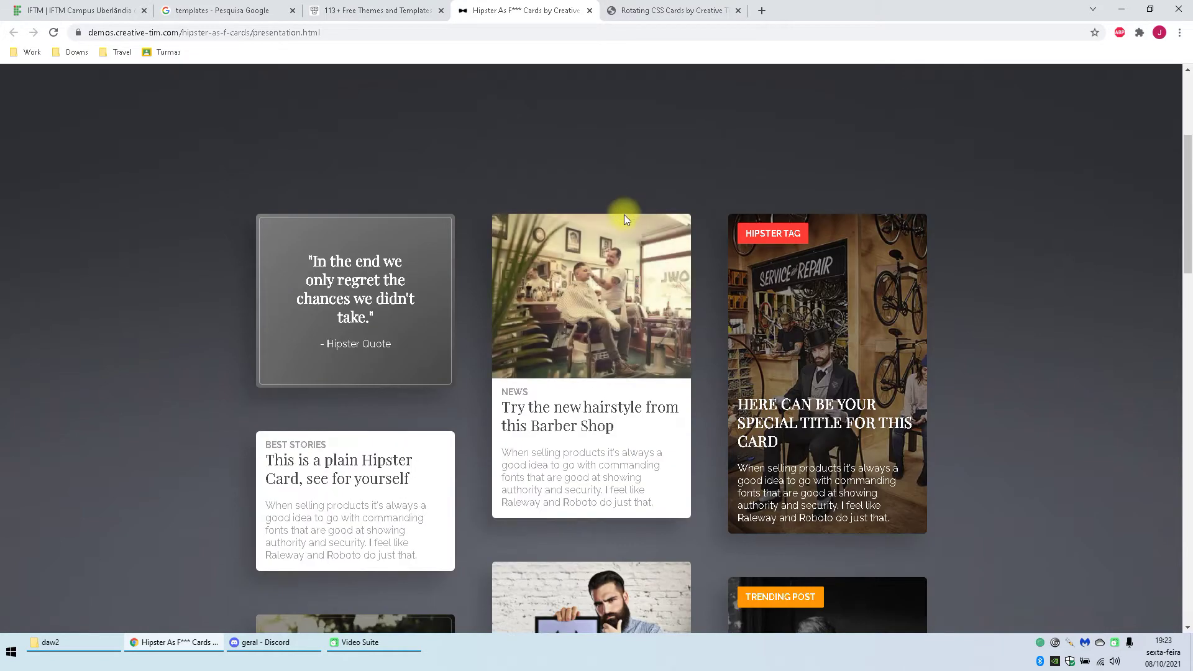
mouse_move(591, 303)
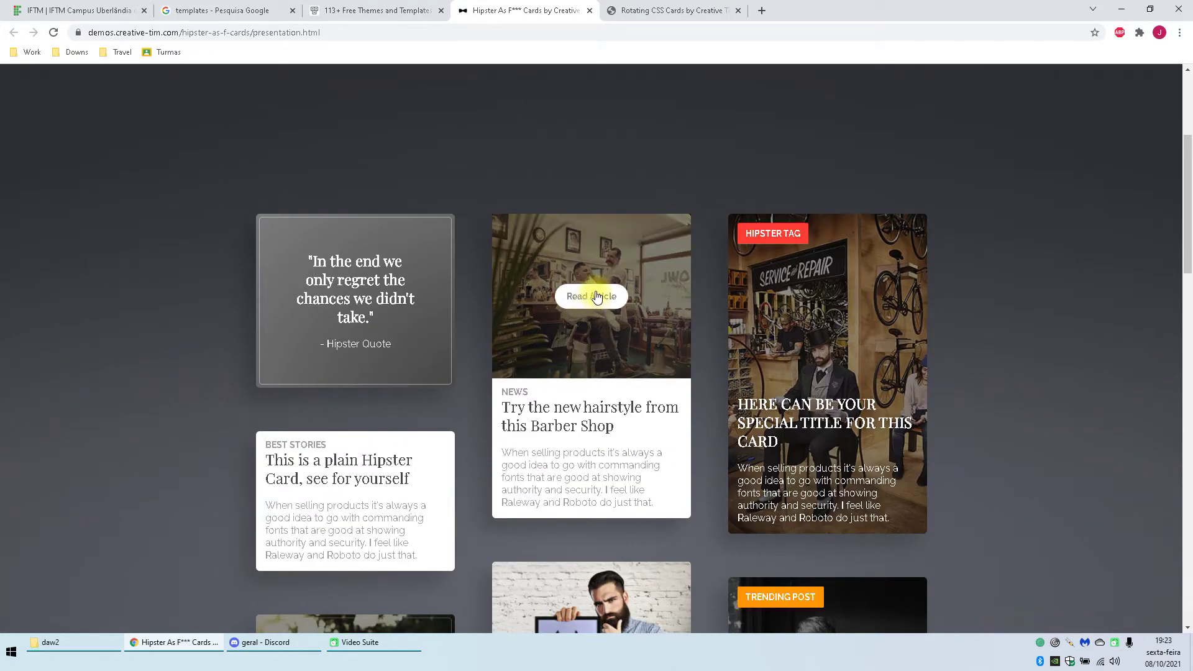
Step: Look through the full range of card styles in the Hipster cards demo, down to the last rows
scroll(632, 281, "down", 12)
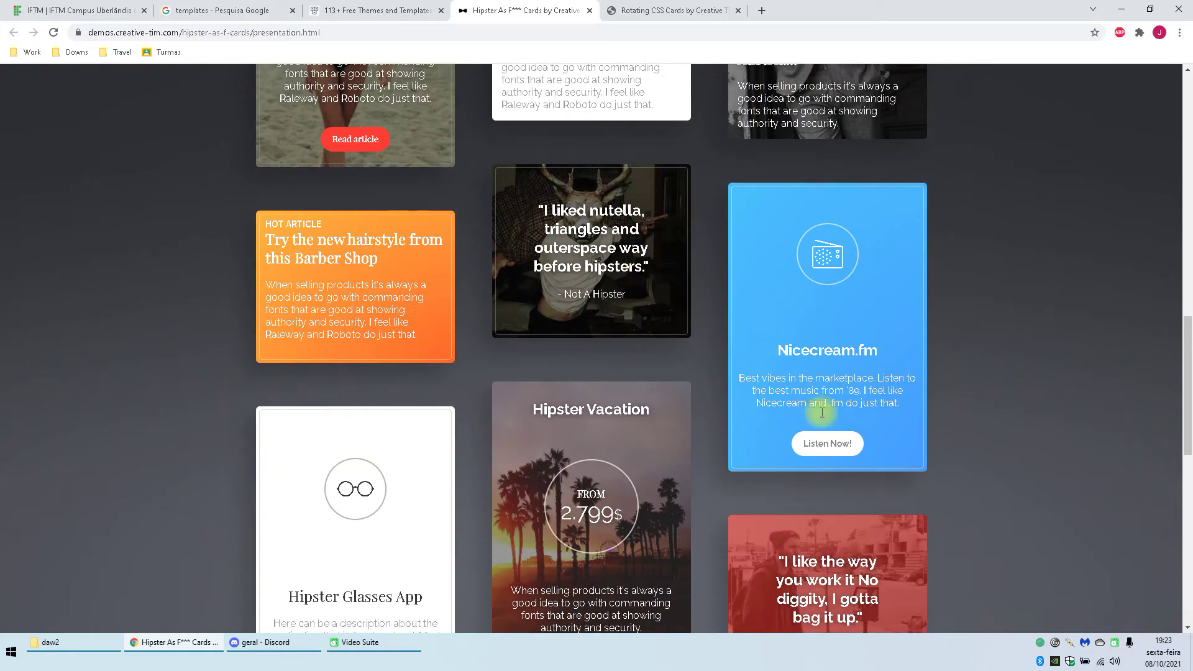
scroll(506, 341, "up", 15)
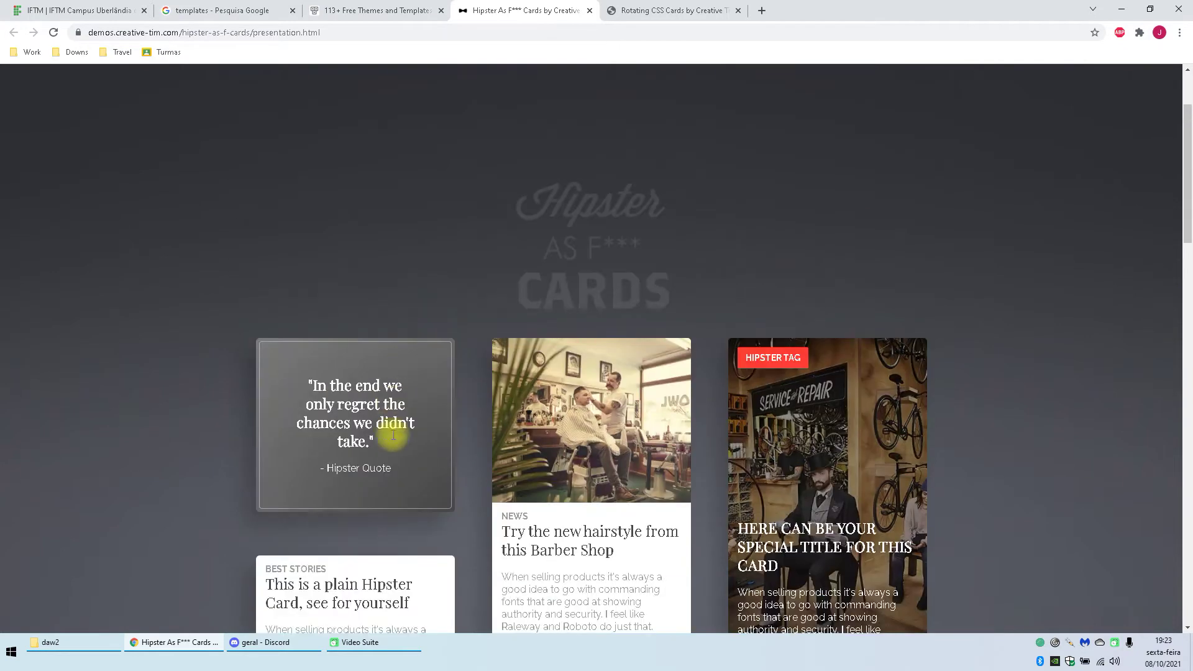
scroll(907, 341, "down", 15)
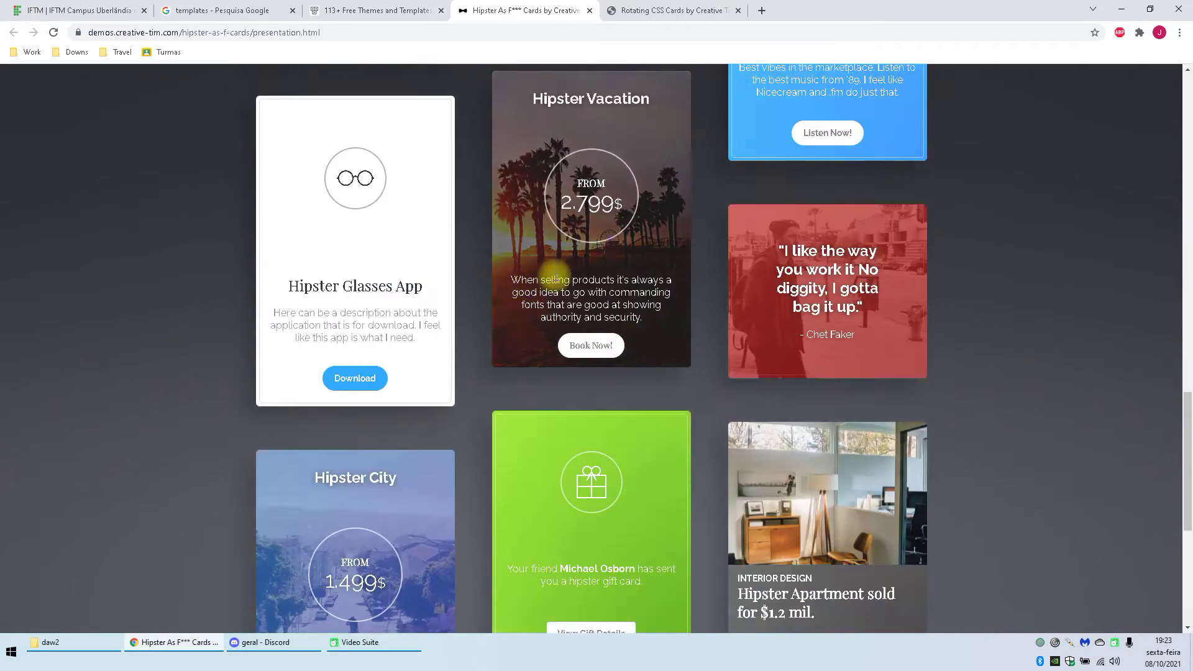
scroll(555, 278, "down", 5)
Step: Return to the template list and open the live previews of Impact Design System and Mailto Free
left_click(348, 10)
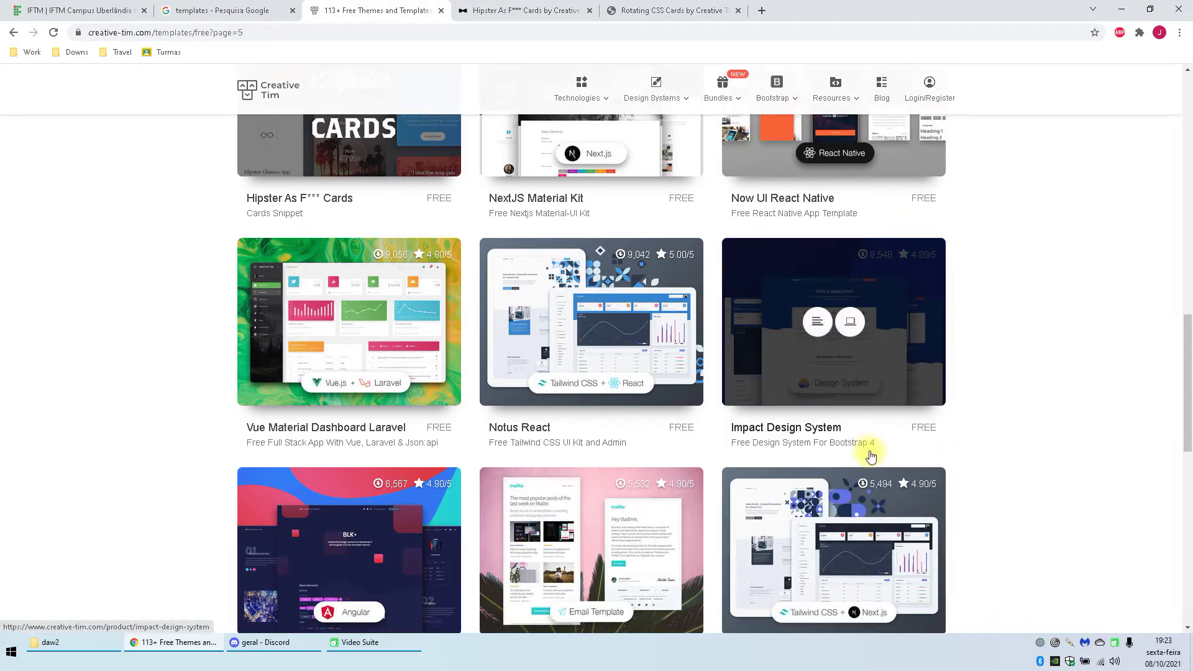
left_click(849, 321)
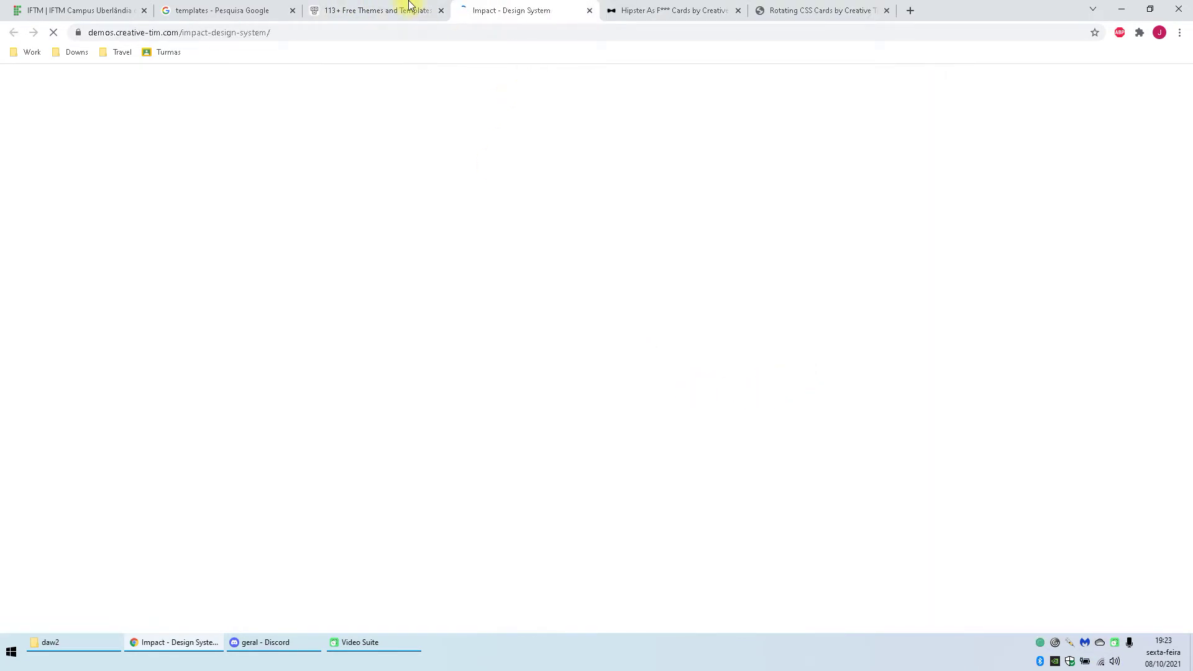
left_click(409, 6)
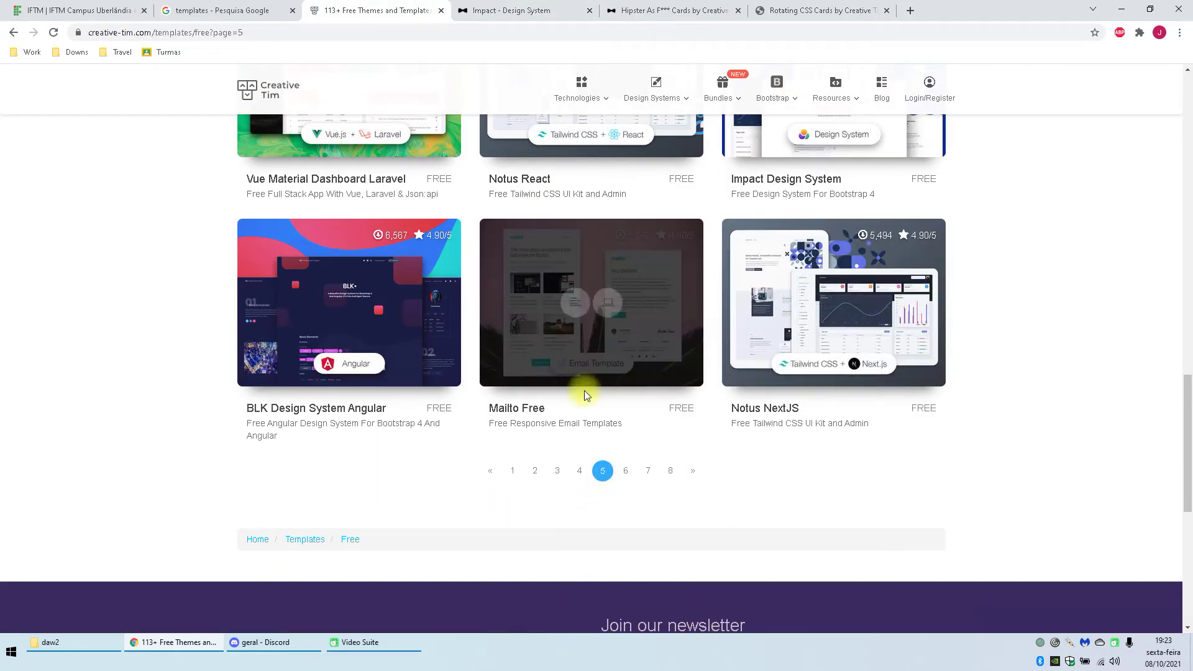
left_click(608, 302)
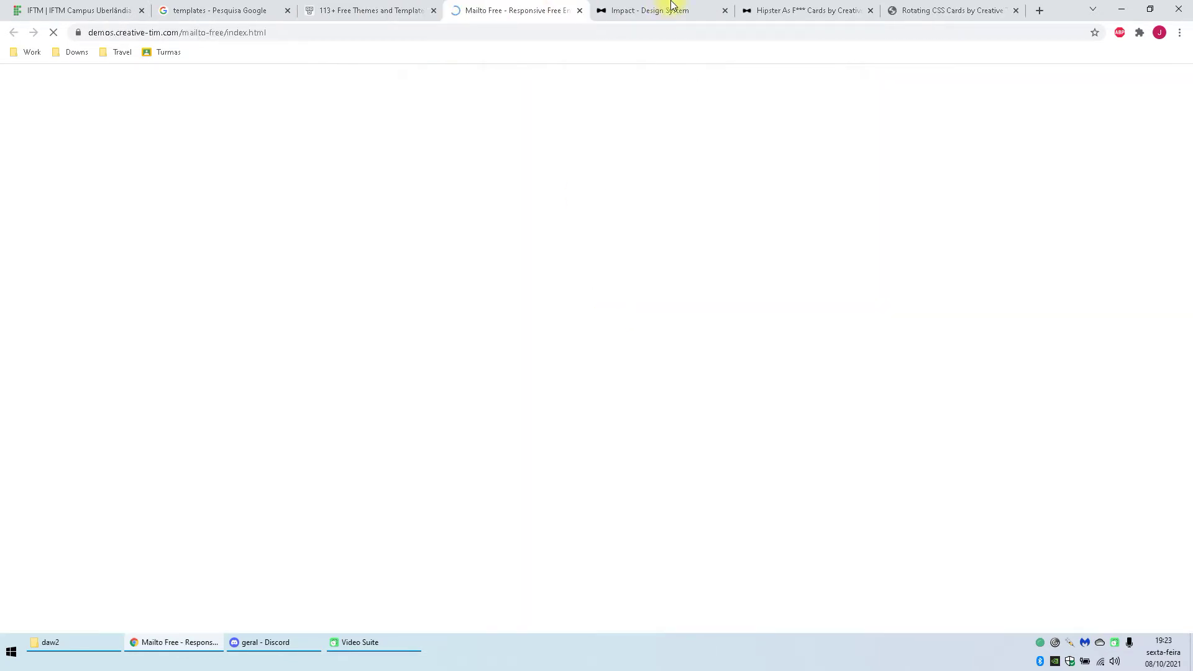
Step: Switch to the Impact Design System demo and look over its page down to the Front pages section
left_click(671, 7)
scroll(666, 348, "down", 15)
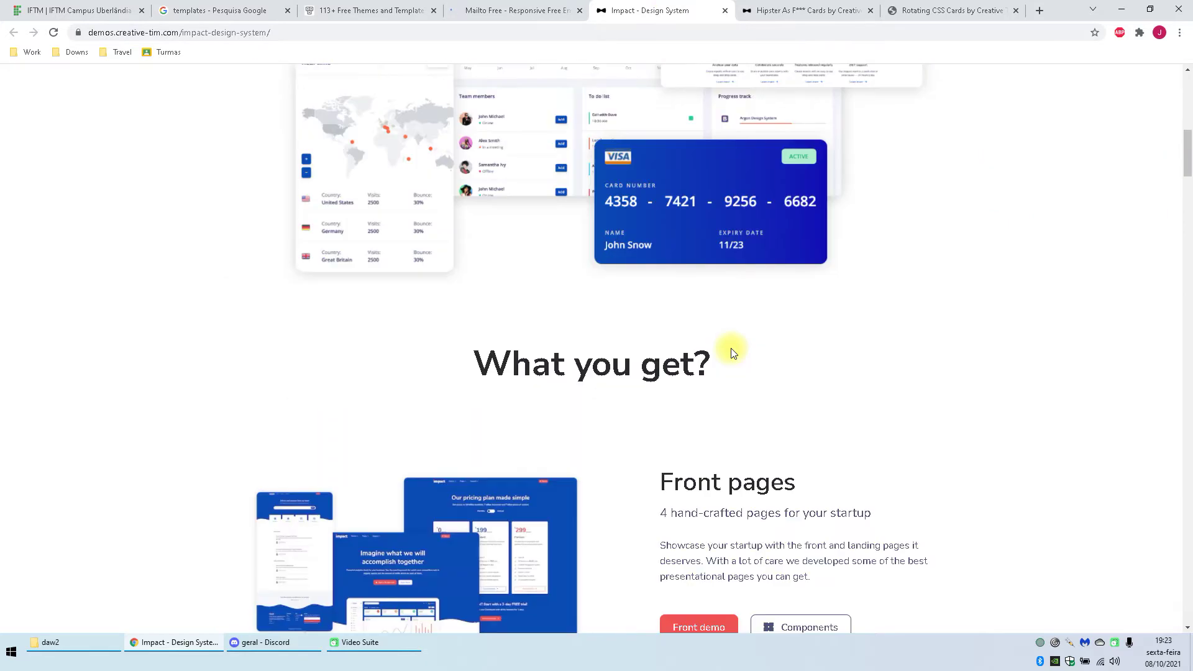
scroll(731, 371, "down", 4)
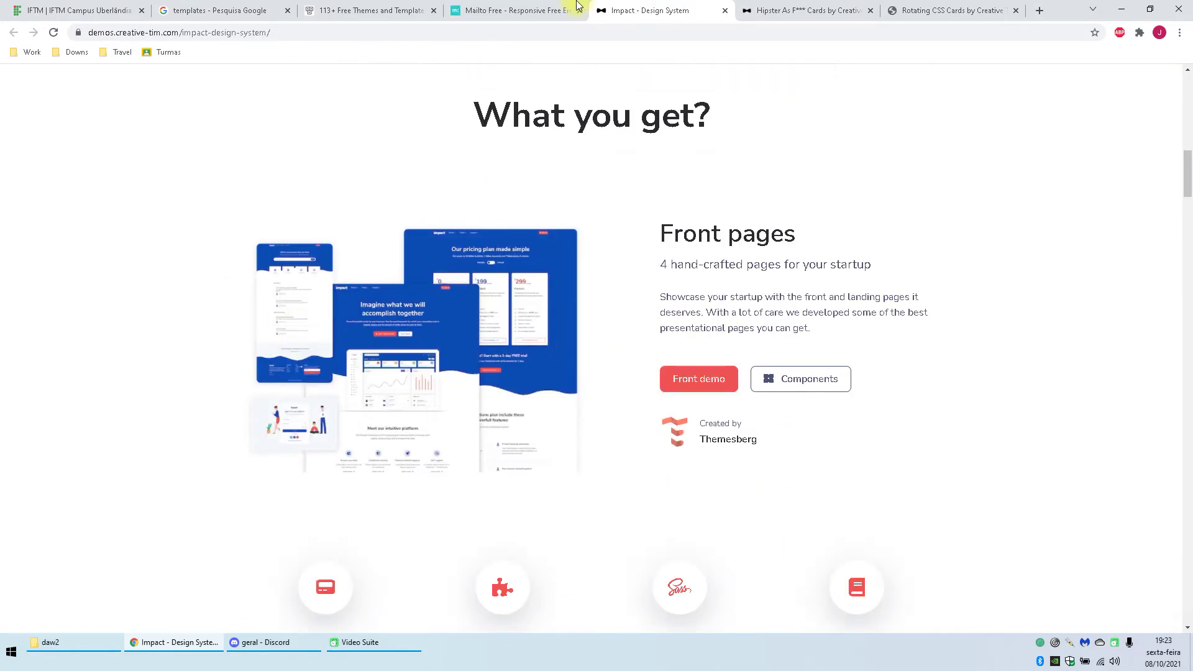
Step: Switch to the Mailto Free demo and look over its responsive email template
left_click(576, 6)
scroll(627, 199, "down", 8)
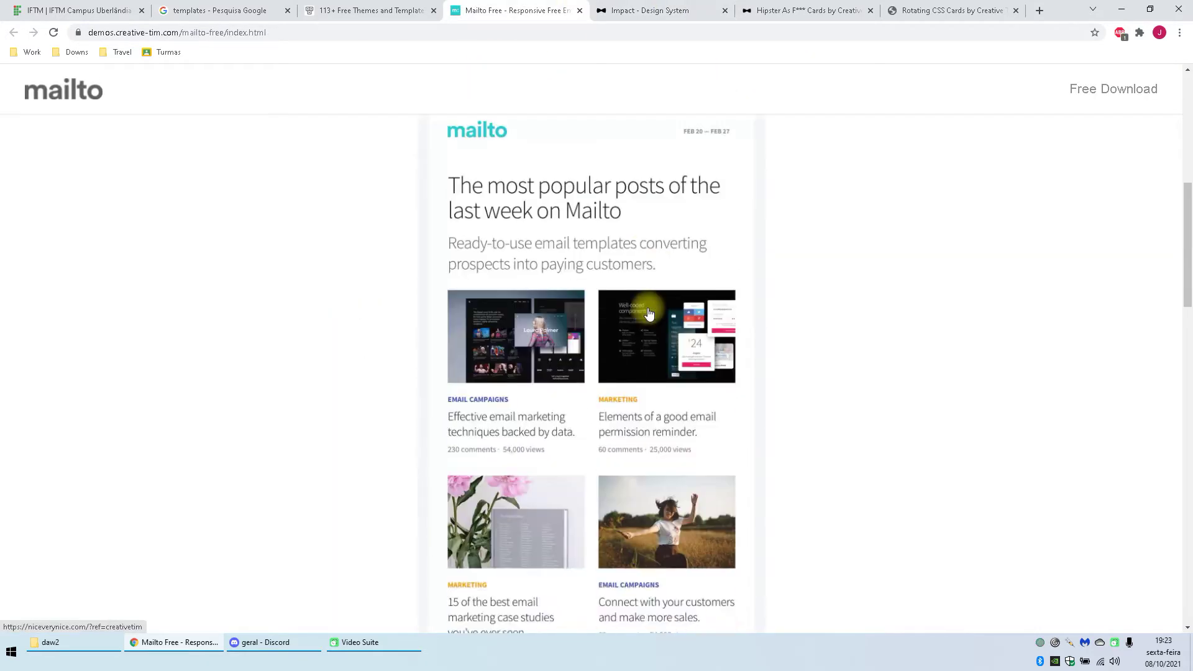
scroll(649, 313, "up", 8)
scroll(613, 263, "down", 11)
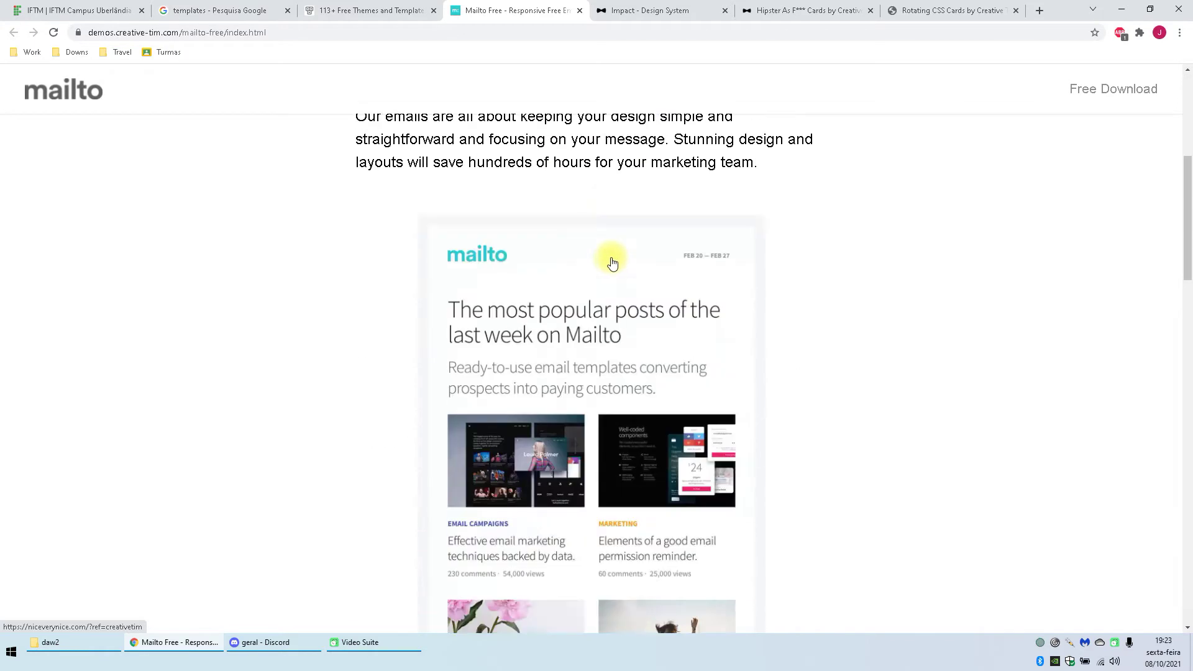
Step: Return to the template list, open page 6 of the free templates and look through all its rows
left_click(381, 8)
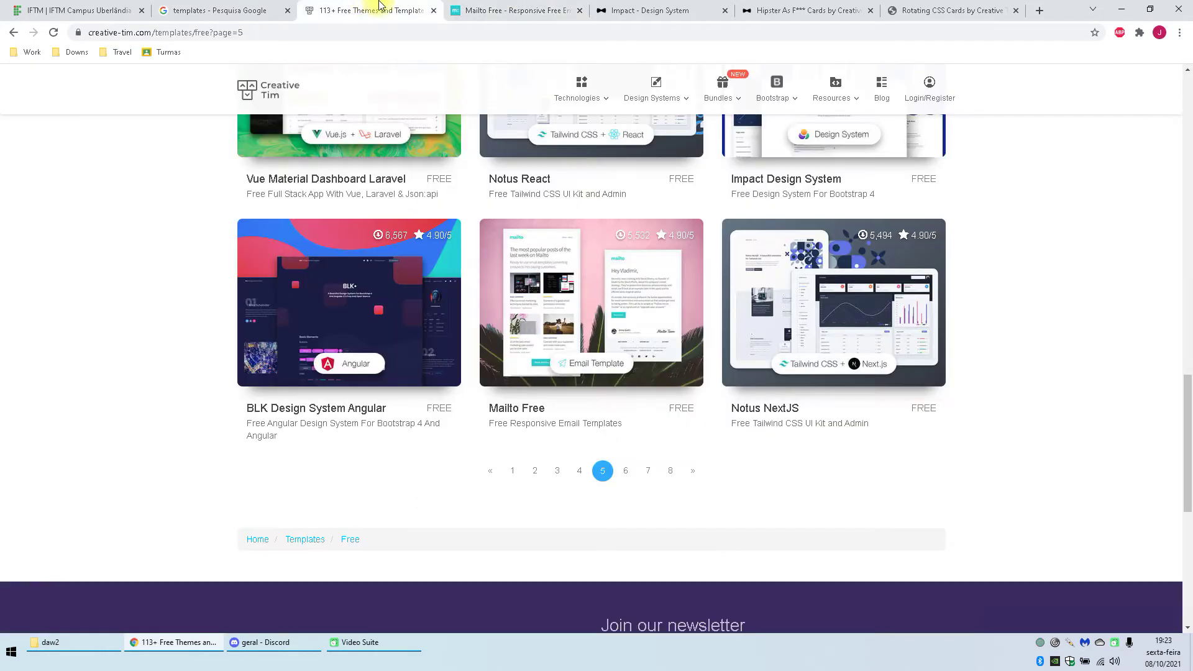
scroll(650, 441, "down", 2)
left_click(629, 349)
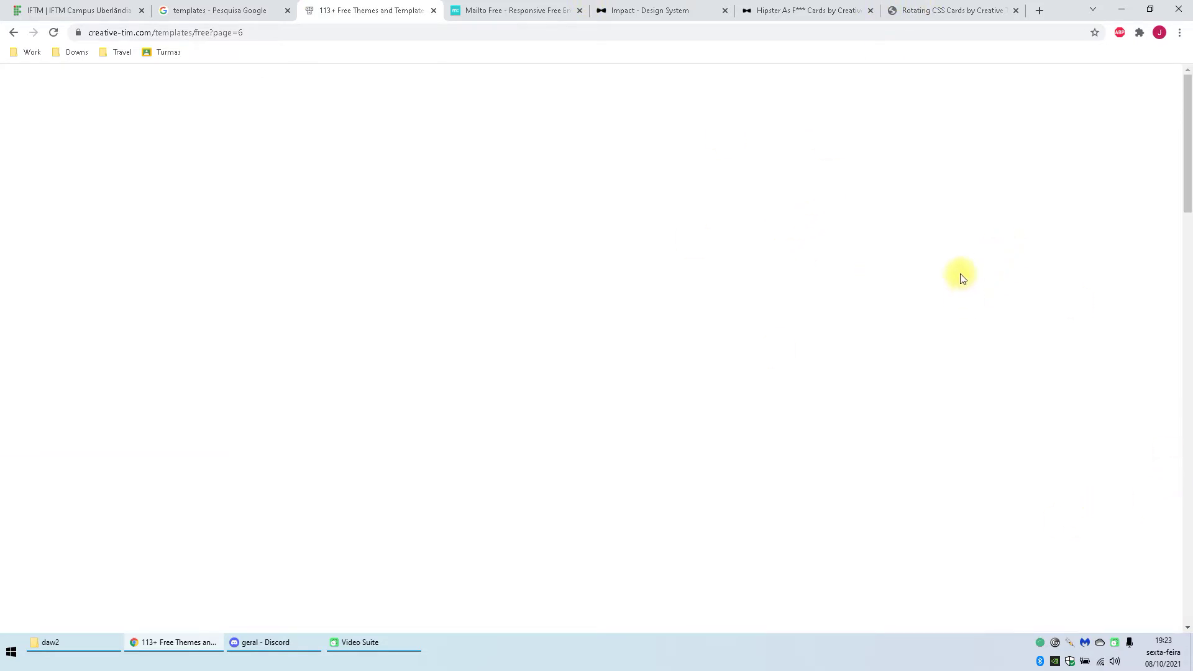
scroll(851, 314, "down", 5)
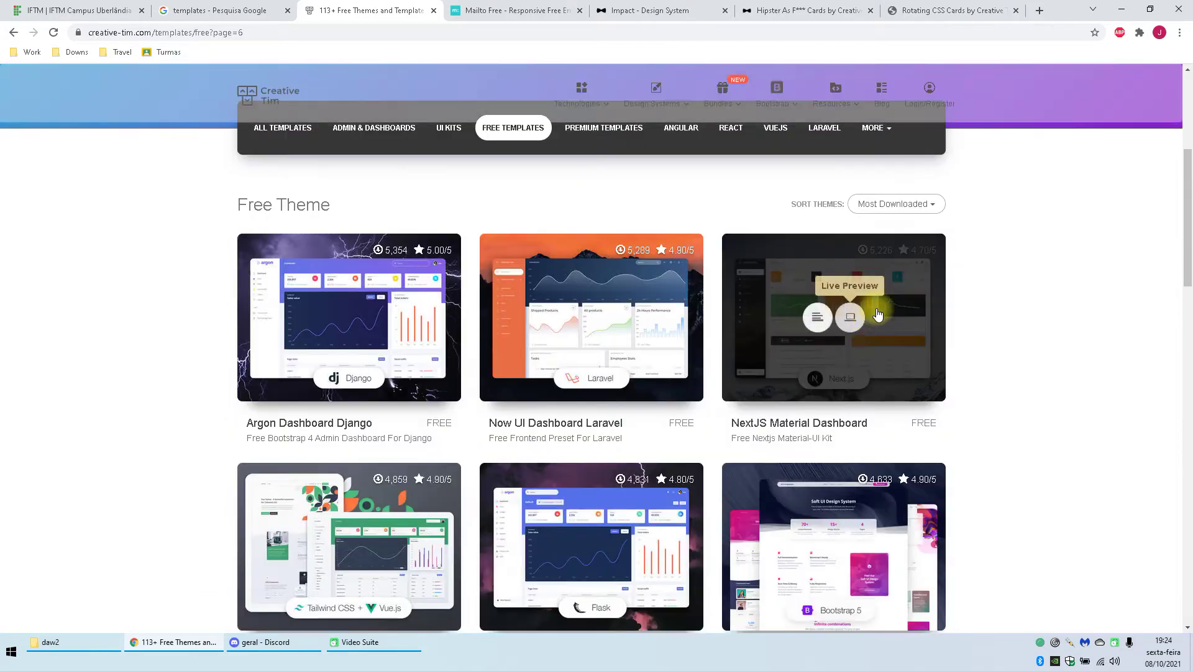
scroll(1091, 212, "down", 4)
scroll(1092, 212, "down", 2)
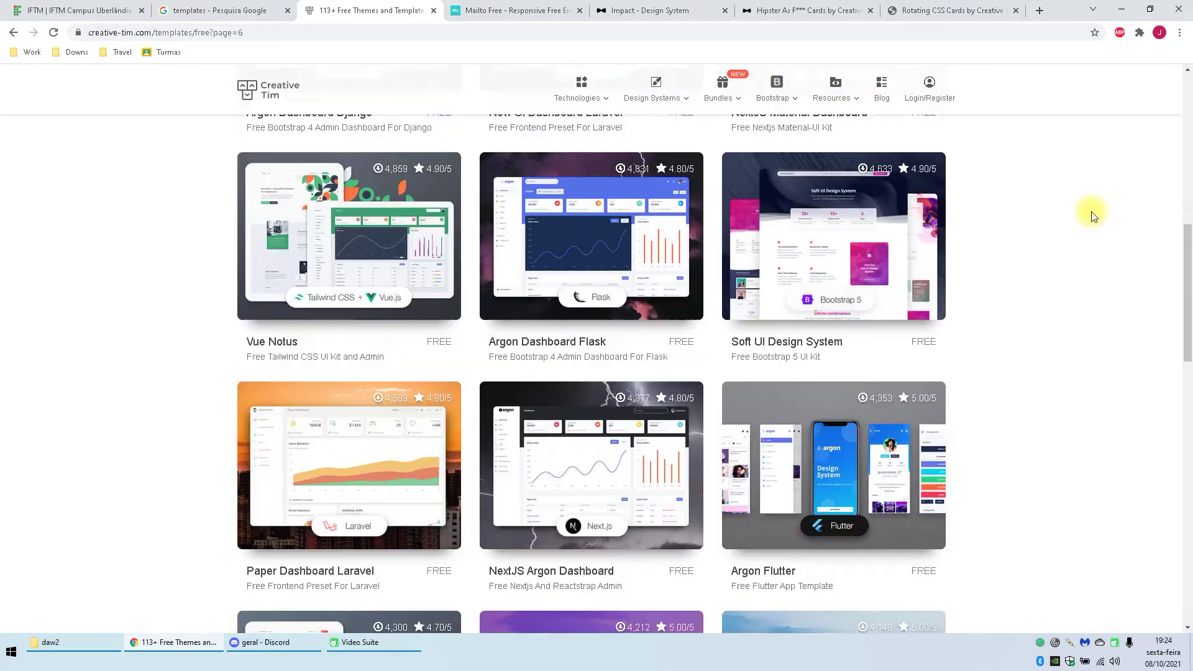
scroll(1062, 255, "down", 1)
scroll(945, 342, "up", 2)
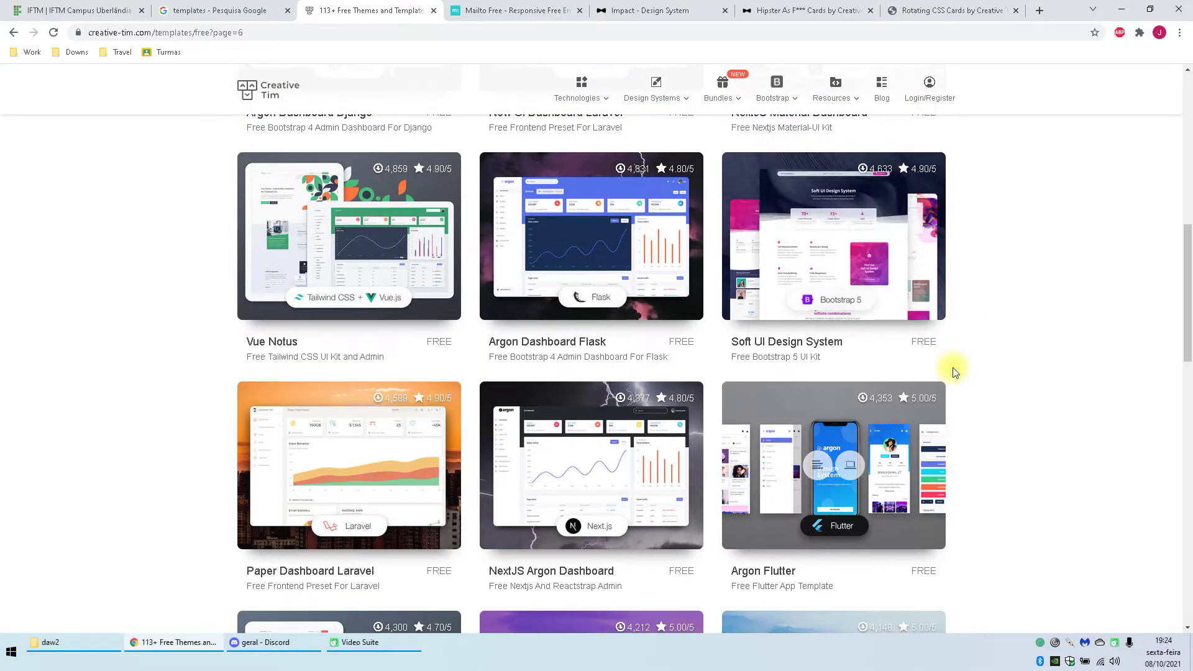
scroll(1095, 265, "down", 4)
scroll(1056, 268, "down", 4)
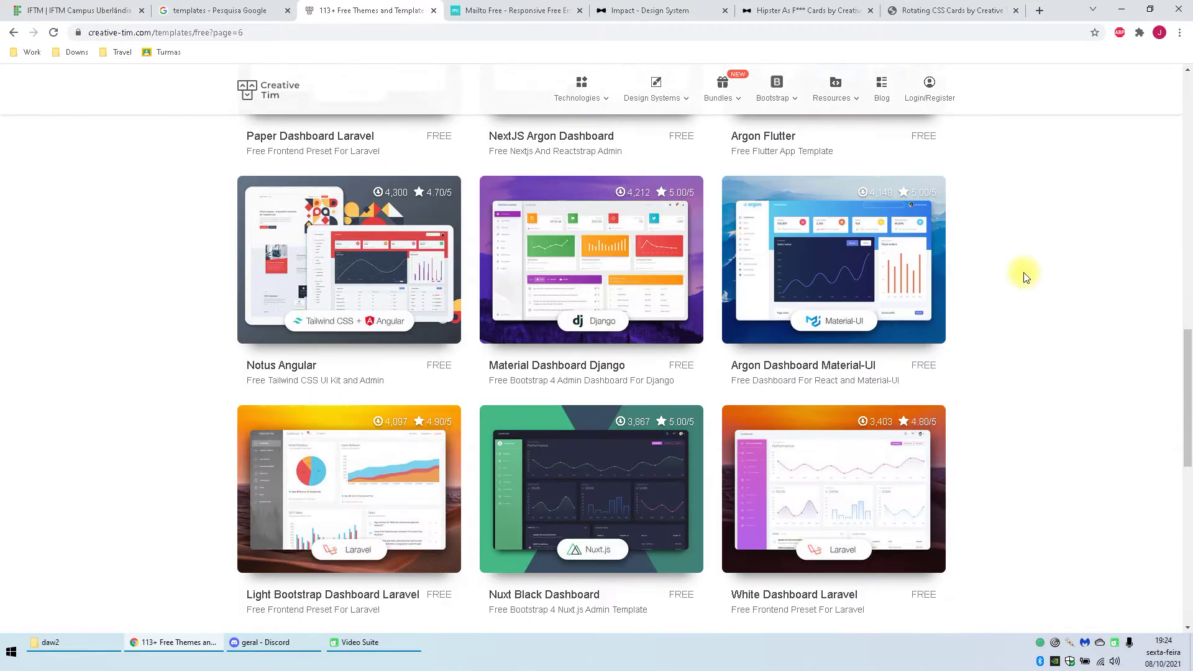
scroll(466, 404, "down", 2)
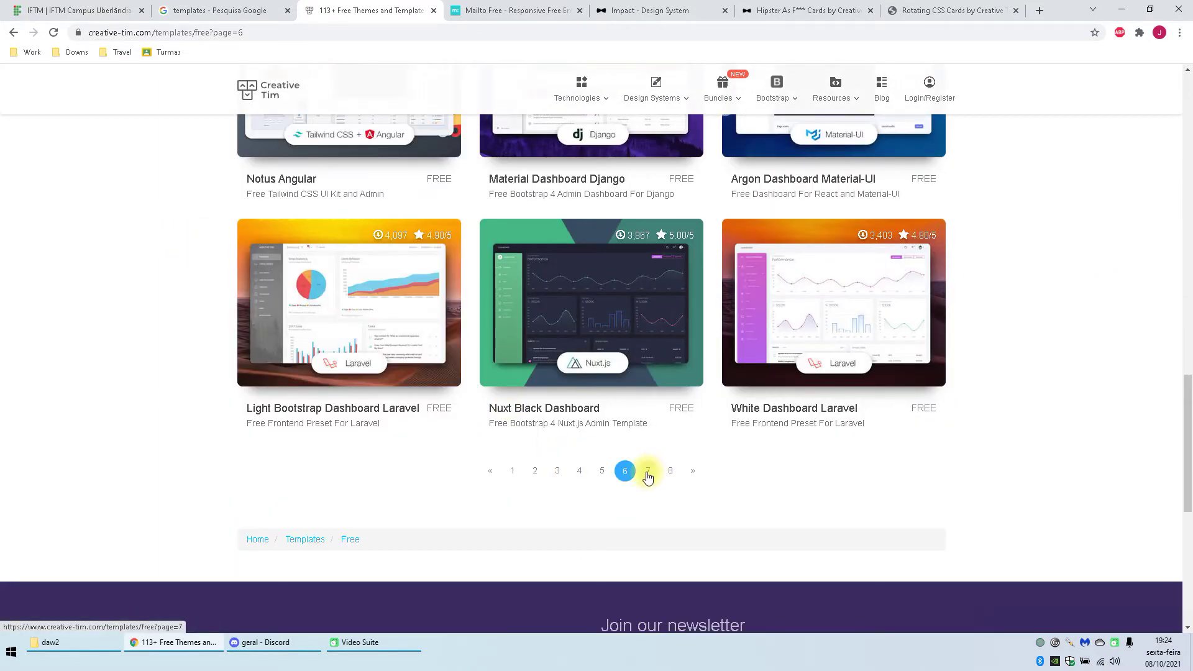
Step: Open page 7 of the free templates and look through all its rows
left_click(647, 475)
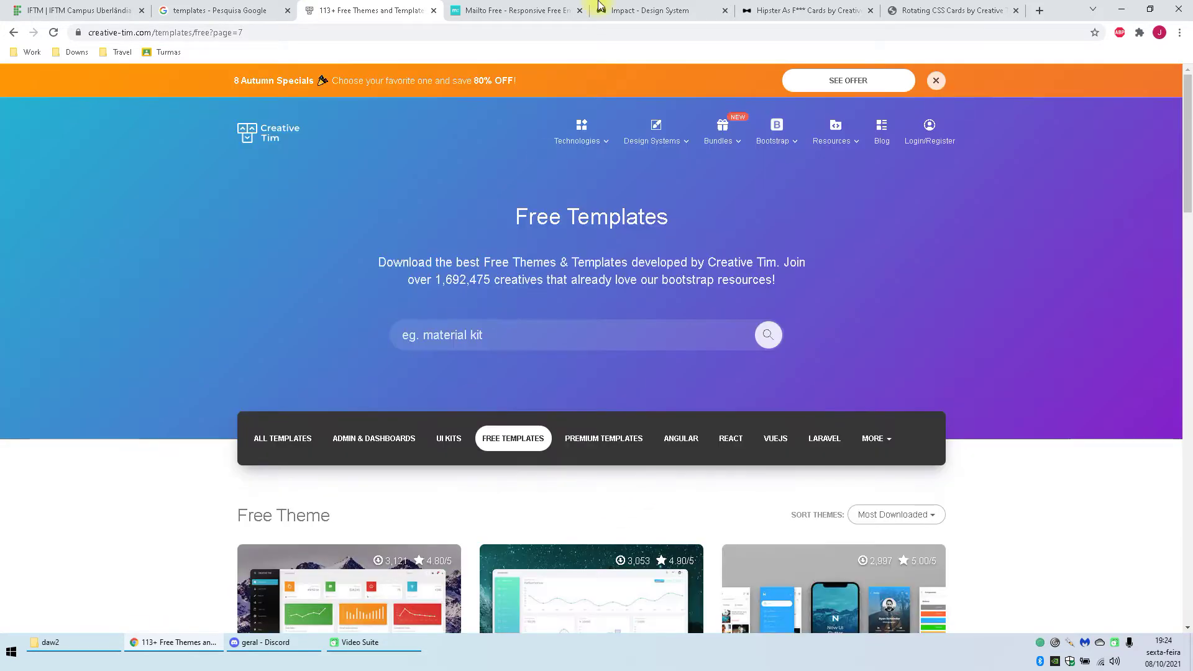
scroll(924, 339, "down", 8)
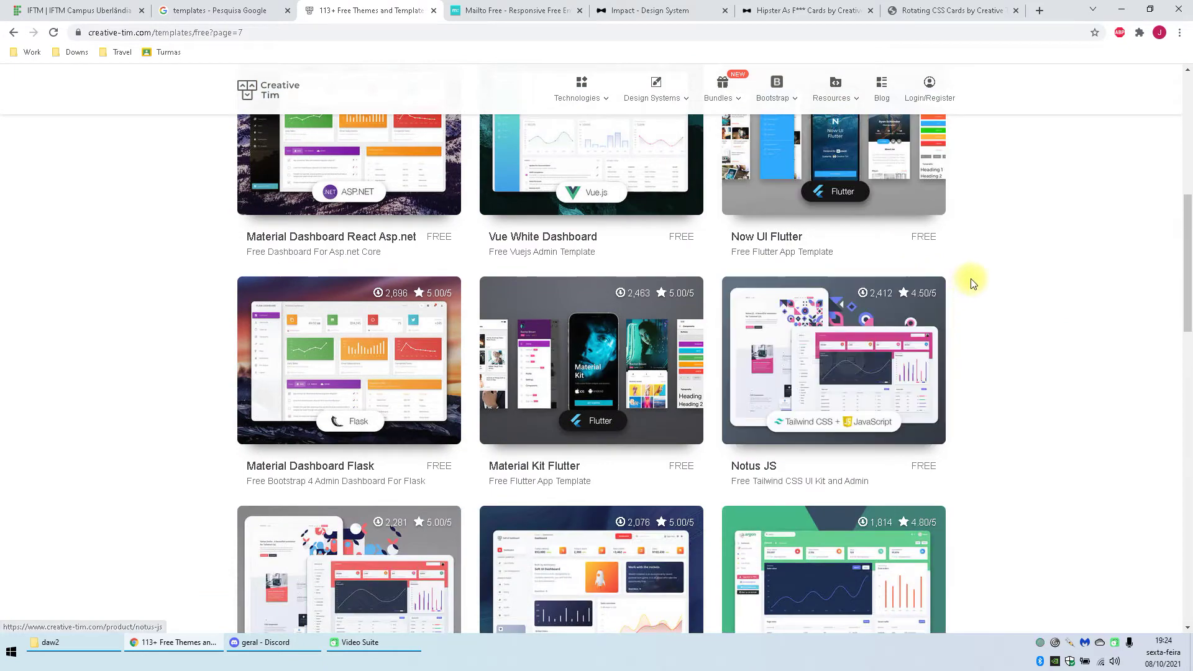
scroll(971, 278, "down", 3)
scroll(628, 274, "down", 1)
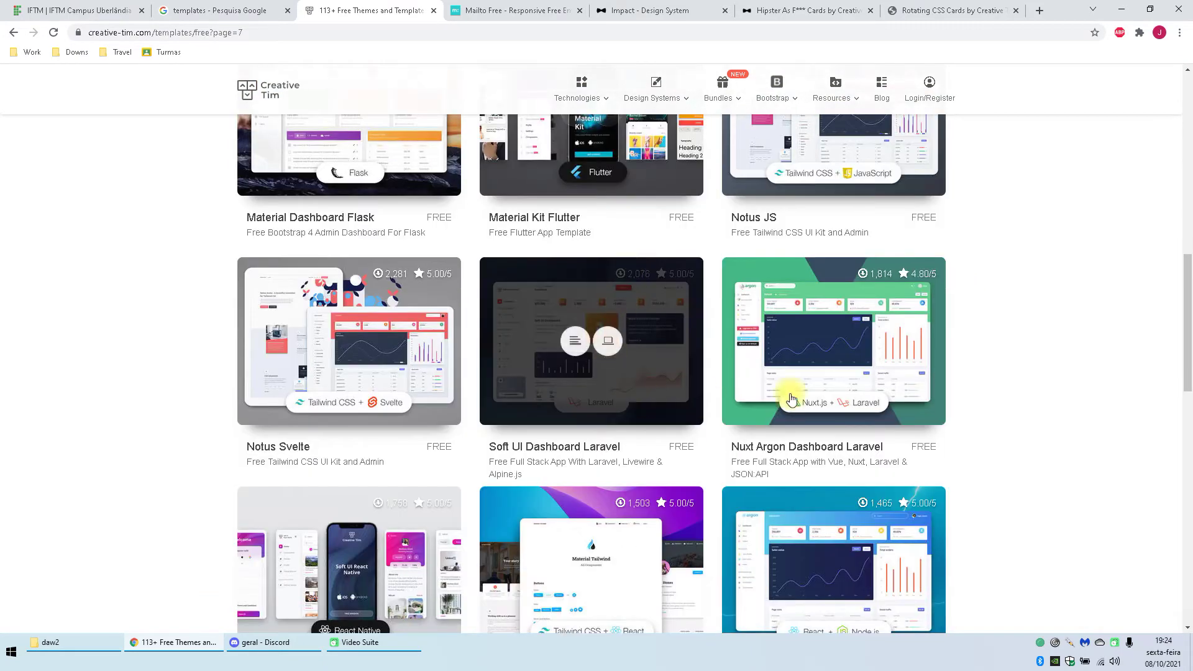
scroll(1038, 346, "down", 4)
scroll(1042, 353, "down", 3)
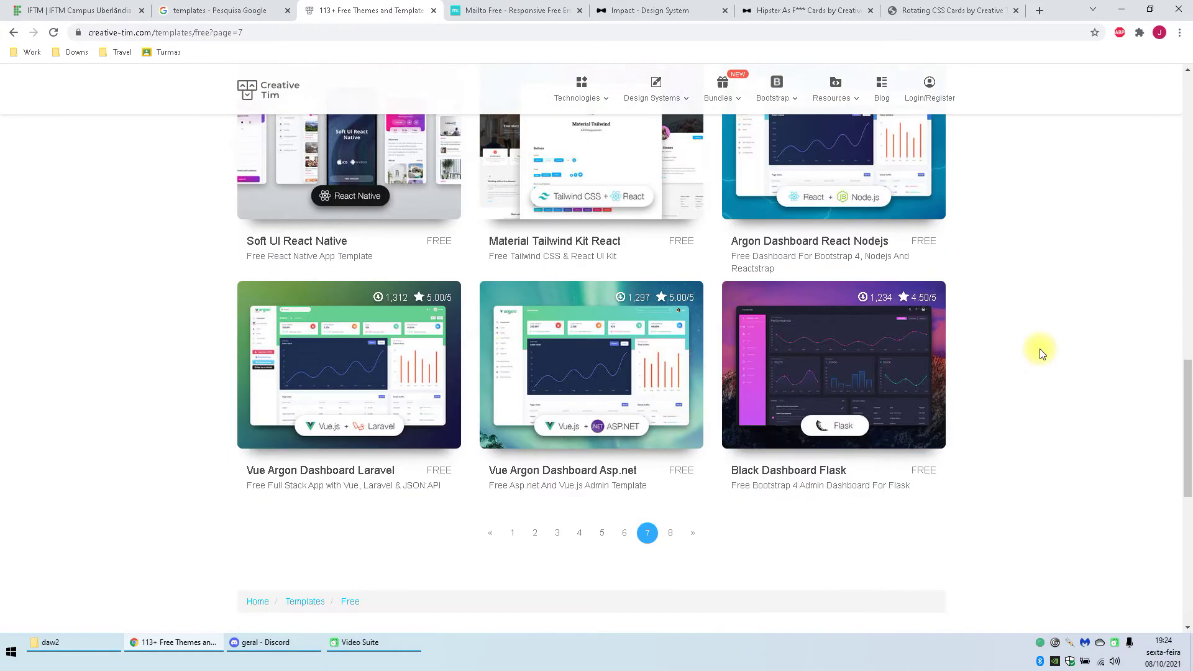
Step: Open page 8 of the free templates and look through all its rows
left_click(671, 535)
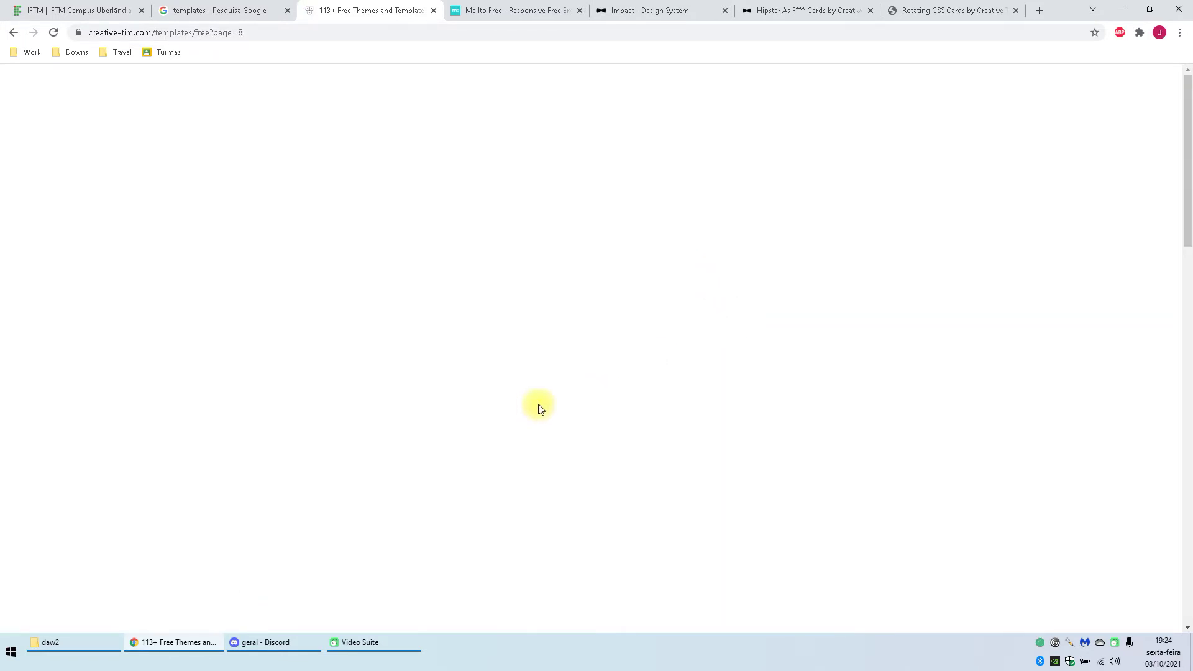
mouse_move(708, 152)
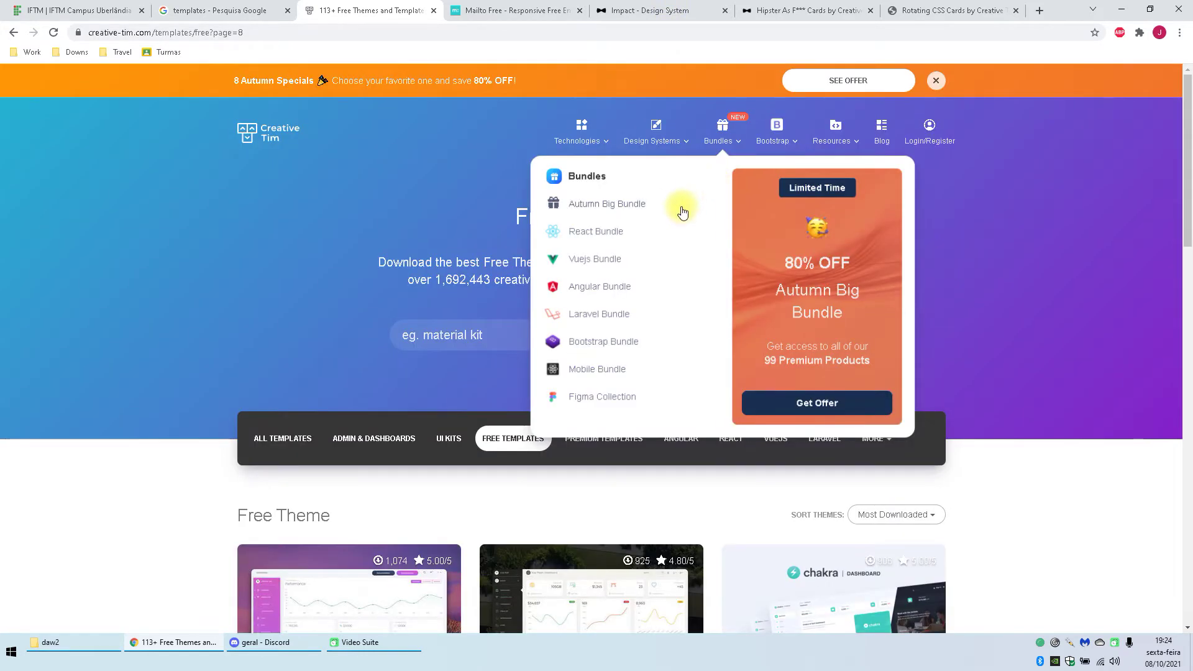
scroll(580, 253, "down", 5)
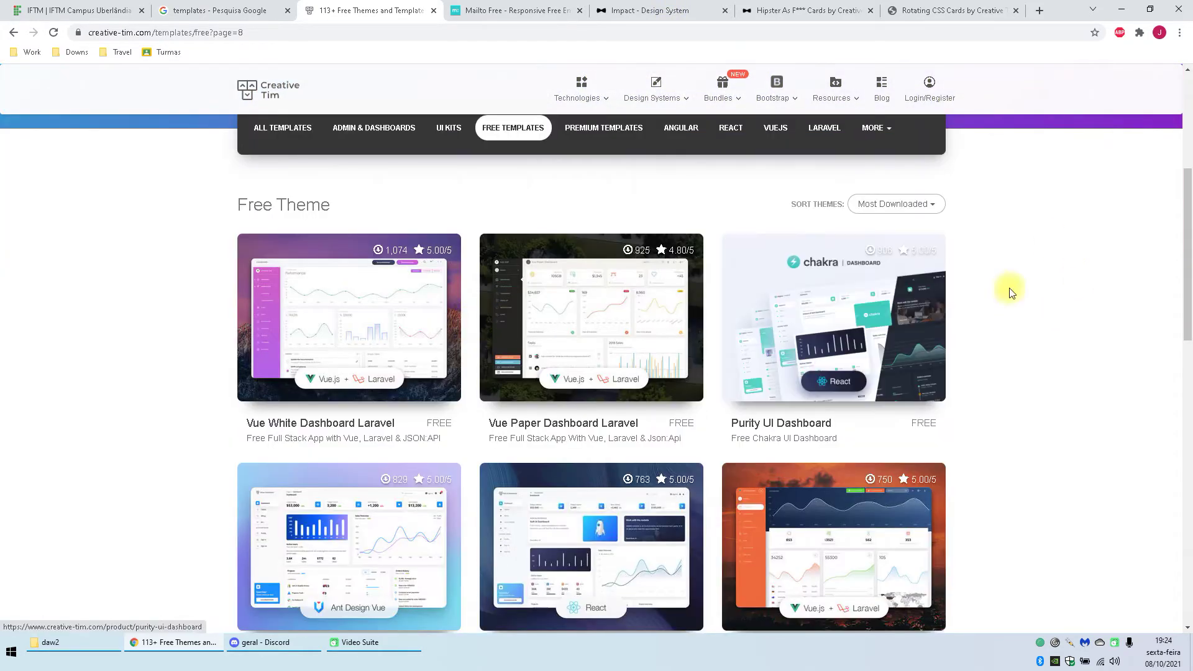
scroll(650, 379, "down", 5)
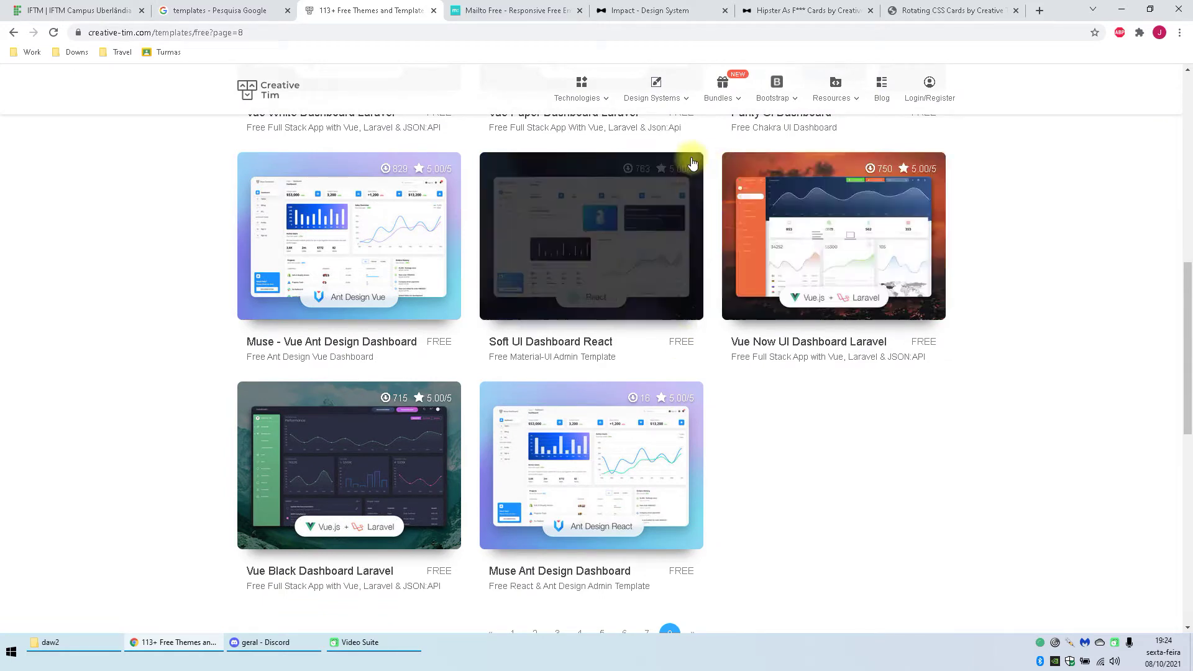
scroll(777, 232, "down", 4)
scroll(709, 106, "up", 1)
Step: Switch to the Impact Design System demo and look over its page through the full Front pages gallery
left_click(732, 8)
scroll(788, 170, "down", 3)
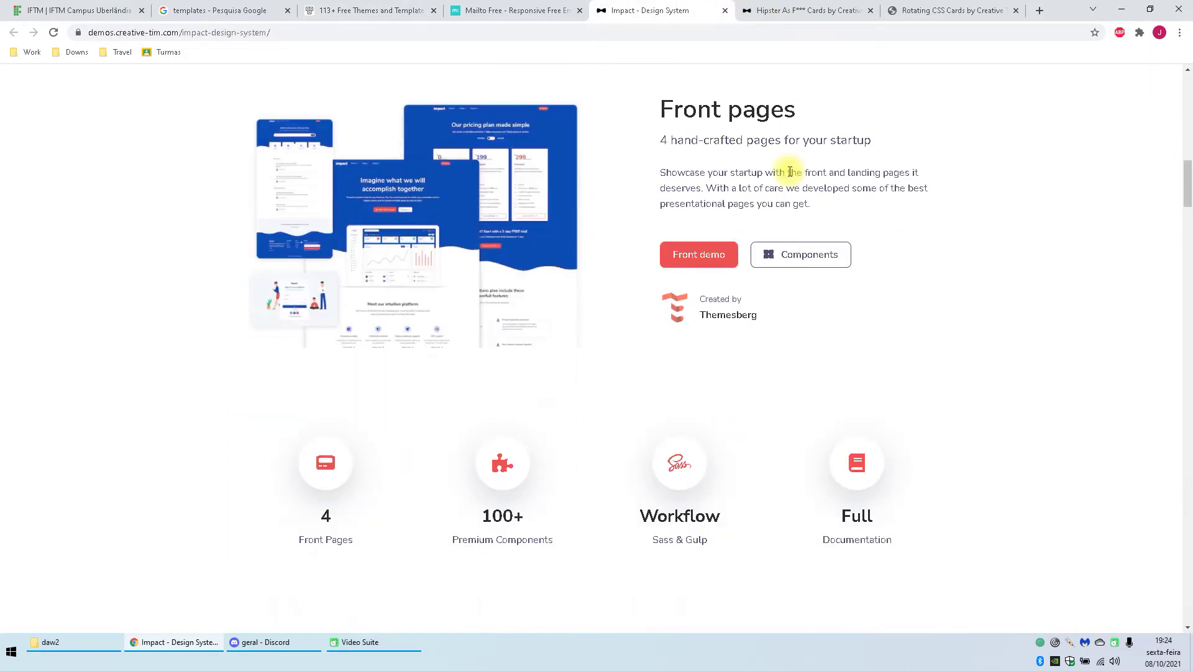
scroll(727, 211, "up", 6)
scroll(717, 366, "down", 3)
scroll(717, 366, "down", 8)
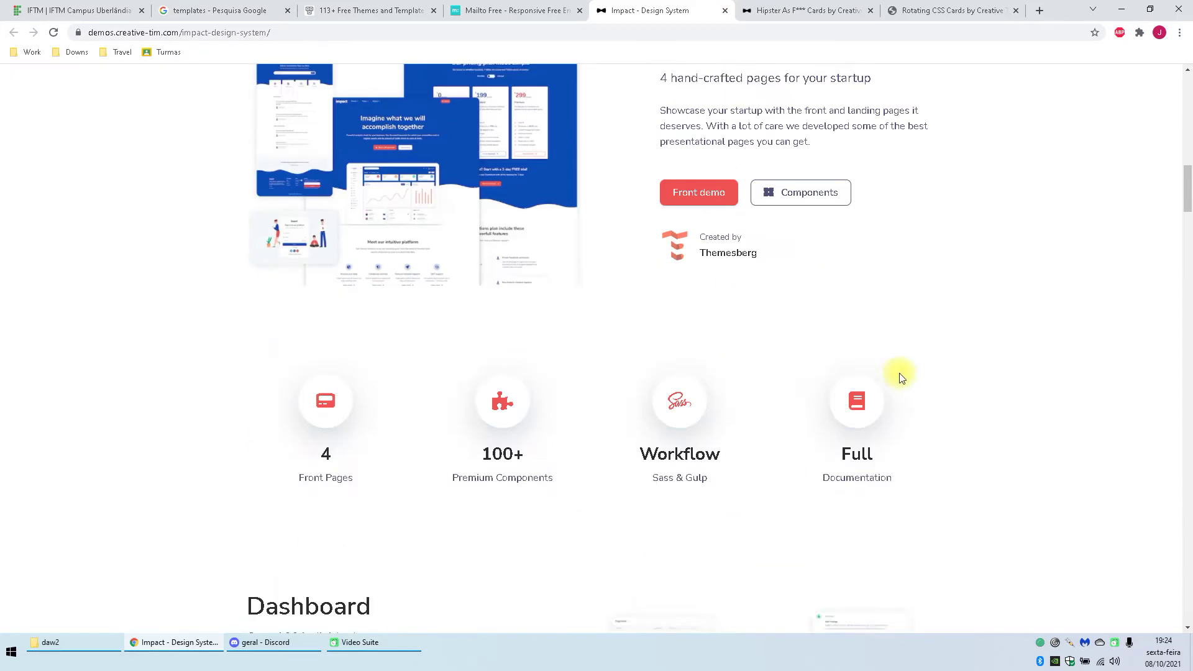
scroll(826, 292, "down", 6)
scroll(856, 297, "down", 5)
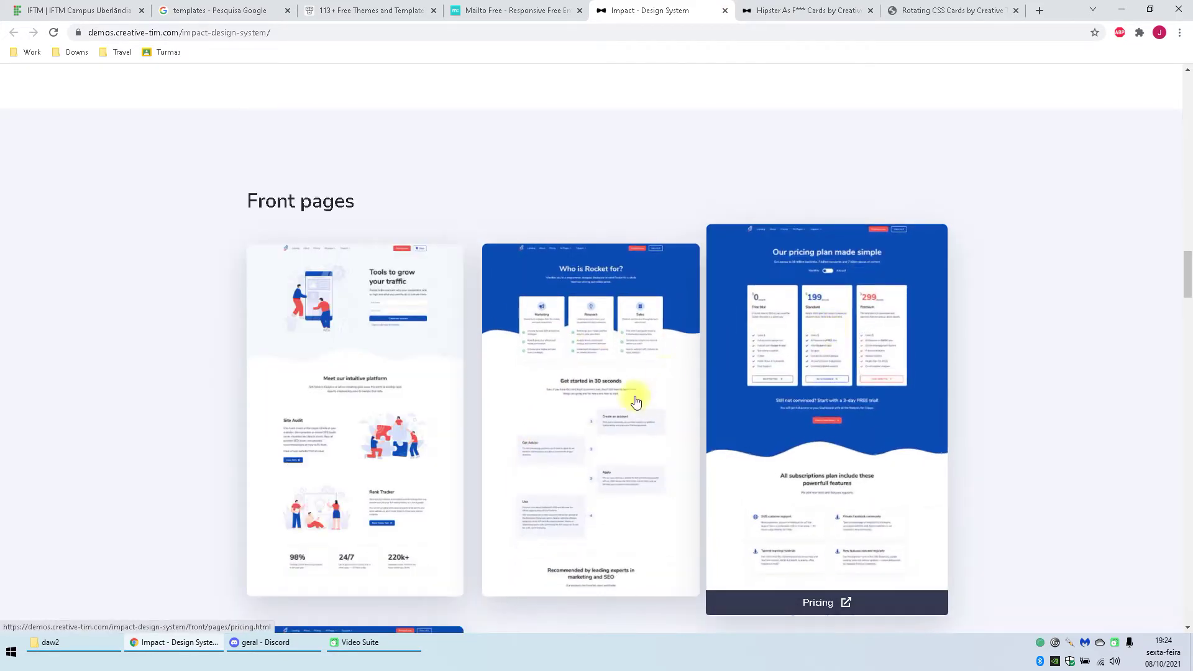
scroll(367, 421, "down", 5)
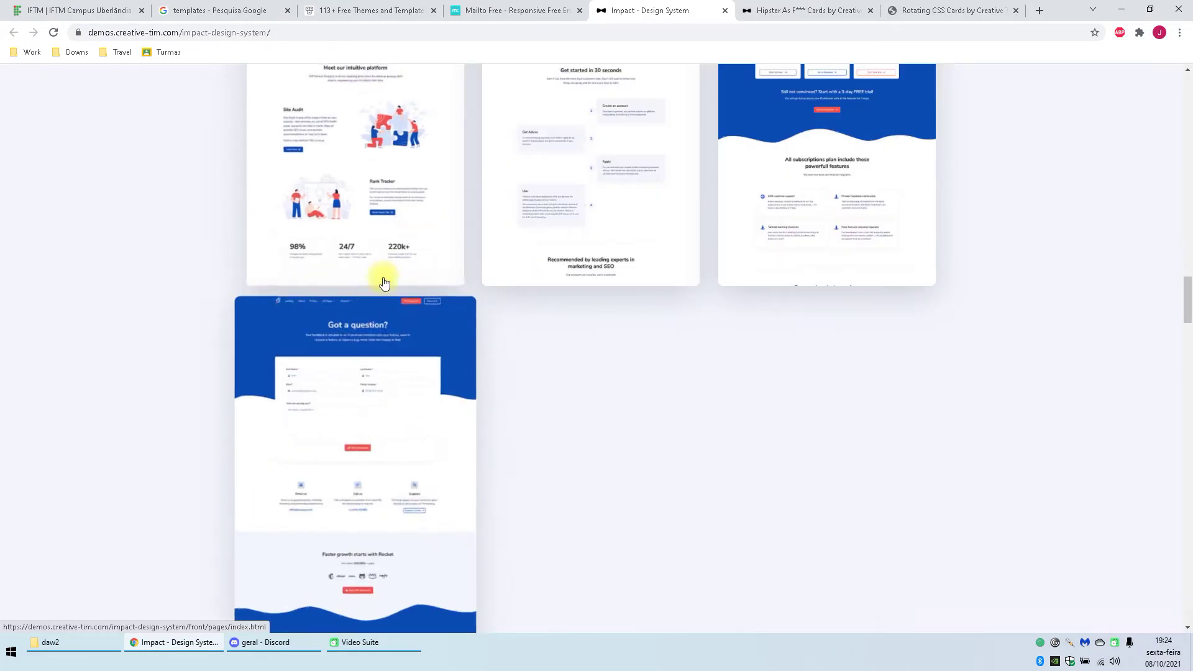
Step: Switch to the Hipster cards demo and look back over its cards toward the first row
left_click(801, 10)
scroll(666, 341, "up", 13)
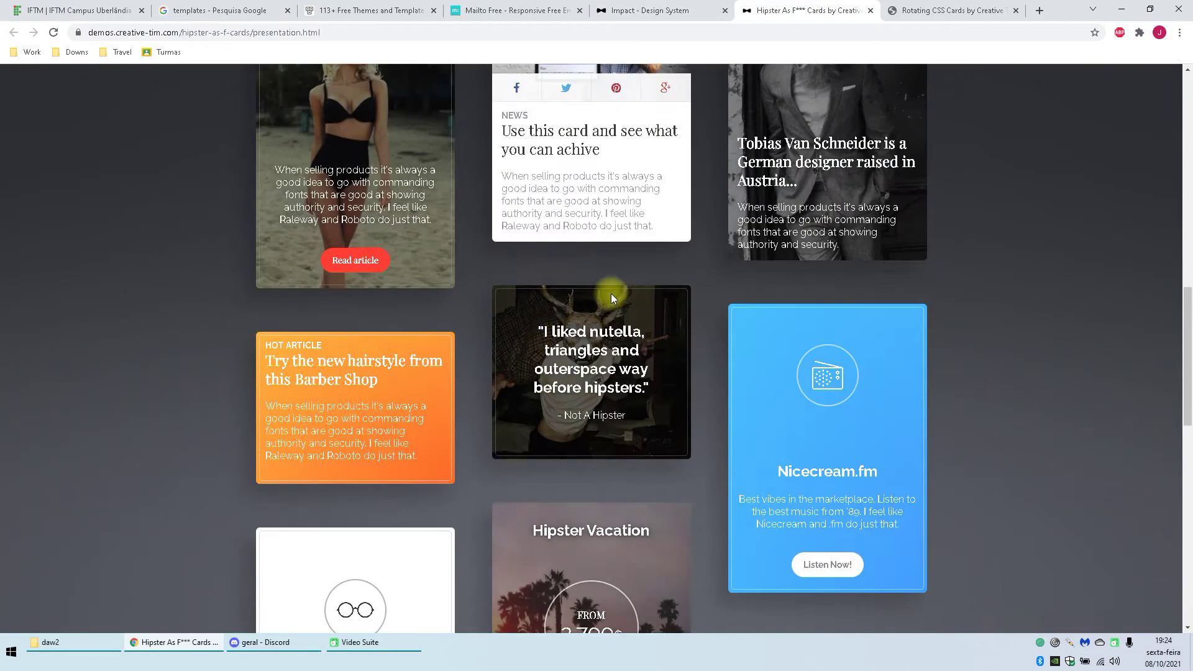
scroll(610, 294, "up", 5)
Step: Switch to the Rotating CSS Cards demo and flip the Manual Rotation card to its reverse side and back
left_click(920, 10)
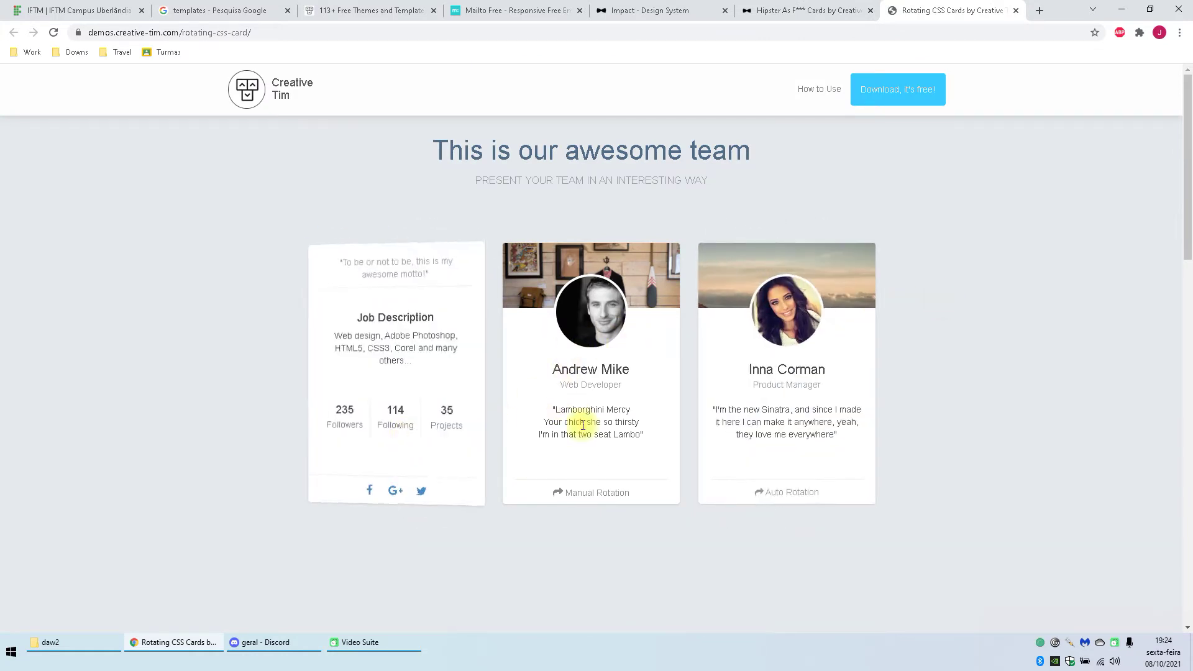
left_click(604, 494)
left_click(623, 492)
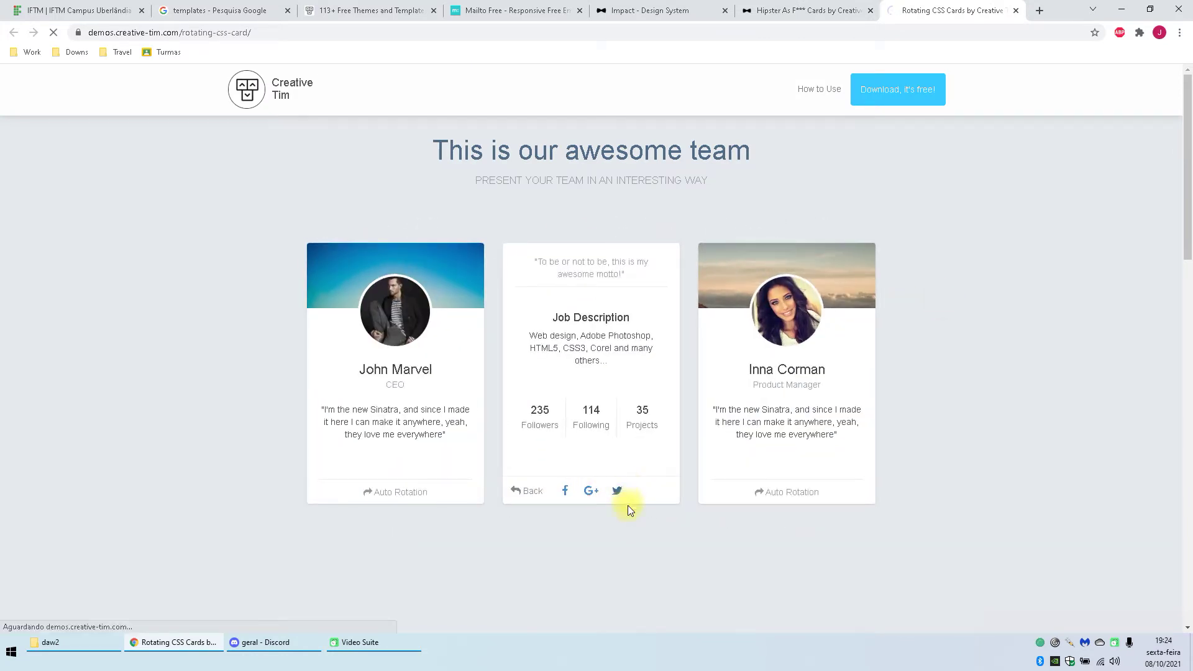
left_click(529, 491)
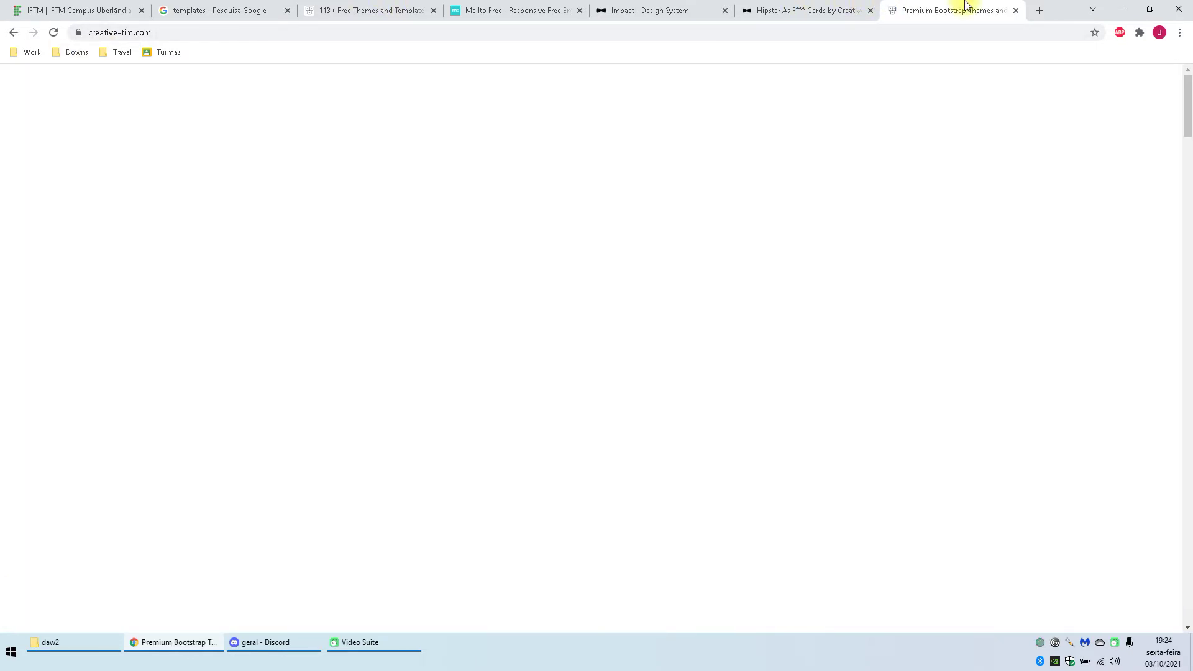
Step: Close the Rotating CSS Cards tab, restore it and go back to its team cards demo page
left_click(1016, 10)
scroll(870, 124, "up", 3)
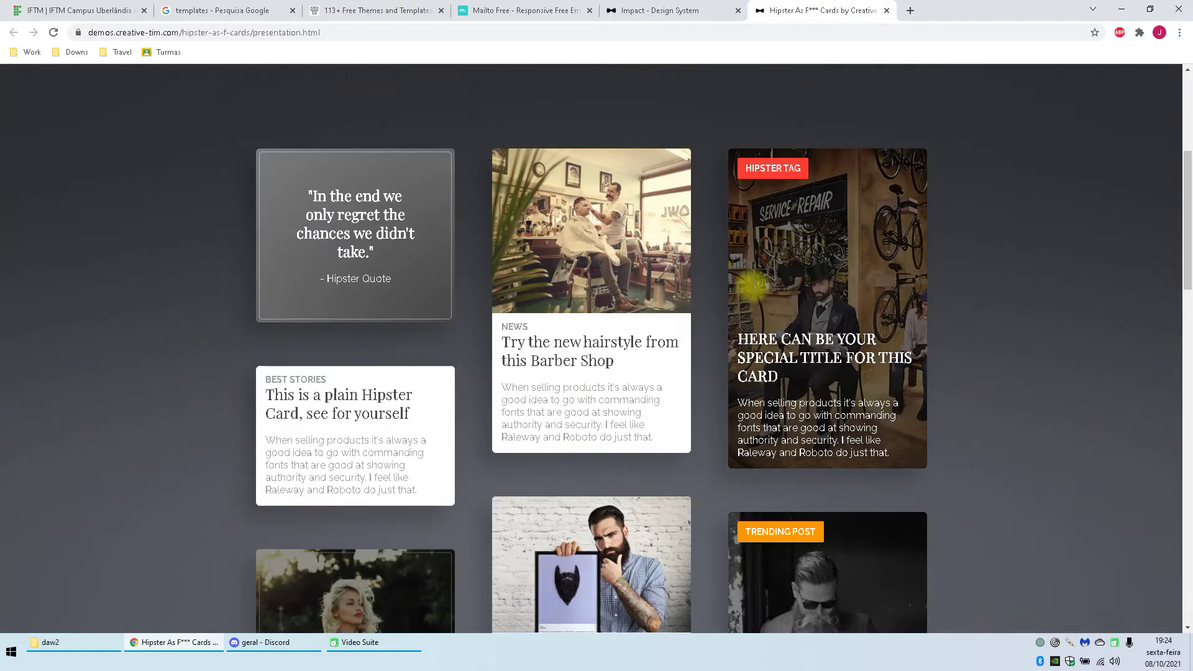
left_click(759, 102)
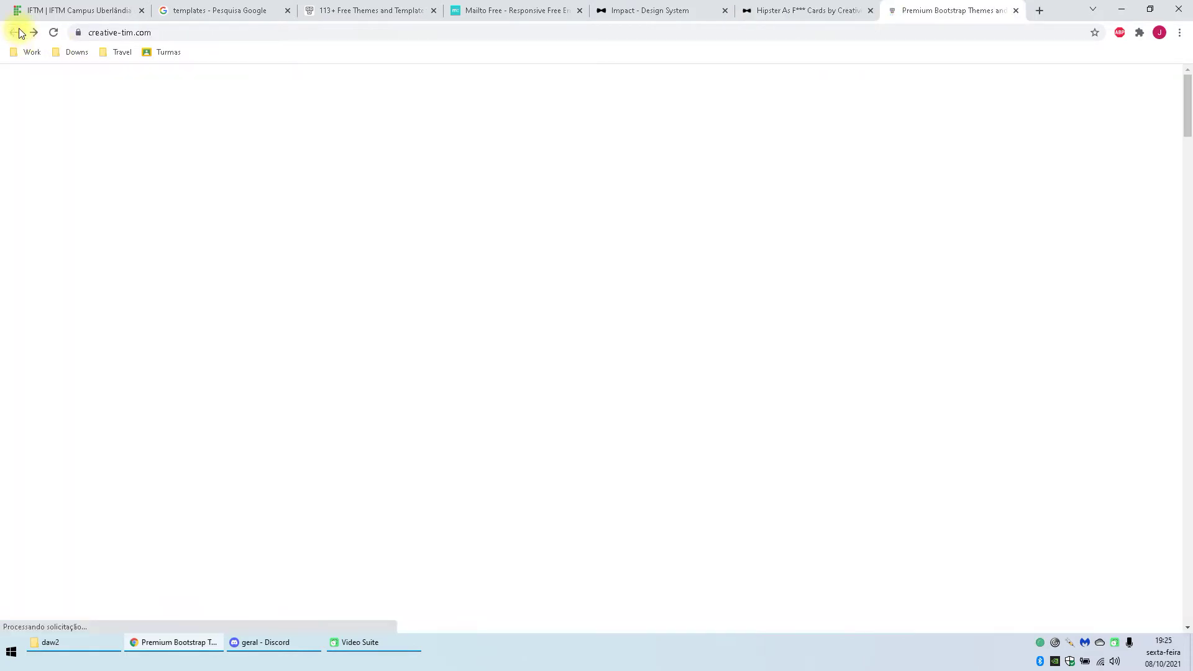
left_click(19, 32)
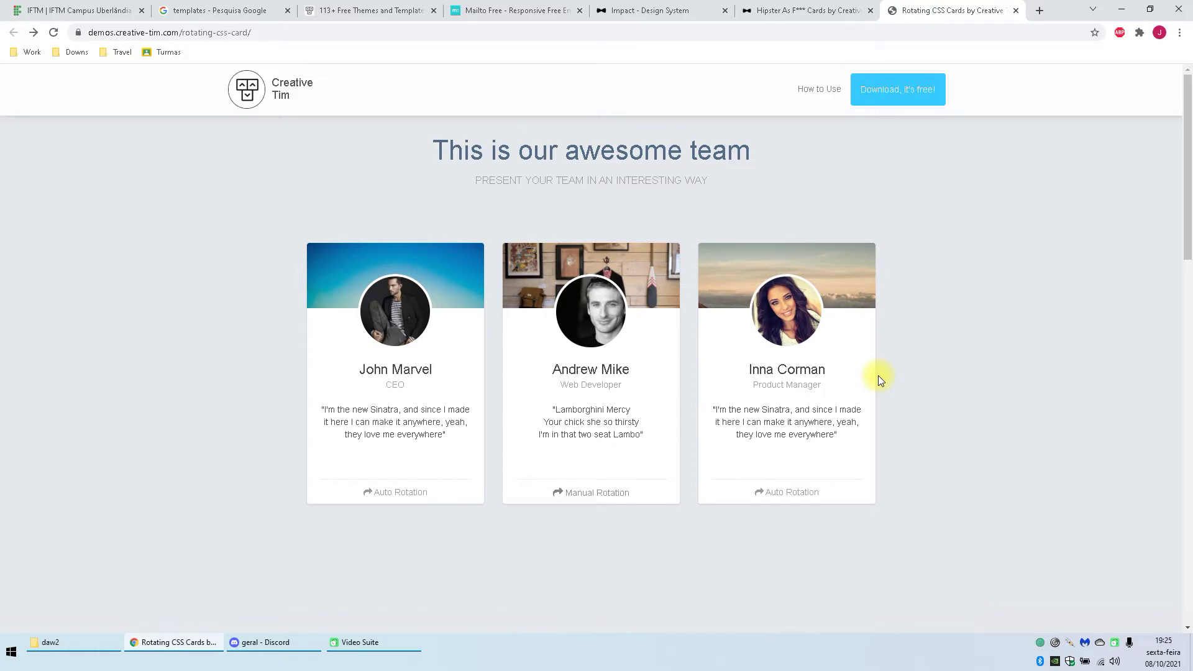
mouse_move(802, 497)
Step: Return to the Hipster cards demo and examine the different card styles from the first row to the last
left_click(770, 9)
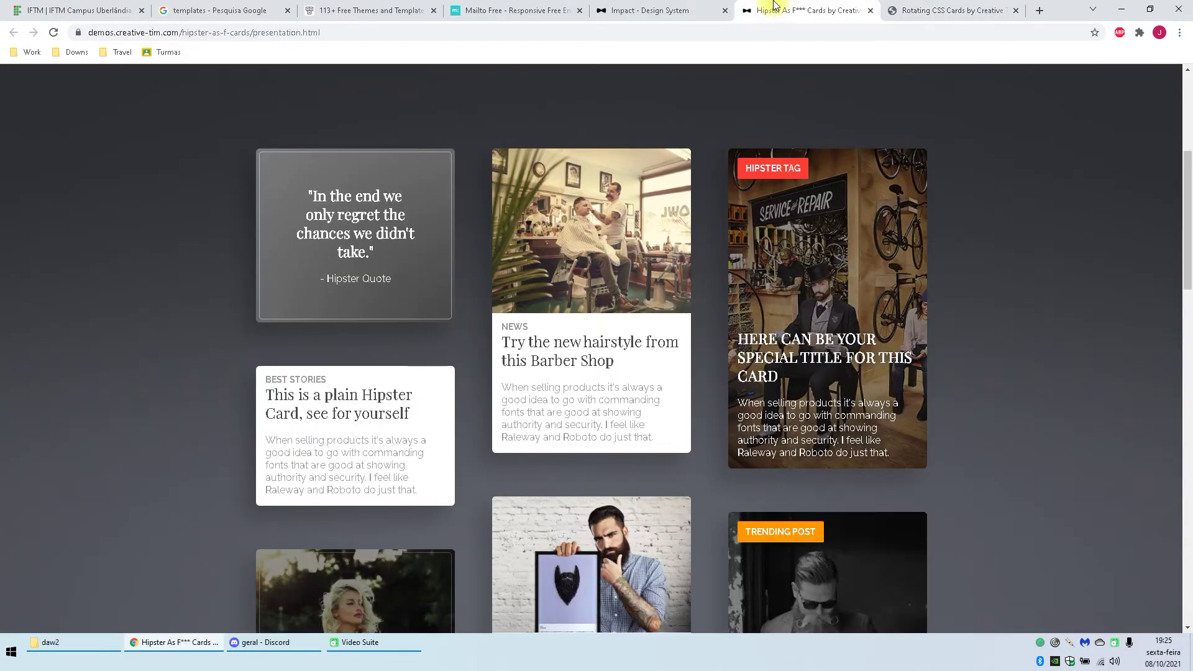
scroll(259, 390, "down", 10)
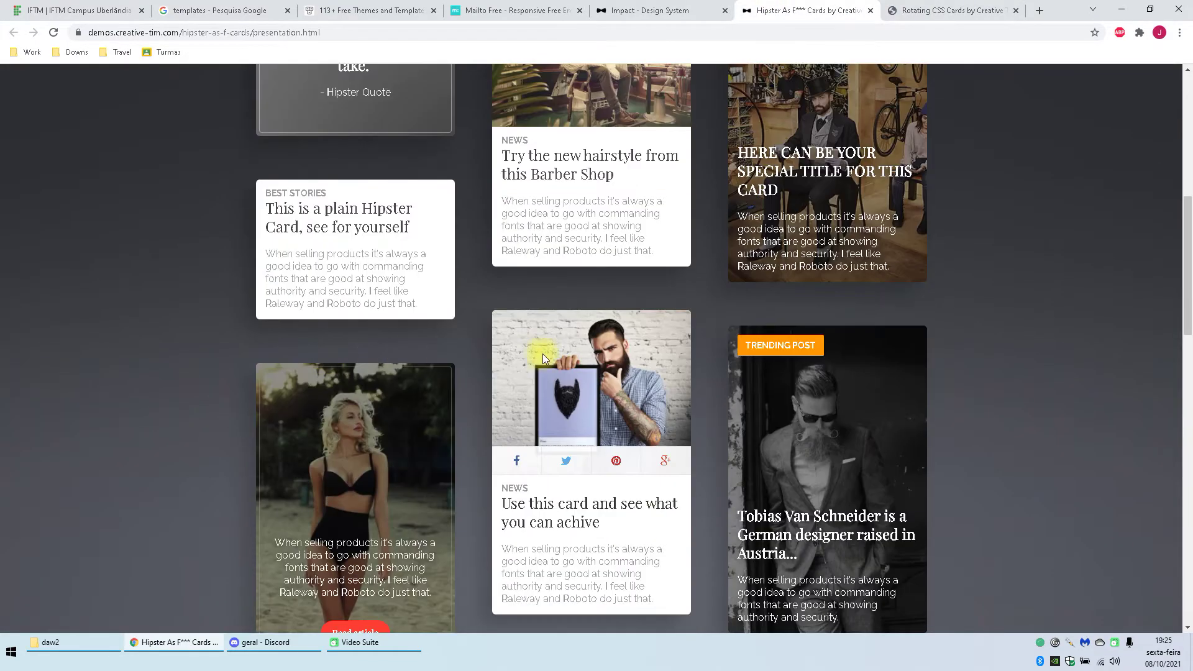
scroll(661, 426, "down", 11)
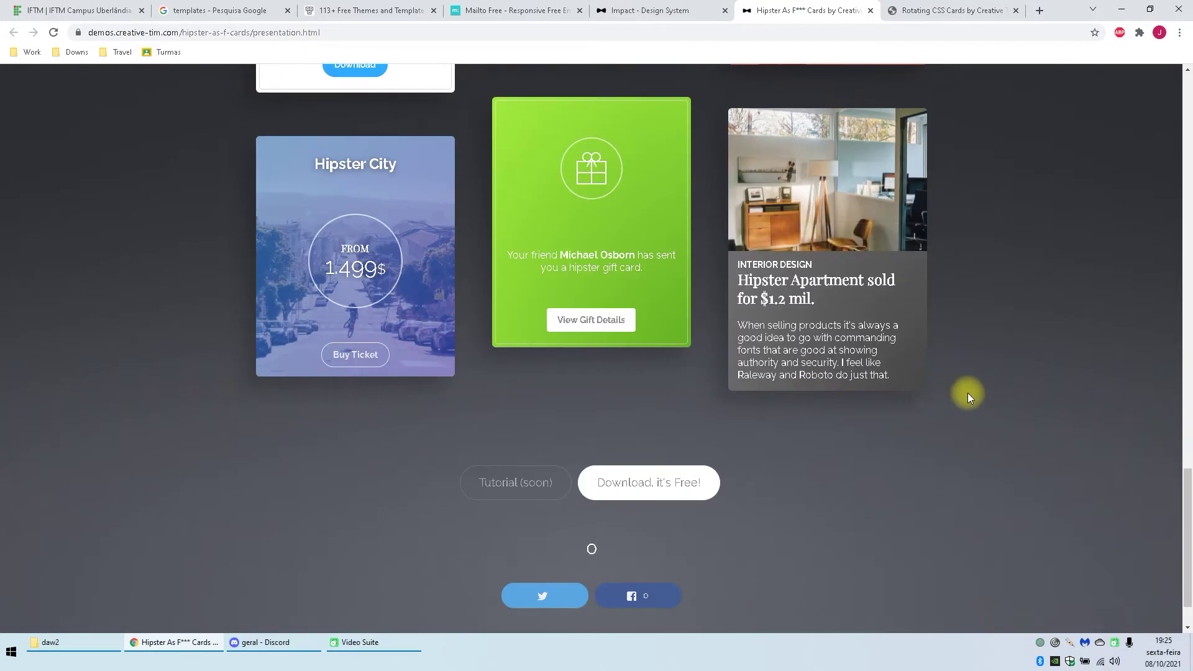
scroll(967, 393, "up", 20)
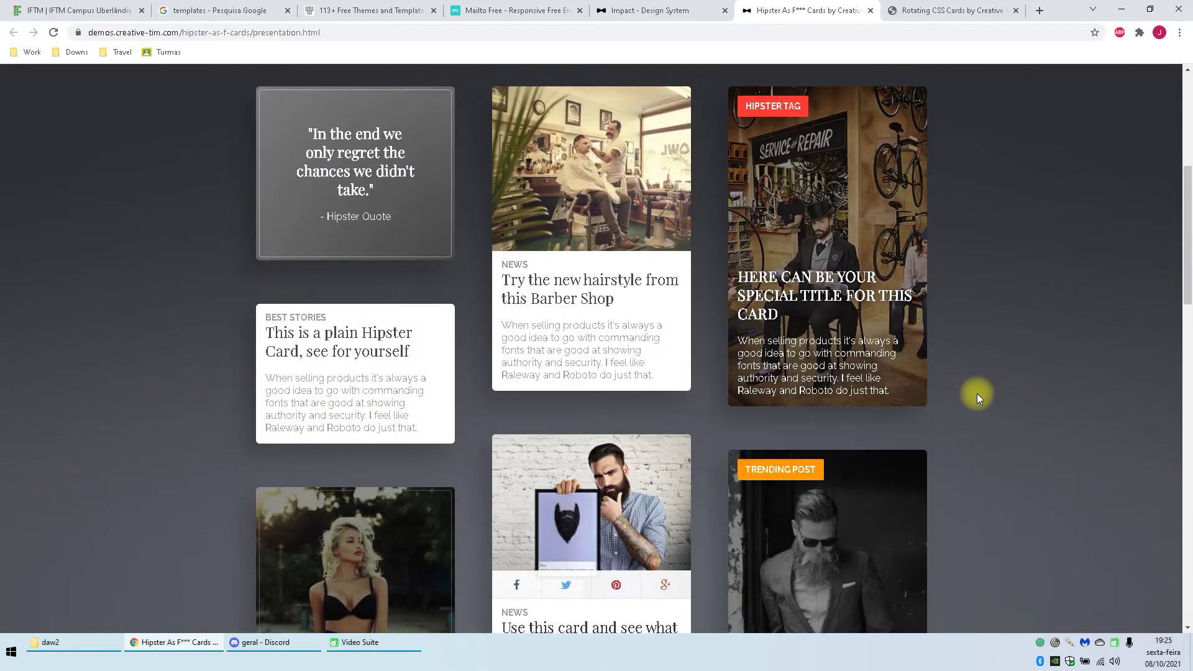
scroll(977, 394, "up", 2)
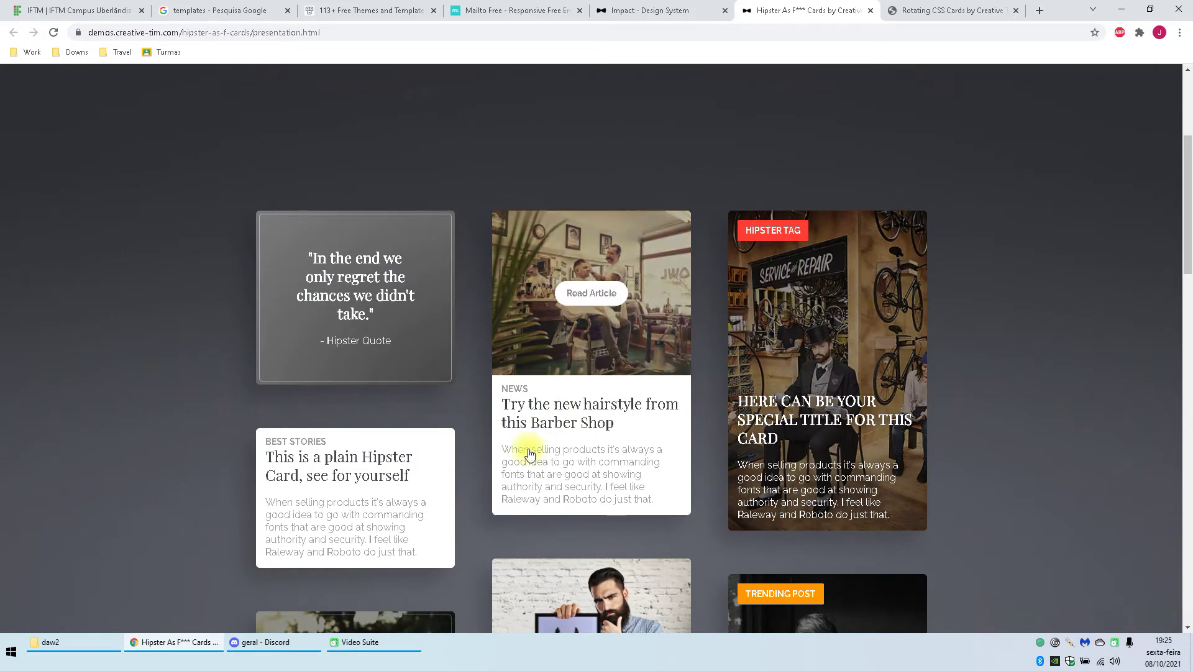
scroll(573, 278, "down", 5)
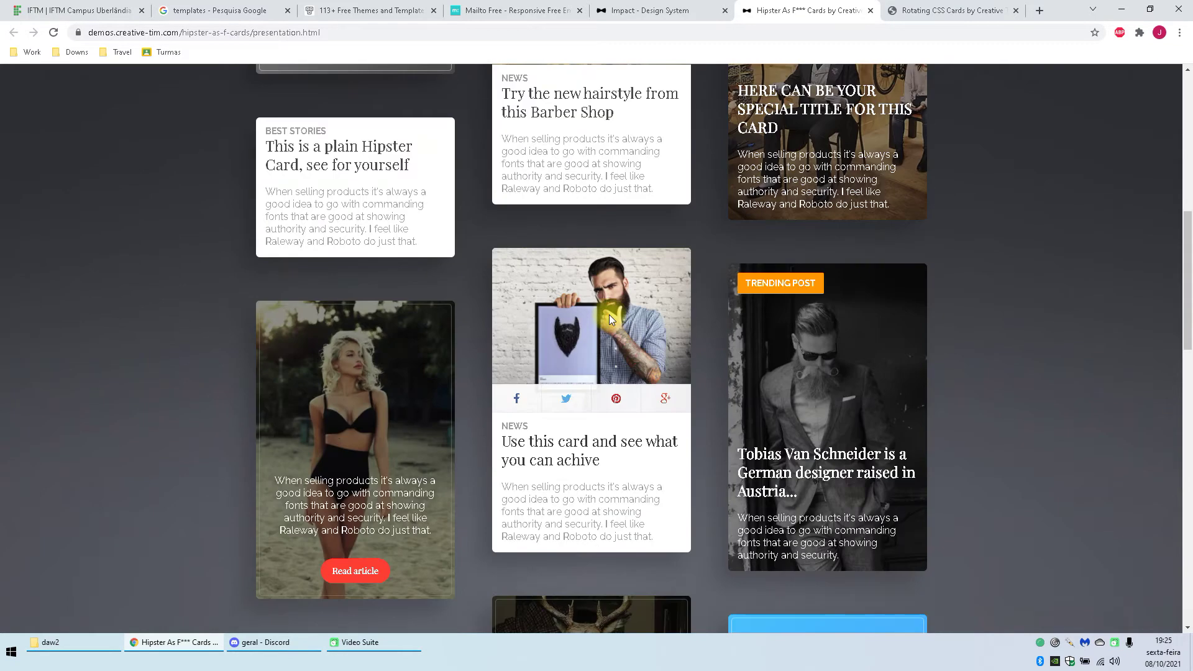
scroll(609, 314, "up", 5)
scroll(582, 271, "down", 5)
scroll(595, 289, "down", 15)
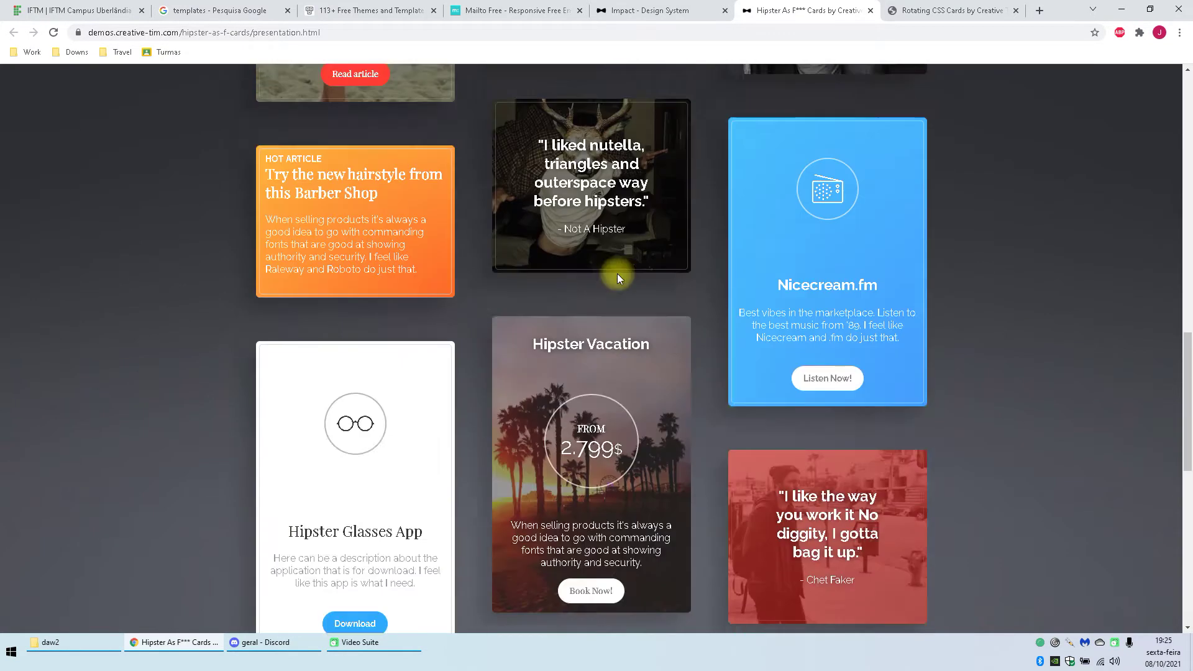
scroll(591, 239, "up", 7)
scroll(591, 231, "up", 15)
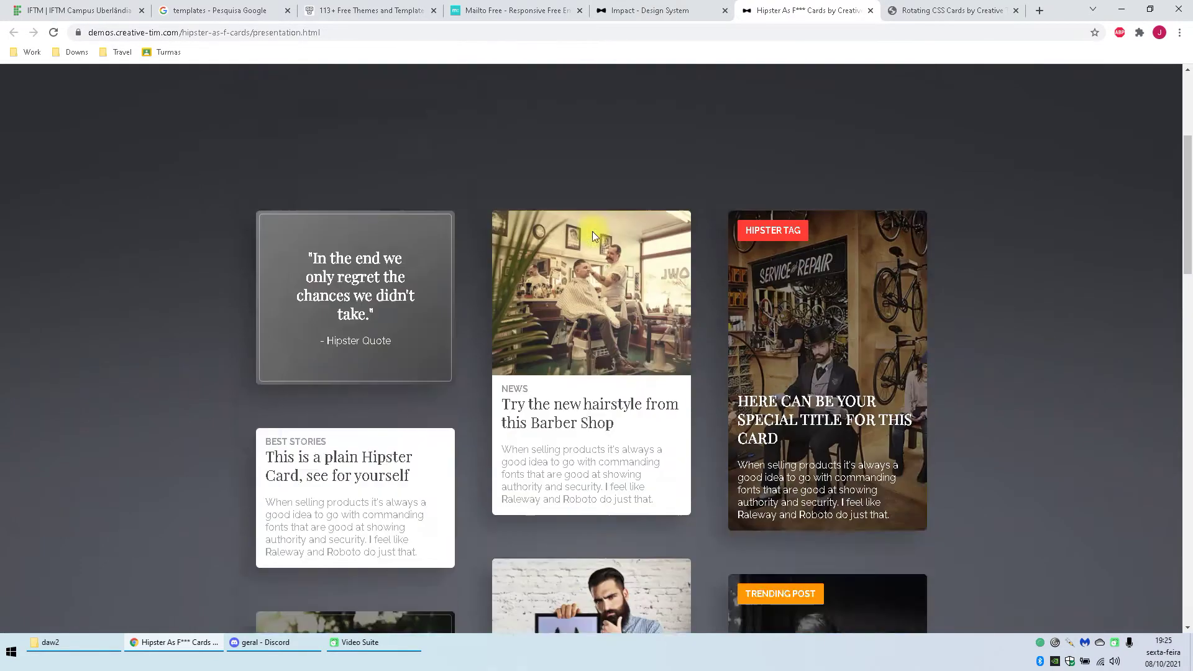
scroll(642, 238, "down", 4)
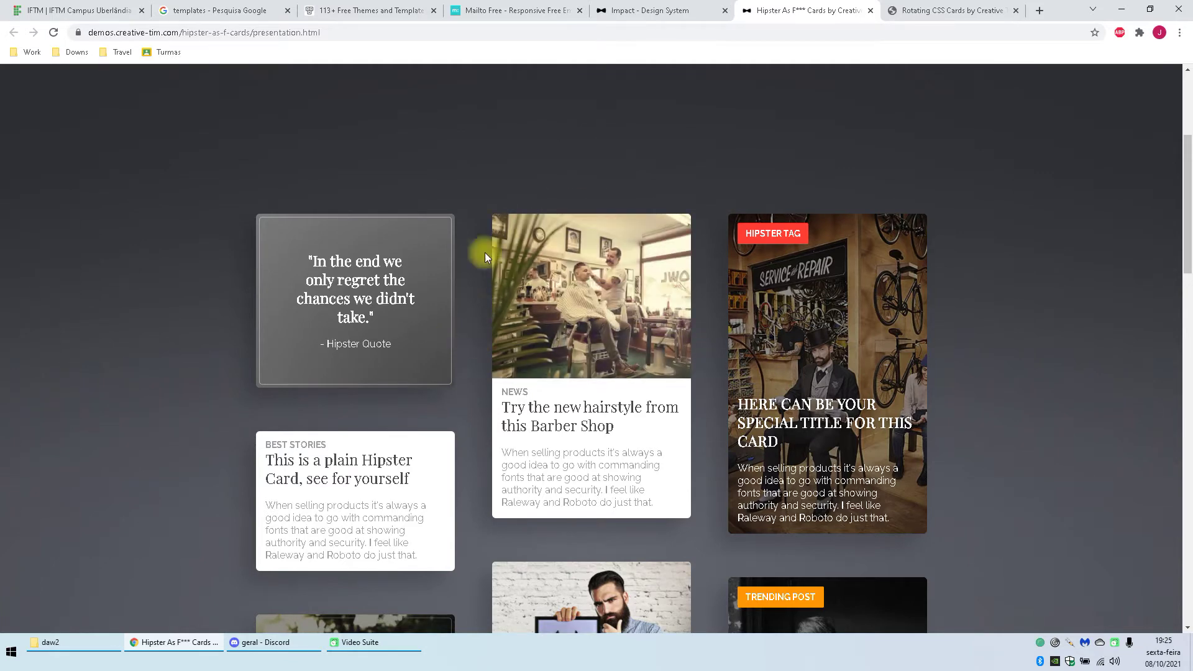
Step: Highlight in turn the NEWS label, the title and the description of the "Try the new hairstyle from this Barber Shop" card
double_click(515, 393)
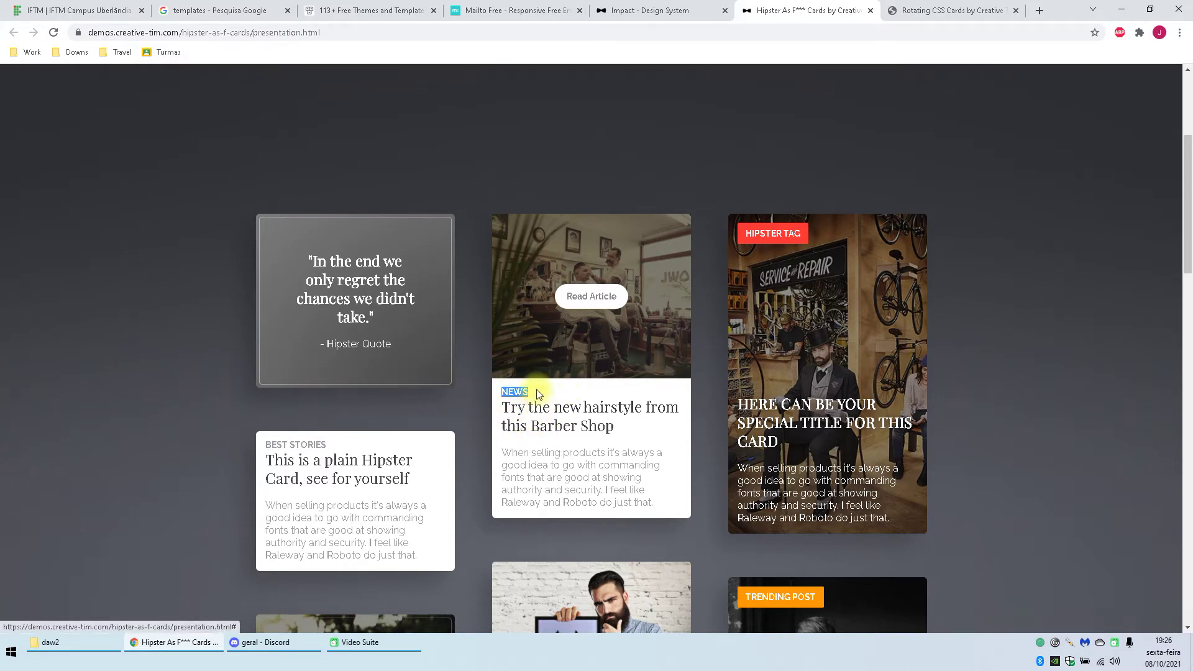
left_click(613, 429)
left_click_drag(613, 429, 508, 410)
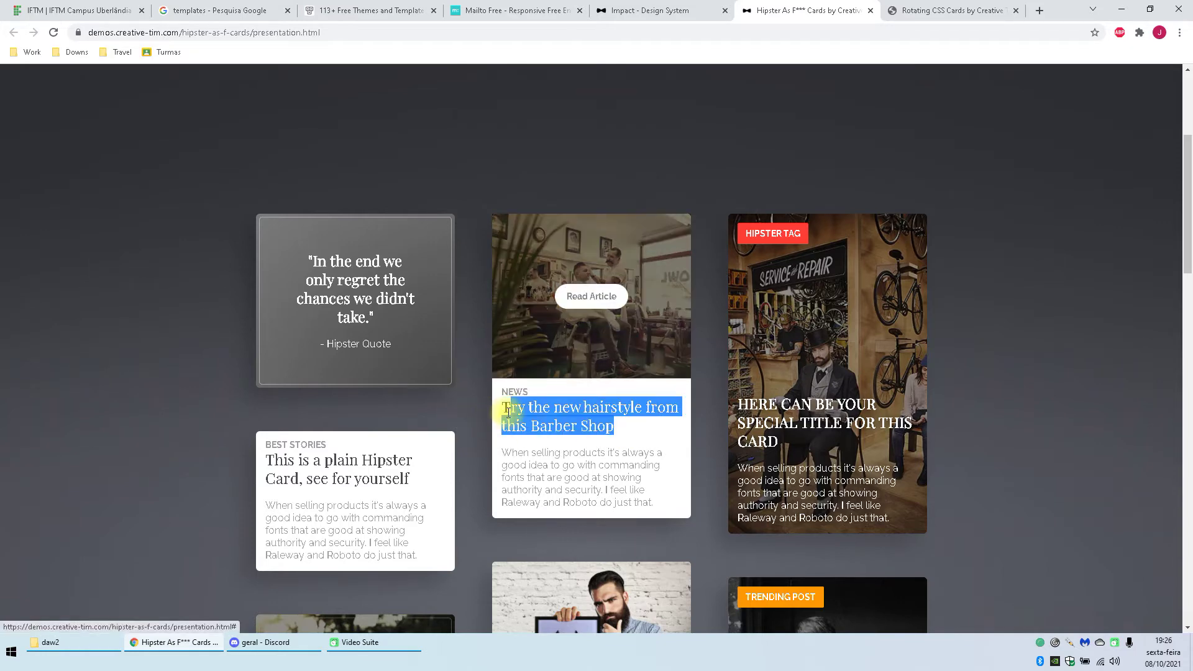
left_click_drag(503, 459, 688, 505)
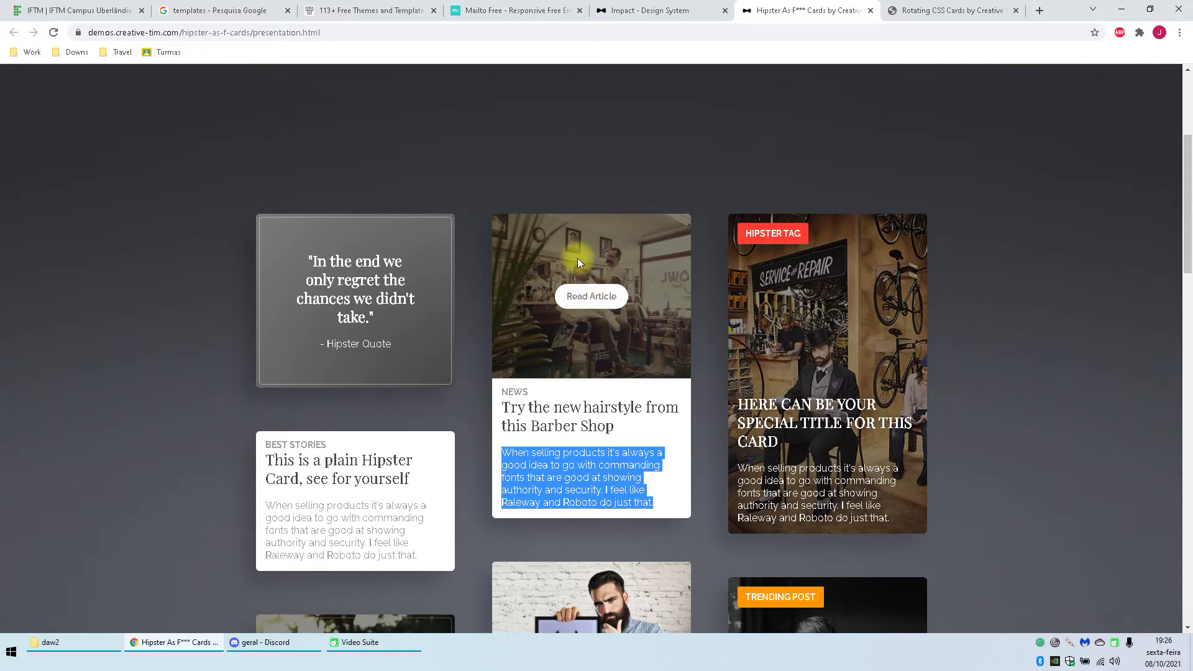
Step: Look over the whole Hipster cards page from its header down to the free download option
scroll(316, 298, "down", 7)
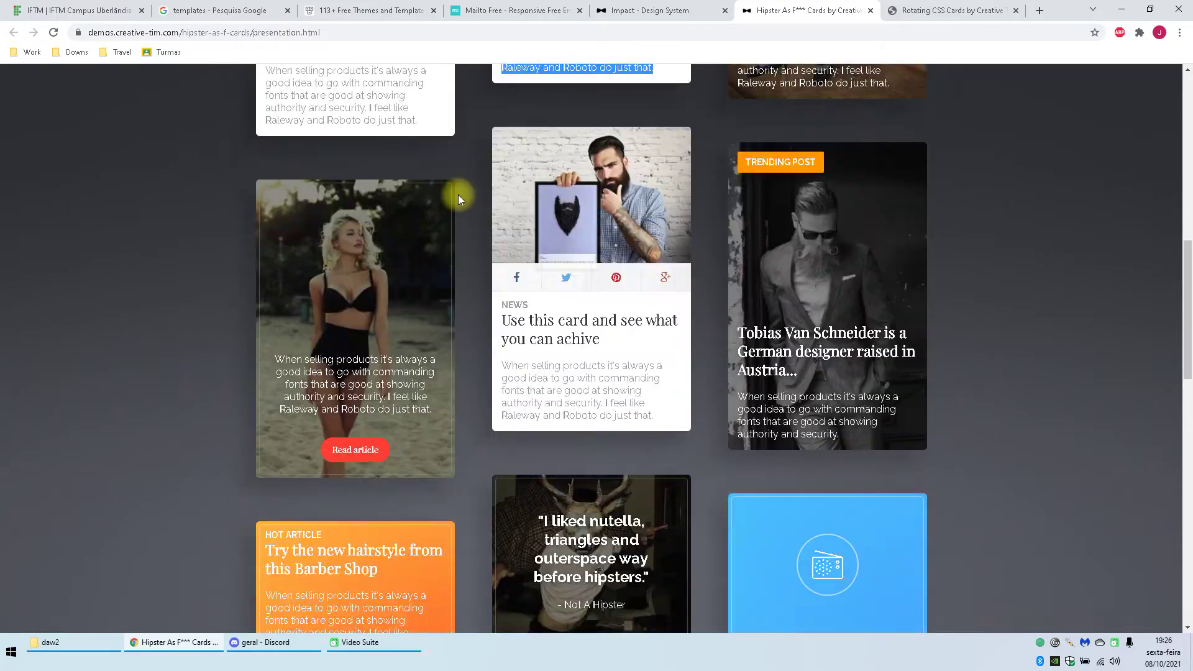
scroll(457, 195, "down", 16)
scroll(750, 307, "up", 12)
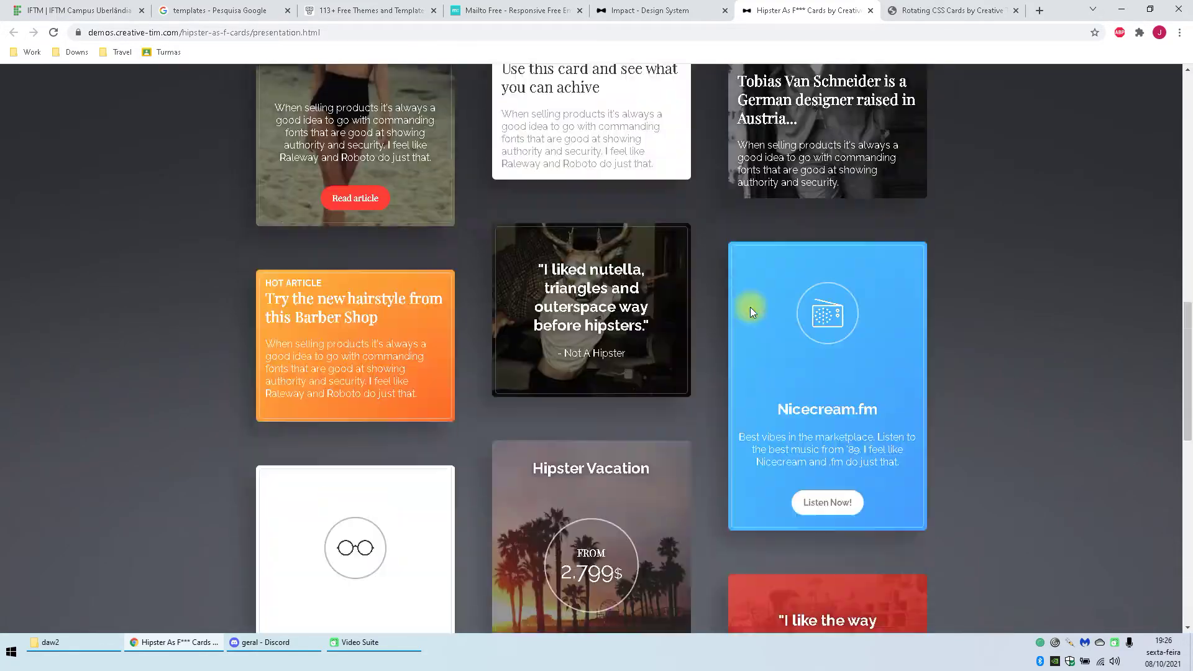
scroll(751, 307, "up", 18)
scroll(534, 311, "down", 3)
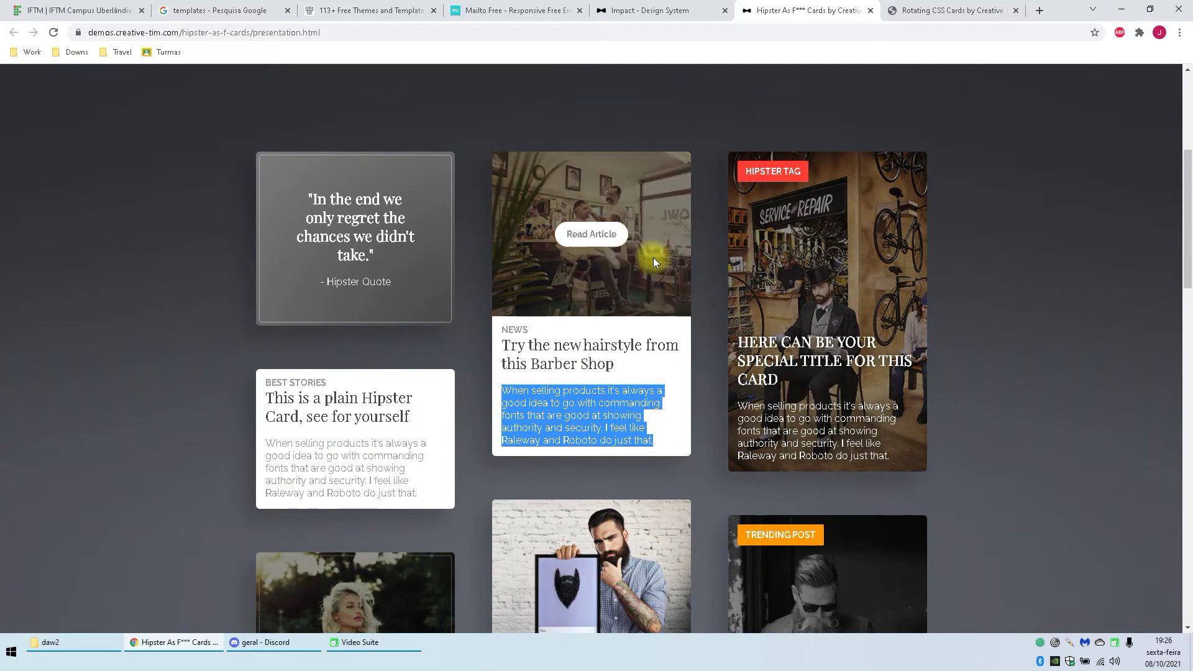
scroll(654, 371, "up", 5)
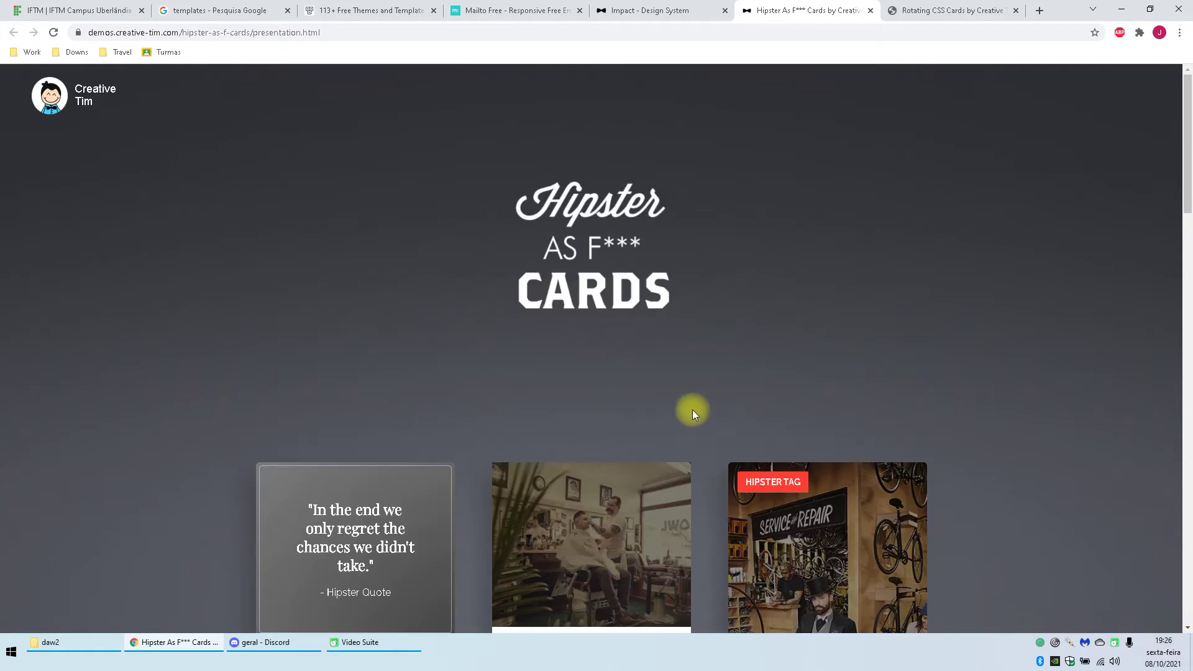
scroll(721, 261, "down", 6)
scroll(557, 375, "up", 6)
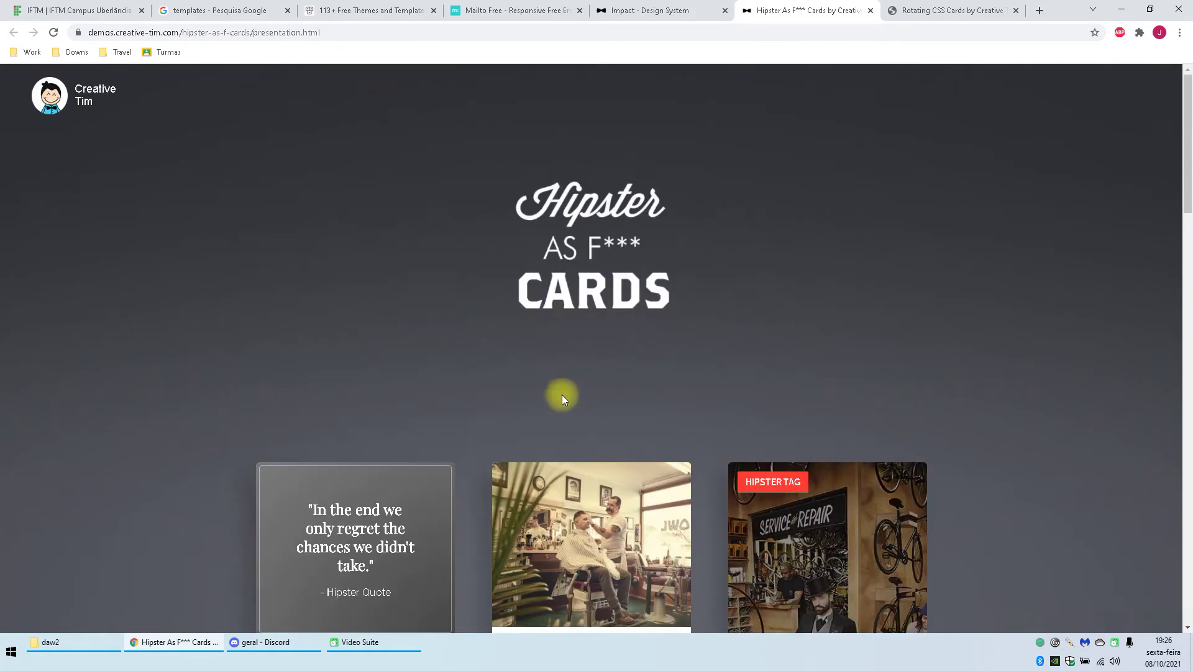
scroll(1061, 264, "down", 15)
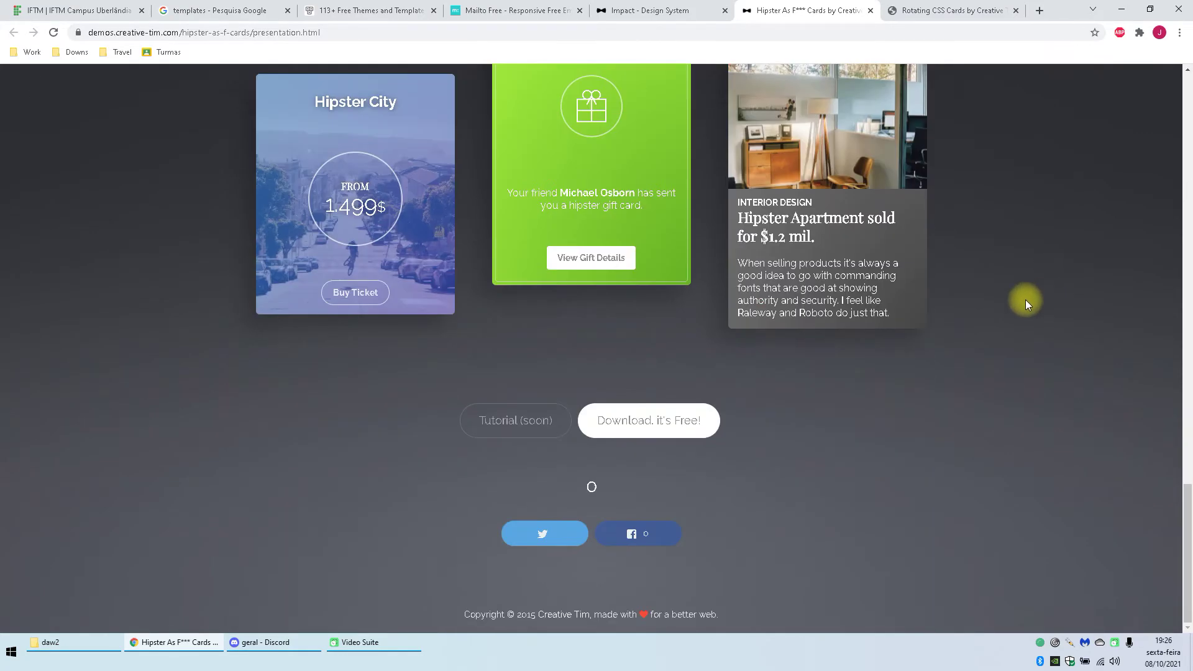
scroll(612, 386, "up", 15)
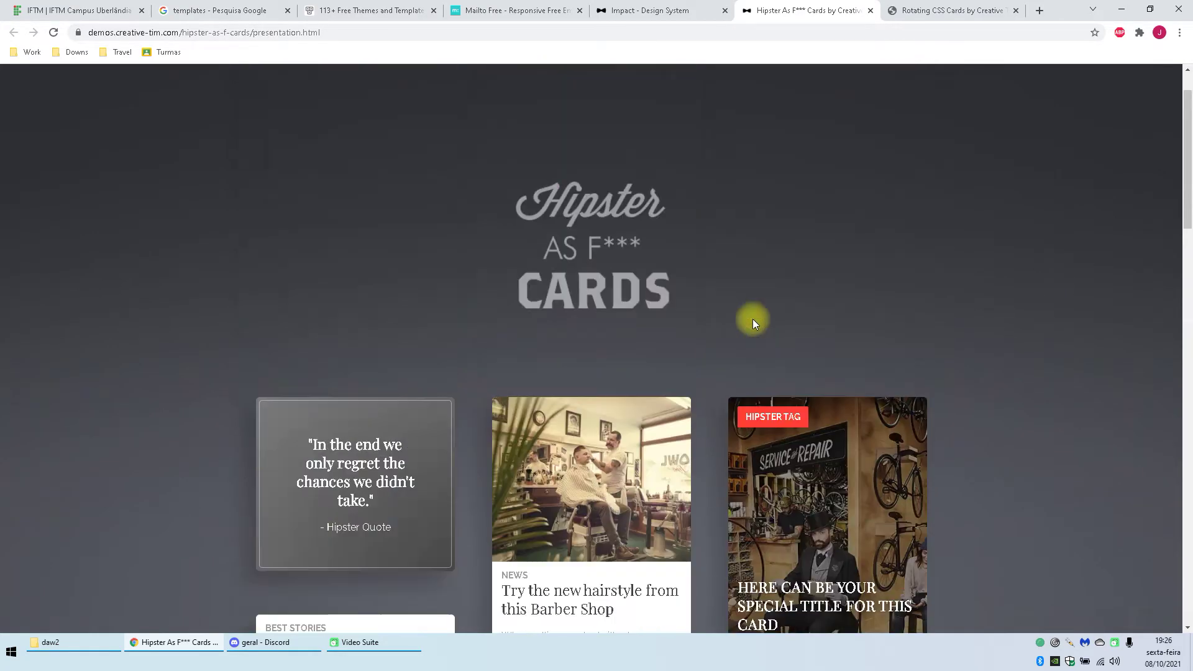
scroll(628, 378, "down", 15)
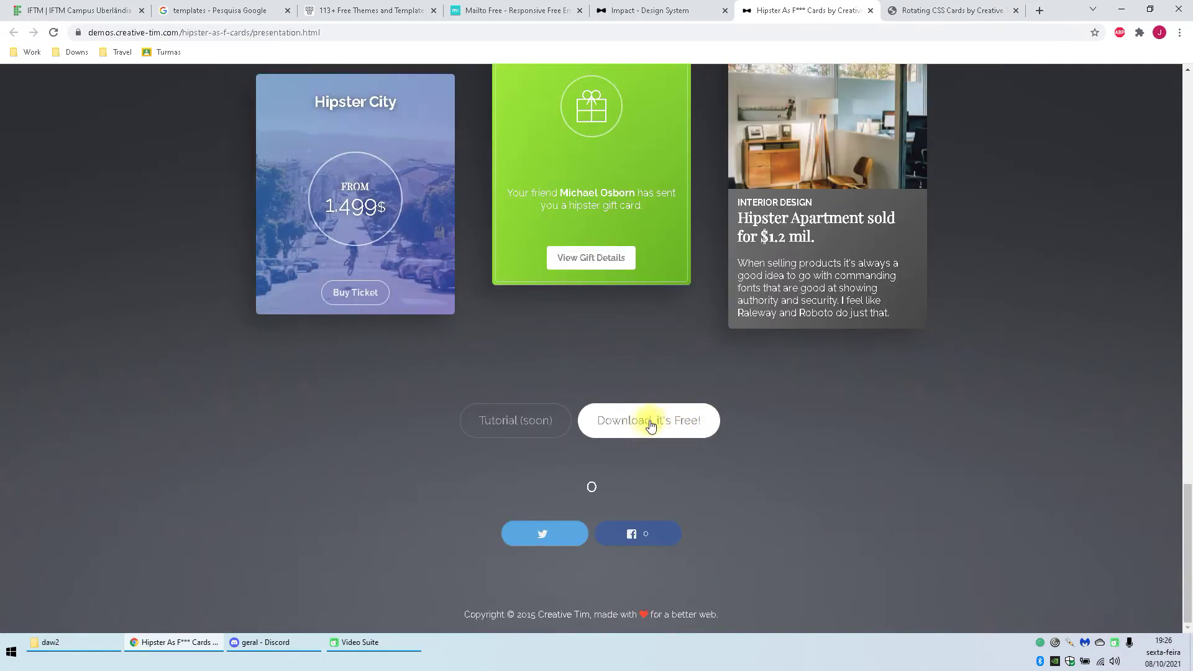
Step: Start the free download of the Hipster cards from their product page, signing up with a Google account
left_click(647, 421)
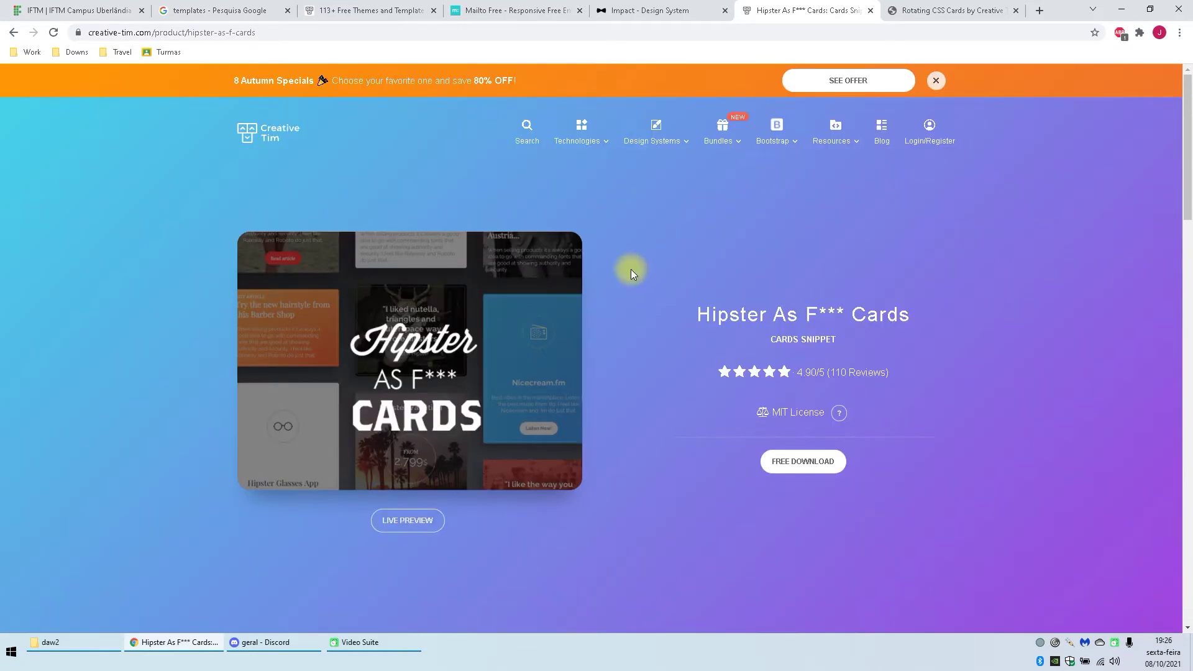
left_click(812, 464)
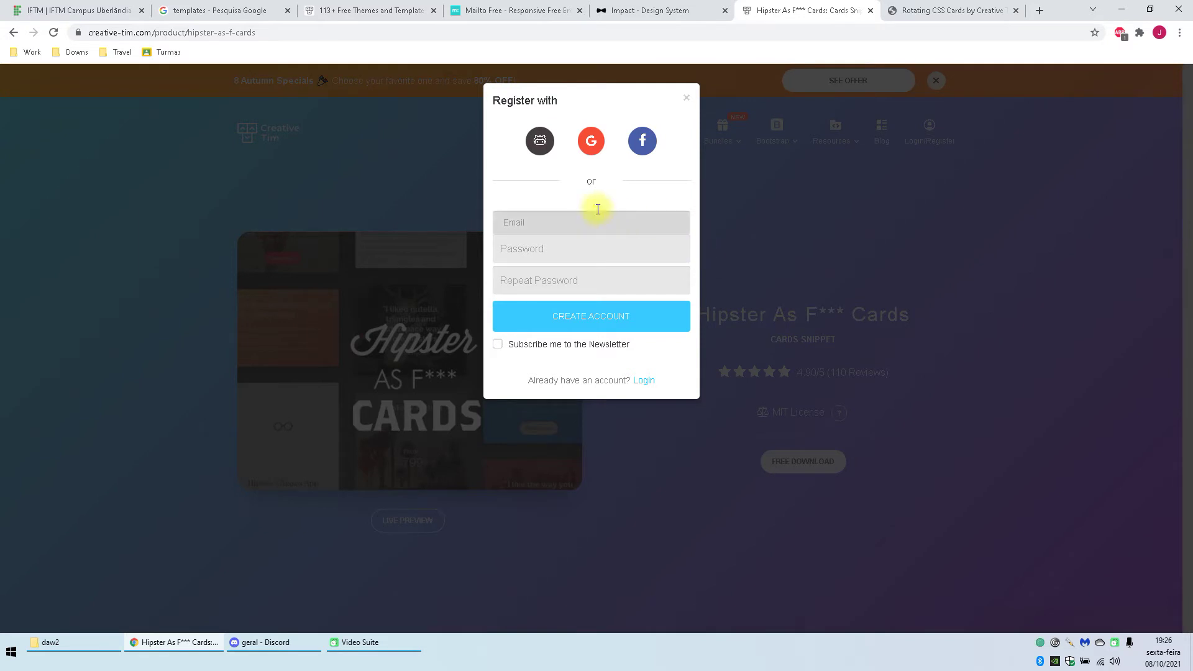
left_click(590, 142)
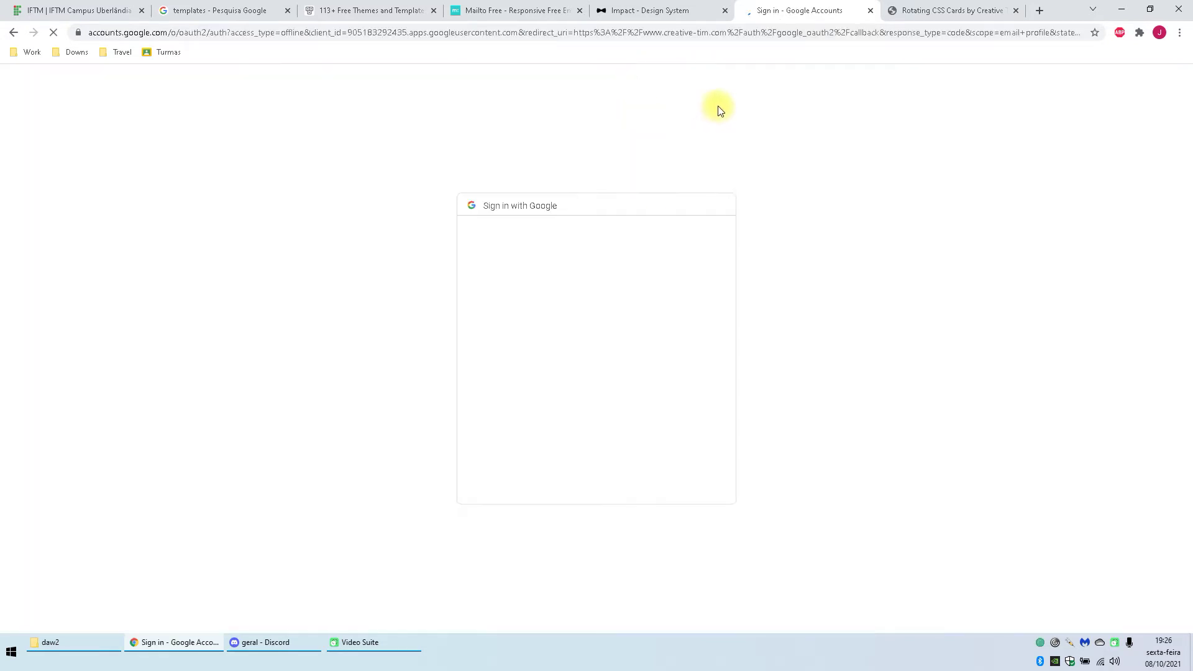
left_click(584, 348)
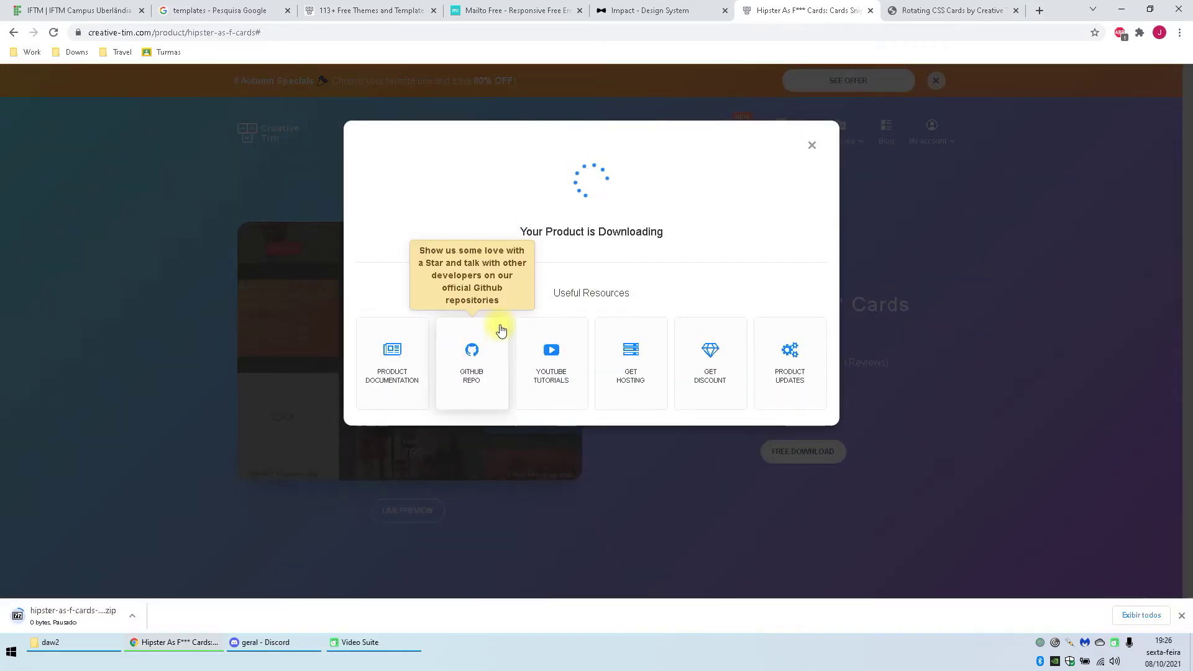
Step: Switch to the daw2 folder in File Explorer, create a folder named noticias in it and open that folder
mouse_move(72, 642)
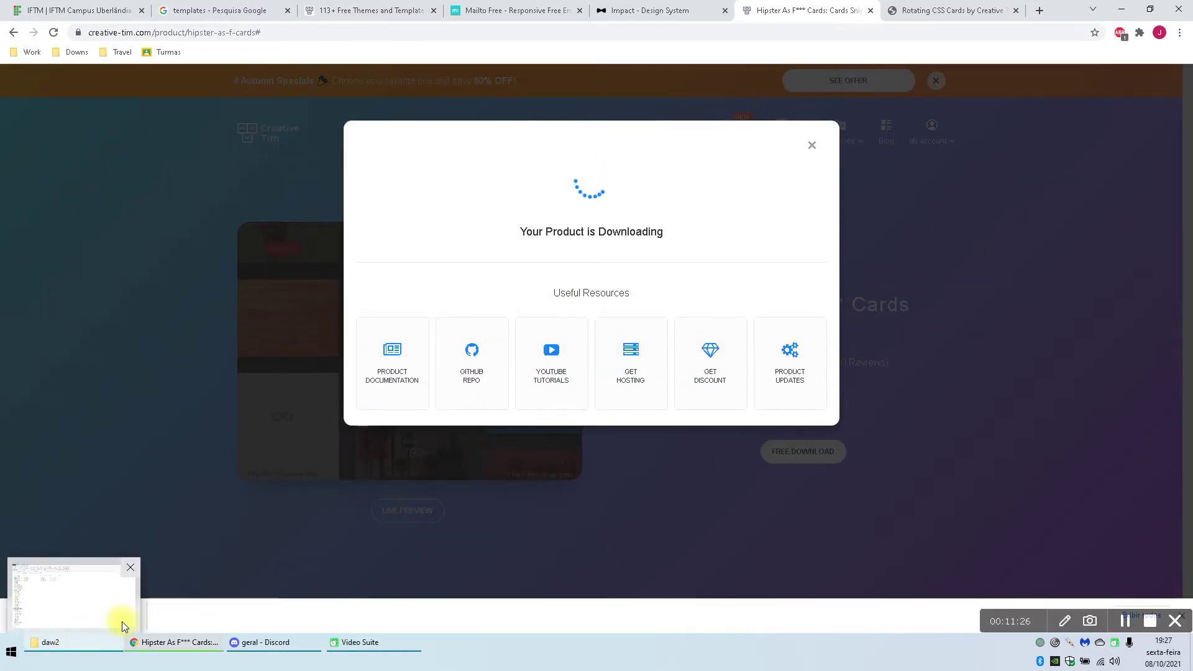
left_click(35, 645)
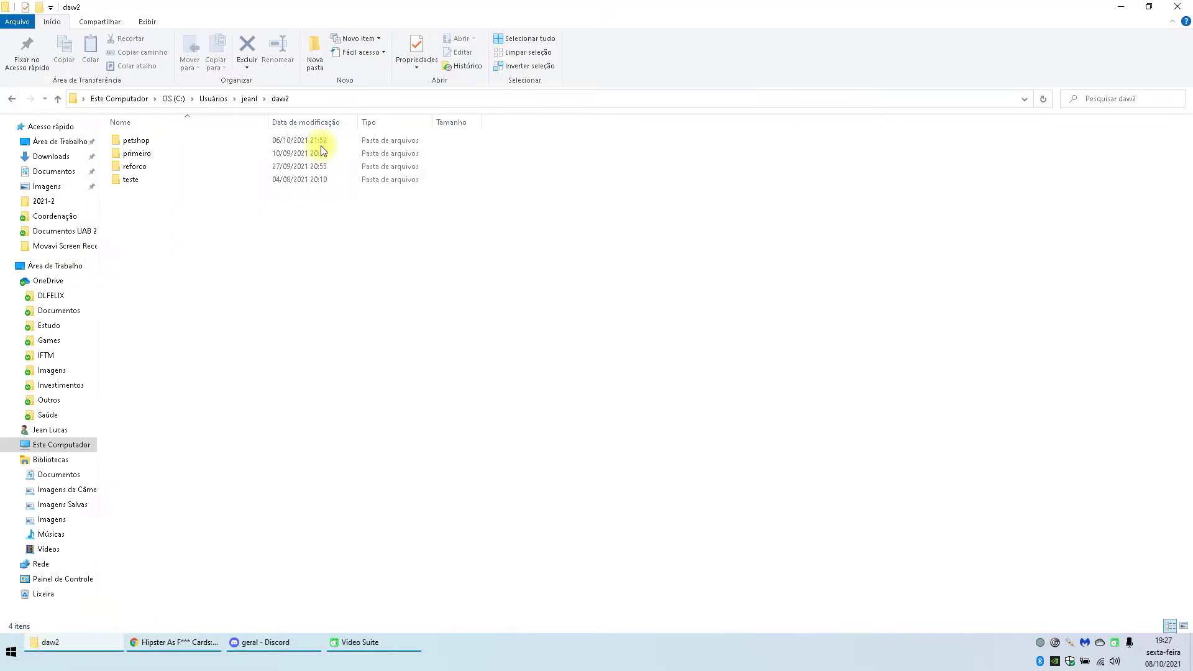
left_click(317, 44)
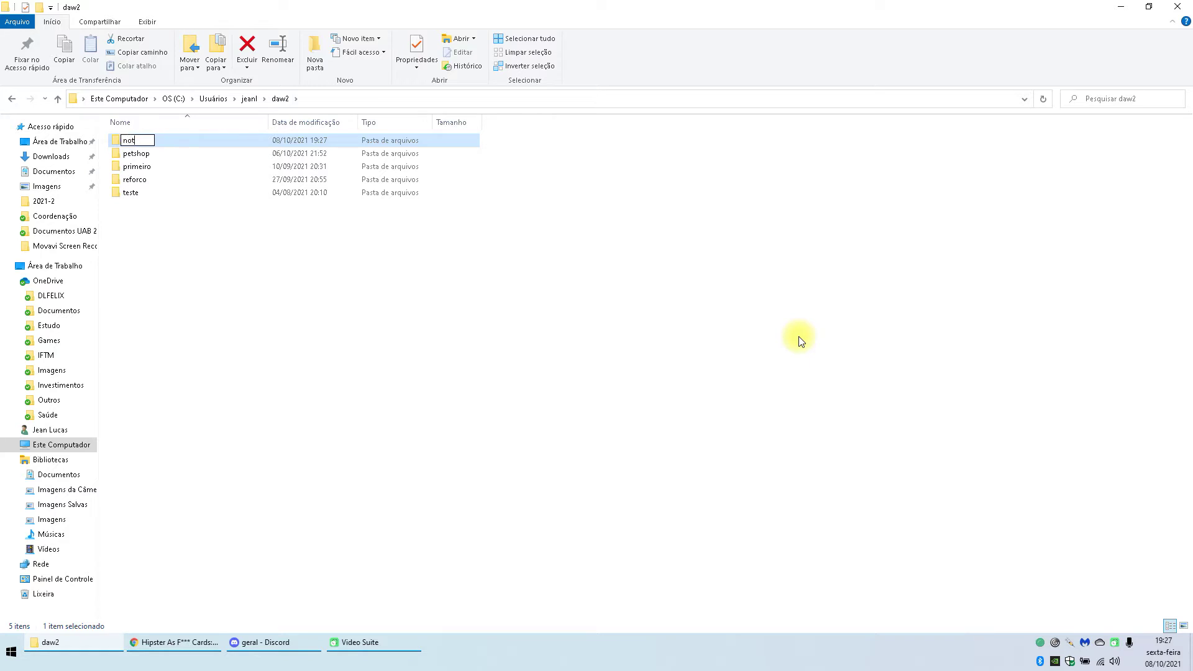
double_click(244, 140)
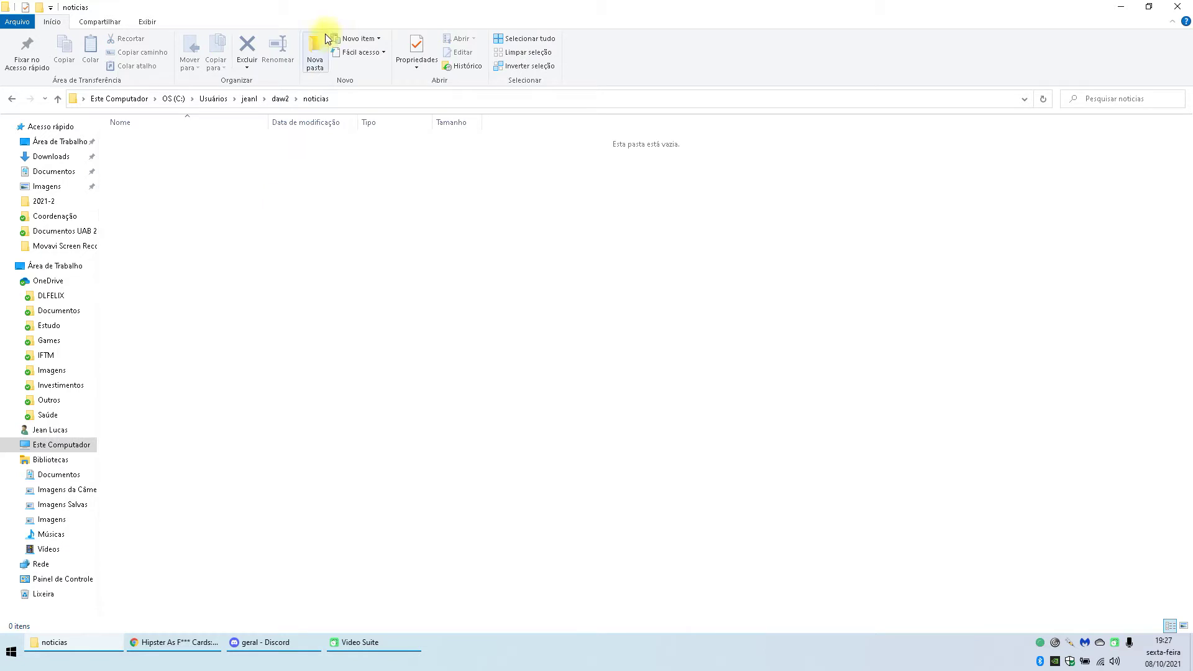
left_click(273, 99)
double_click(127, 142)
Step: Locate the downloaded hipster-as-f-cards-master.zip from the browser and move it from Downloads into the noticias folder
left_click(173, 637)
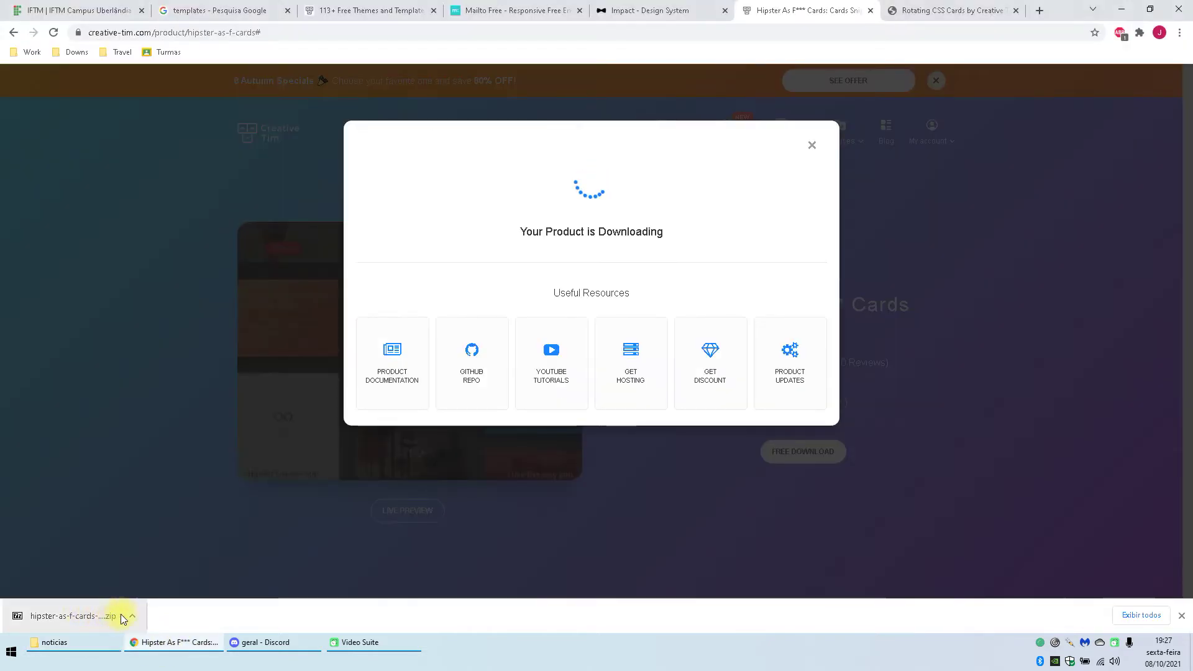
left_click(127, 615)
left_click(188, 576)
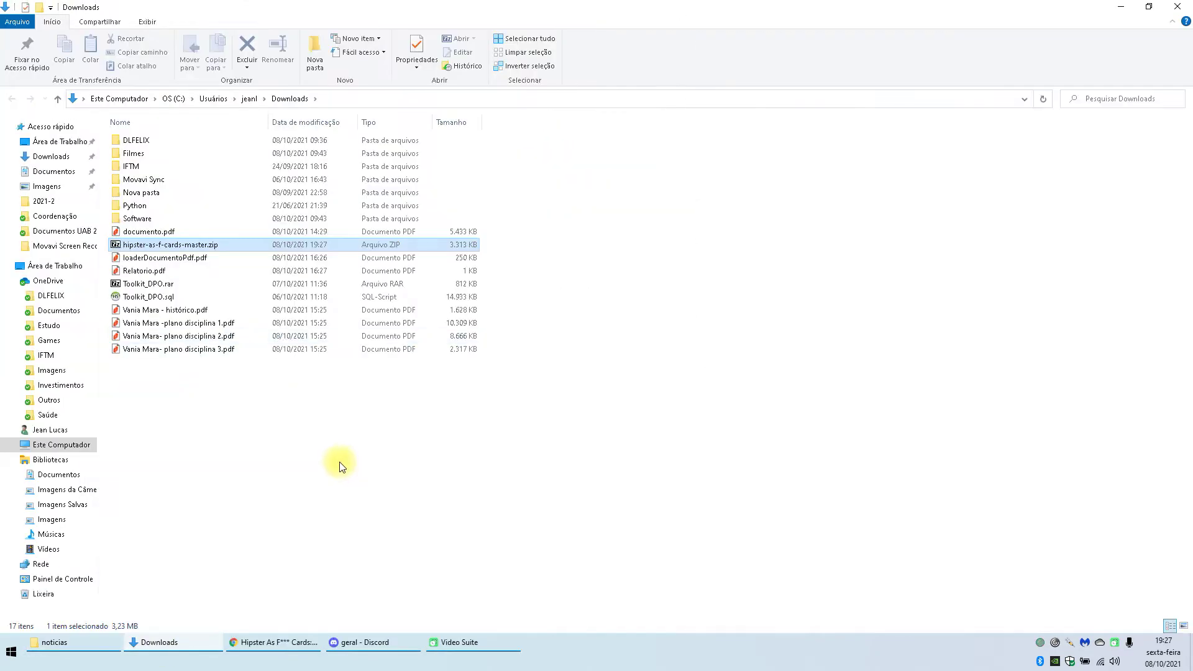
left_click(114, 647)
key("ctrl+v")
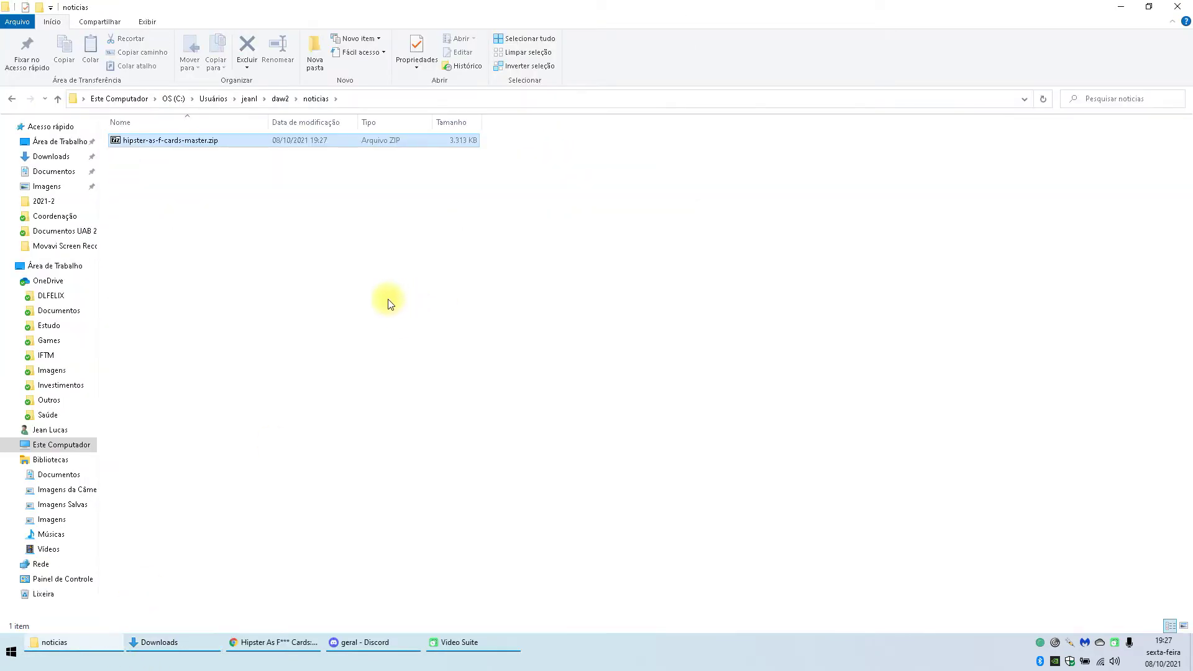
Step: Create a folder named templates inside the noticias folder
left_click(311, 208)
right_click(241, 180)
mouse_move(339, 370)
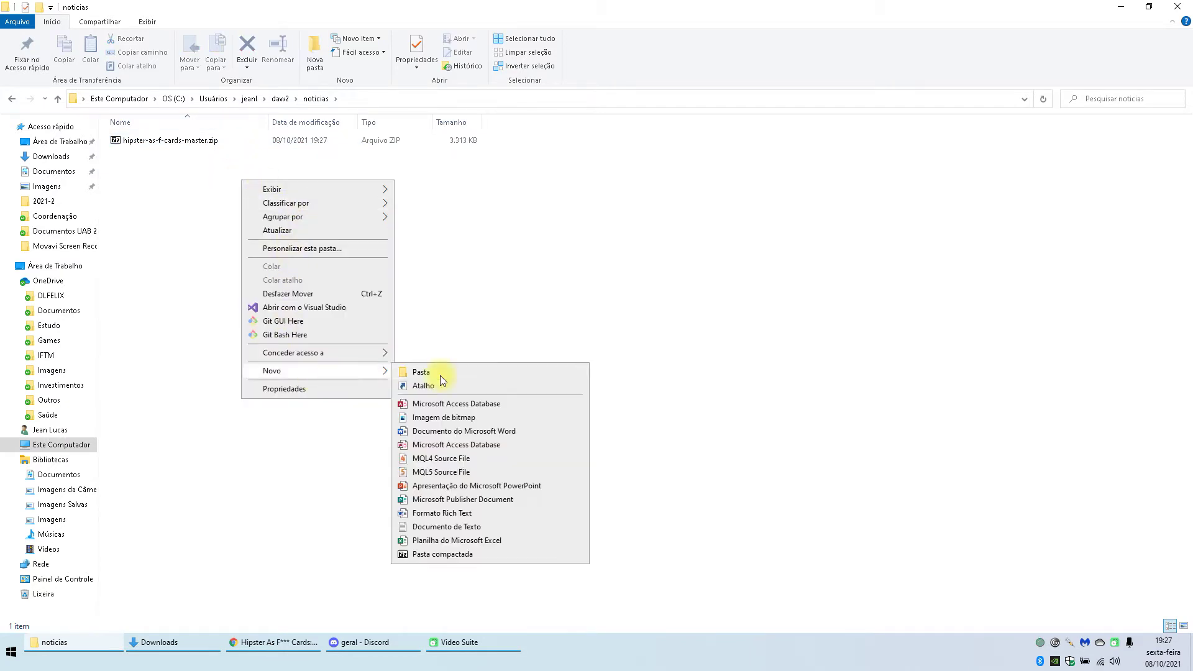
left_click(441, 374)
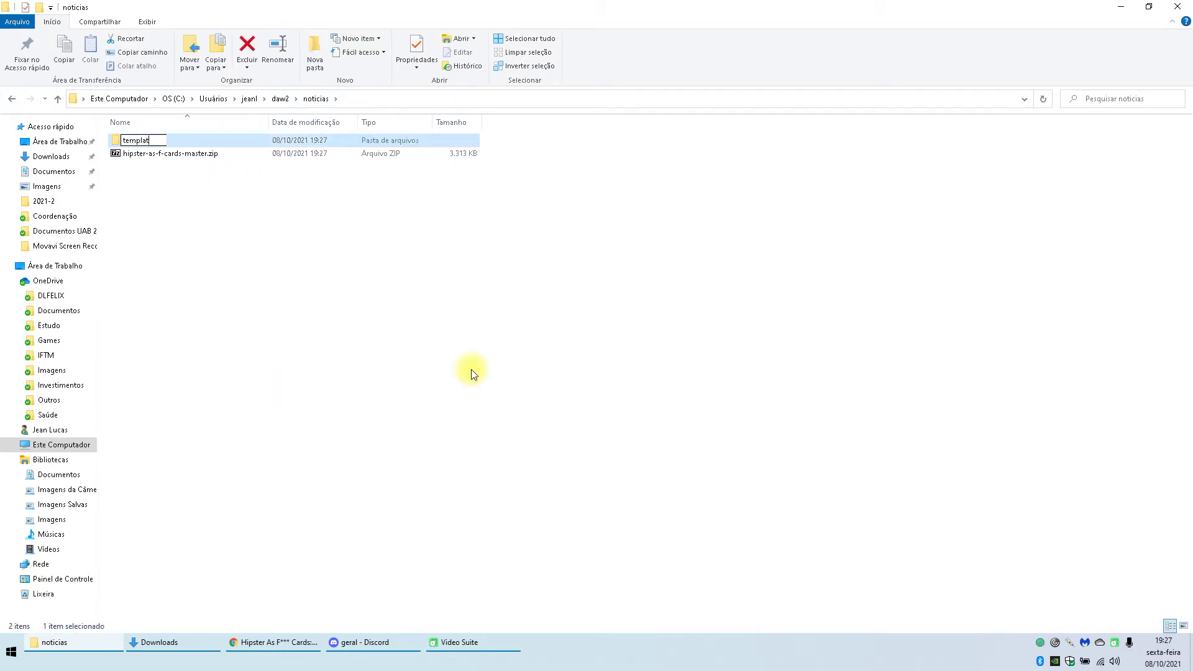
key("Return")
Step: Move hipster-as-f-cards-master.zip into the templates folder and extract its contents there
left_click(151, 153)
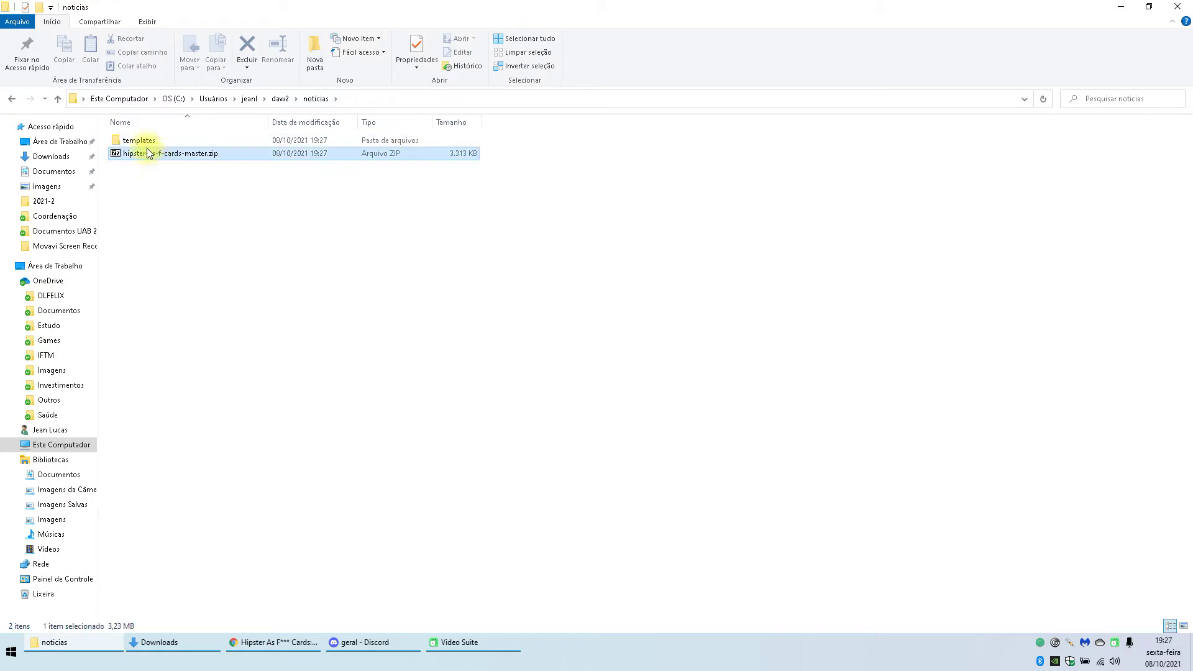
left_click_drag(143, 146, 150, 141)
double_click(150, 142)
left_click(214, 145)
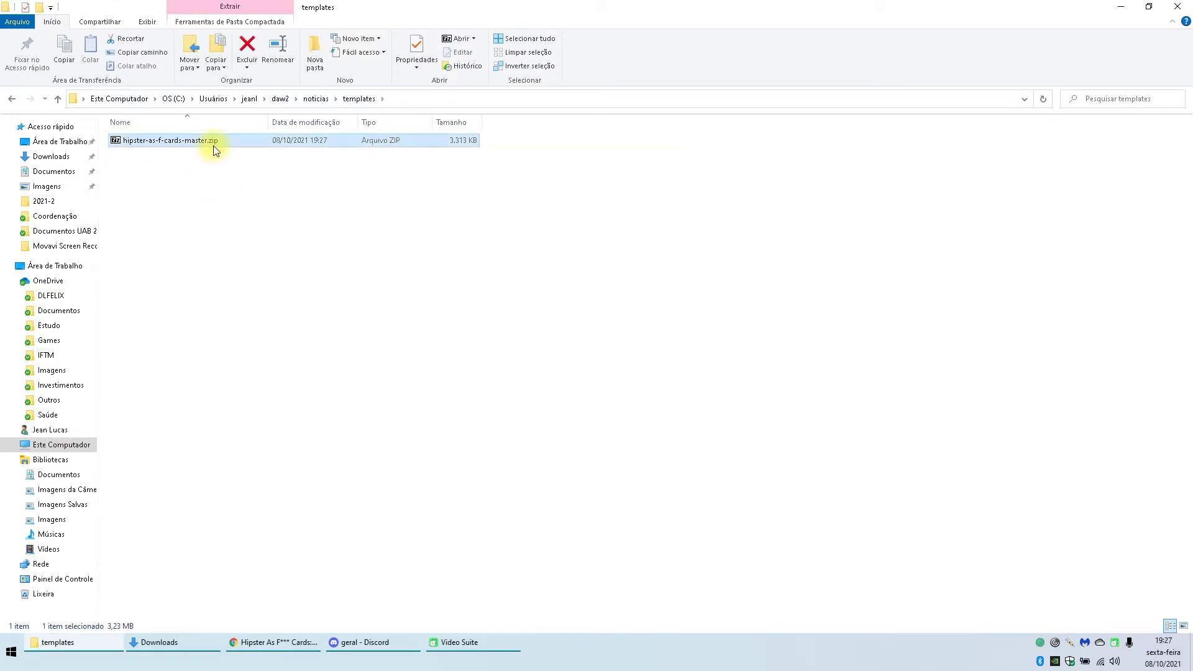
right_click(214, 145)
mouse_move(348, 182)
left_click(524, 229)
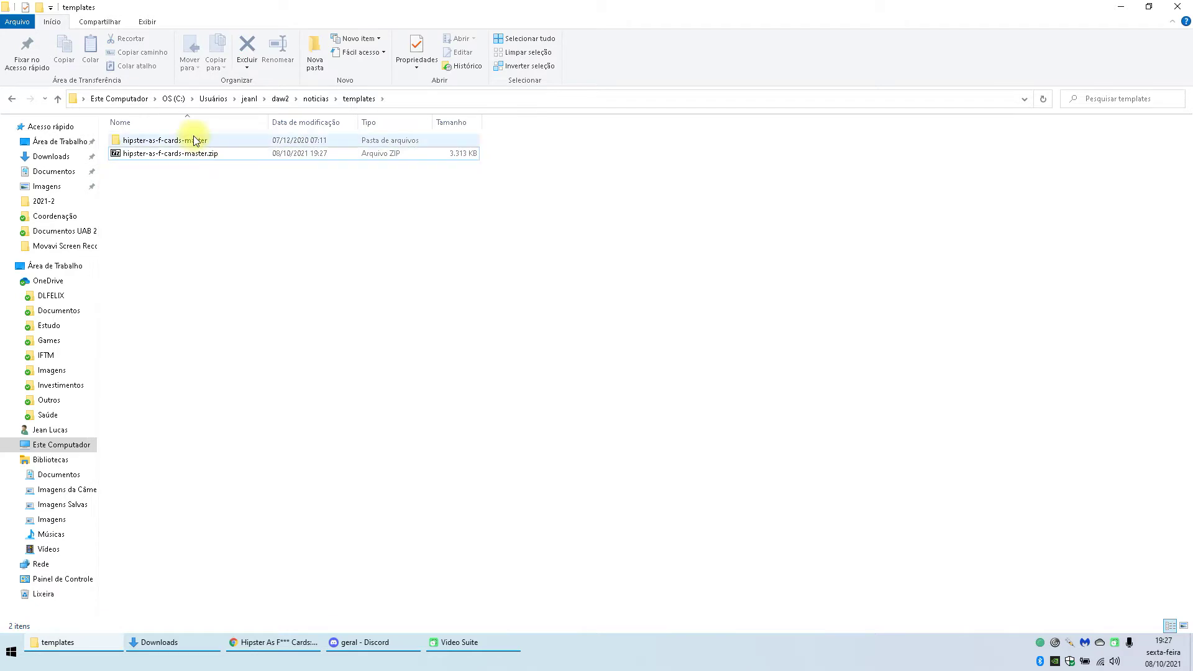
Step: Preview presentation.html from the extracted hipster-as-f-cards-master folder in the browser and look inside its assets folder
double_click(193, 138)
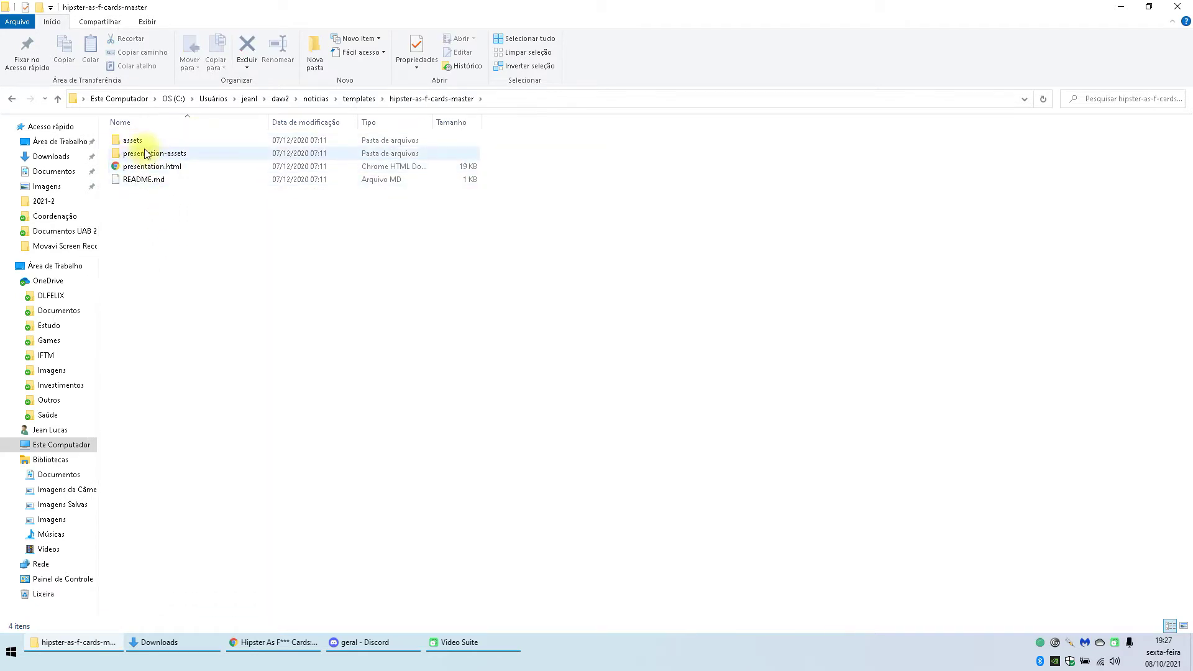
double_click(157, 168)
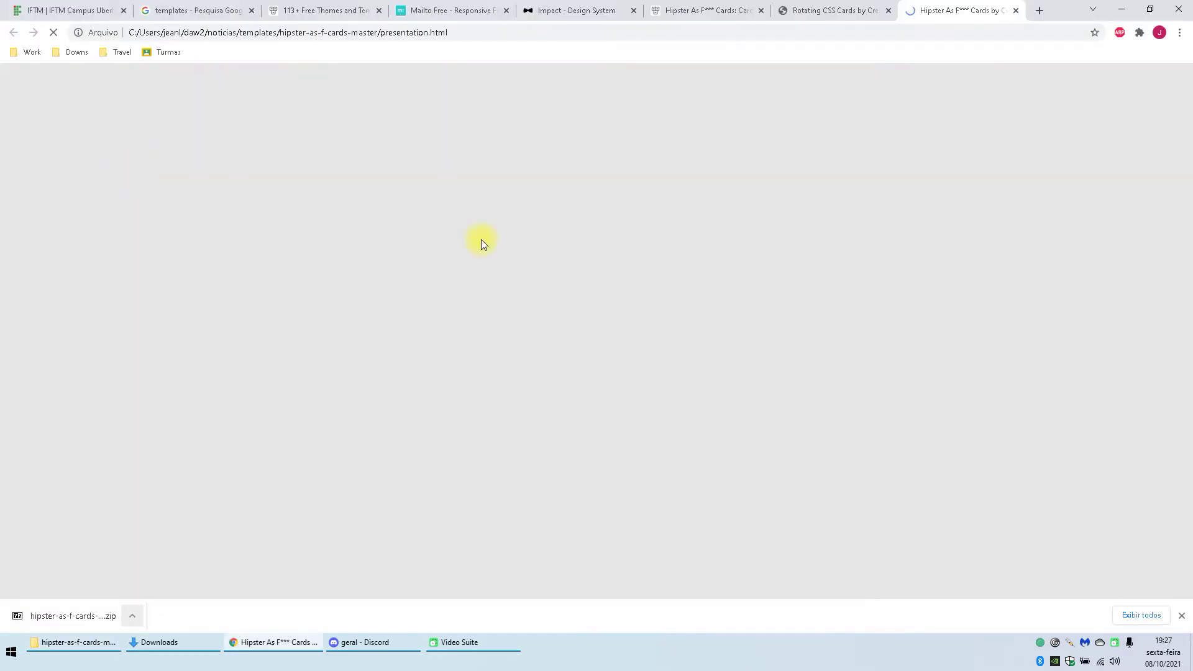
scroll(572, 259, "down", 8)
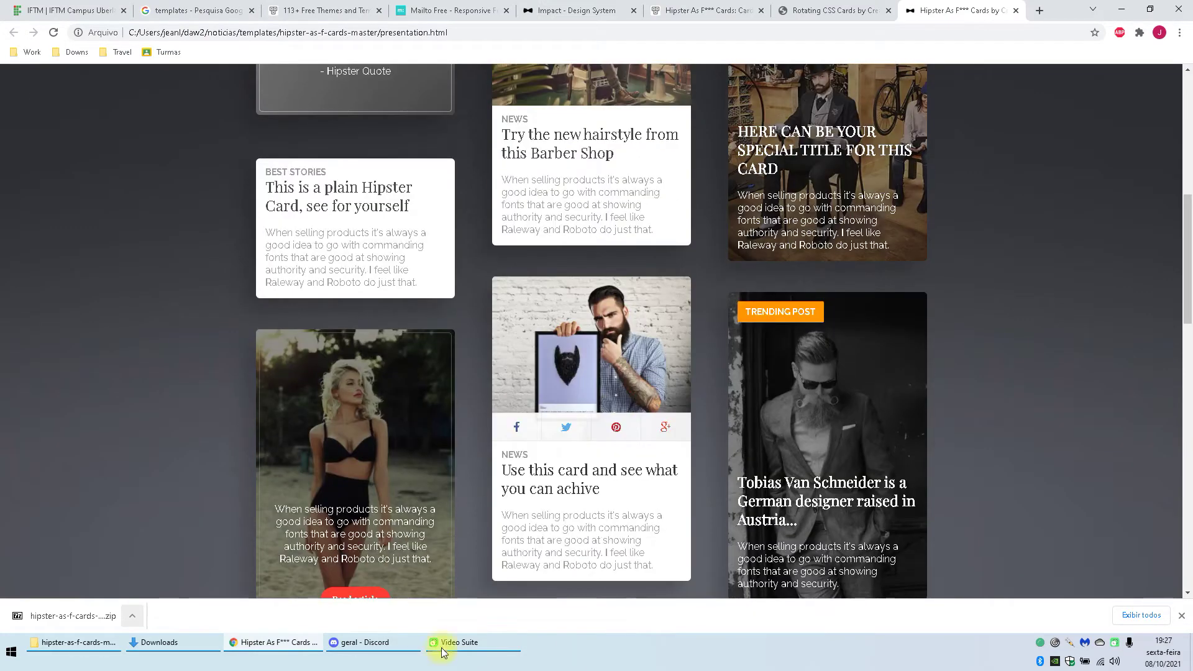
left_click(279, 652)
double_click(127, 141)
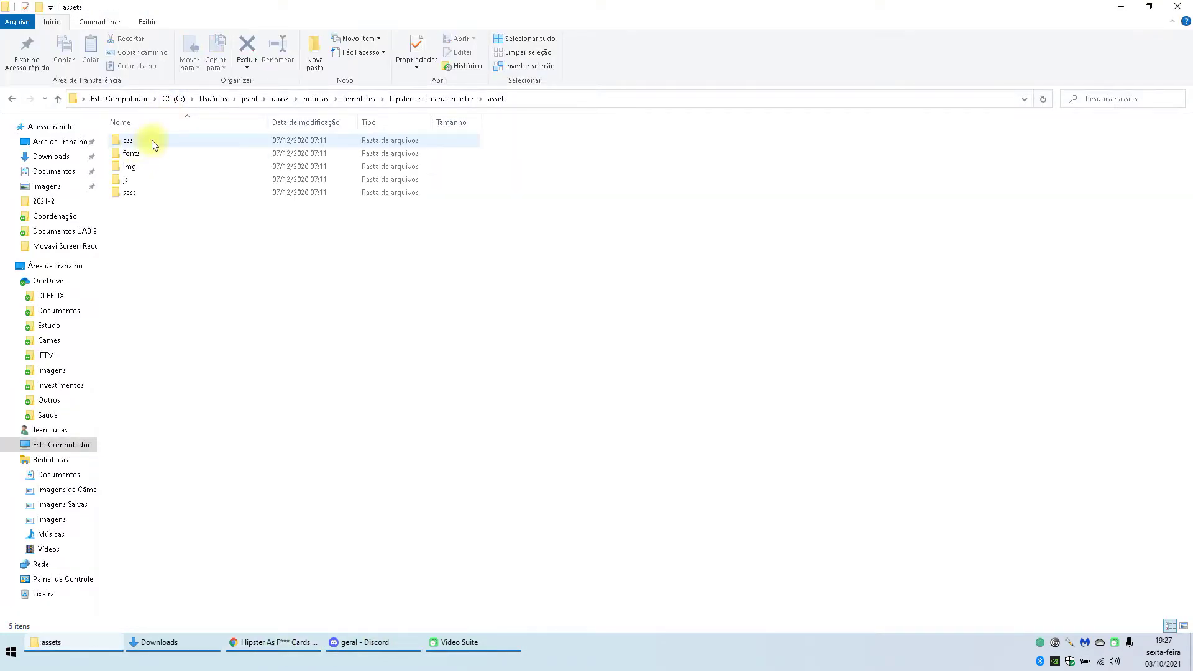
left_click(431, 99)
Step: Open presentation.html in Notepad++ and read its code from the head section down to the first cards
right_click(129, 166)
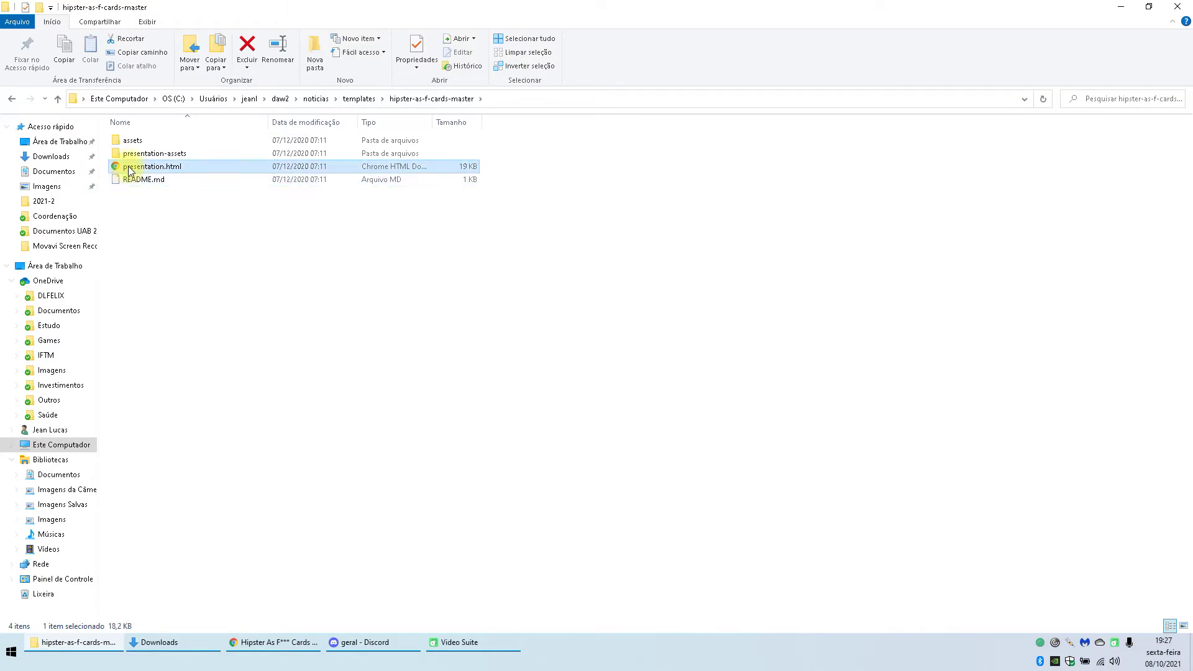
left_click(231, 243)
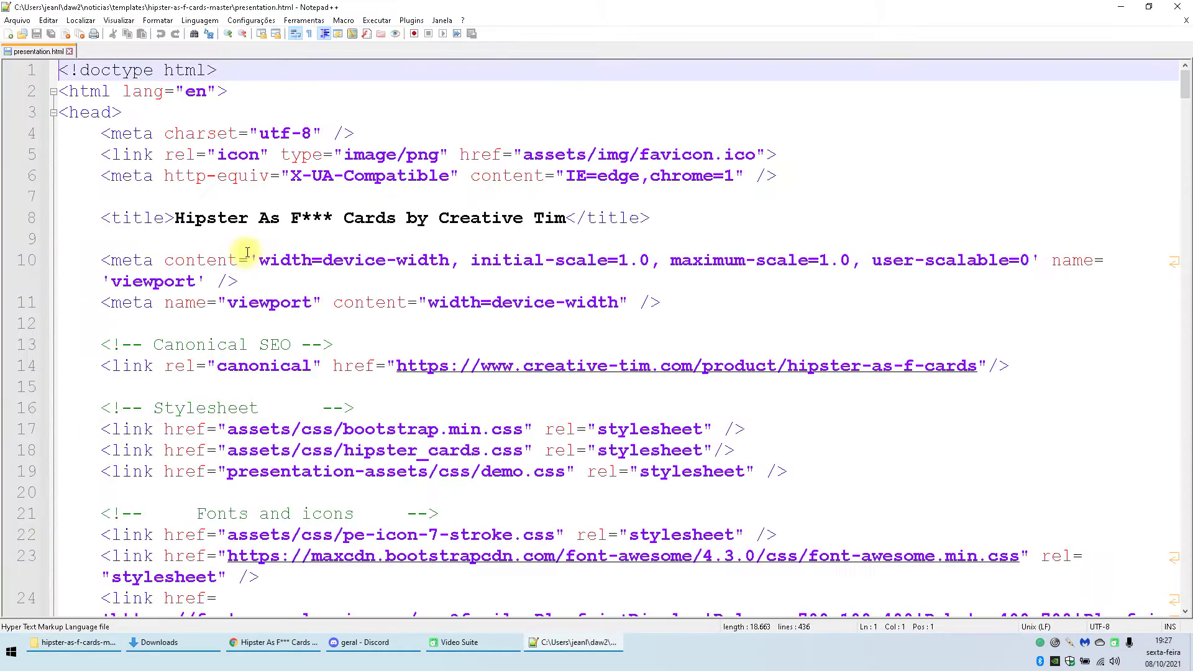
scroll(609, 211, "down", 5)
scroll(621, 218, "up", 5)
scroll(634, 218, "down", 4)
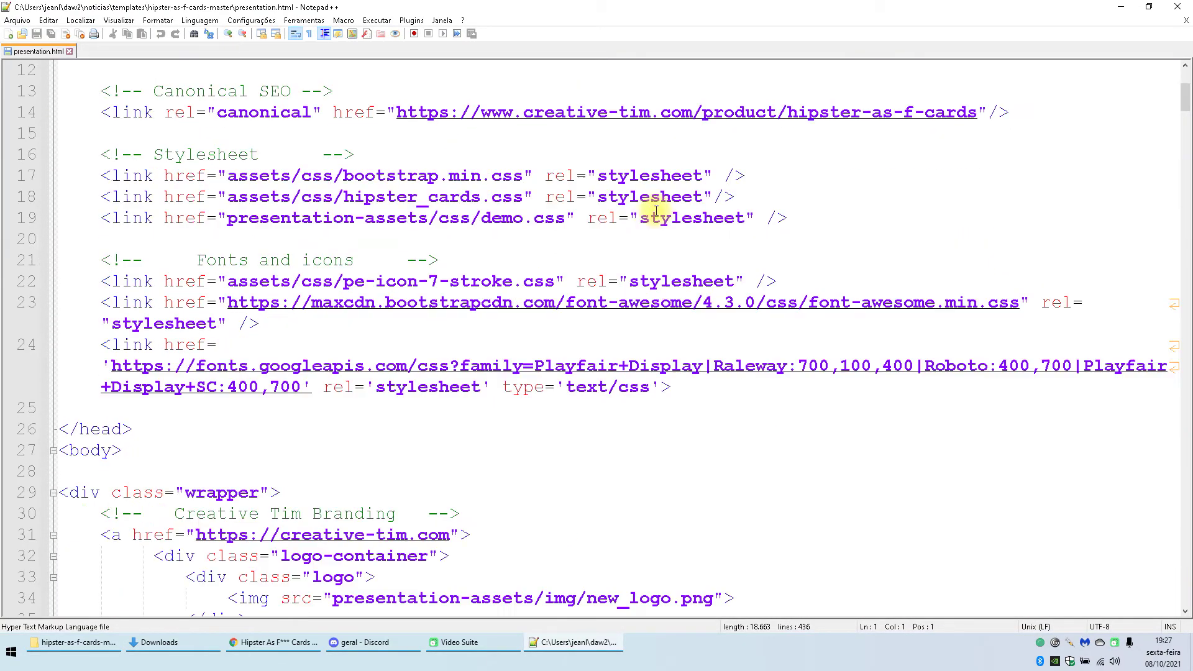
scroll(643, 218, "up", 4)
scroll(644, 218, "down", 17)
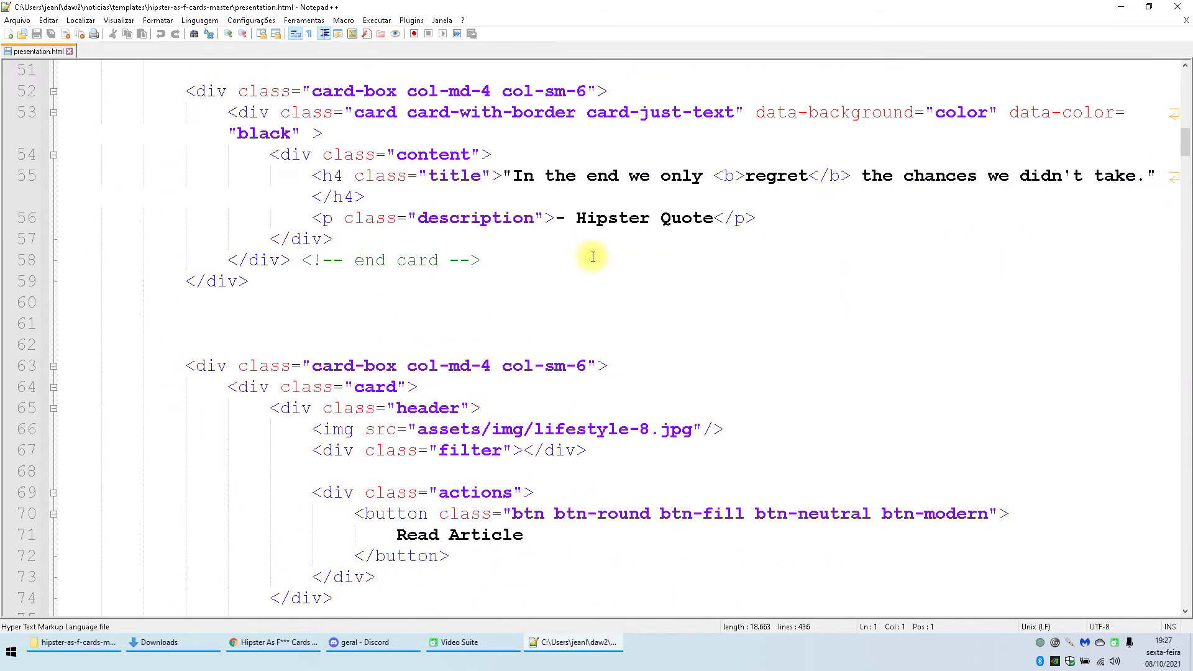
scroll(610, 408, "down", 2)
Step: Examine the Barber Shop card's markup, pointing out its card-box div and the column classes col-md-4 and col-sm-6
left_click(250, 178)
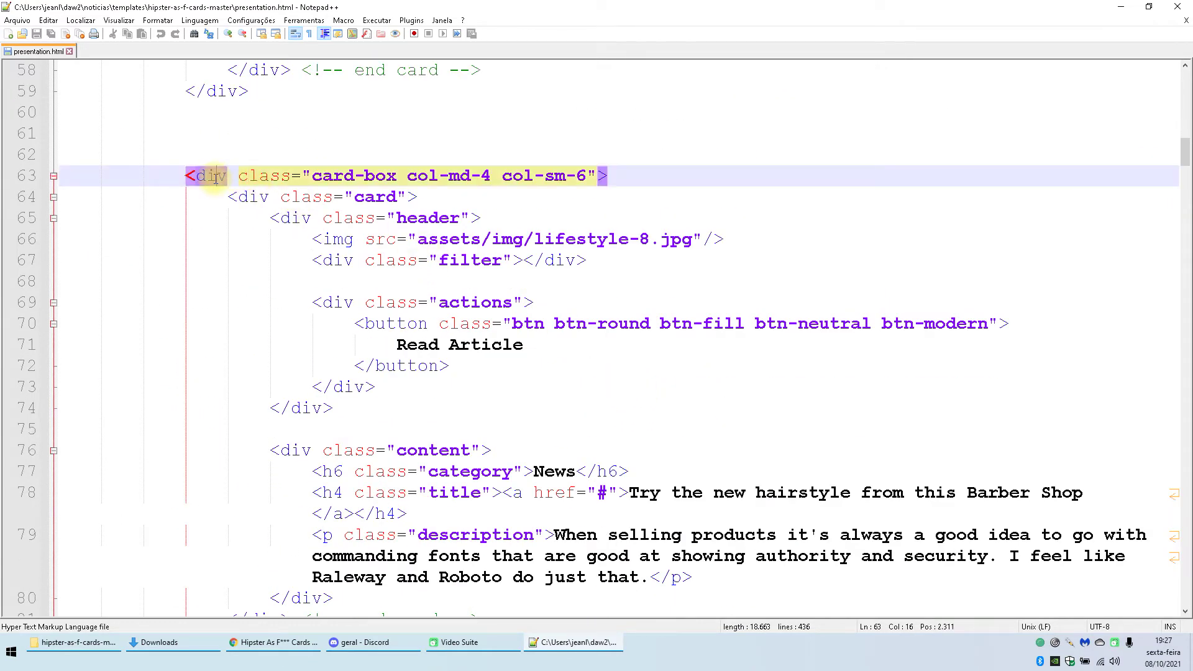
scroll(901, 311, "down", 1)
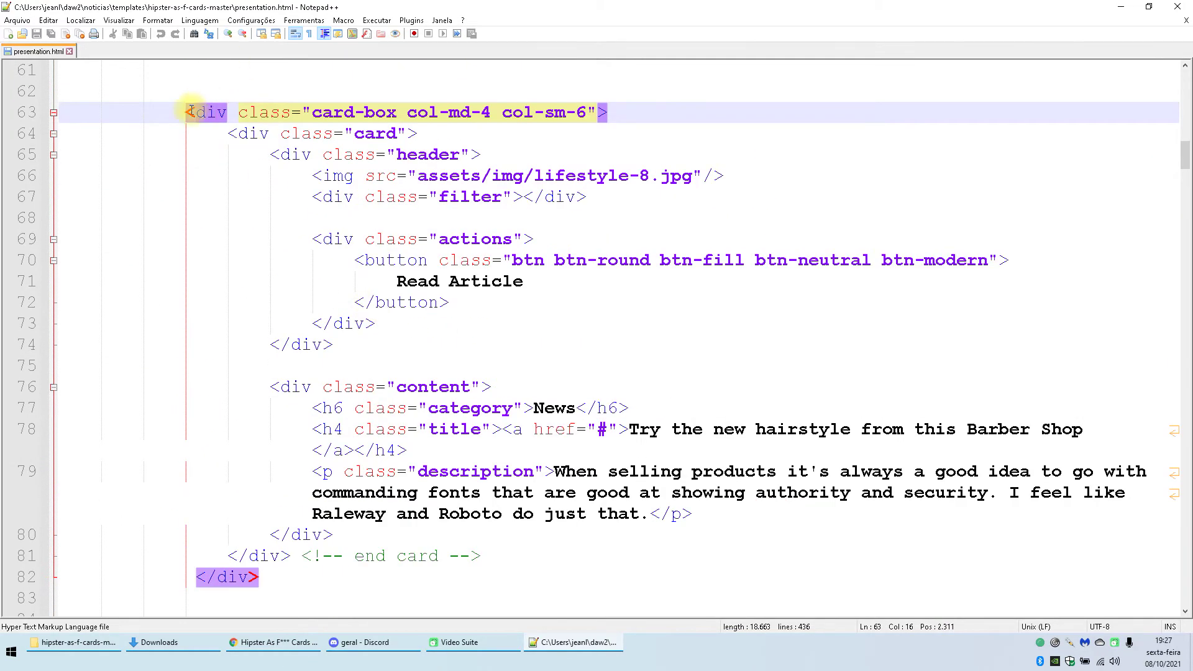
left_click_drag(191, 111, 573, 106)
left_click(408, 112)
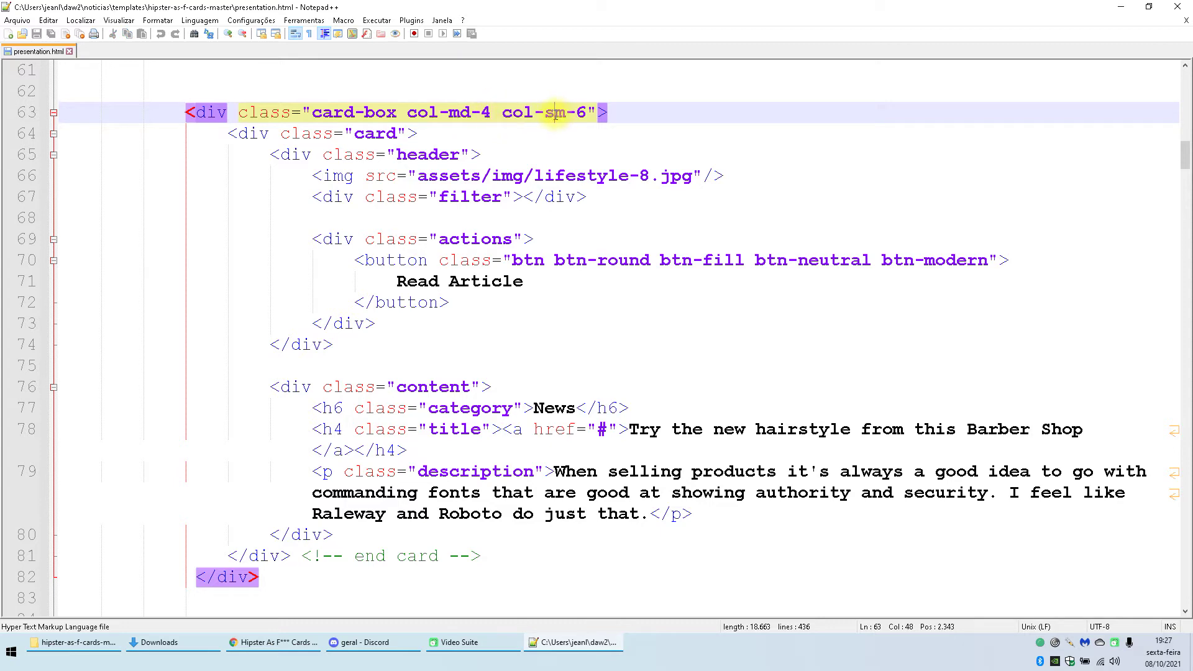
Step: Delete the Hipster Quote card block and the surplus blank lines above the Barber Shop card
scroll(527, 264, "up", 4)
left_click_drag(188, 156, 306, 341)
key("Delete")
left_click(267, 203)
left_click(66, 154)
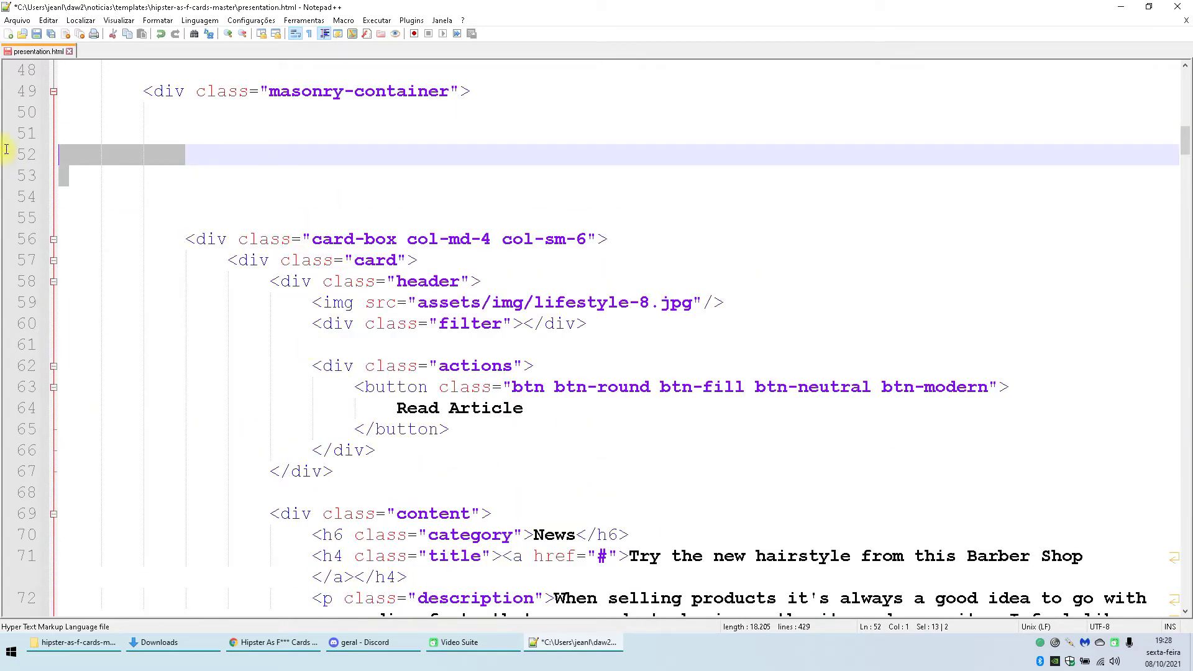
key("Delete")
key("Delete")
key("Delete")
key("Delete")
Step: Copy the whole Barber Shop card block, paste it below the original and undo that paste
left_click_drag(187, 160, 333, 428)
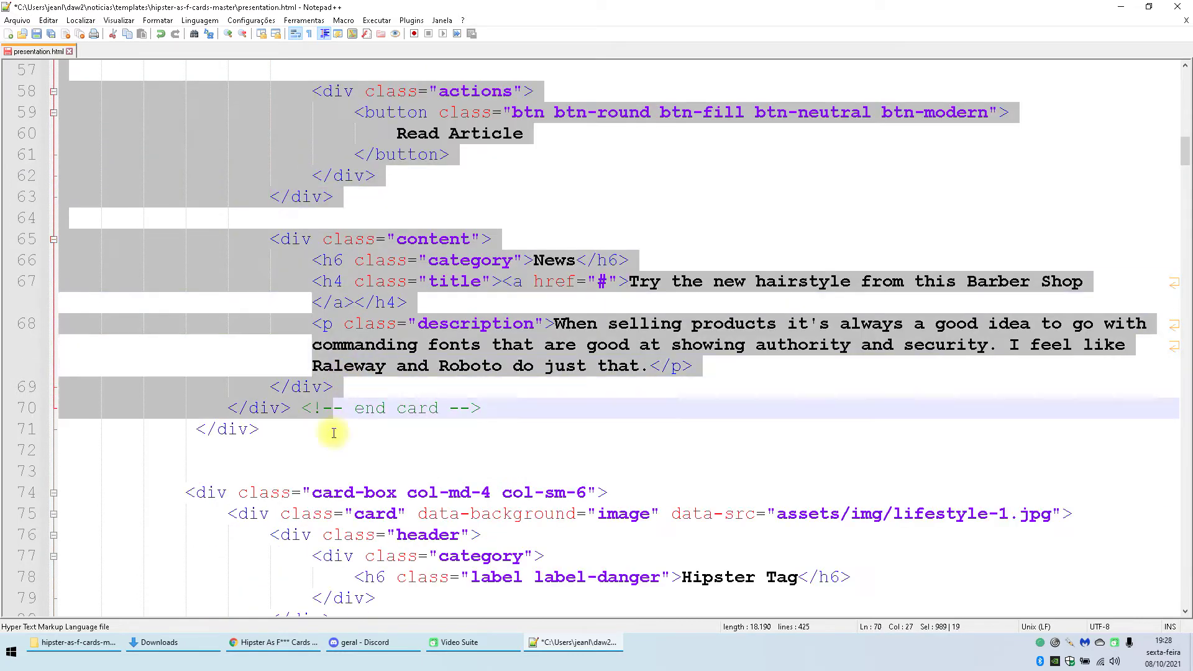
left_click(349, 426)
key("Return")
key("ctrl+v")
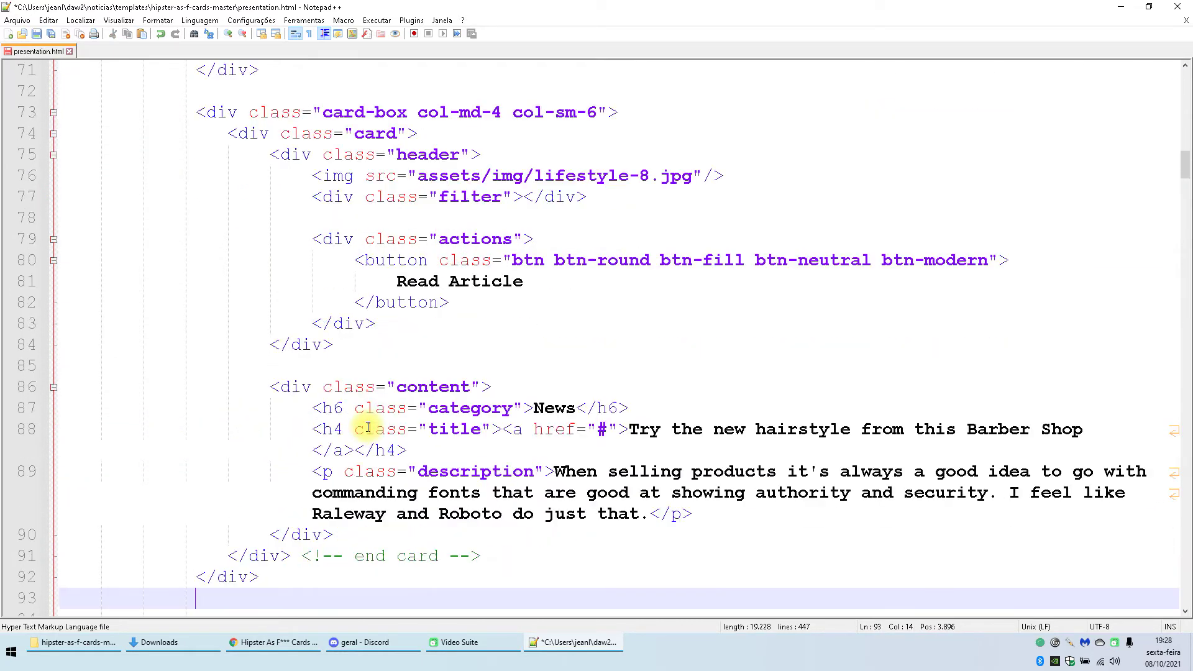
key("ctrl+z")
Step: Align the Barber Shop card's closing div tag with its opening card-box div
key("Return")
scroll(341, 293, "up", 9)
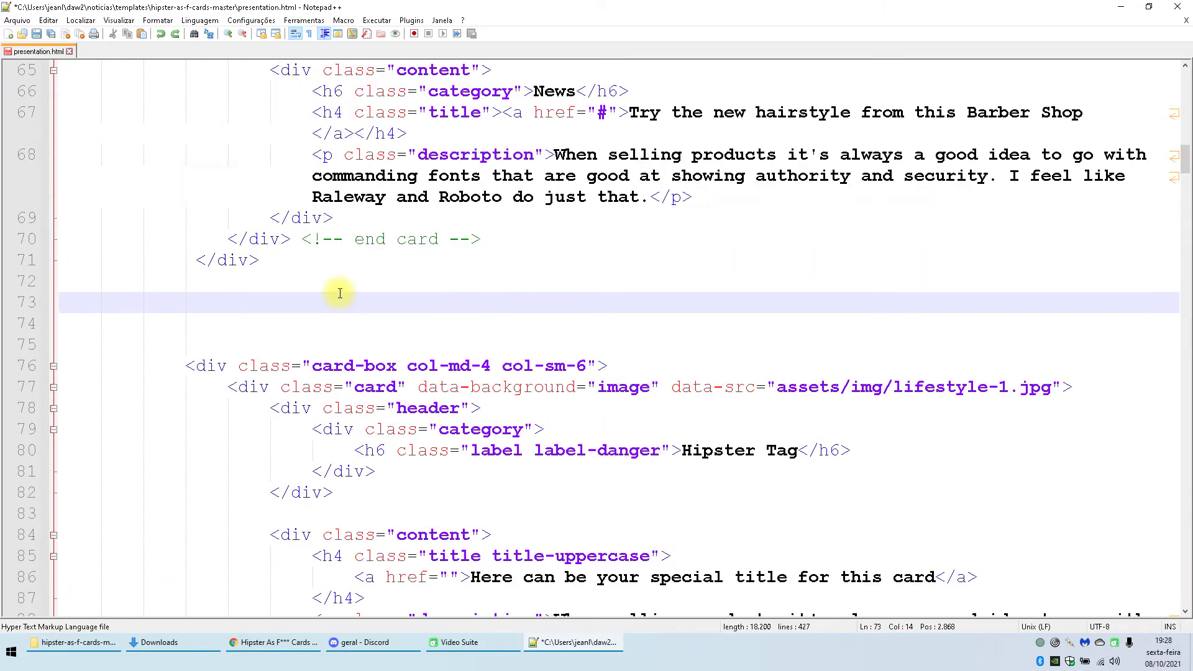
scroll(342, 293, "down", 2)
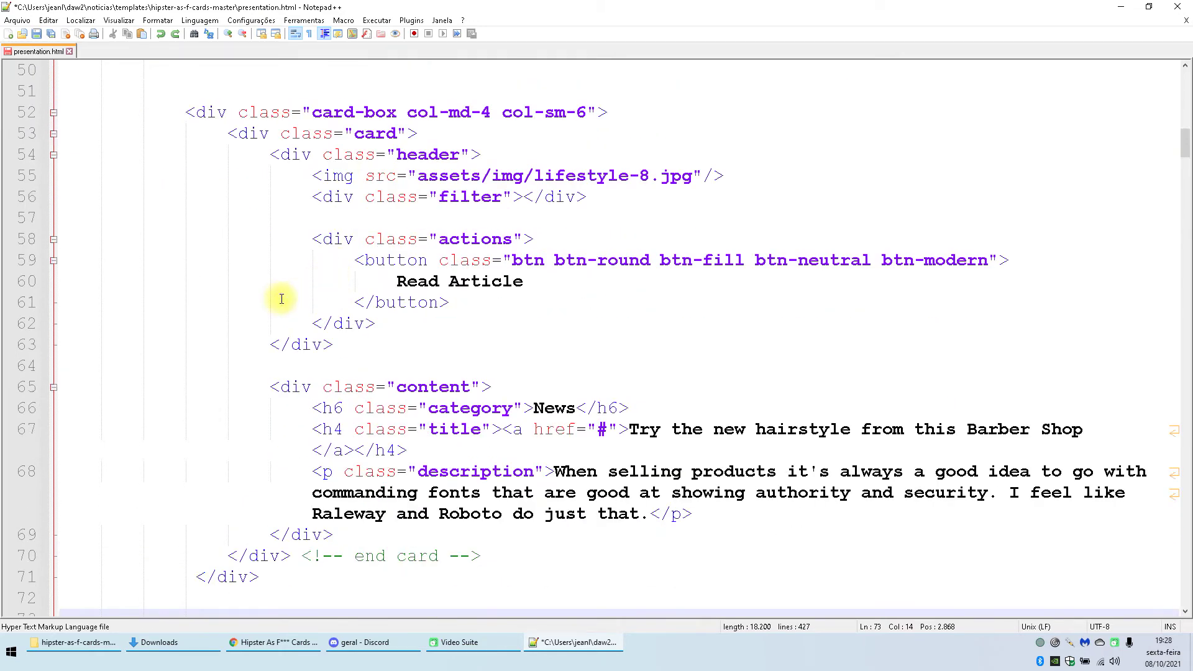
left_click(190, 576)
key("Delete")
scroll(255, 534, "down", 1)
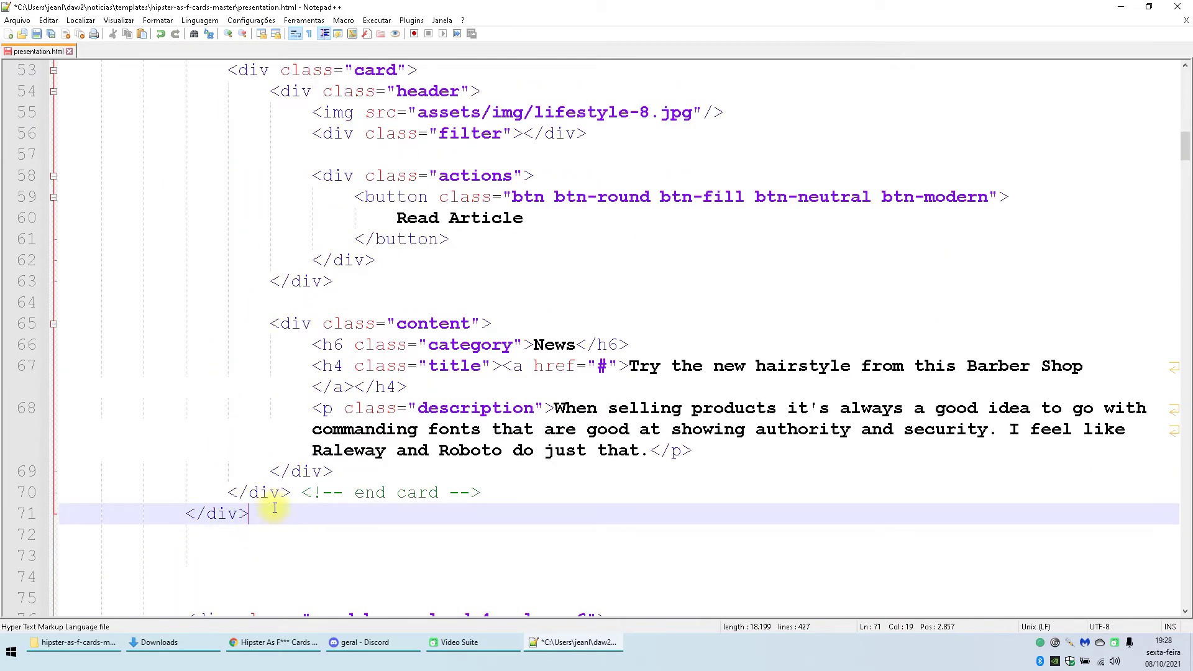
Step: Paste a duplicate of the Barber Shop card directly below the original and align the duplicate's closing div tag
key("Return")
key("ctrl+v")
scroll(509, 369, "down", 3)
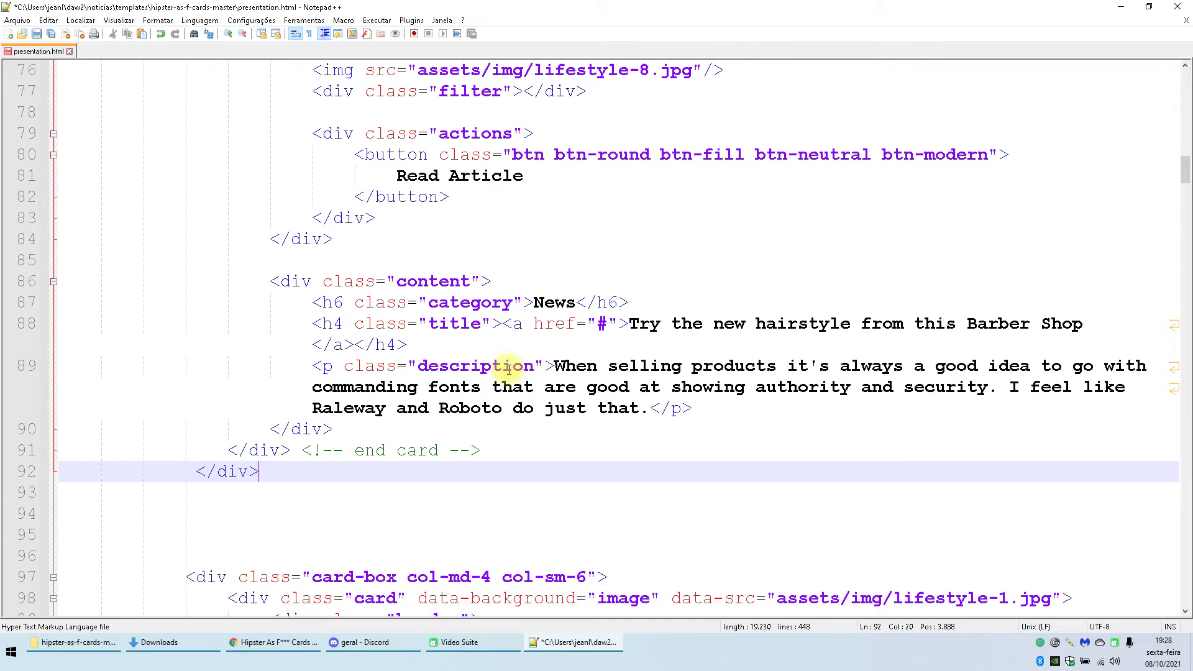
left_click(224, 491)
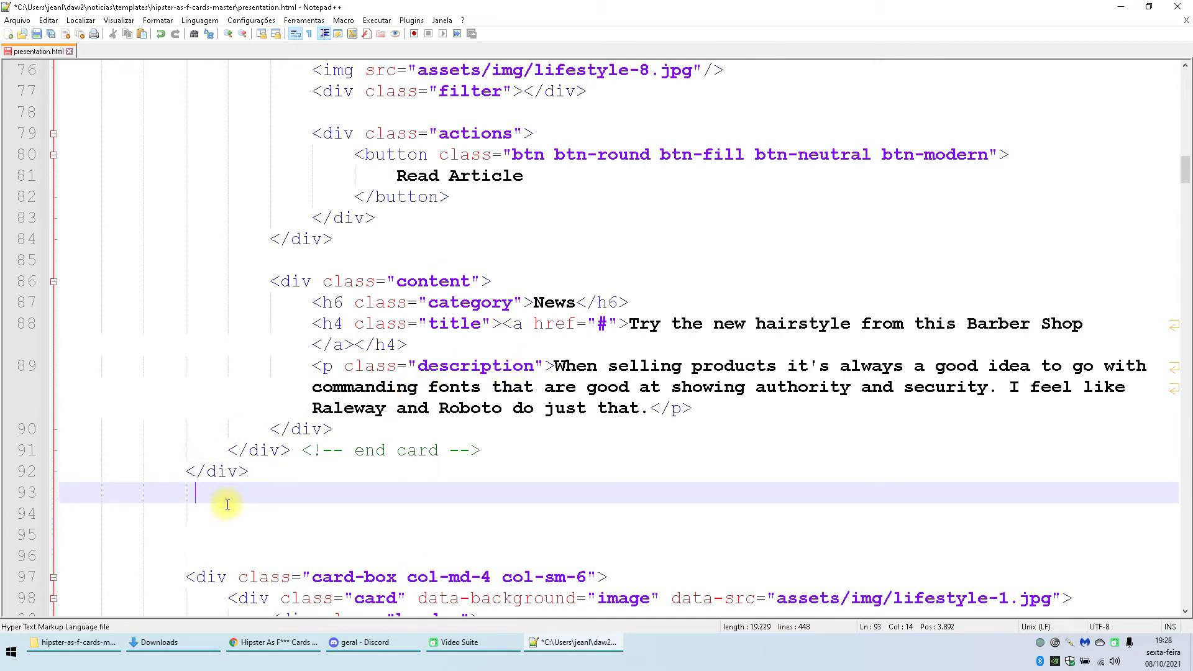
Step: Paste a third Barber Shop card below the second one and align its closing div tag with the card-box indentation
key("ctrl+v")
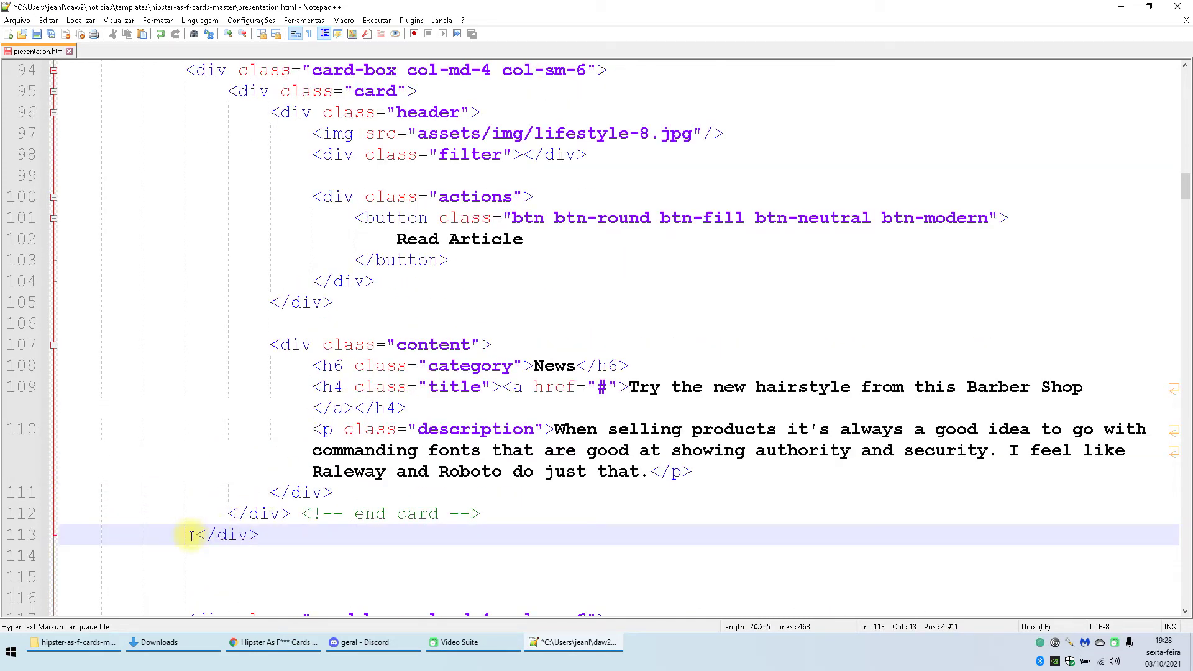
scroll(294, 520, "down", 3)
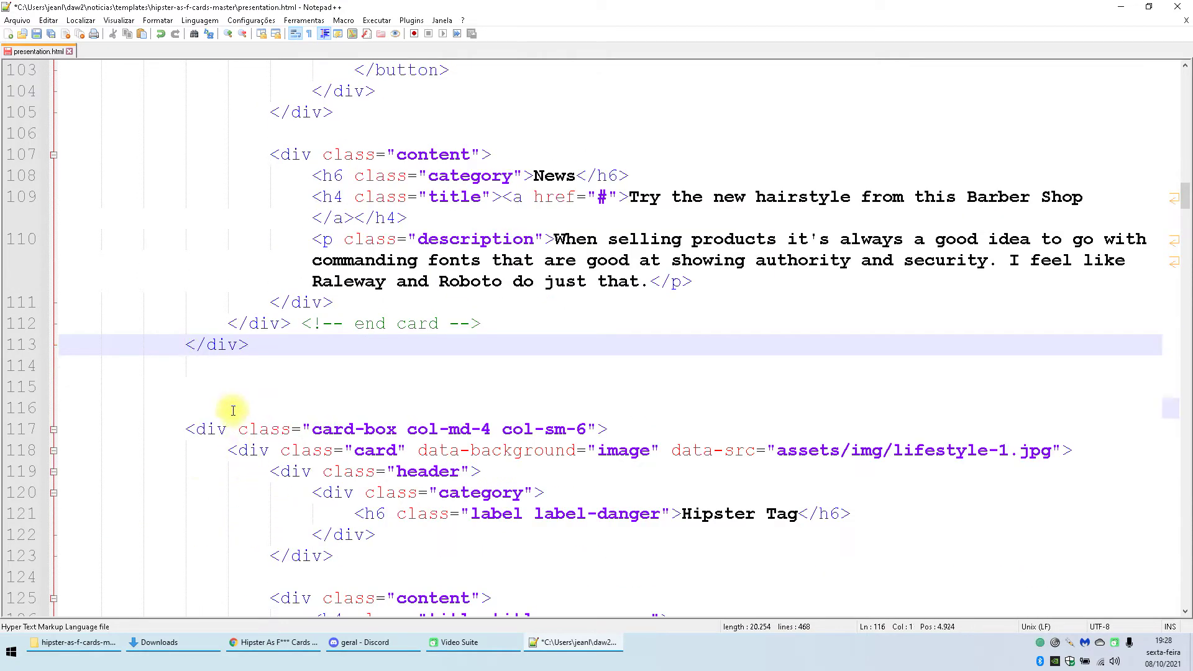
left_click(232, 381)
Step: Delete all markup from below the third Barber Shop card through the Creative Tim copyright paragraph, keeping the closing div tags
scroll(253, 287, "up", 20)
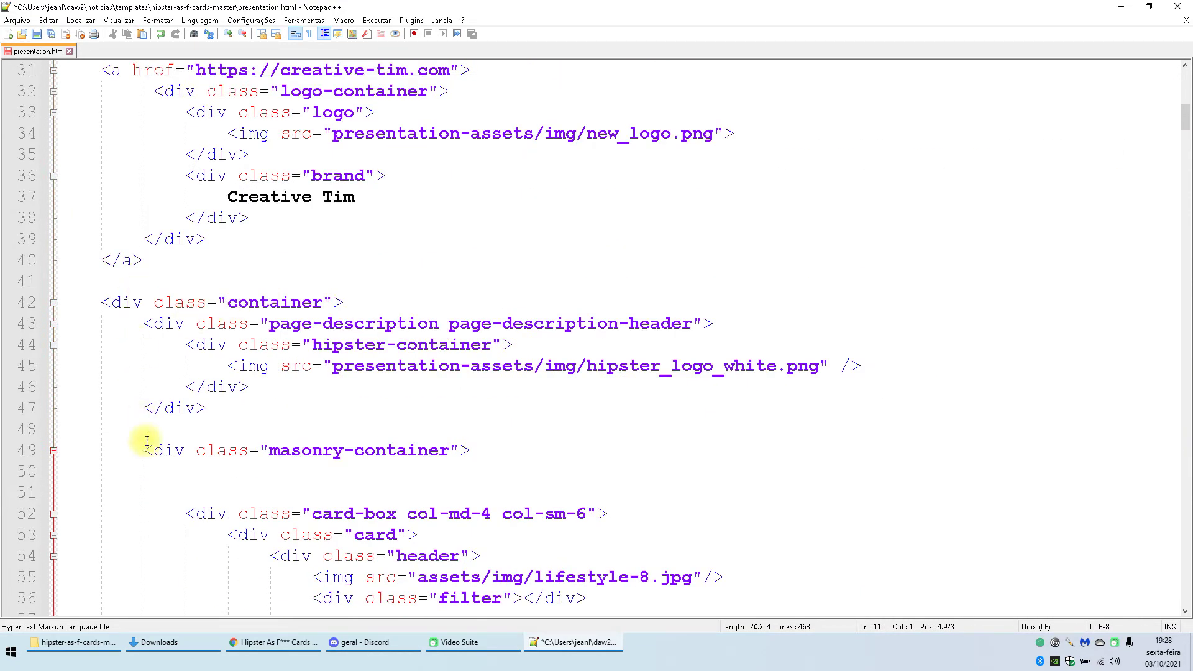
left_click(146, 441)
scroll(349, 217, "down", 6)
scroll(301, 310, "down", 20)
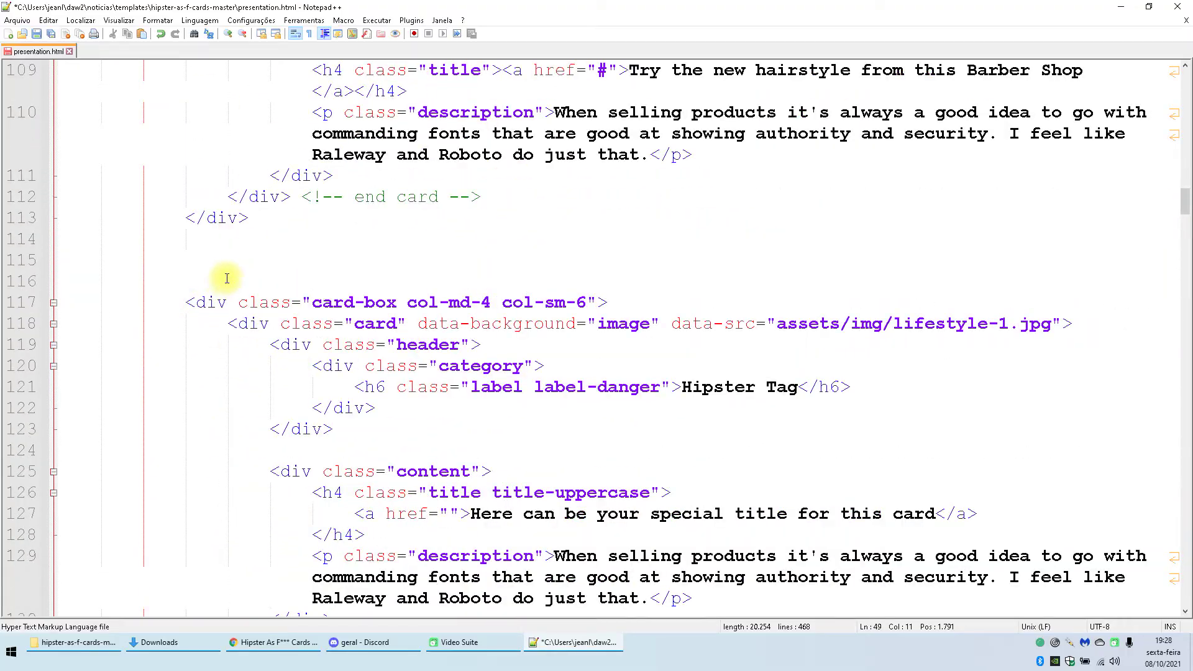
left_click_drag(227, 277, 875, 364)
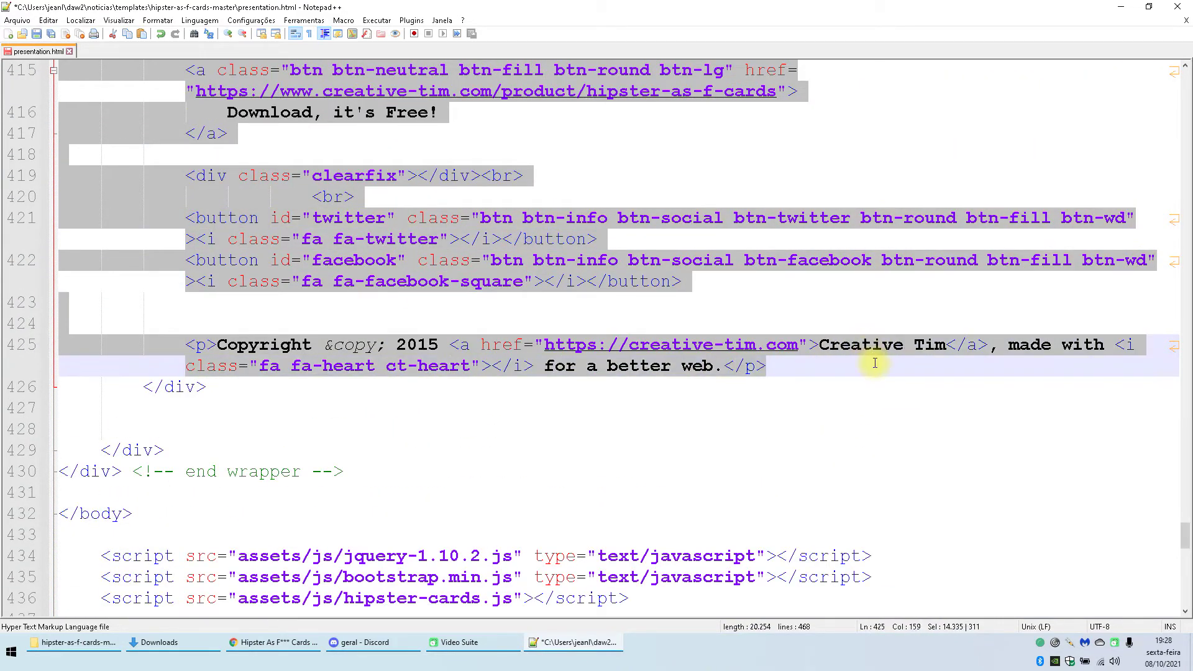
key("Delete")
scroll(212, 470, "up", 4)
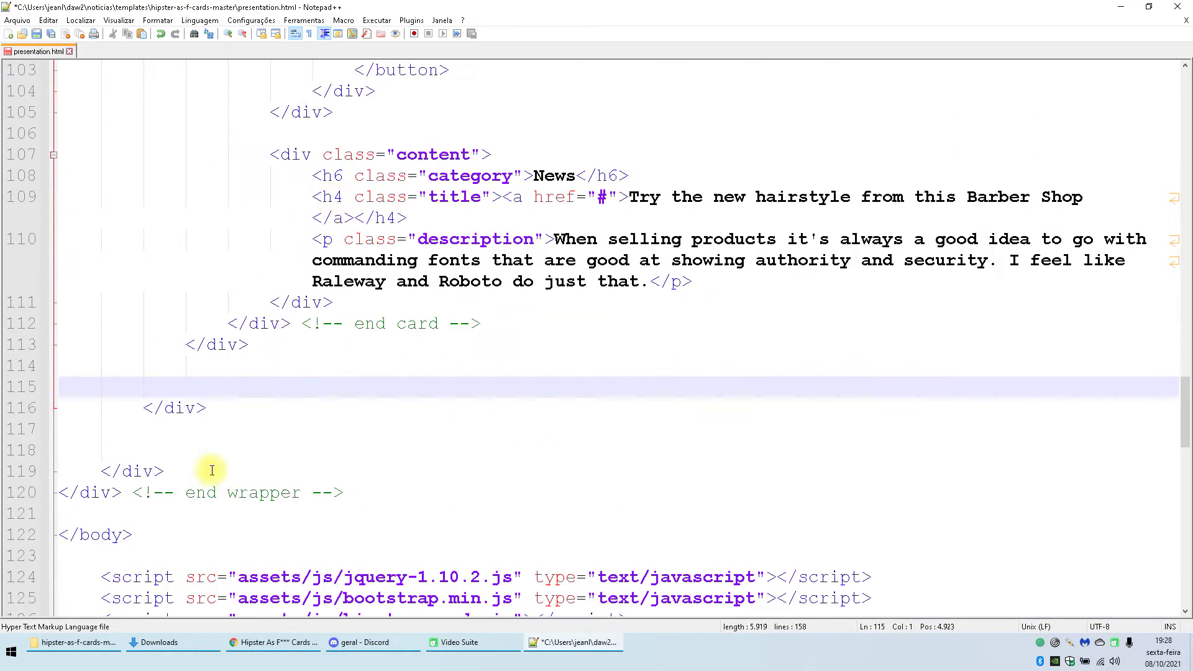
left_click(182, 397)
Step: Save presentation.html, switch to Chrome and reload the page to check the three cards
key("ctrl+s")
left_click(274, 642)
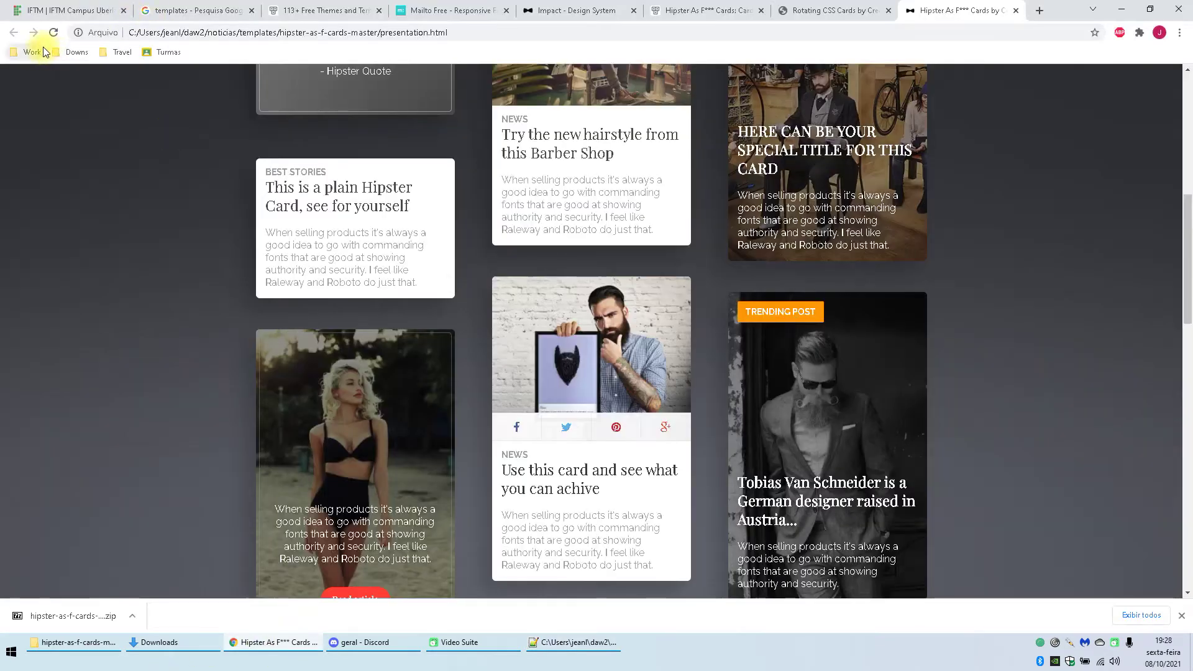
left_click(59, 40)
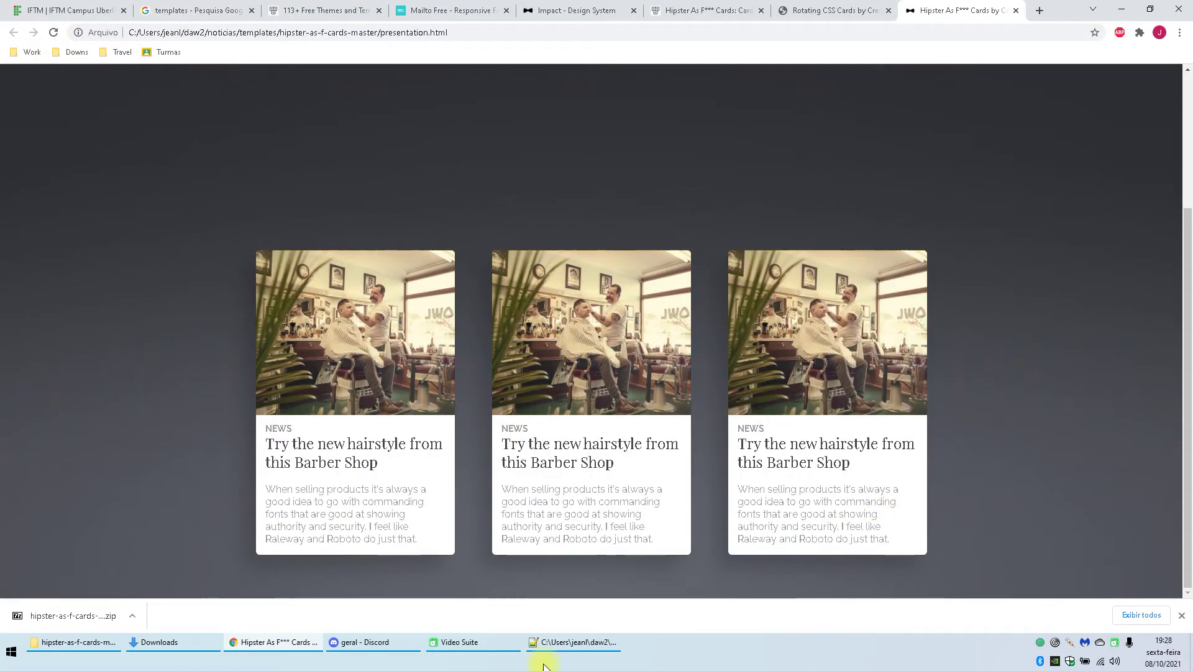
scroll(907, 472, "up", 3)
scroll(864, 503, "down", 3)
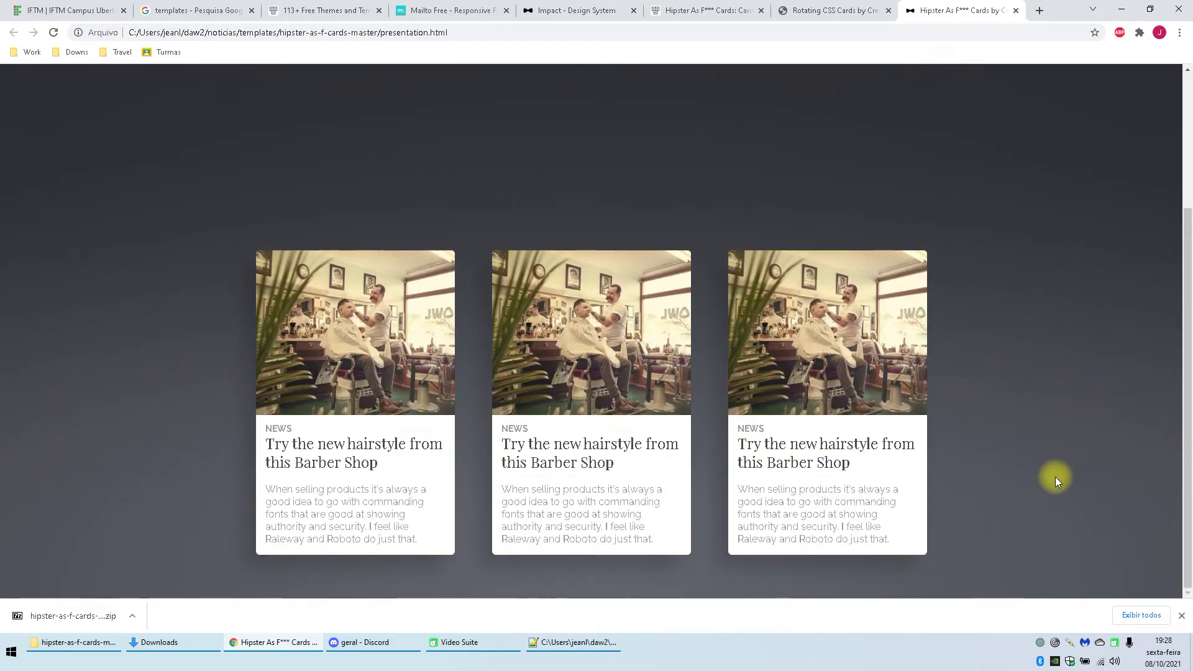
left_click(1165, 612)
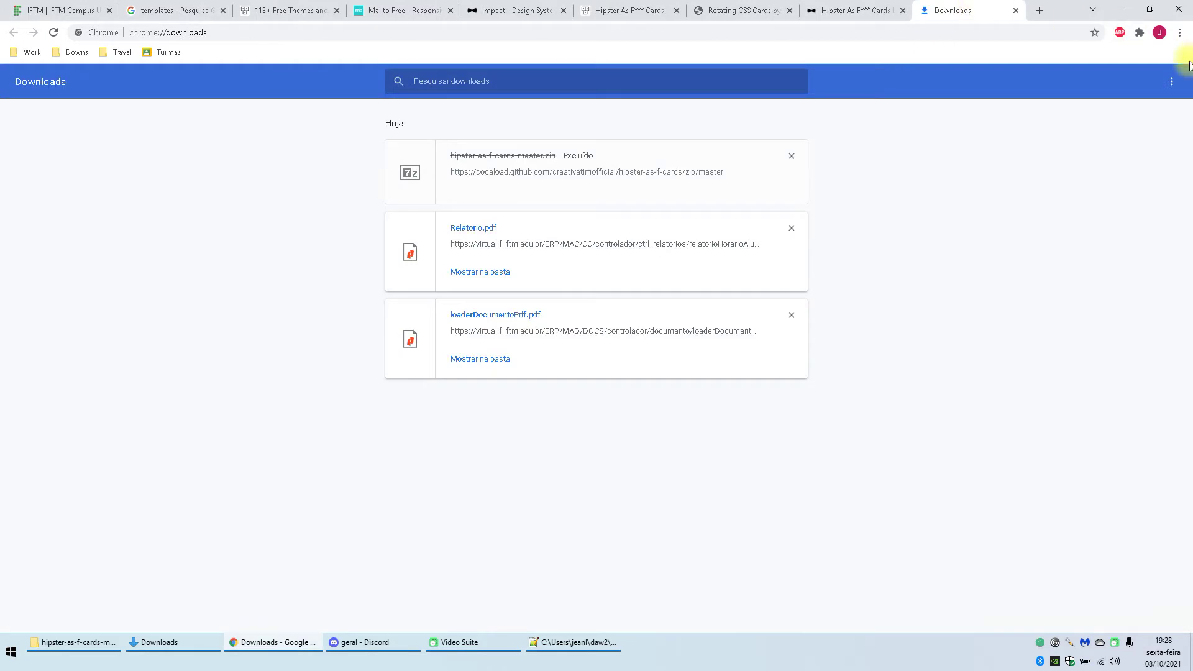
left_click(1172, 81)
left_click(1149, 87)
left_click(1016, 10)
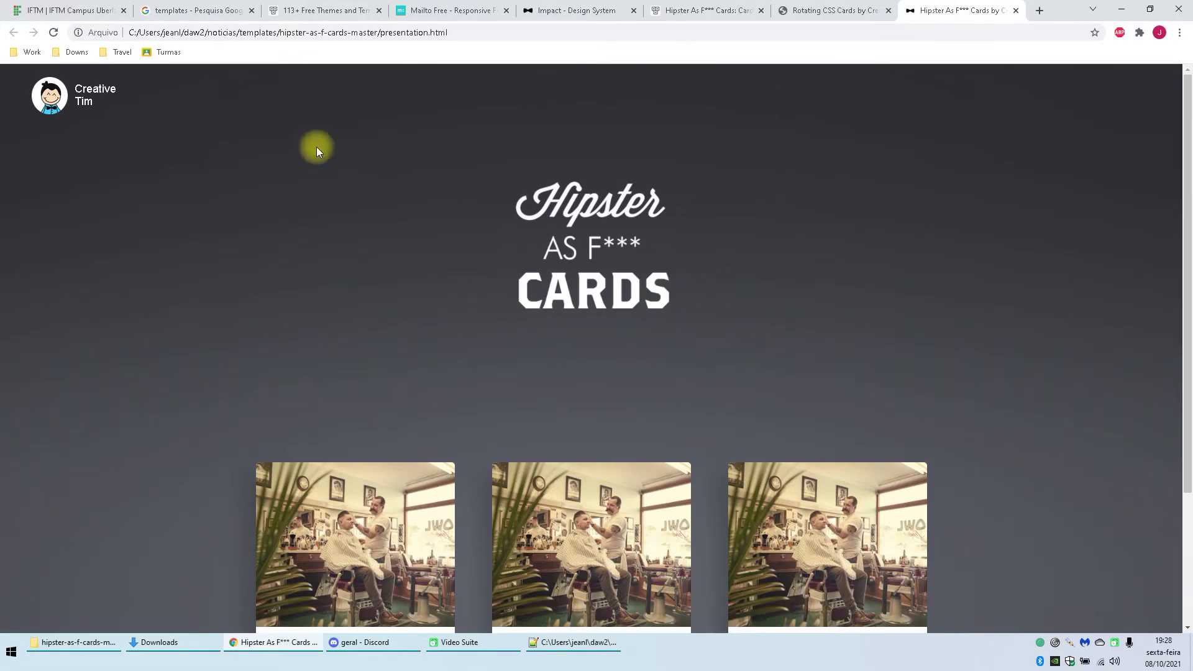
Step: Switch to Notepad++ and examine the container and page-description header markup, comparing it with the rendered page in Chrome
key("alt+Tab")
scroll(676, 252, "up", 20)
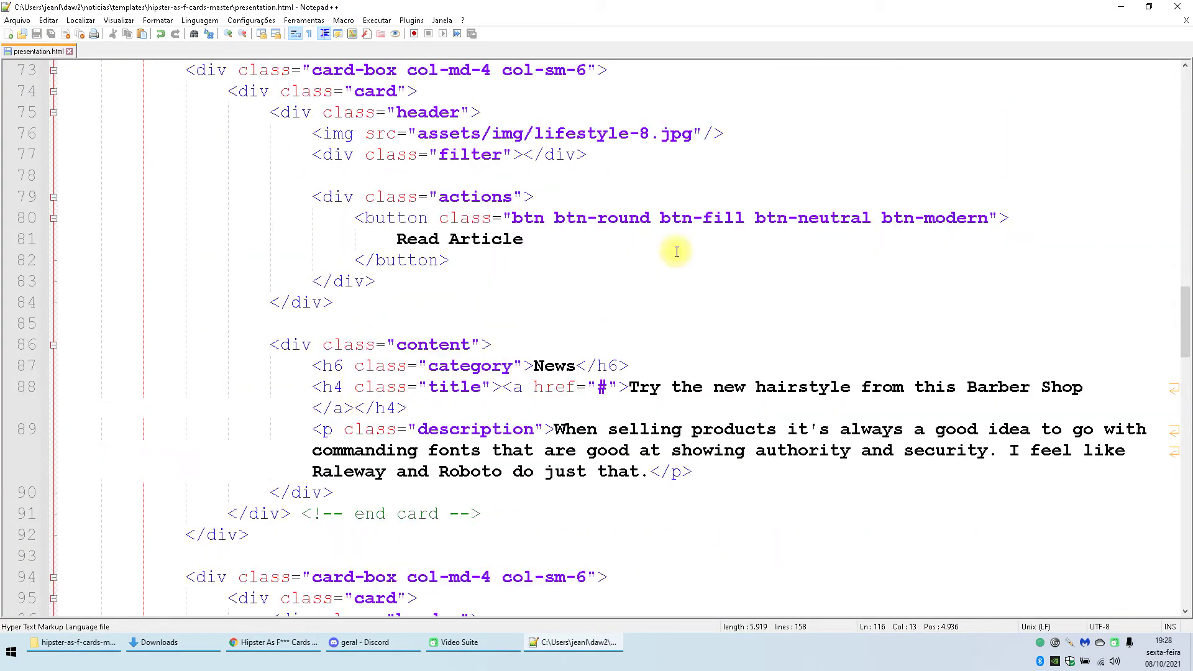
scroll(676, 251, "up", 16)
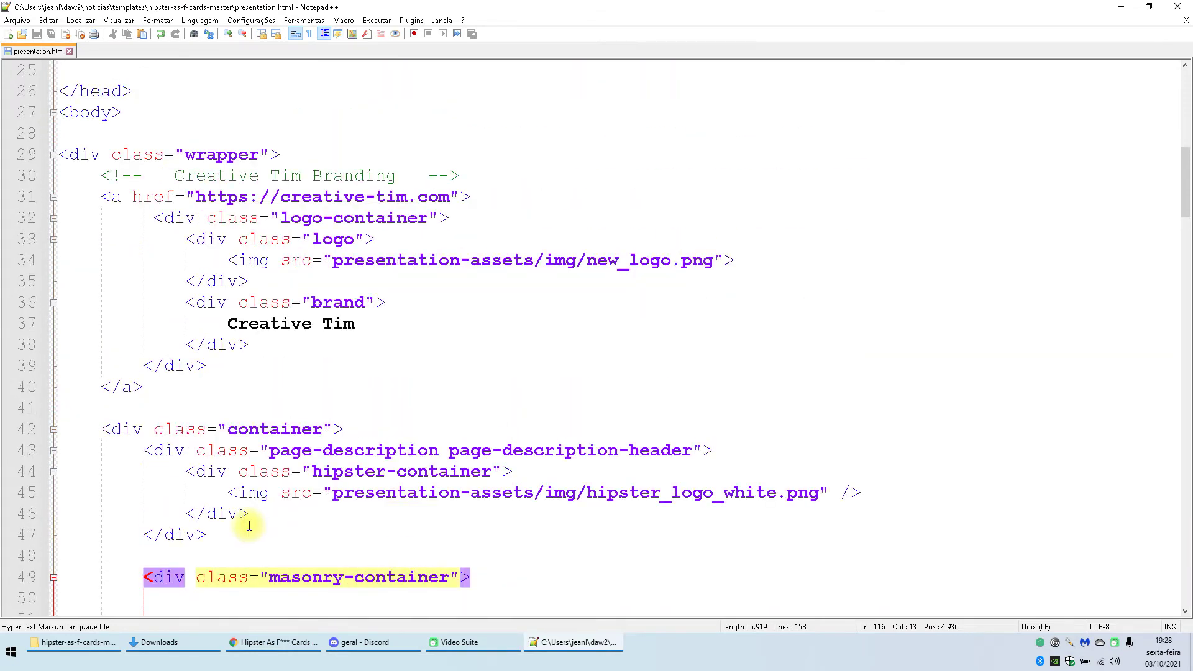
left_click(233, 471)
left_click(568, 451)
left_click(268, 429)
left_click(196, 450)
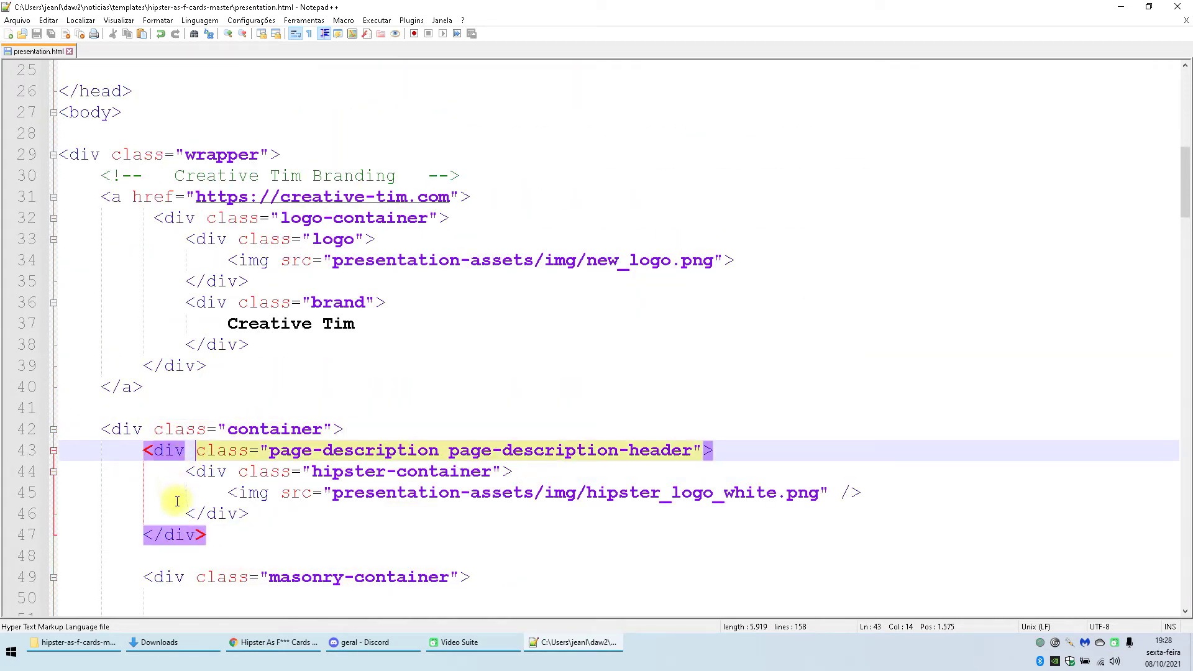
left_click(607, 497)
key("alt+Tab")
scroll(602, 293, "down", 3)
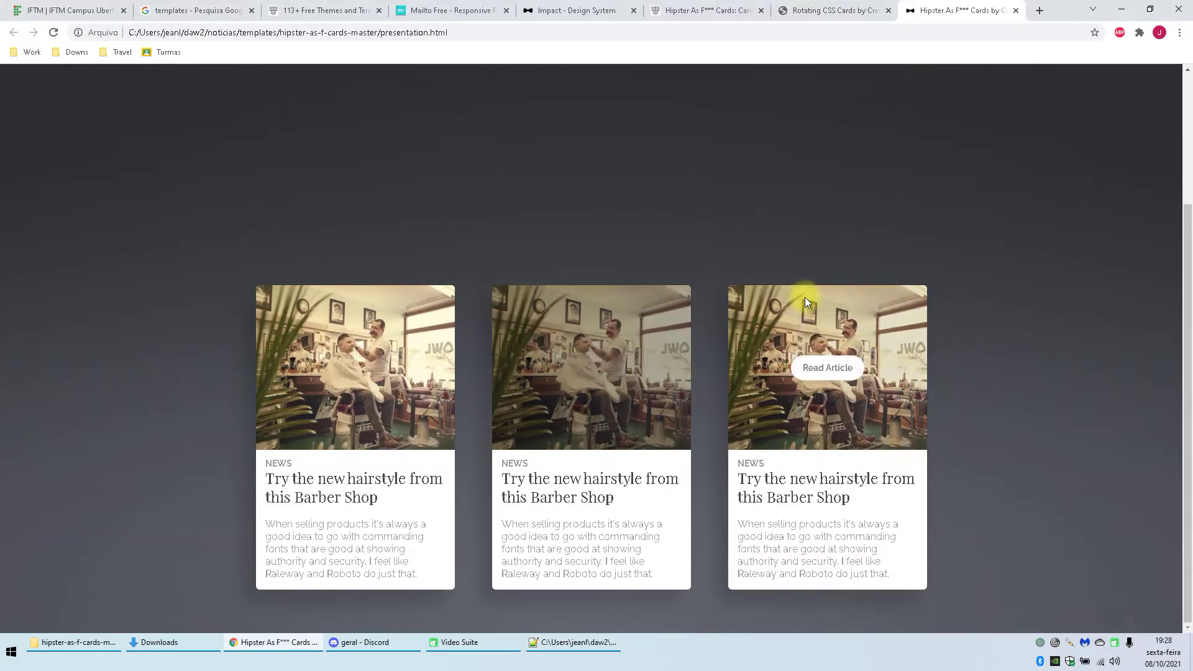
scroll(566, 237, "up", 3)
scroll(606, 266, "down", 3)
scroll(915, 383, "up", 3)
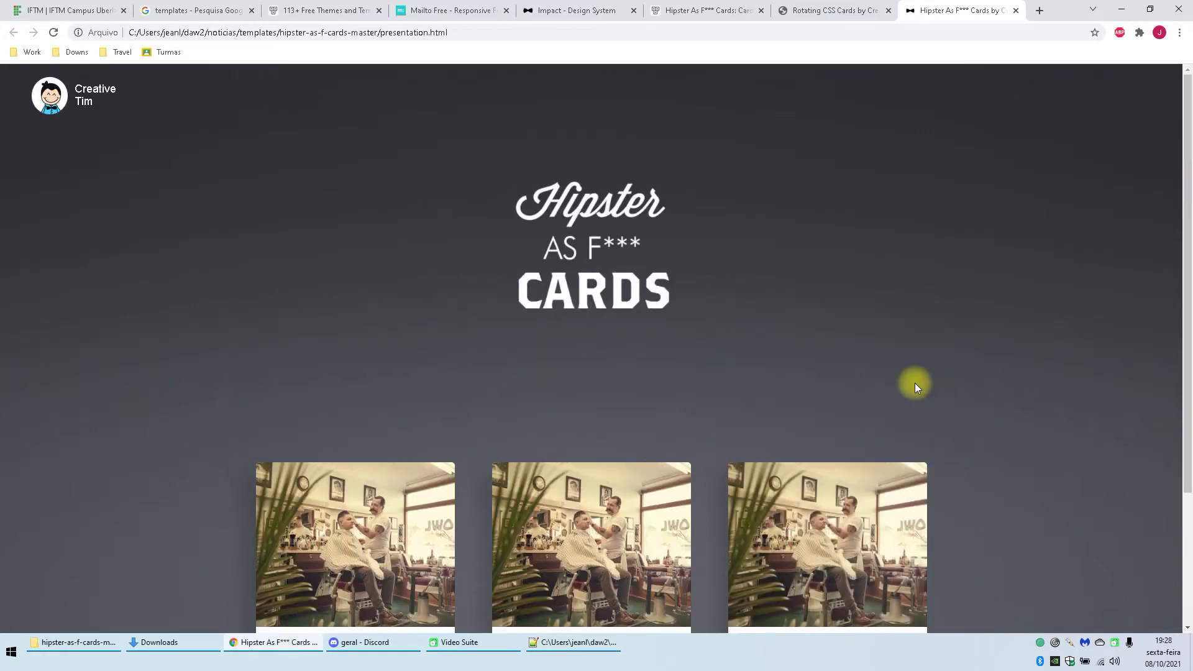
key("alt+Tab")
left_click(942, 505)
left_click_drag(865, 494, 195, 496)
key("Down")
key("Down")
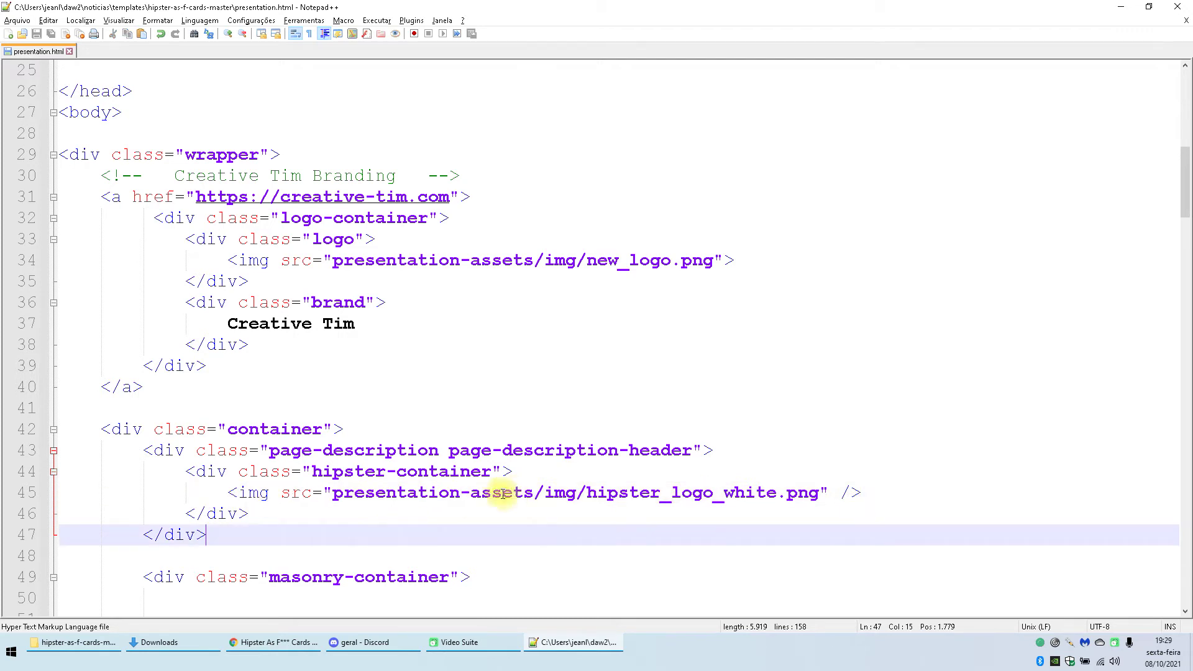
Step: Delete the Creative Tim Branding comment and its whole logo link block, save the file and reload the page in Chrome
left_click(234, 489)
left_click(147, 176)
left_click(112, 195)
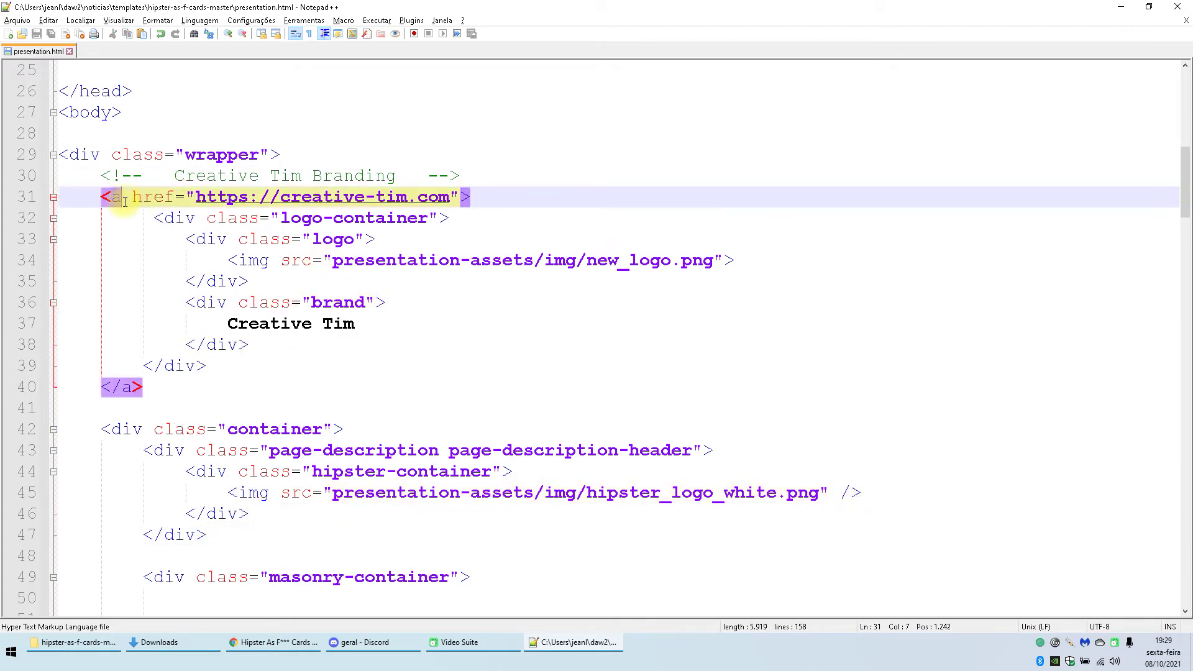
left_click(190, 386)
left_click_drag(190, 386, 6, 180)
key("BackSpace")
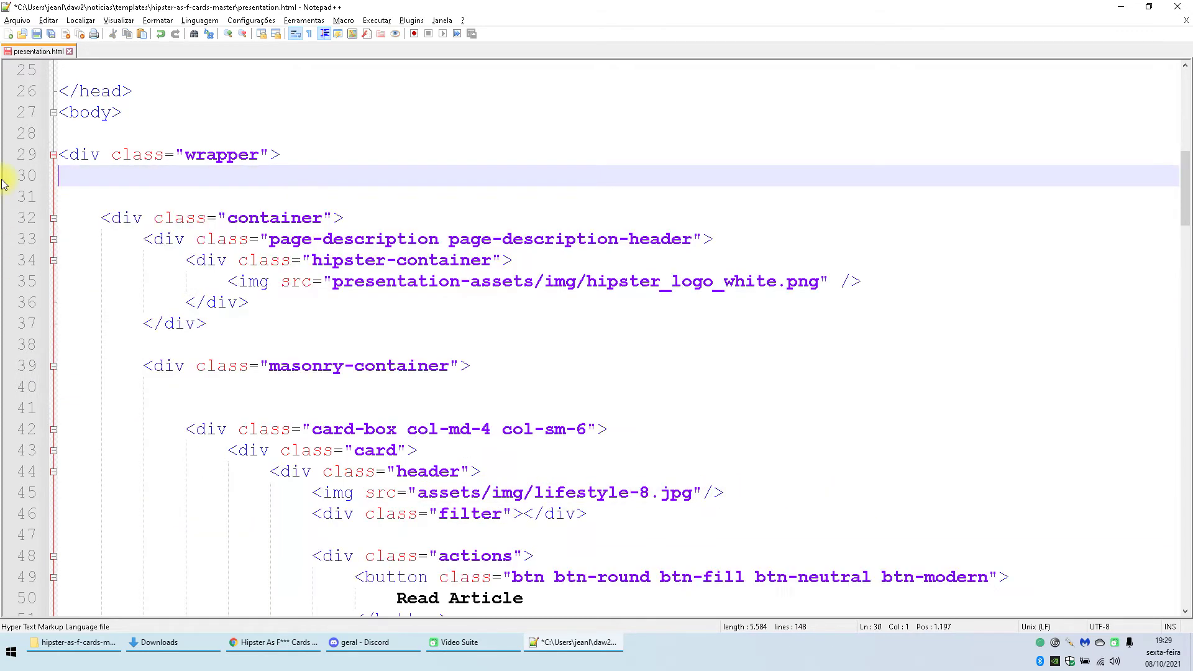
key("BackSpace")
key("ctrl+s")
key("alt+Tab")
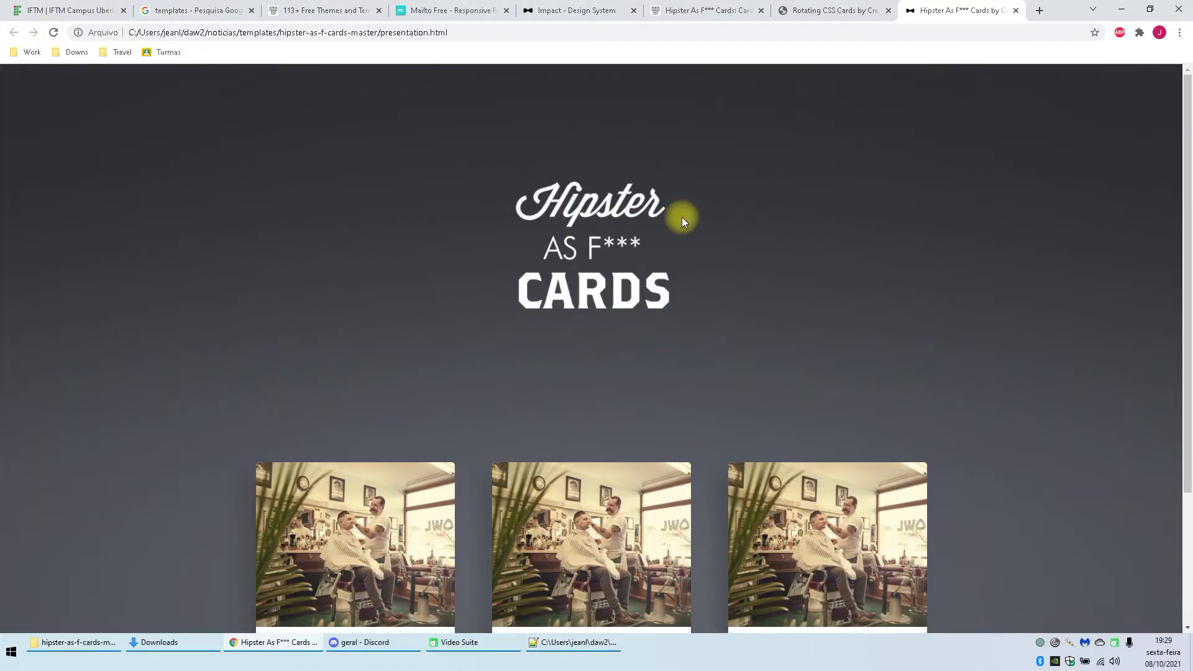
key("F5")
Step: Try removing the page-description header block with the hipster logo in Notepad++, then save and reload the page in Chrome
key("alt+Tab")
left_click(332, 340)
left_click_drag(207, 302, 6, 220)
key("BackSpace")
key("BackSpace")
key("ctrl+s")
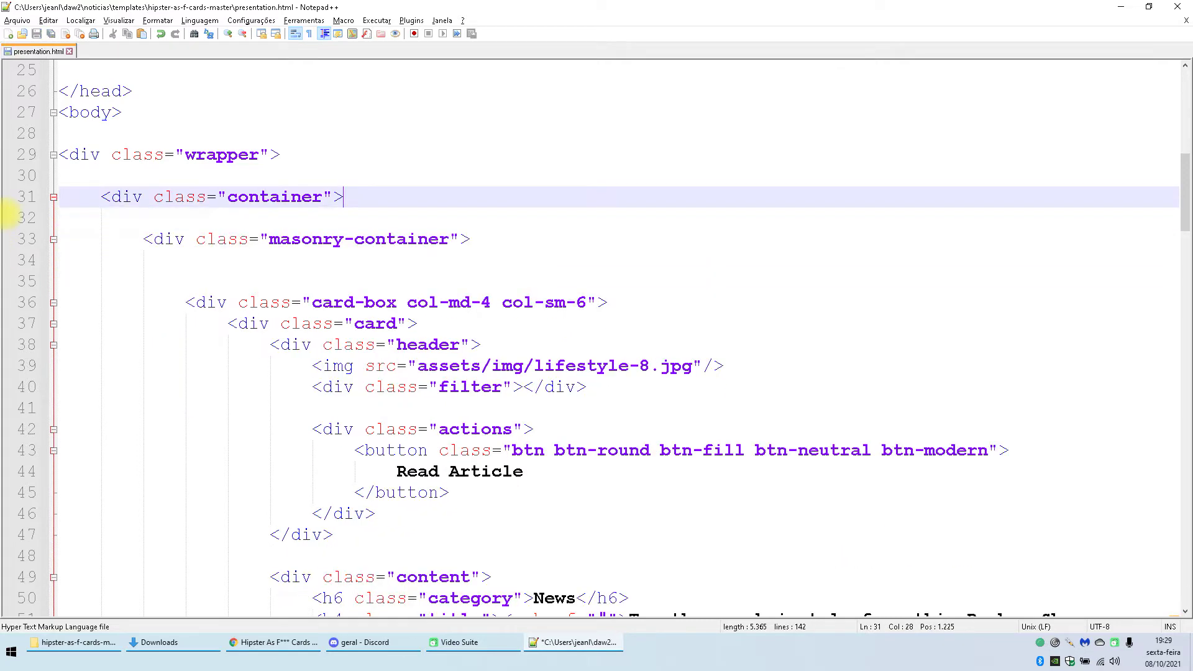
key("alt+Tab")
left_click(54, 34)
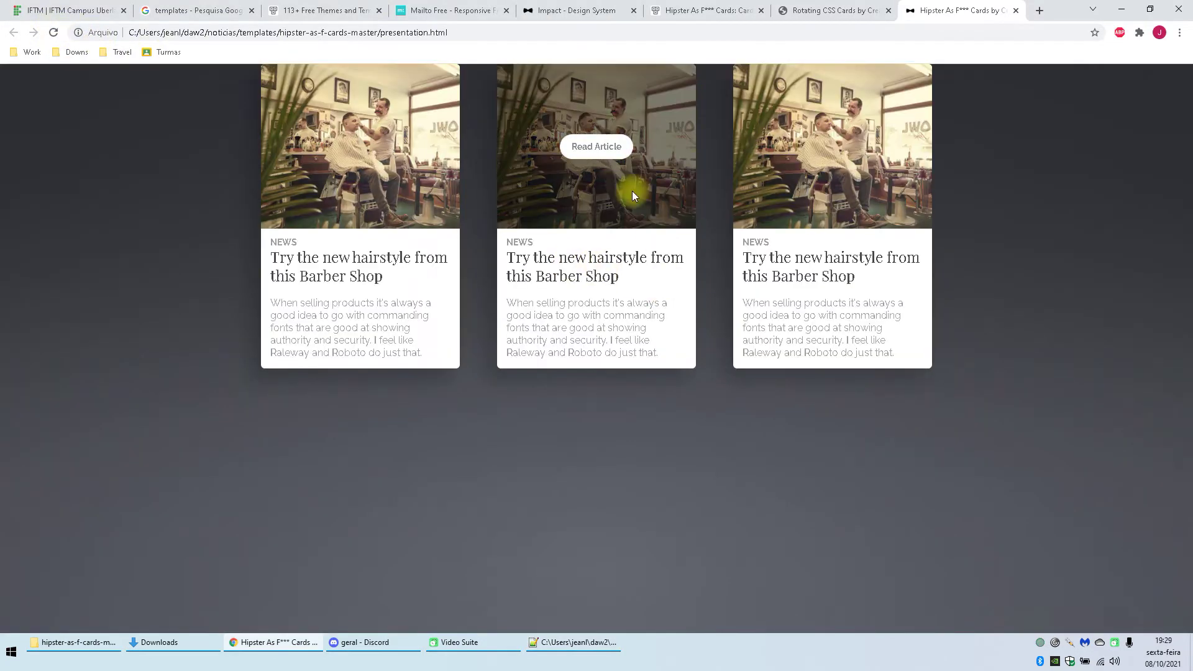
Step: Undo the removal of the page-description header block in Notepad++, save the file and reload the page in Chrome
key("alt+Tab")
key("ctrl+z")
left_click(839, 260)
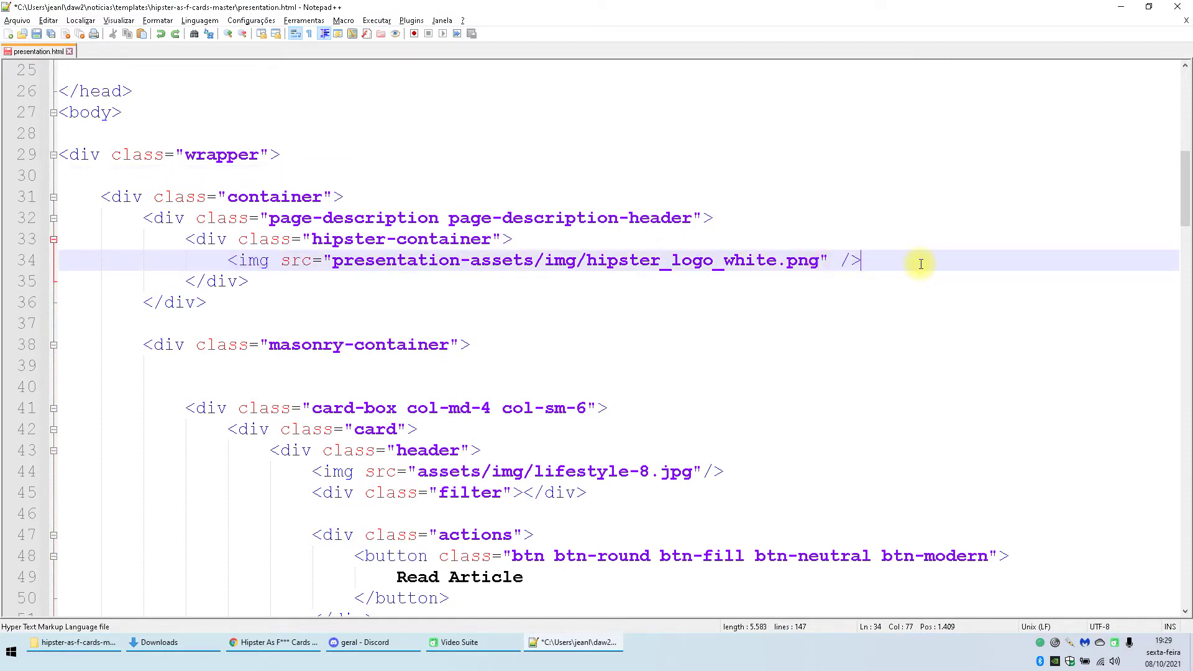
left_click(298, 261)
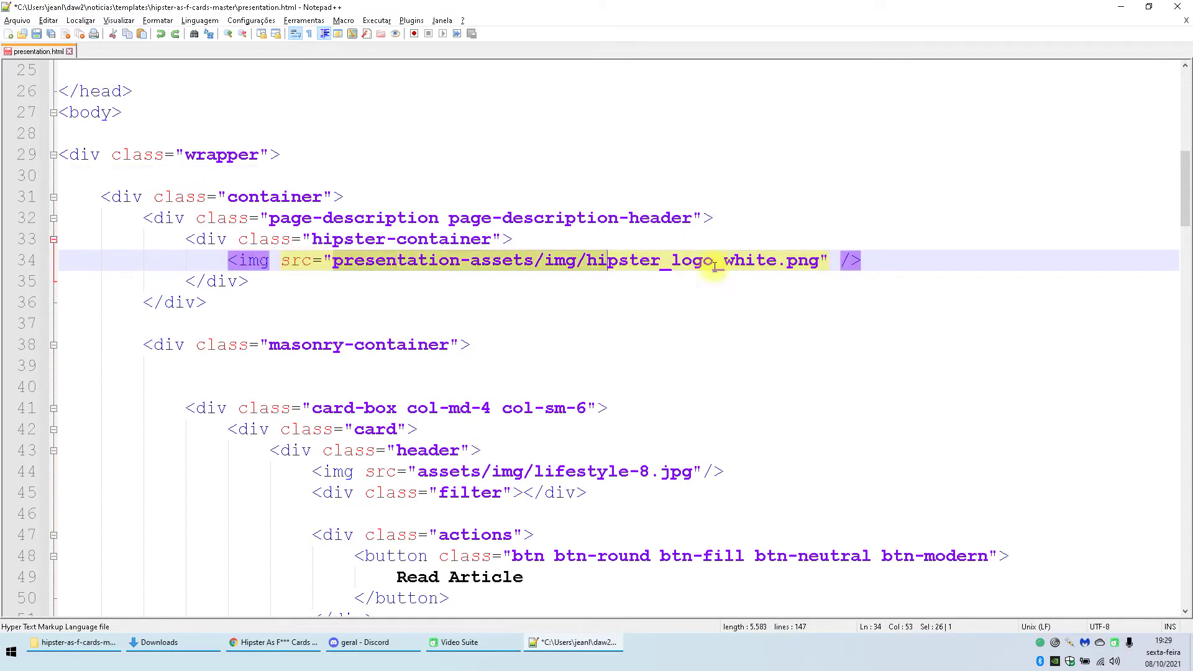
left_click(824, 284)
key("ctrl+s")
key("alt+Tab")
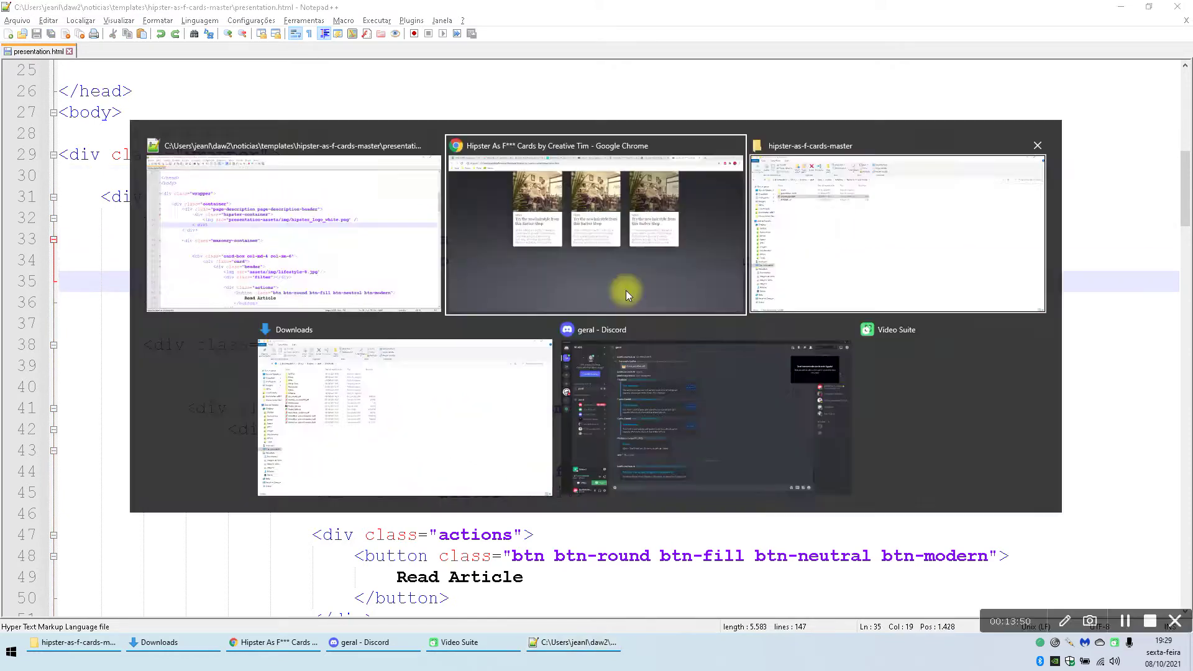
key("F5")
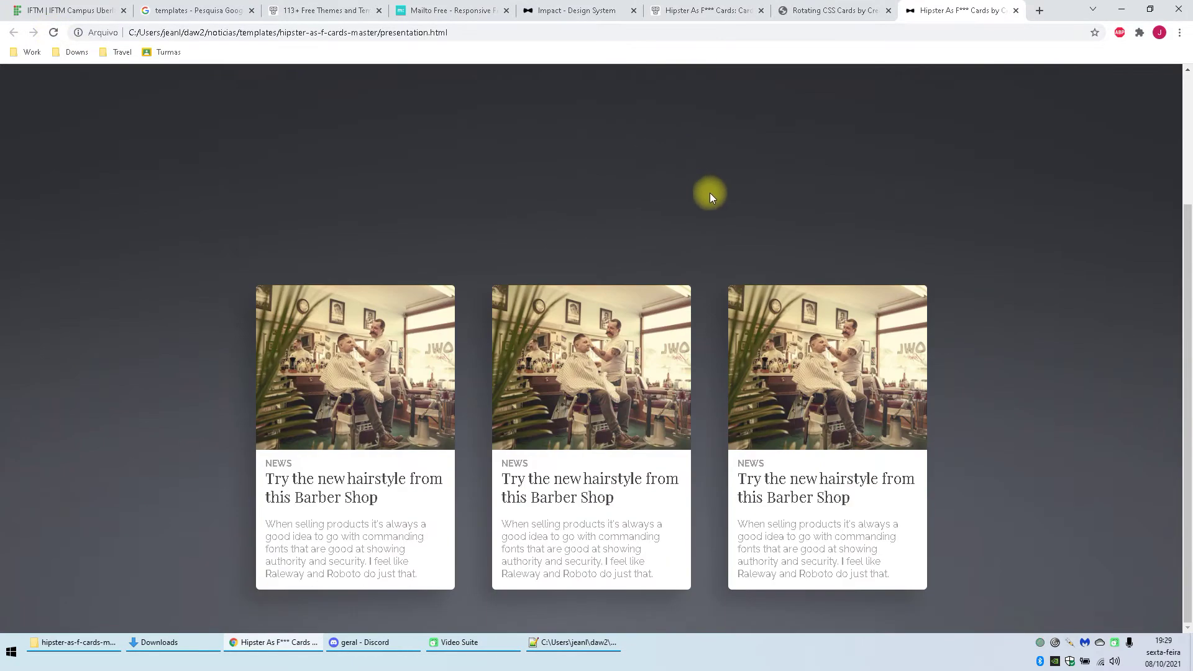
Step: Switch to Notepad++ and copy the first Barber Shop card block from its opening card-box div through its closing div
key("alt+Tab")
scroll(274, 199, "down", 1)
left_click(186, 152)
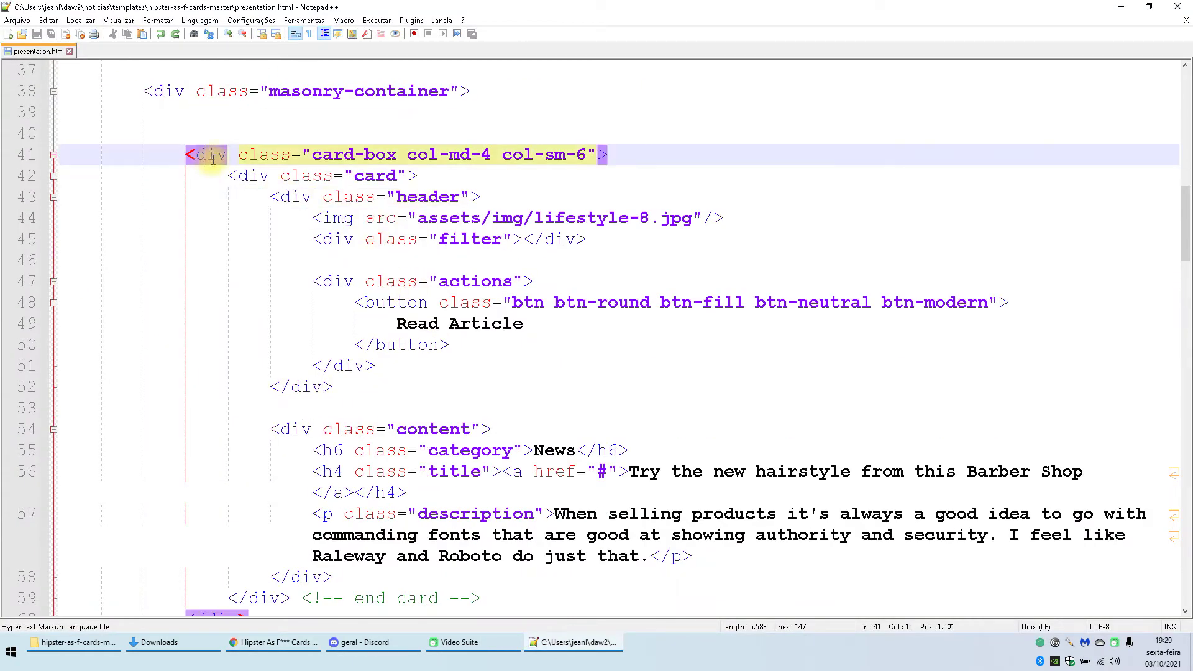
scroll(235, 245, "down", 5)
left_click(241, 303)
left_click_drag(241, 302, 177, 283)
Step: Paste the copied Barber Shop card at the start of the masonry-container div, aligned with the other cards, and save the file
scroll(192, 181, "up", 4)
scroll(177, 282, "up", 3)
left_click(236, 252)
key("Tab")
key("Tab")
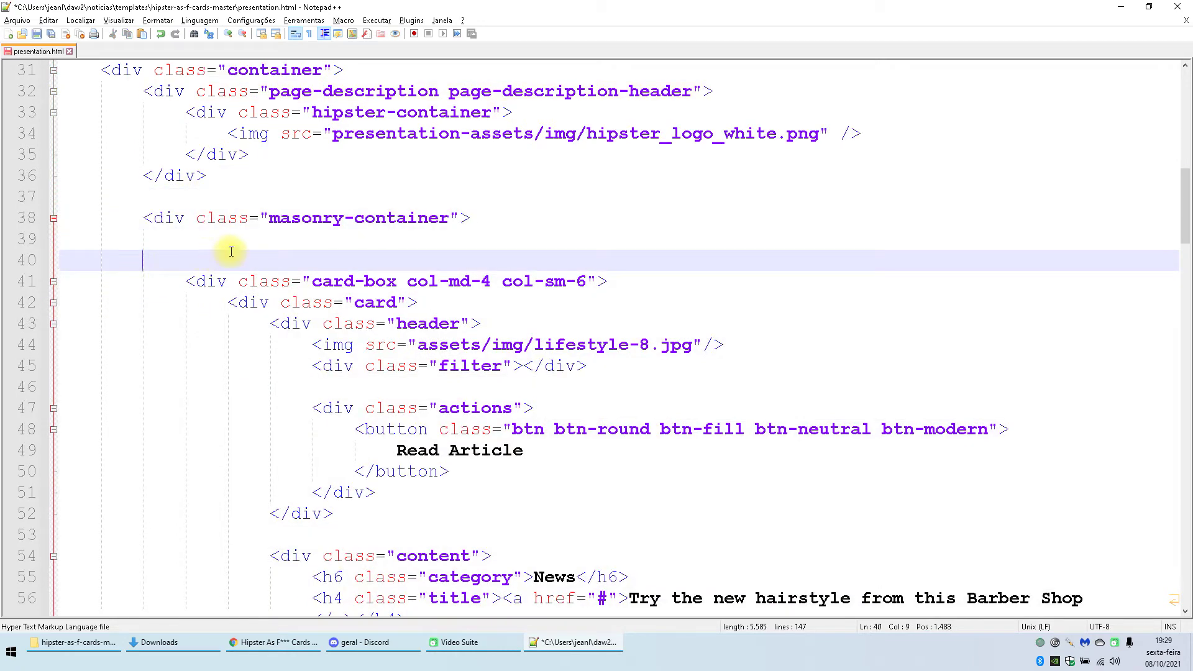
key("ctrl+z")
key("ctrl+z")
key("ctrl+z")
key("ctrl+s")
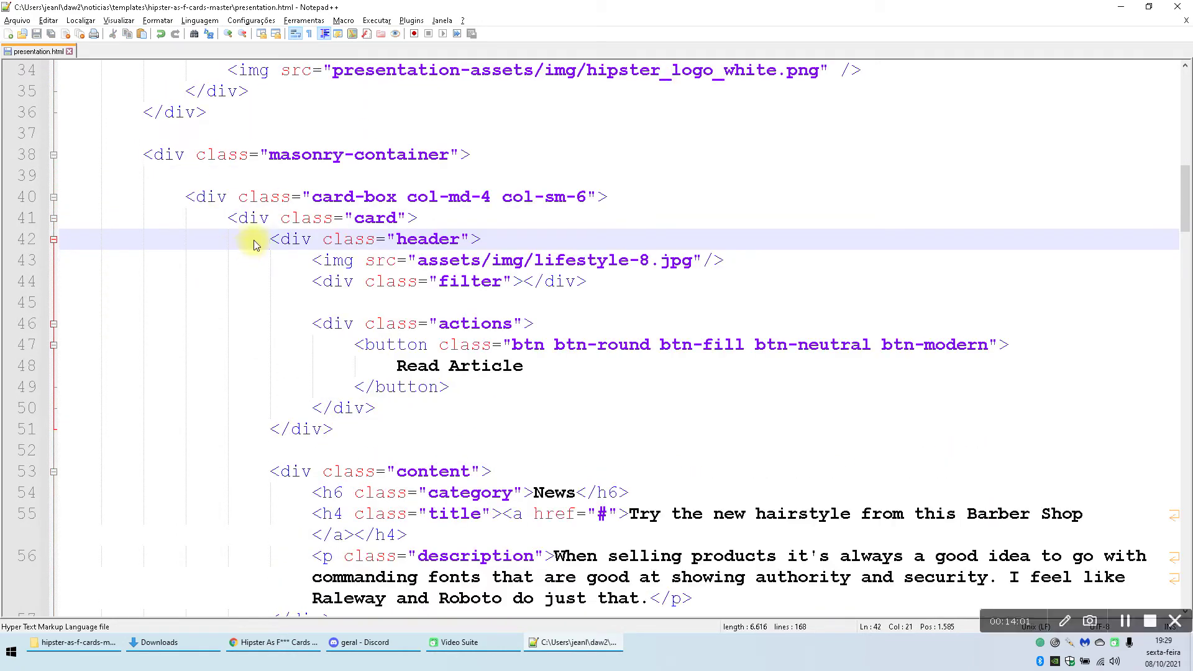
Step: Switch to Chrome, reload the page and look over how the cards are arranged in rows
key("alt+Tab")
key("F5")
scroll(358, 449, "down", 8)
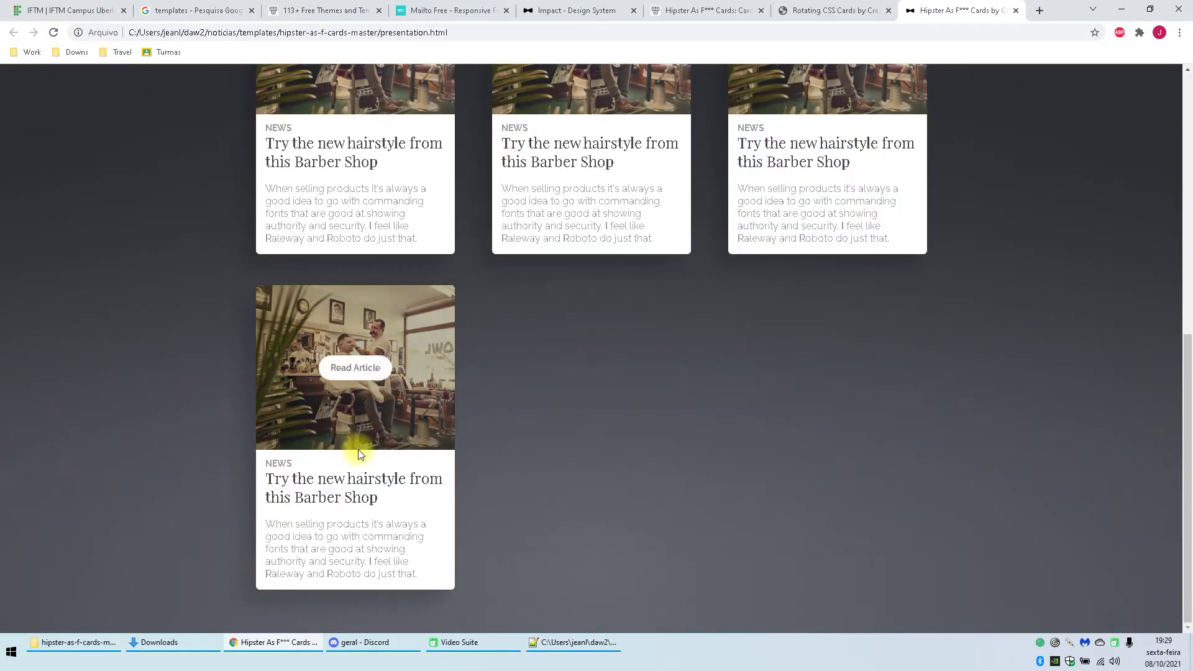
scroll(695, 328, "up", 2)
scroll(699, 336, "up", 2)
scroll(689, 373, "up", 4)
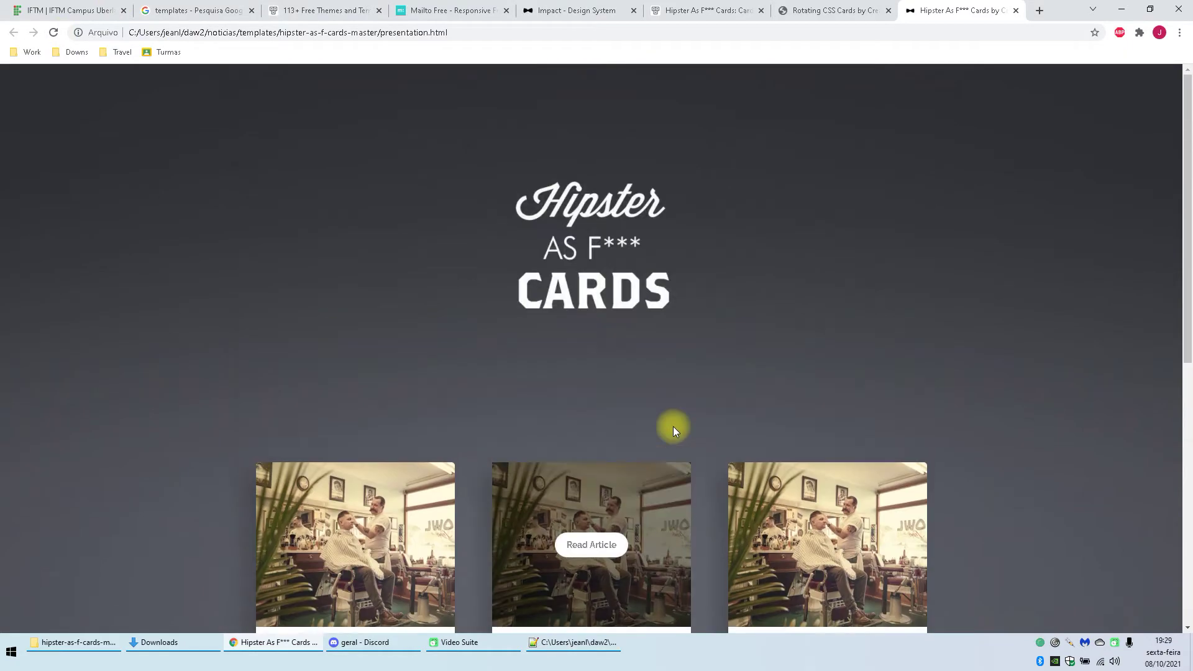
Step: Return to Notepad++ and examine the first card-box block inside masonry-container, from its opening div to its closing div
left_click(553, 644)
scroll(372, 386, "up", 3)
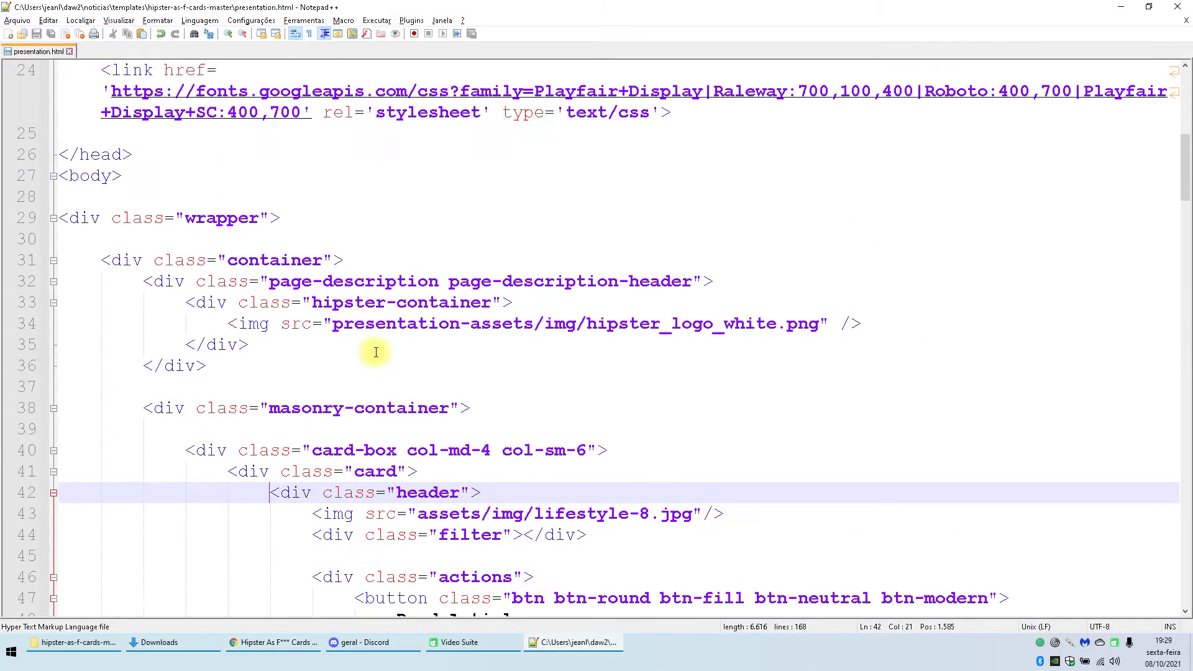
left_click(233, 450)
scroll(241, 363, "down", 3)
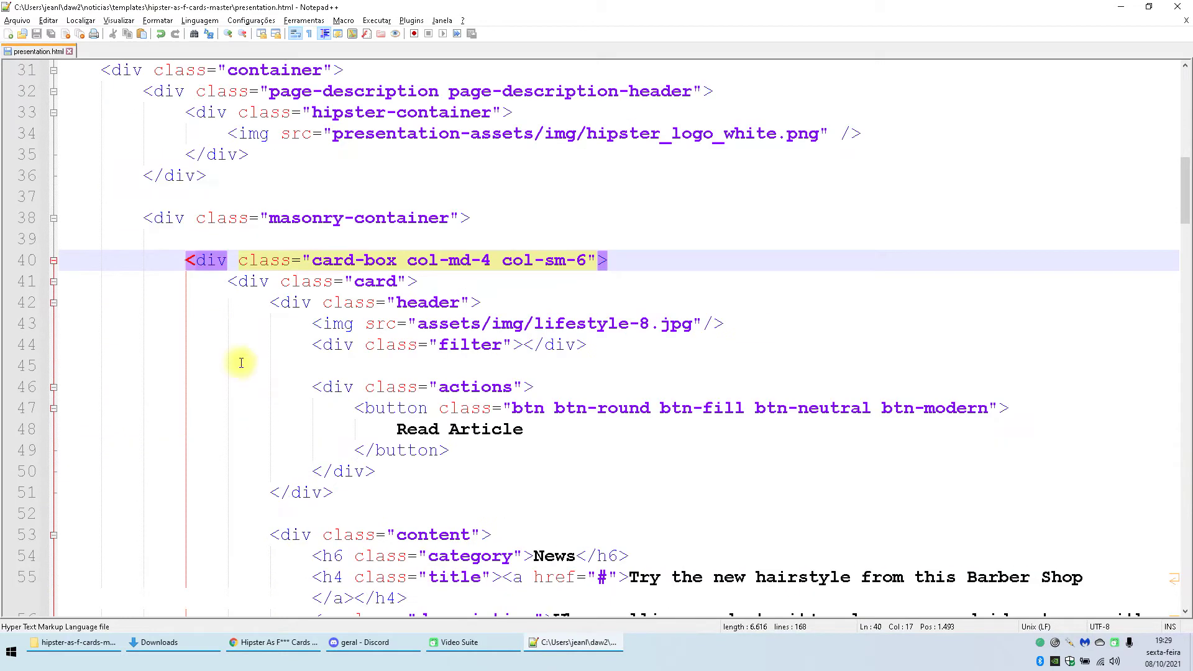
left_click(221, 255)
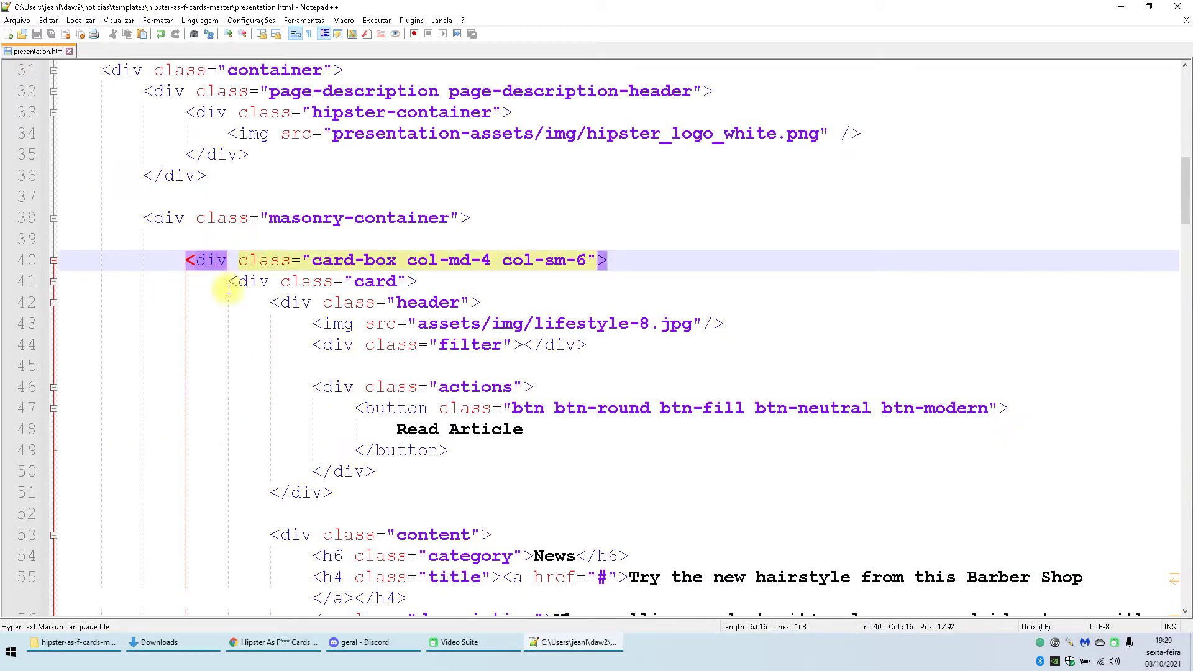
scroll(221, 255, "down", 3)
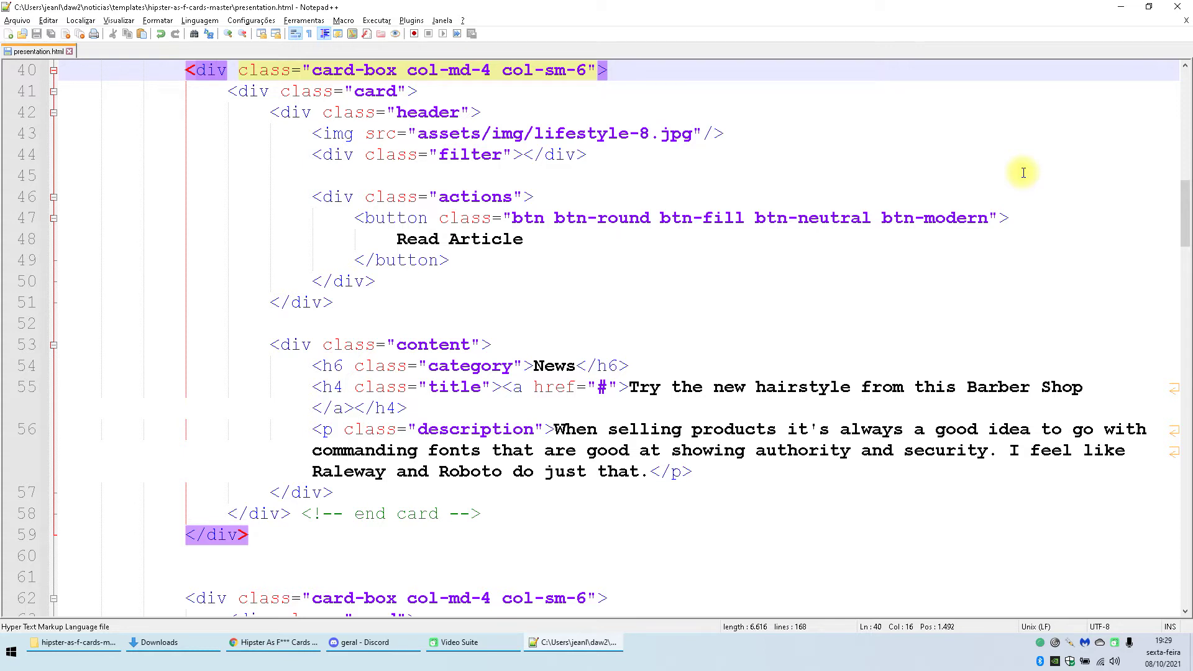
Step: Examine the first card's variable parts in the card-box block: image source, Read Article button text, category, title and description
left_click_drag(697, 131, 422, 135)
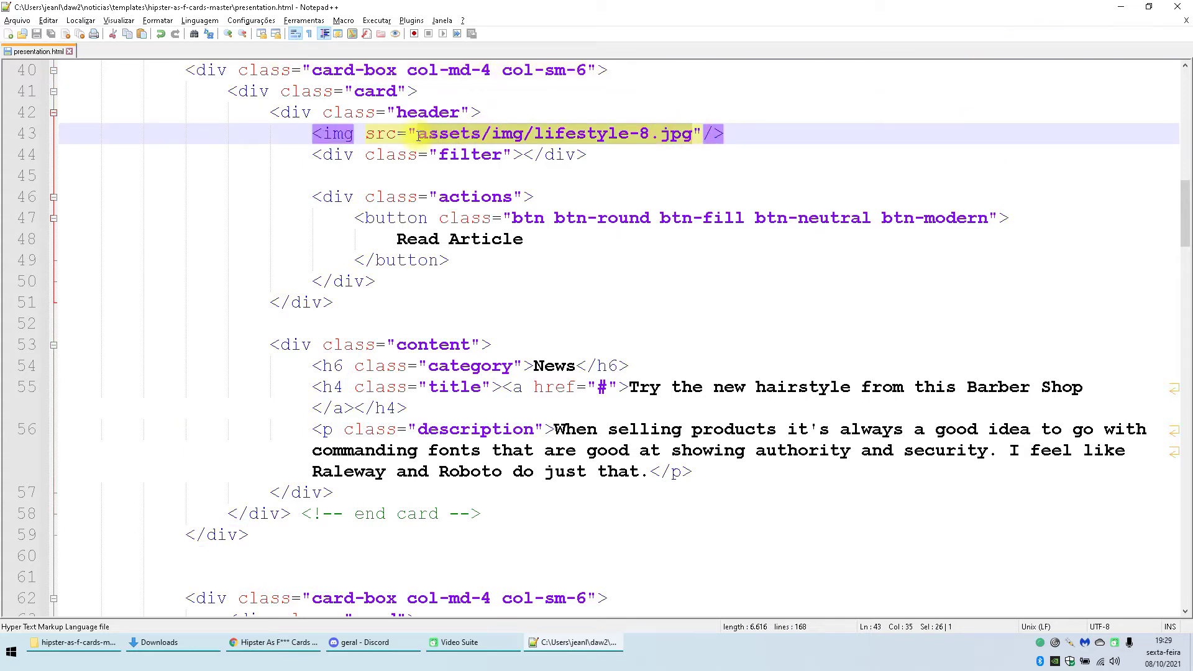
left_click_drag(594, 244, 416, 244)
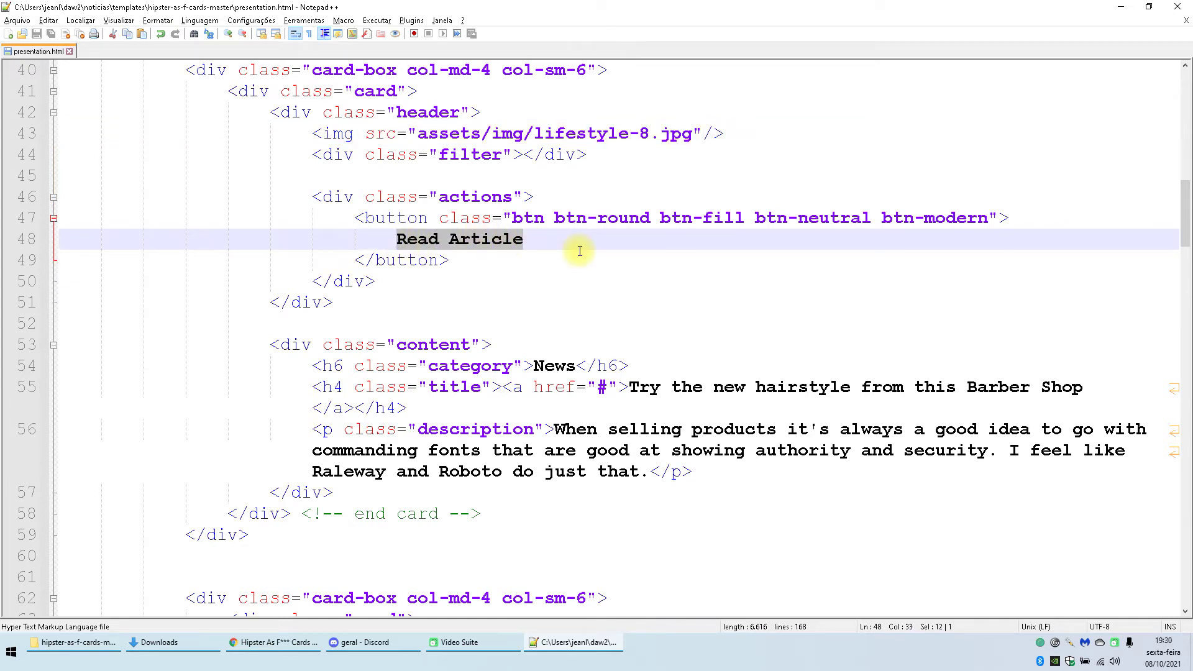
scroll(711, 253, "down", 4)
scroll(562, 186, "up", 3)
left_click(546, 302)
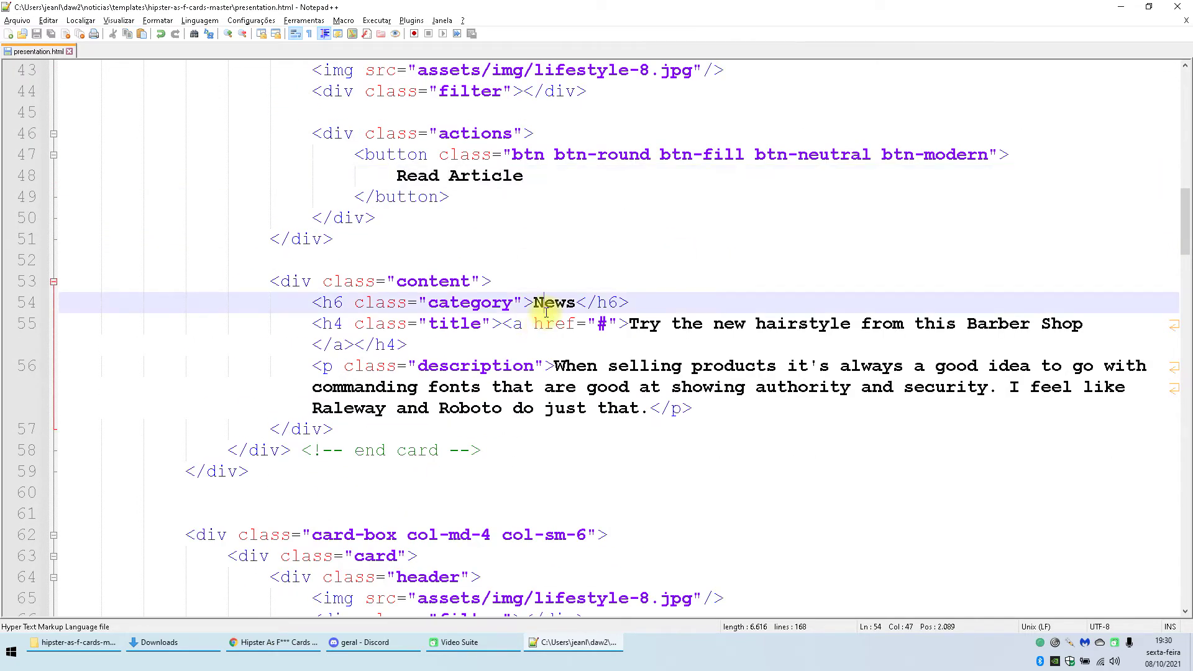
left_click(654, 334)
left_click(688, 367)
scroll(522, 407, "up", 7)
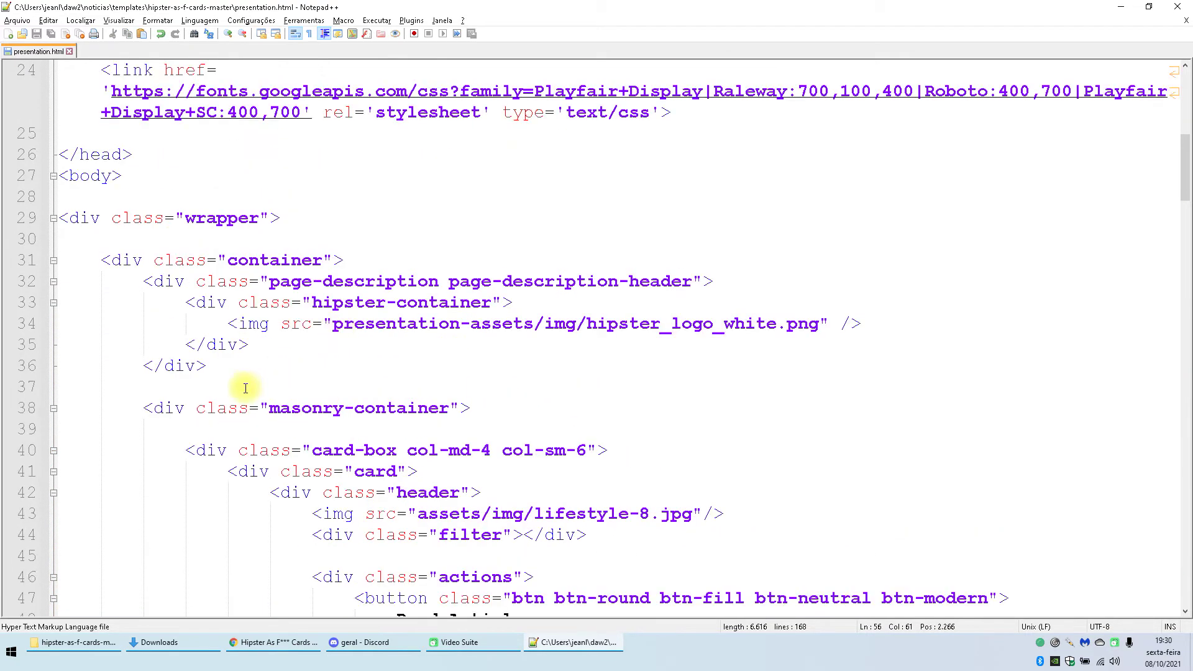
left_click(205, 456)
scroll(400, 343, "down", 8)
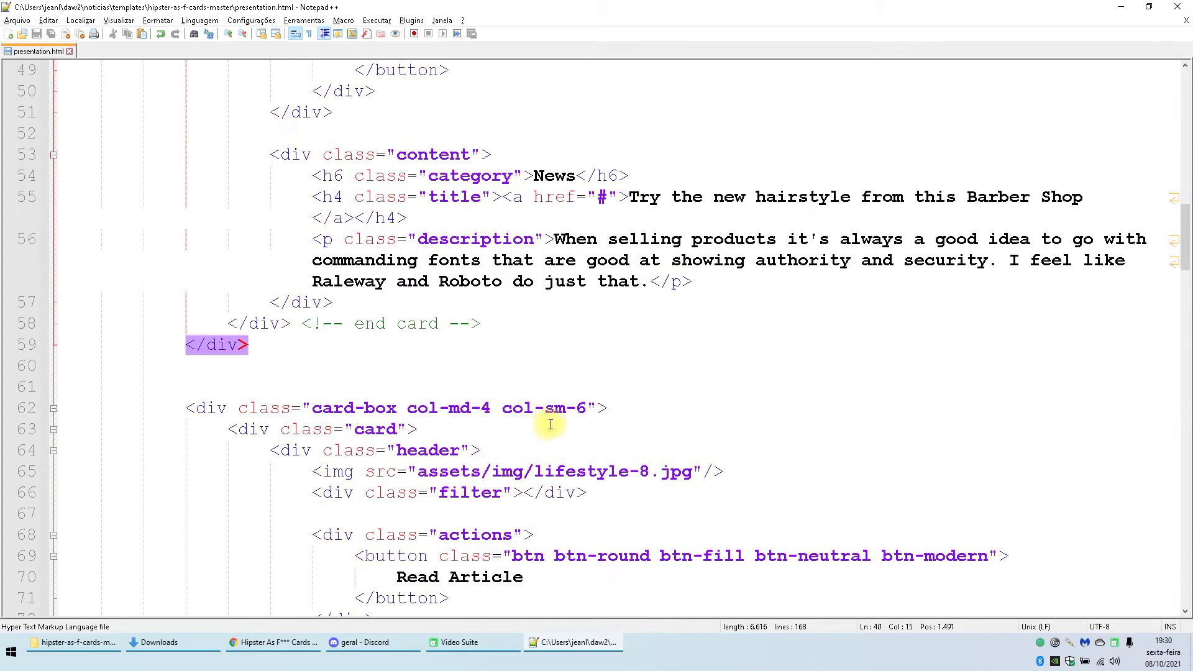
scroll(604, 423, "up", 2)
Step: Review the bootstrap, hipster_cards and demo.css stylesheet links in the page's head section
scroll(606, 439, "up", 14)
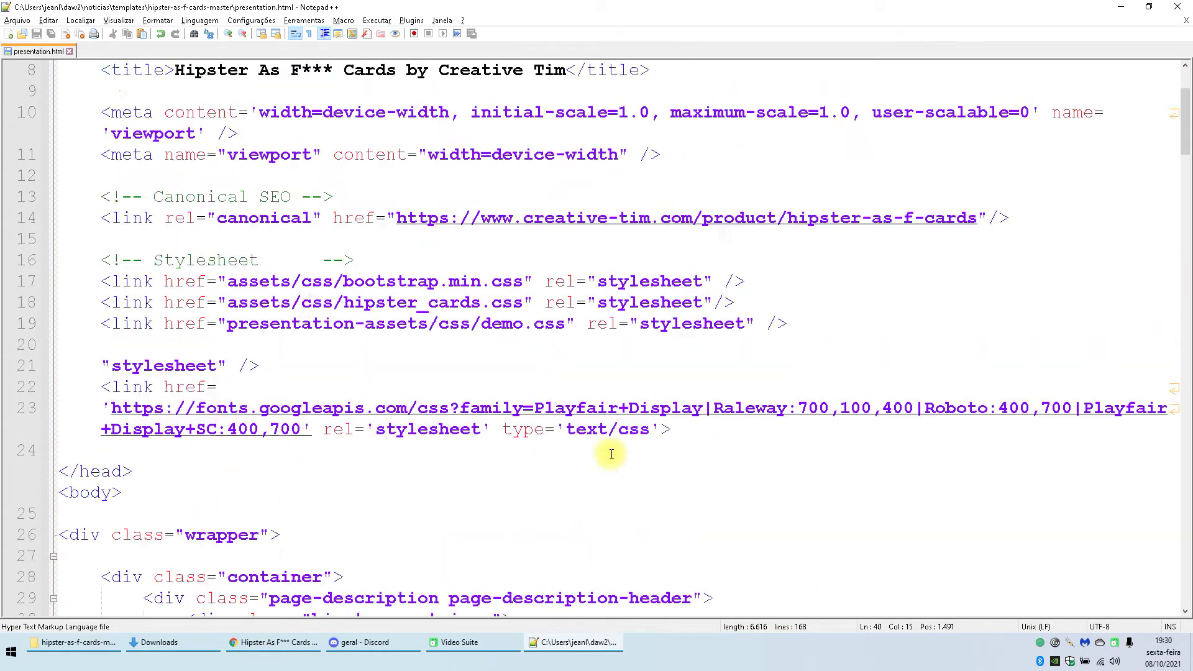
scroll(828, 354, "down", 3)
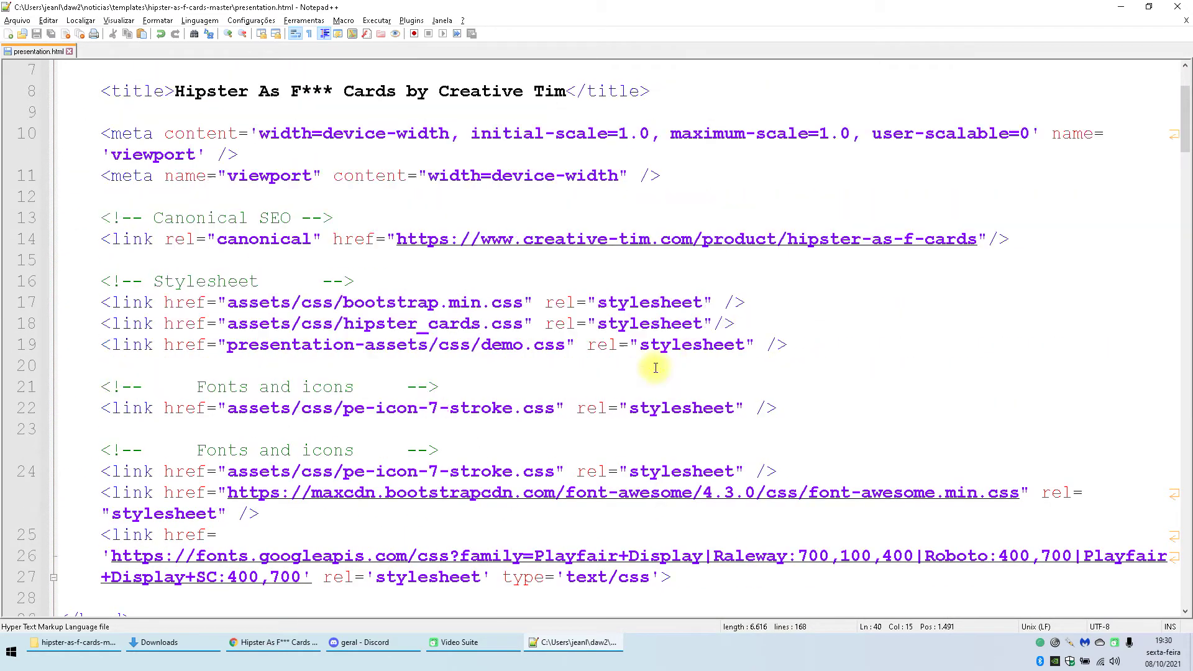
double_click(396, 242)
left_click(382, 261)
double_click(380, 283)
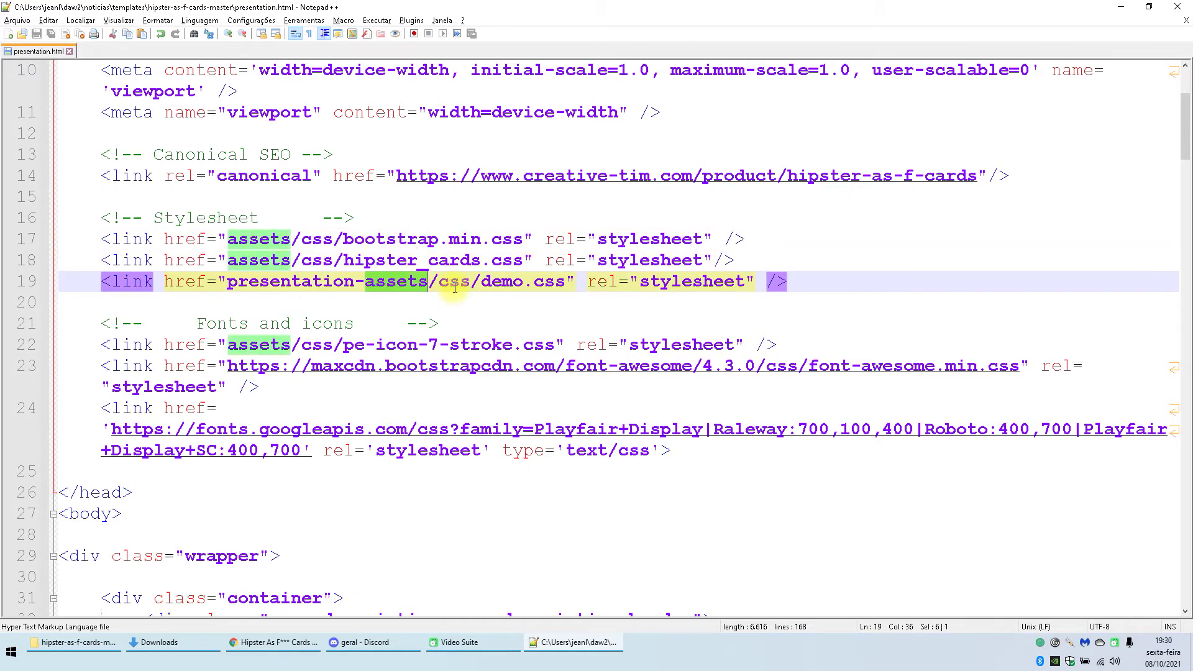
left_click(532, 281)
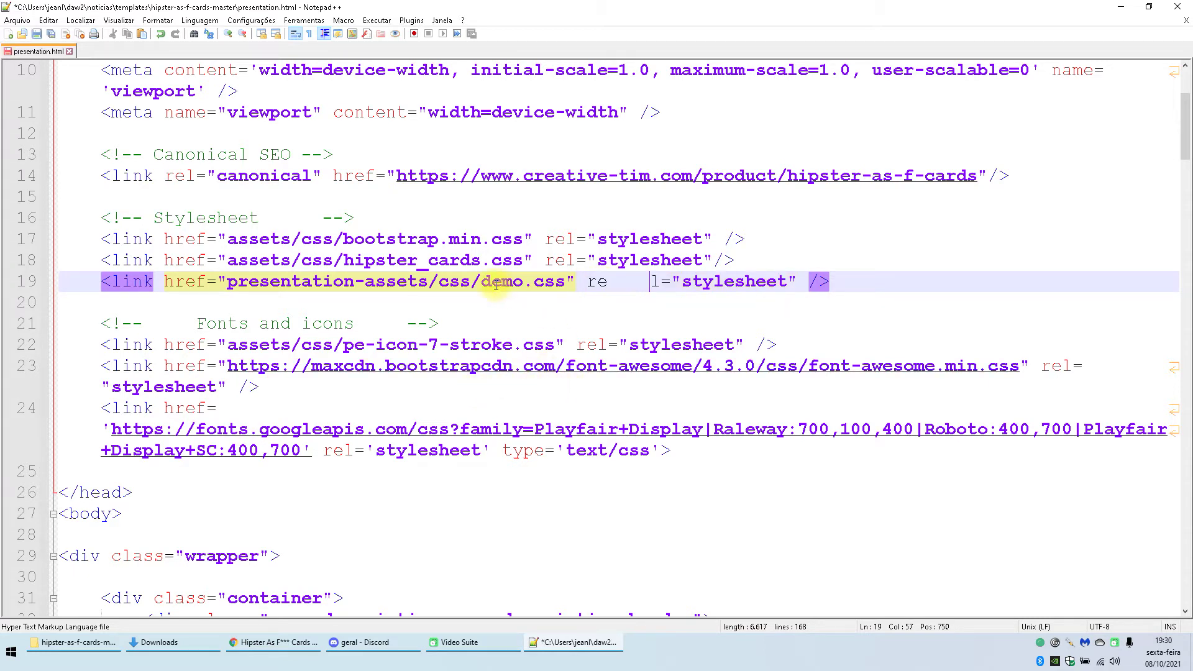
Step: Switch to Chrome and look over the cards page from the header logo down through the cards
key("alt+Tab")
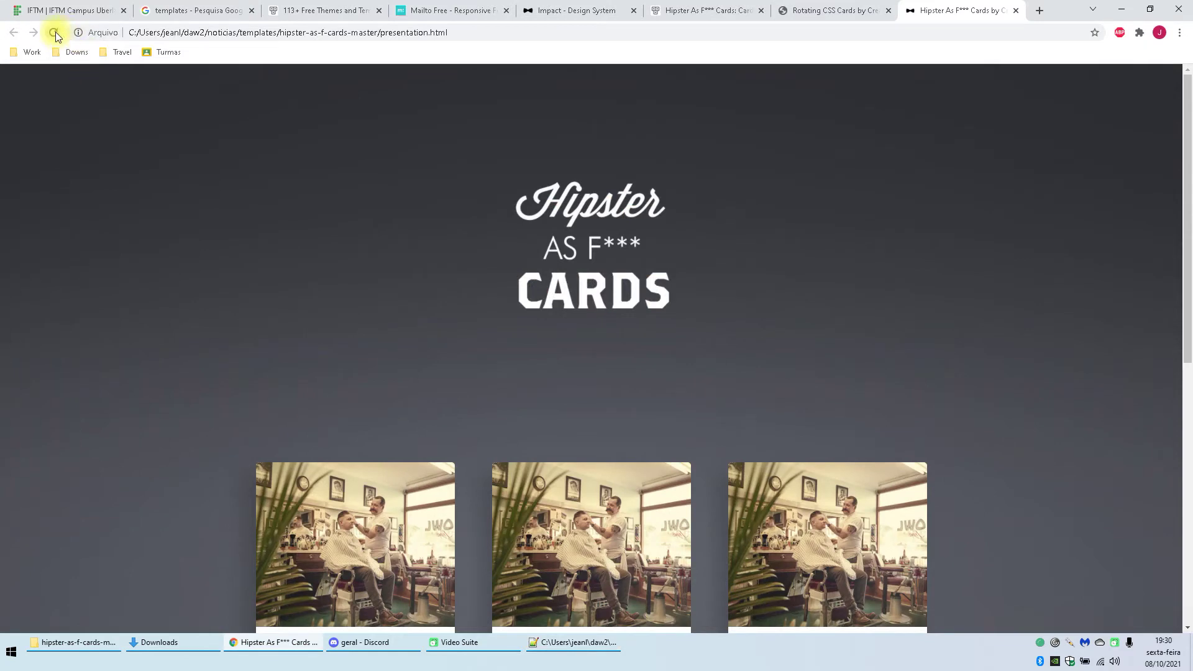
scroll(836, 192, "down", 3)
scroll(736, 263, "up", 3)
scroll(536, 226, "down", 6)
scroll(774, 345, "up", 6)
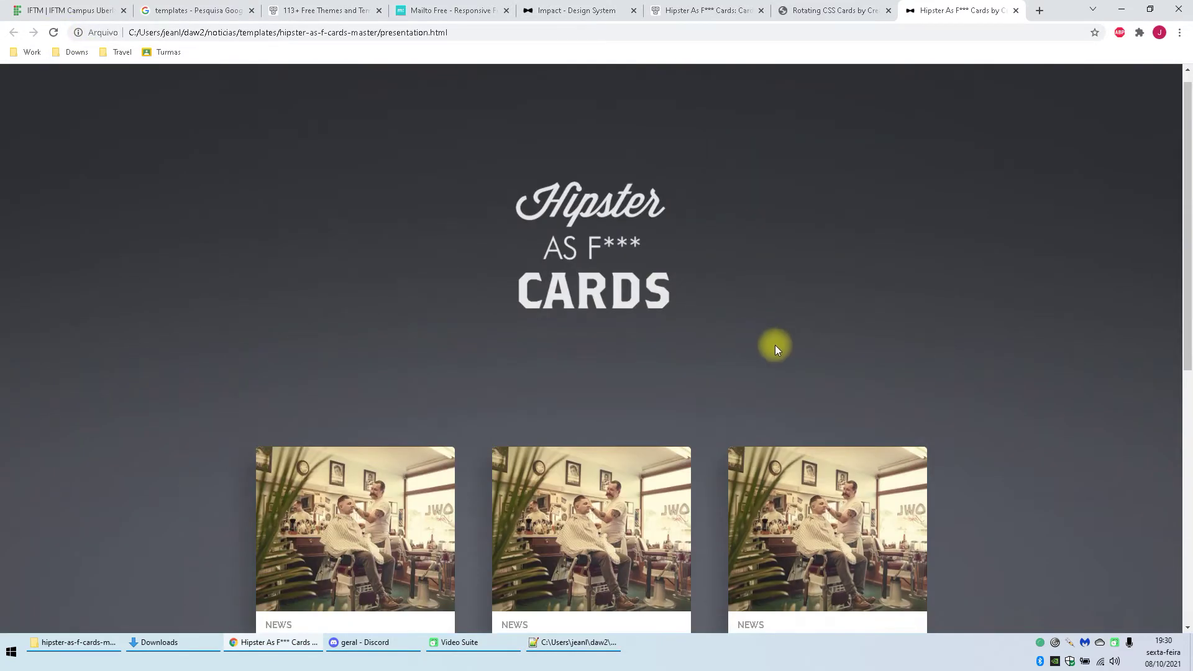
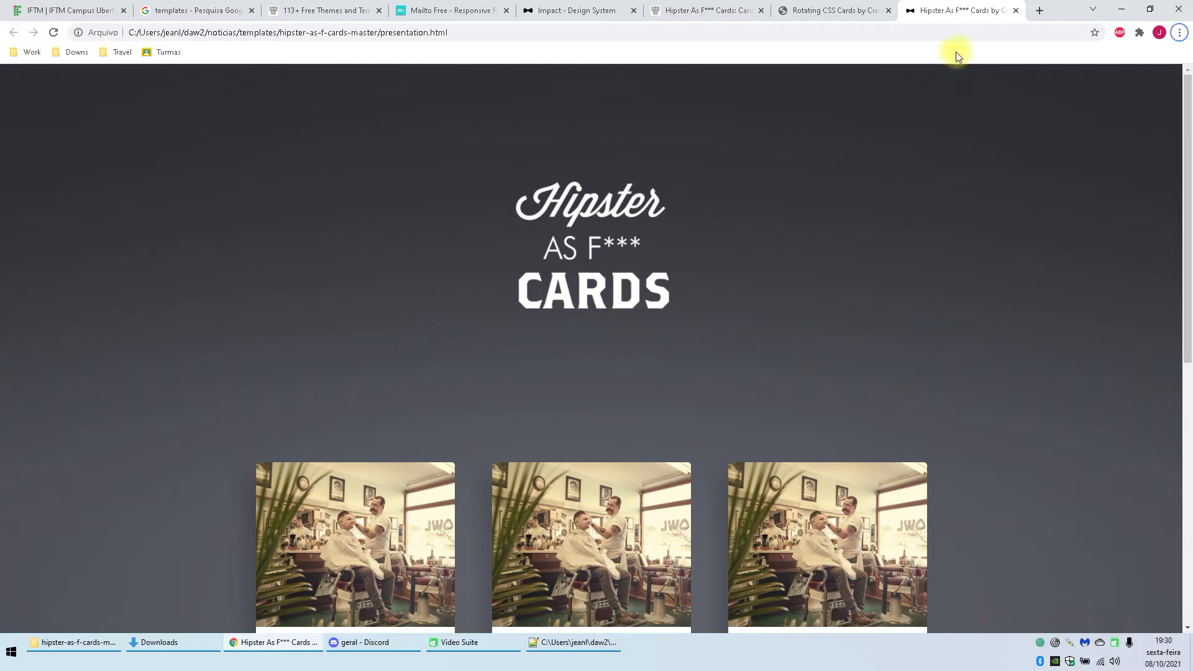
Step: Search Google Images for "blog" in a new tab and browse the results for a header image
left_click(1035, 8)
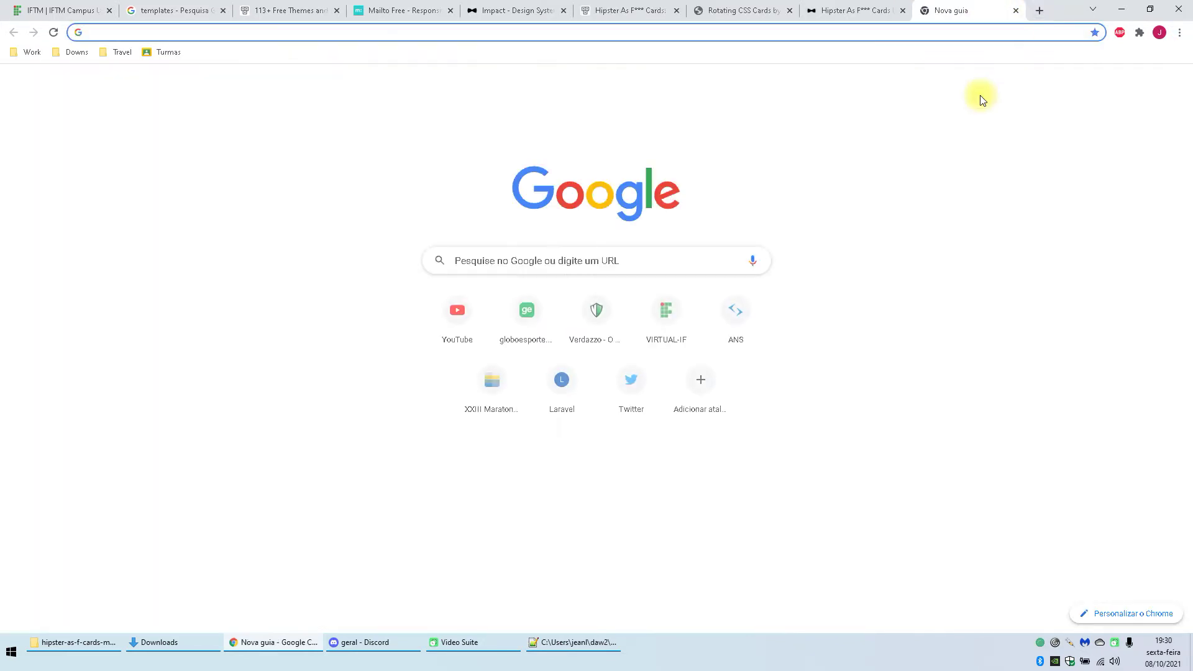
type("blog")
key("Return")
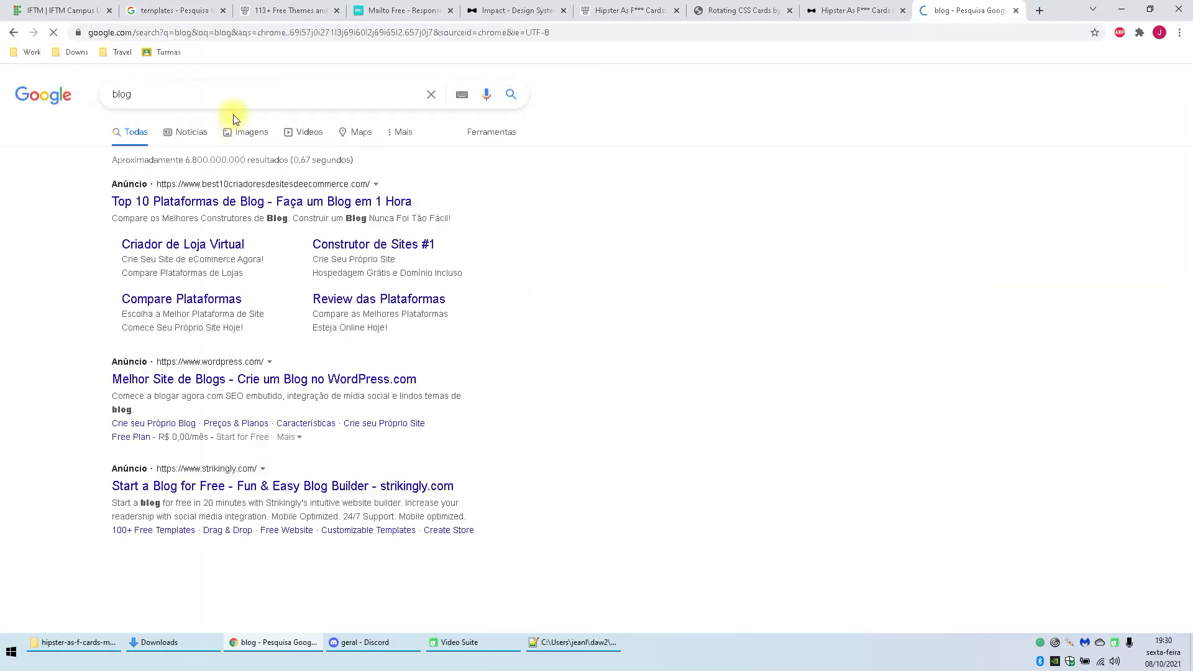
left_click(258, 142)
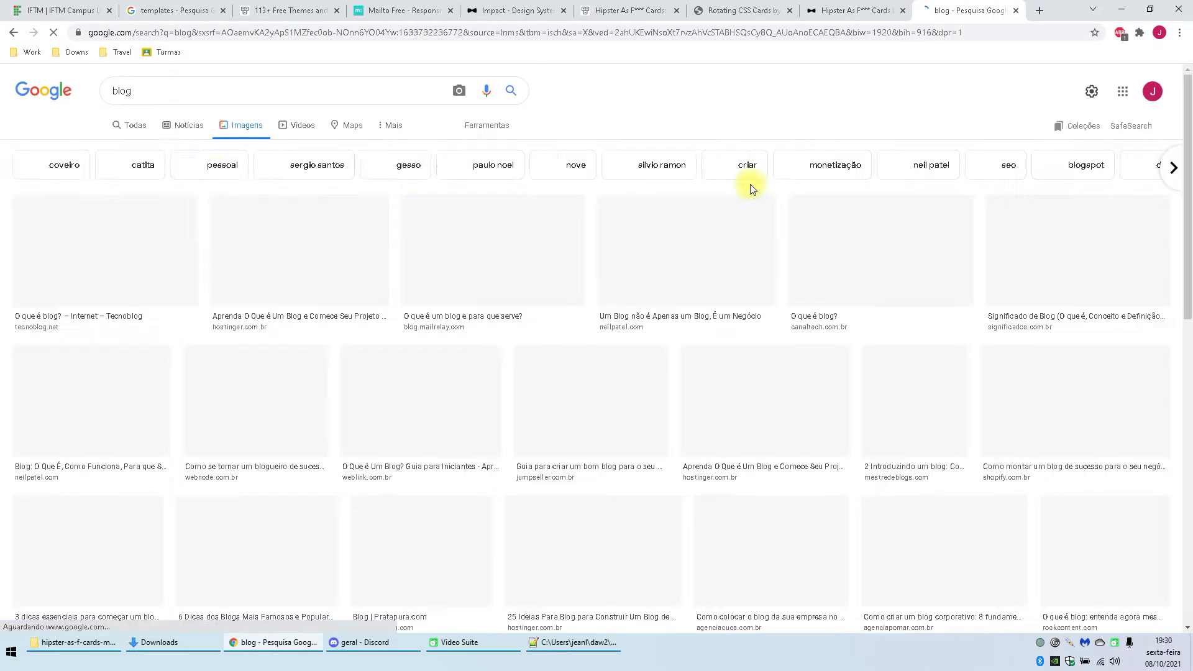
scroll(477, 267, "down", 1)
scroll(477, 268, "down", 5)
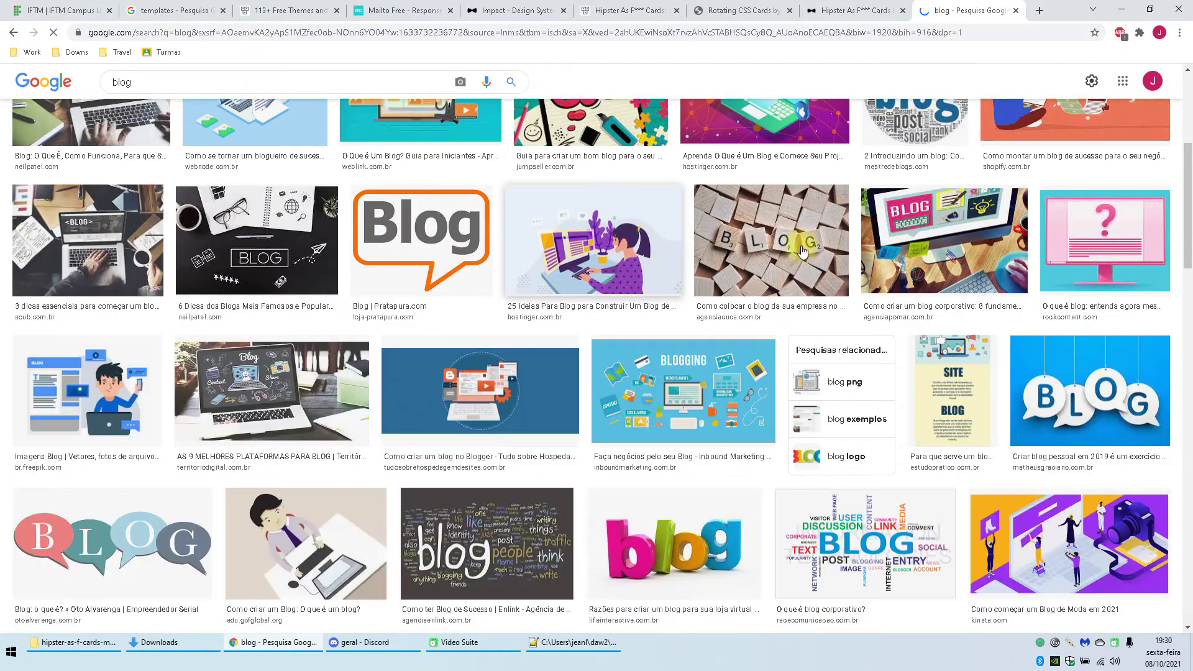
scroll(753, 445, "down", 1)
scroll(753, 445, "down", 2)
key("alt+Tab")
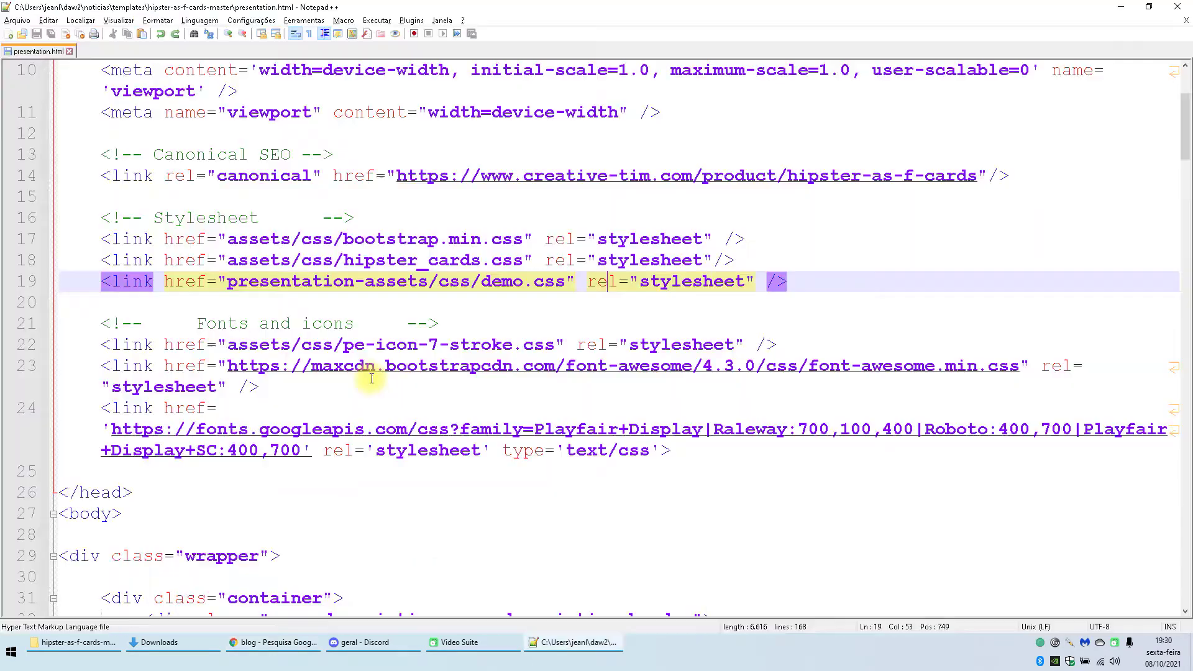
scroll(380, 305, "up", 3)
scroll(562, 314, "down", 5)
scroll(562, 314, "up", 5)
key("alt+Tab")
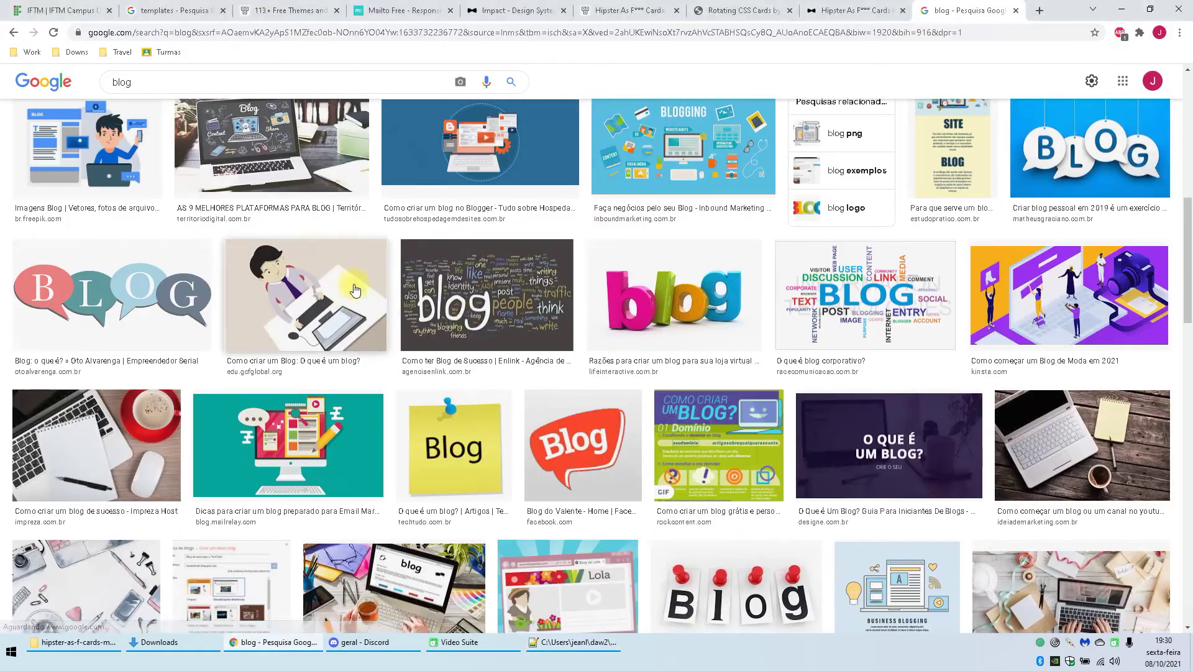
scroll(588, 278, "up", 5)
key("alt+Tab")
key("alt+Tab")
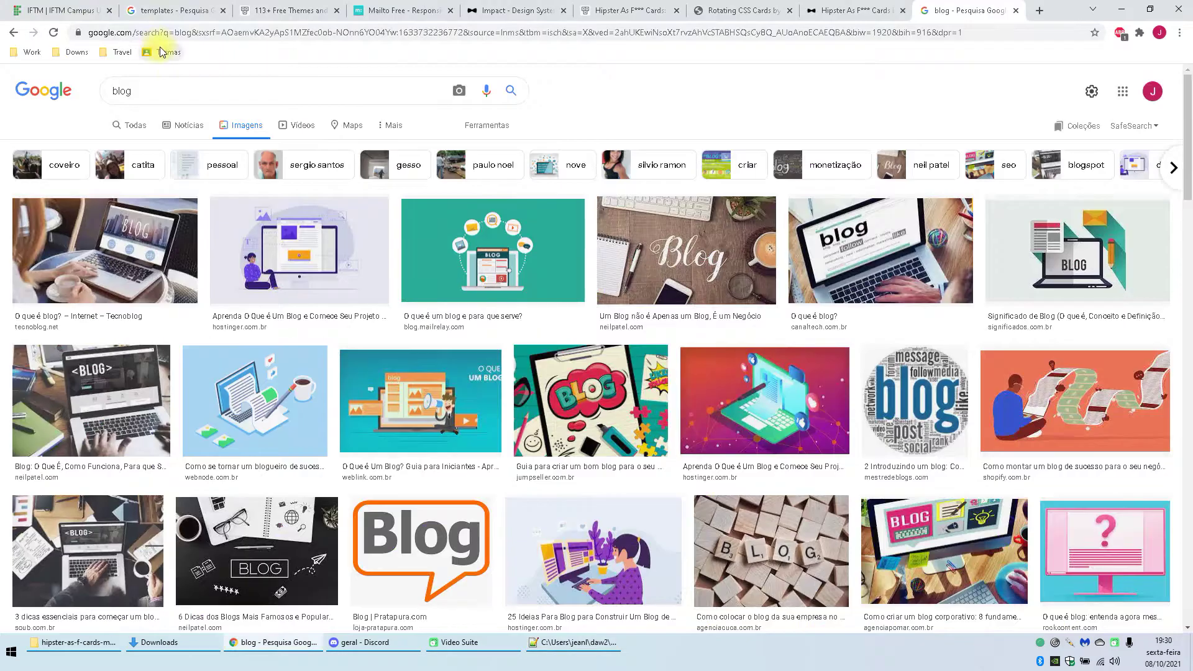
Step: Replace the image search term with "iftm" and run the search
left_click(177, 91)
type("ifmt")
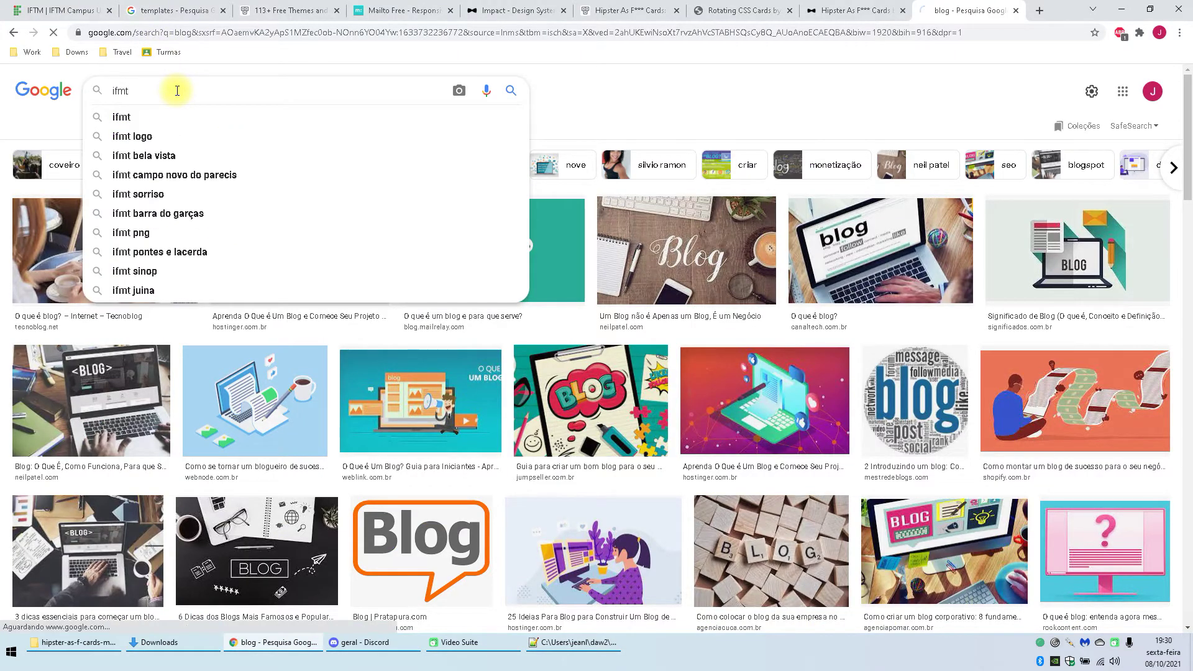
key("Return")
key("BackSpace")
key("Return")
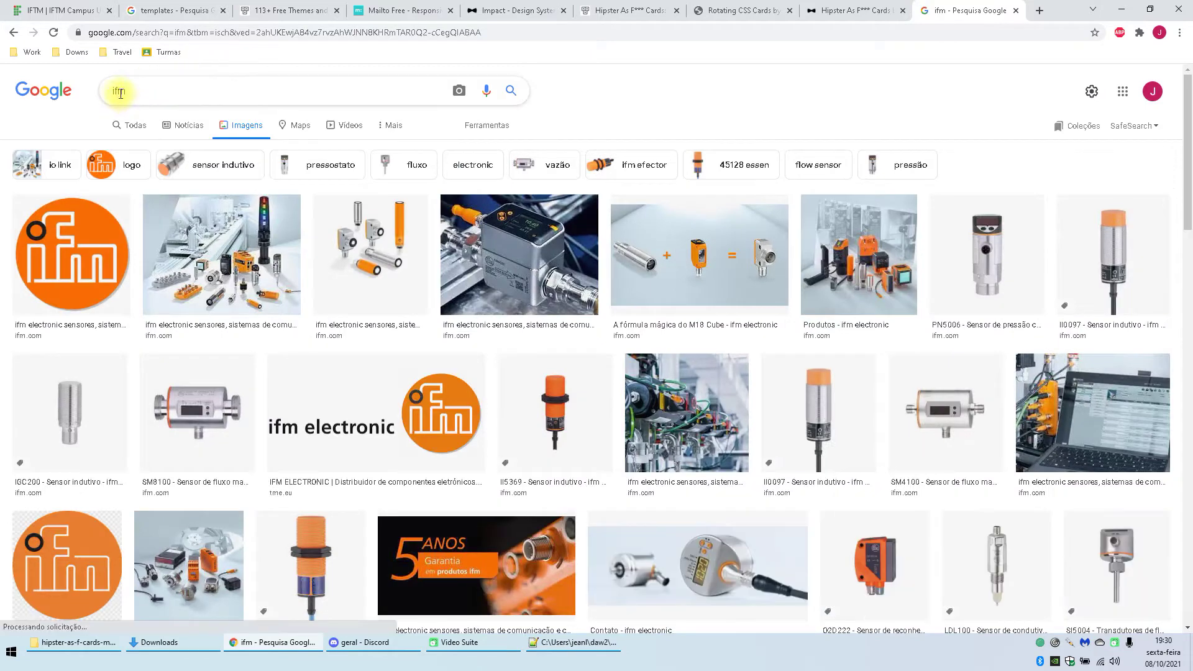
left_click(120, 92)
type("t")
key("Return")
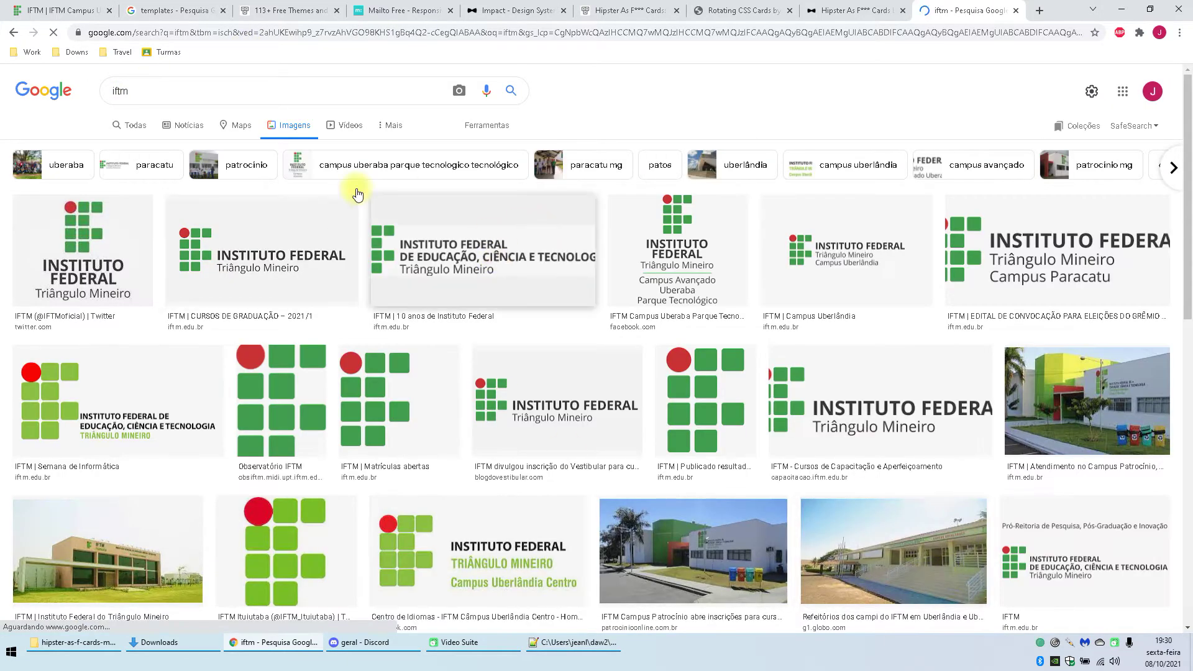
Step: Look over the IFTM logo images and narrow the search to "iftm png"
scroll(541, 269, "down", 1)
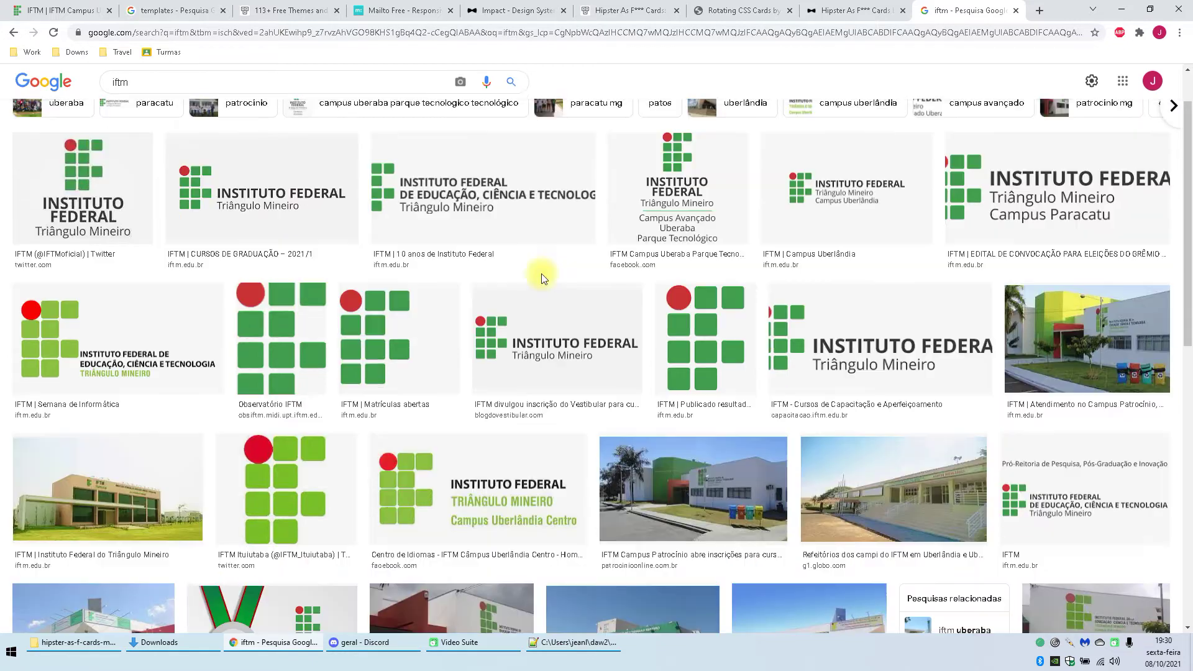
scroll(427, 330, "up", 1)
left_click(243, 86)
type("png")
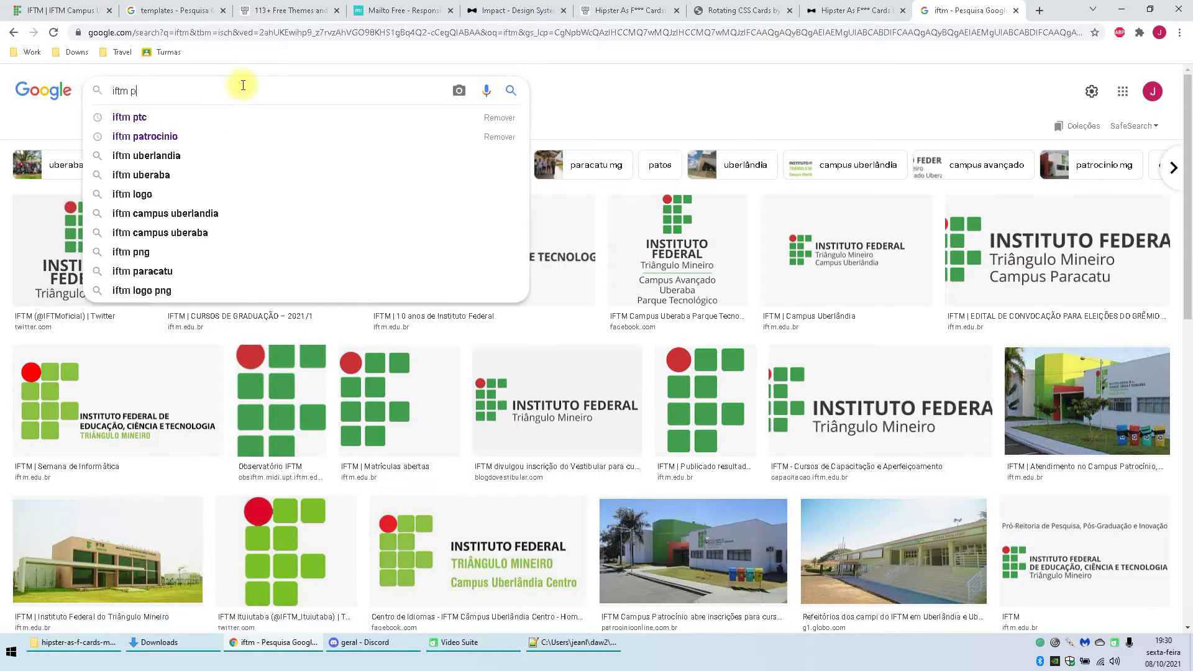
key("Return")
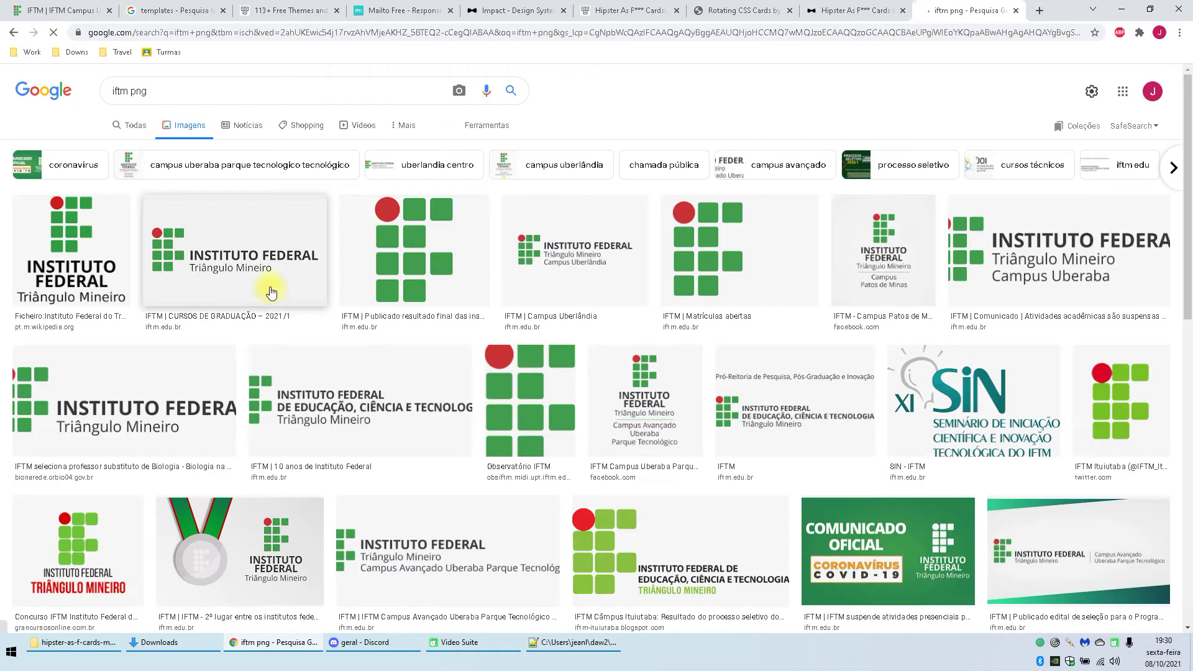
Step: Preview the logo from the Cursos de Graduação – 2021/1 result, open its source page and close that page again
left_click(238, 283)
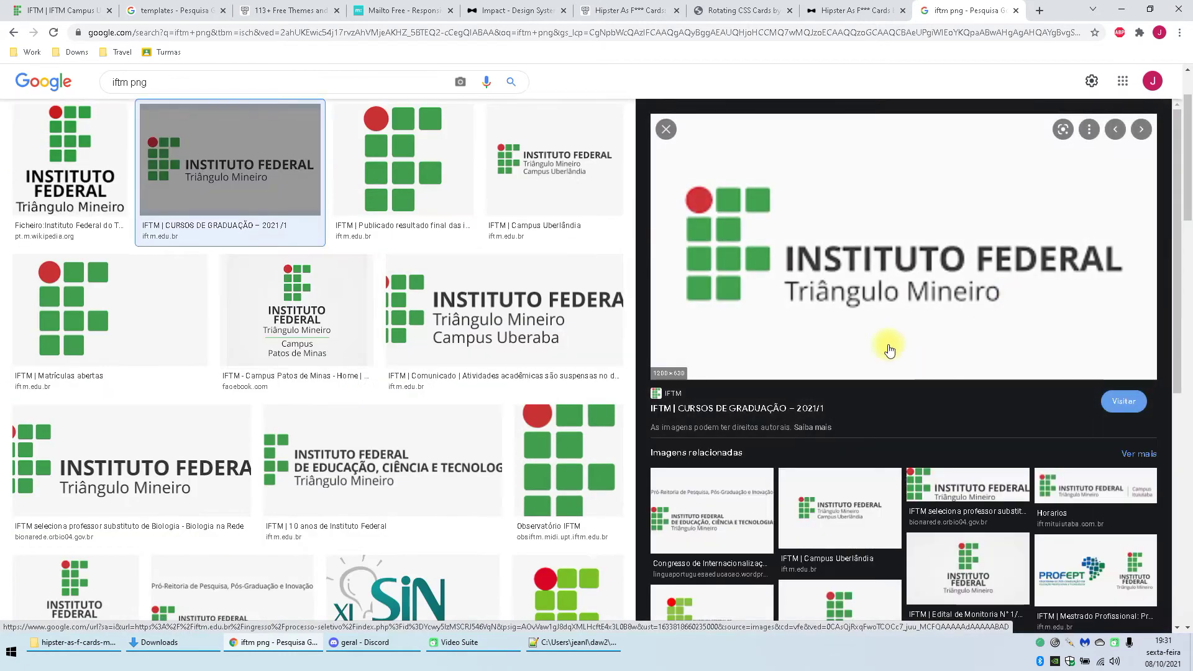
left_click(752, 407)
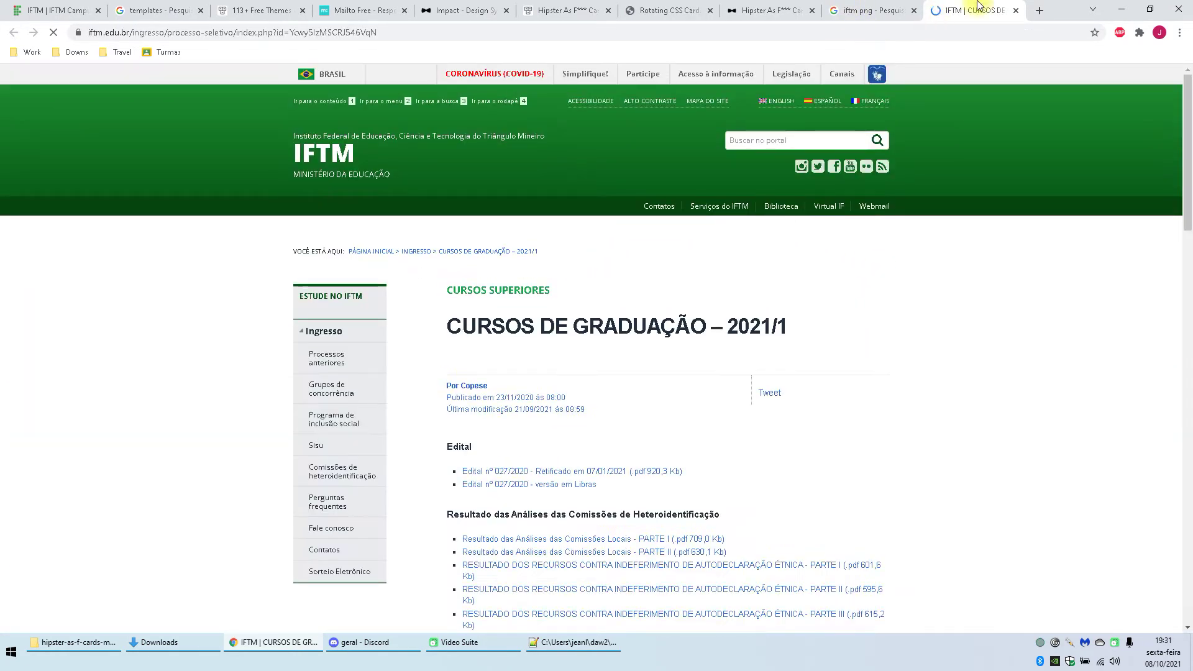
key("ctrl+w")
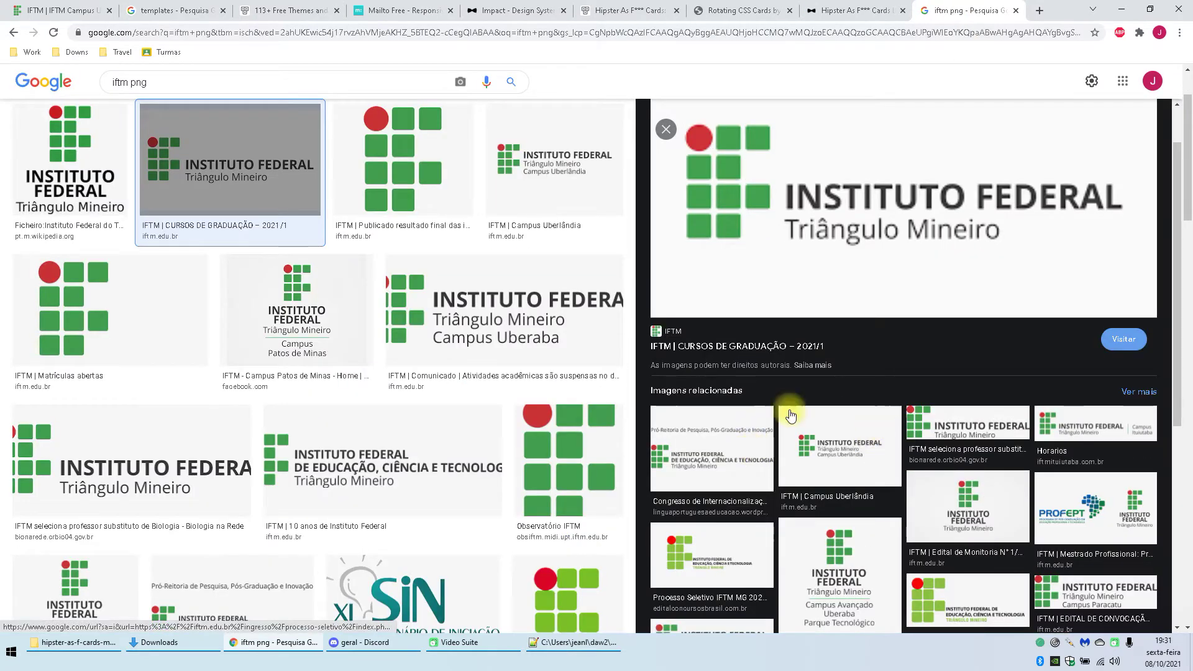
scroll(790, 415, "up", 2)
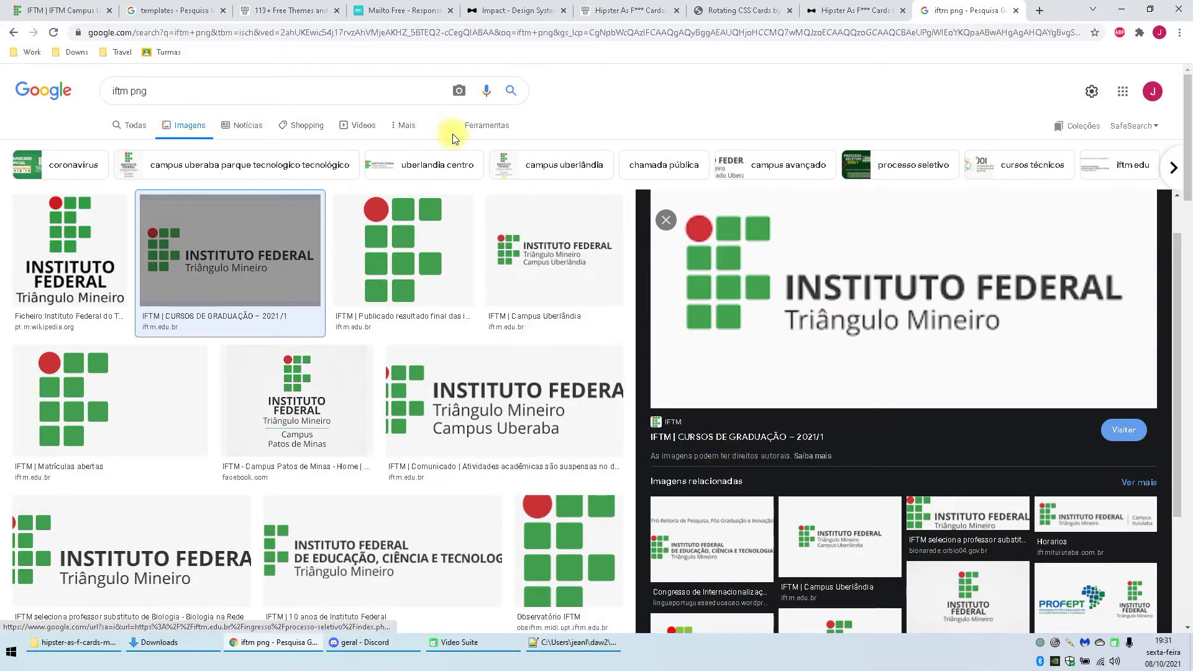
Step: Filter the "iftm png" image results by colour to transparent images only
left_click(473, 125)
left_click(167, 149)
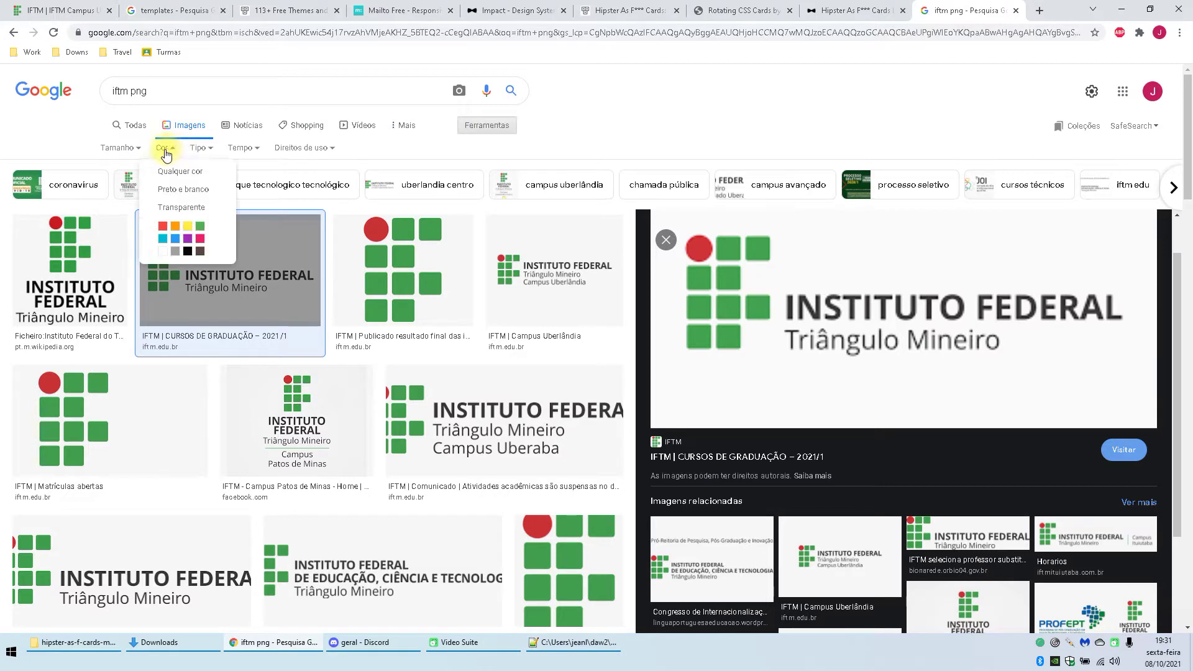
left_click(181, 207)
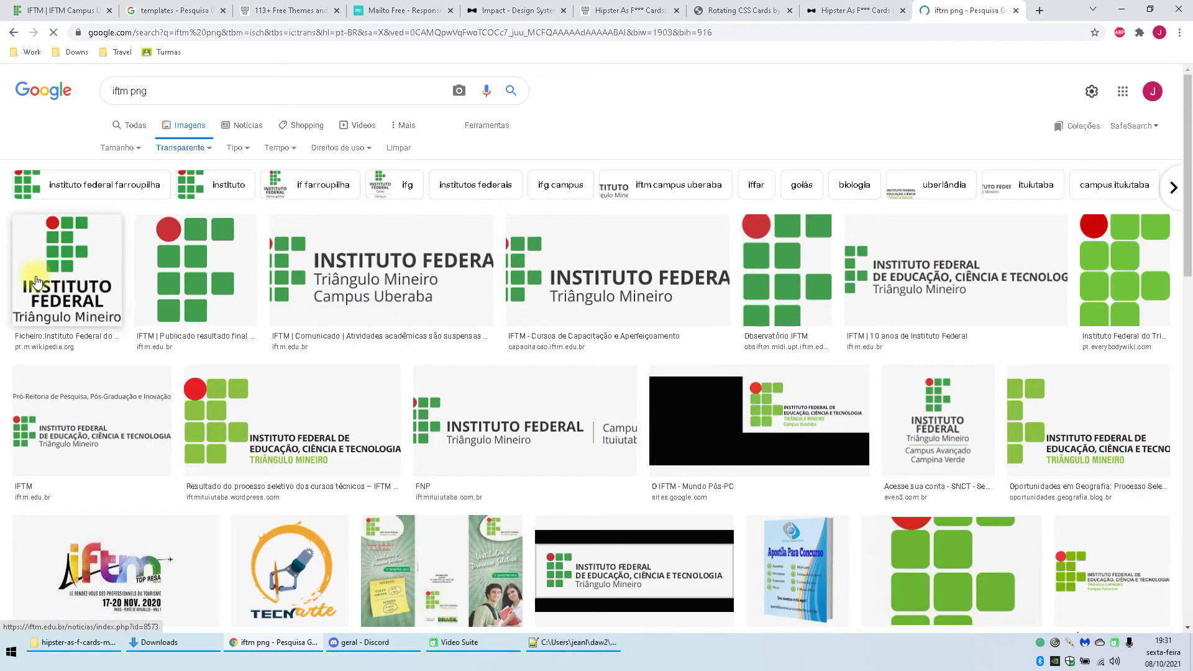
Step: Preview the Campus Uberaba and 10 anos de Instituto Federal logos, opening and closing the source page of the second one
left_click(414, 319)
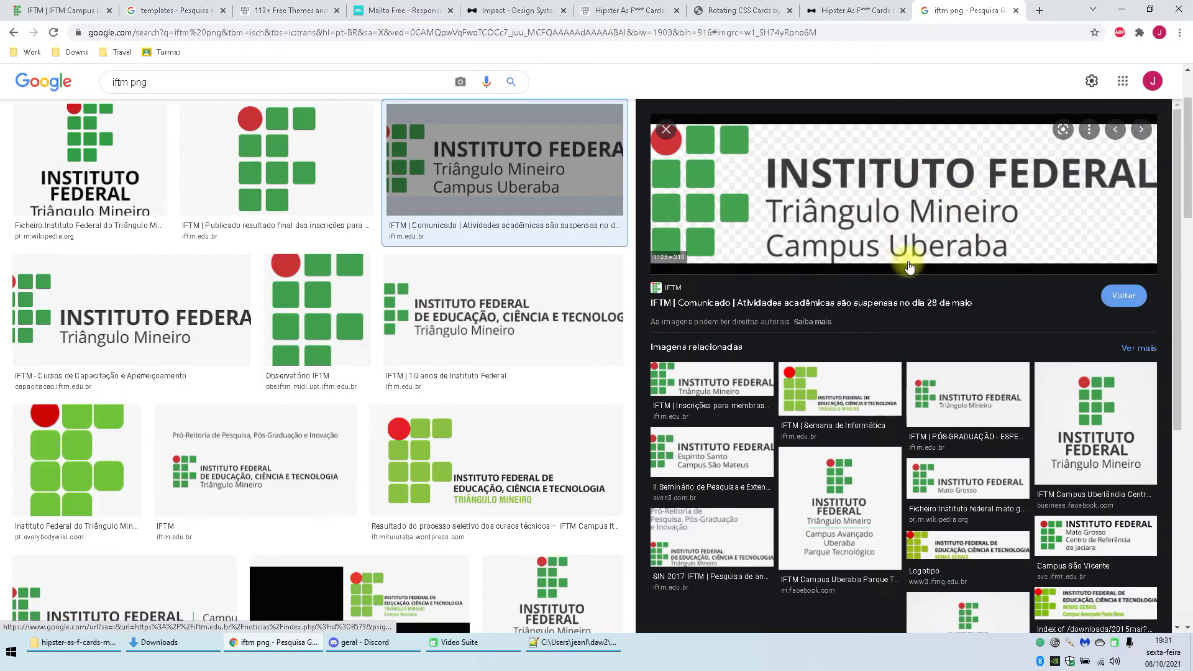
left_click(491, 346)
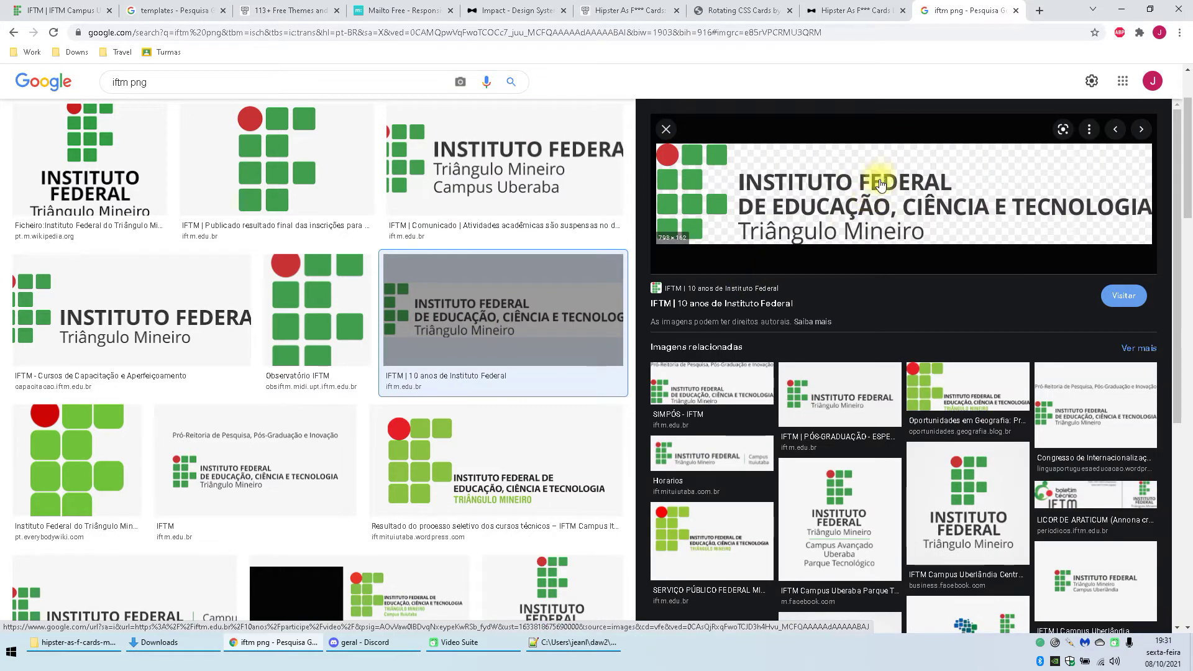
left_click(819, 217)
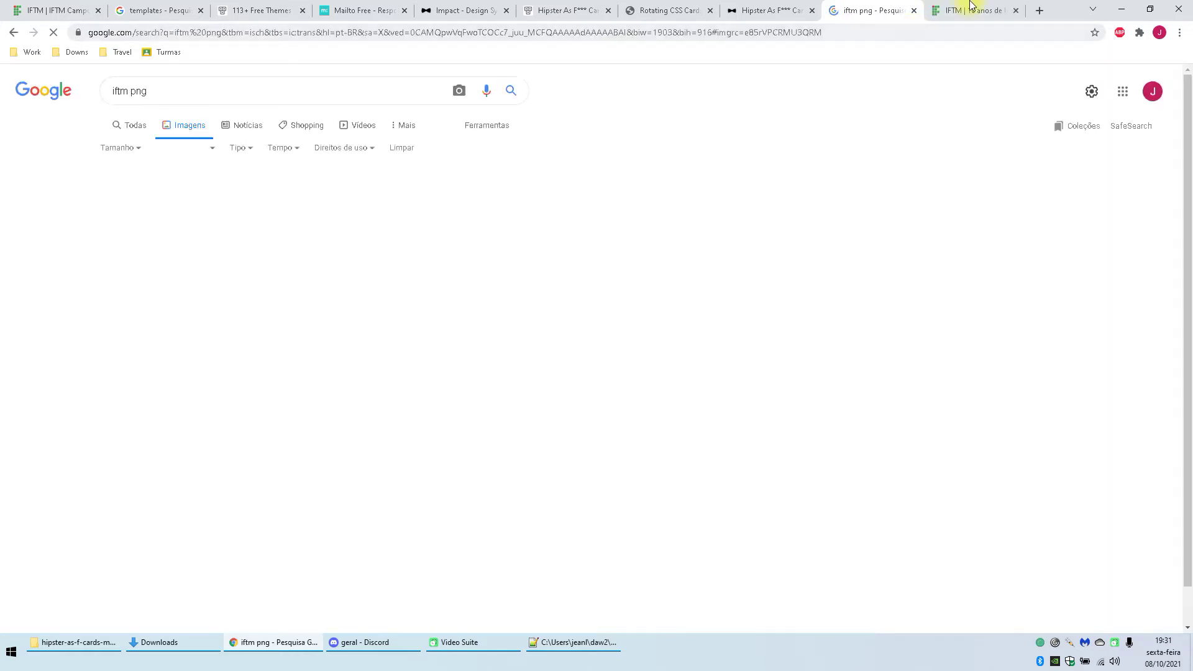
left_click(971, 5)
middle_click(972, 5)
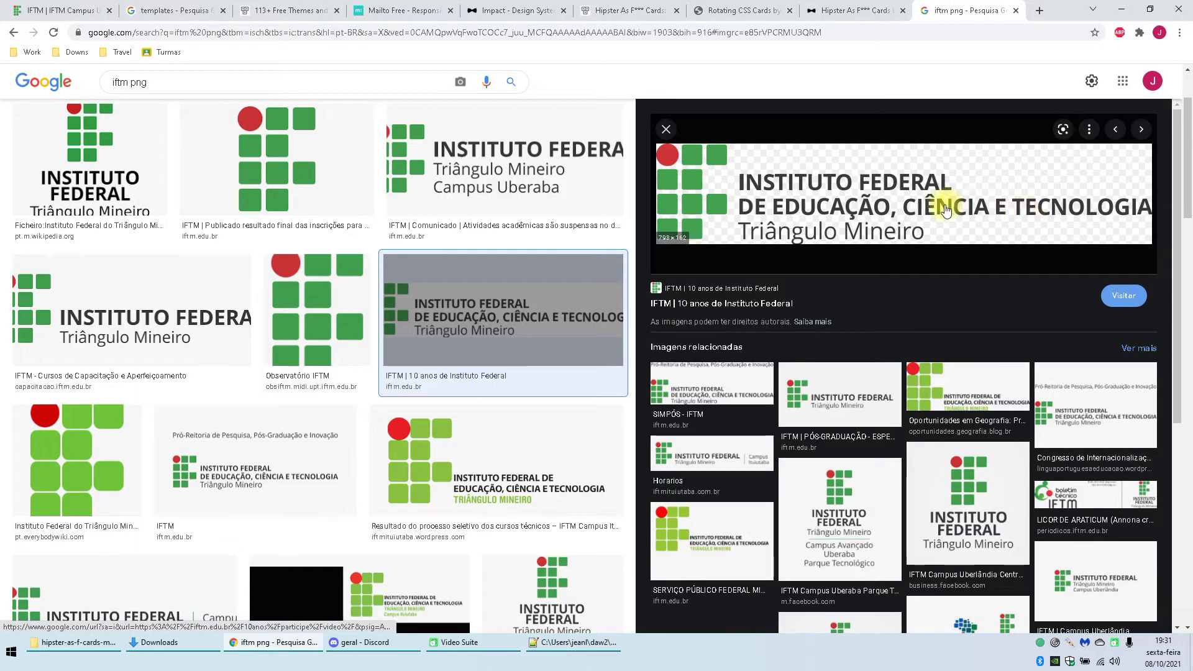
Step: Start saving the 10 anos de Instituto Federal logo image and browse the save location to the C: drive
right_click(945, 210)
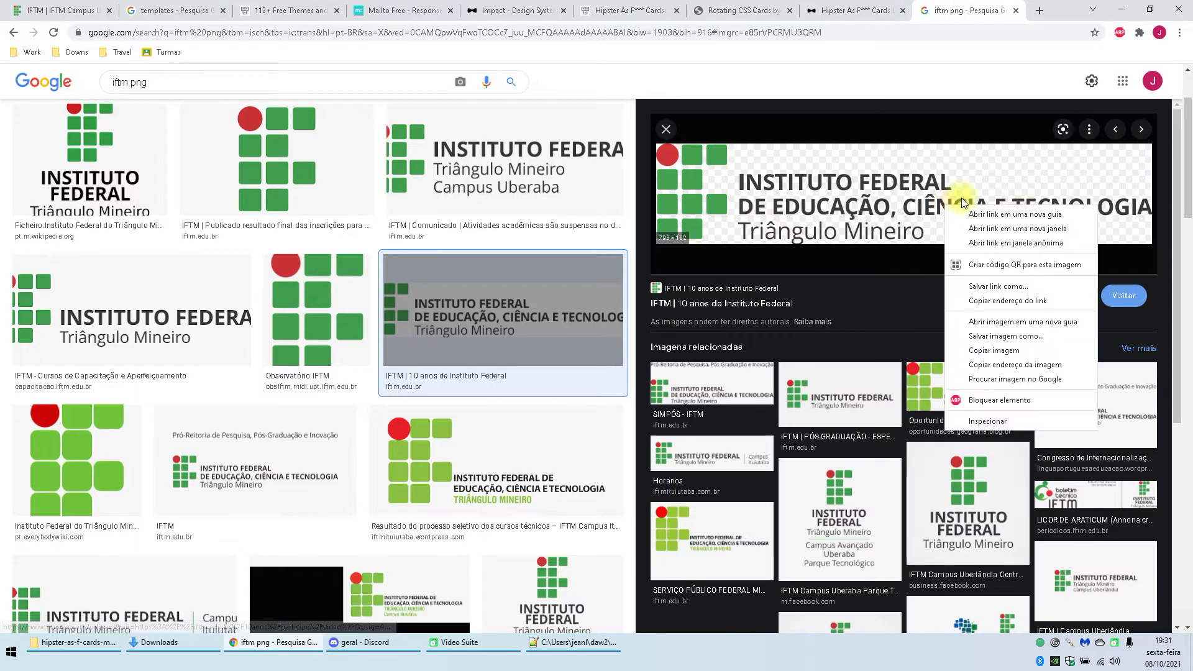
left_click(1042, 339)
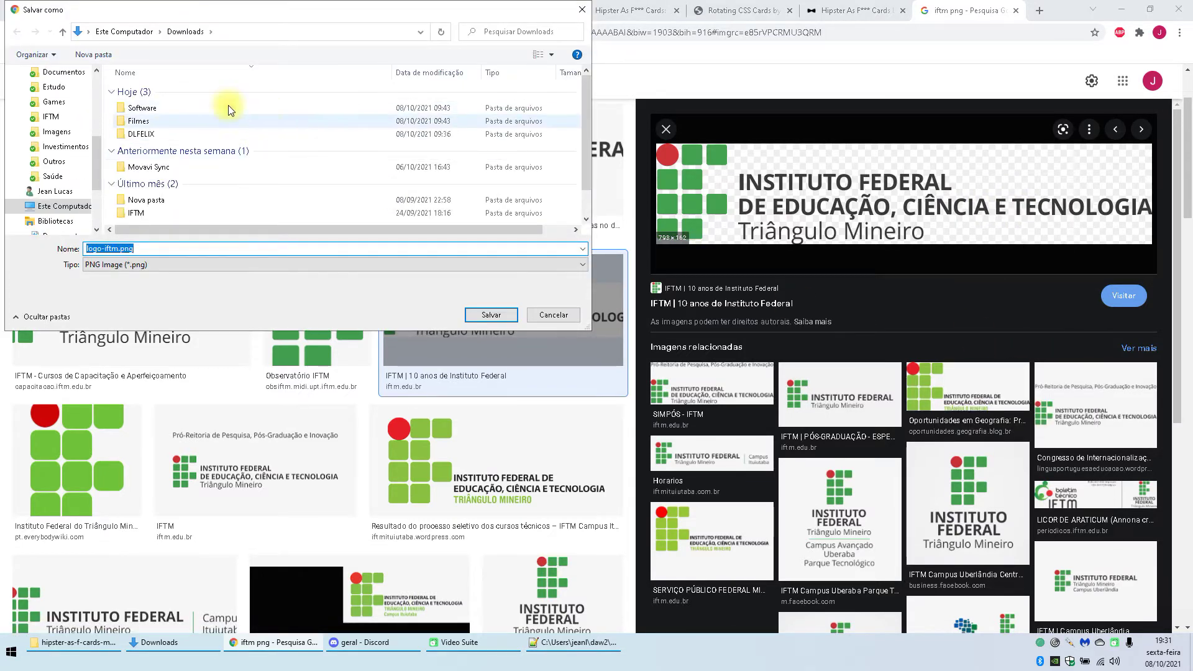
scroll(59, 93, "up", 5)
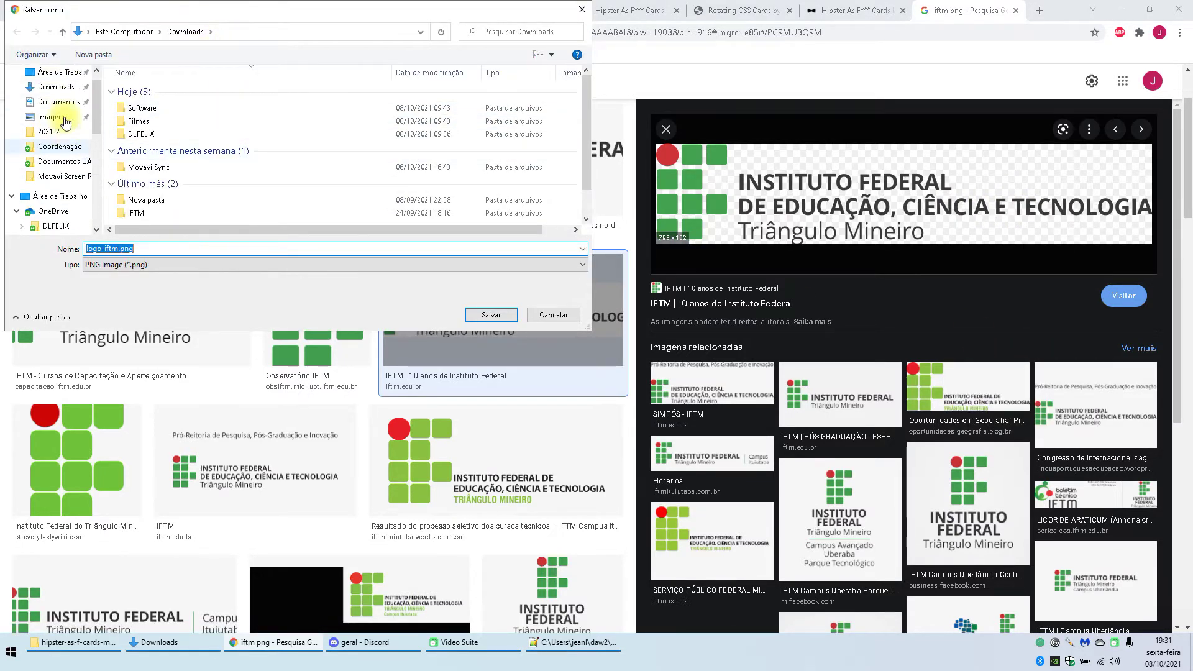
left_click(68, 104)
scroll(65, 124, "down", 5)
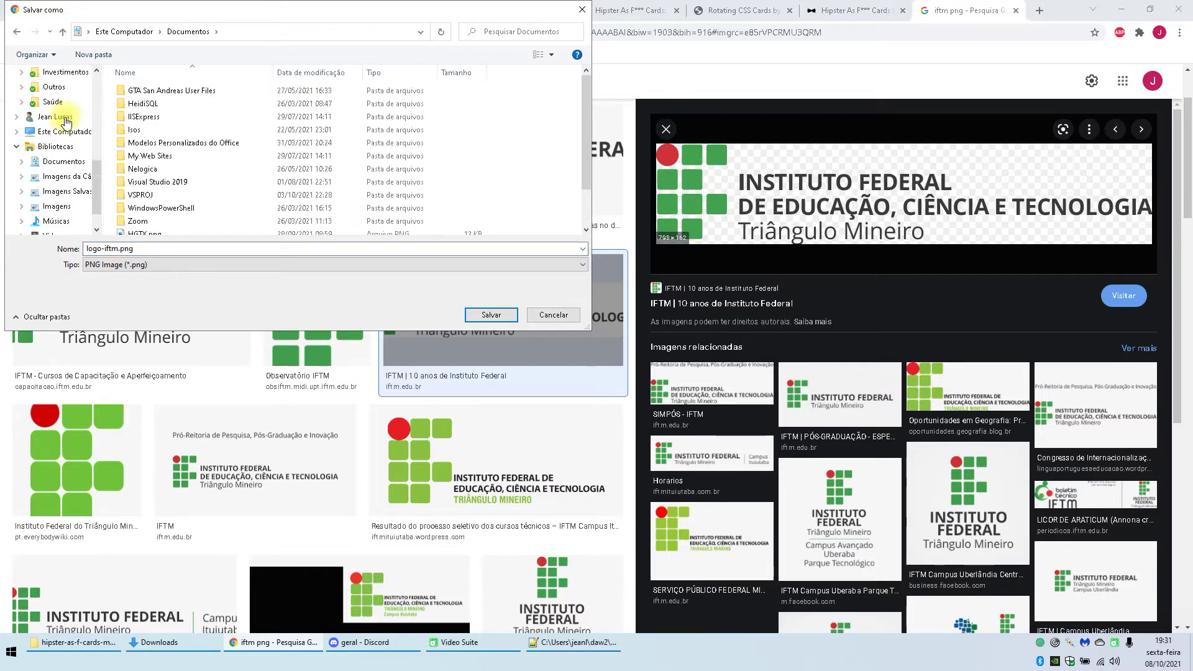
left_click(69, 145)
left_click(65, 131)
scroll(306, 187, "down", 3)
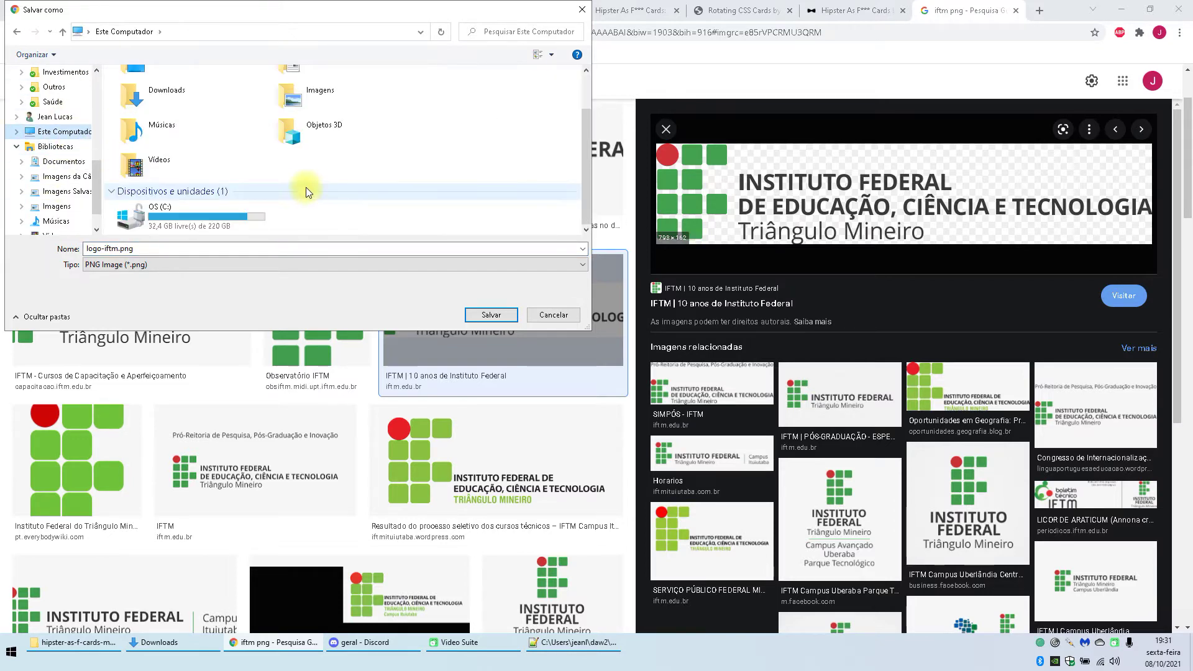
double_click(204, 219)
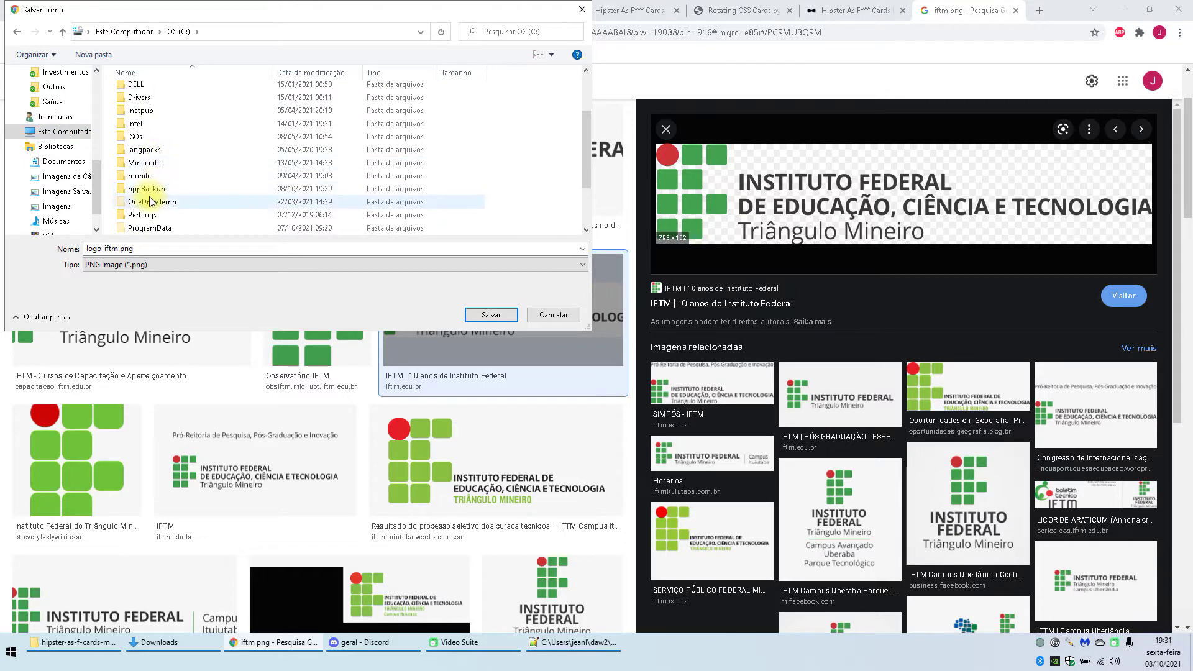
Step: Browse the save location to daw2/noticias/templates/hipster-as-f-cards-master/assets inside the personal user folder
scroll(156, 187, "down", 4)
left_click(150, 189)
double_click(150, 192)
double_click(143, 127)
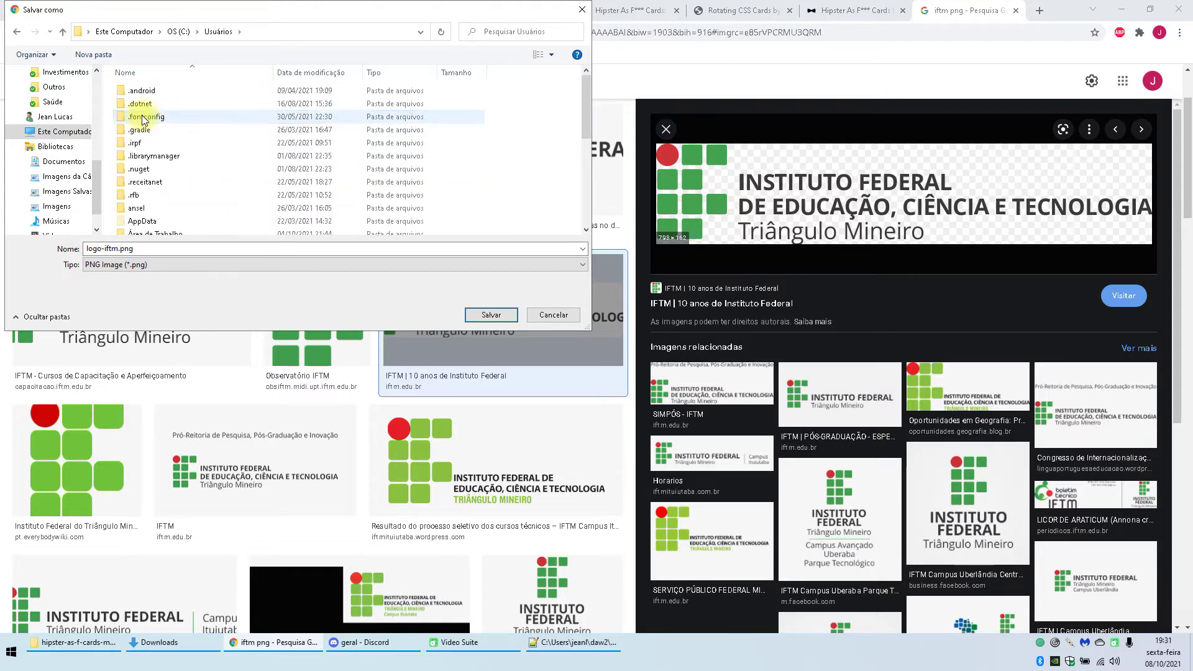
scroll(173, 143, "down", 2)
scroll(172, 143, "down", 2)
double_click(140, 150)
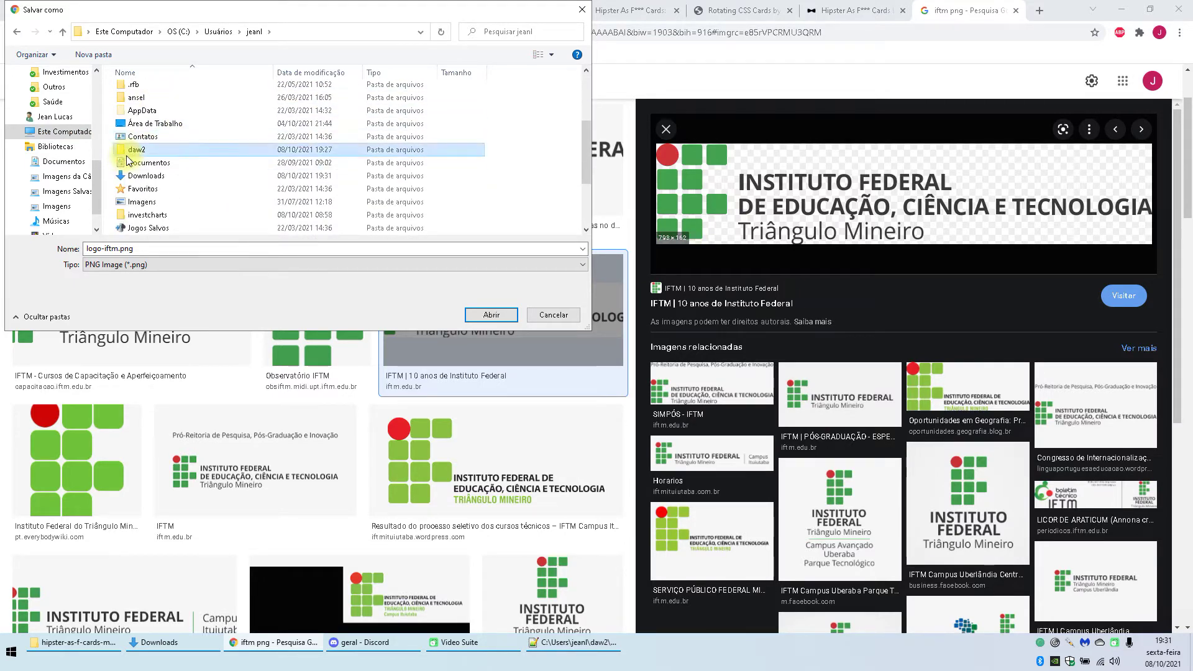
double_click(147, 94)
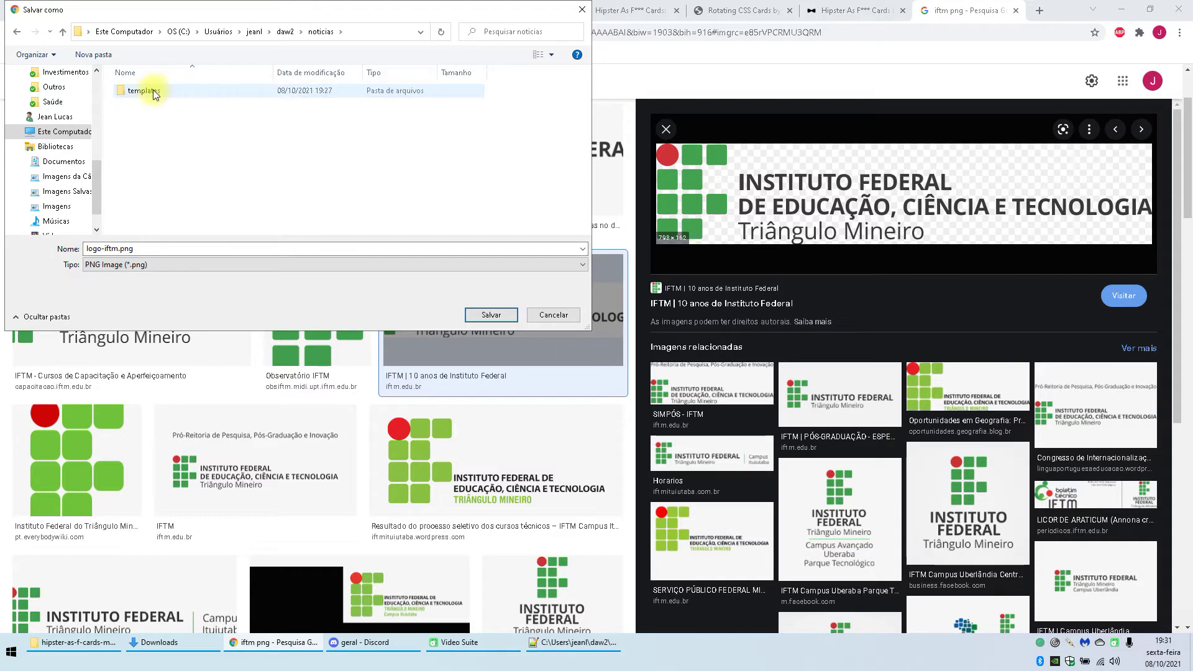
double_click(154, 92)
double_click(166, 94)
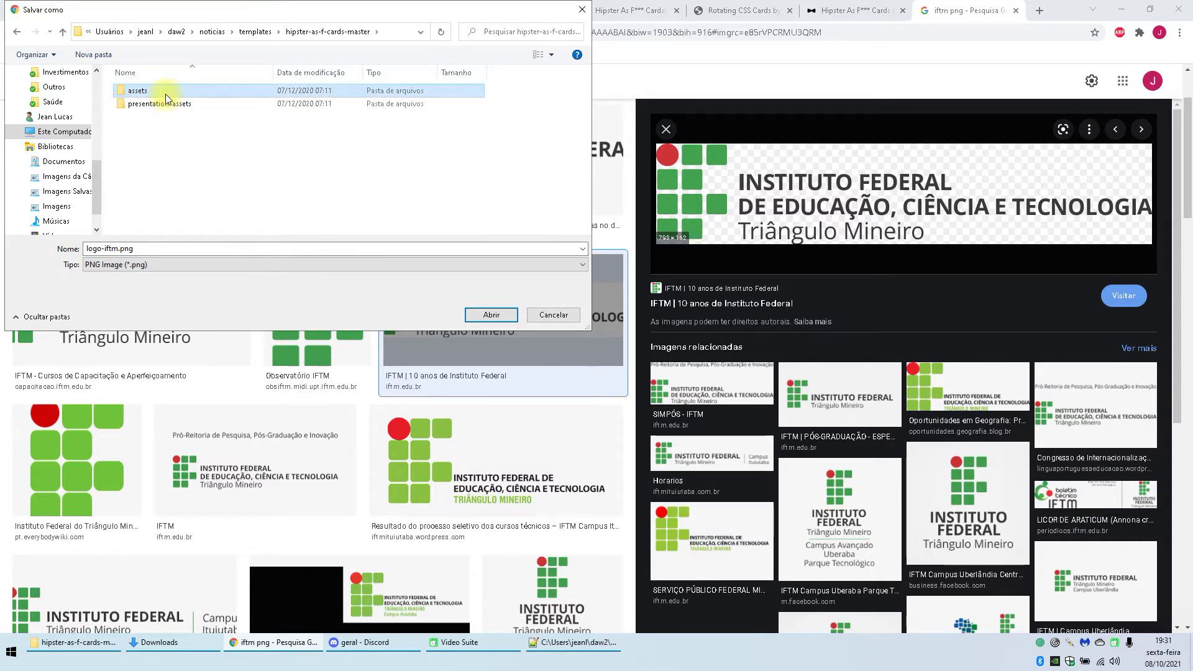
double_click(163, 94)
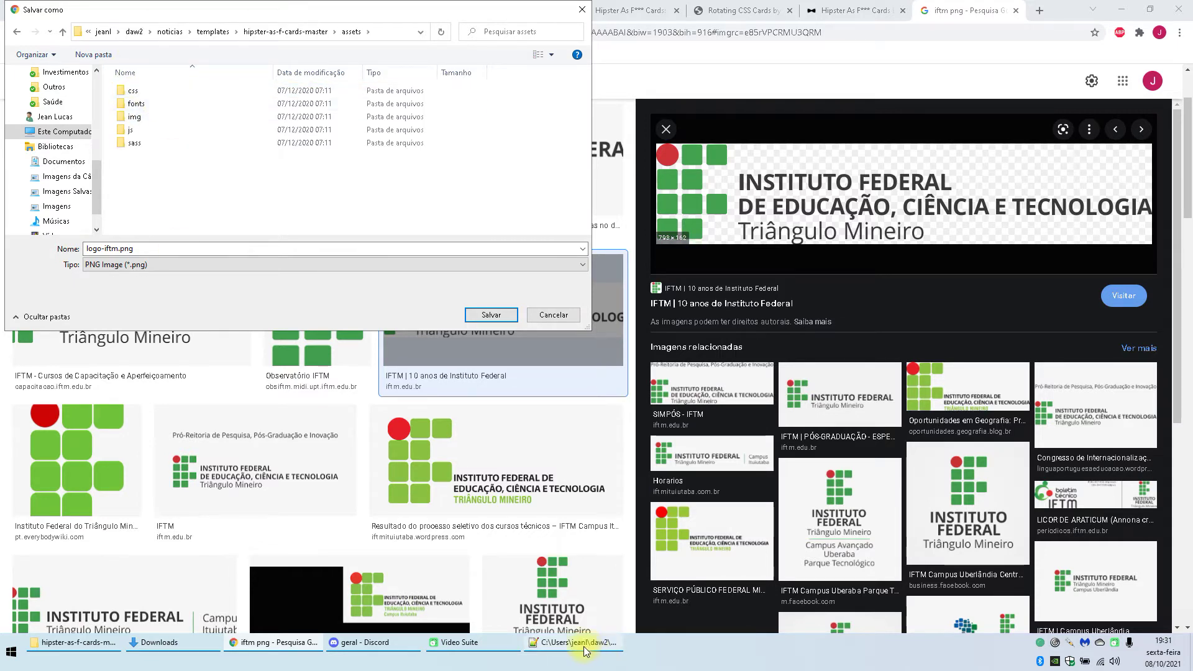
Step: Switch to Notepad++ and check the header logo's image path in presentation.html, returning to the save dialog
left_click(583, 646)
scroll(516, 264, "down", 12)
scroll(684, 372, "up", 4)
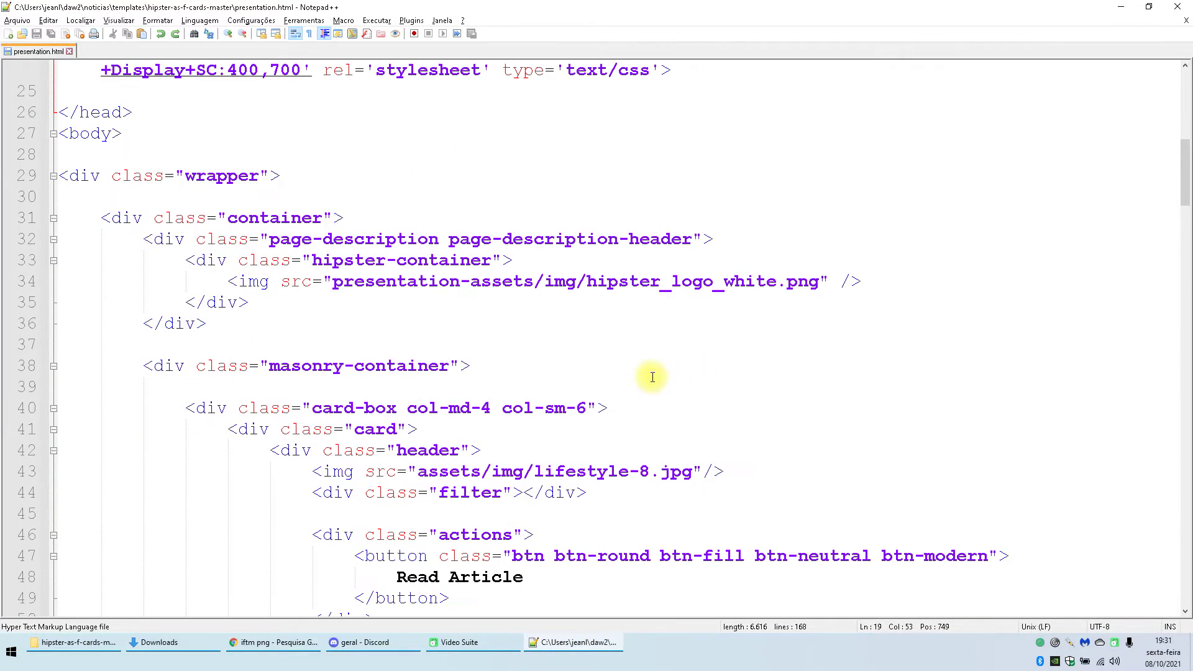
left_click(590, 283)
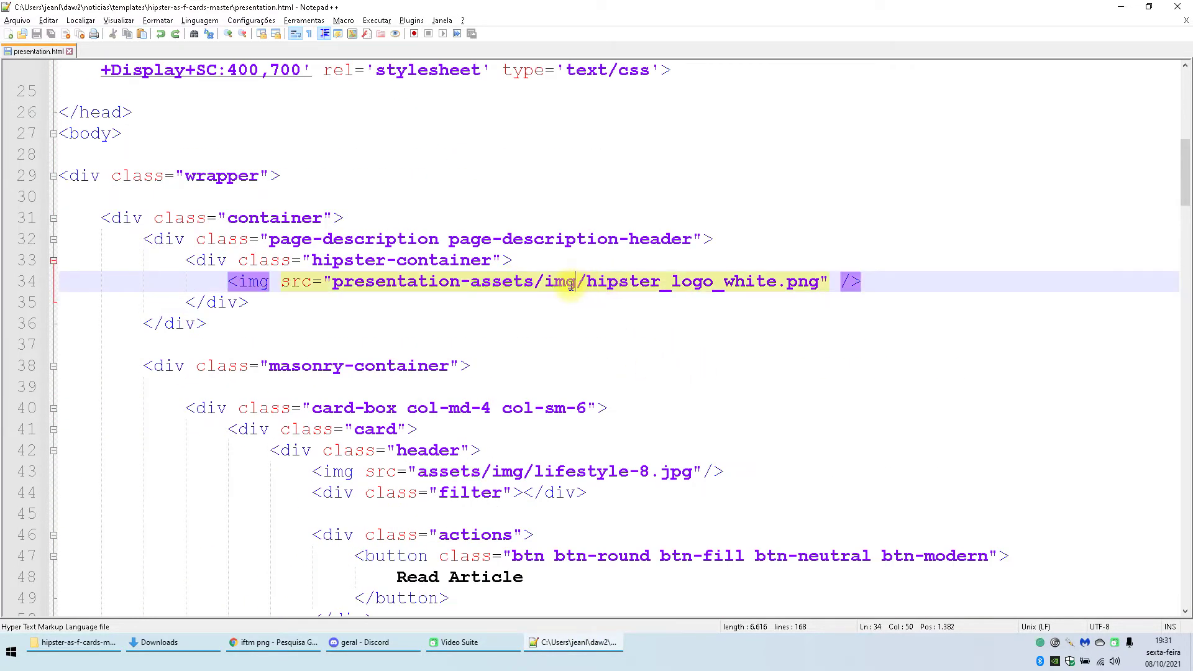
left_click(617, 274)
key("alt+Tab")
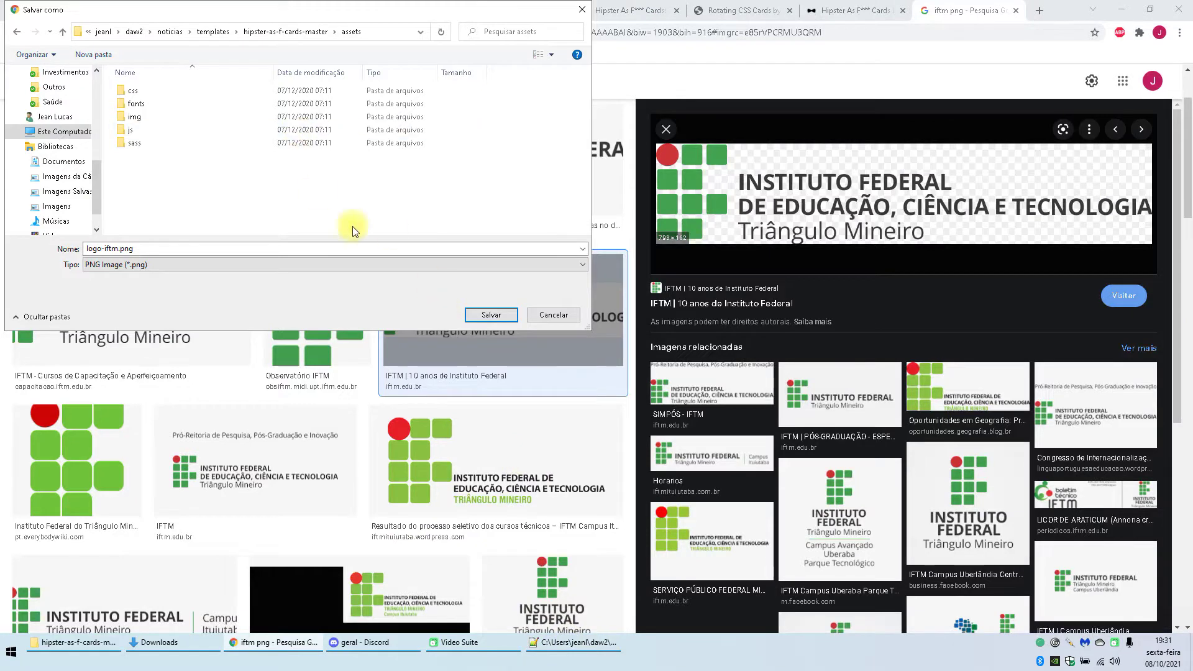
Step: Change the save location to the template's presentation-assets/img folder
double_click(132, 117)
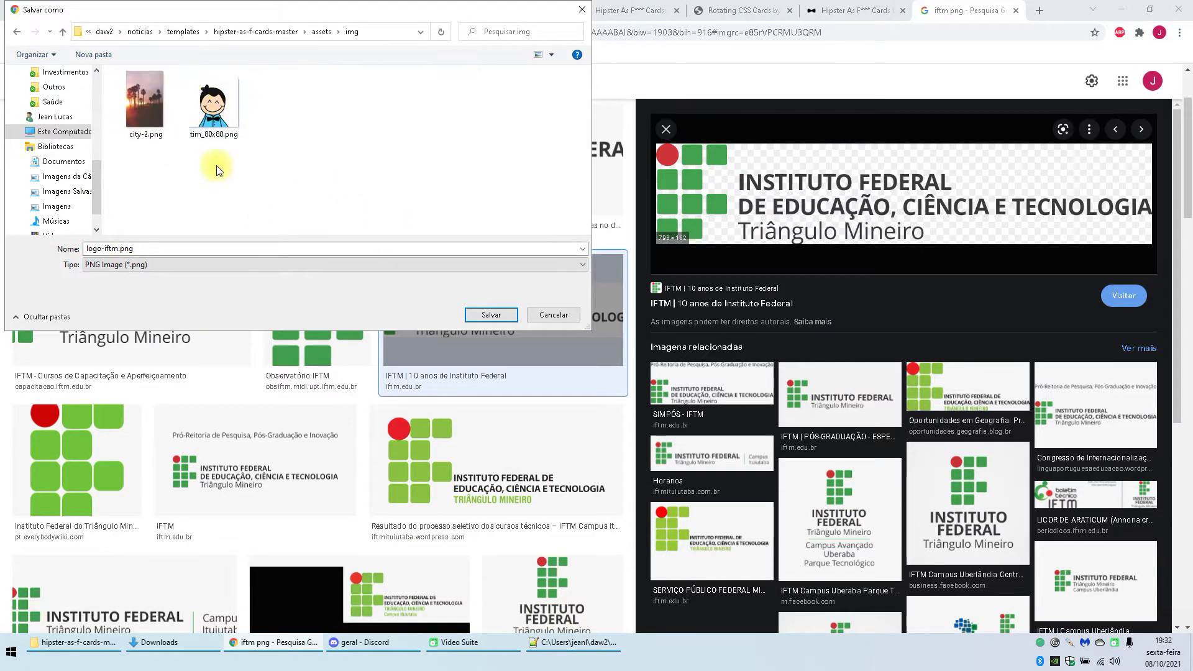
left_click(322, 32)
left_click(274, 32)
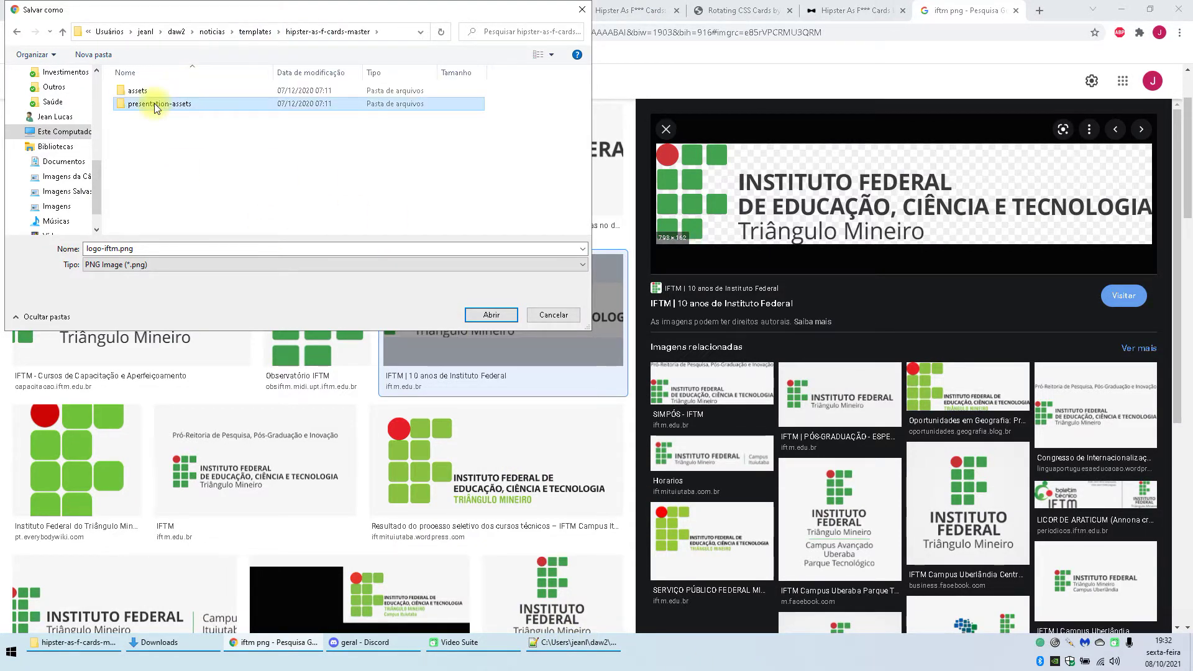
double_click(123, 103)
double_click(123, 101)
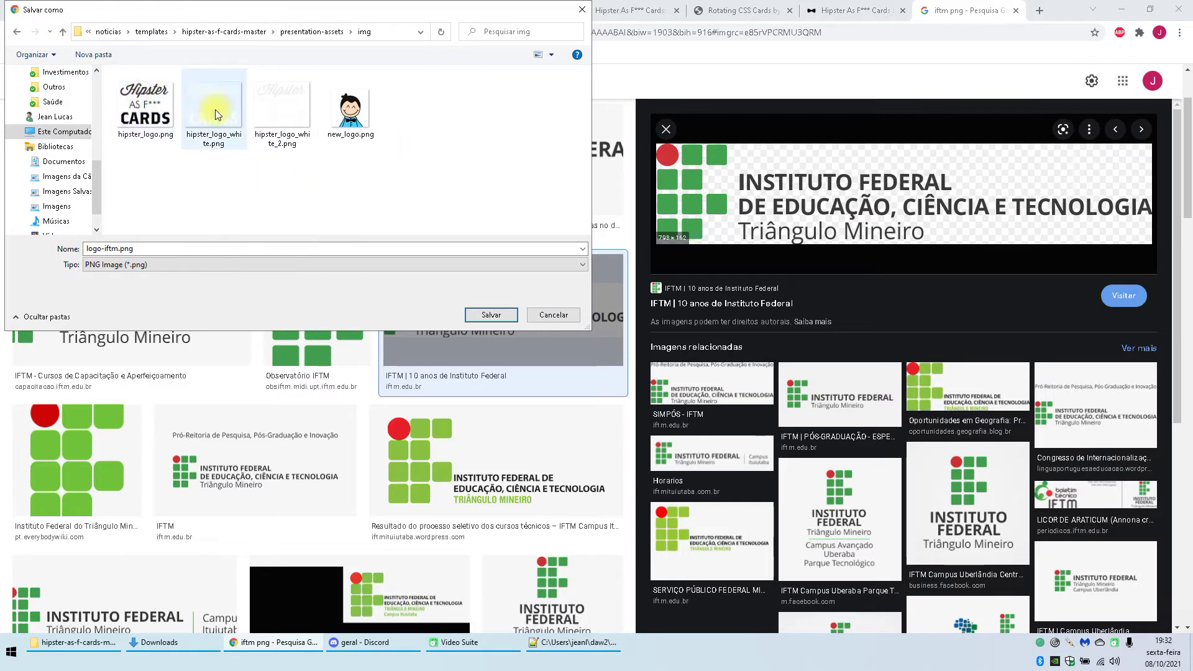
Step: Check the header logo's file name in presentation.html, decline overwriting hipster_logo_white.png and save the logo as iftm.png
left_click(573, 642)
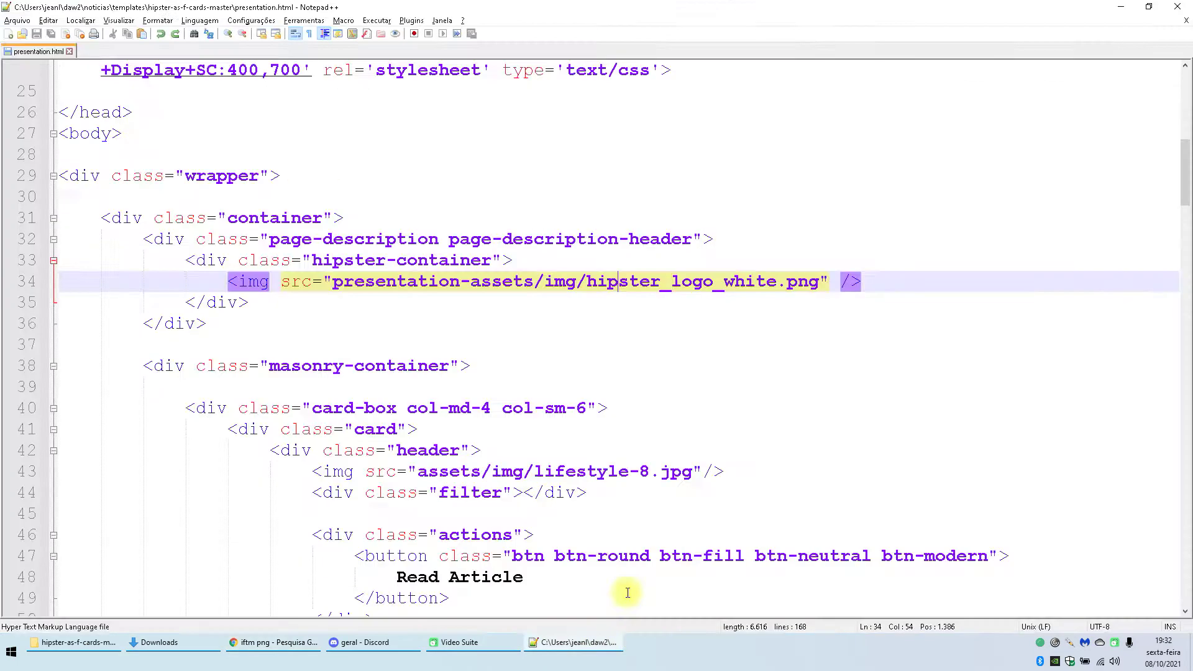
double_click(757, 292)
left_click(588, 647)
double_click(218, 114)
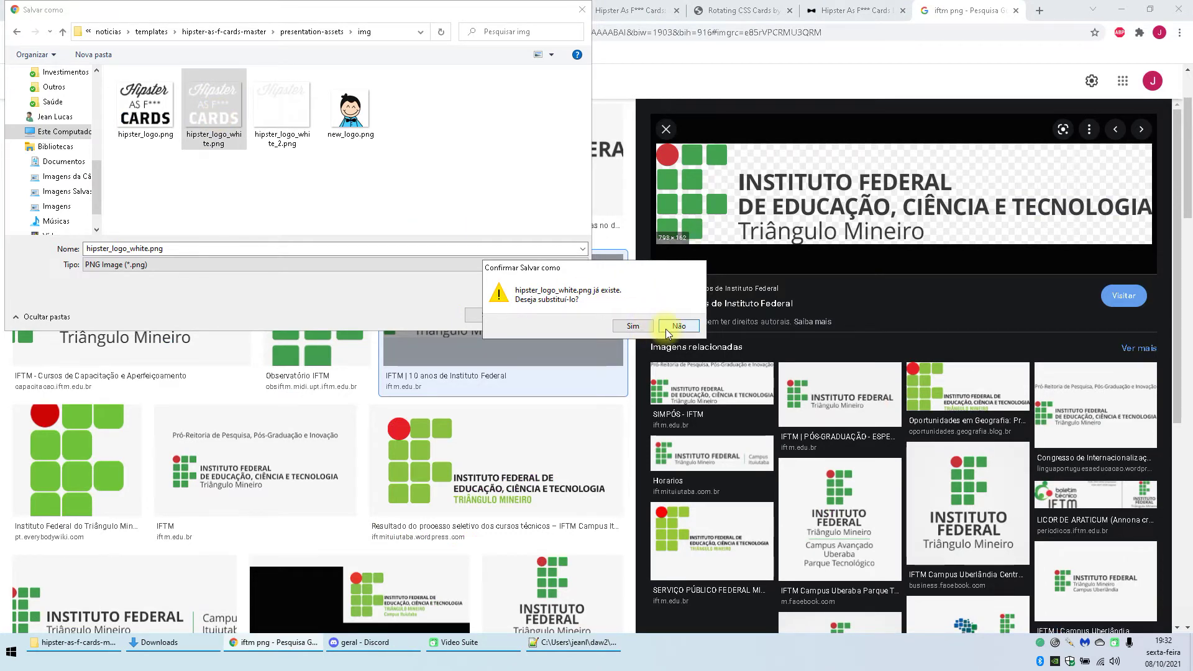
left_click(668, 328)
type("ifmt")
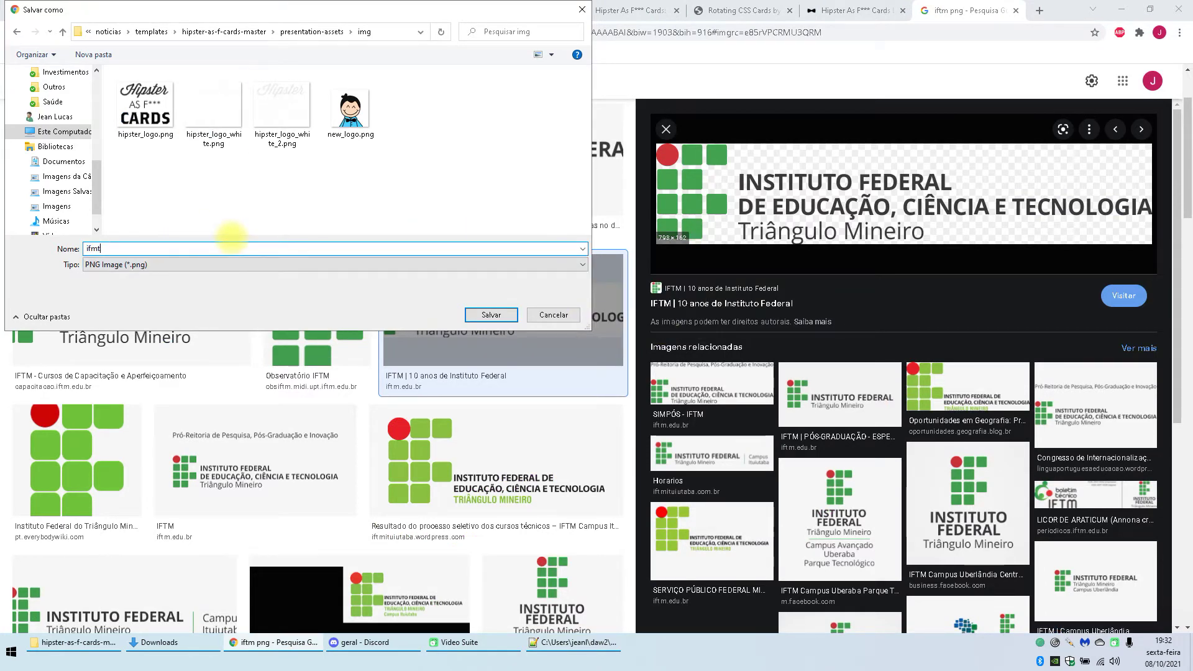
key("Return")
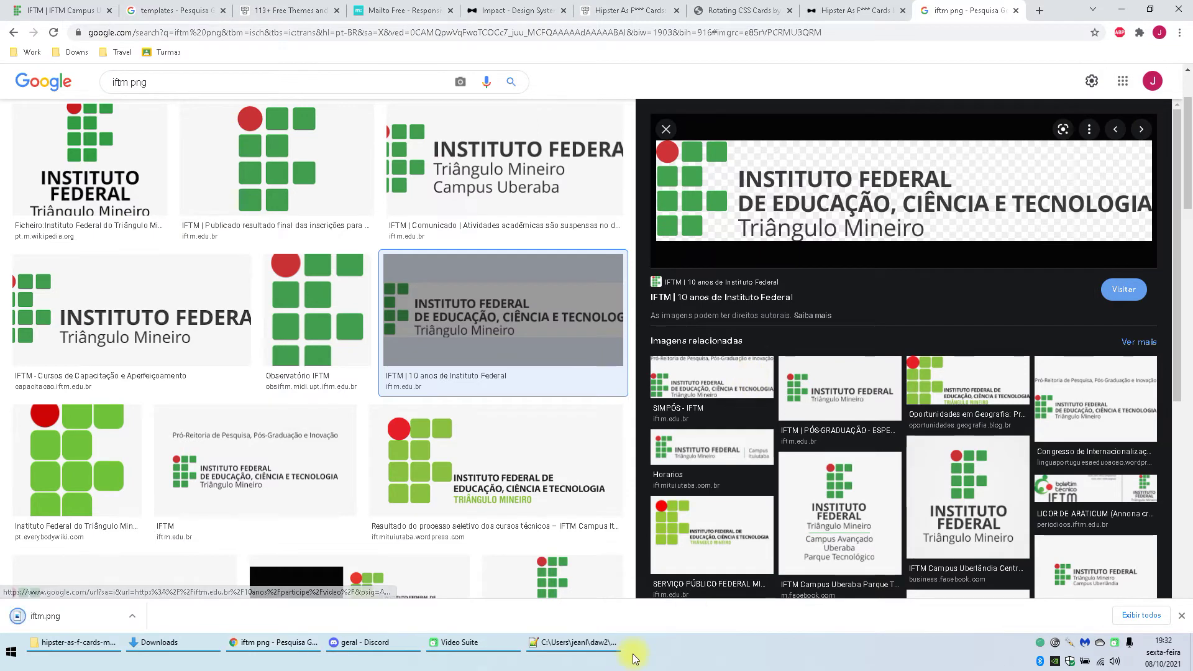
Step: In Notepad++, point the header image in presentation.html to presentation-assets/img/iftm.png and save the file
key("alt+Tab")
left_click(653, 300)
double_click(639, 282)
type("iftm")
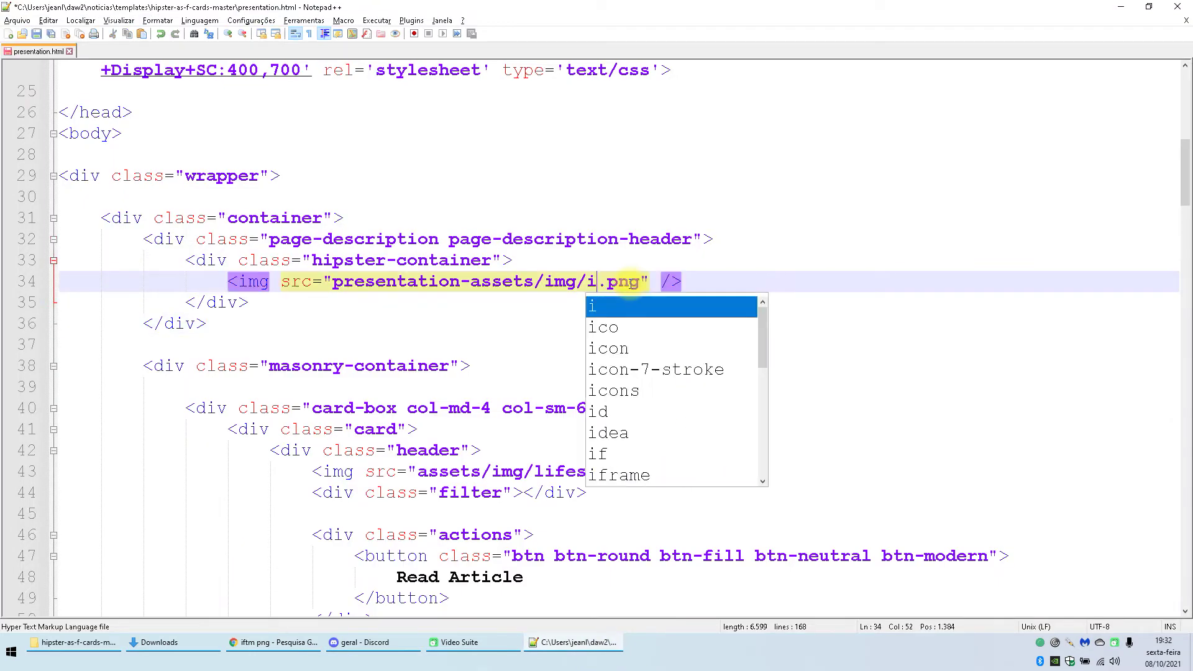
key("ctrl+s")
Step: Switch to Chrome and reload the local presentation.html page to check the new header logo
left_click(259, 658)
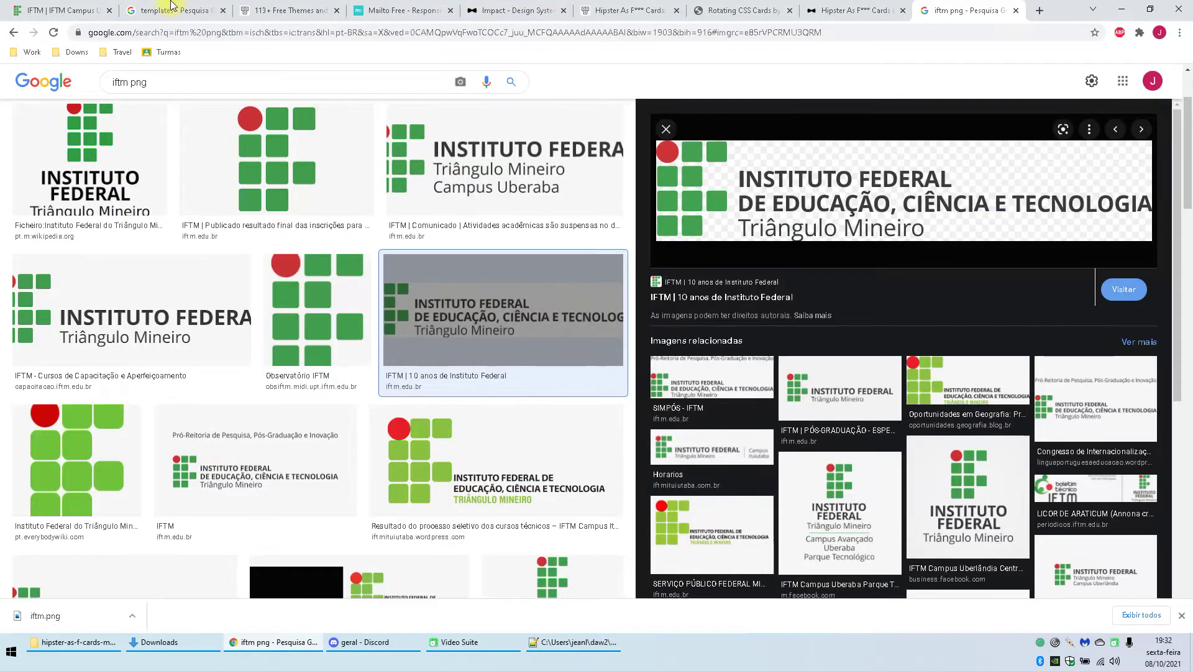
left_click(171, 9)
left_click(73, 9)
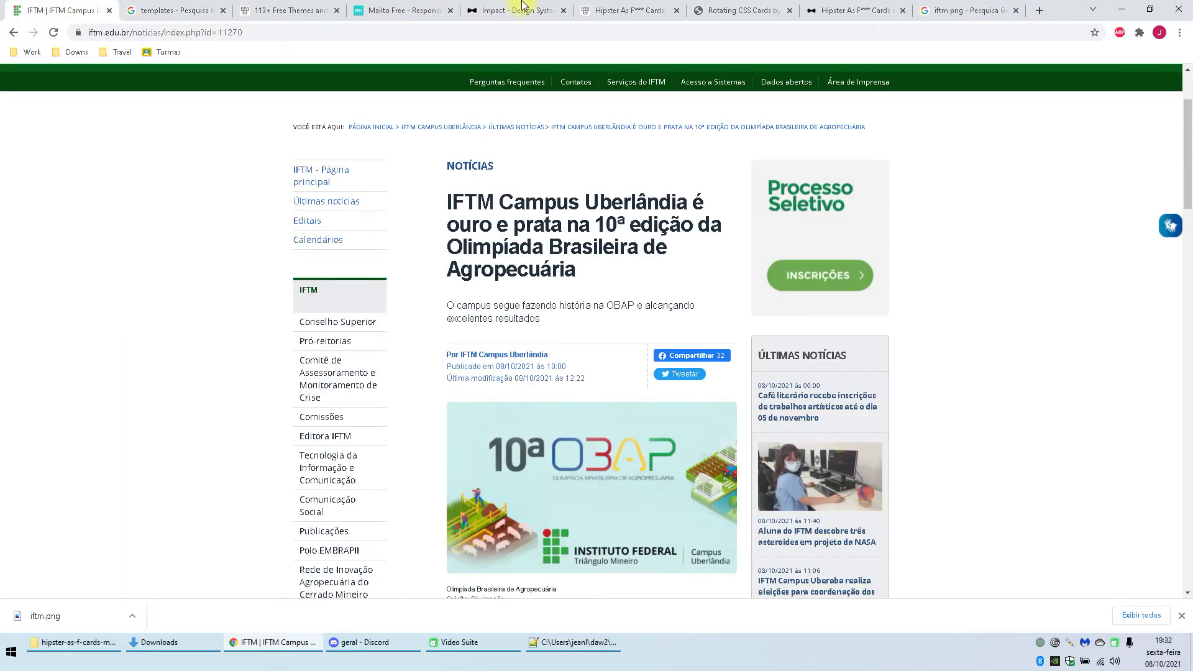
left_click(649, 9)
left_click(908, 13)
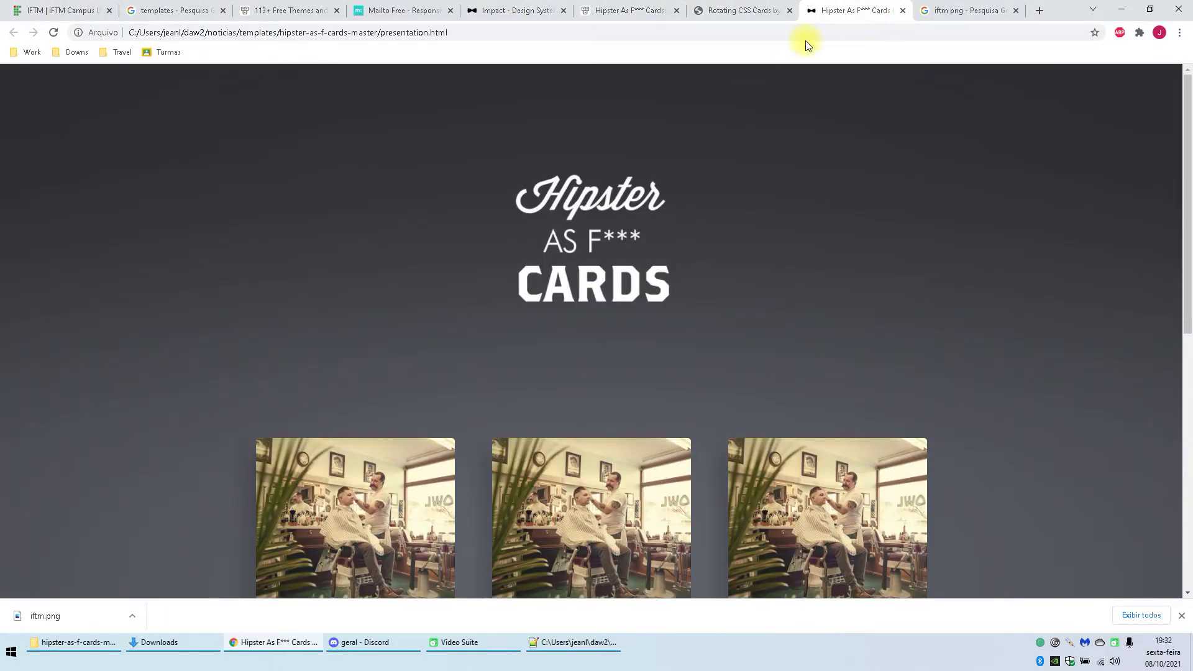
left_click(54, 34)
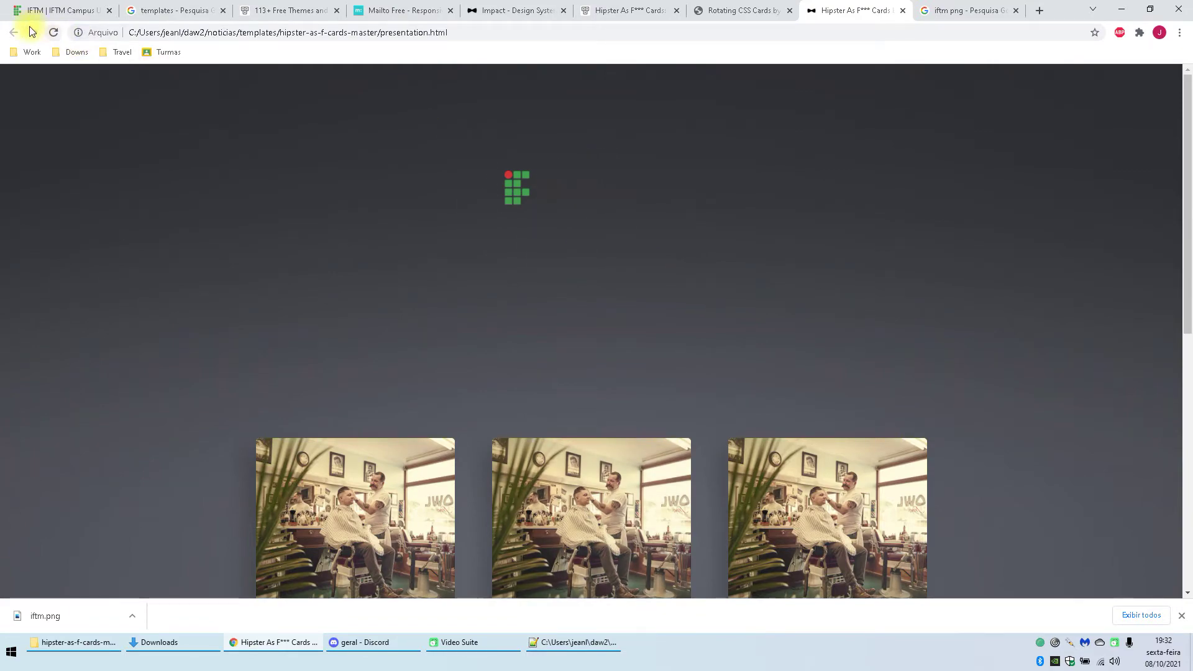
left_click(53, 32)
Step: Remove the hipster-container class from the logo's div in presentation.html, save the file and reload the page in Chrome
key("alt+Tab")
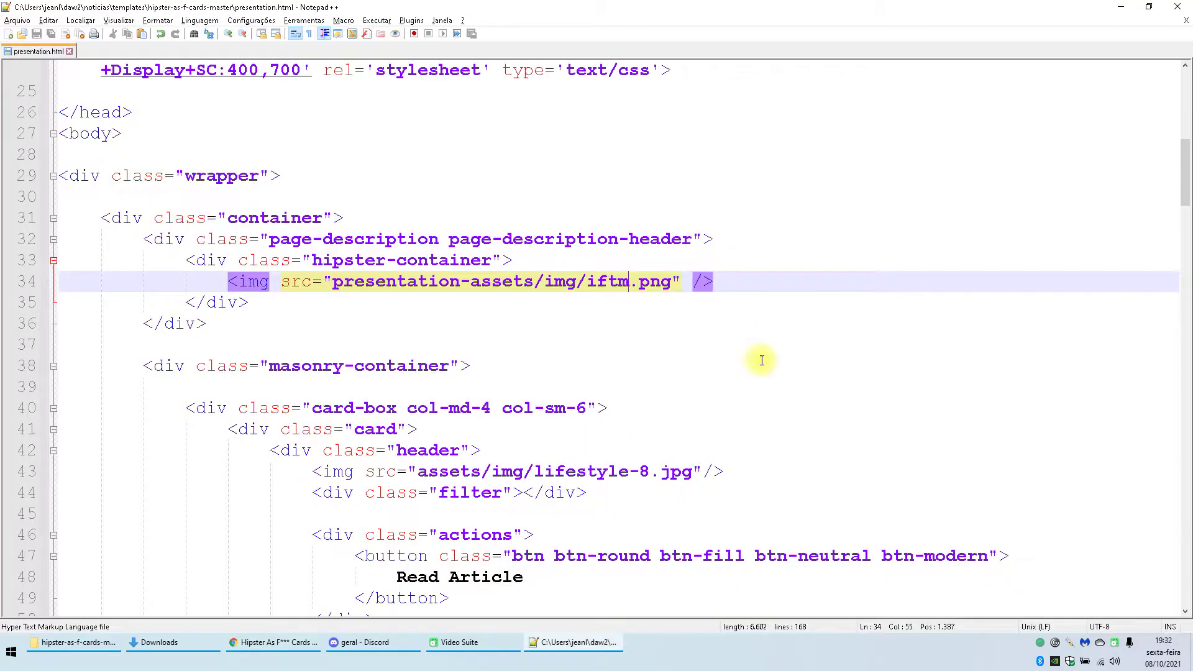
scroll(715, 311, "down", 1)
scroll(714, 336, "up", 10)
scroll(714, 335, "down", 4)
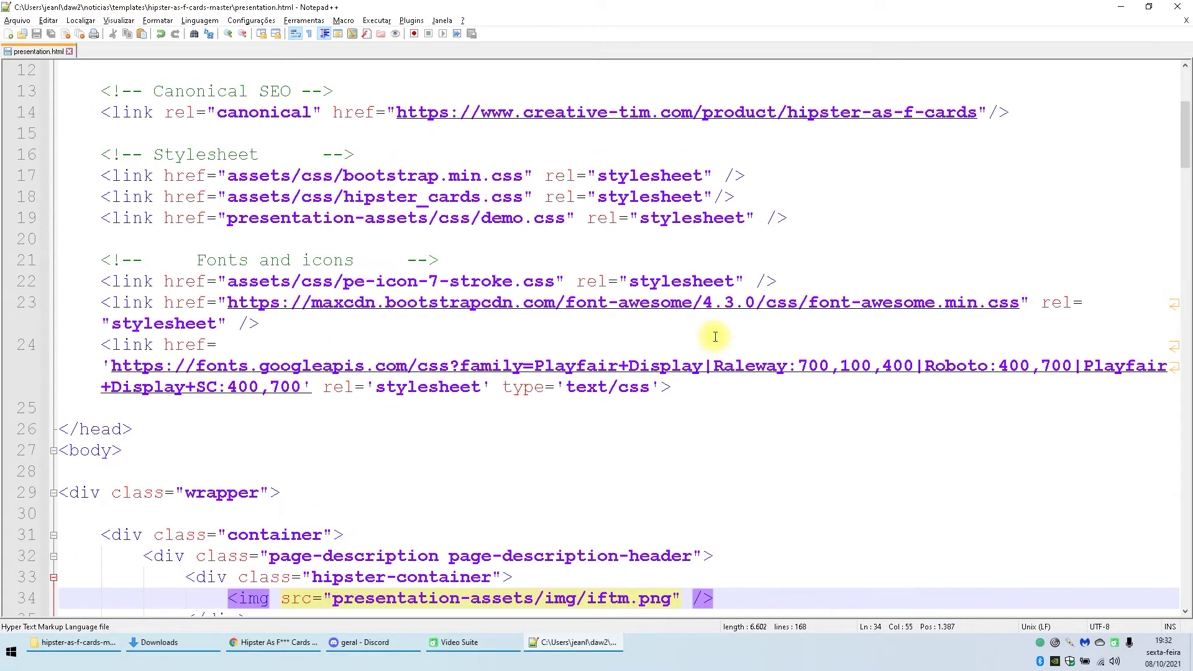
scroll(715, 360, "down", 4)
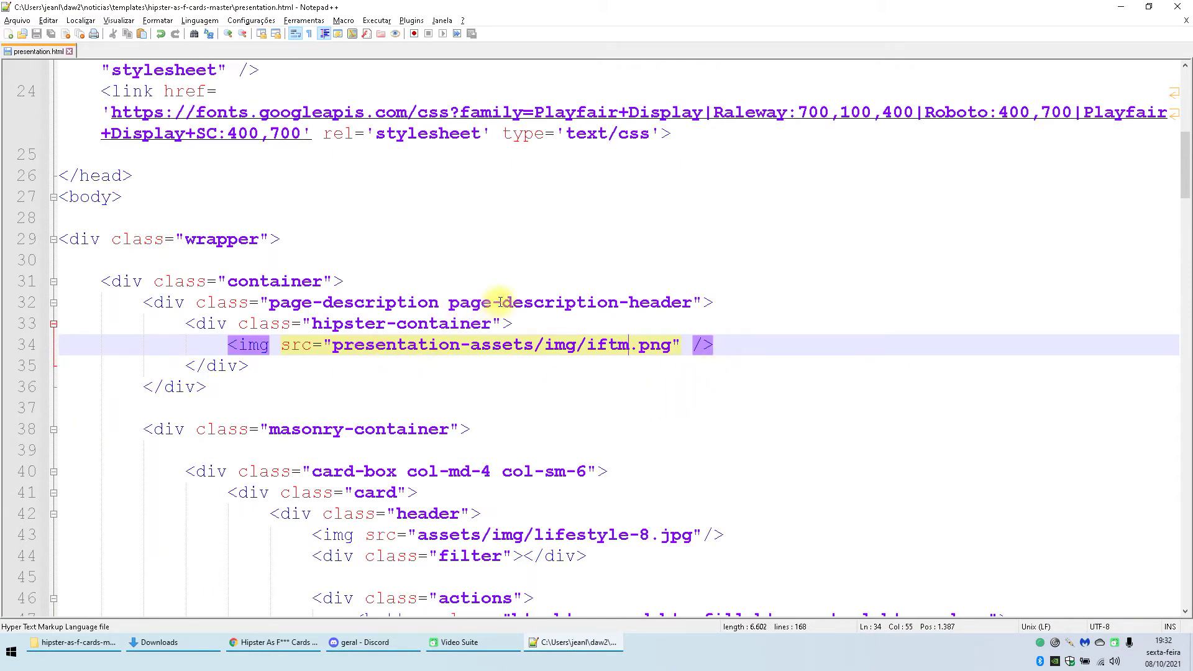
left_click_drag(502, 325, 230, 333)
key("BackSpace")
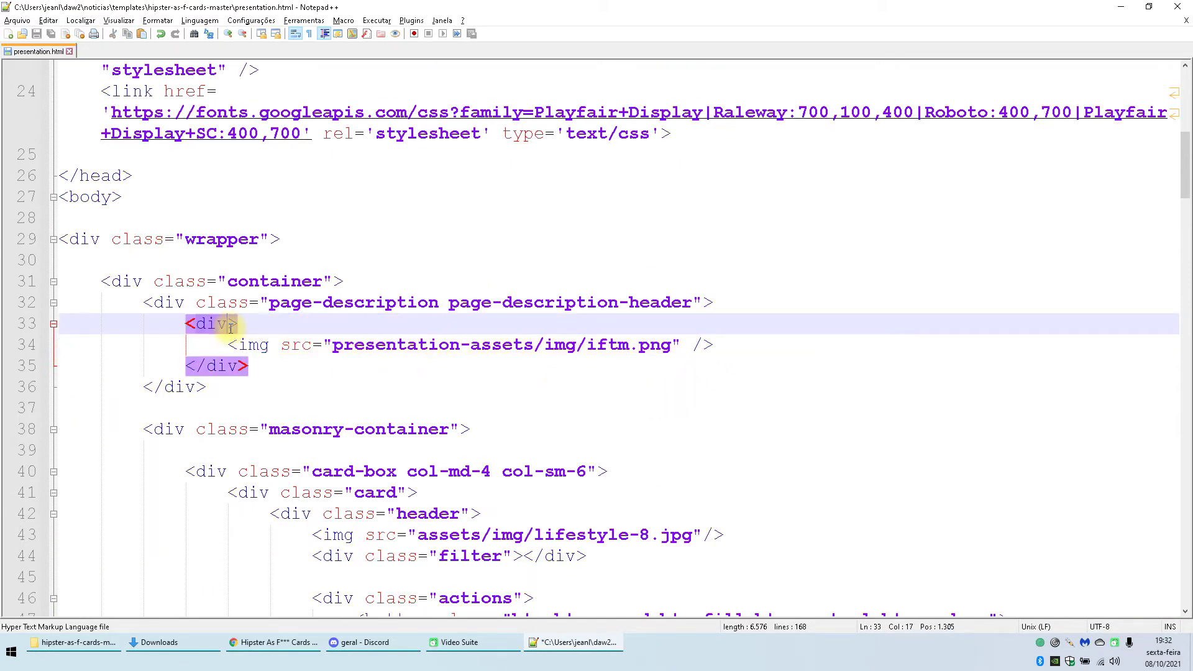
key("ctrl+s")
key("alt+Tab")
left_click(61, 32)
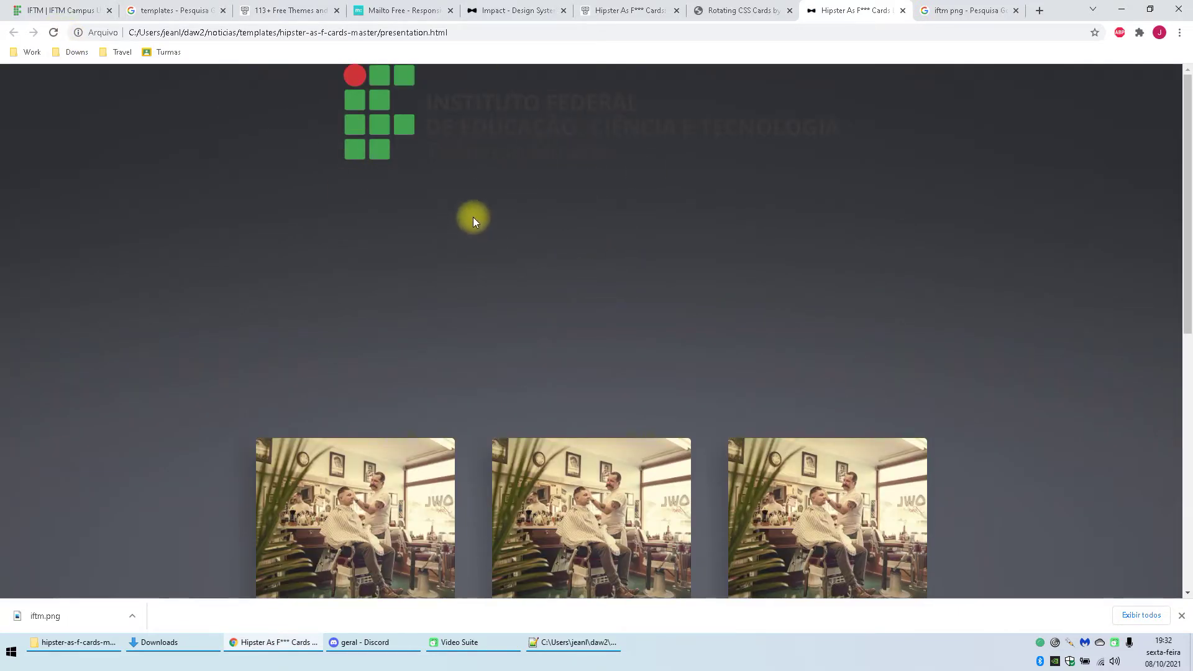
Step: Undo the removal of the hipster-container class, save presentation.html and reload the page
key("alt+Tab")
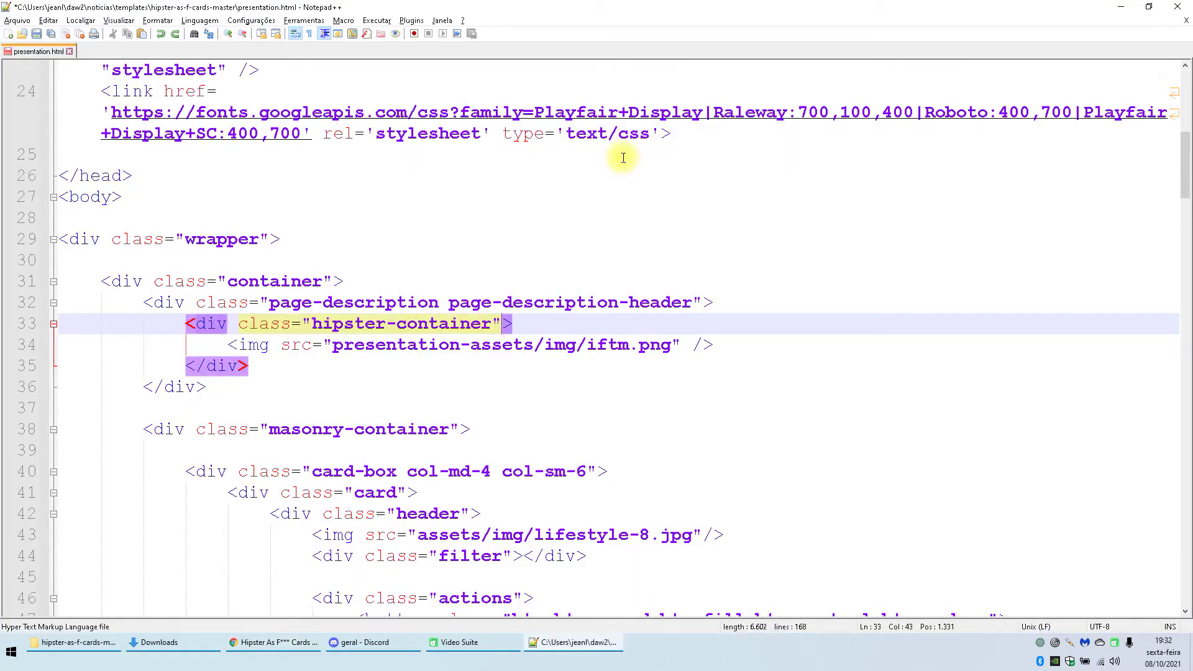
key("alt+Tab")
left_click(54, 36)
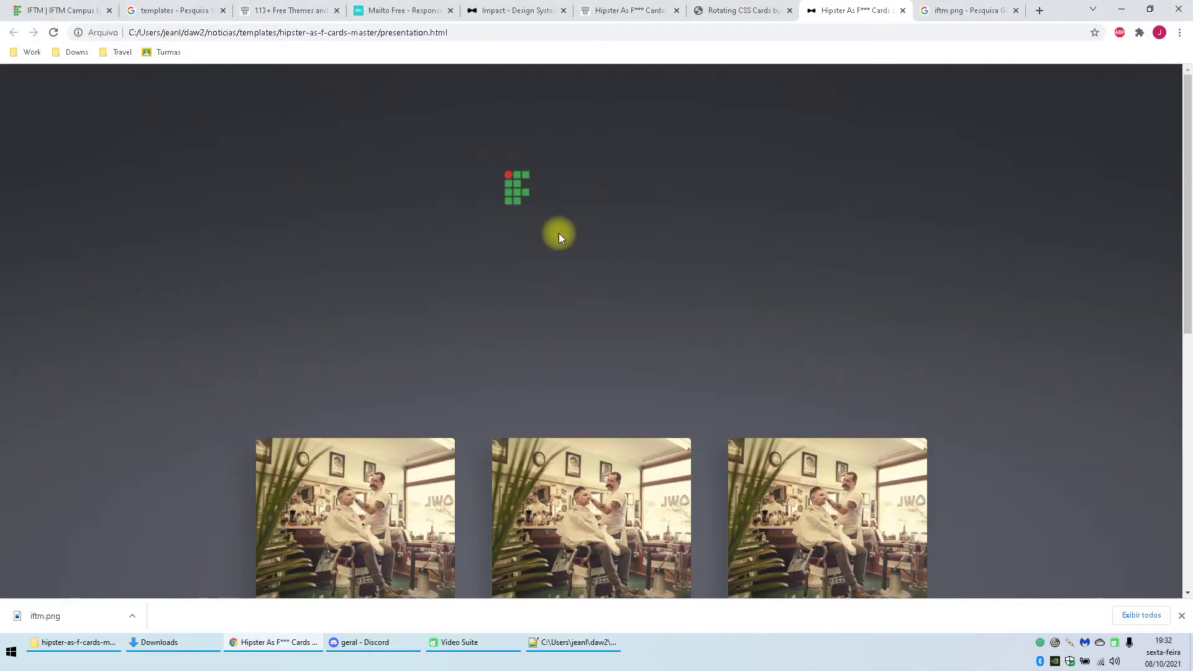
key("alt+Tab")
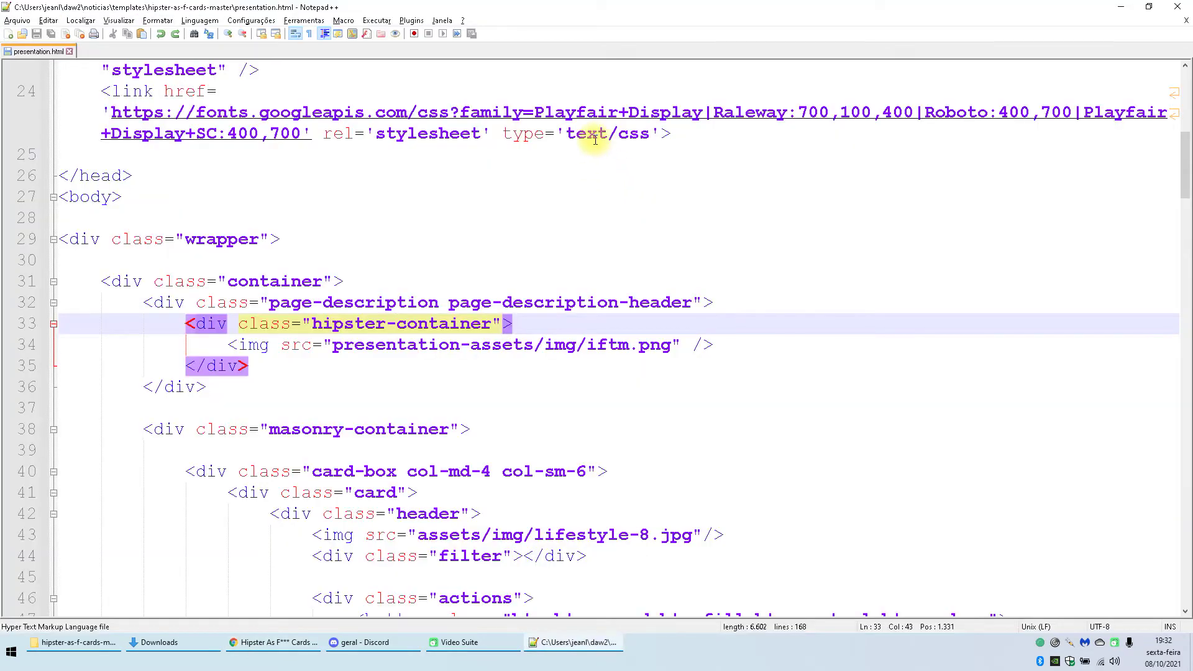
scroll(435, 248, "up", 4)
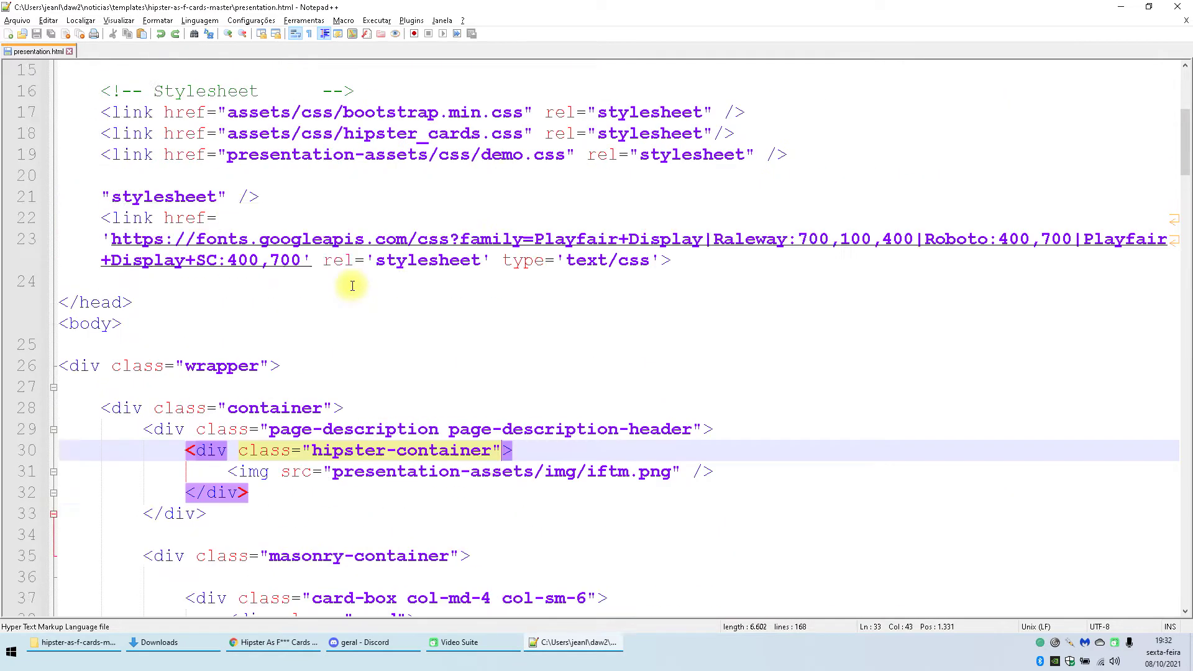
scroll(506, 253, "down", 2)
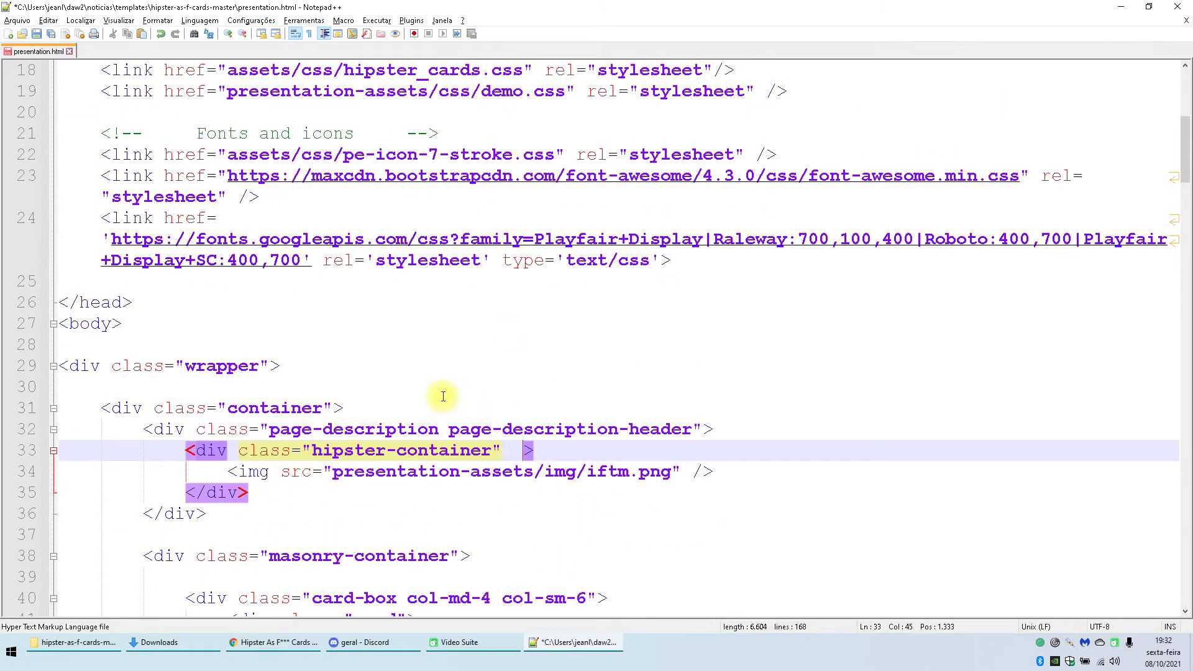
Step: Switch to Chrome and inspect the header area of presentation.html, examining the styles of the container, wrapper and body elements
key("alt+Tab")
right_click(687, 319)
left_click(830, 452)
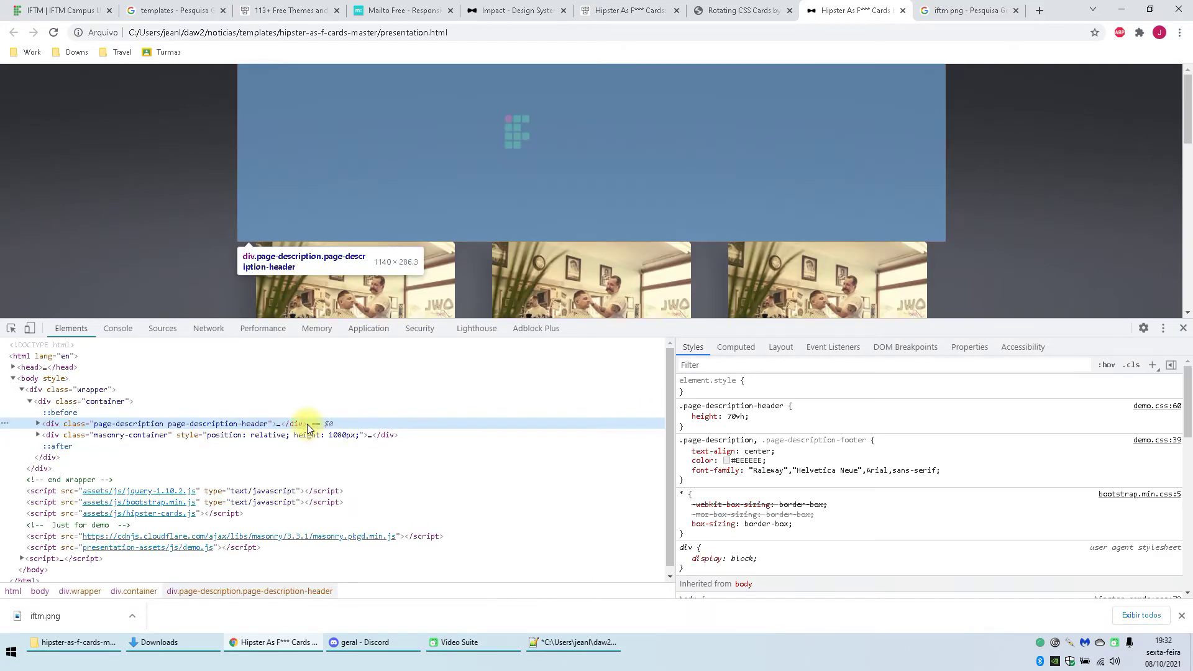
left_click(213, 404)
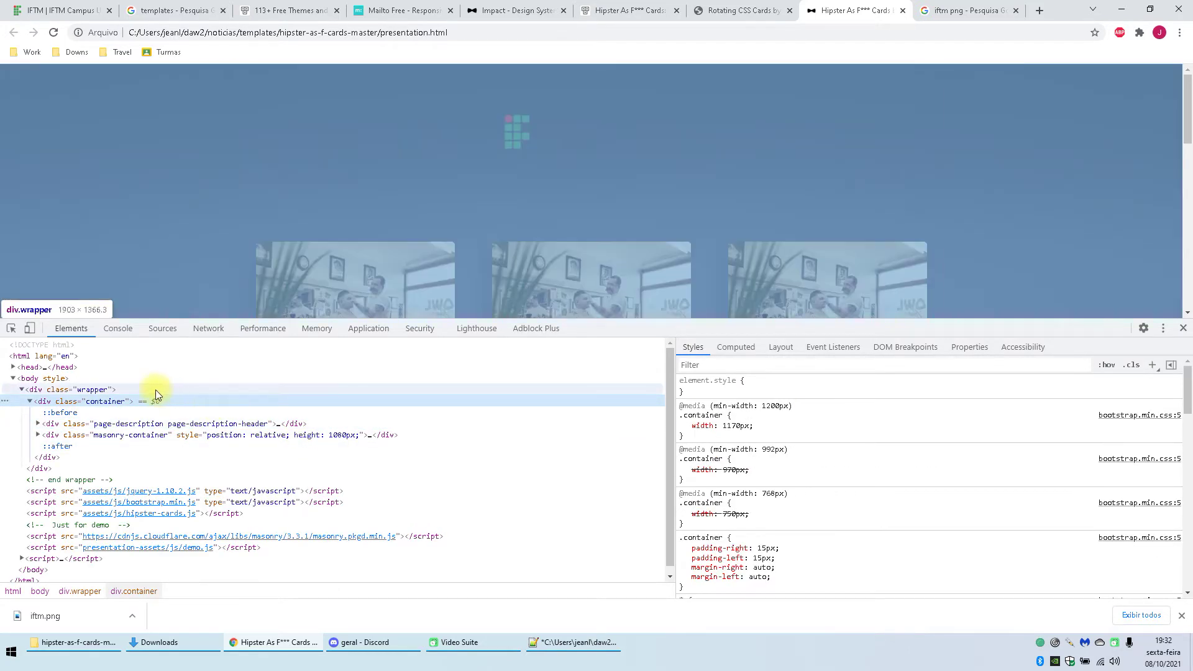
left_click(155, 390)
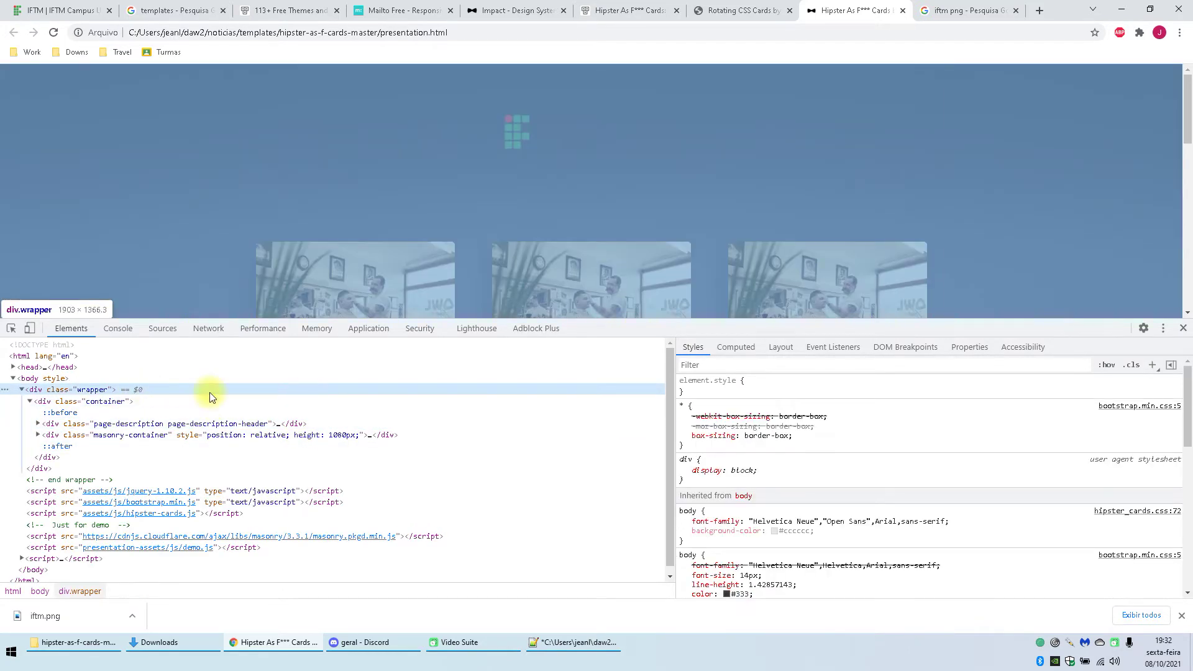
scroll(702, 584, "down", 1)
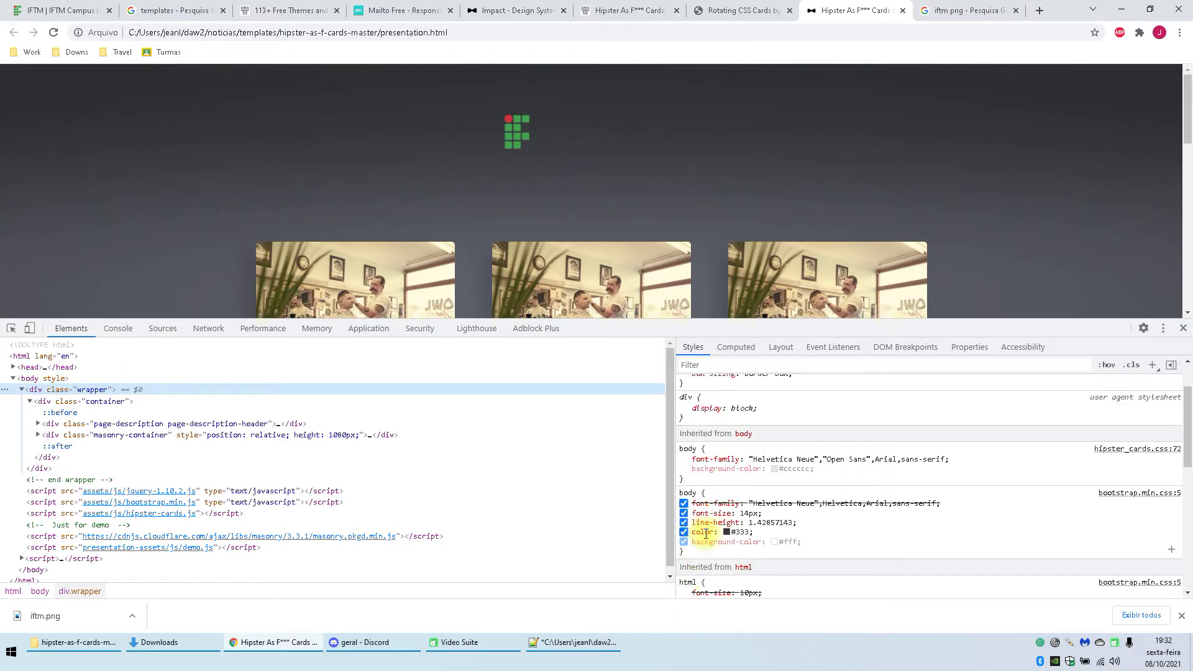
scroll(715, 529, "down", 5)
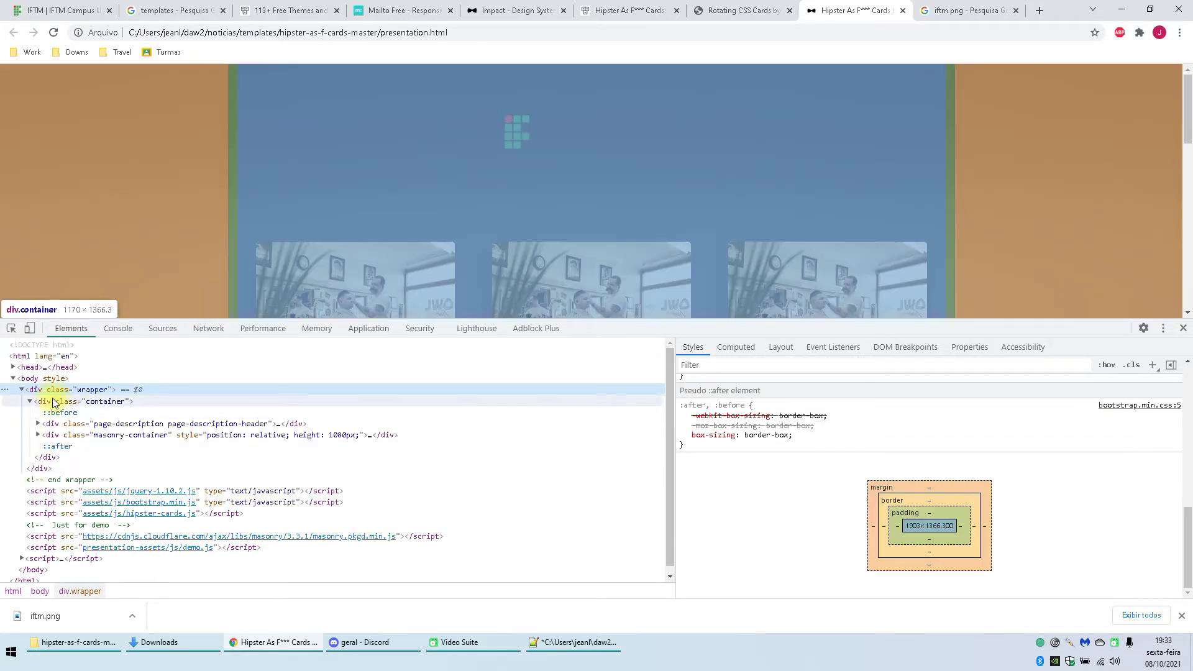
left_click(48, 379)
scroll(944, 460, "up", 6)
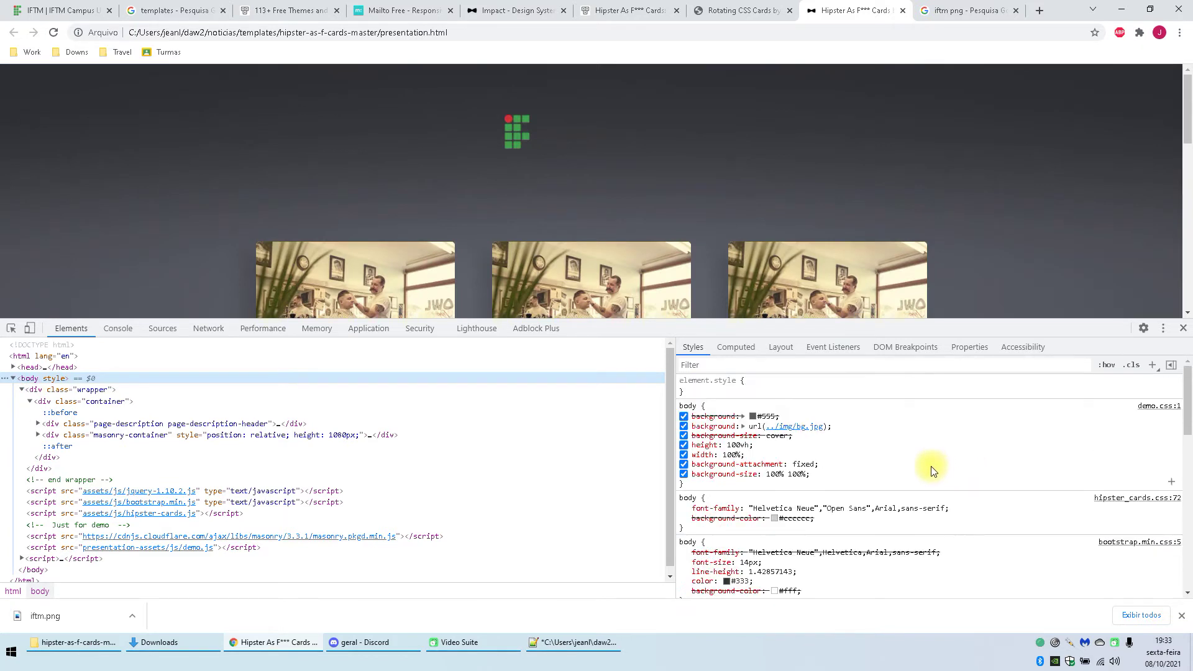
Step: Disable the #555 and url(../img/bg.jpg) background declarations of the inspected body rule and check how the page looks
left_click(684, 426)
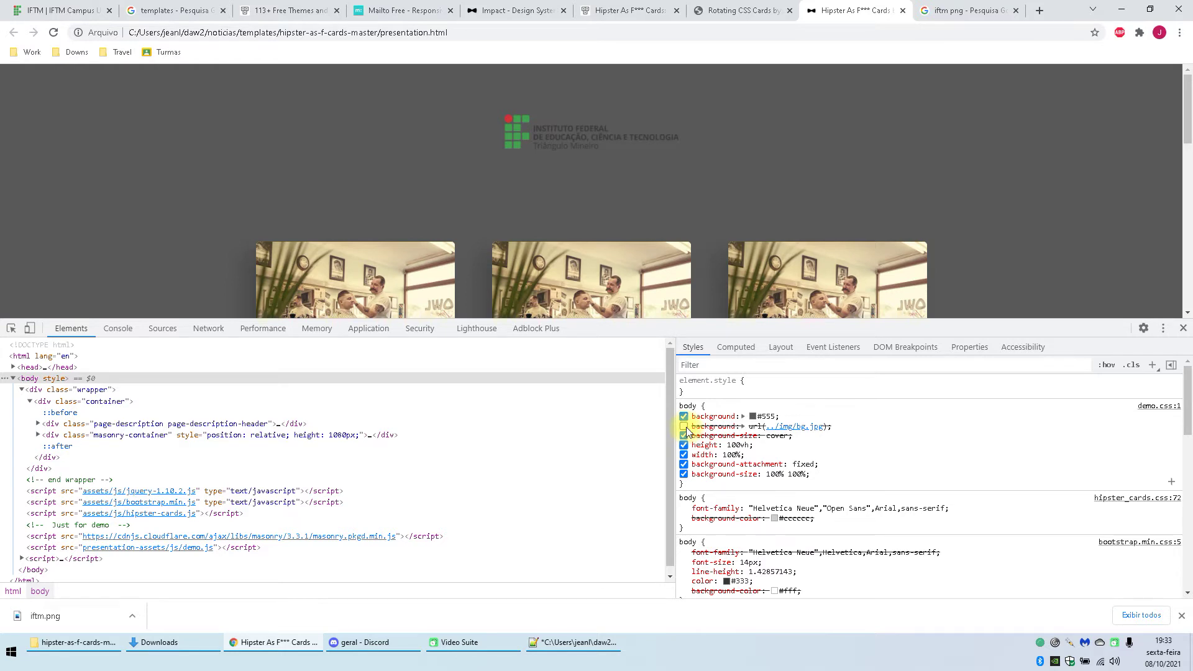
left_click(684, 426)
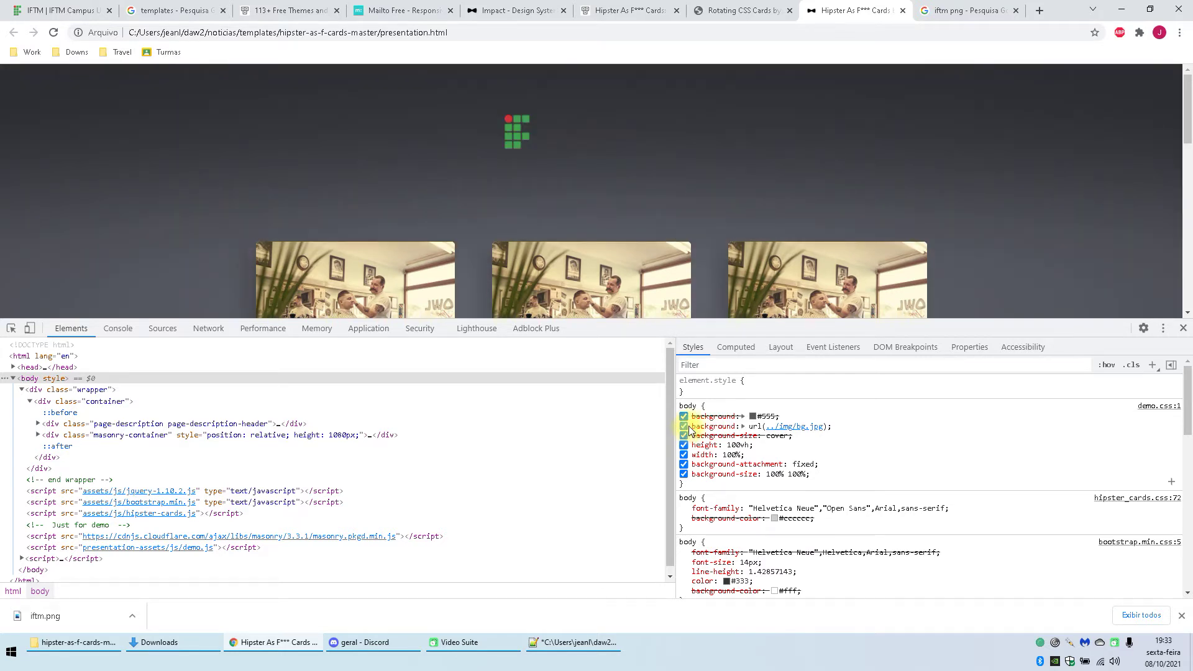
left_click(684, 426)
left_click(684, 416)
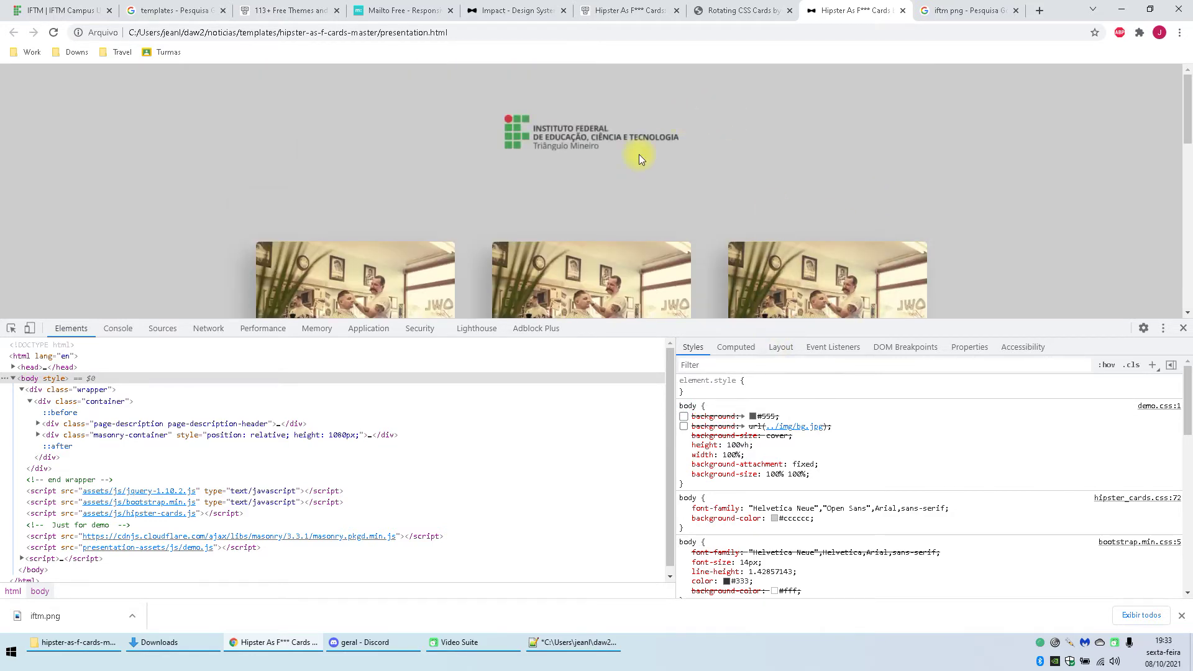
scroll(689, 160, "down", 8)
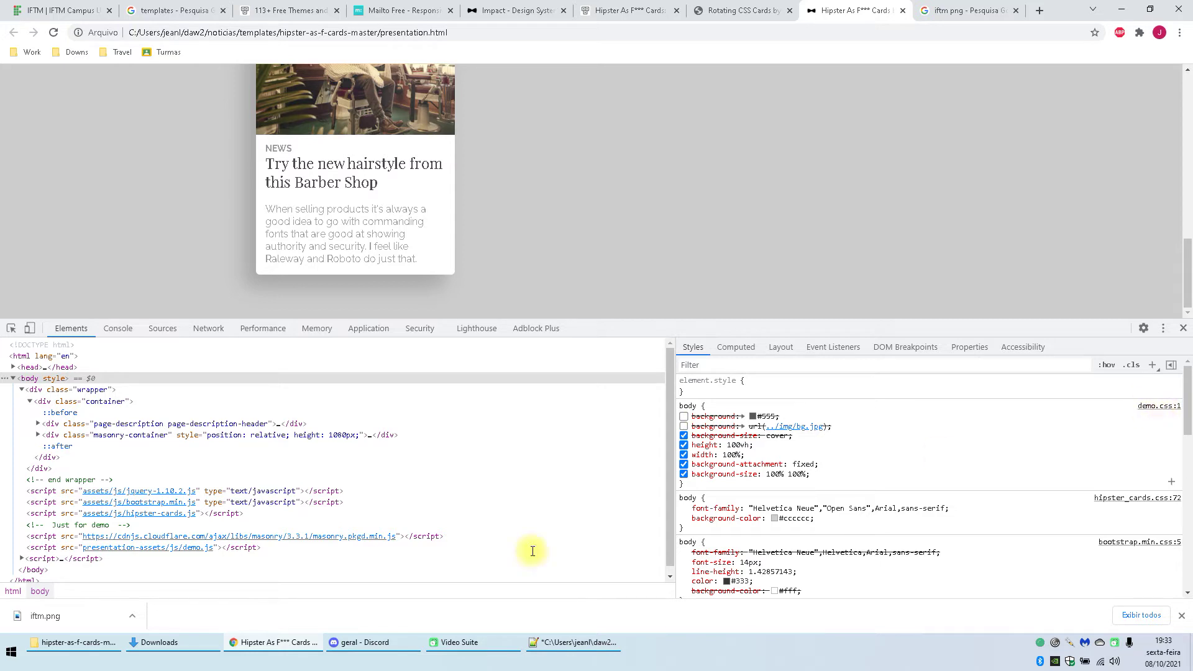
Step: Switch to the hipster-as-f-cards-master folder in File Explorer
left_click(109, 652)
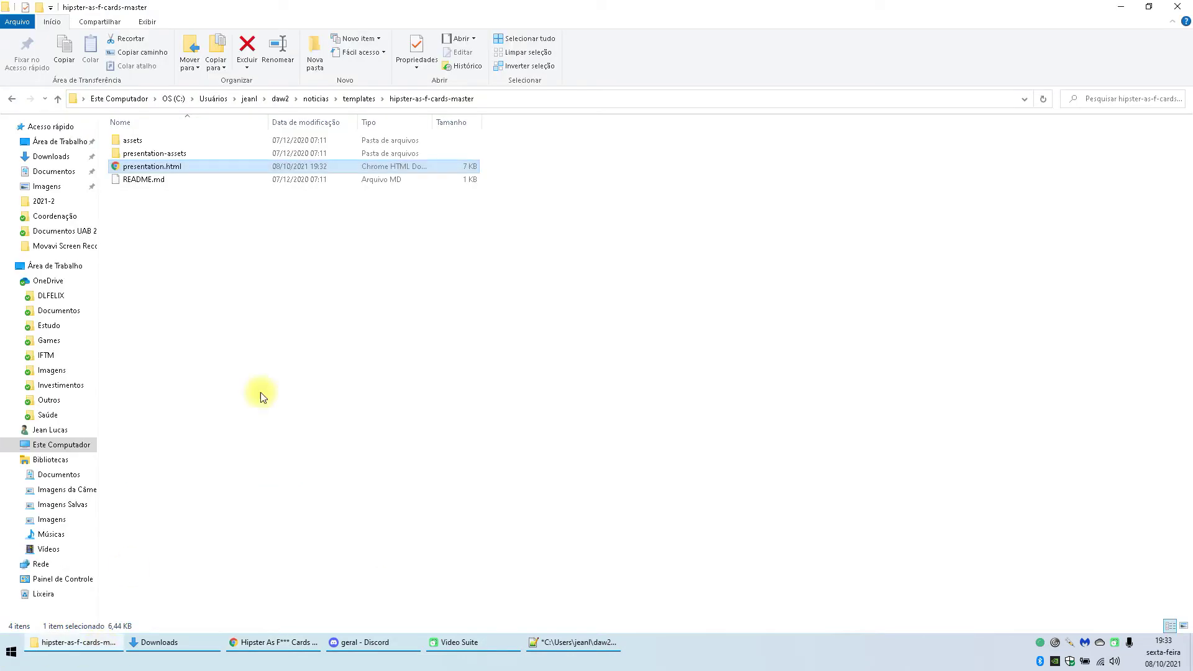
double_click(147, 143)
double_click(144, 143)
left_click(136, 142)
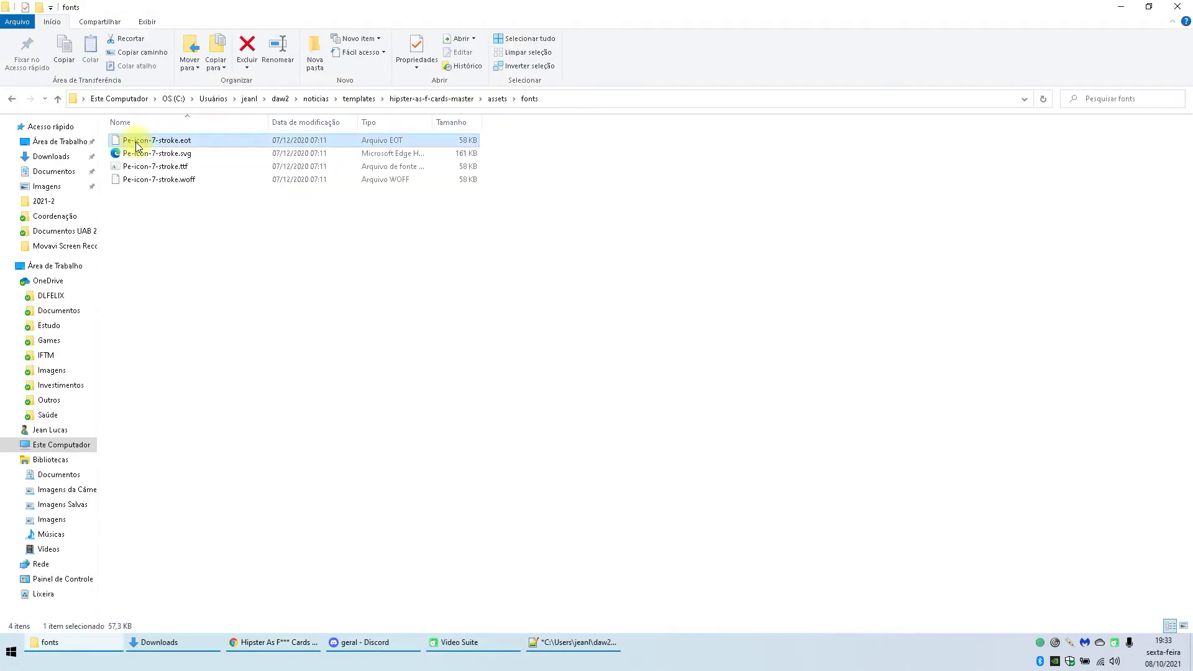
key("BackSpace")
key("BackSpace")
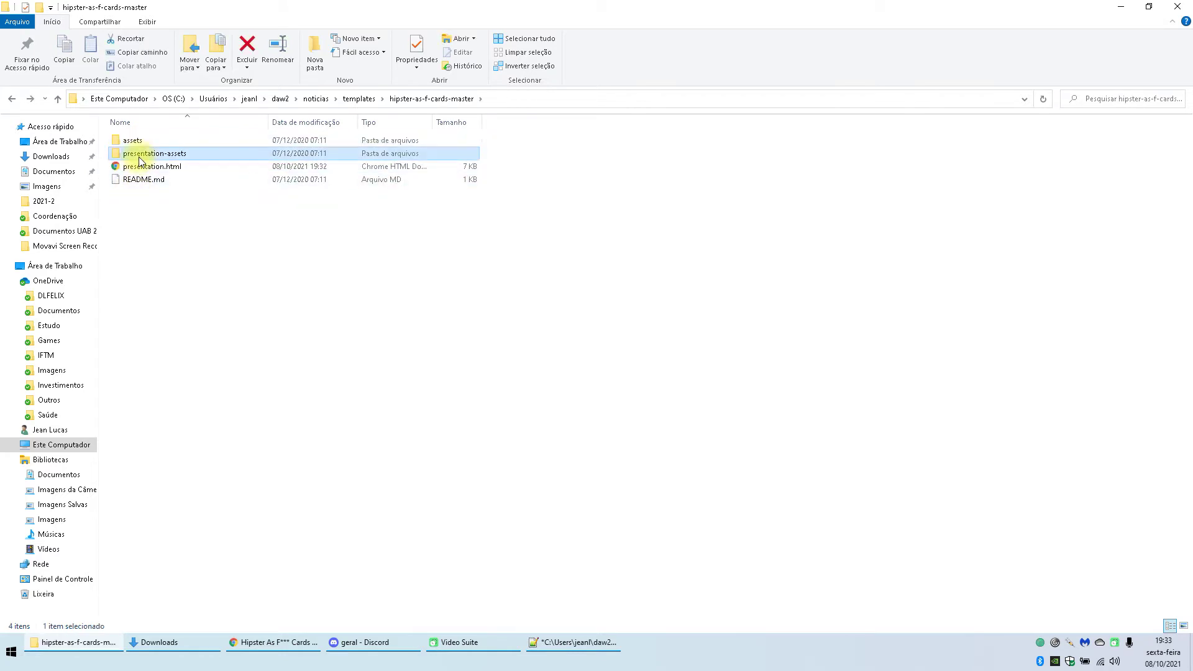
Step: Open demo.css from the presentation-assets/css folder in Notepad++
double_click(139, 153)
double_click(142, 145)
double_click(141, 141)
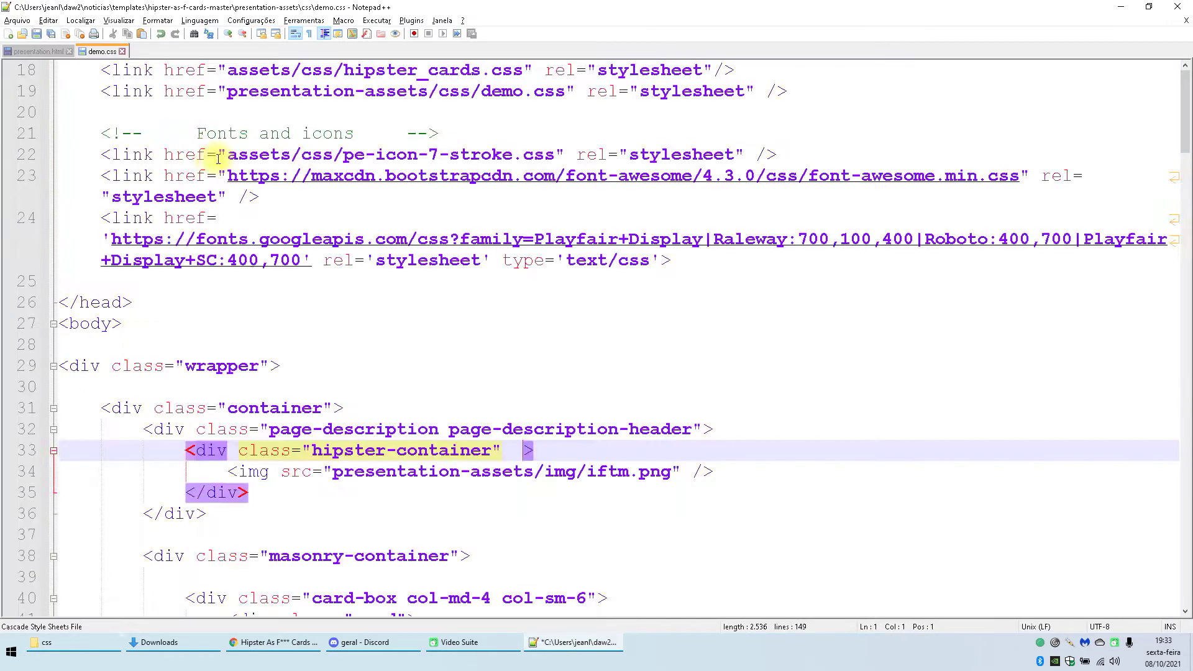
Step: Delete the #555 and url(../img/bg.jpg) background declarations from the body rule in demo.css and save the file
left_click_drag(493, 128, 491, 72)
key("BackSpace")
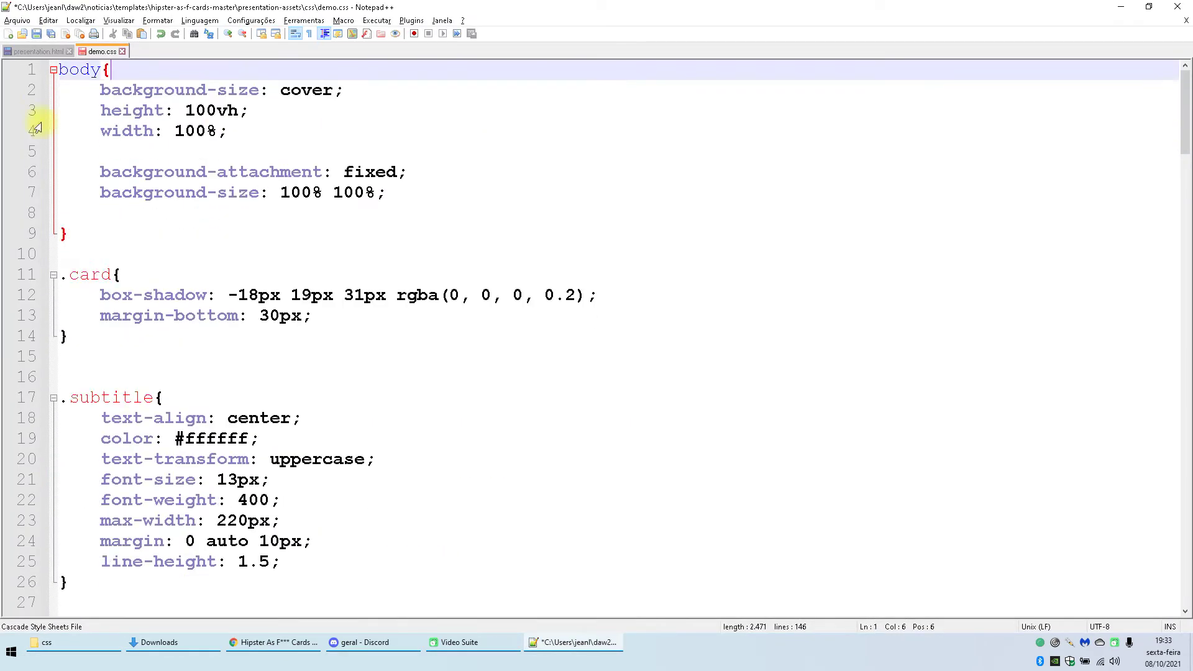
key("ctrl+s")
Step: Switch to Chrome, reload presentation.html, close the developer tools and look over the page with its new background
left_click(274, 641)
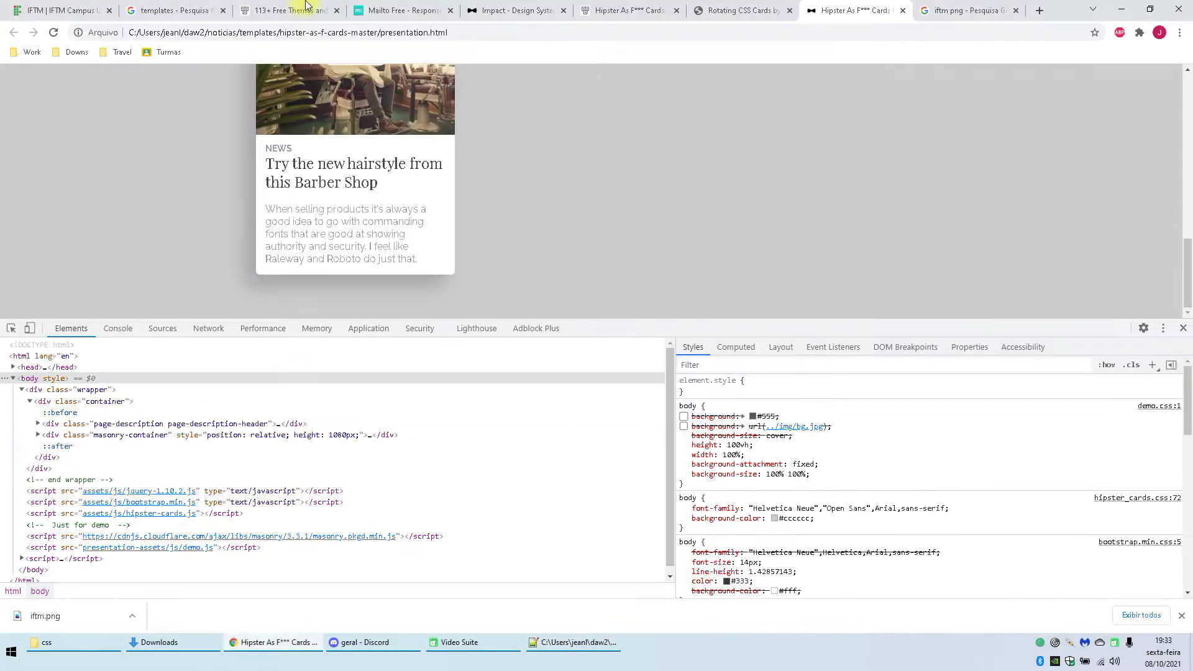
left_click(52, 33)
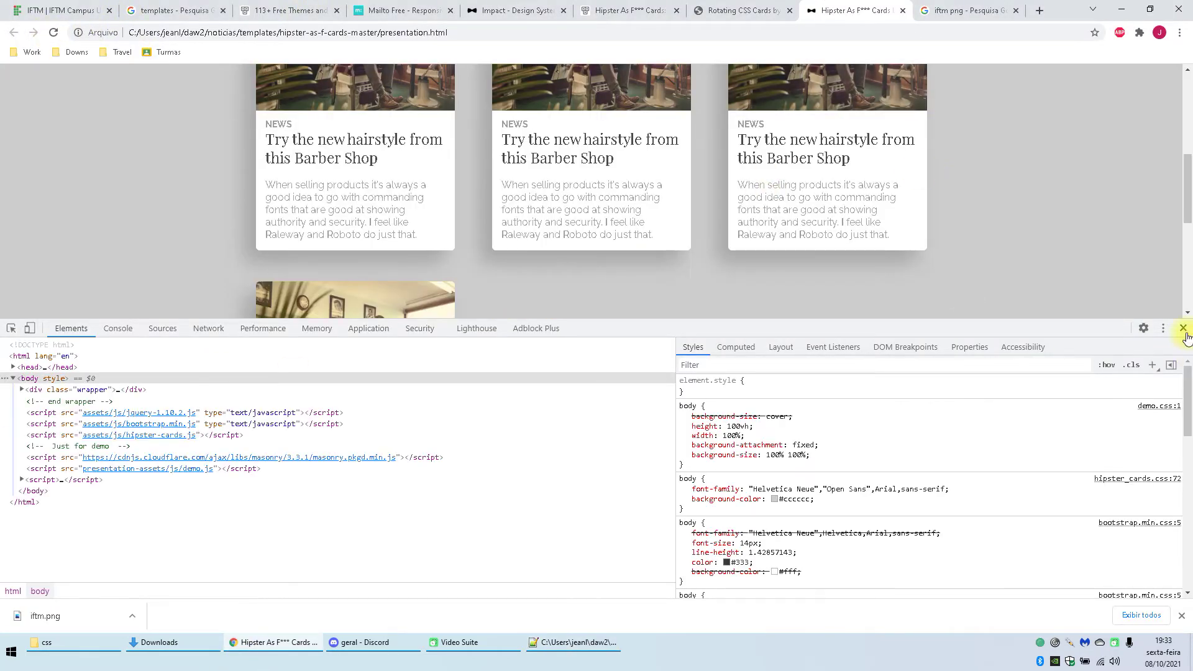
left_click(1183, 328)
scroll(953, 319, "down", 8)
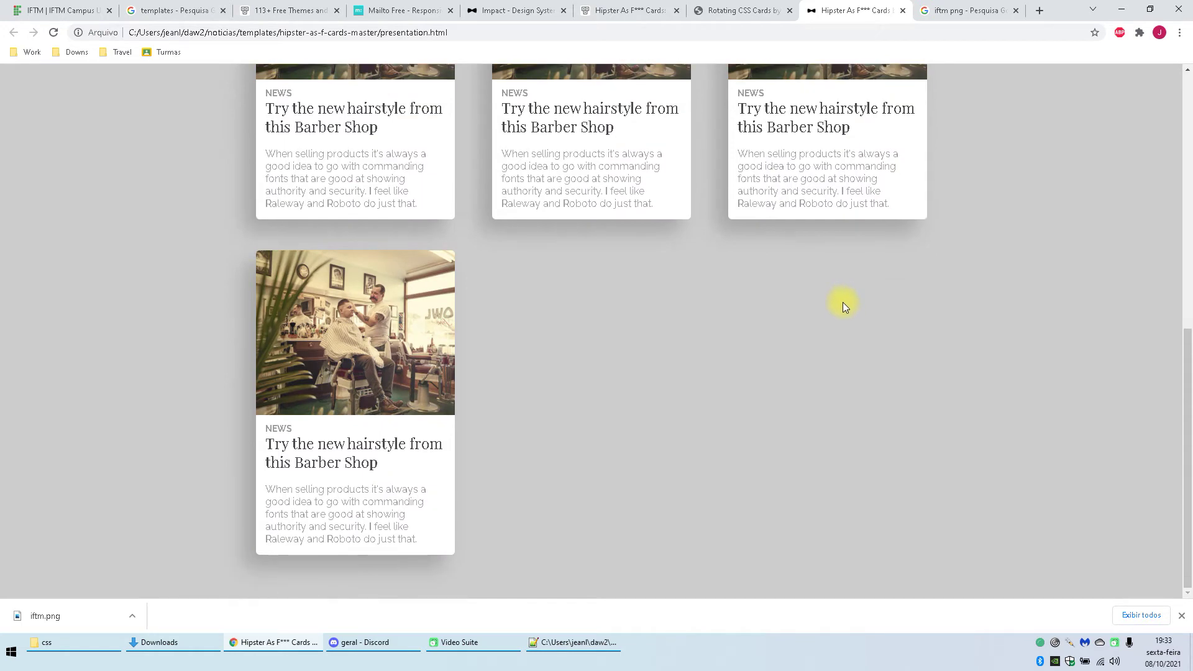
scroll(843, 303, "up", 1)
scroll(836, 383, "up", 7)
Step: Inspect the header area around the logo and select its hipster-container div to examine its styles
right_click(588, 218)
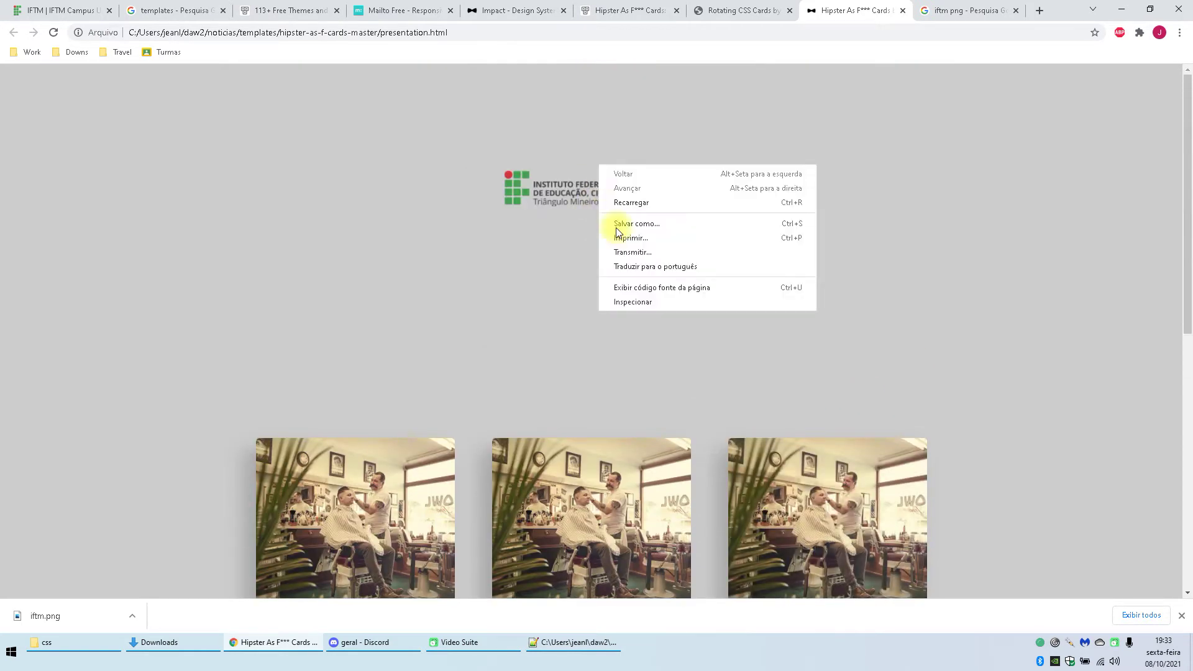
left_click(628, 301)
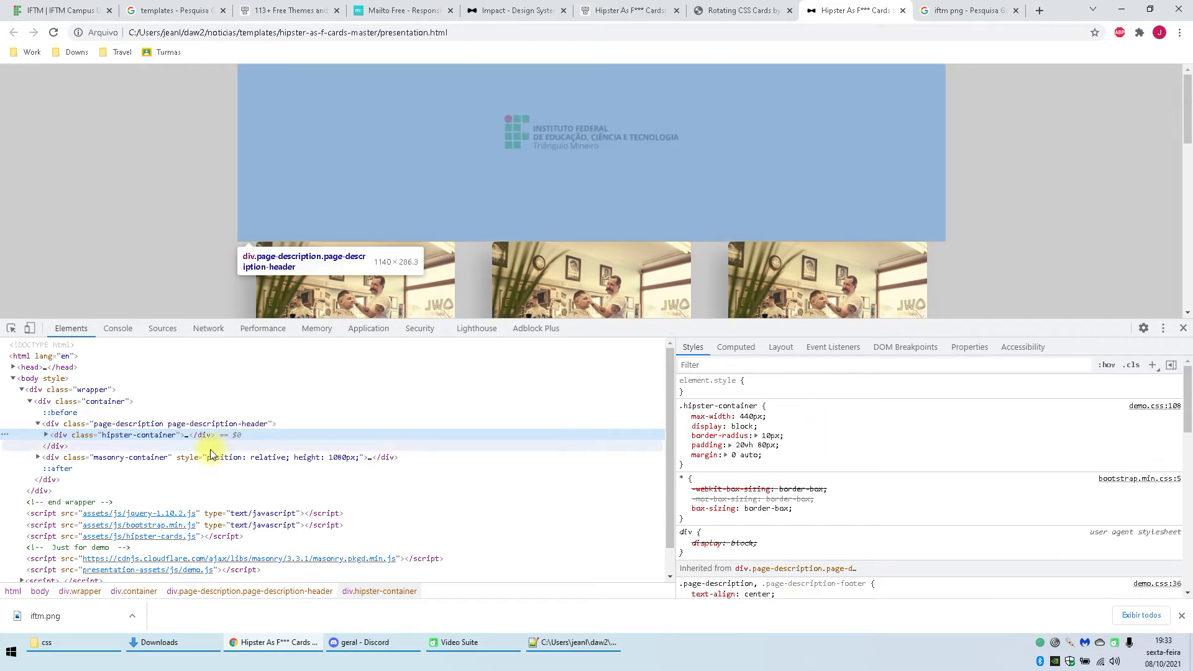
left_click(214, 442)
left_click(213, 437)
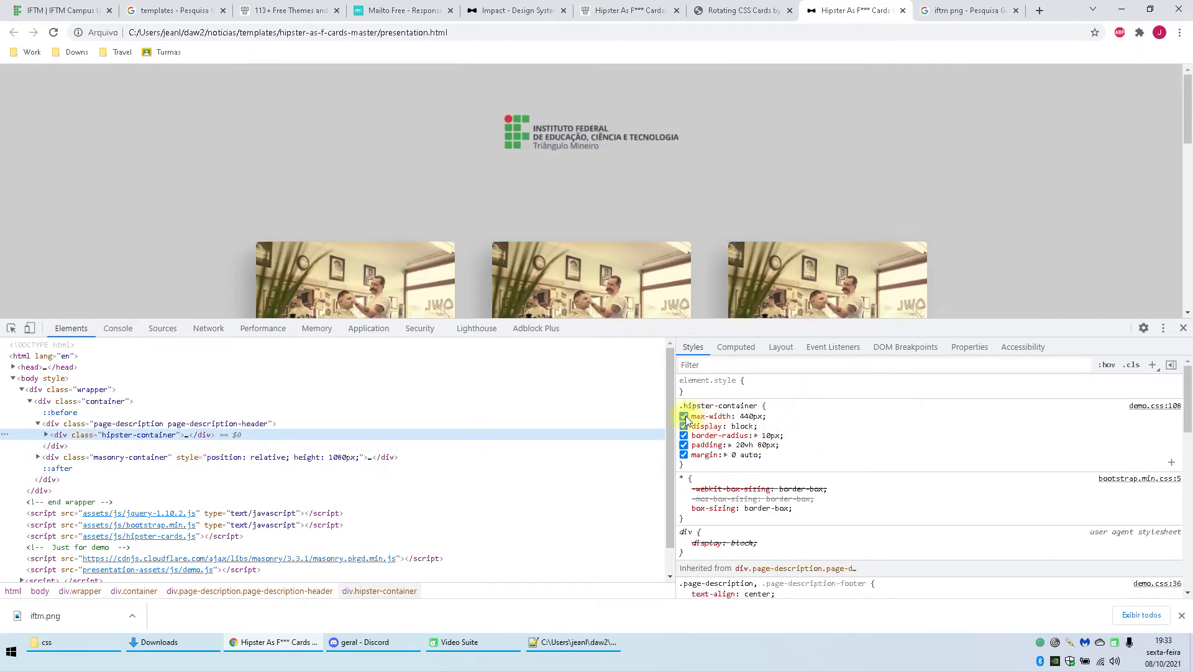
Step: Try max-width values of 2000px and 200px in the .hipster-container rule of the inspected page
left_click(748, 417)
type("2000px")
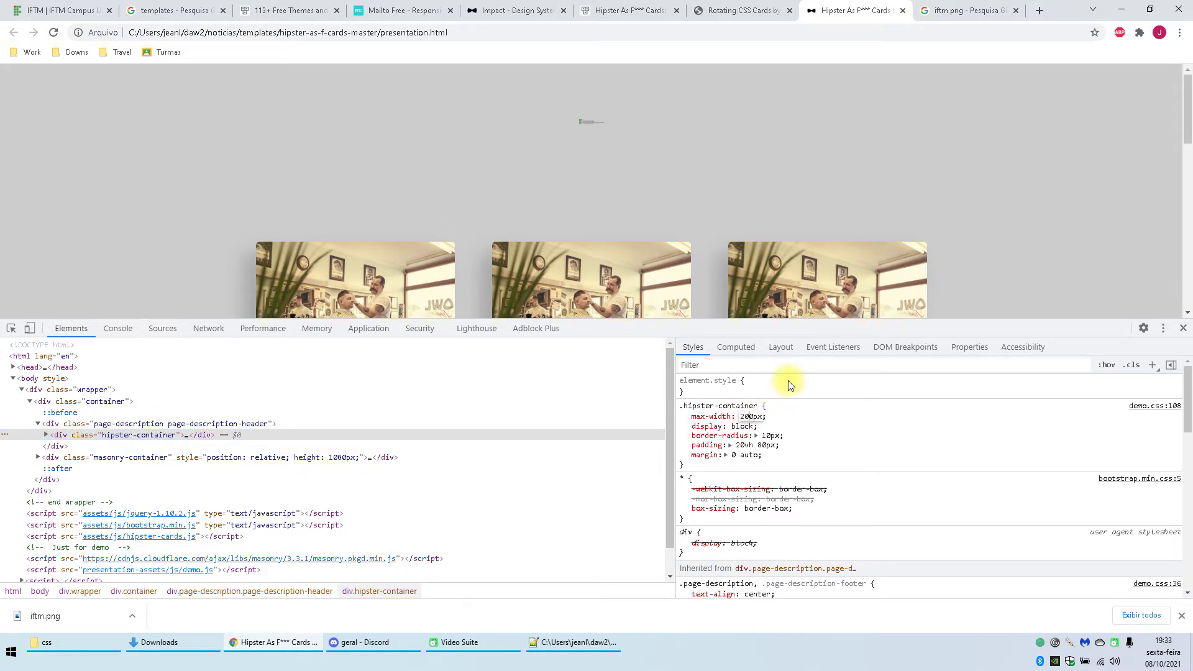
key("Return")
left_click(750, 417)
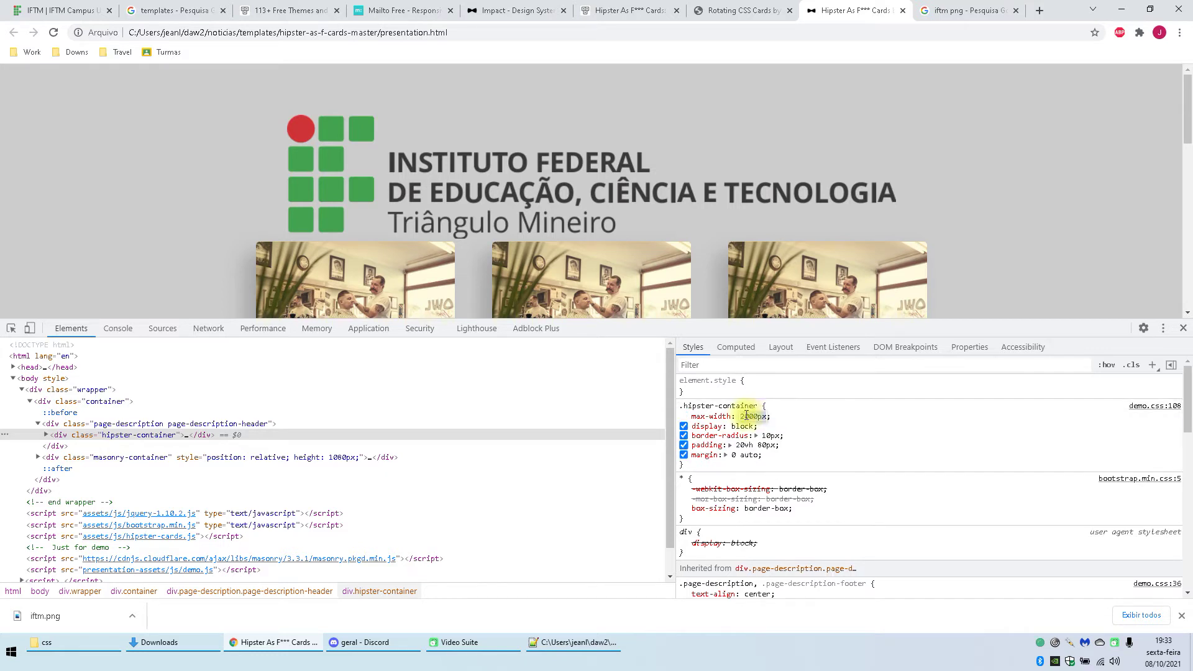
key("BackSpace")
key("Return")
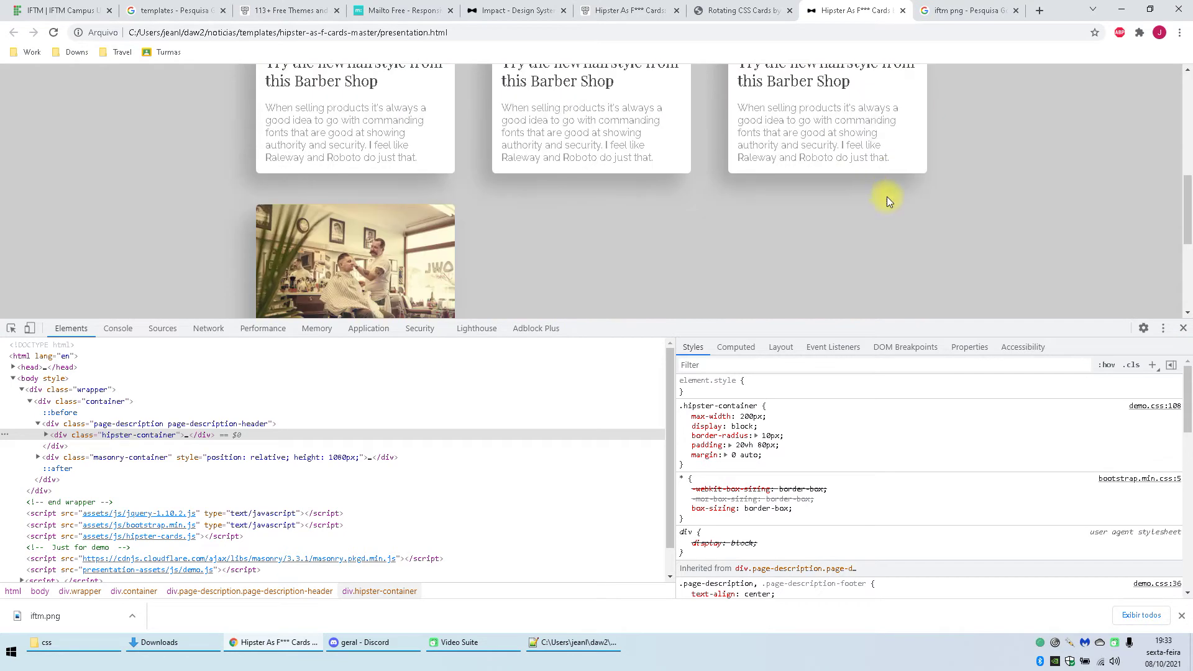
Step: Restore the .hipster-container max-width to 440px, close the developer tools and look over the page
left_click(747, 417)
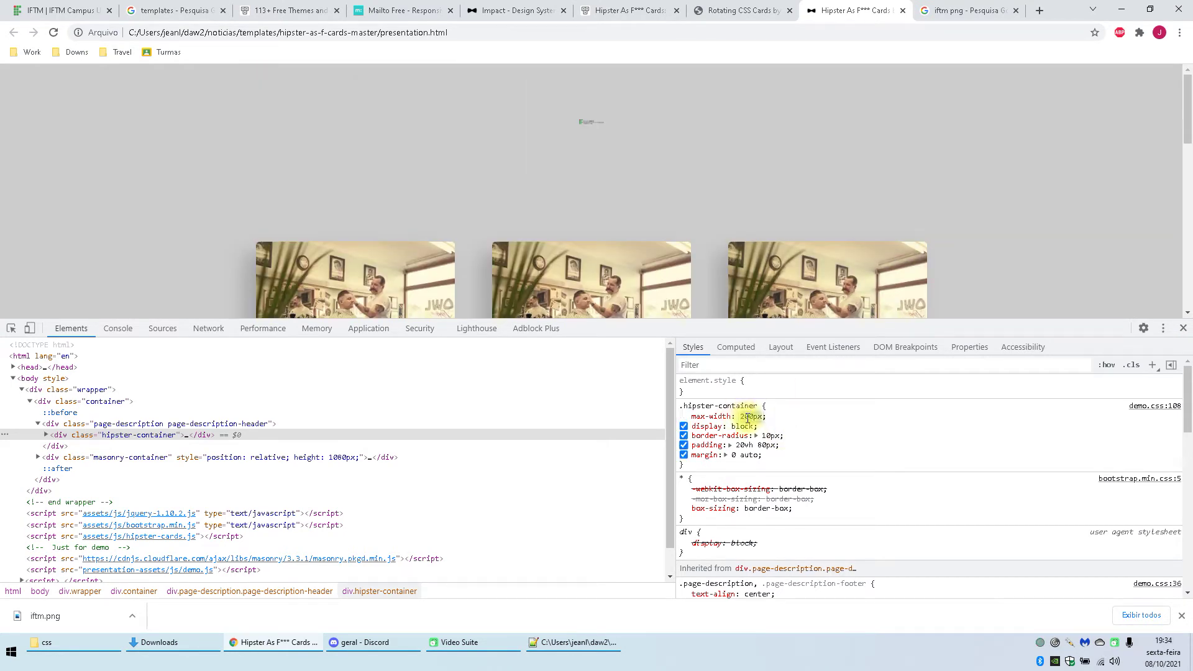
type("440")
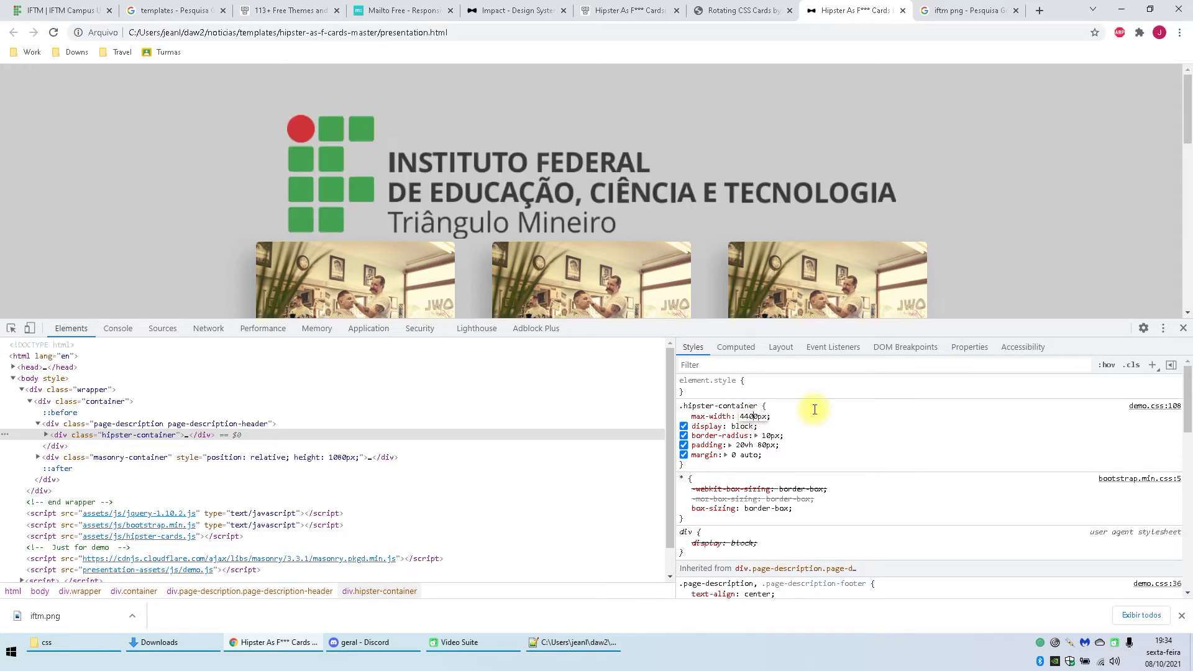
key("Return")
left_click(754, 417)
key("BackSpace")
key("Return")
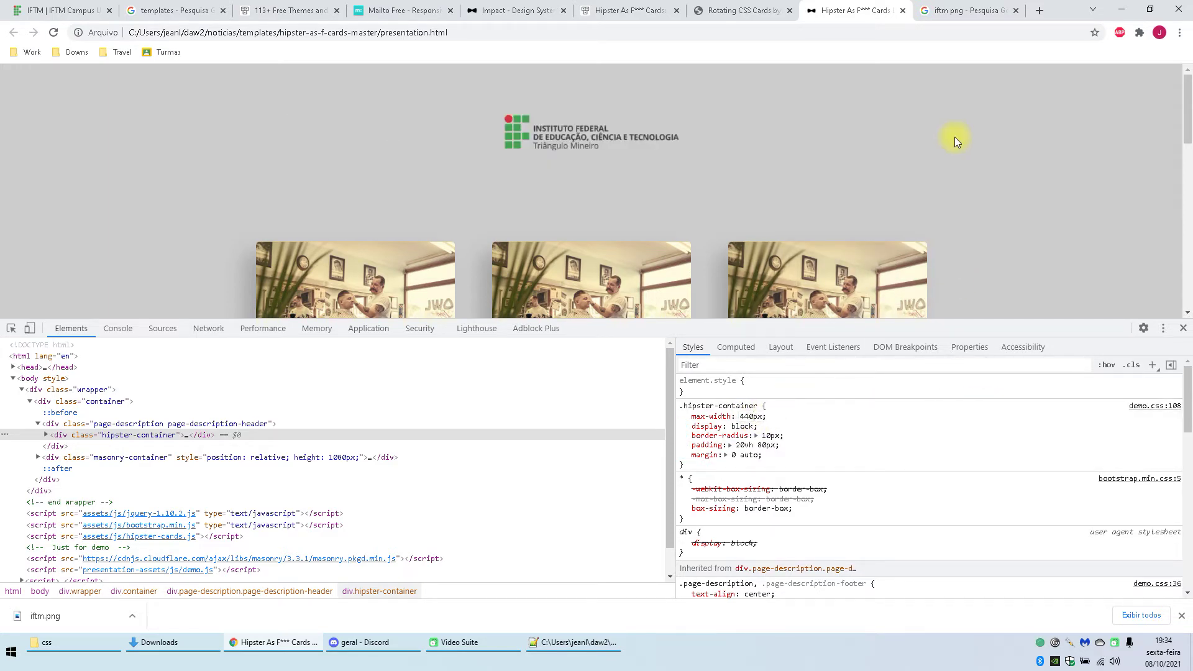
left_click(1183, 328)
scroll(646, 292, "down", 5)
scroll(638, 312, "up", 5)
Step: Inspect the empty area below the logo, disable the height declaration of .page-description-header and check the cards' position
right_click(620, 387)
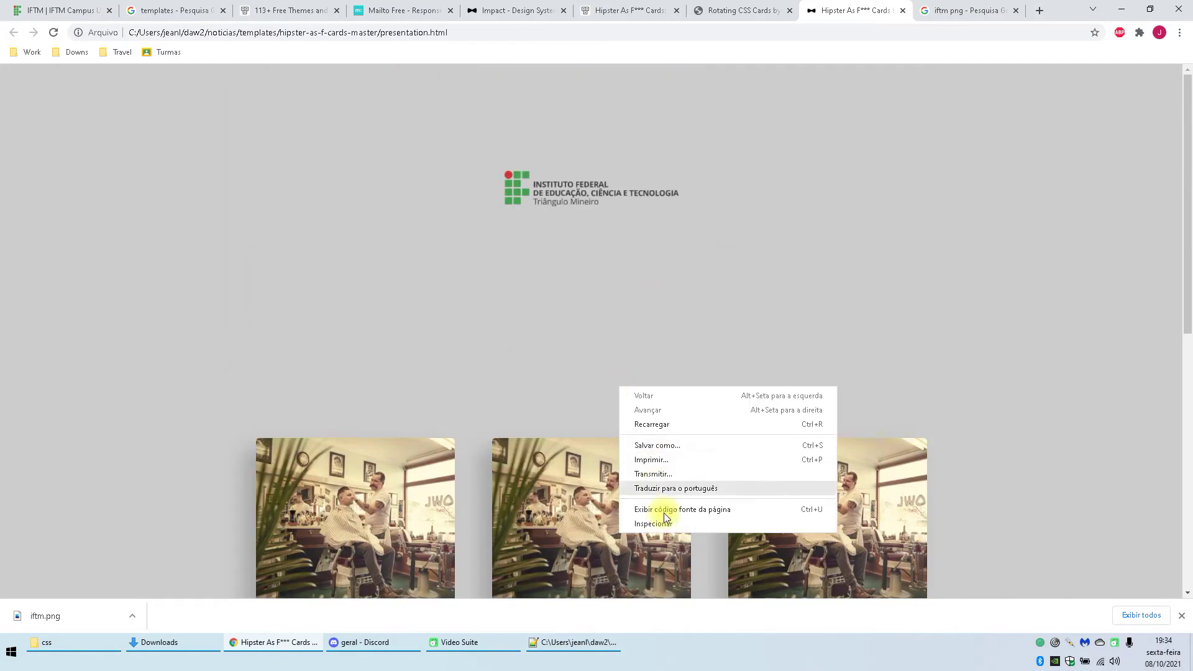
left_click(666, 524)
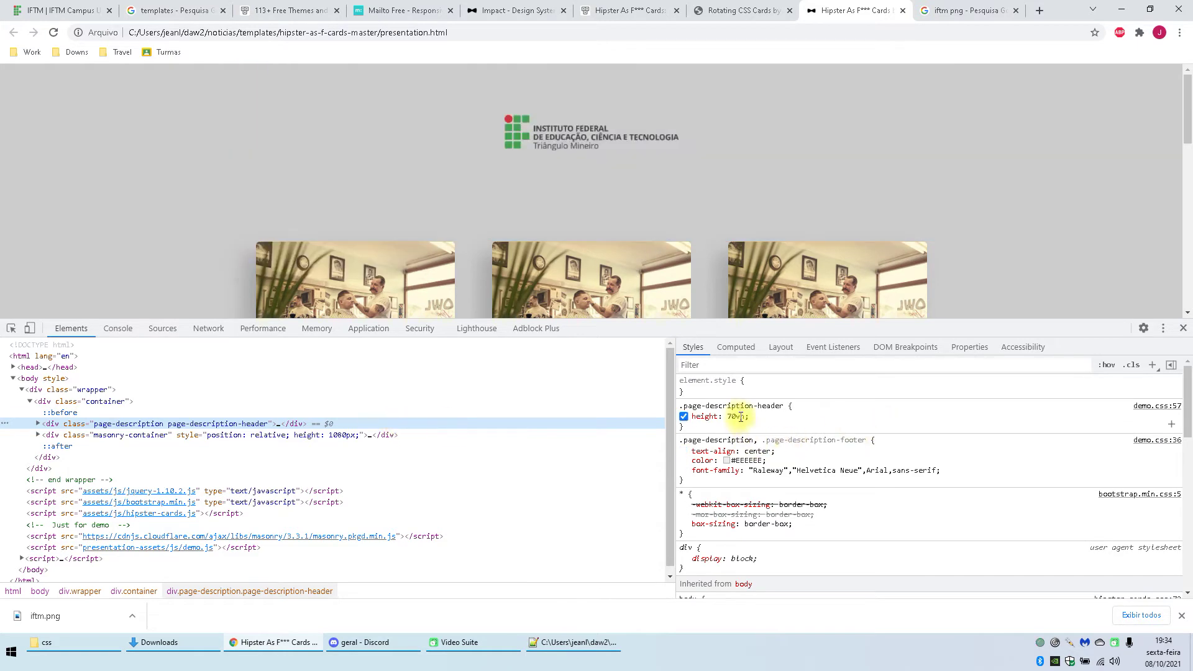
left_click(684, 417)
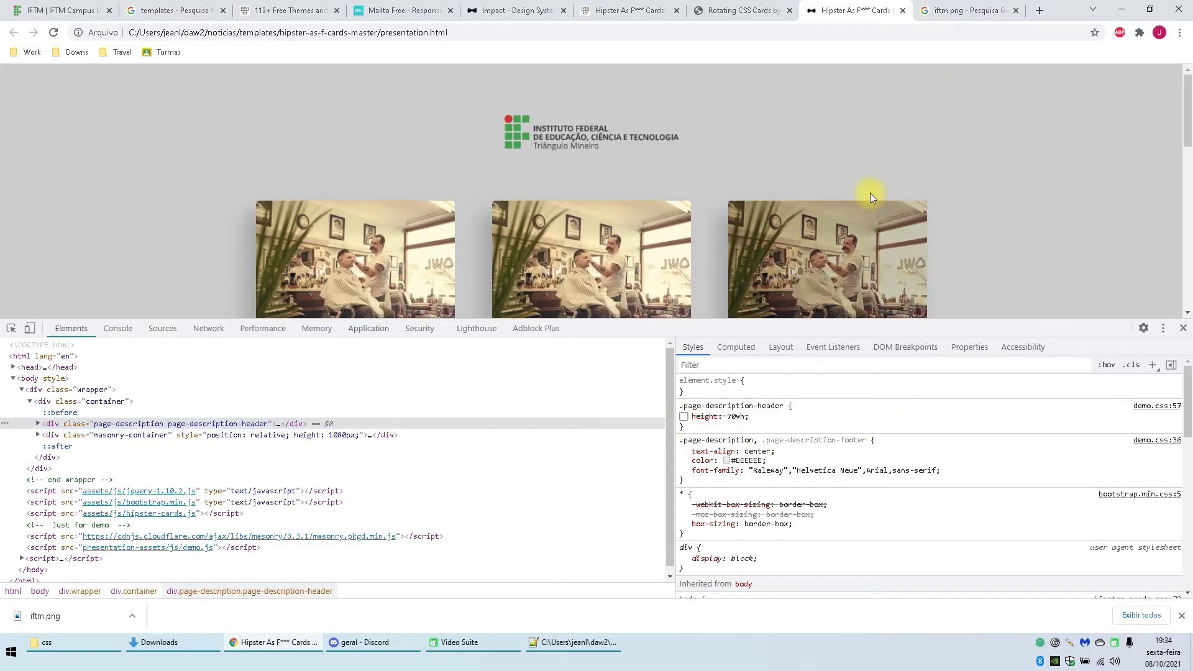
scroll(975, 223, "down", 4)
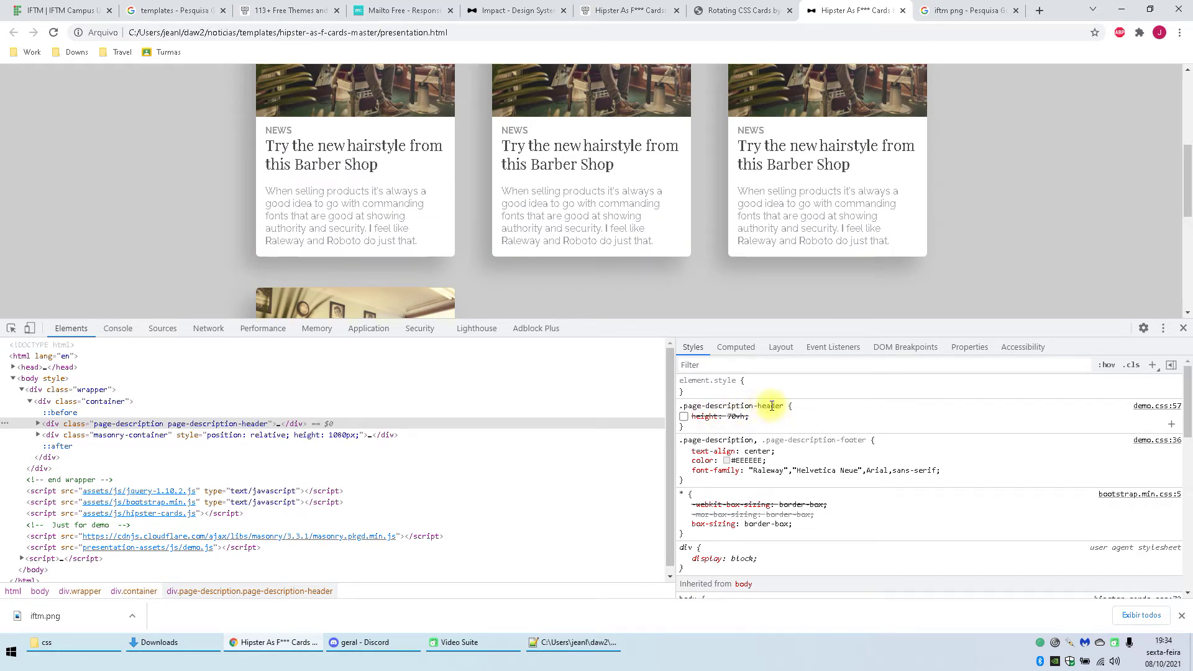
Step: Switch to Notepad++, try commenting out the height declaration of .page-description-header in demo.css, and save the file
key("alt+Tab")
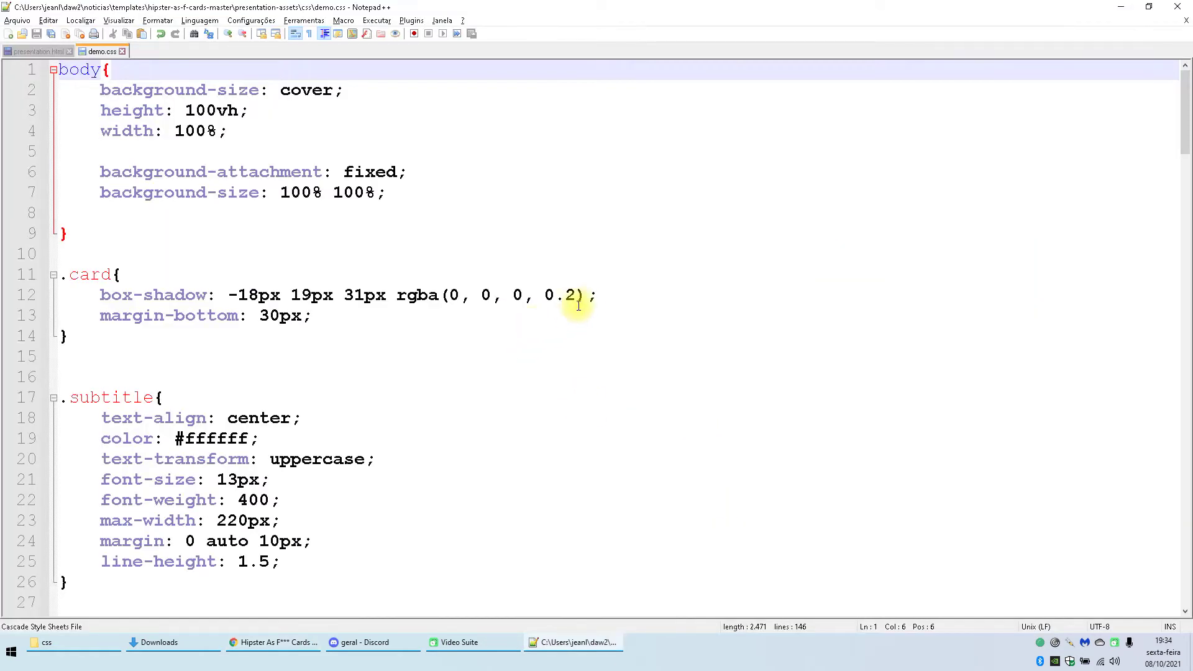
scroll(292, 319, "down", 9)
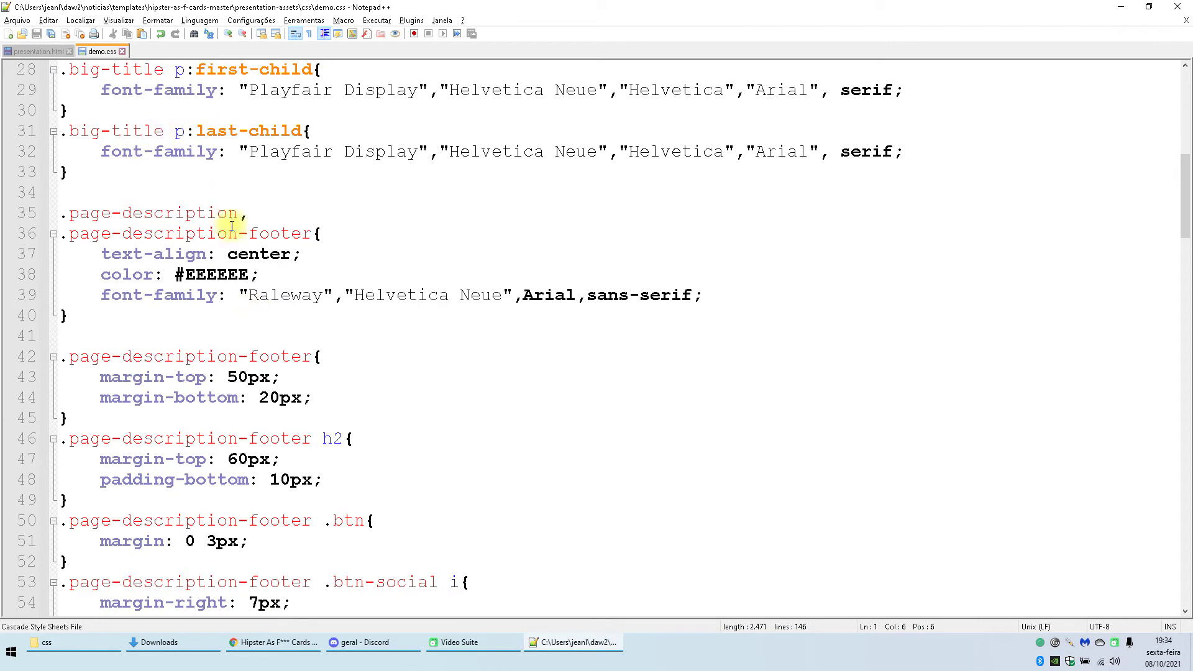
scroll(258, 414, "down", 5)
left_click(266, 373)
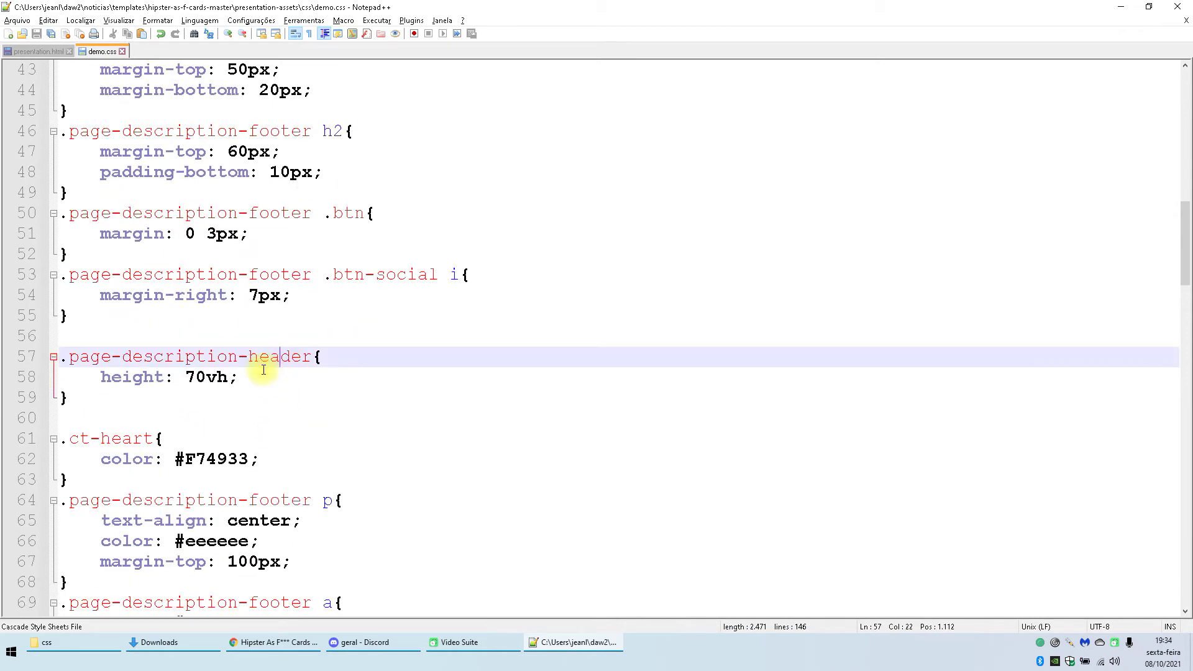
left_click_drag(59, 377, 95, 378)
left_click(96, 377)
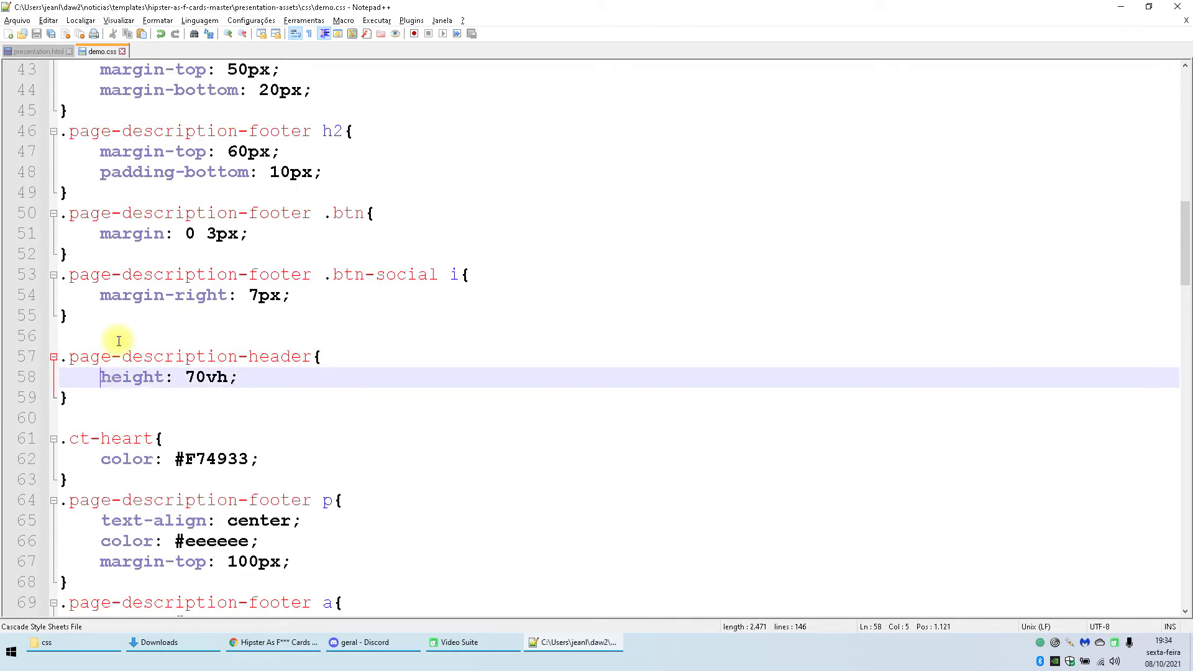
type("//")
type("*")
key("BackSpace")
key("BackSpace")
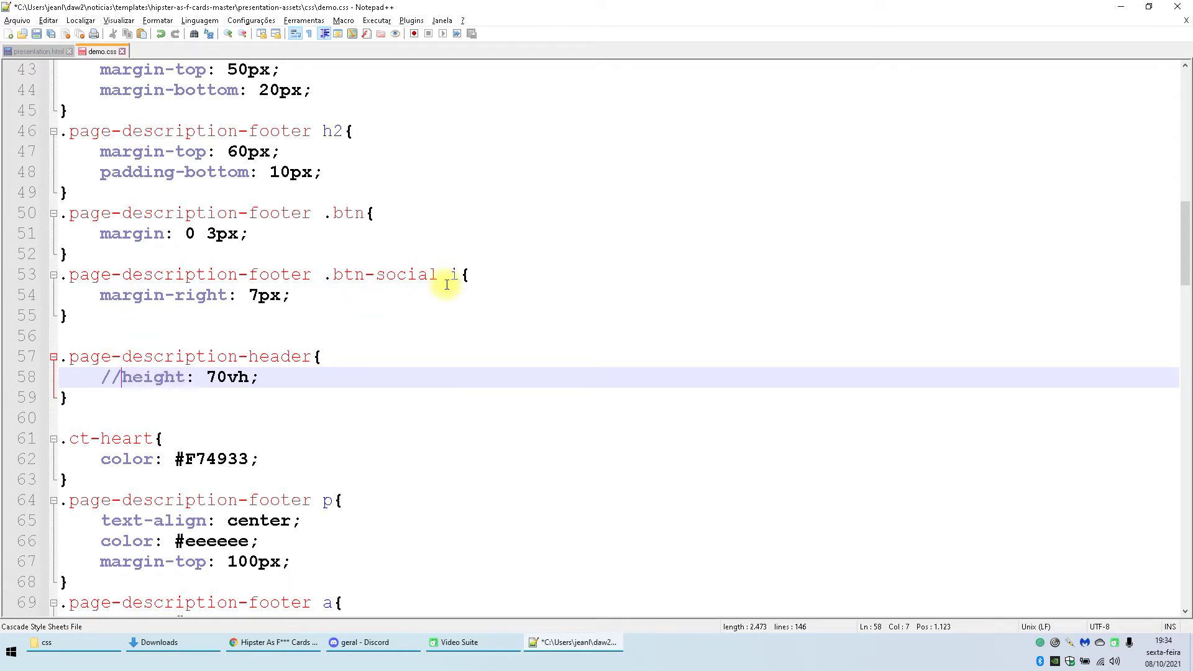
type("*")
left_click(341, 365)
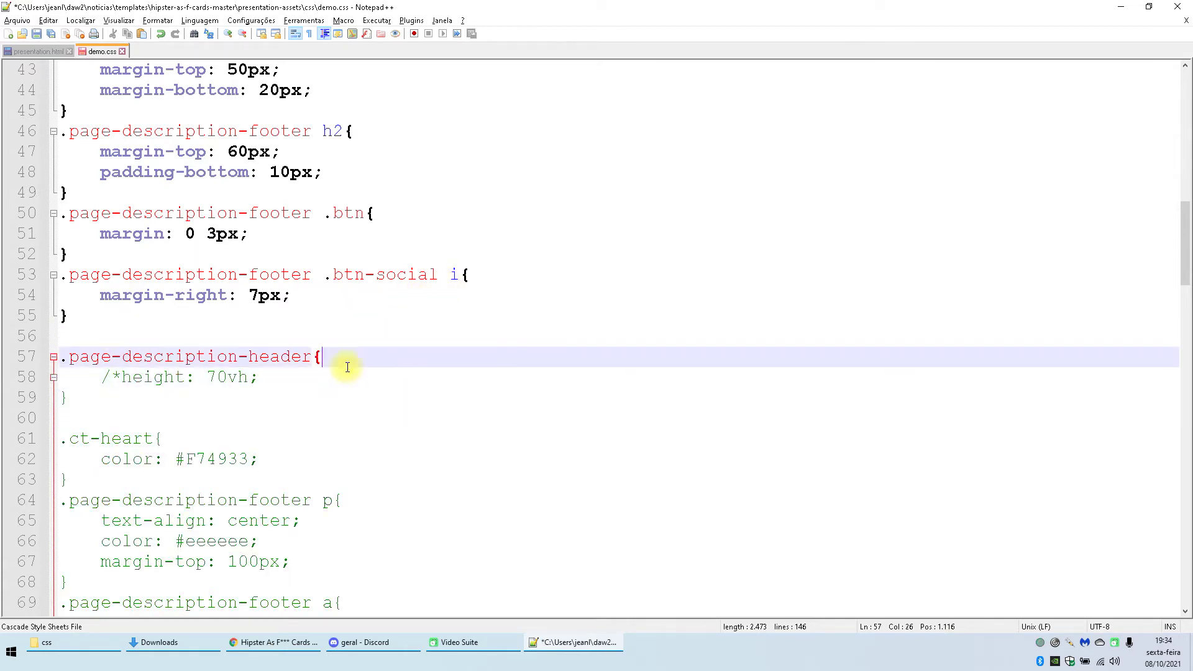
left_click(340, 368)
type("*/")
key("ctrl+s")
Step: Return to Chrome, close the developer tools, reload presentation.html and check the cards' position below the logo
key("alt+Tab")
key("F5")
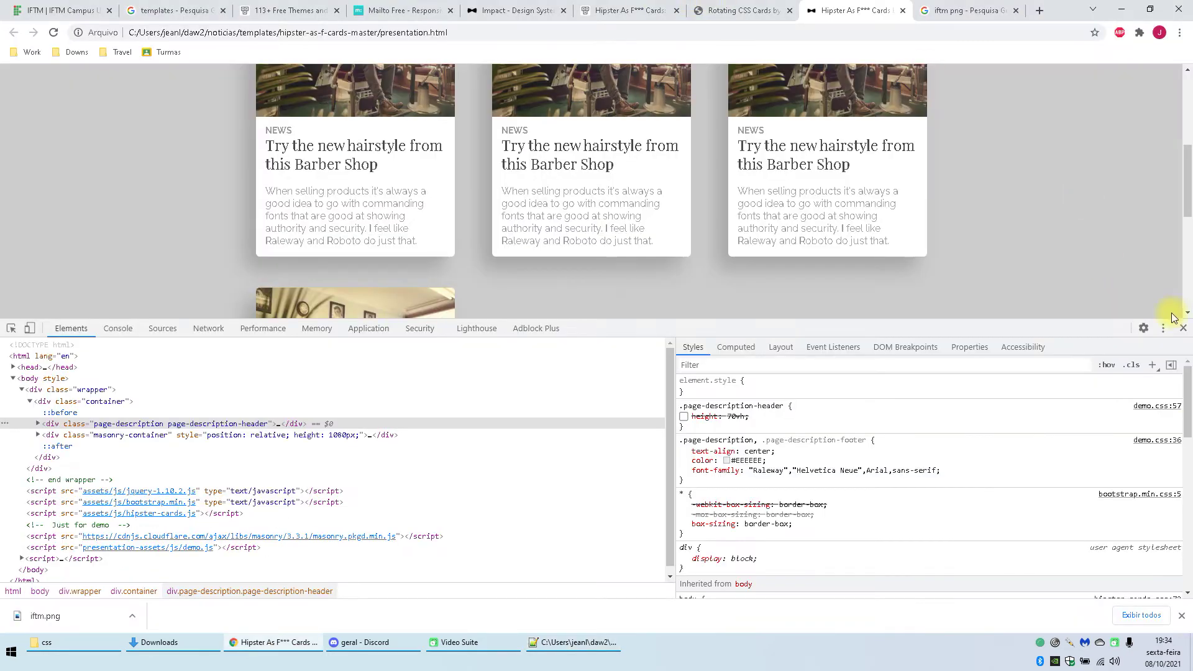
left_click(1184, 329)
left_click(54, 32)
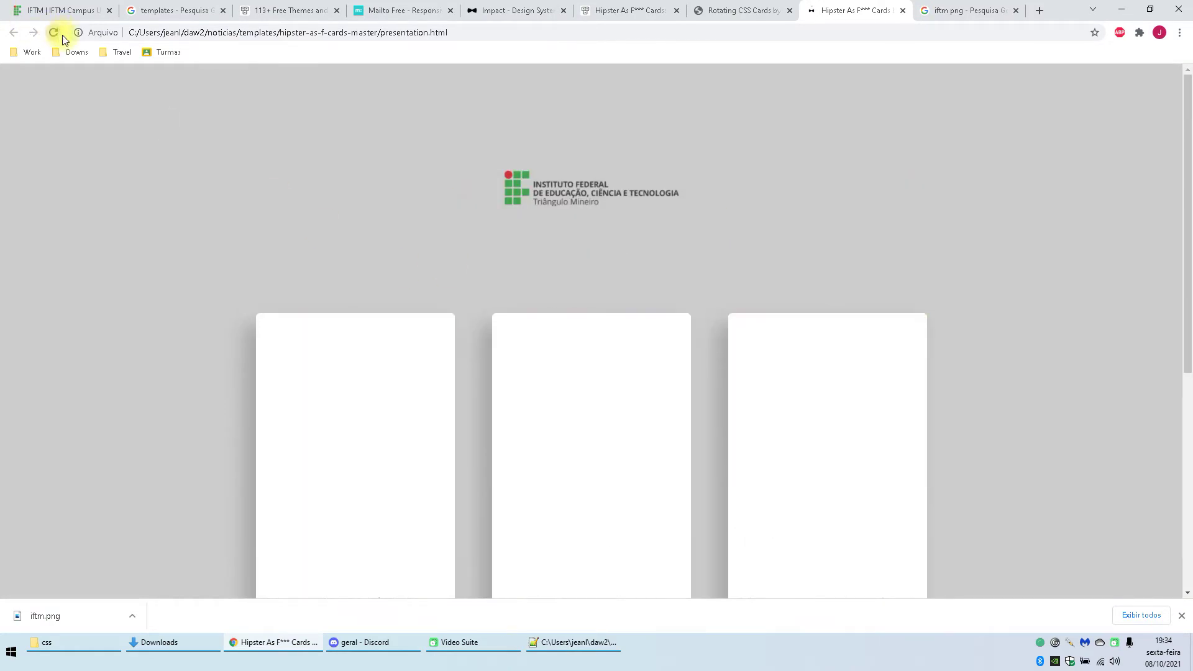
scroll(580, 165, "down", 7)
scroll(640, 241, "up", 7)
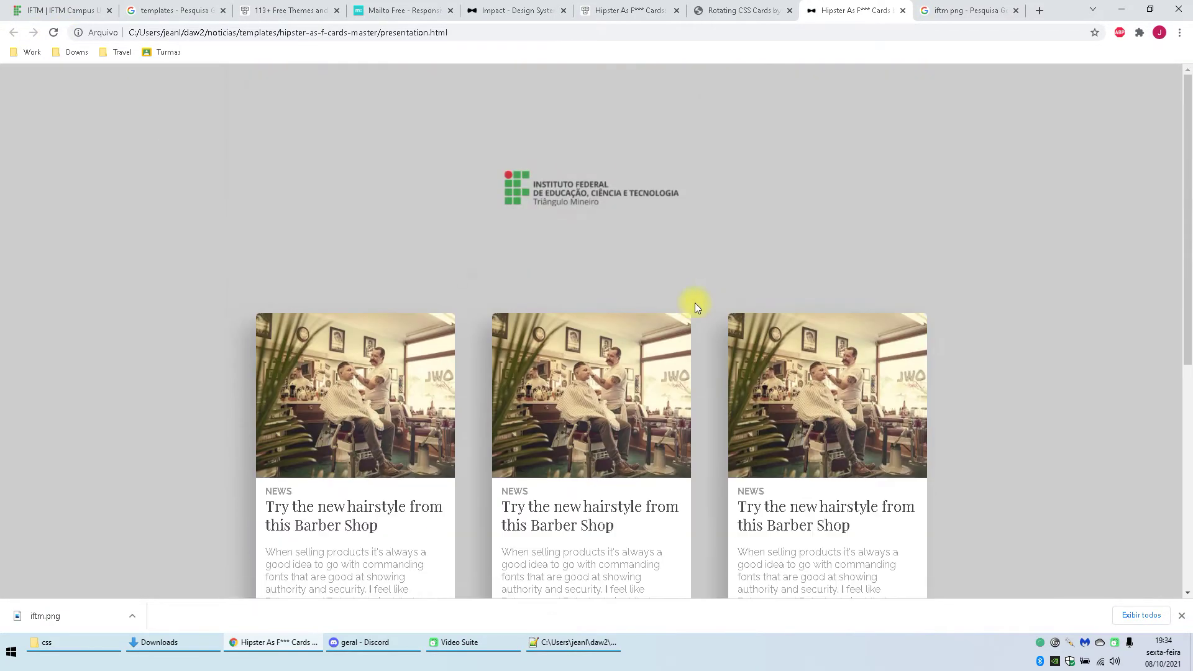
Step: In Notepad++, uncomment the .page-description-header height in demo.css, try a value of 30vh and save the file
key("alt+Tab")
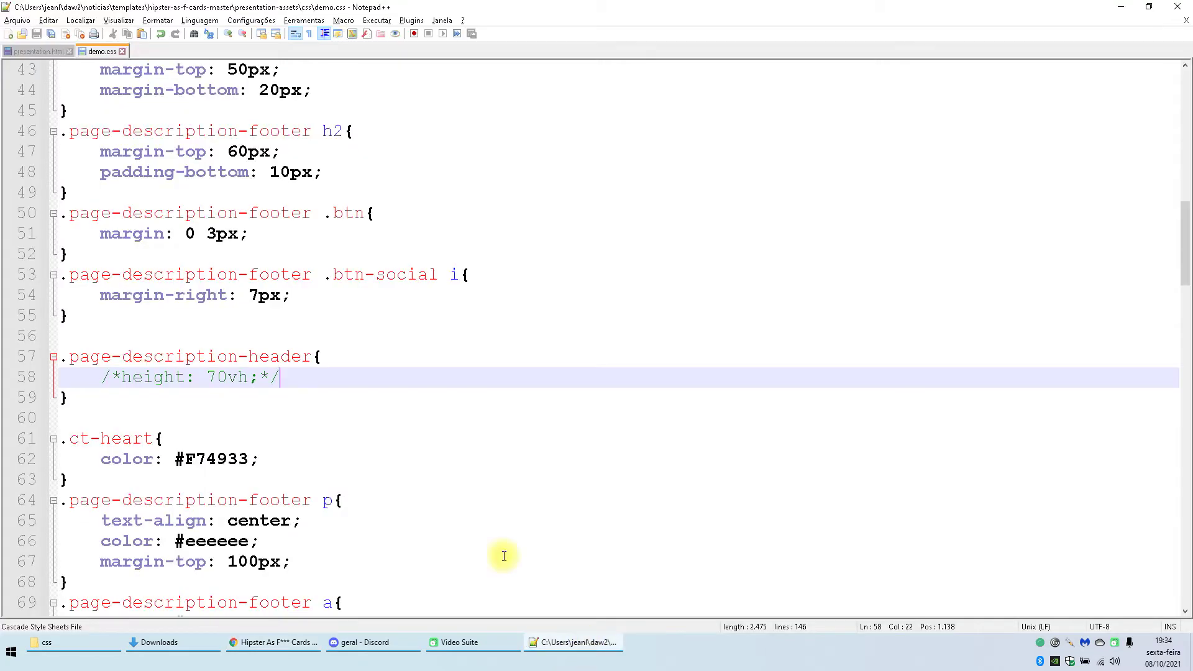
left_click(268, 314)
left_click(285, 378)
key("BackSpace")
key("BackSpace")
left_click(122, 377)
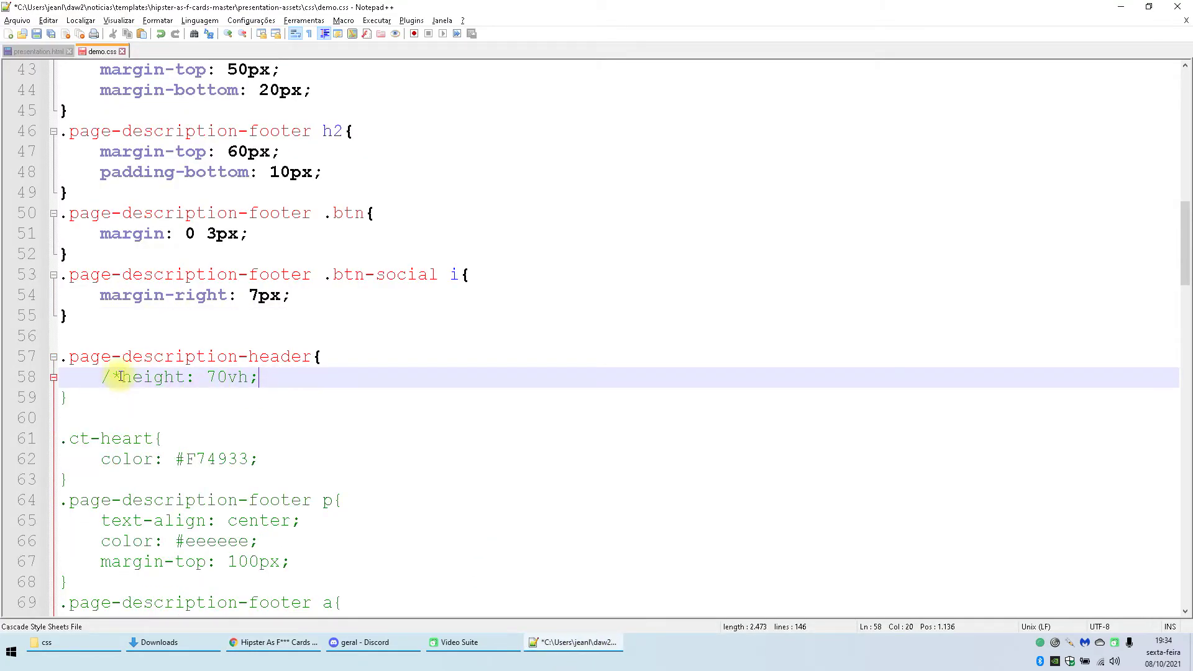
key("BackSpace")
key("BackSpace")
left_click_drag(187, 378, 194, 371)
type("3")
left_click(406, 333)
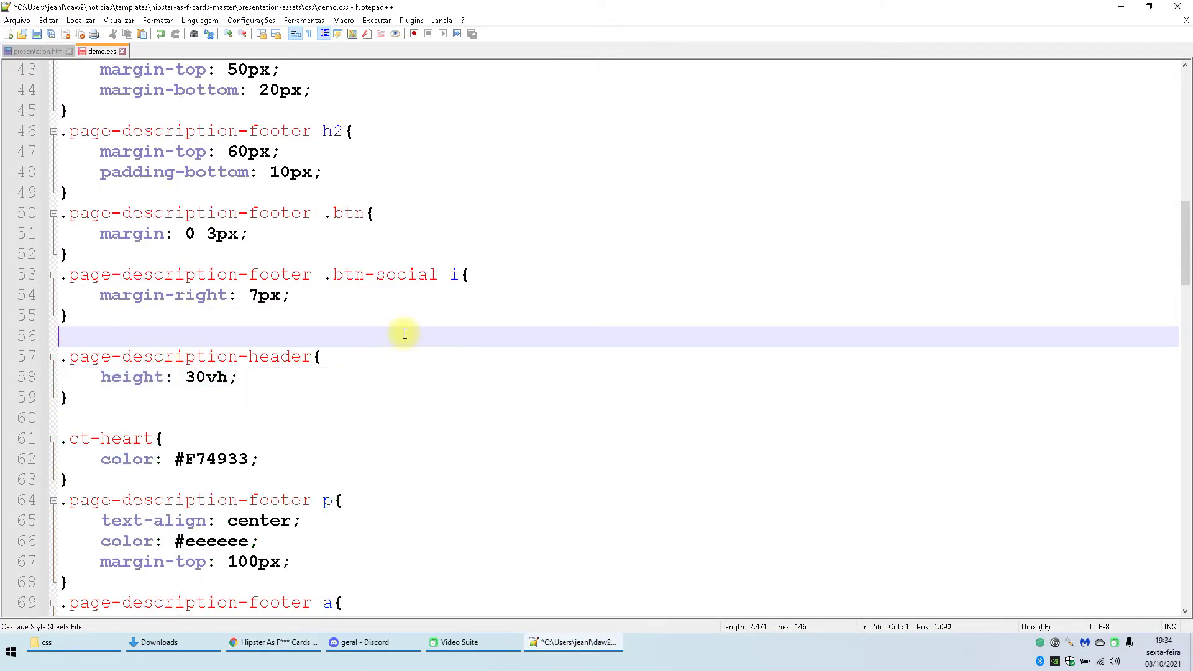
key("ctrl+s")
Step: Reload the page in Chrome and check the spacing between the logo and the cards at the 30vh header height
key("alt+Tab")
left_click(53, 32)
scroll(729, 187, "down", 5)
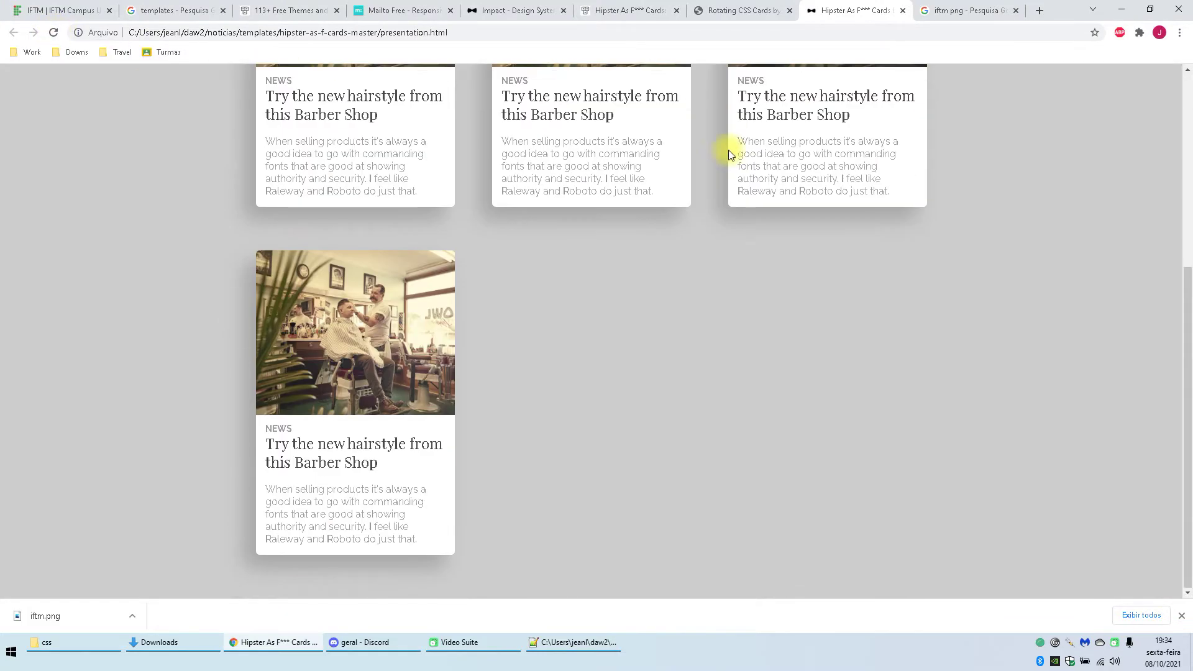
scroll(728, 150, "up", 5)
Step: Set the .page-description-header height to 50vh in demo.css in Notepad++ and save the file
key("alt+Tab")
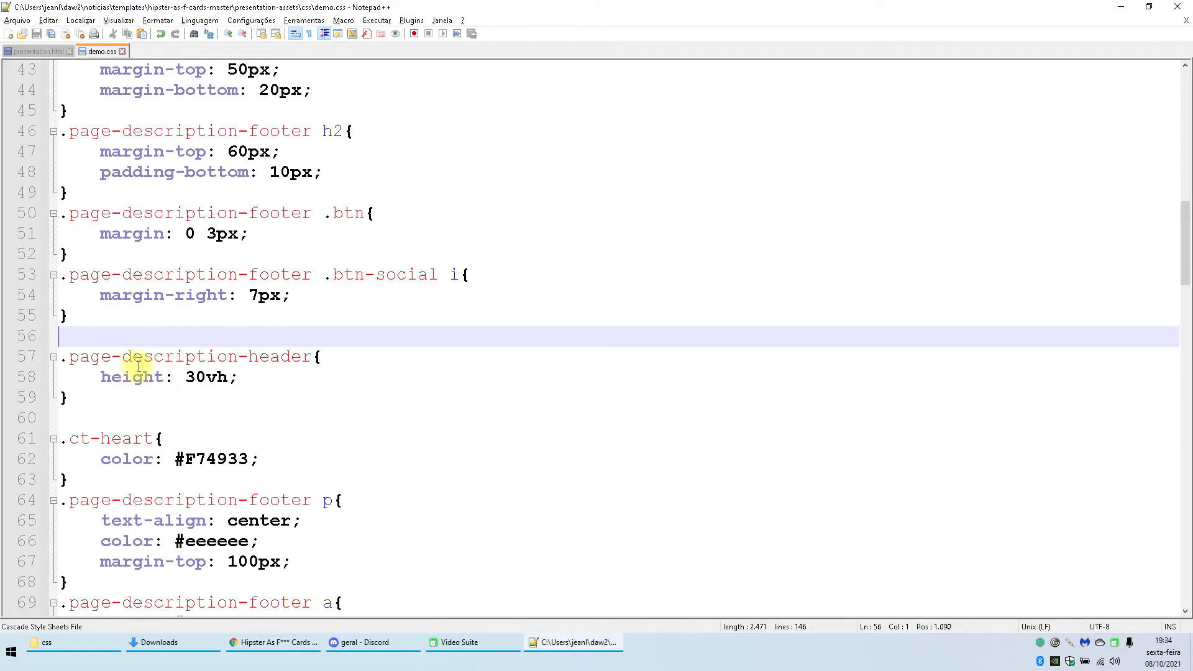
left_click(188, 375)
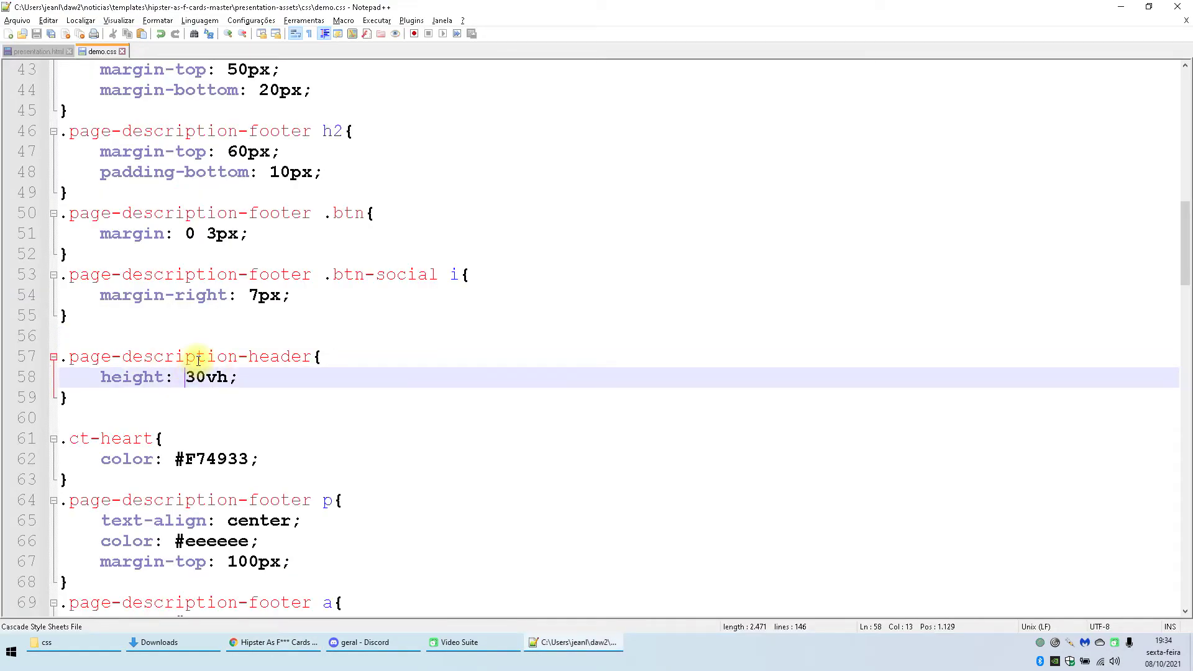
key("Delete")
type("5")
key("ctrl+s")
Step: Reload the page in Chrome and look over the logo spacing and all the cards at the 50vh header height
key("alt+Tab")
left_click(54, 31)
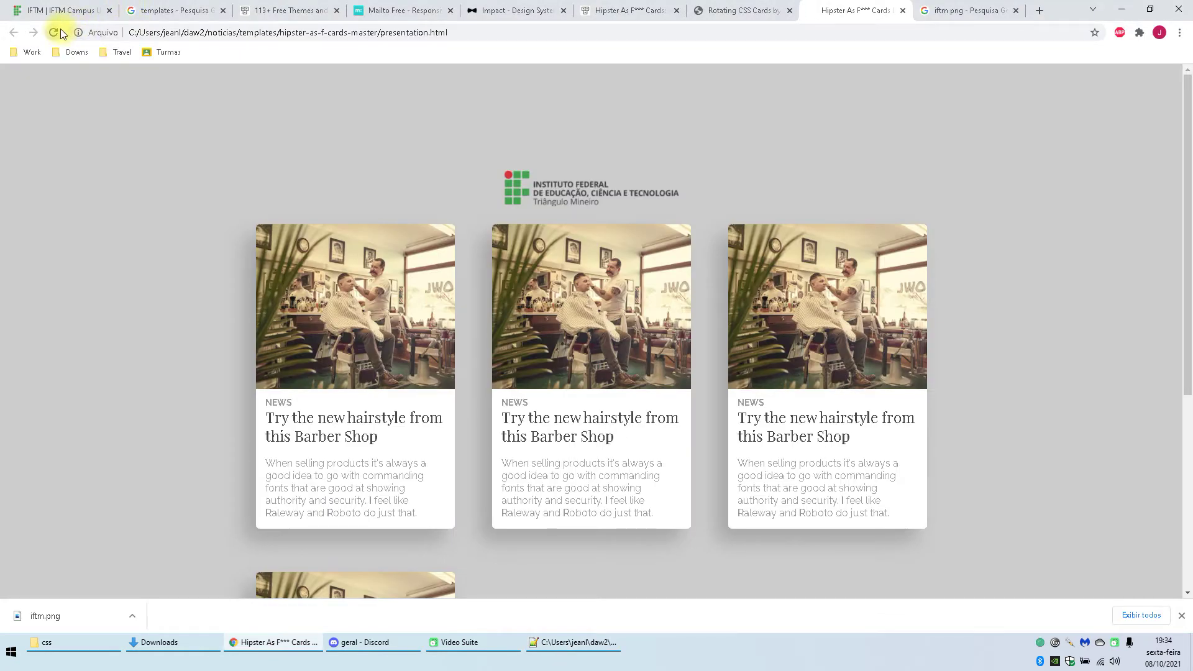
scroll(793, 223, "down", 7)
scroll(905, 237, "up", 7)
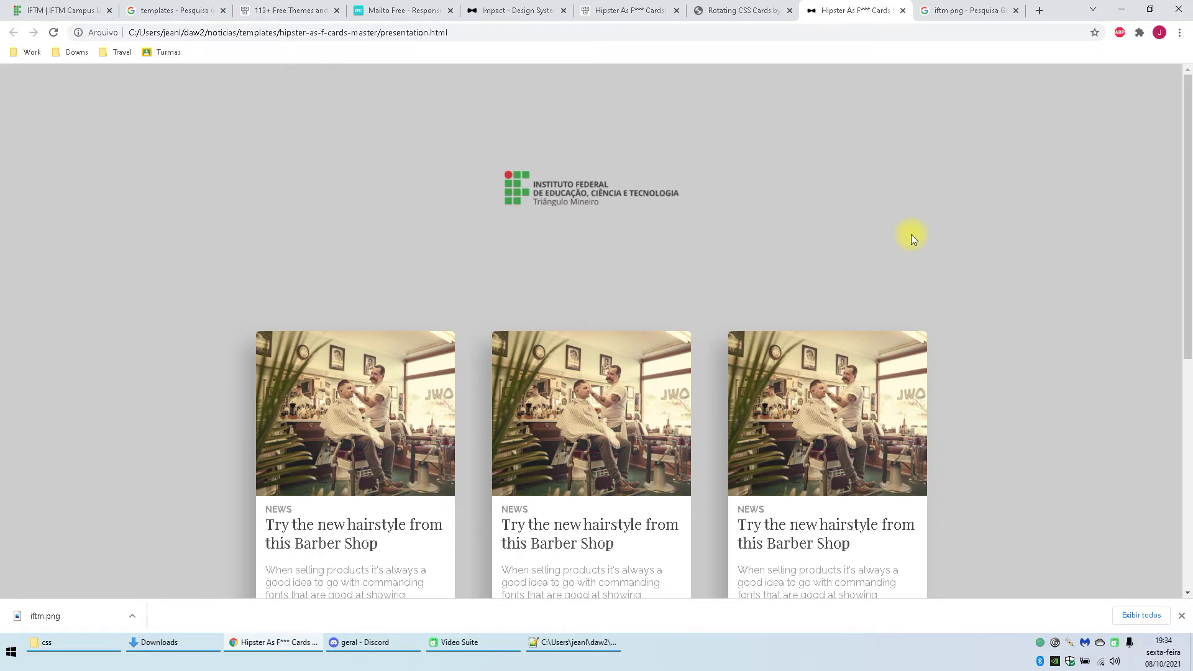
scroll(796, 194, "down", 5)
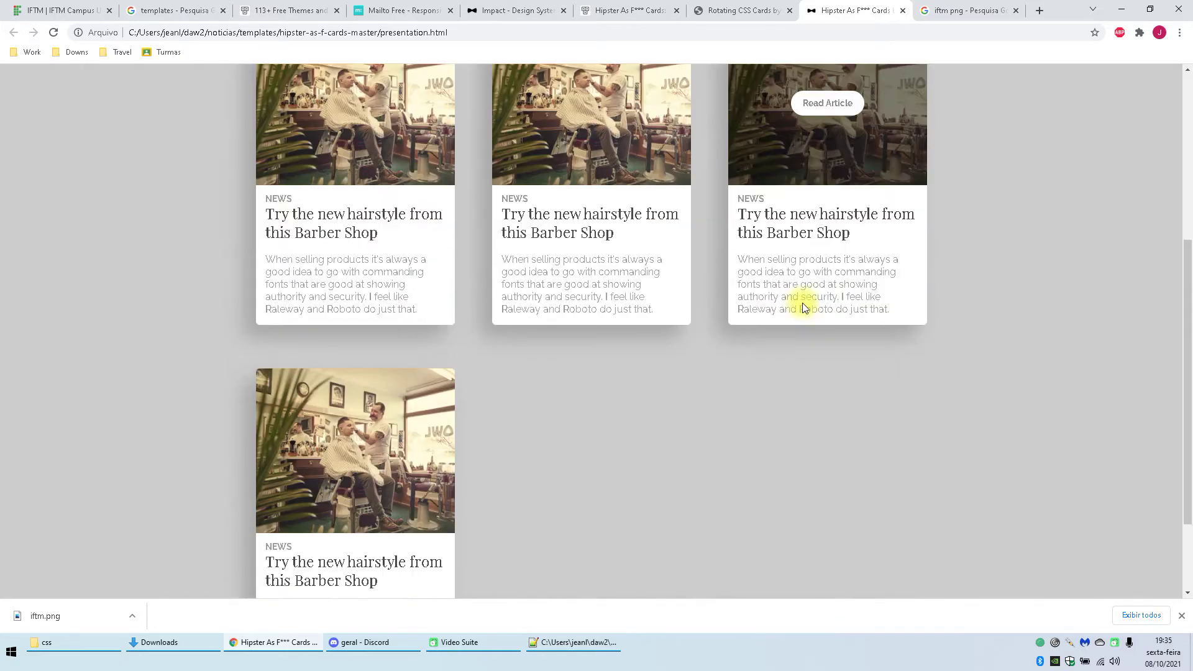
scroll(805, 310, "up", 5)
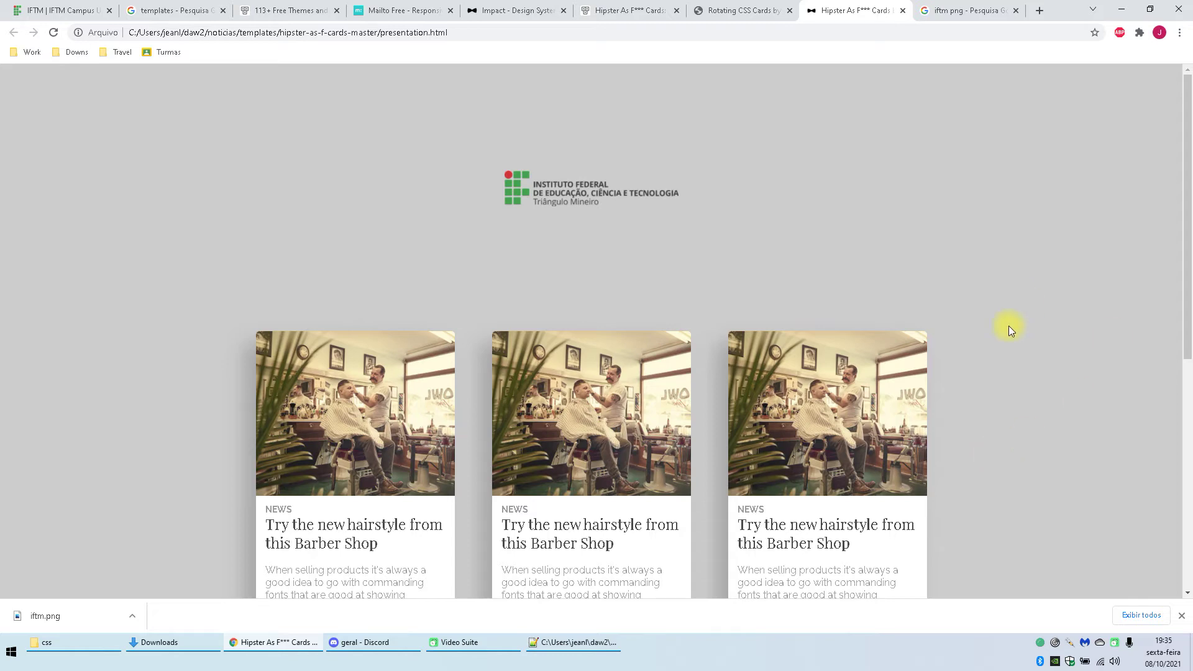
Step: Review the beginning of demo.css in Notepad++, and examine the page's logo, news cards and Read Article overlay in Chrome
left_click(547, 642)
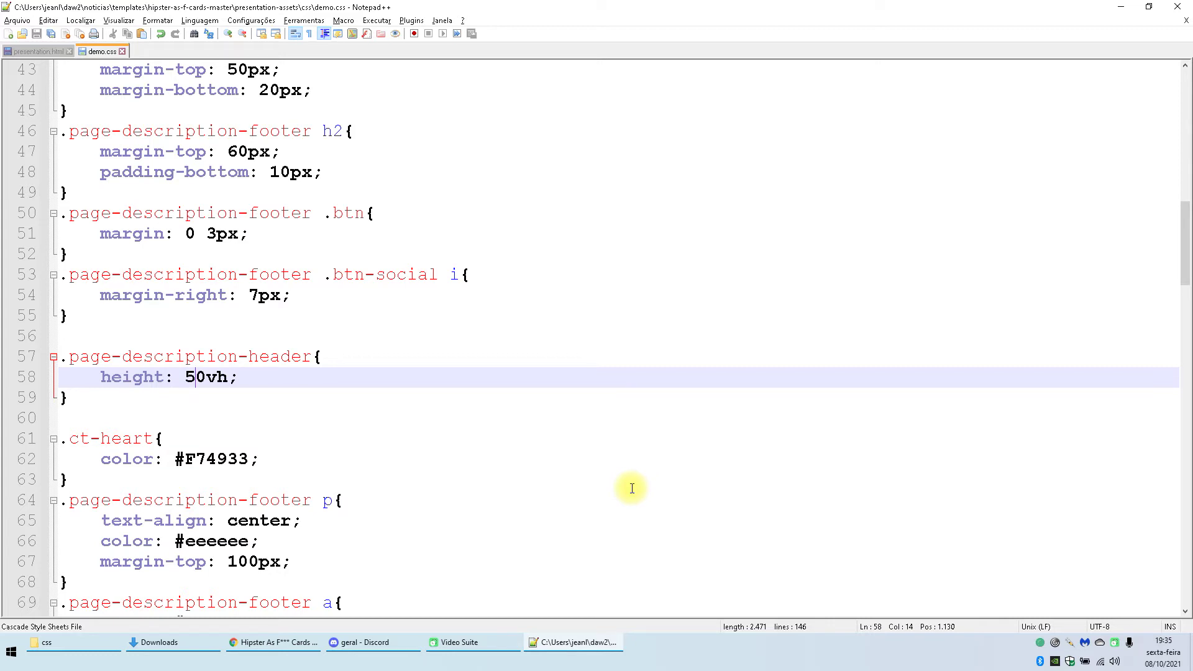
scroll(632, 488, "up", 14)
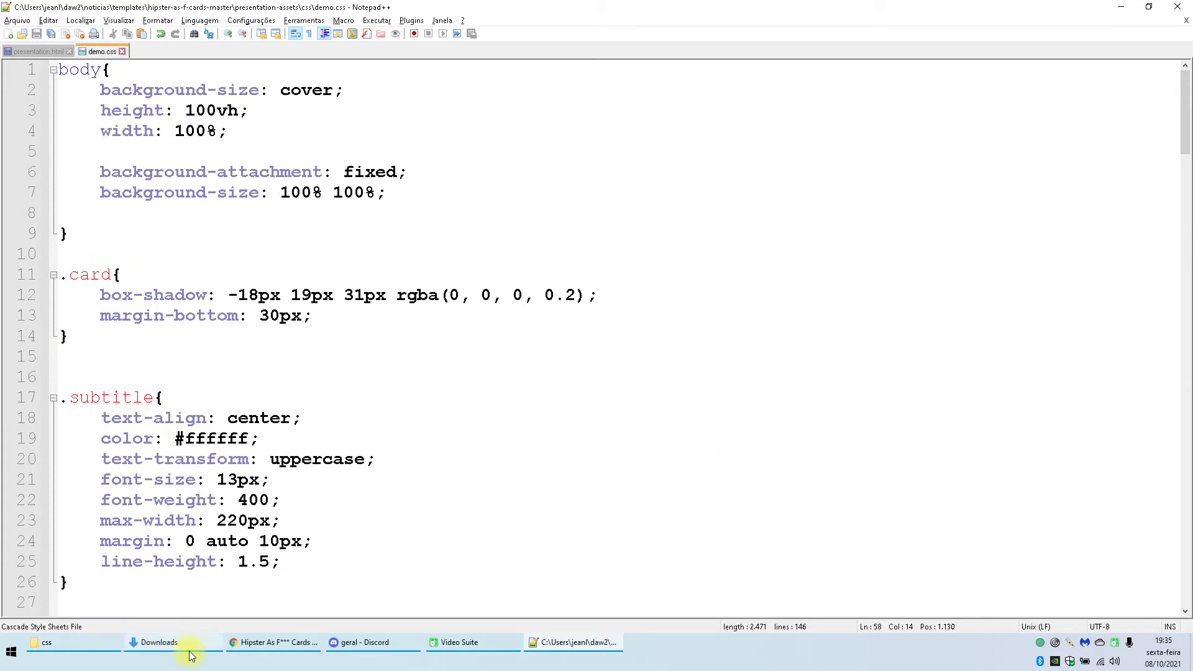
left_click(229, 647)
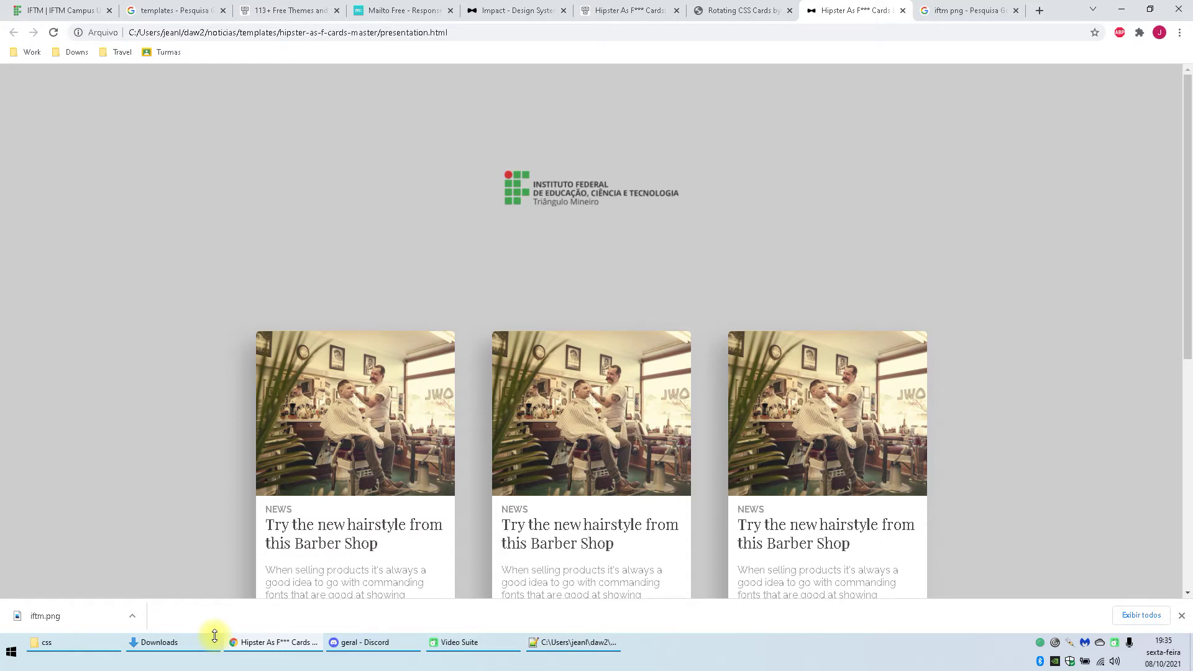
scroll(23, 546, "down", 2)
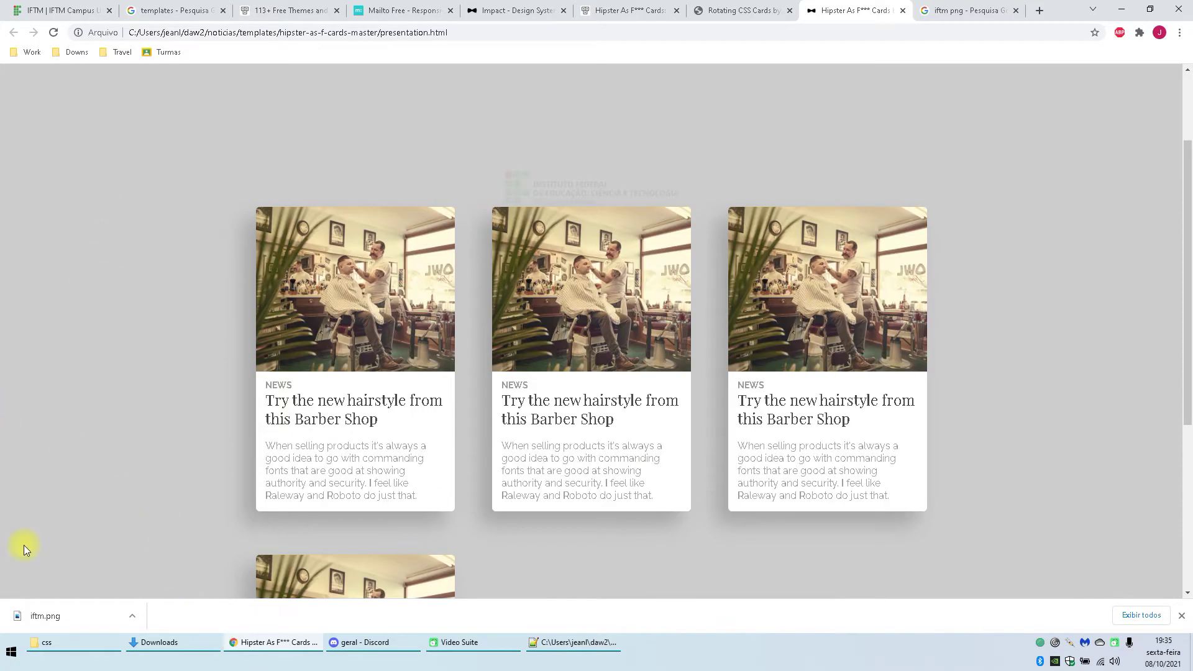
mouse_move(590, 359)
scroll(589, 295, "up", 2)
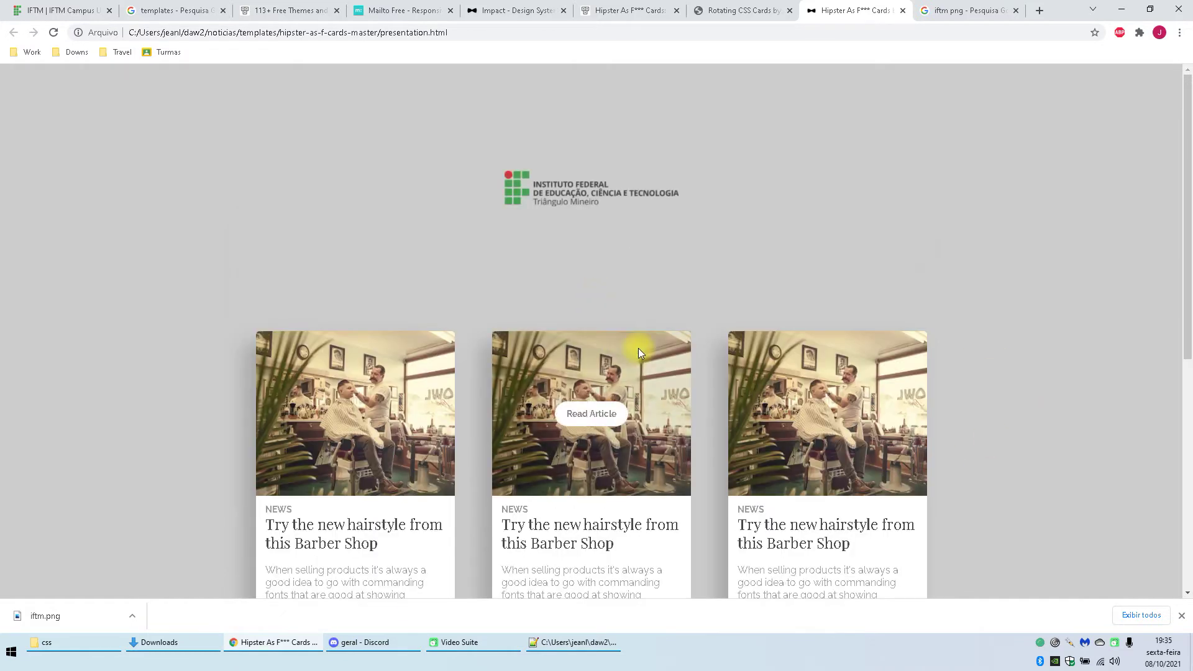
scroll(639, 348, "down", 4)
scroll(675, 274, "up", 3)
scroll(572, 247, "down", 2)
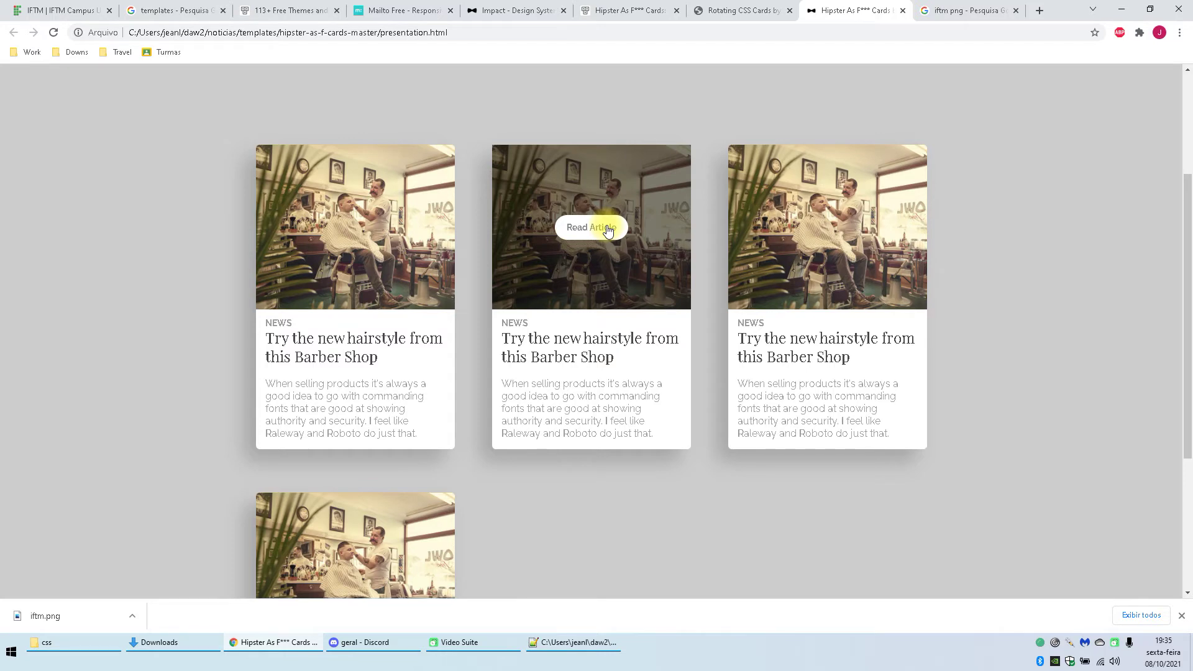
scroll(544, 354, "up", 1)
scroll(615, 364, "down", 1)
scroll(609, 242, "up", 3)
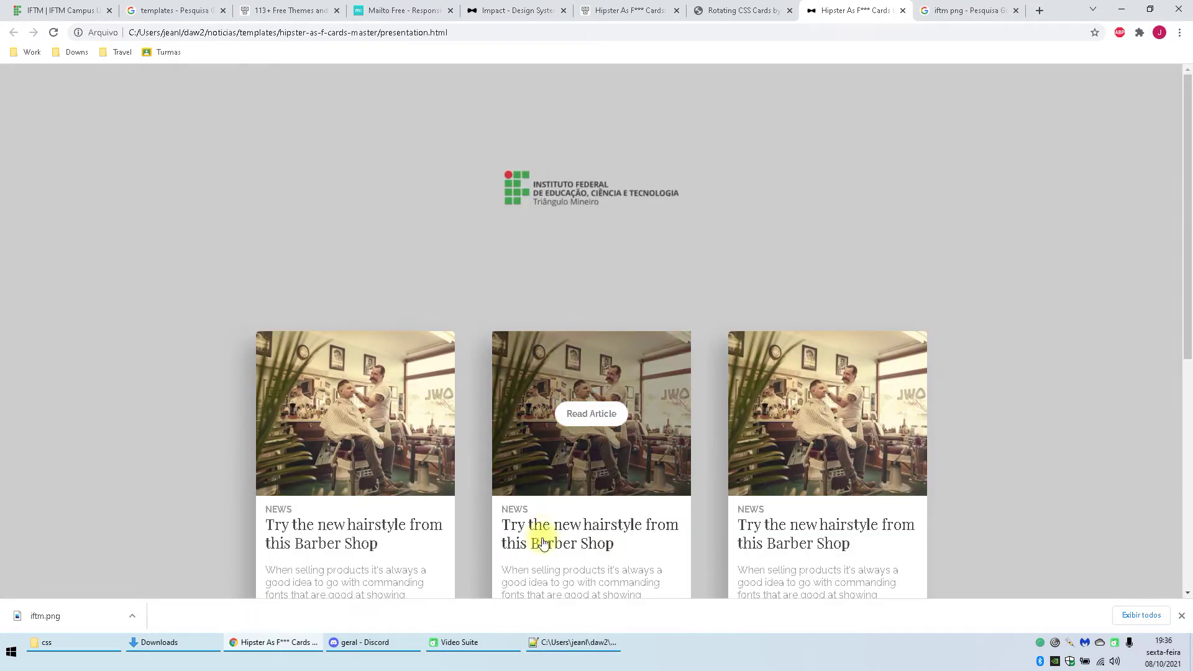
scroll(541, 316, "down", 4)
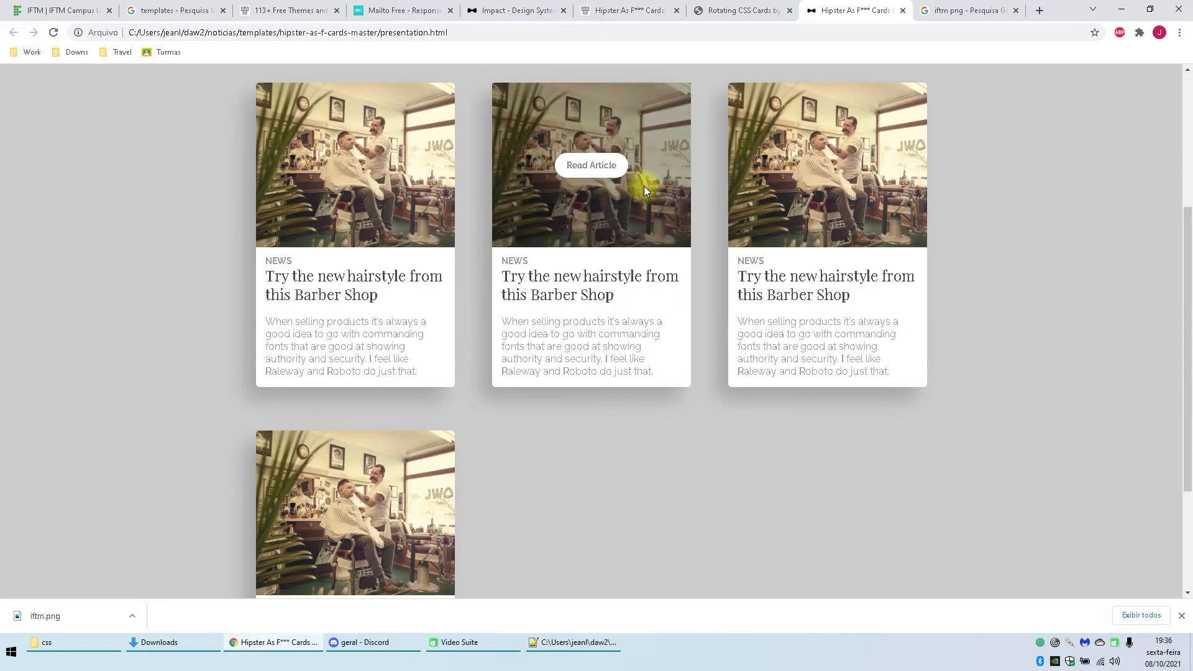
Step: Bring up presentation.html in Notepad++ and save it
left_click(619, 646)
scroll(532, 309, "down", 2)
scroll(532, 309, "up", 2)
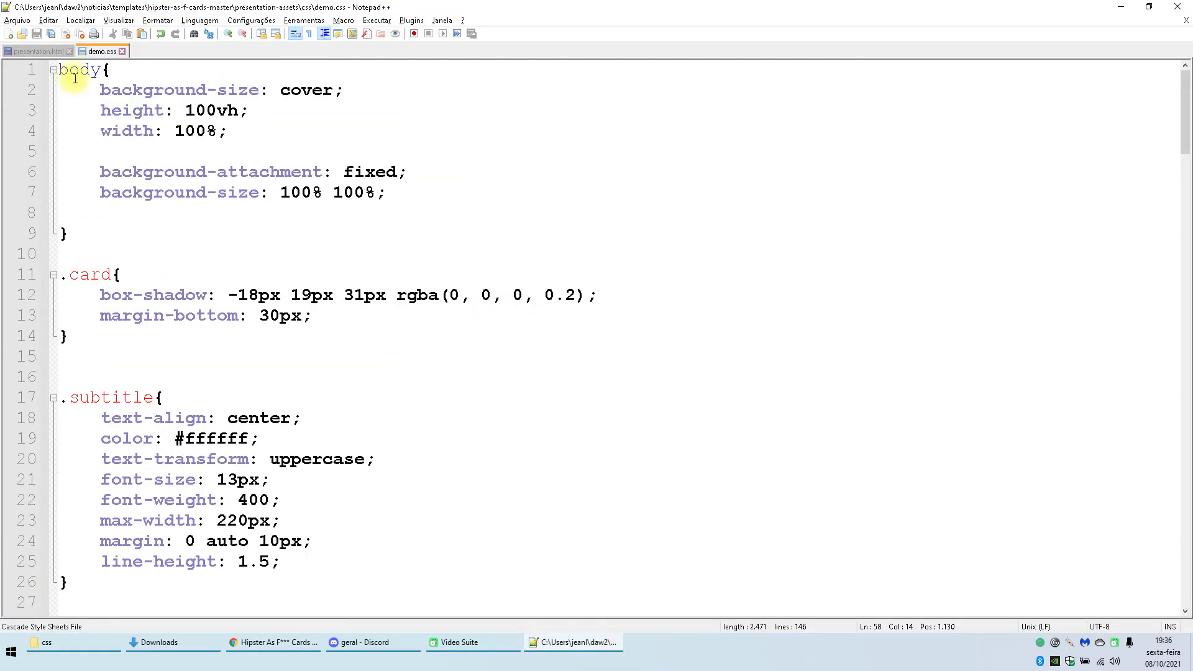
left_click(38, 51)
left_click(309, 223)
key("ctrl+s")
Step: Compare the card layout shown in Chrome with the presentation.html source in Notepad++
key("alt+Tab")
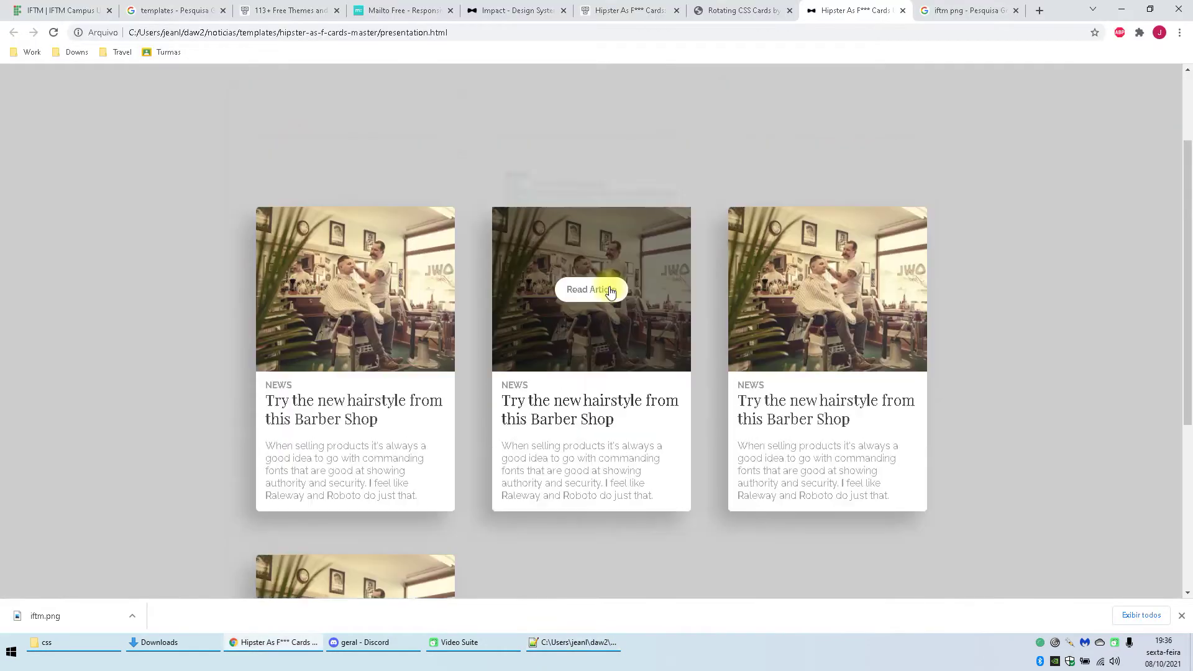
scroll(677, 304, "down", 1)
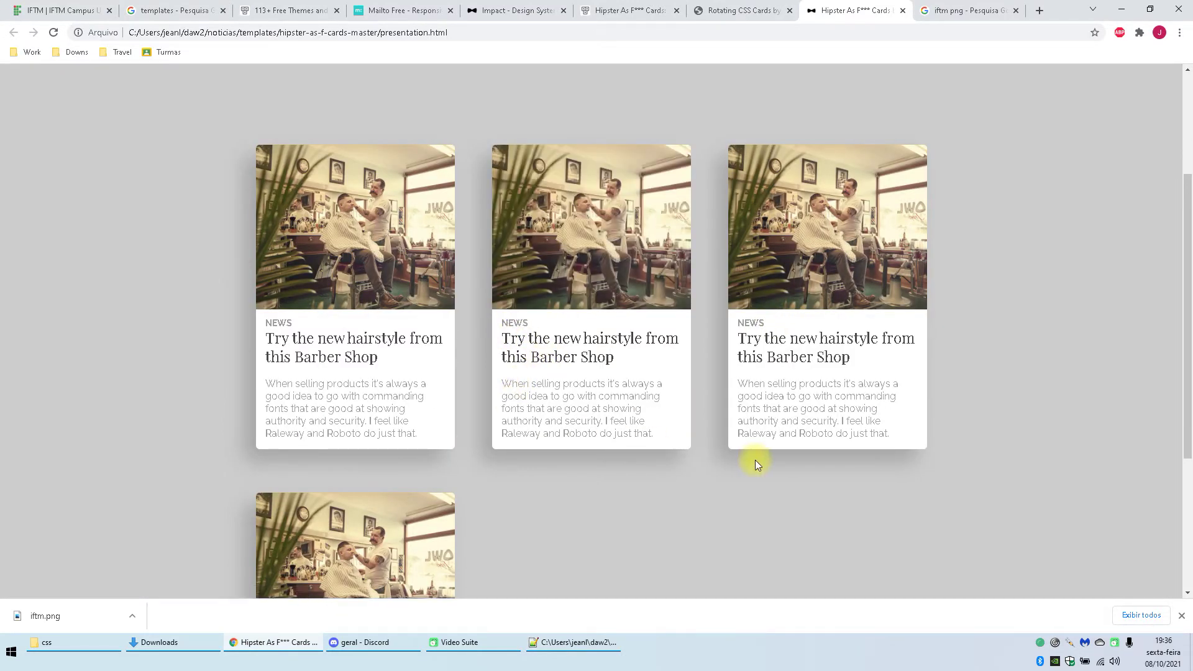
scroll(684, 457, "up", 3)
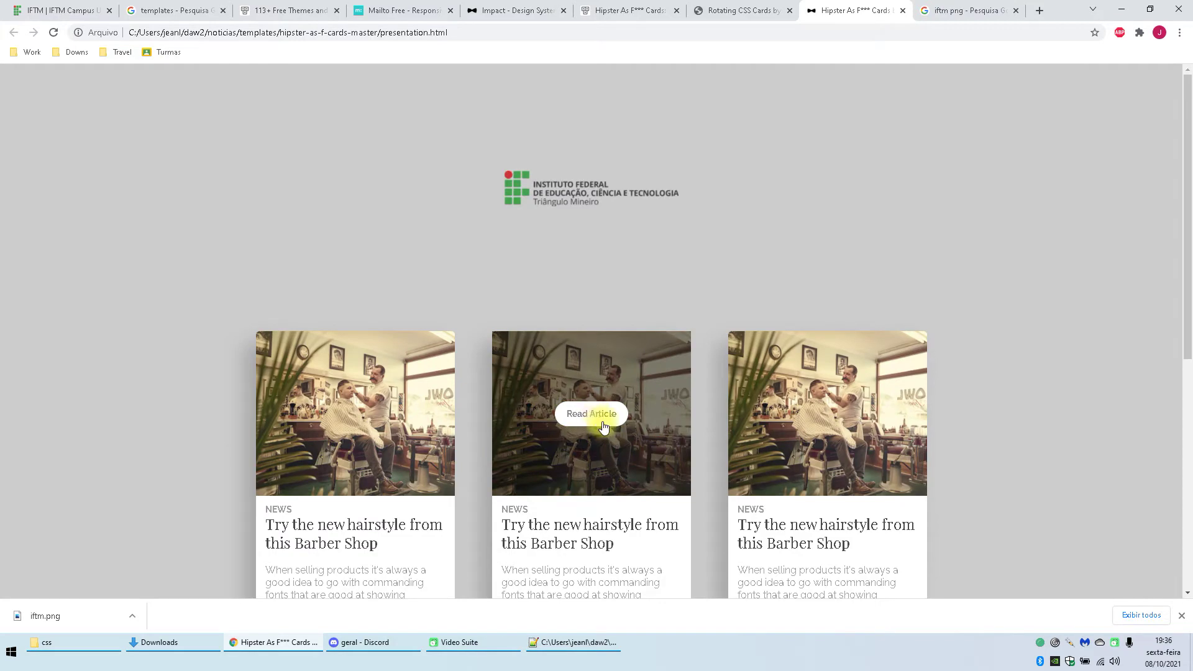
key("alt+Tab")
scroll(938, 286, "down", 1)
key("alt+Tab")
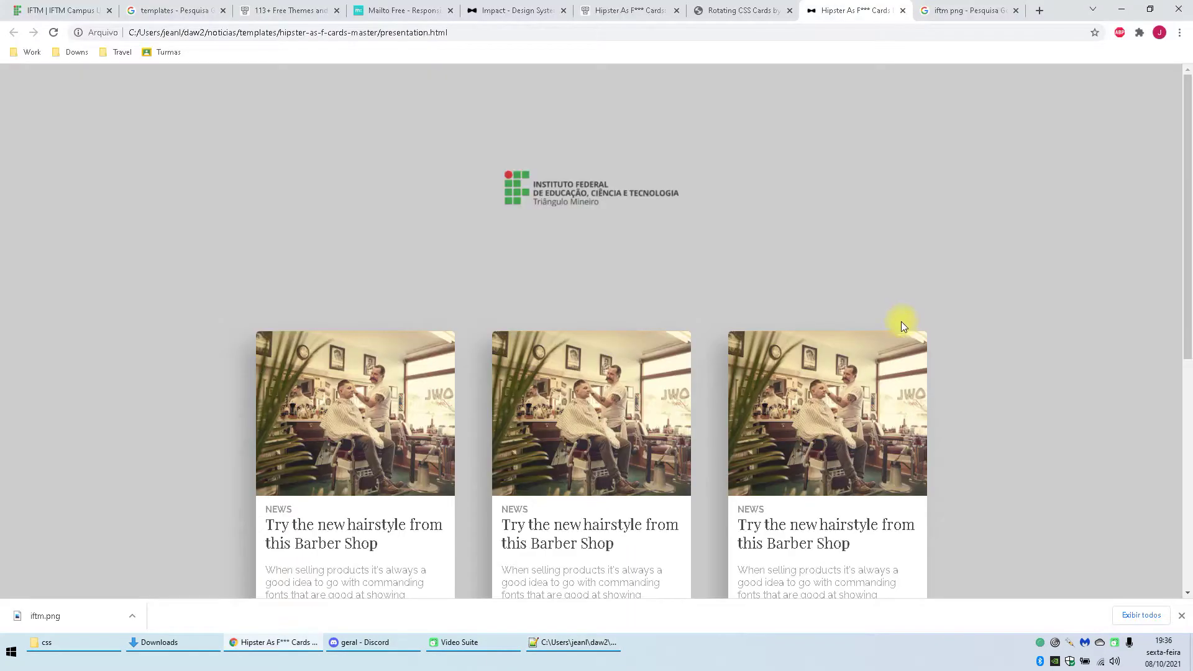
scroll(679, 377, "down", 3)
Step: In File Explorer, go up to the hipster-as-f-cards-master folder and duplicate presentation.html there
left_click(569, 644)
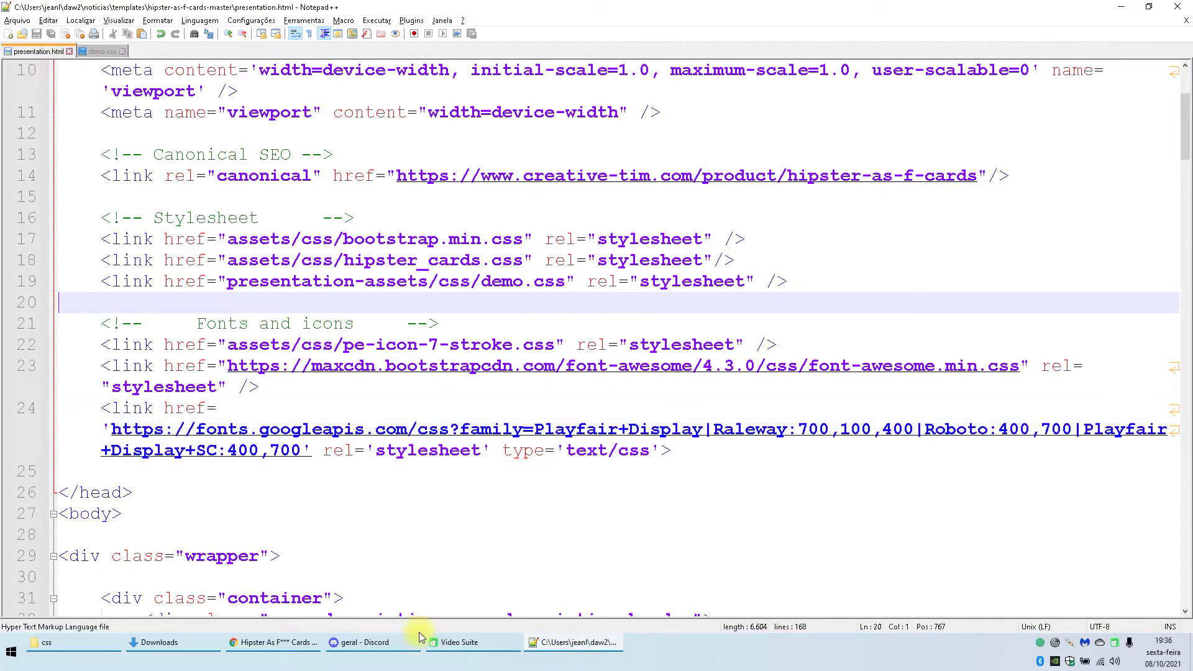
left_click(68, 644)
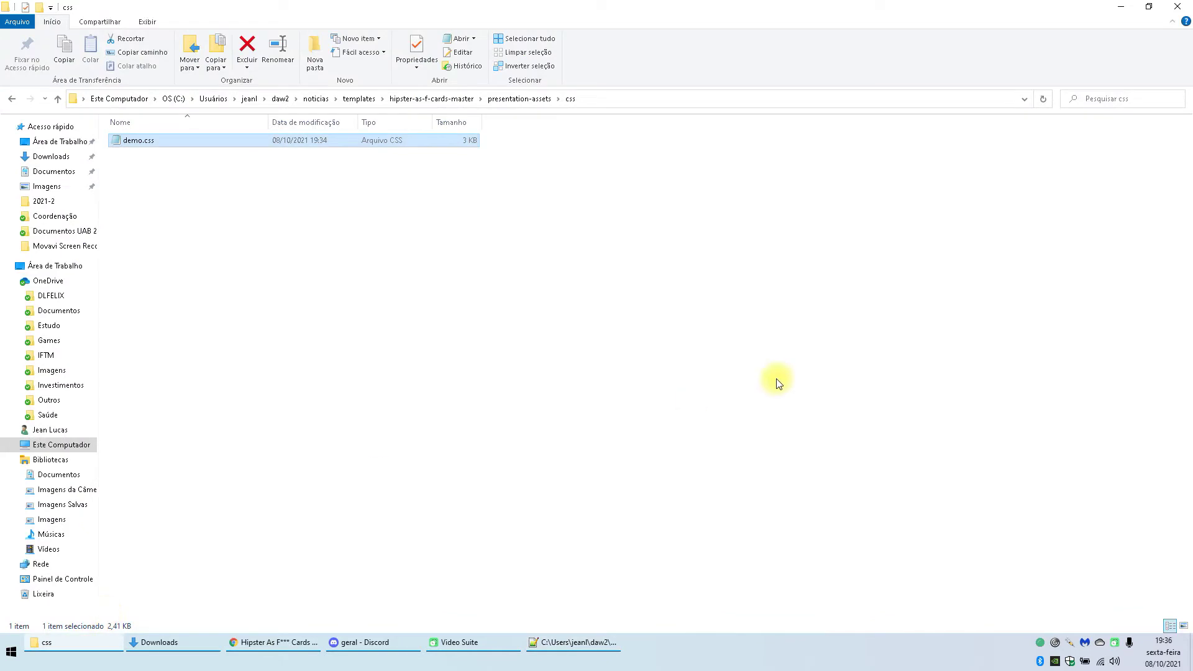
left_click(435, 99)
left_click(162, 166)
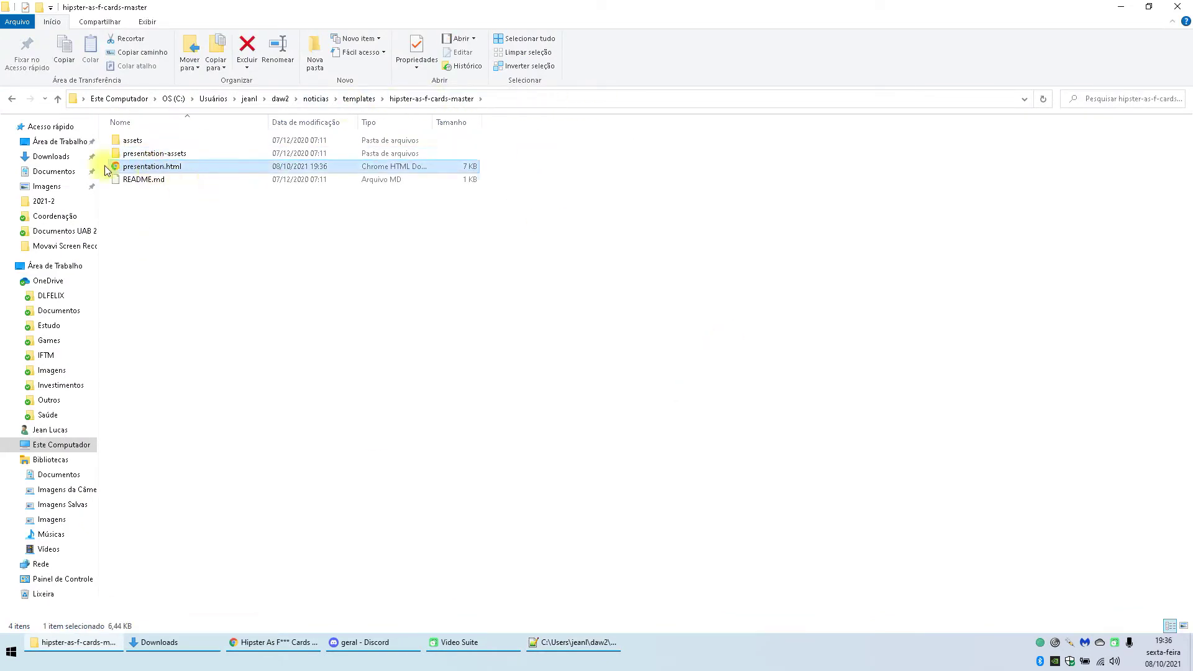
key("ctrl+c")
key("ctrl+v")
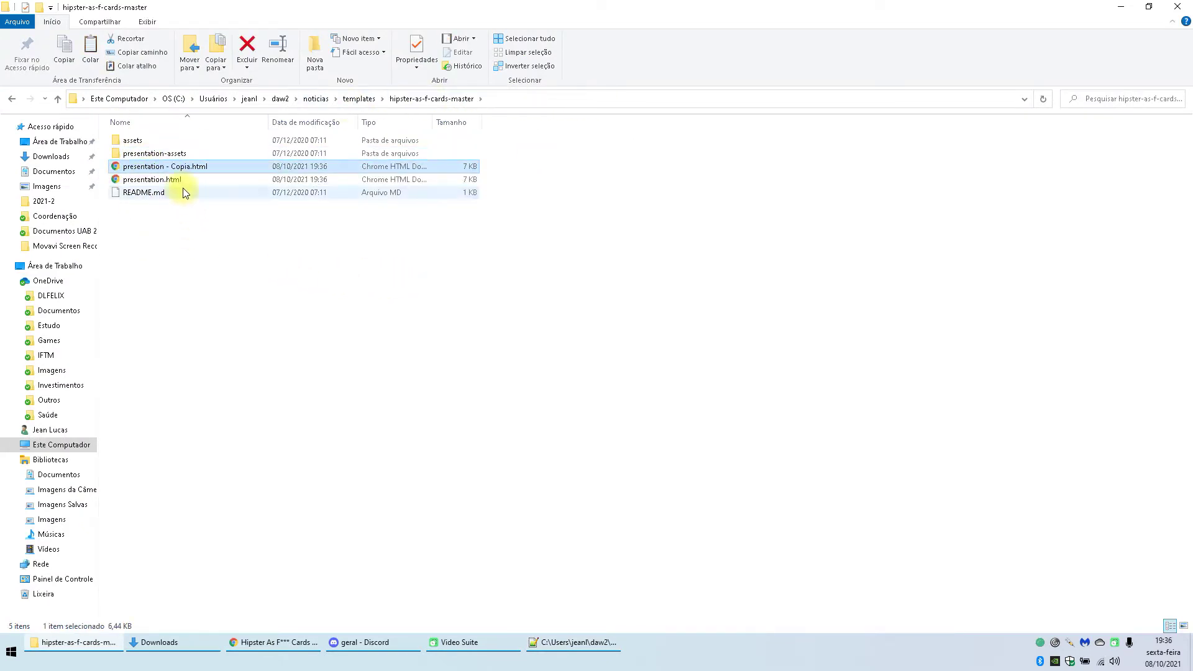
Step: Switch to Chrome and review the news cards on the presentation.html page
left_click(404, 412)
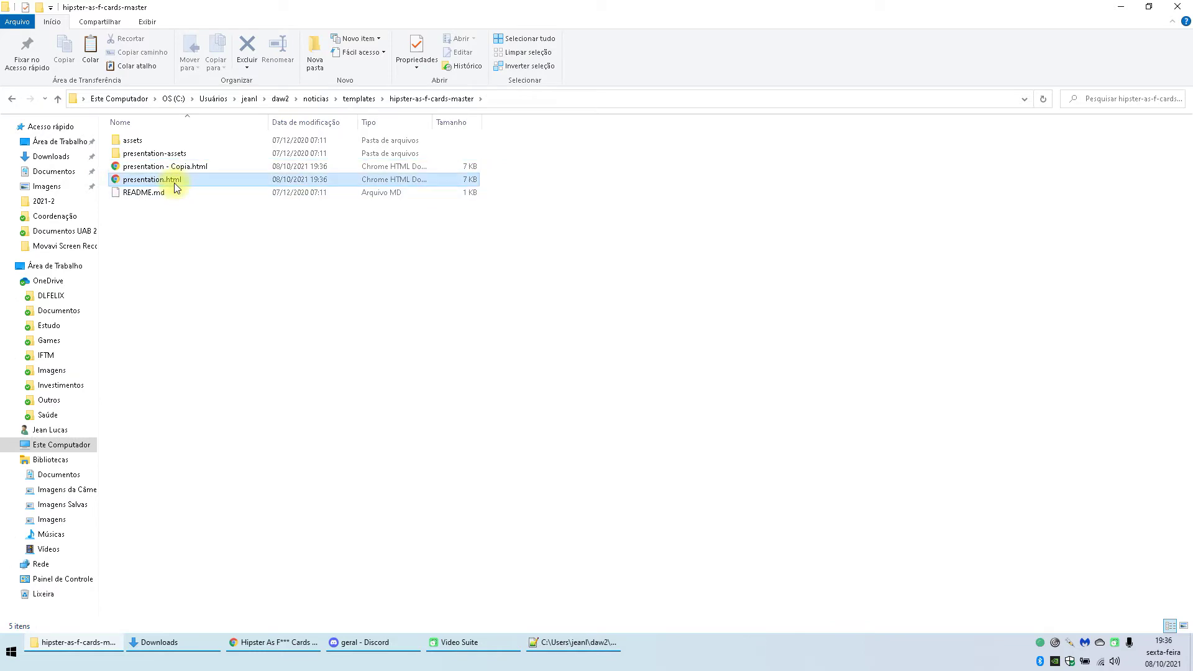
key("alt+Tab")
left_click(236, 641)
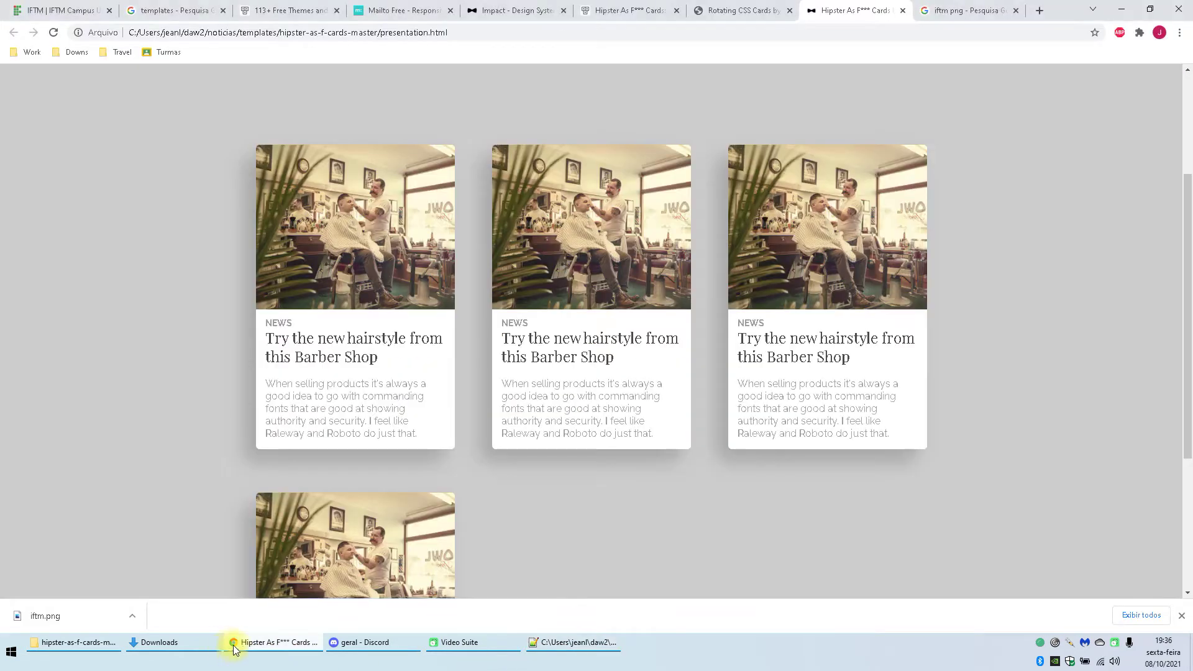
scroll(533, 435, "down", 5)
key("alt+Tab")
left_click(567, 647)
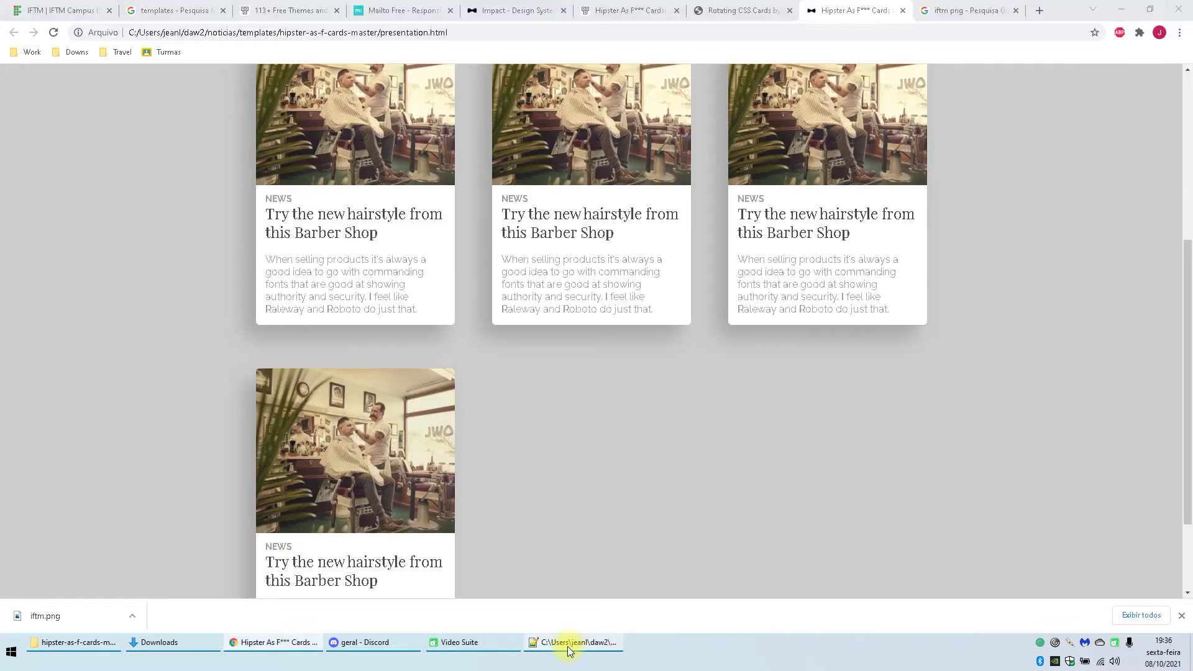
Step: In the hipster-as-f-cards-master folder, rename "presentation - Copia.html" as news.html
left_click(101, 650)
left_click(181, 179)
left_click(338, 161)
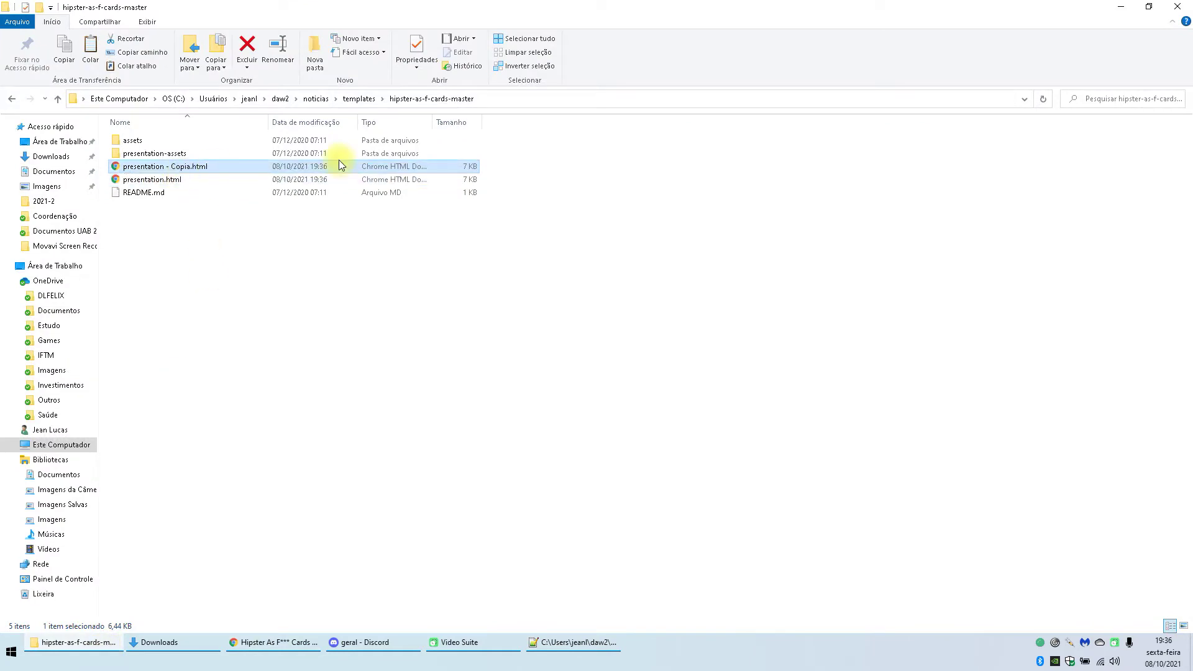
key("F2")
type("new")
key("Return")
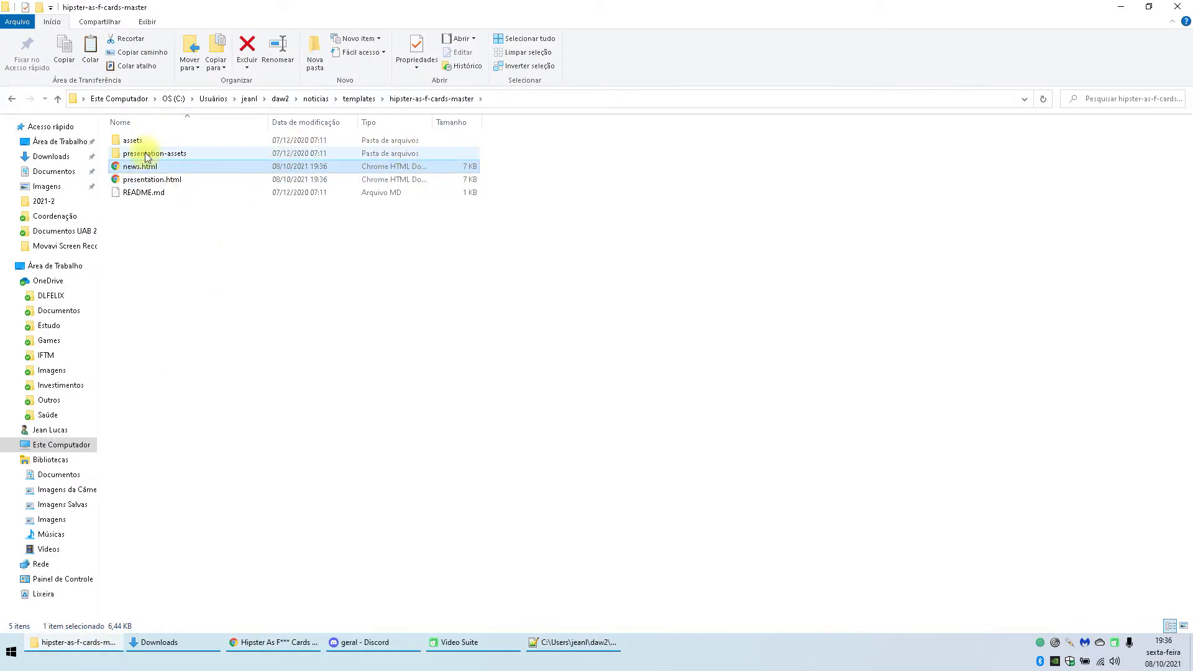
Step: Open news.html for editing in Notepad++
right_click(118, 166)
left_click(134, 169)
right_click(134, 169)
left_click(243, 248)
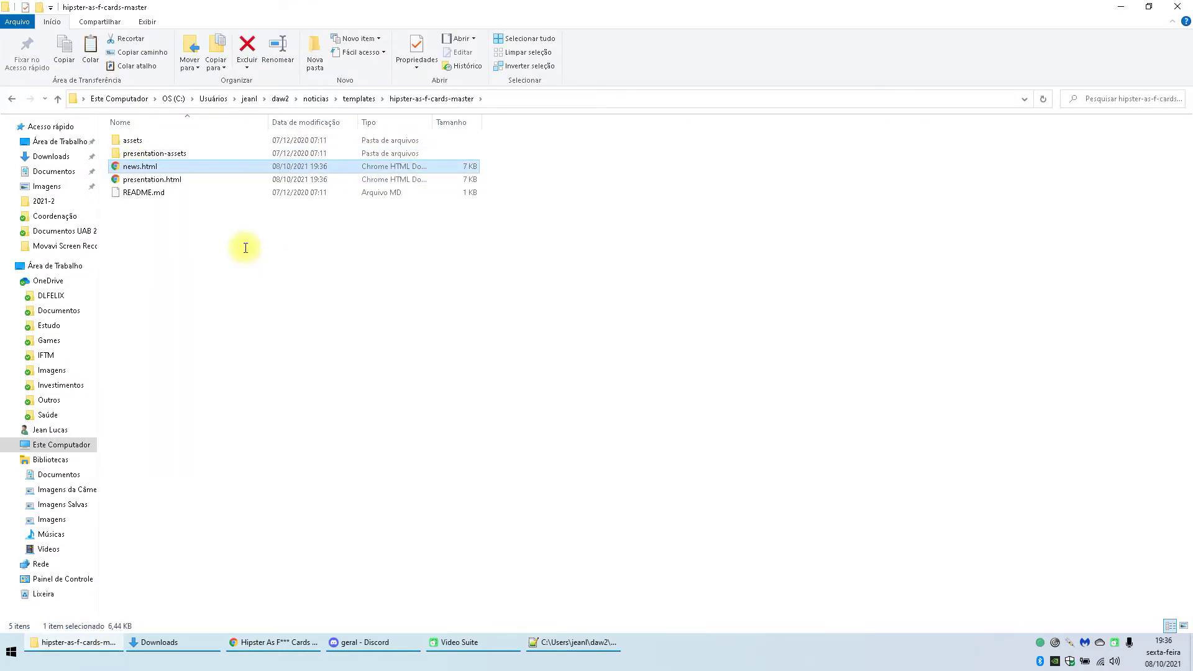
Step: Examine the news.html markup from the page header through the masonry-container and the first card-box
scroll(392, 249, "down", 2)
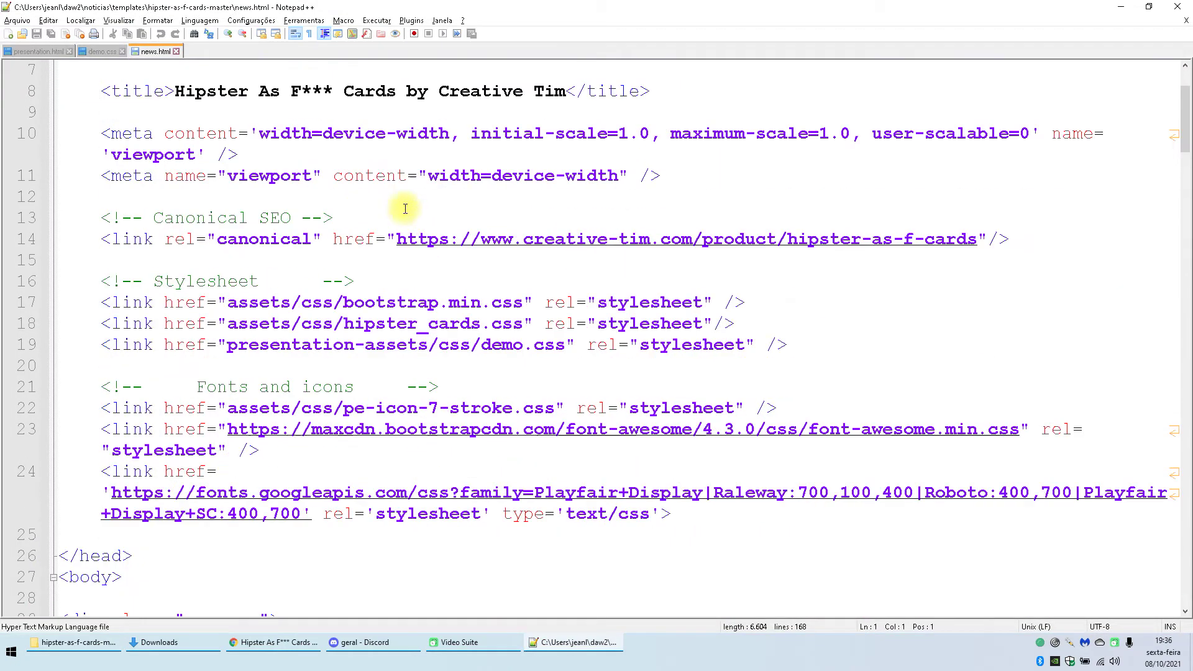
scroll(788, 345, "down", 6)
scroll(479, 306, "up", 1)
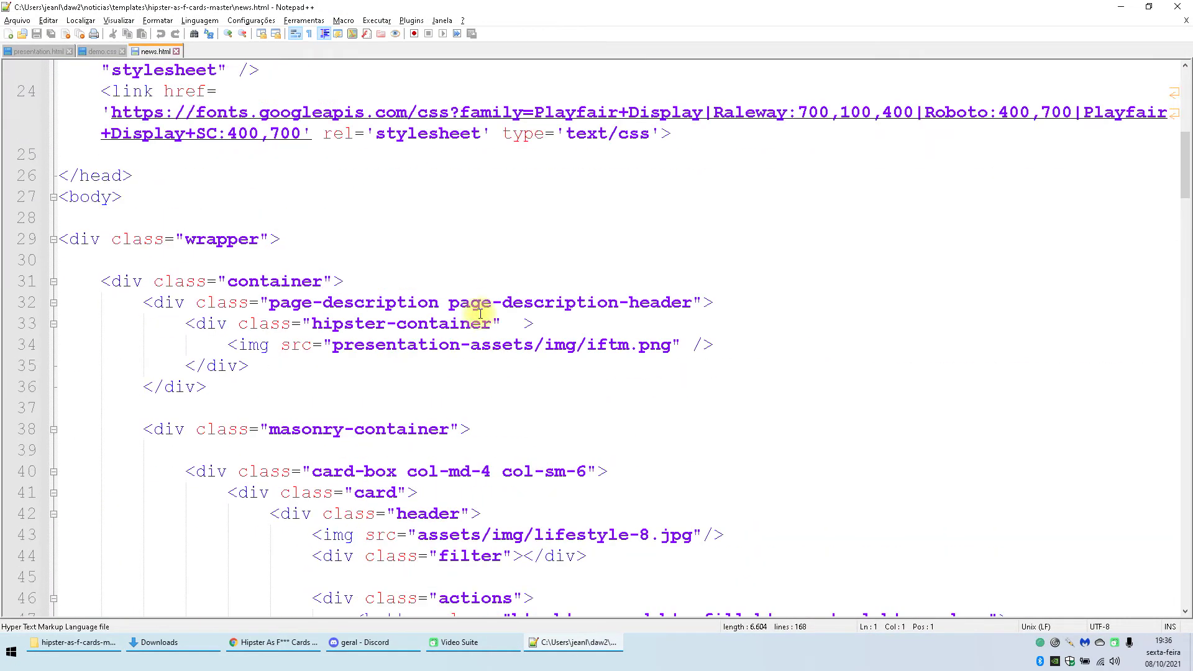
left_click(183, 297)
scroll(218, 289, "down", 1)
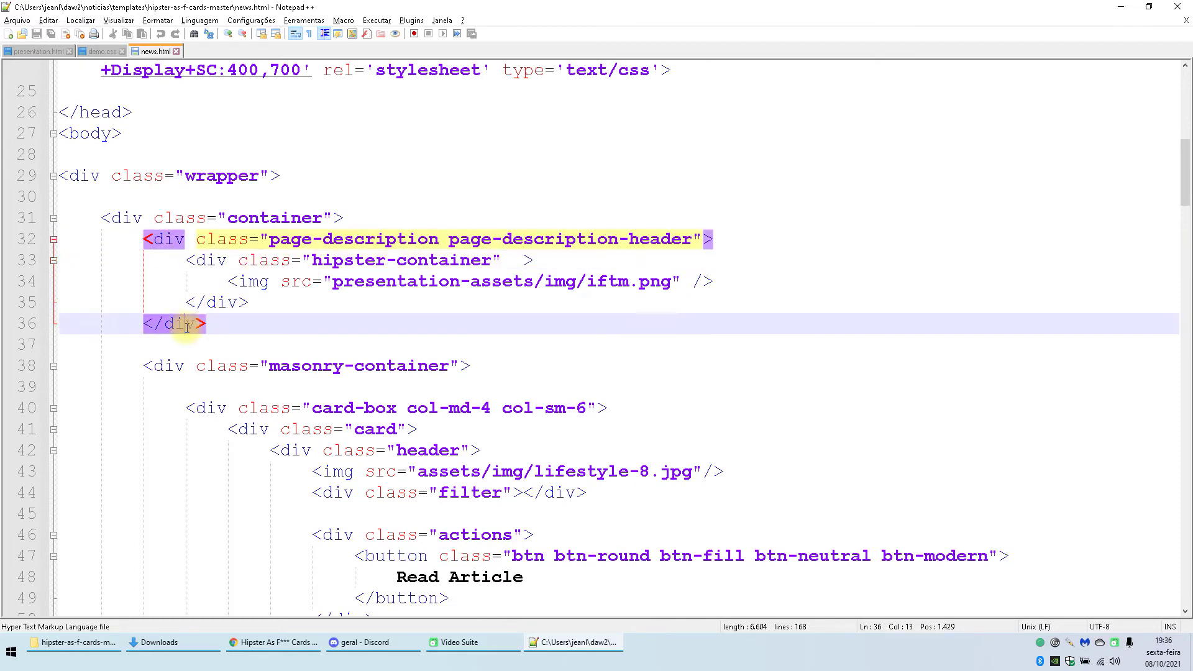
scroll(639, 325, "down", 3)
left_click(437, 218)
double_click(380, 217)
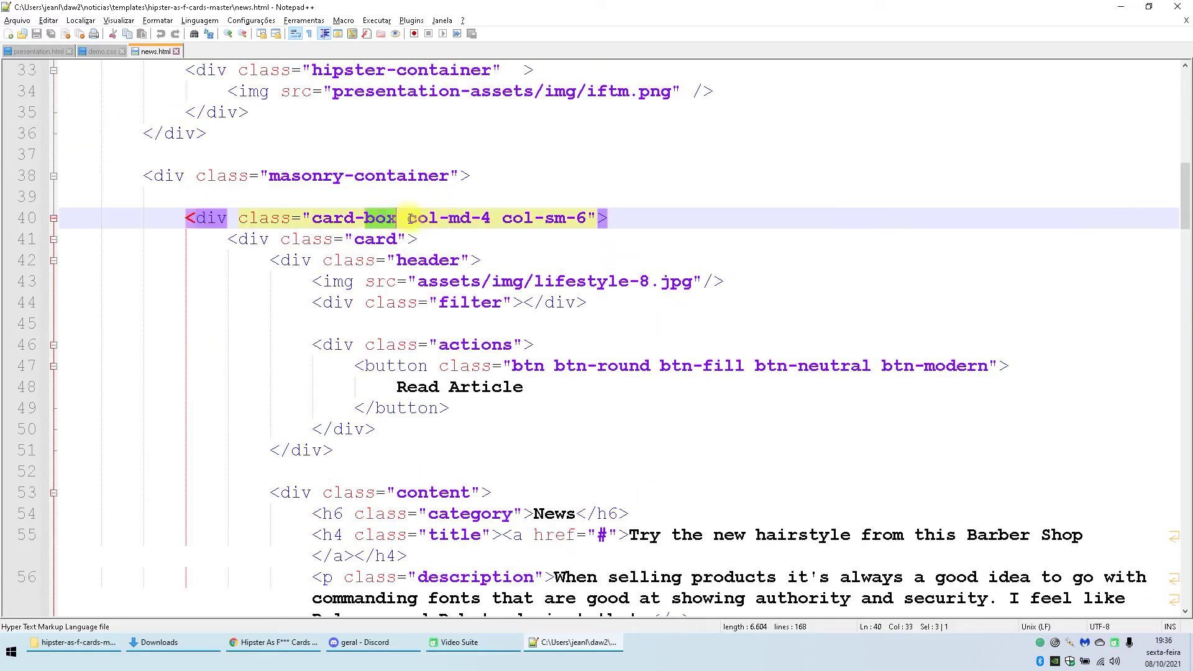
scroll(801, 261, "down", 1)
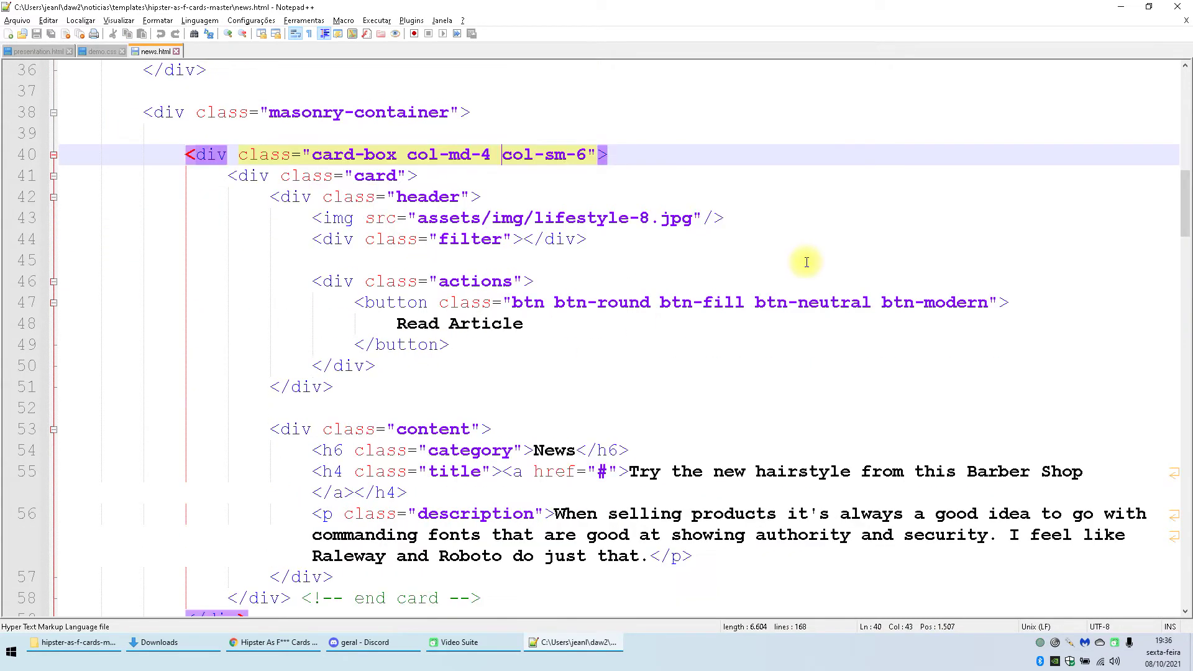
Step: Delete the first card's header div, including its image, filter and Read Article button
left_click(303, 217)
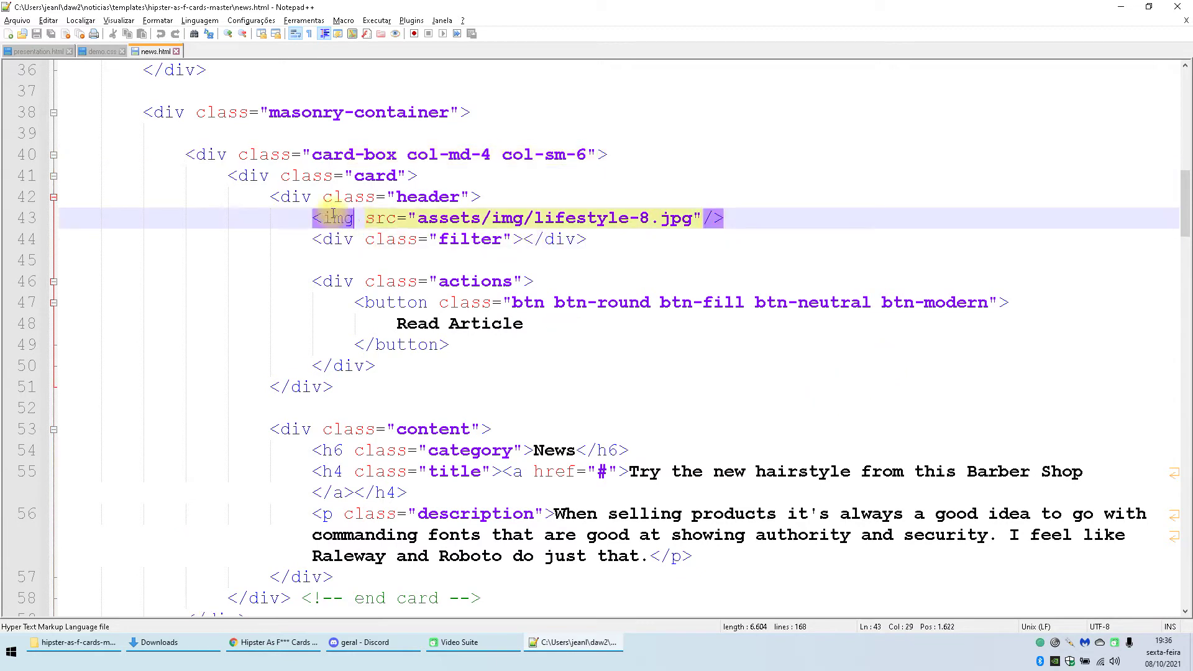
left_click(302, 196)
scroll(775, 393, "down", 1)
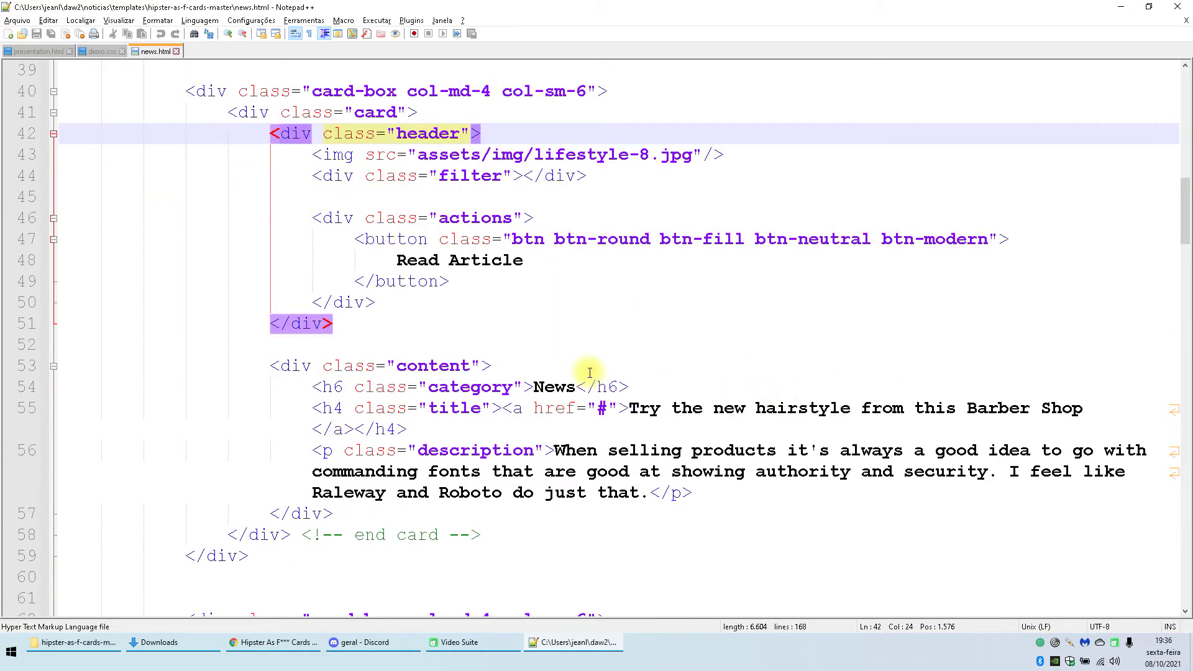
left_click_drag(333, 322, 9, 142)
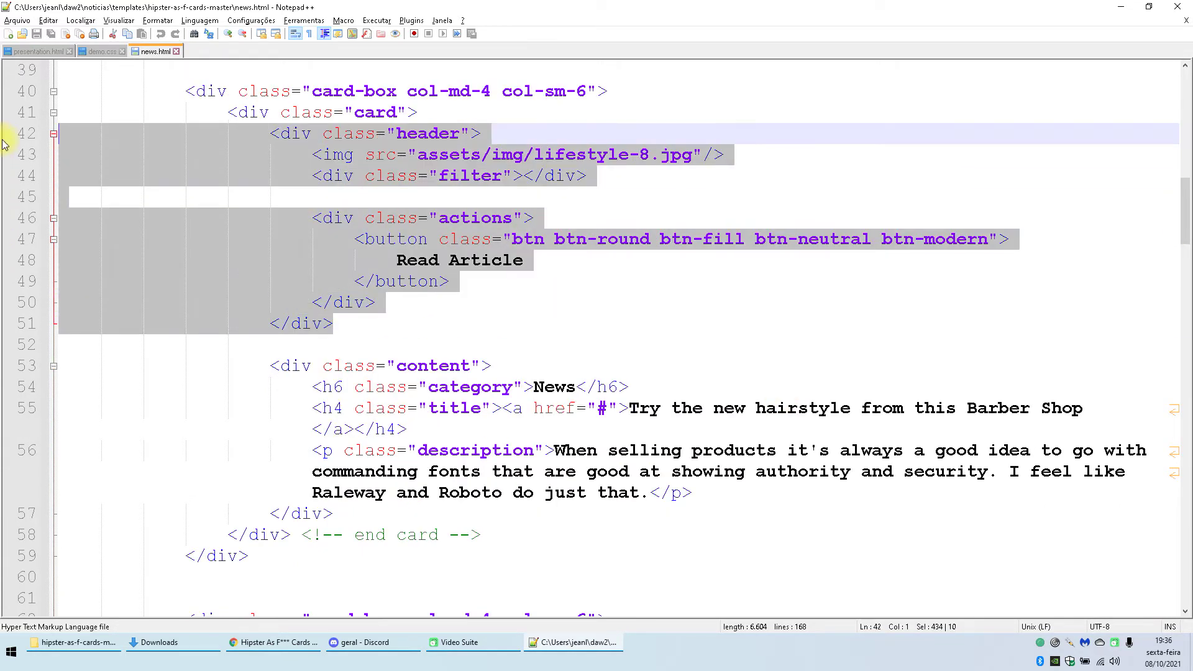
key("Delete")
Step: Delete all the card-box blocks after the first one, keeping the closing container, wrapper and body tags
scroll(732, 415, "down", 2)
left_click_drag(389, 365, 436, 444)
key("Delete")
left_click(436, 444, "shift")
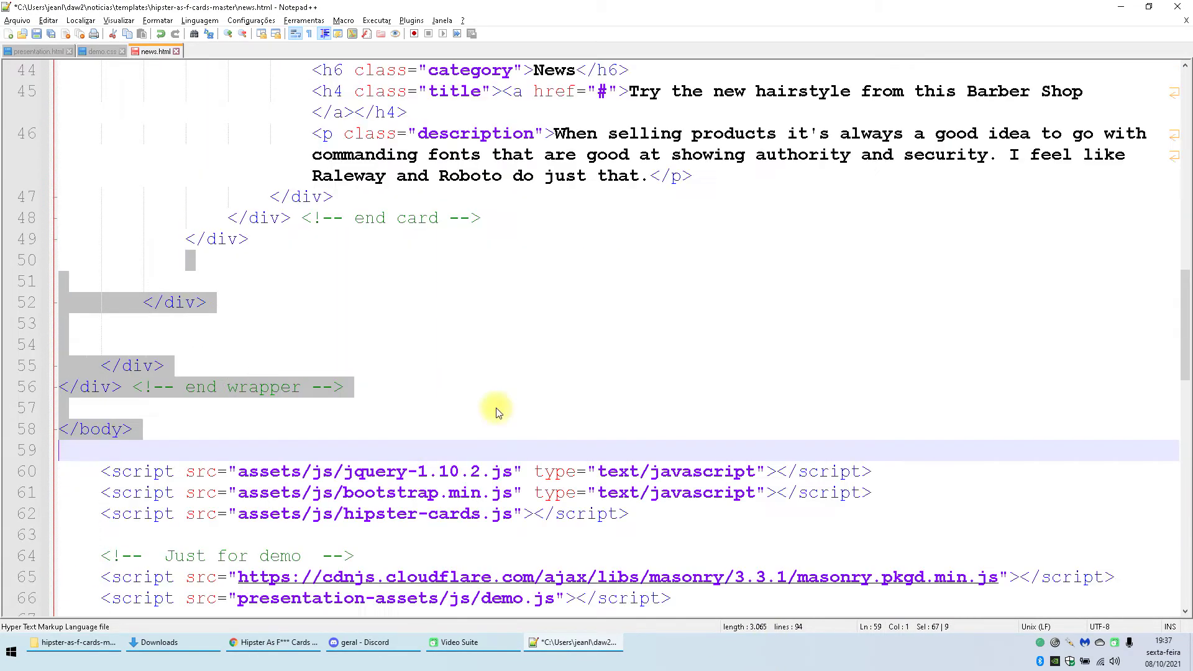
key("Delete")
key("ctrl+z")
left_click(286, 312)
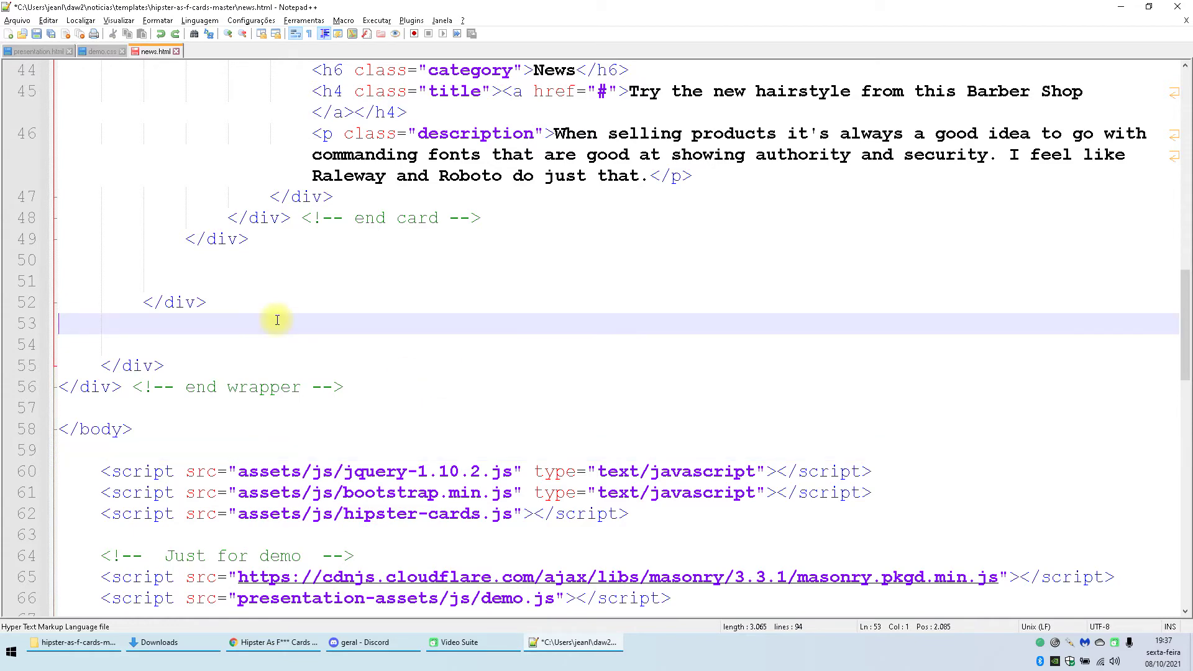
type("</div>")
Step: Change the remaining card-box column classes to col-md-10 and col-sm-10, and save the file
scroll(404, 300, "up", 5)
left_click(485, 365)
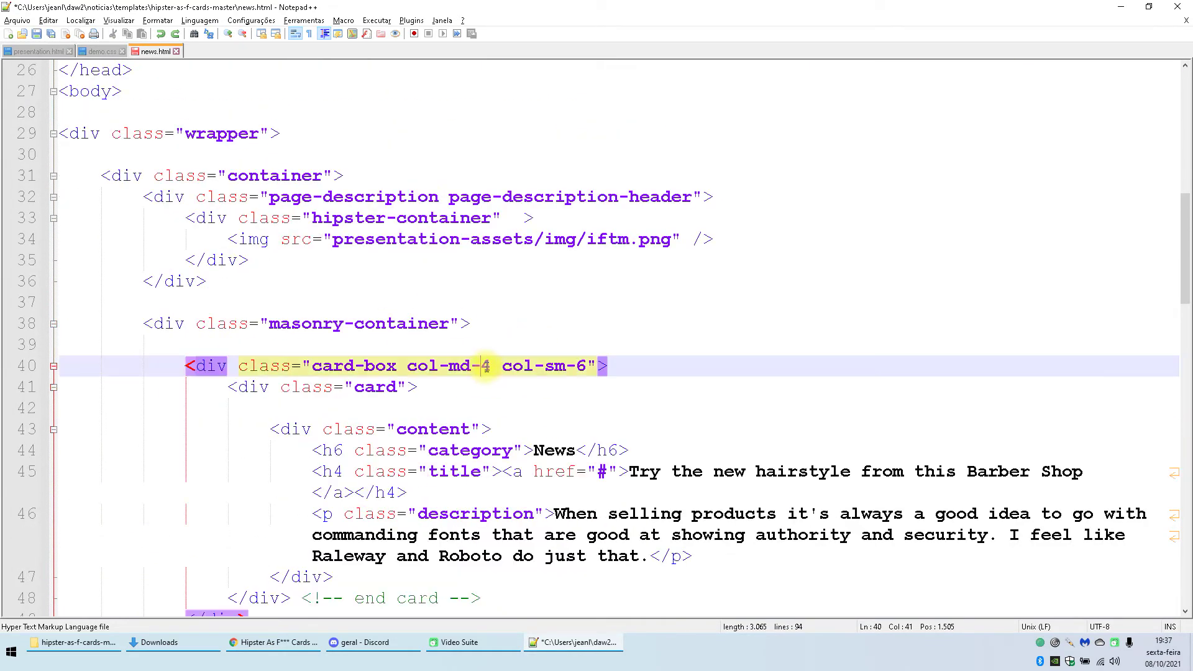
type("10")
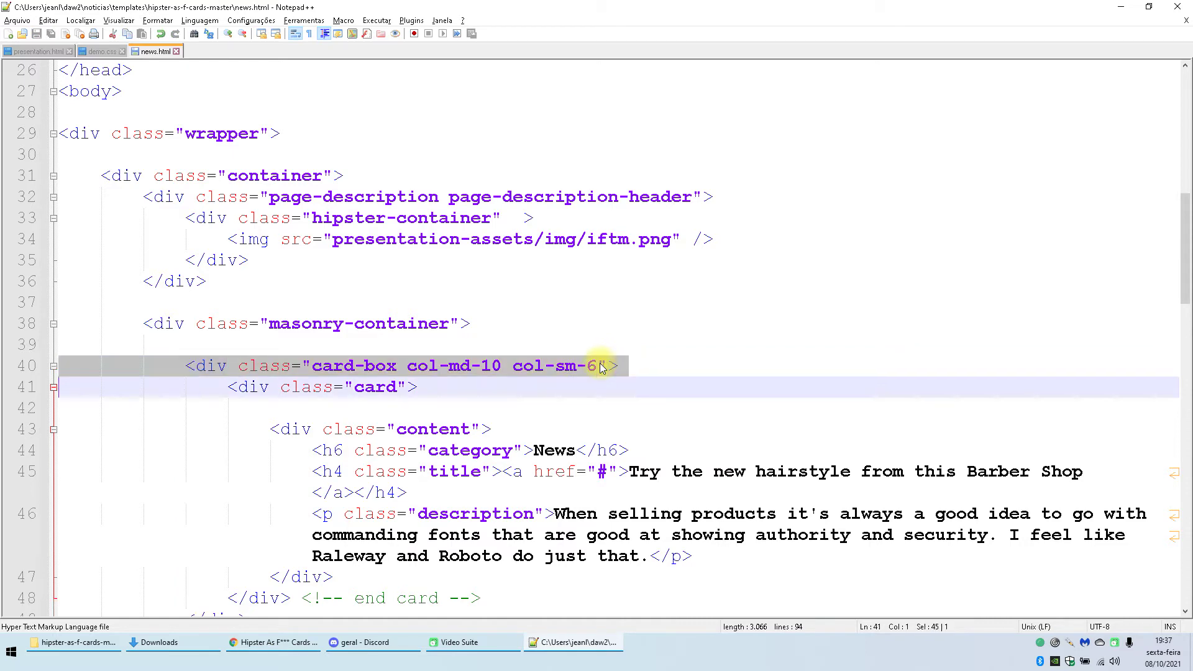
type("6")
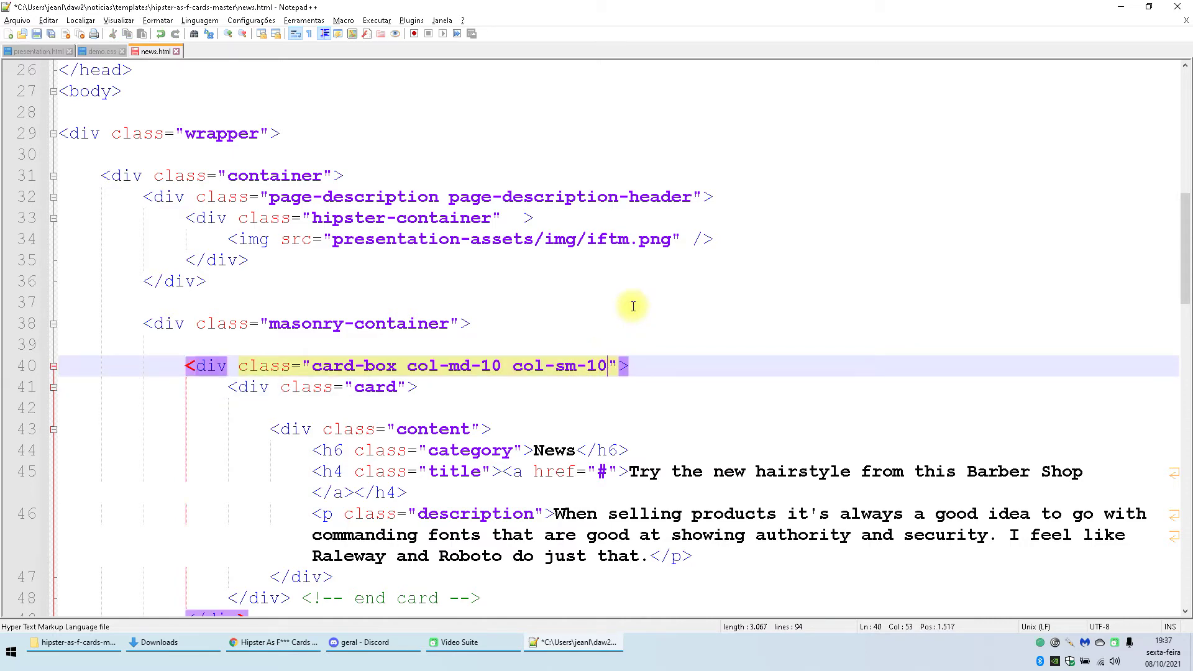
key("ctrl+s")
Step: Load news.html from the hipster-as-f-cards-master folder in Chrome in place of presentation.html
key("alt+Tab")
left_click(272, 642)
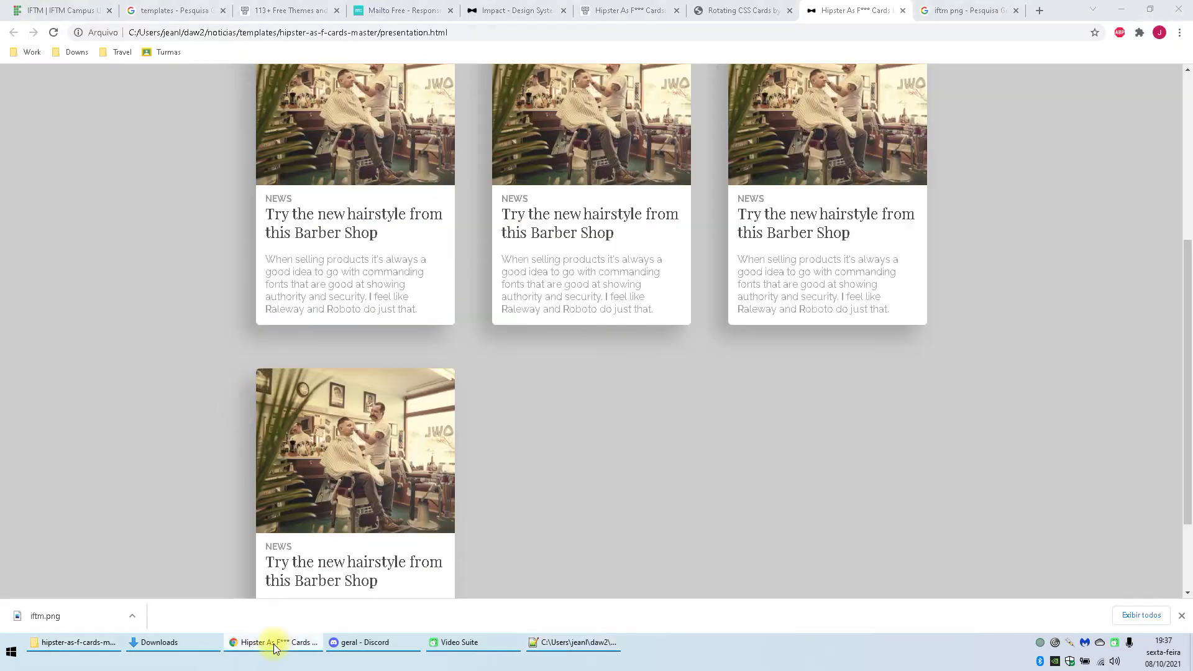
left_click(47, 29)
scroll(744, 292, "down", 4)
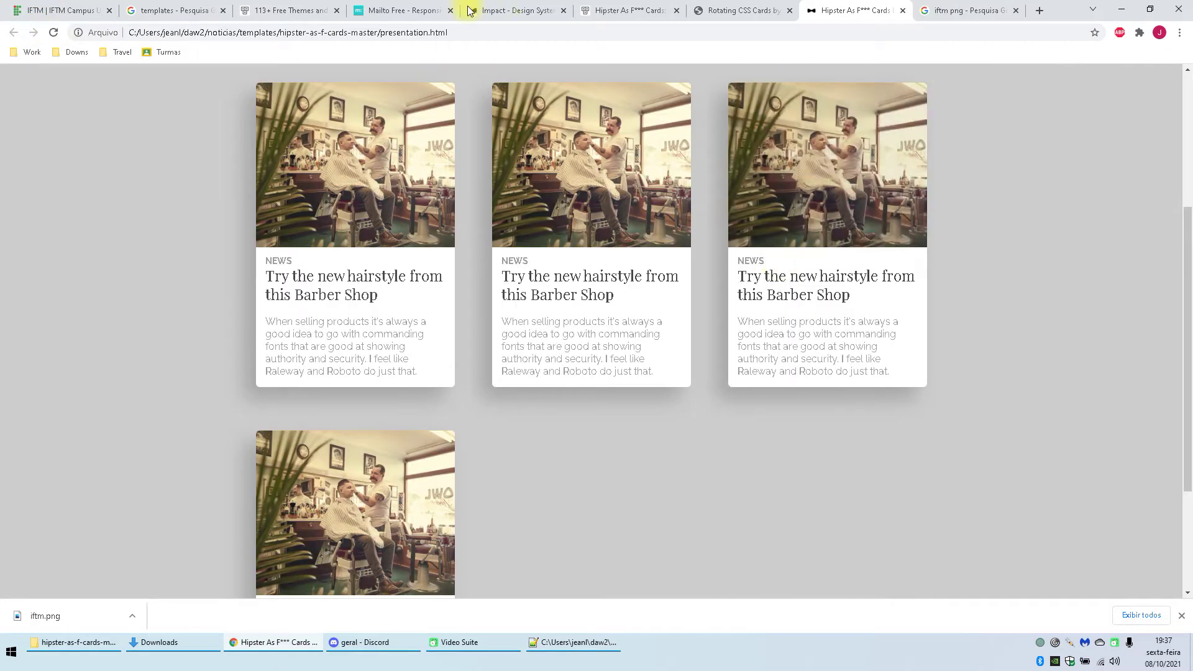
left_click(416, 32)
left_click(551, 649)
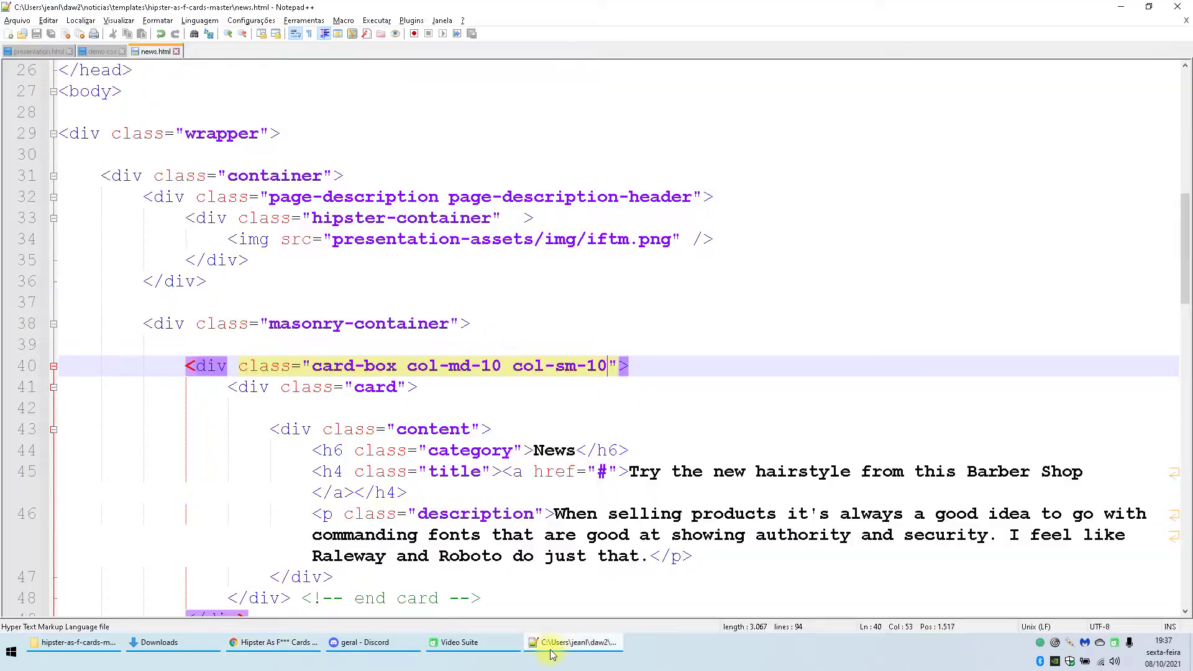
key("alt+Tab")
type("new")
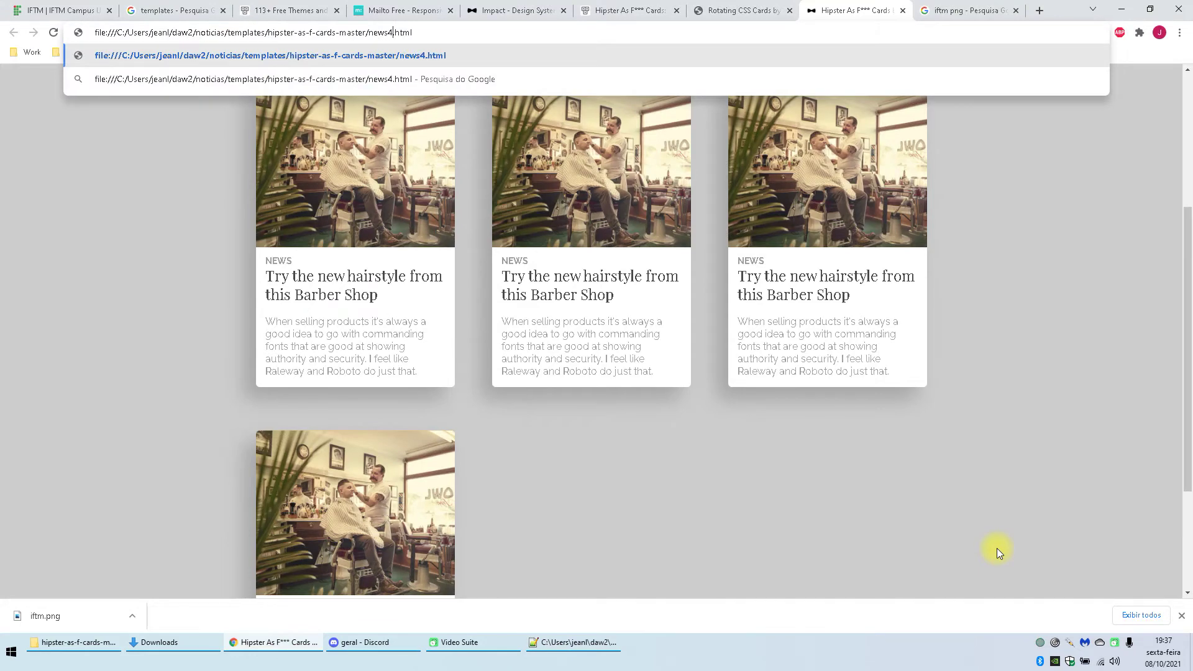
key("Return")
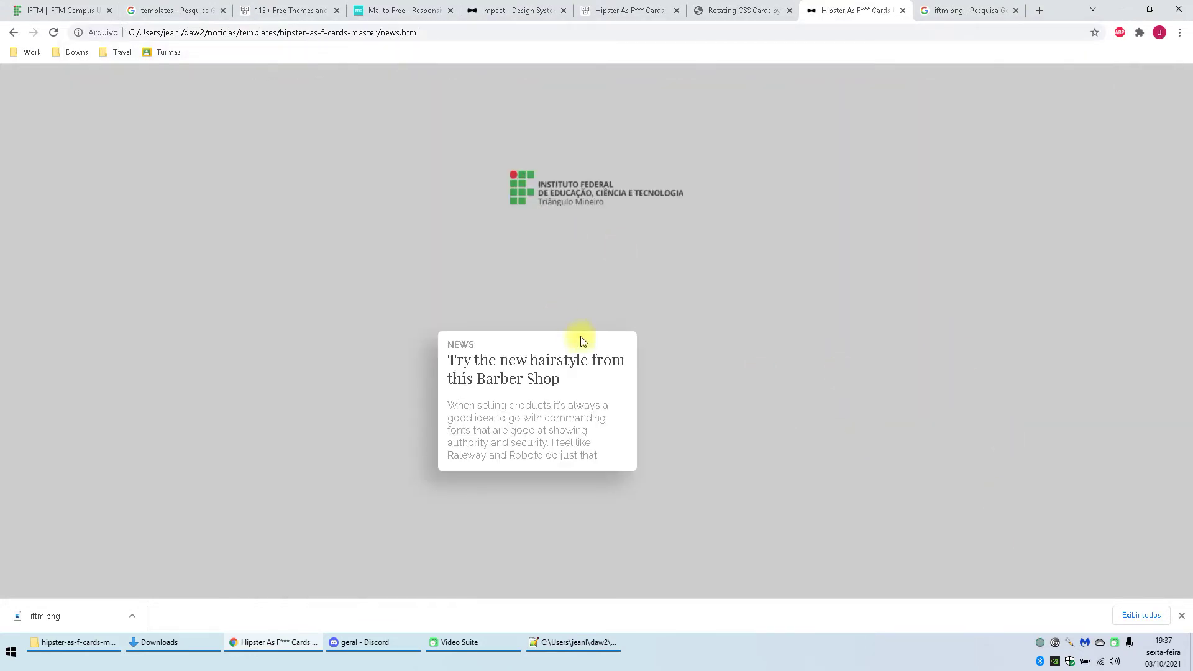
Step: In Notepad++, try removing the card wrapper by deleting its opening div and its closing "end card" tag
key("alt+Tab")
scroll(511, 426, "down", 2)
left_click(374, 279)
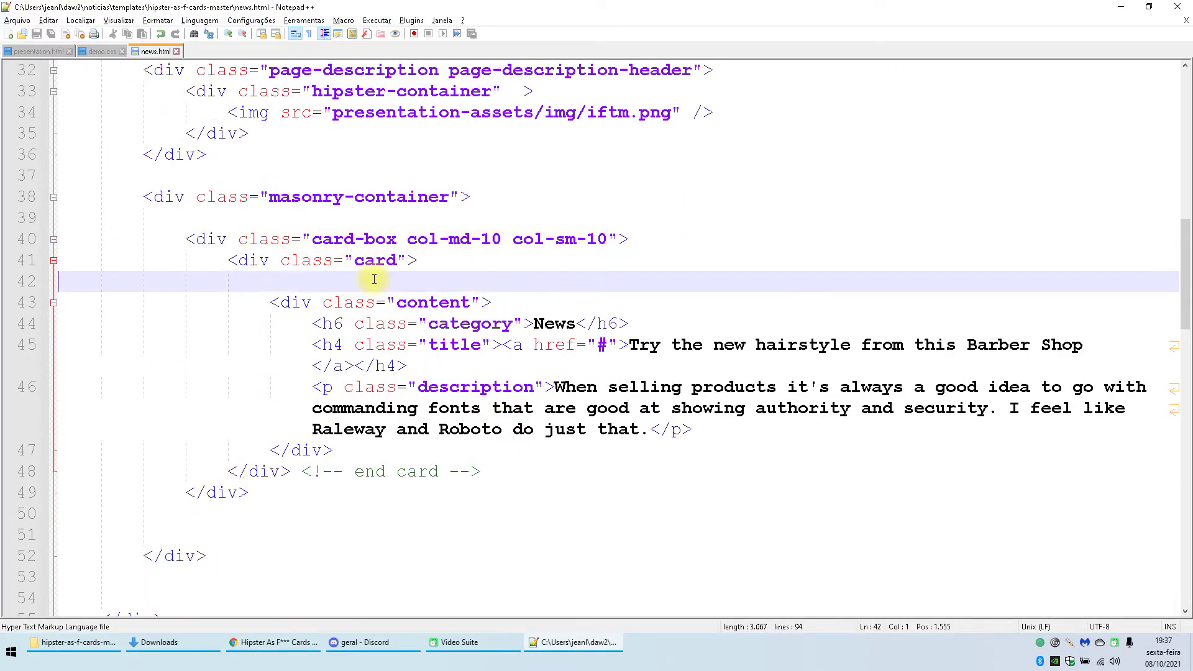
left_click_drag(429, 261, 39, 271)
key("BackSpace")
key("BackSpace")
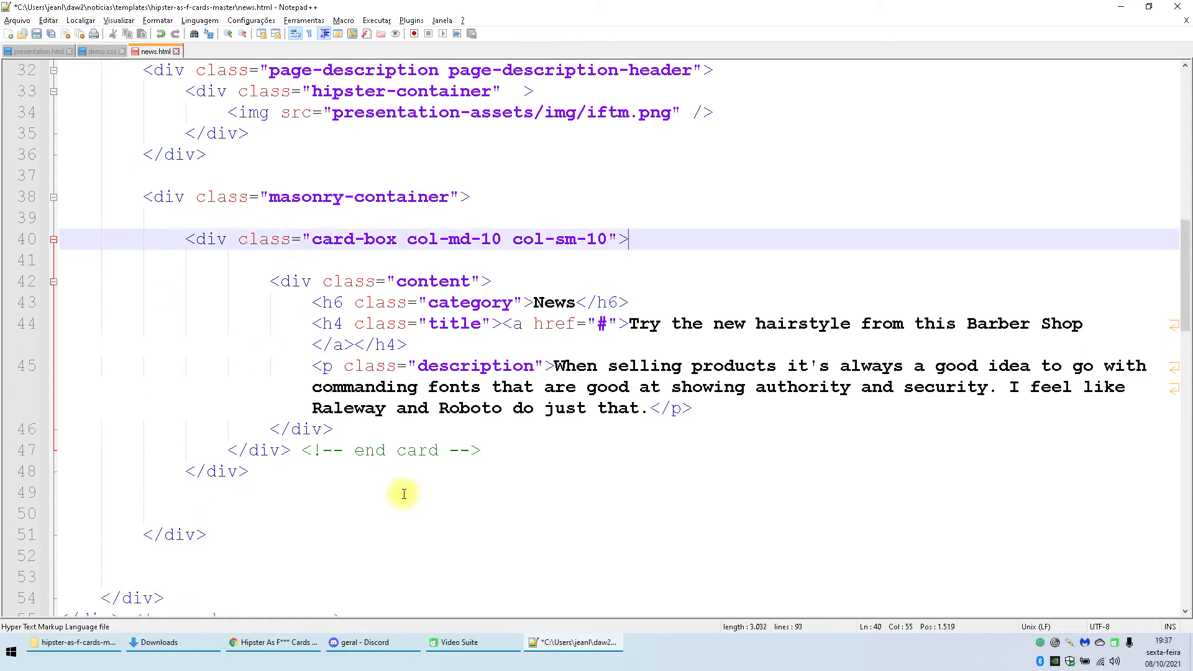
left_click_drag(480, 449, 15, 450)
key("BackSpace")
key("BackSpace")
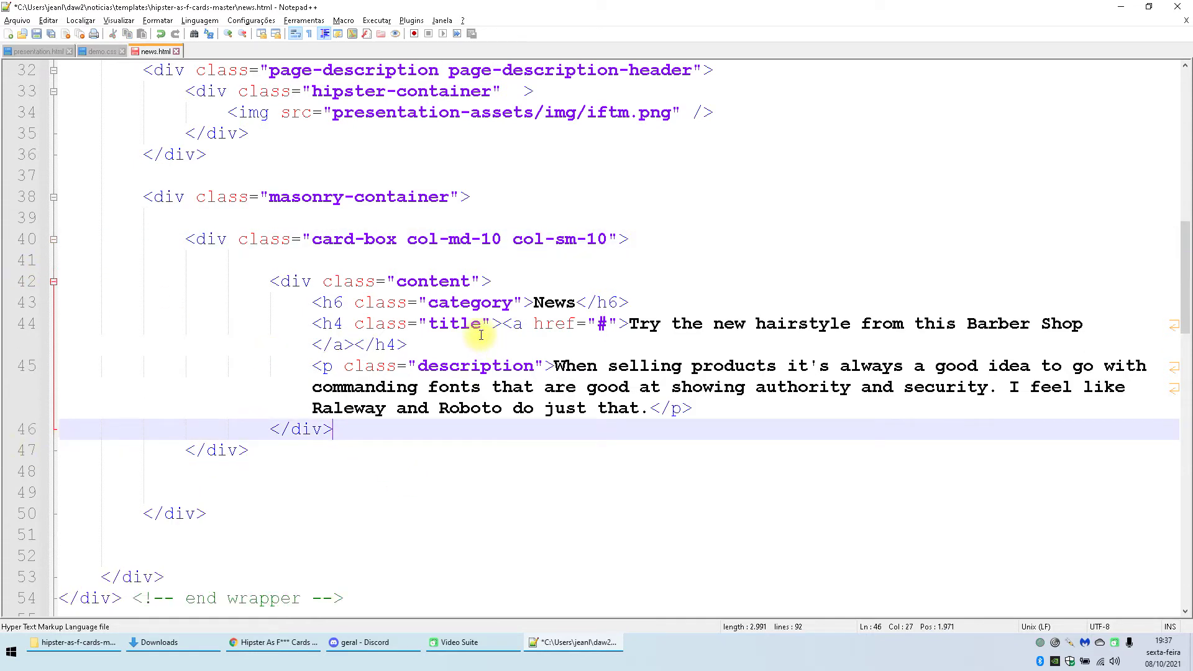
Step: Save news.html and reload it in Chrome to check the layout without the card wrapper
key("ctrl+s")
key("alt+Tab")
left_click(54, 39)
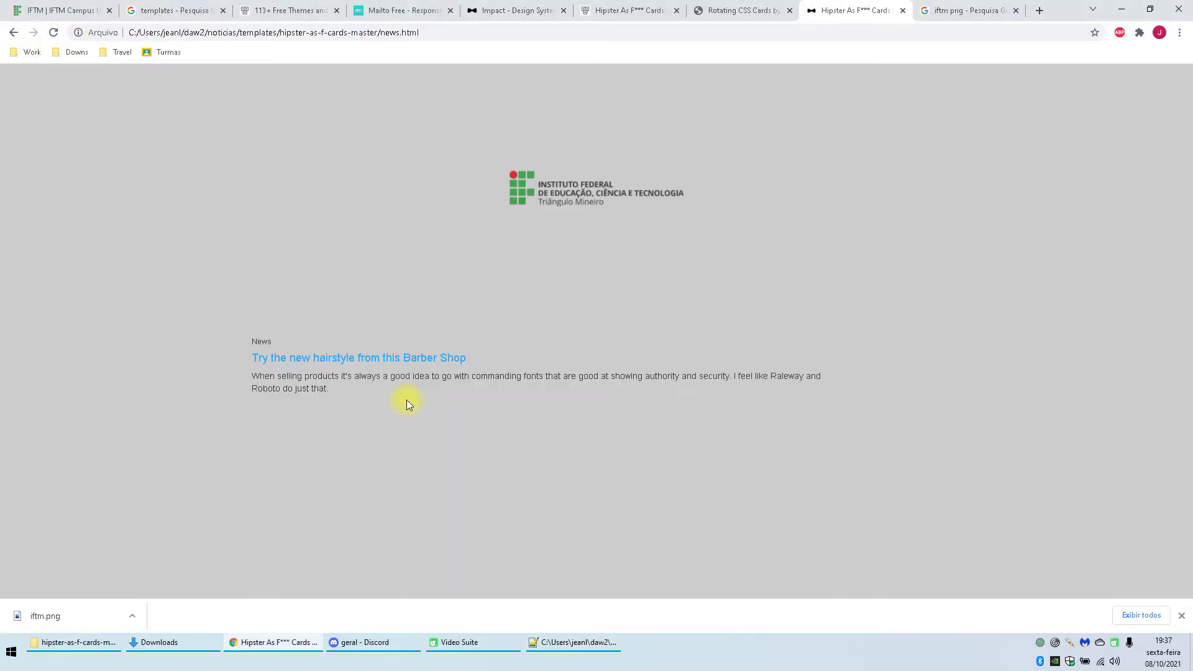
Step: Undo the removal of the card wrapper tags in Notepad++, save the file and reload the page in Chrome
key("alt+Tab")
key("ctrl+z")
key("ctrl+z")
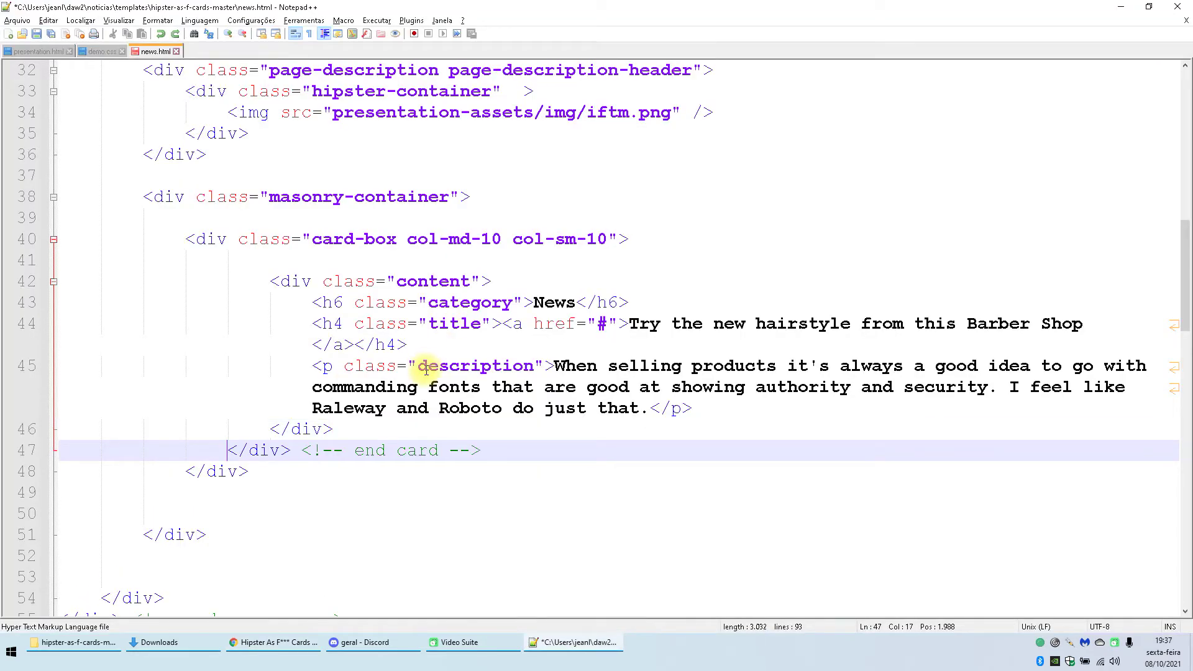
key("ctrl+z")
key("ctrl+z")
key("ctrl+z")
key("ctrl+s")
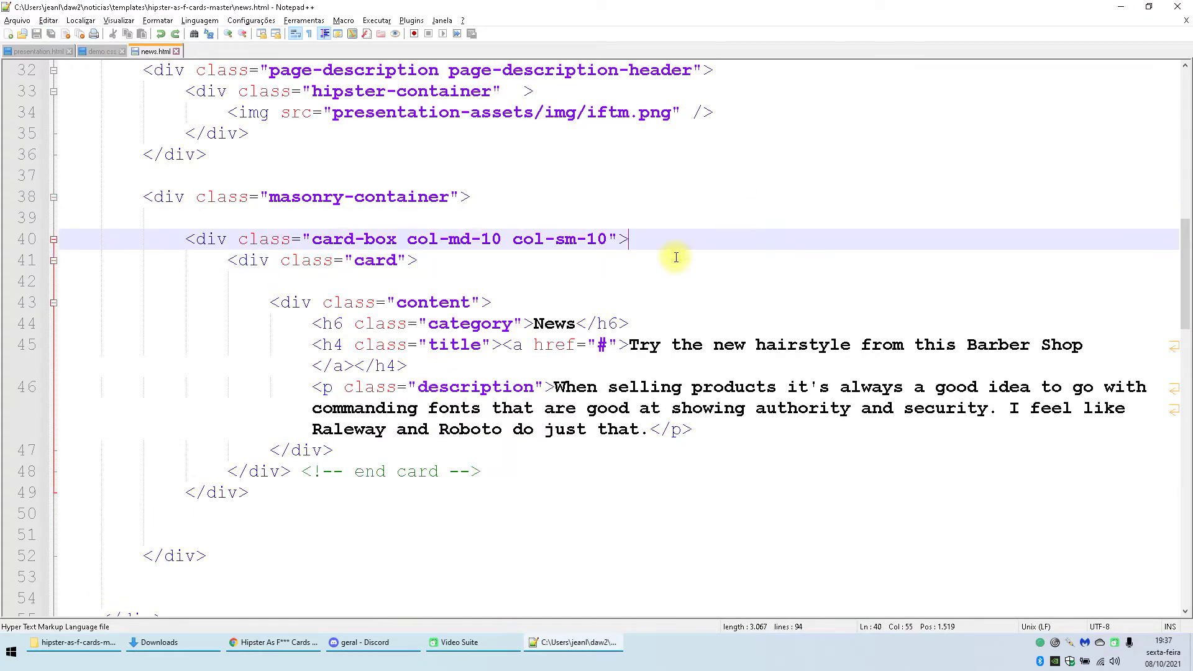
key("alt+Tab")
left_click(55, 32)
key("alt+Tab")
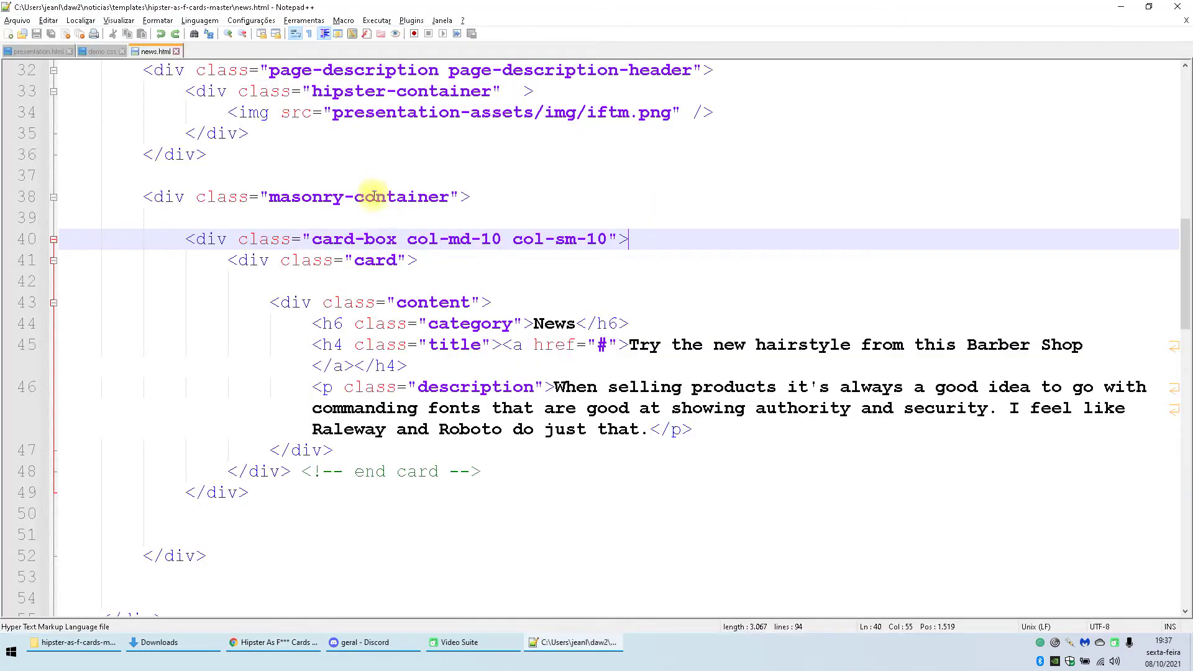
Step: Remove the class attribute start and card-box name from the column div, then save and reload news.html in Chrome
left_click_drag(407, 239, 244, 239)
key("Delete")
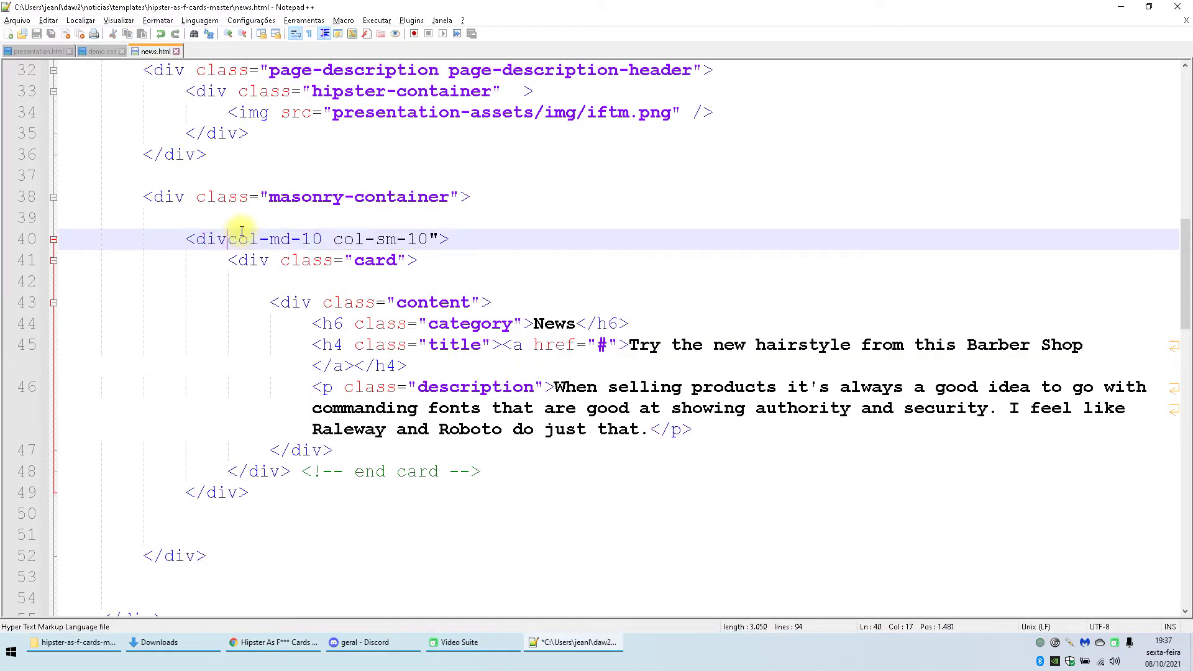
key("ctrl+s")
key("alt+Tab")
key("alt+Tab")
key("alt+Tab")
left_click(55, 32)
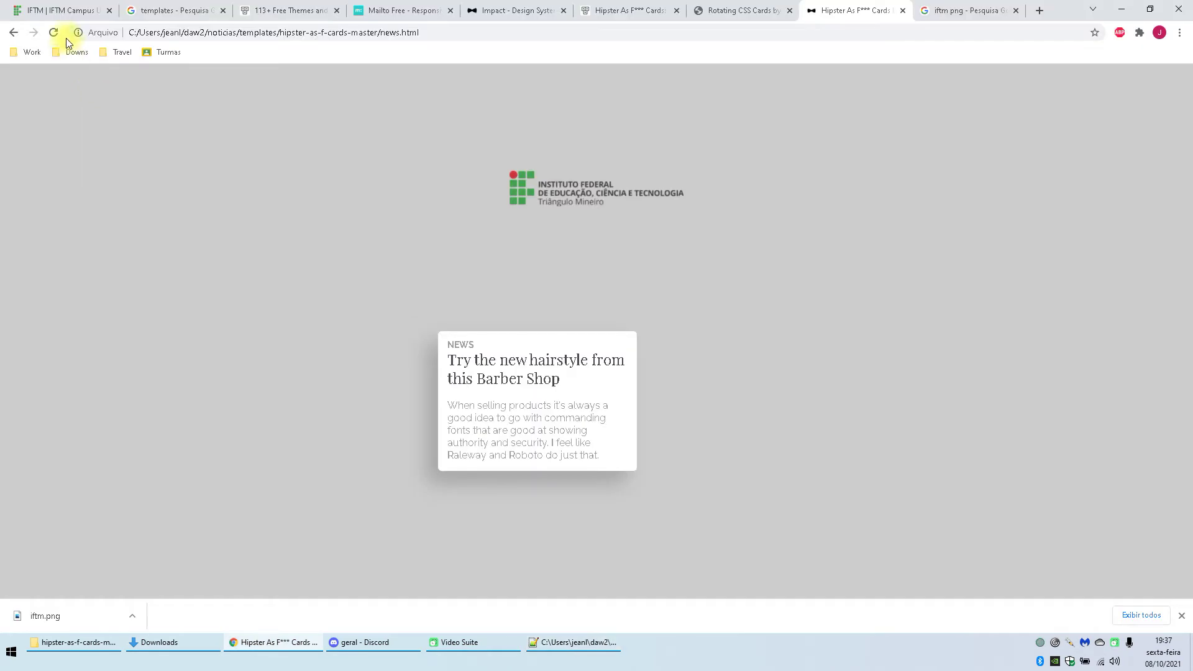
Step: Inspect the news card in Chrome and toggle the .card rule's max-width of 320px to compare the card's widths
key("alt+Tab")
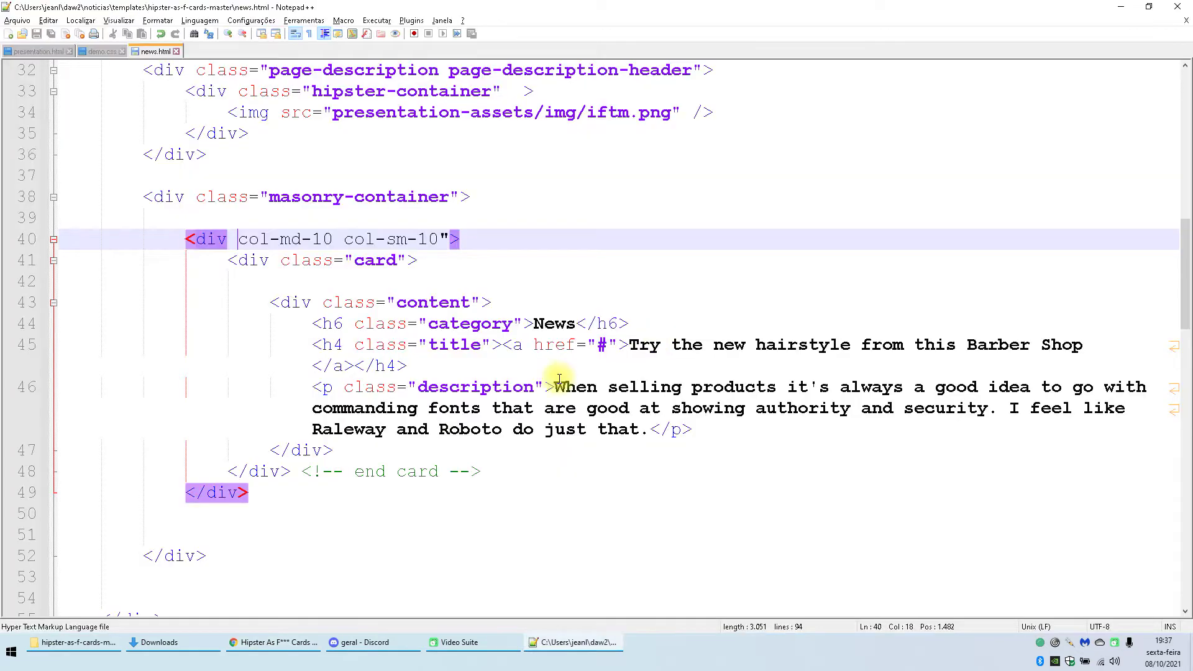
key("alt+Tab")
right_click(649, 335)
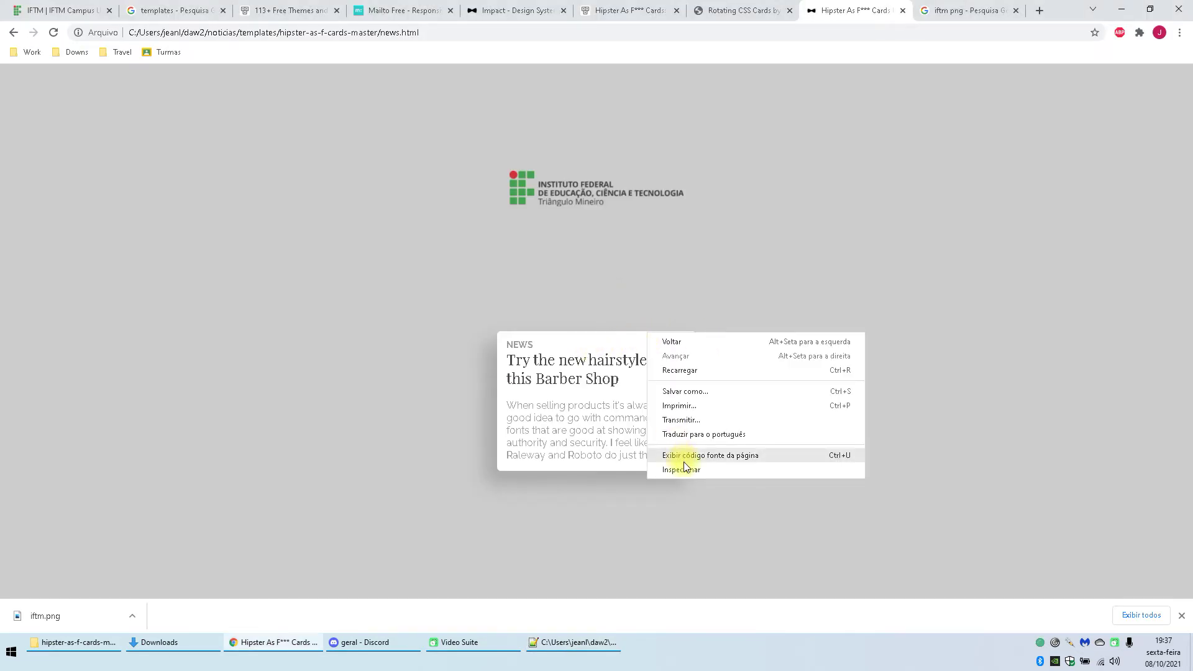
left_click(673, 470)
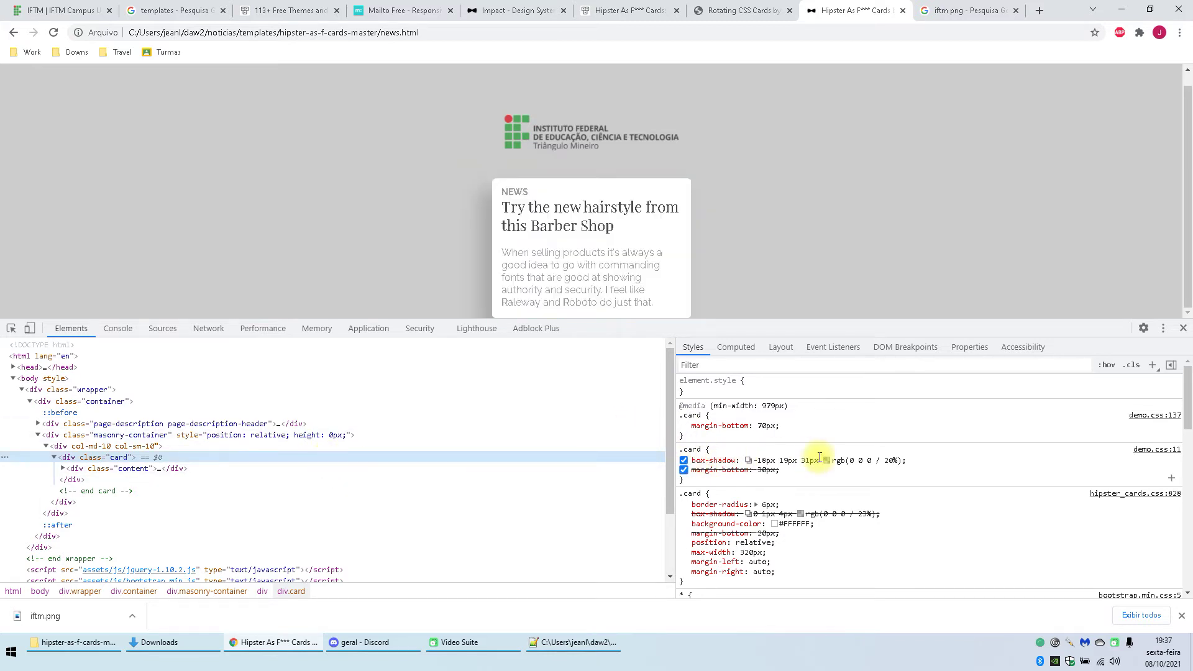
scroll(762, 507, "down", 1)
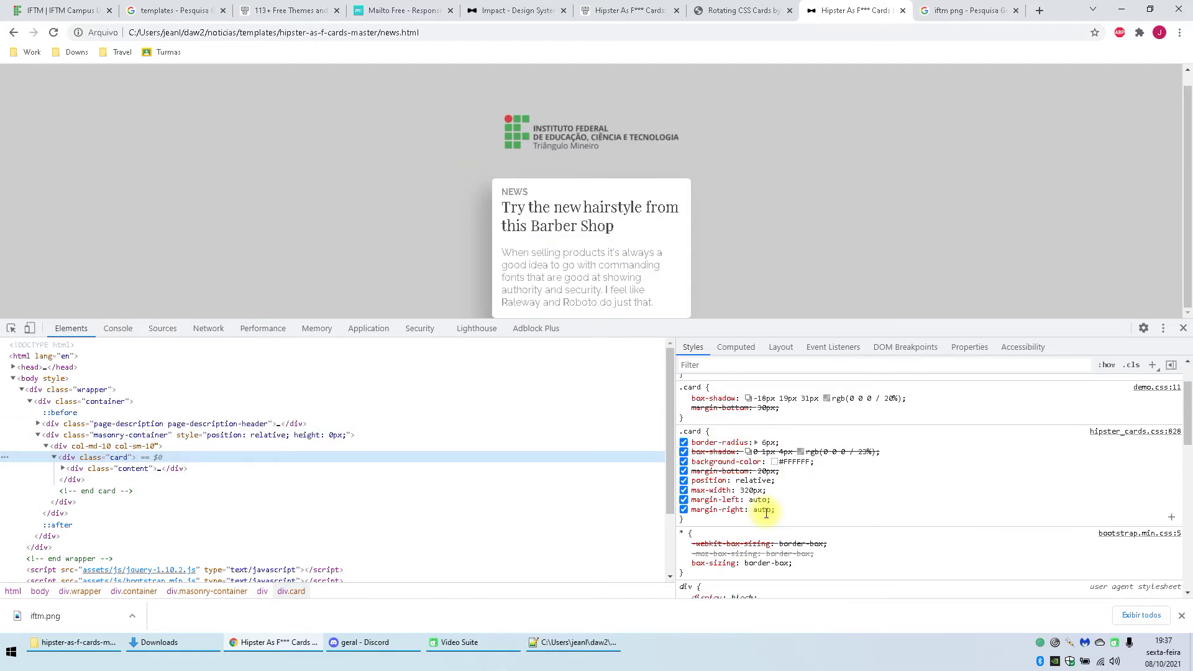
left_click(684, 491)
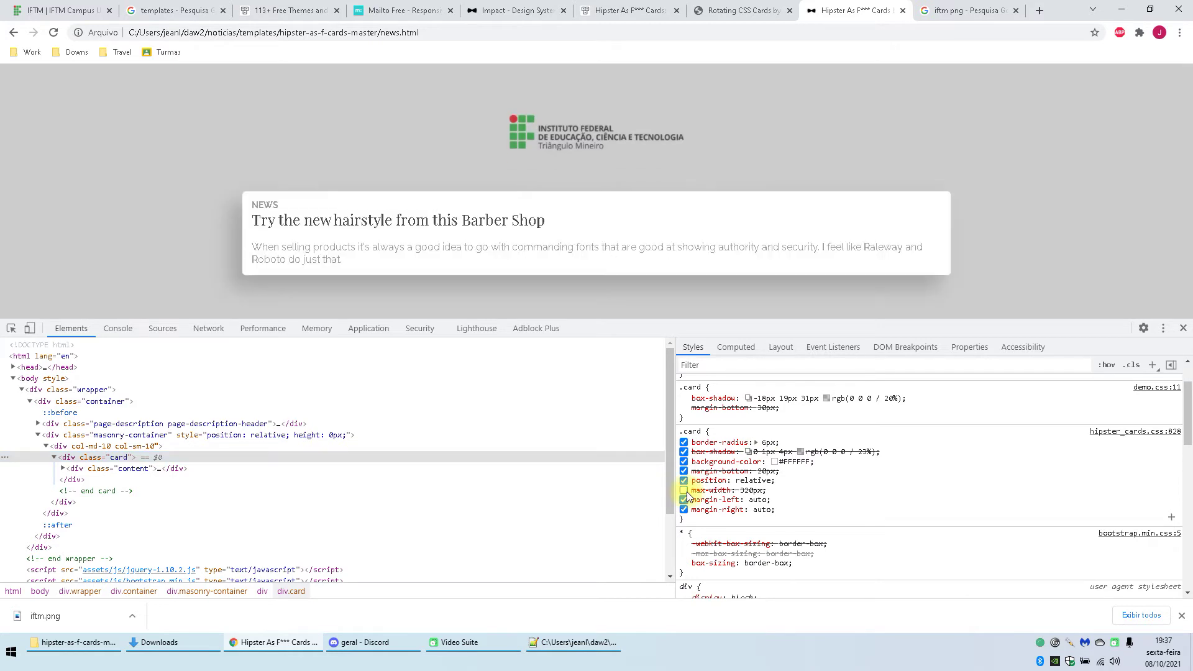
left_click(684, 491)
left_click(687, 491)
left_click(687, 491)
left_click(687, 491)
Step: In Notepad++, put the description paragraph's text and its closing p tag on their own lines below the opening tag
key("alt+Tab")
scroll(435, 293, "down", 1)
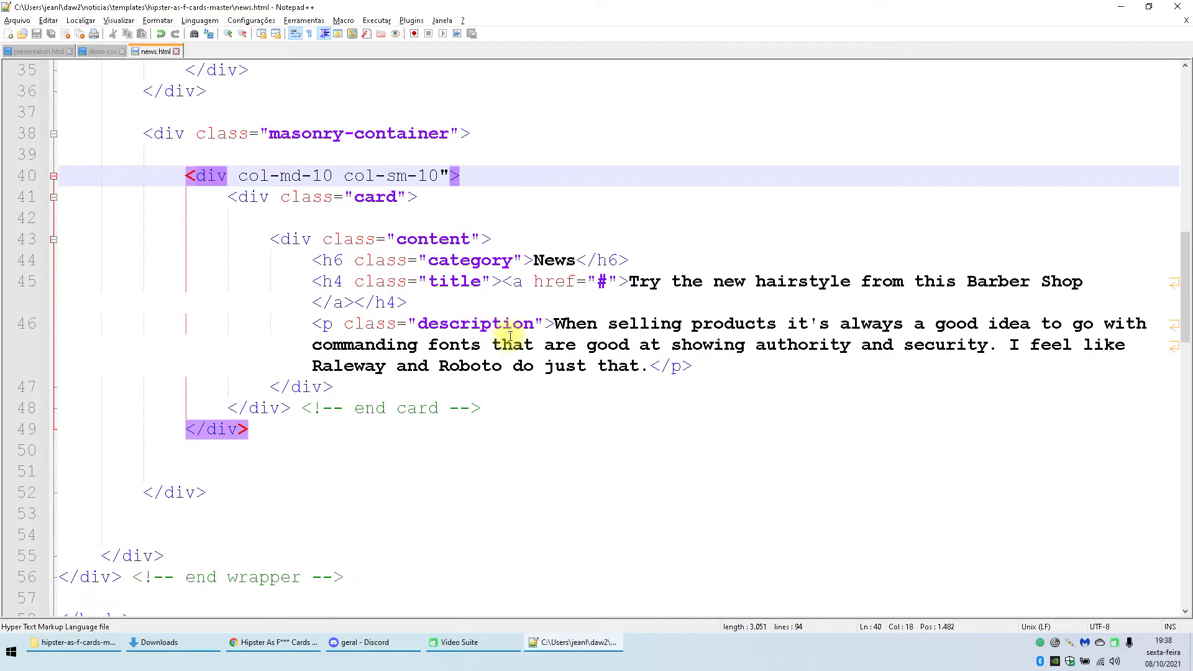
left_click(724, 345)
left_click_drag(696, 368, 310, 322)
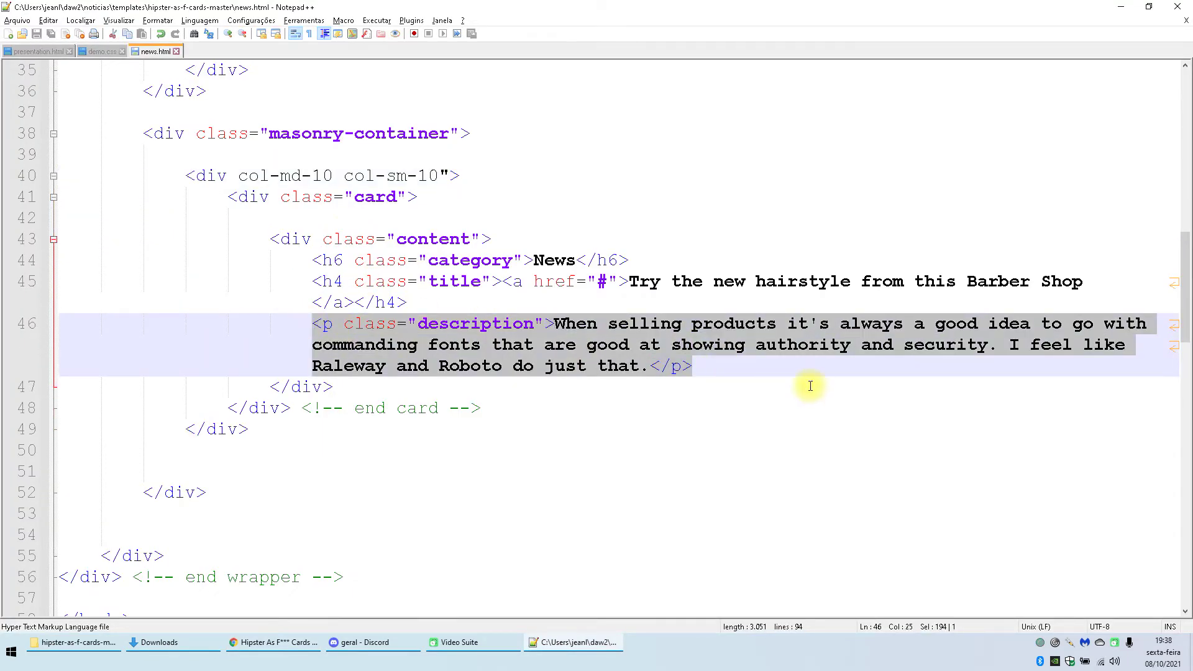
left_click(788, 369)
key("Return")
key("ctrl+z")
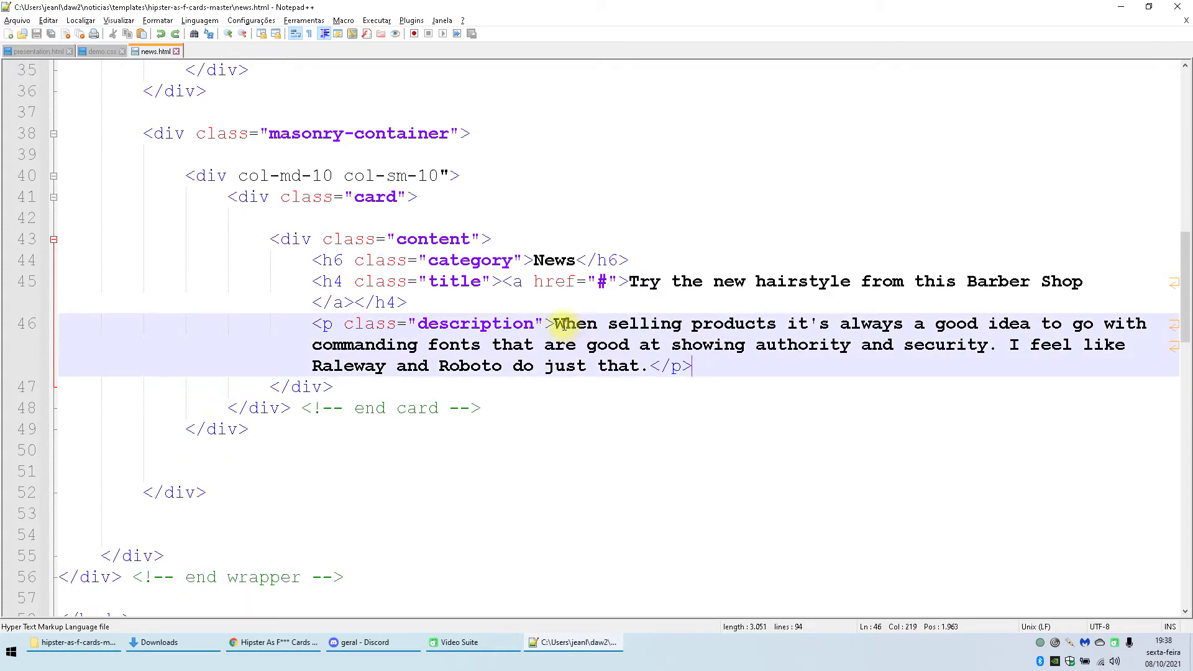
left_click(588, 344)
left_click(556, 323)
key("Return")
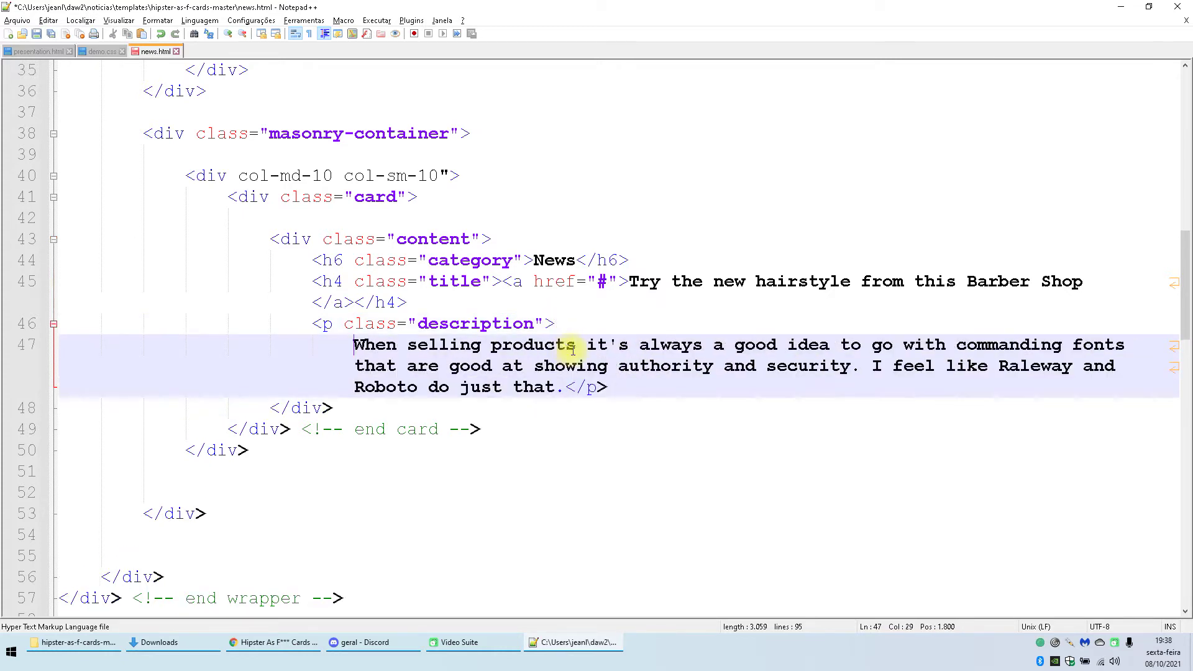
left_click(563, 387)
key("Return")
Step: Copy the description text, paste it six more times on new lines inside the paragraph, and save news.html
left_click(652, 386)
key("shift+Home")
key("ctrl+c")
key("End")
key("Return")
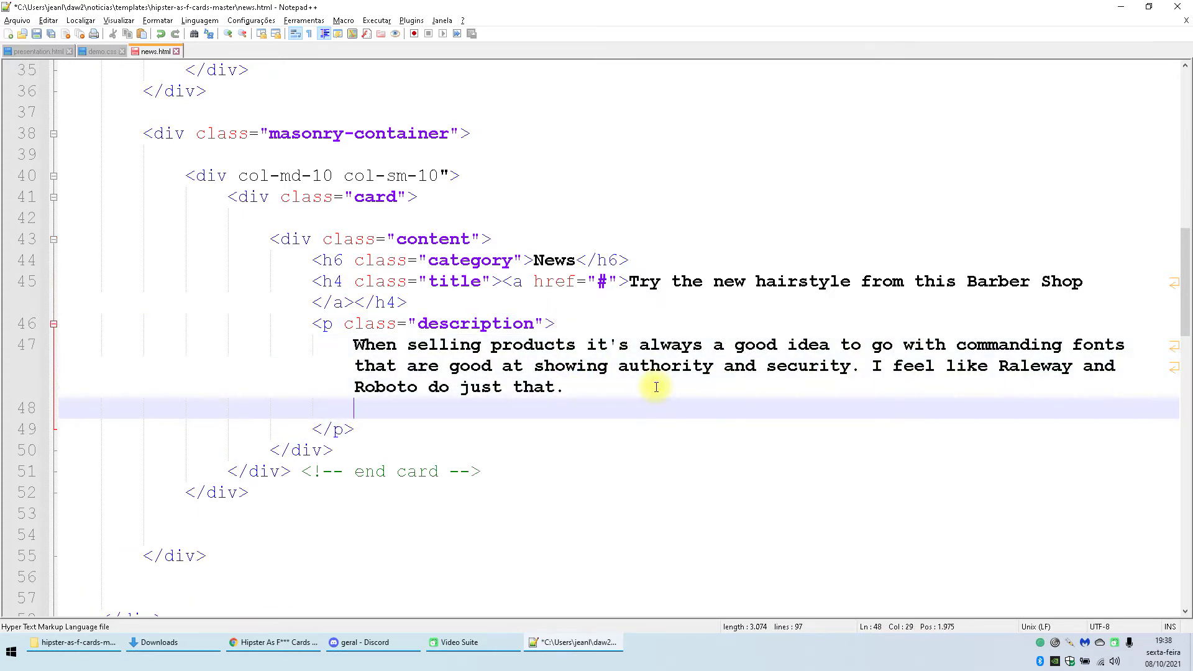
key("ctrl+v")
key("Return")
key("ctrl+v")
key("Return")
key("ctrl+v")
key("Return")
key("ctrl+v")
key("Return")
key("ctrl+v")
key("Return")
key("ctrl+v")
key("ctrl+s")
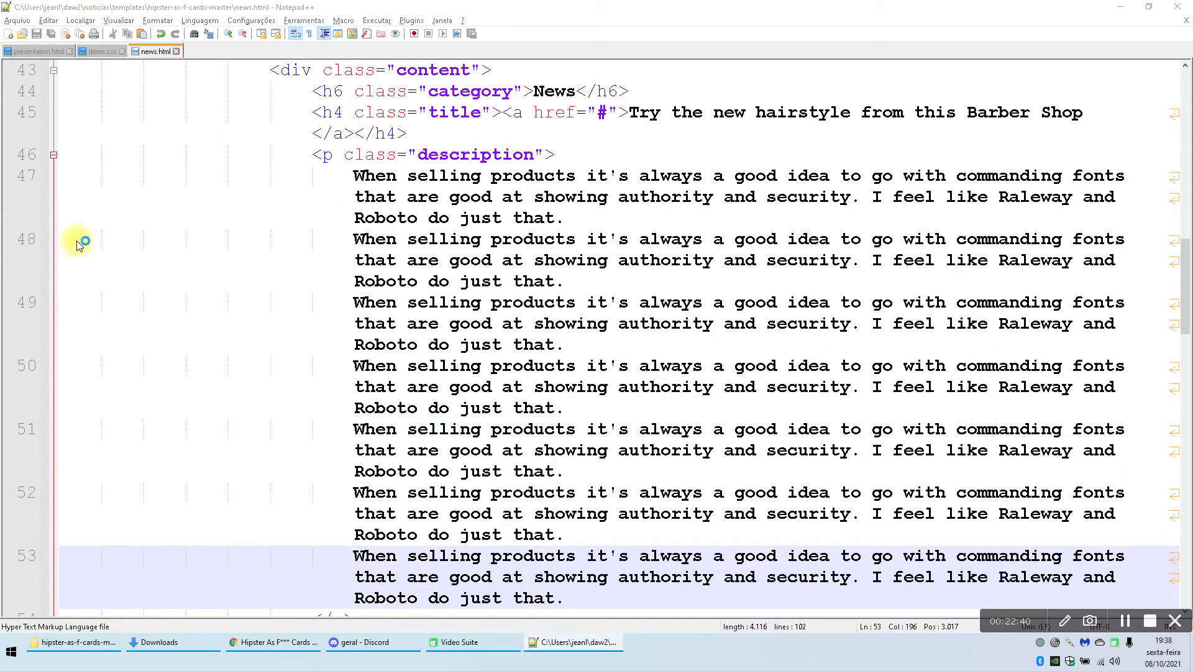
Step: Reload news.html in Chrome and disable the .card rule's max-width of 320px to view the longer text in a wide card
key("alt+Tab")
left_click(61, 33)
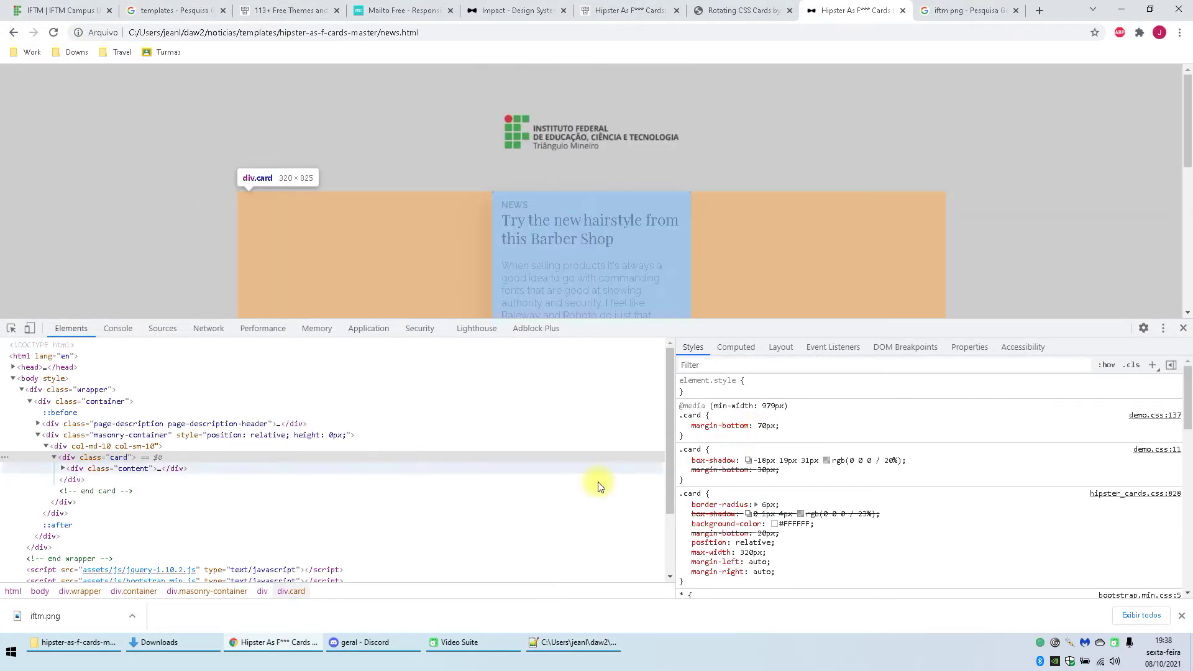
scroll(689, 491, "down", 3)
scroll(709, 484, "down", 3)
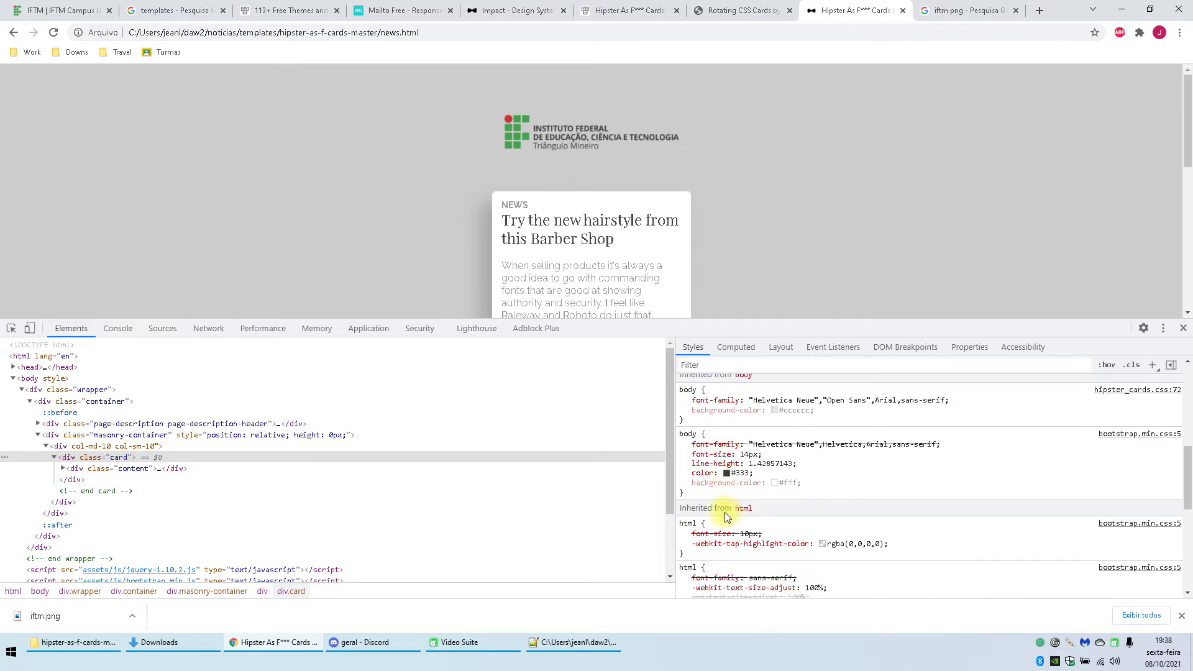
scroll(725, 512, "up", 4)
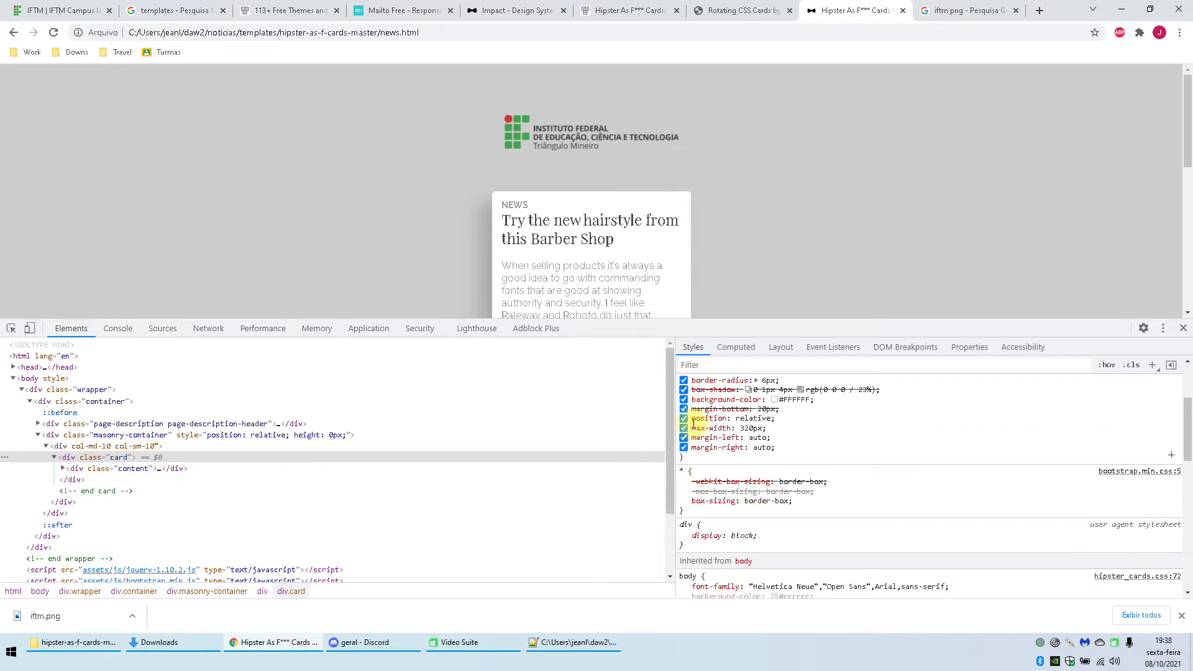
left_click(683, 428)
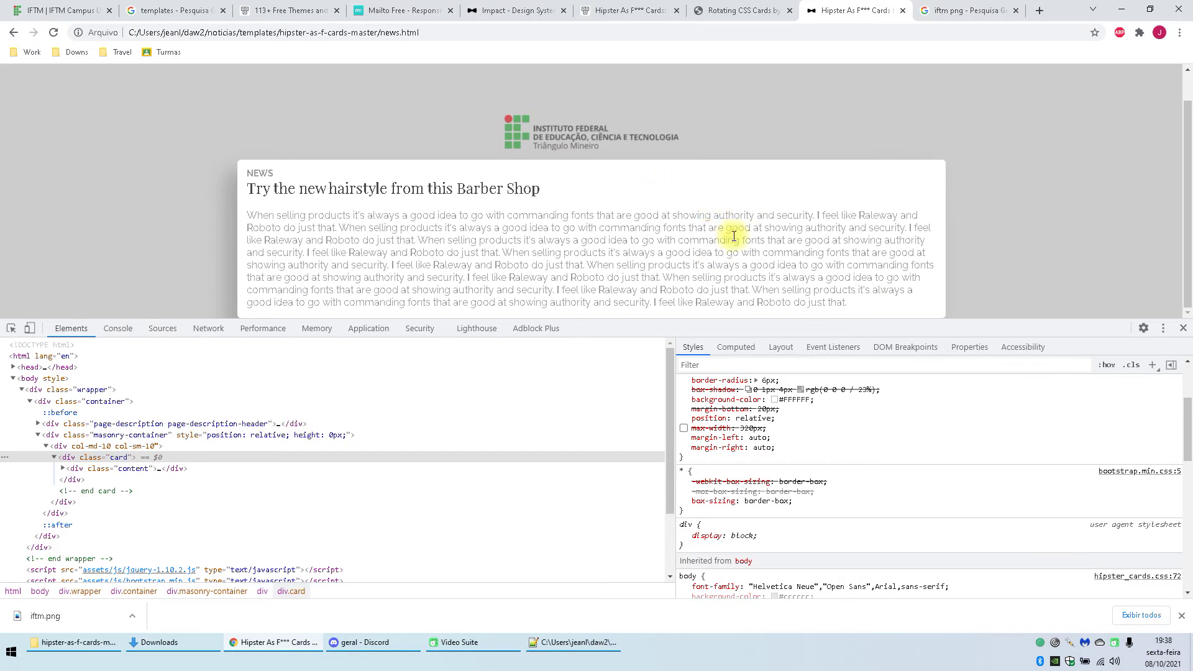
Step: Compare the line breaks of the description text in Notepad++ with the rendered paragraph in Chrome
key("alt+Tab")
left_click(569, 220)
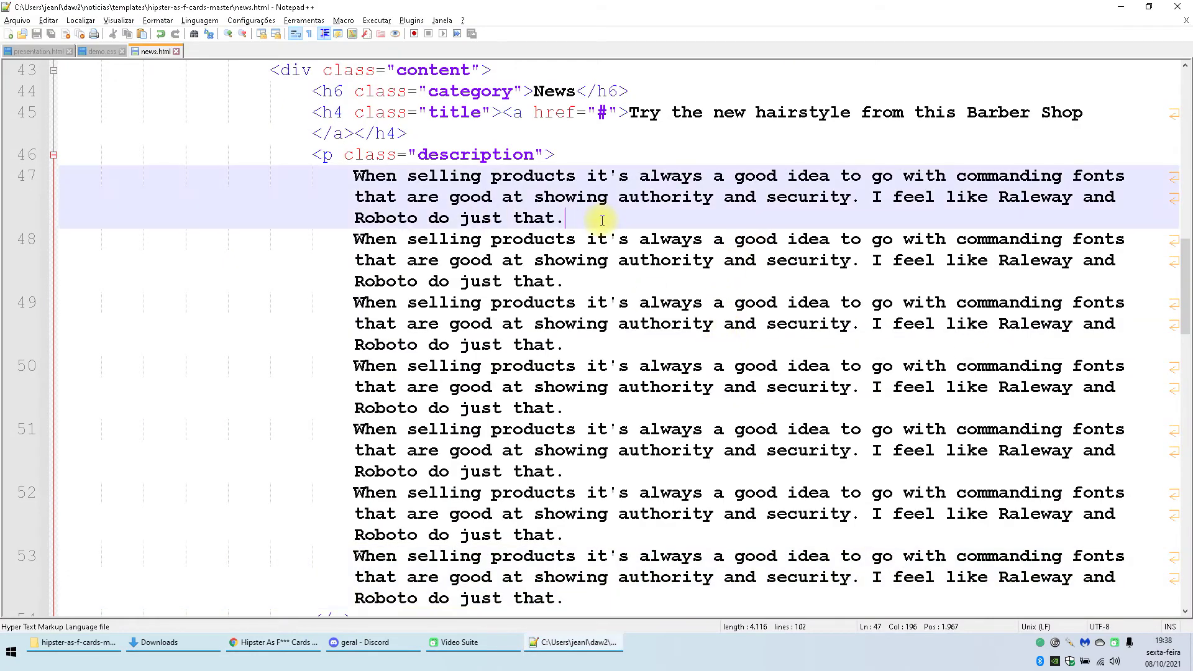
key("Return")
key("ctrl+z")
key("alt+Tab")
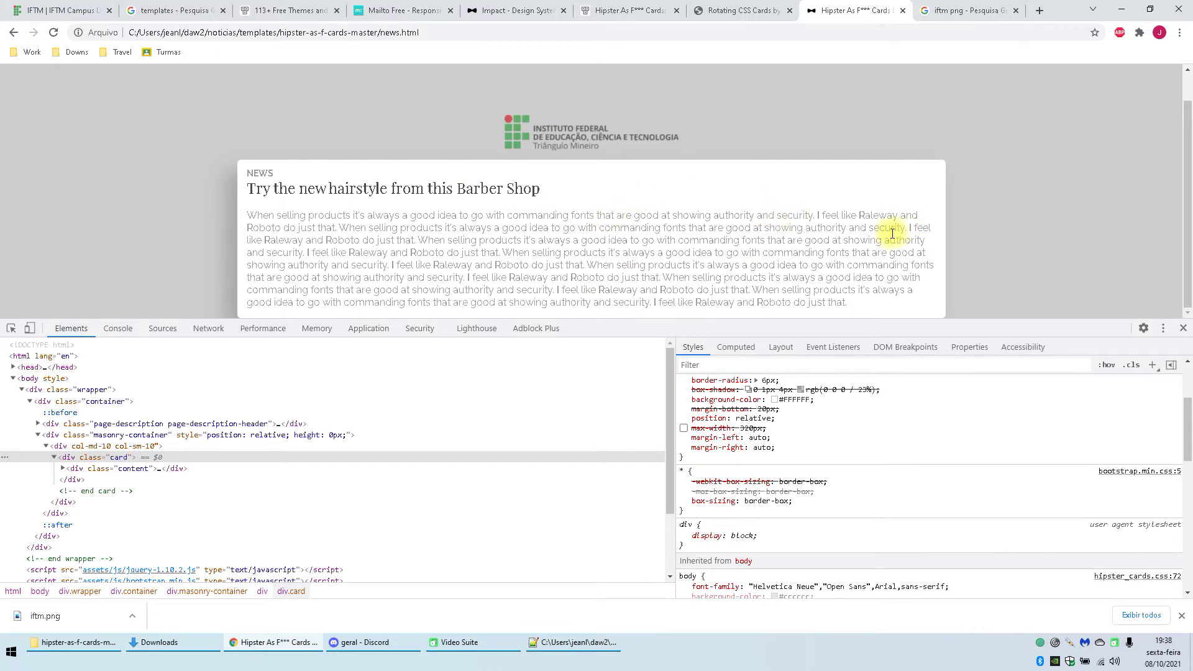
key("alt+Tab")
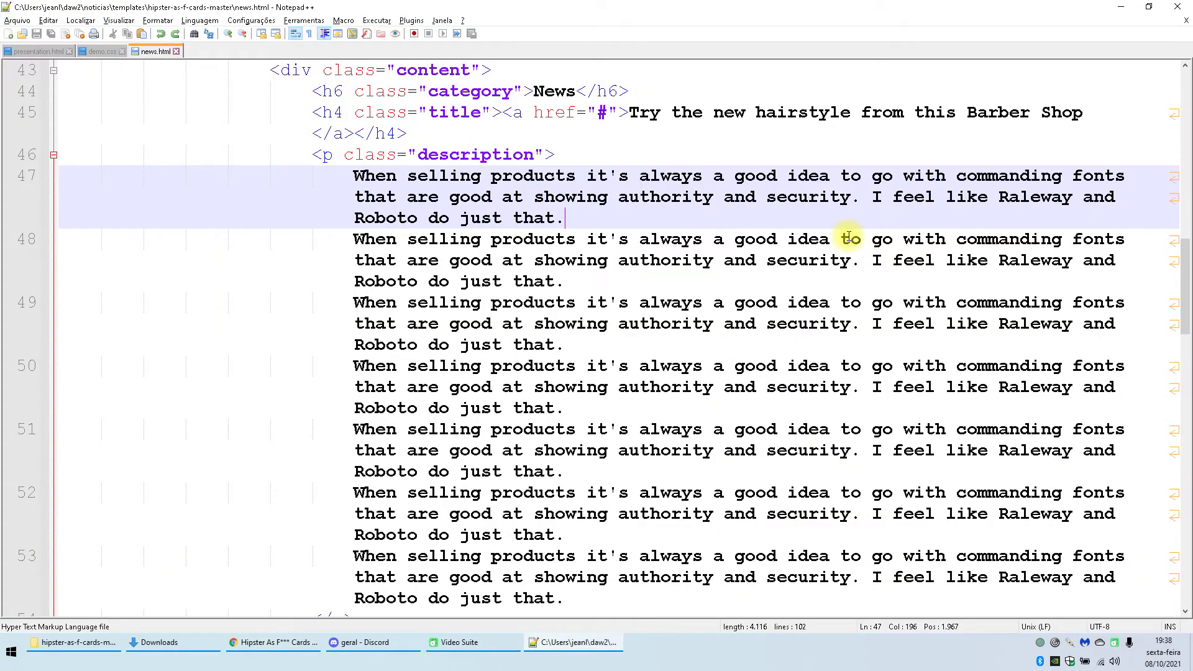
left_click(309, 160)
key("alt+Tab")
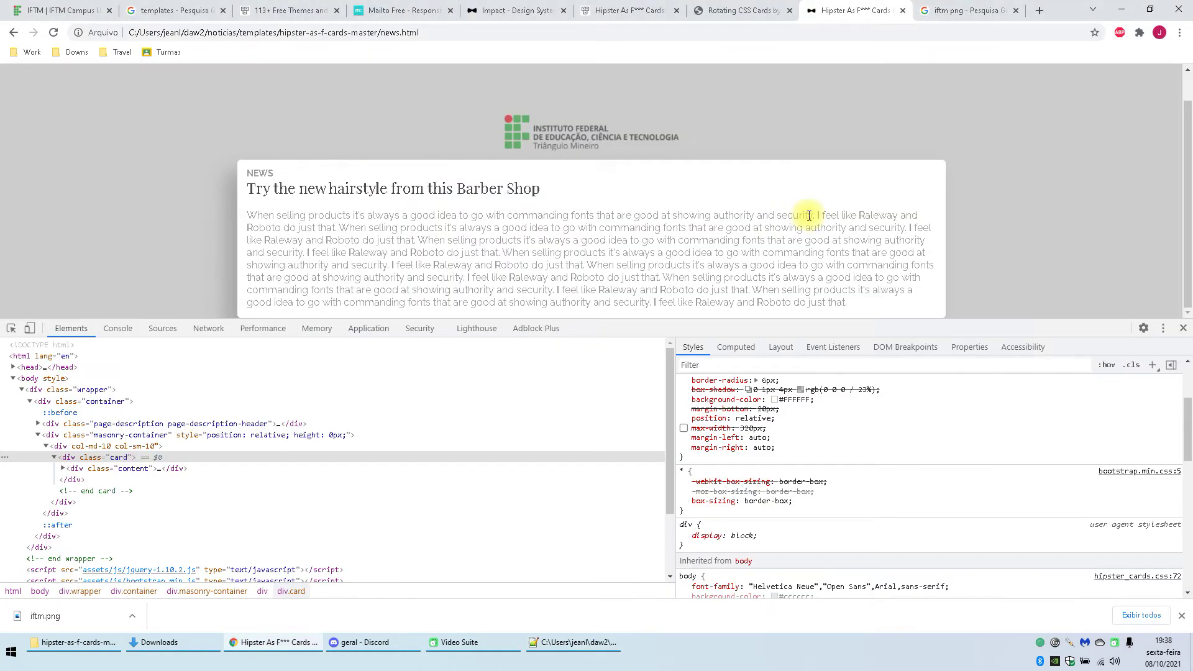
key("alt+Tab")
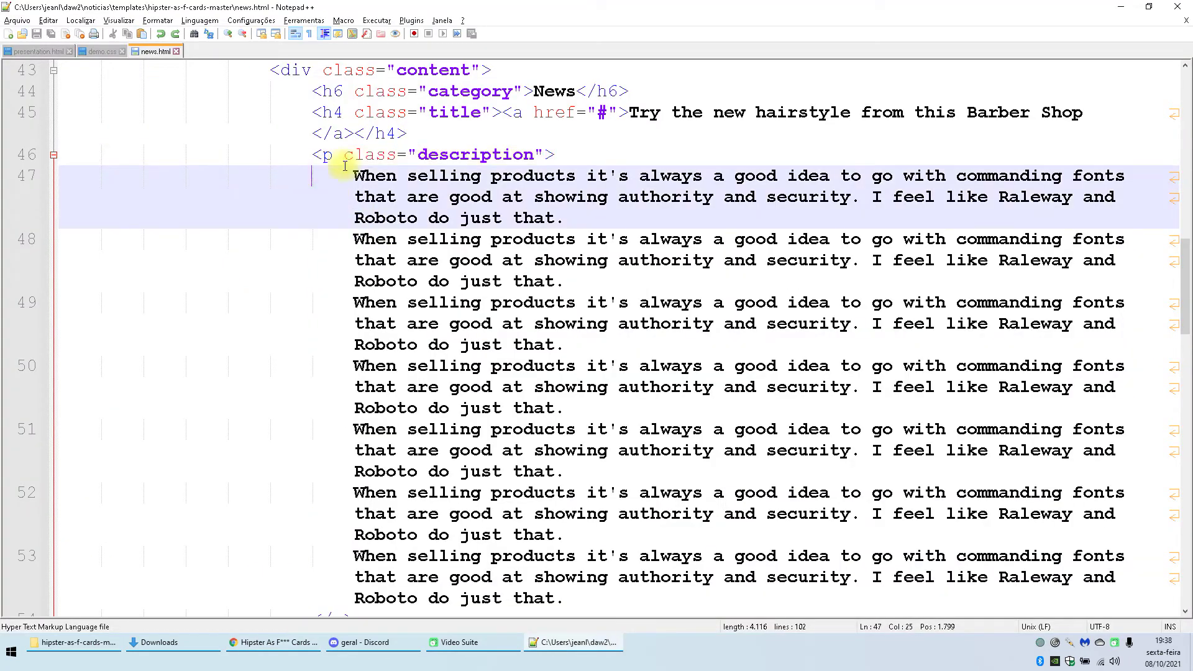
Step: Try removing the description paragraph's opening and closing p tags around the repeated text, and save news.html
left_click(741, 163)
left_click_drag(742, 162, 125, 160)
key("Delete")
scroll(373, 311, "down", 5)
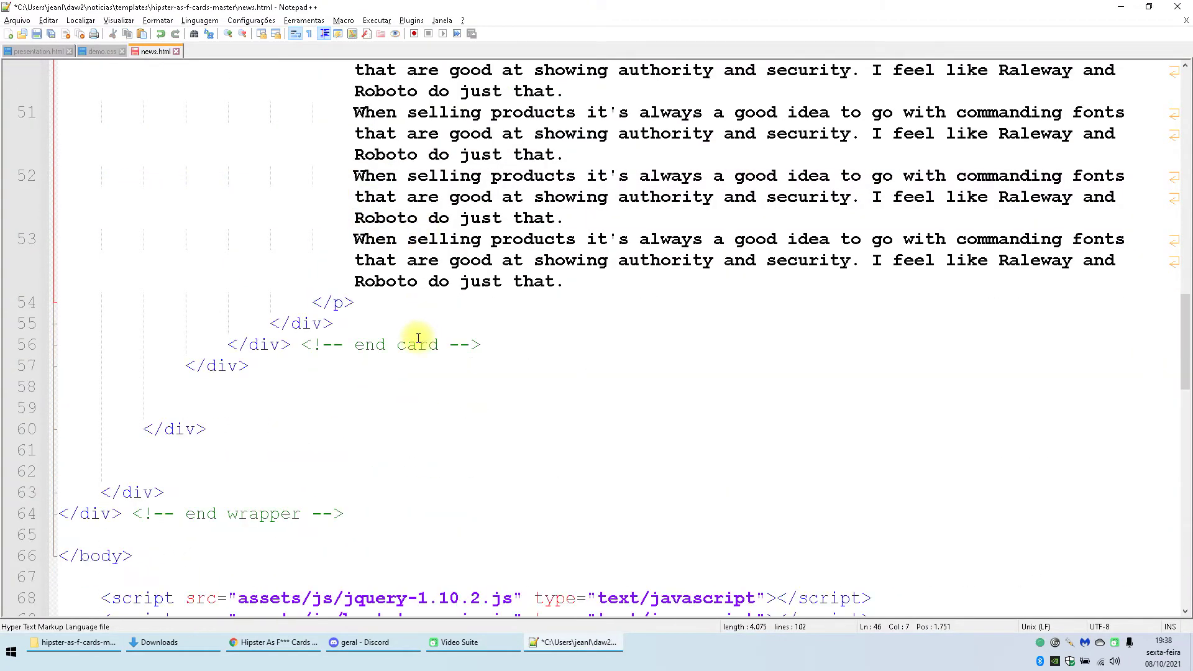
left_click(367, 298)
key("BackSpace")
key("BackSpace")
key("BackSpace")
key("BackSpace")
key("ctrl+s")
Step: Reload the page in Chrome and disable the card's max-width to check the text without the p tags
key("alt+Tab")
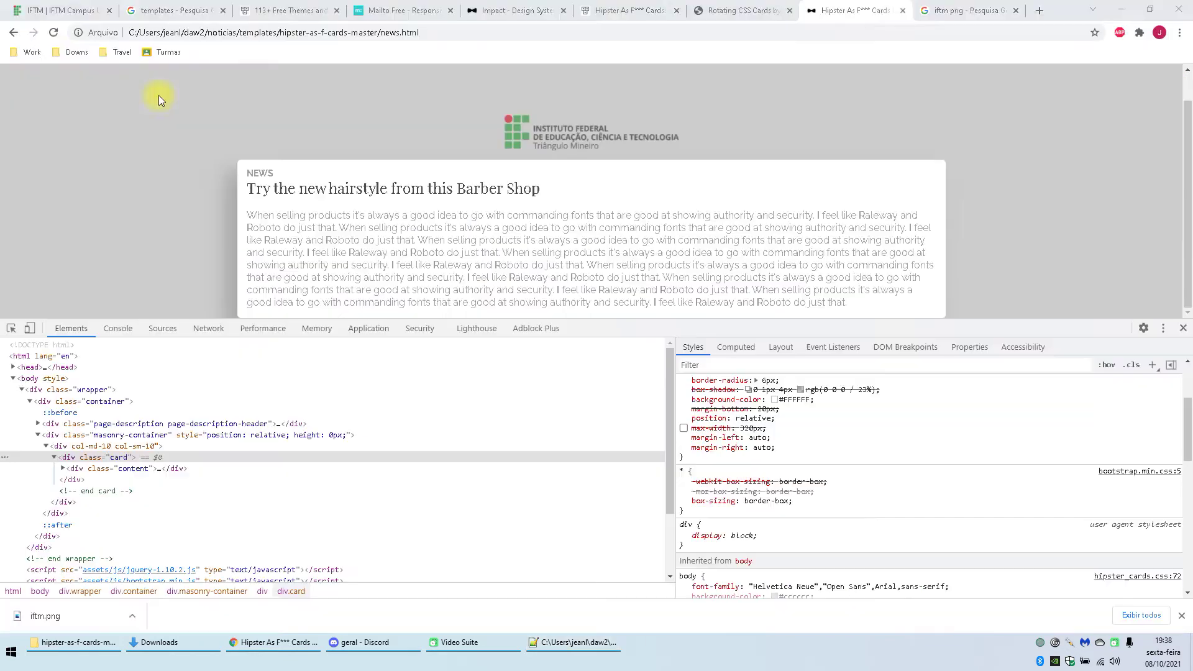
left_click(54, 33)
scroll(769, 230, "down", 3)
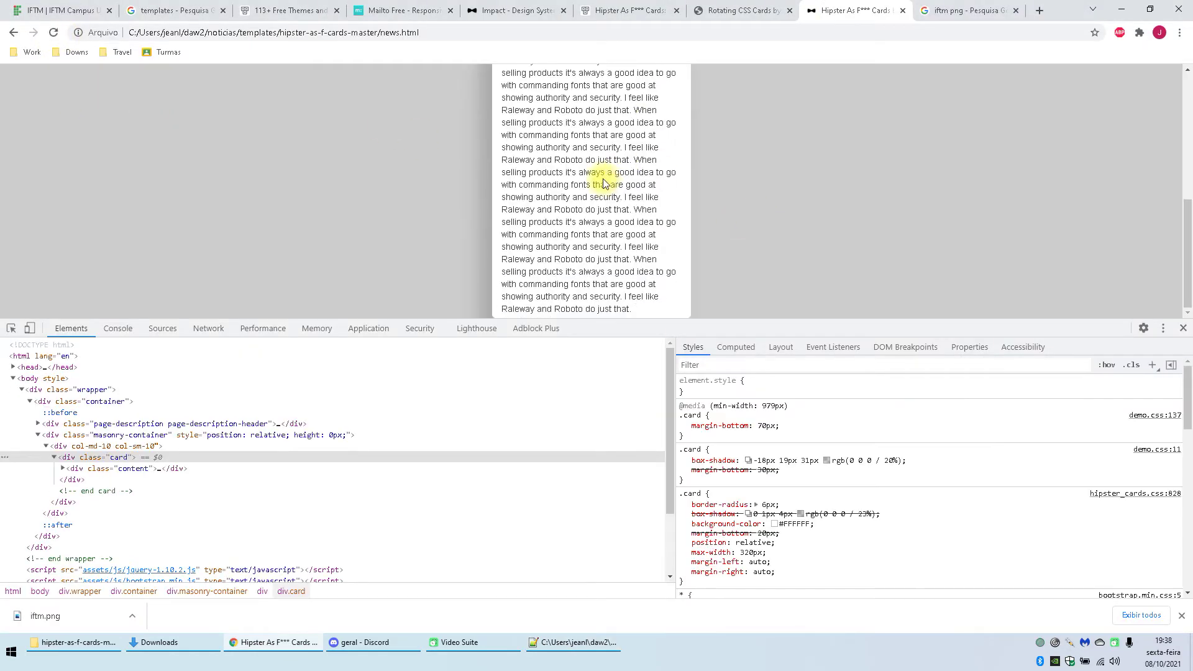
left_click(683, 552)
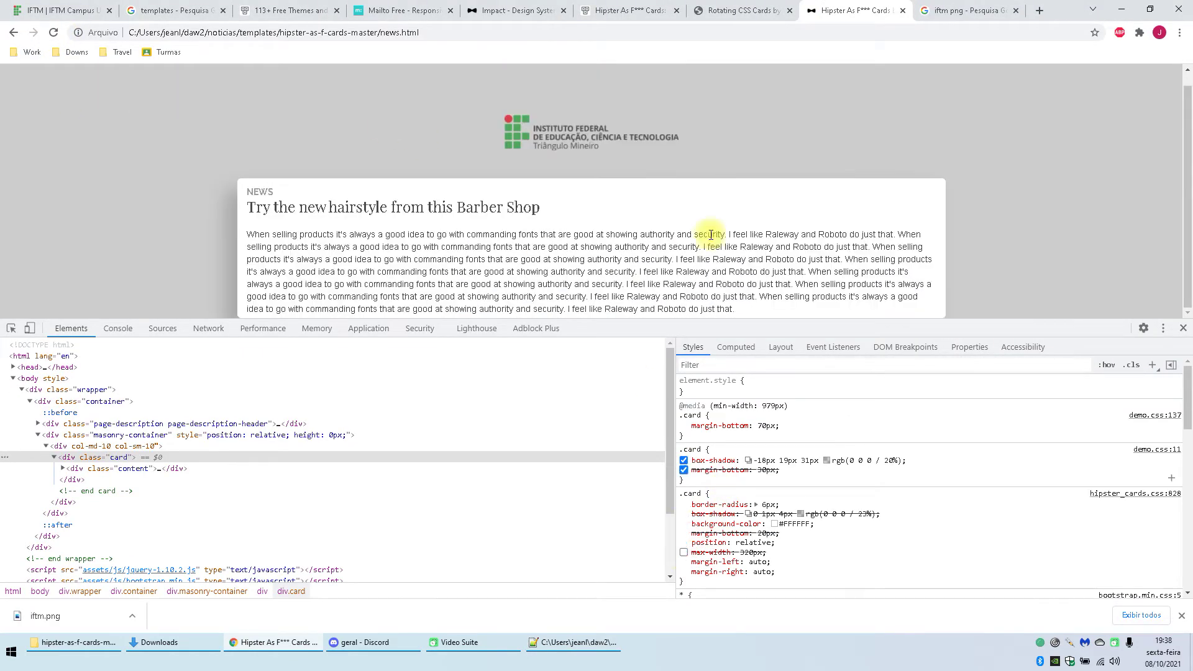
Step: Undo the removal of the description's p tags in Notepad++
key("alt+Tab")
type("</p>")
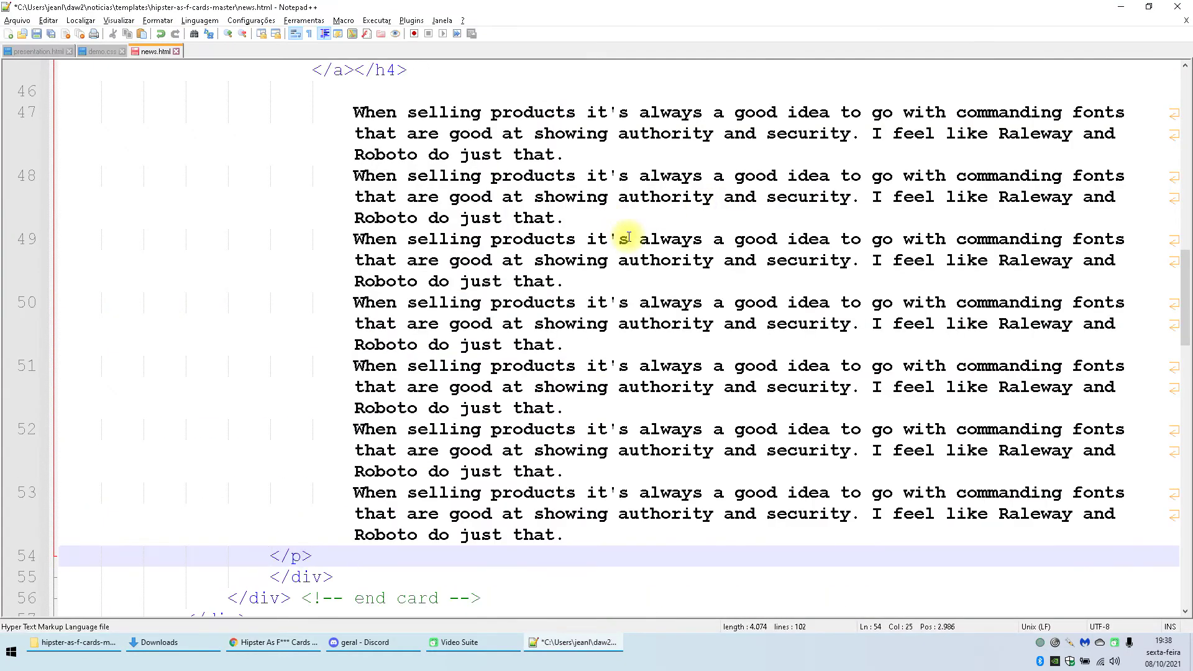
key("ctrl+z")
Step: Insert a blank line between each of the repeated text blocks in the description paragraph and save news.html
left_click(588, 113)
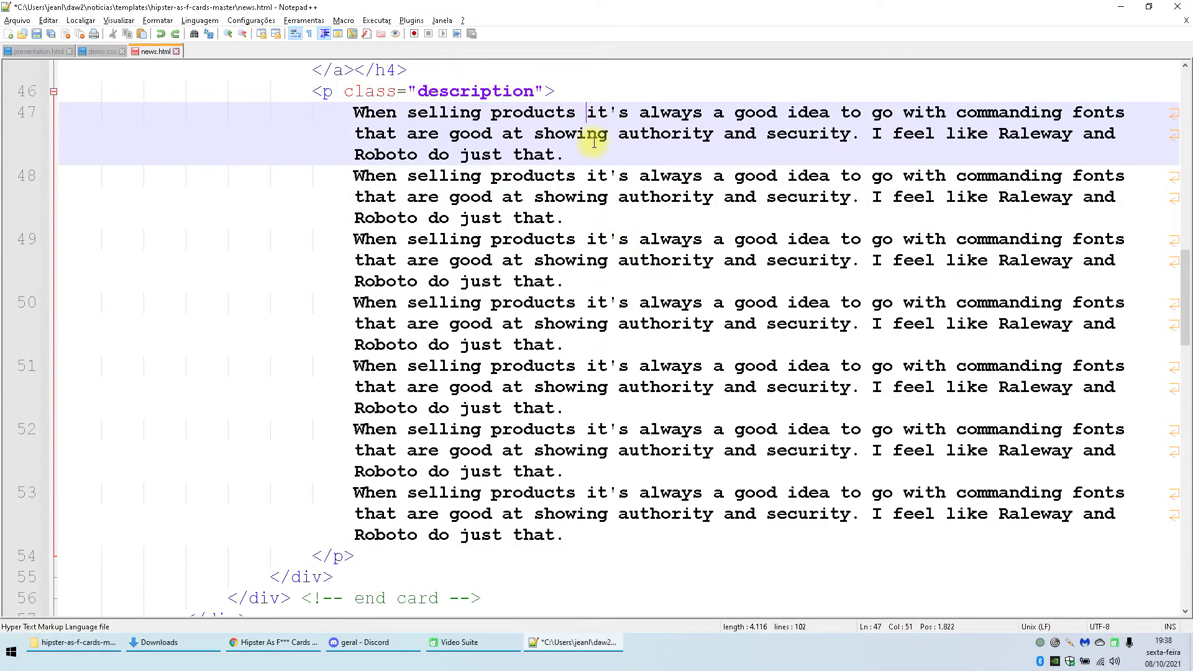
key("Return")
left_click(570, 243)
key("Return")
left_click(567, 320)
key("Return")
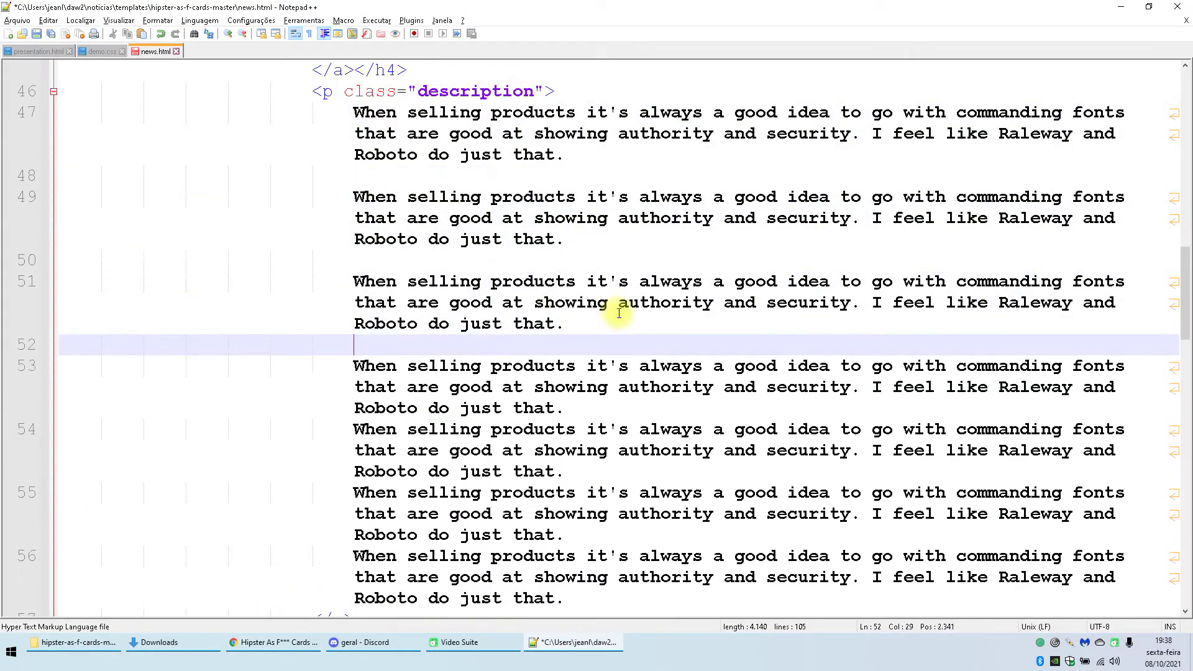
left_click(576, 413)
key("Return")
left_click(591, 426)
key("Return")
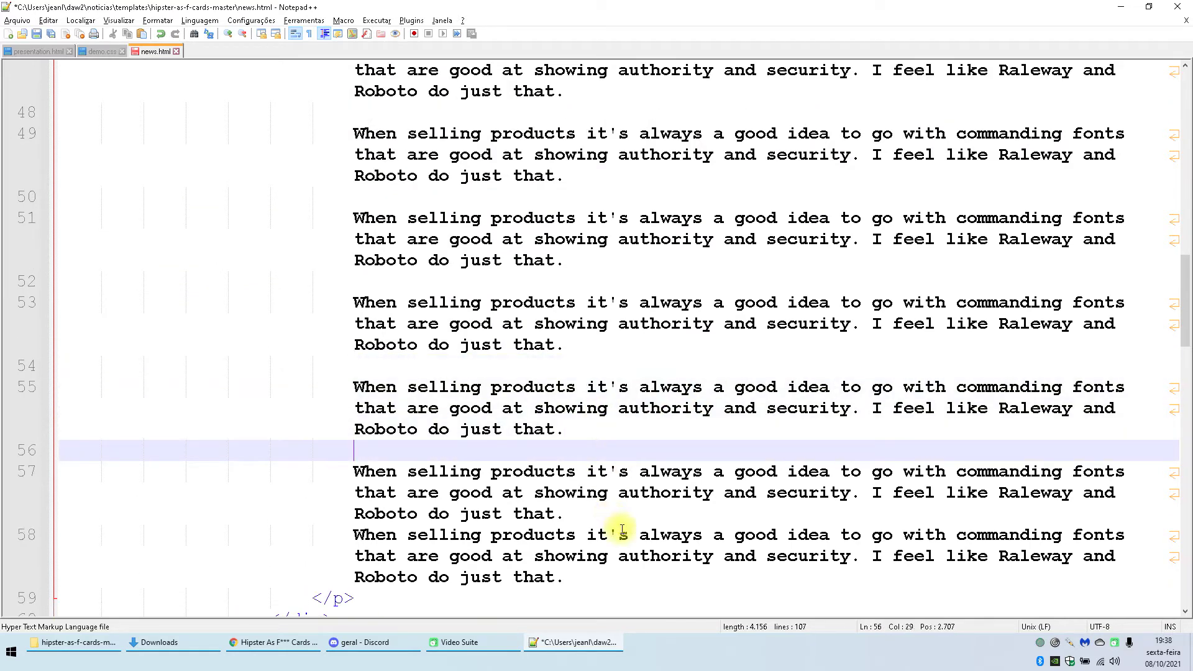
left_click(619, 527)
key("Return")
key("ctrl+s")
Step: Reload news.html in Chrome and disable the card's max-width to check how the blank lines render
key("alt+Tab")
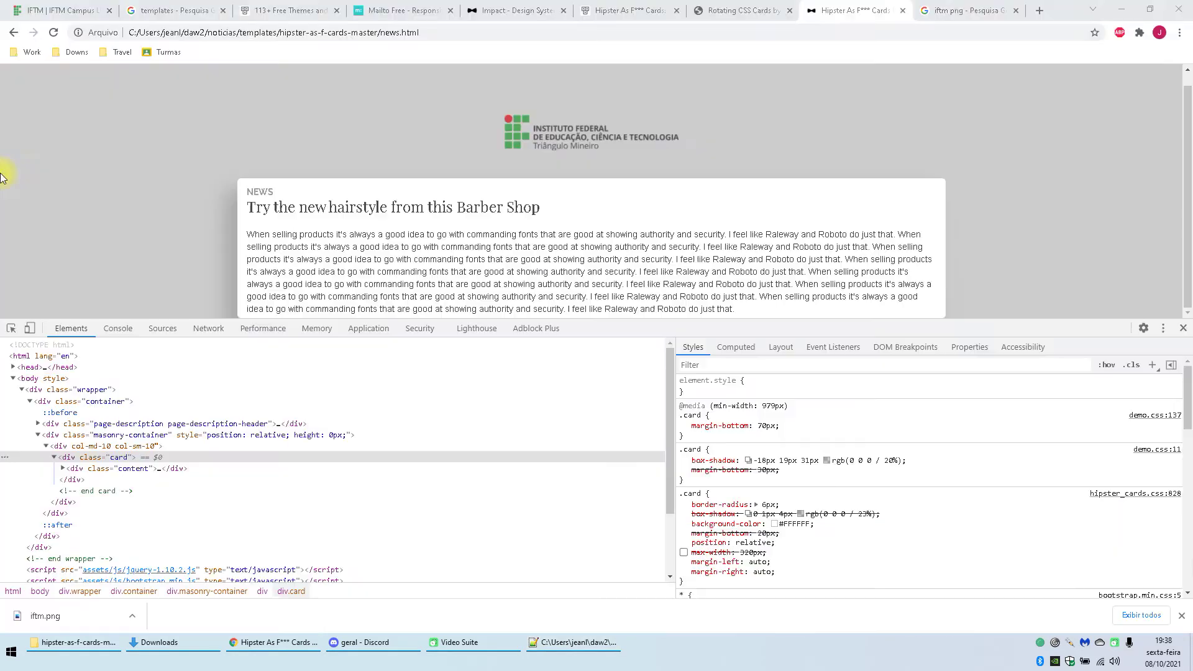
left_click(53, 32)
scroll(621, 149, "down", 5)
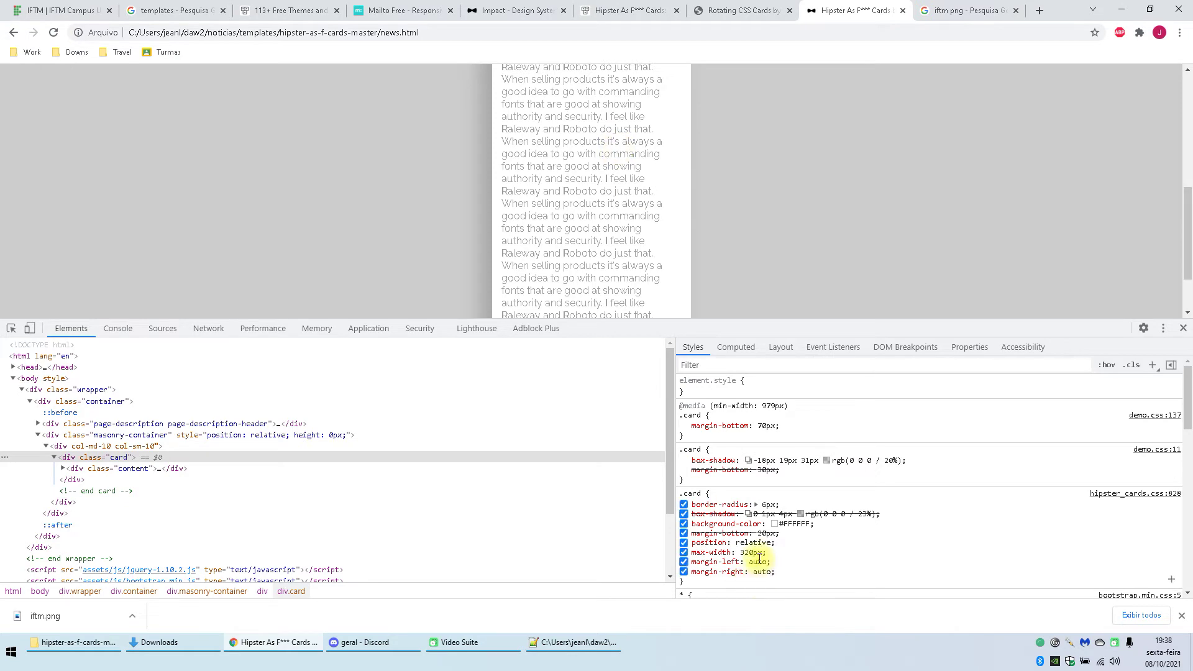
left_click(684, 552)
scroll(748, 200, "up", 10)
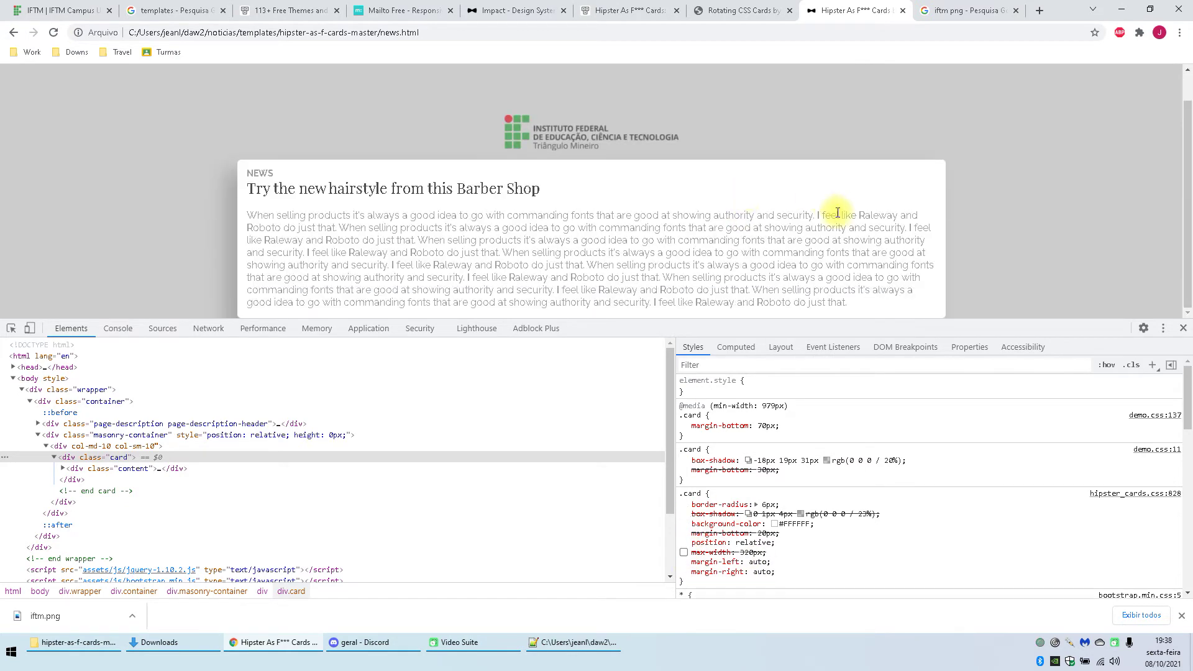
Step: In Notepad++, change the description's opening and closing p tags in news.html to div and save the file
key("alt+Tab")
scroll(777, 218, "up", 4)
left_click(445, 348)
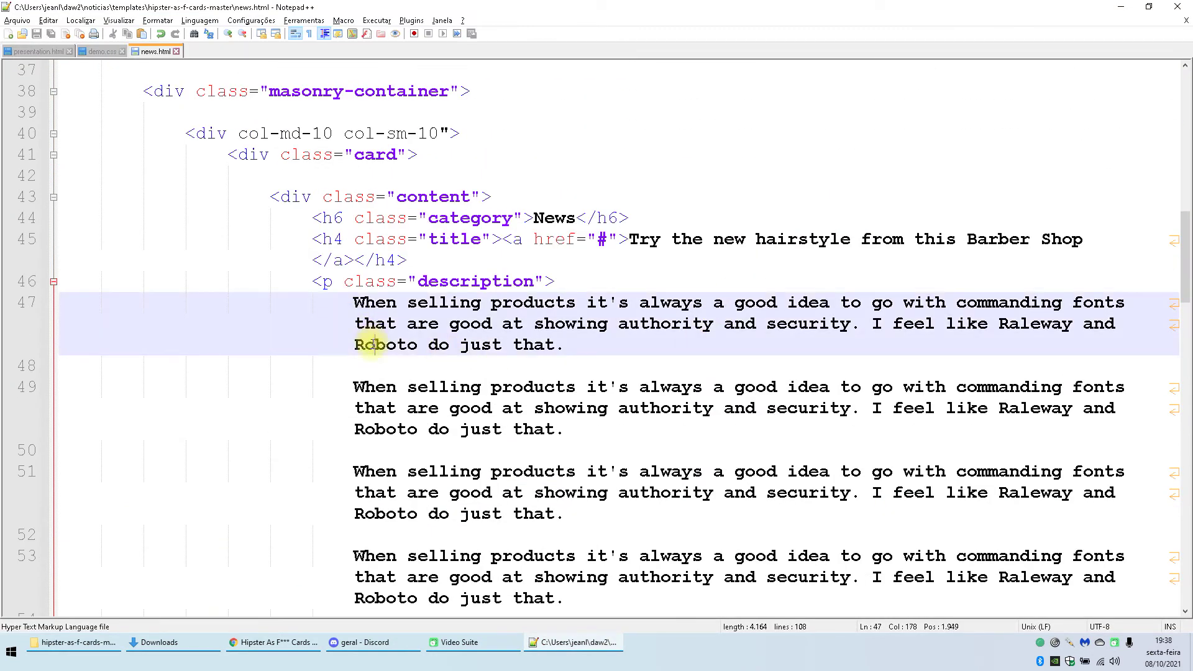
left_click(382, 365)
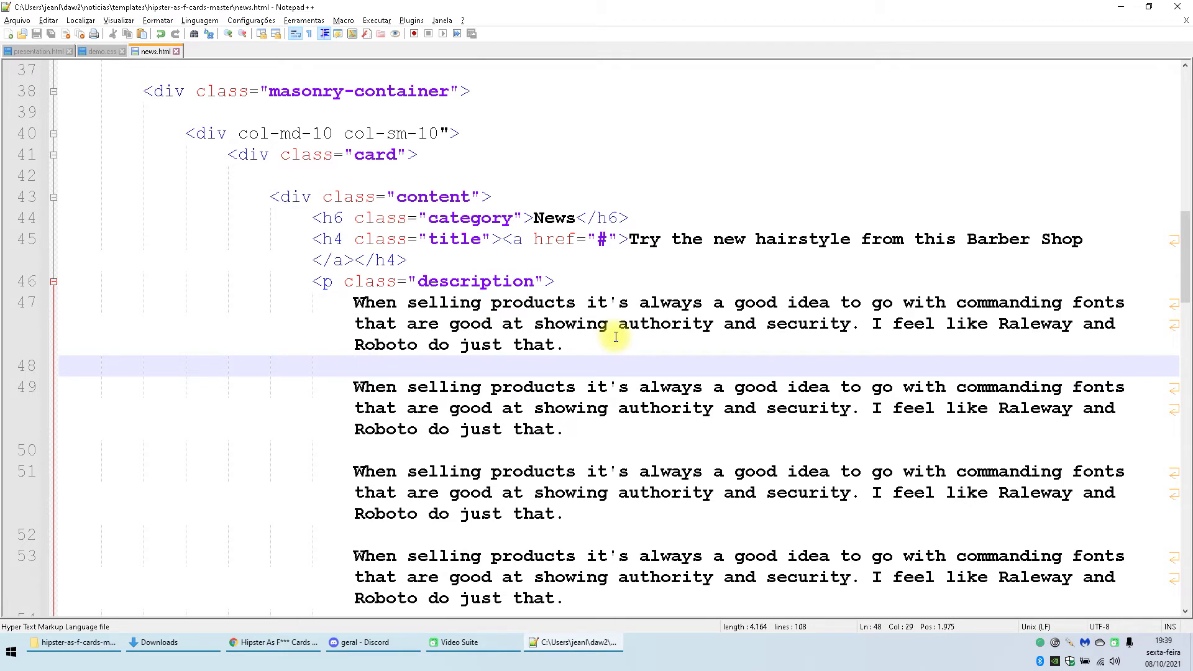
left_click(666, 347)
left_click(315, 283)
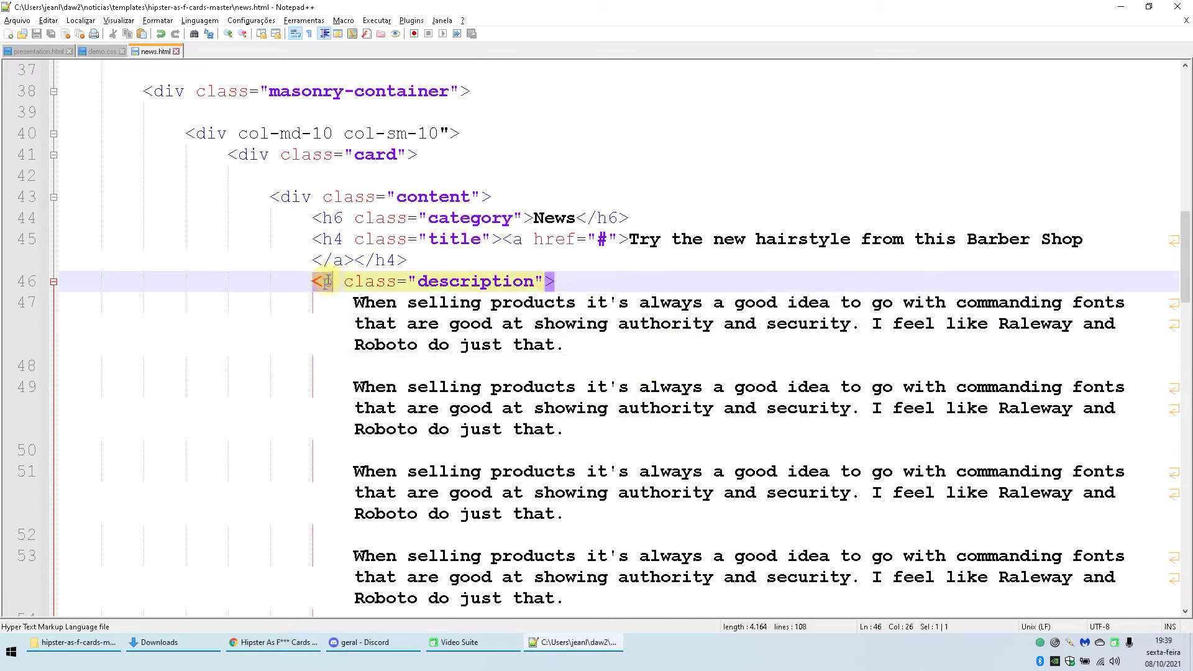
type("div")
double_click(329, 281)
scroll(460, 304, "down", 2)
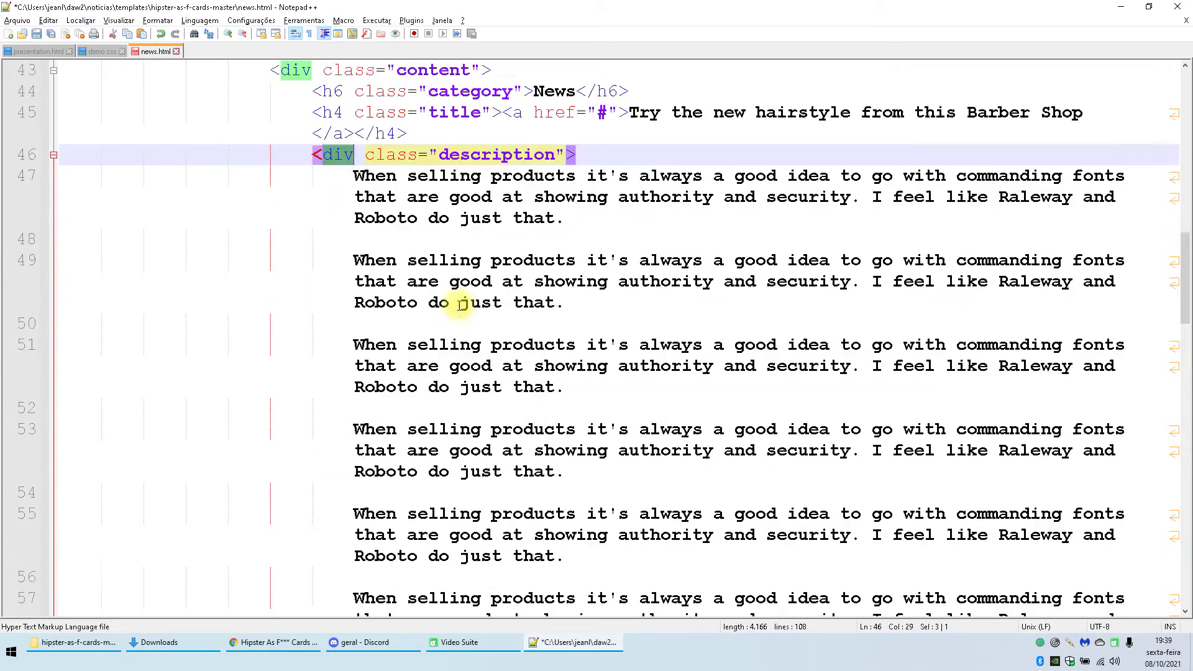
scroll(460, 304, "down", 3)
double_click(326, 364)
type("div")
key("ctrl+s")
Step: Reload news.html in Chrome and disable the card's max-width to check the text inside the div
key("alt+Tab")
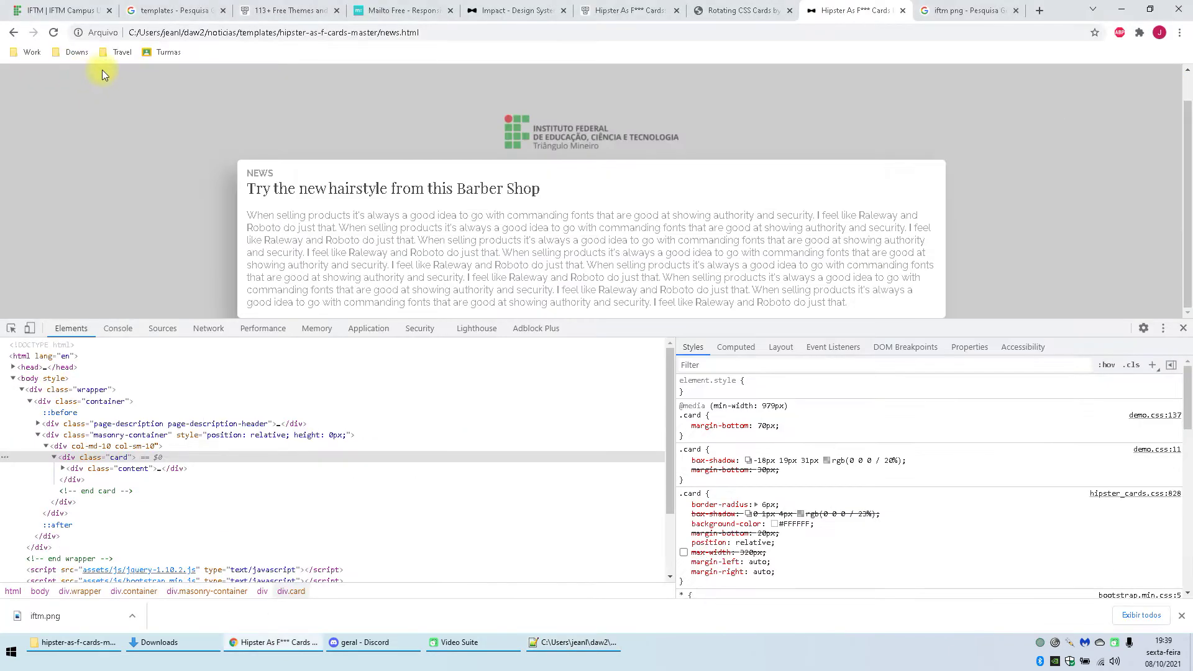
left_click(54, 35)
scroll(635, 222, "down", 3)
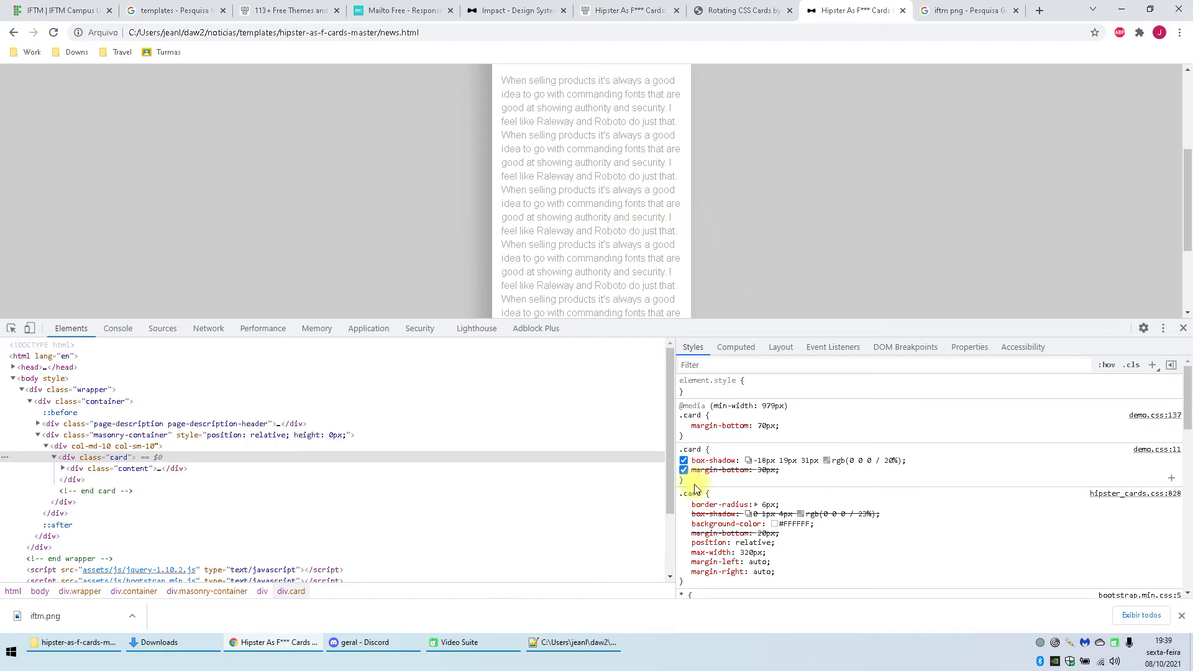
left_click(683, 552)
key("alt+Tab")
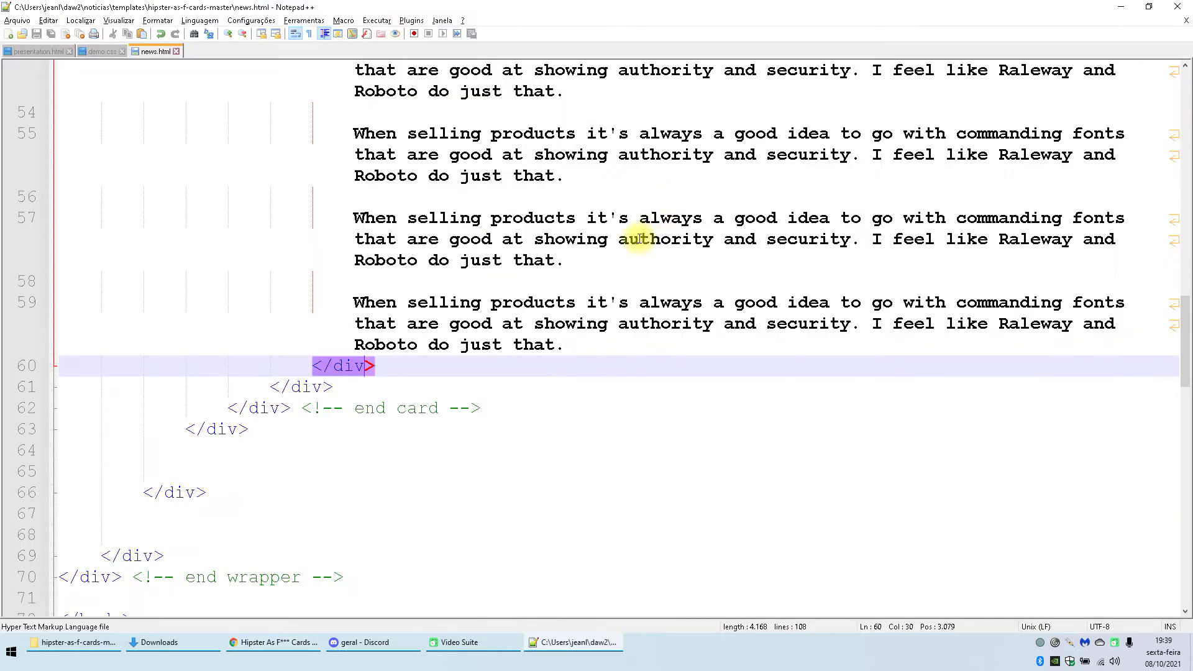
scroll(640, 239, "up", 6)
key("alt+Tab")
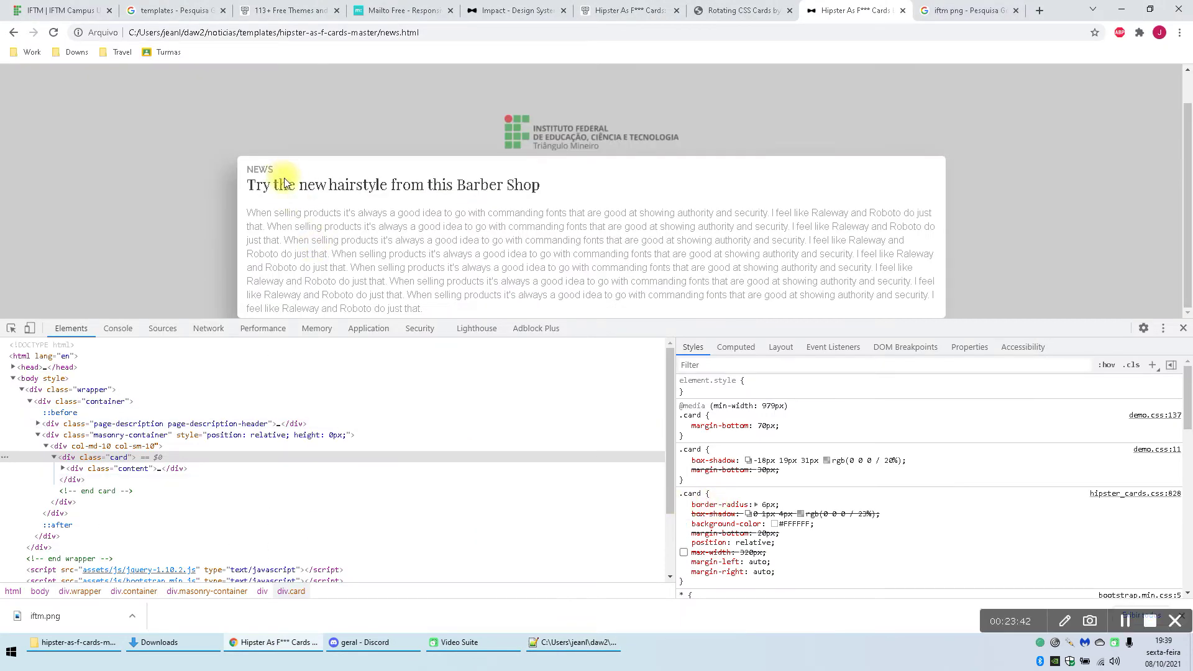
Step: In Notepad++, replace the description's opening and closing div tags with pre and save news.html
key("alt+Tab")
double_click(334, 281)
type("pre")
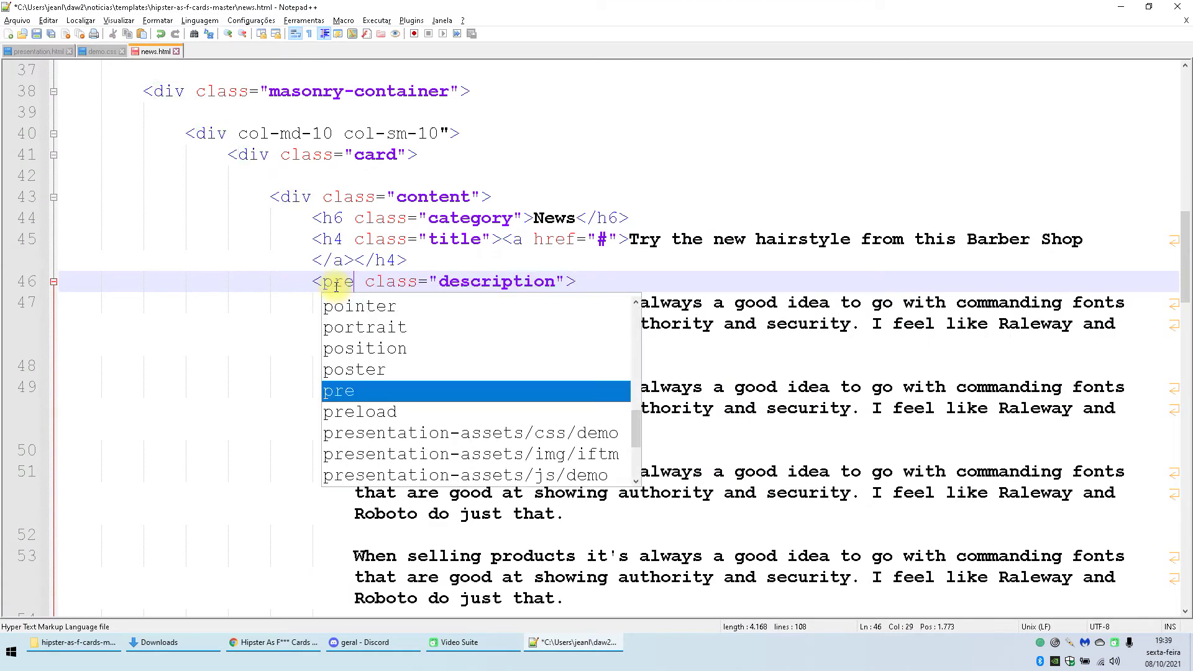
left_click(363, 261)
double_click(335, 283)
key("ctrl+c")
scroll(632, 259, "down", 8)
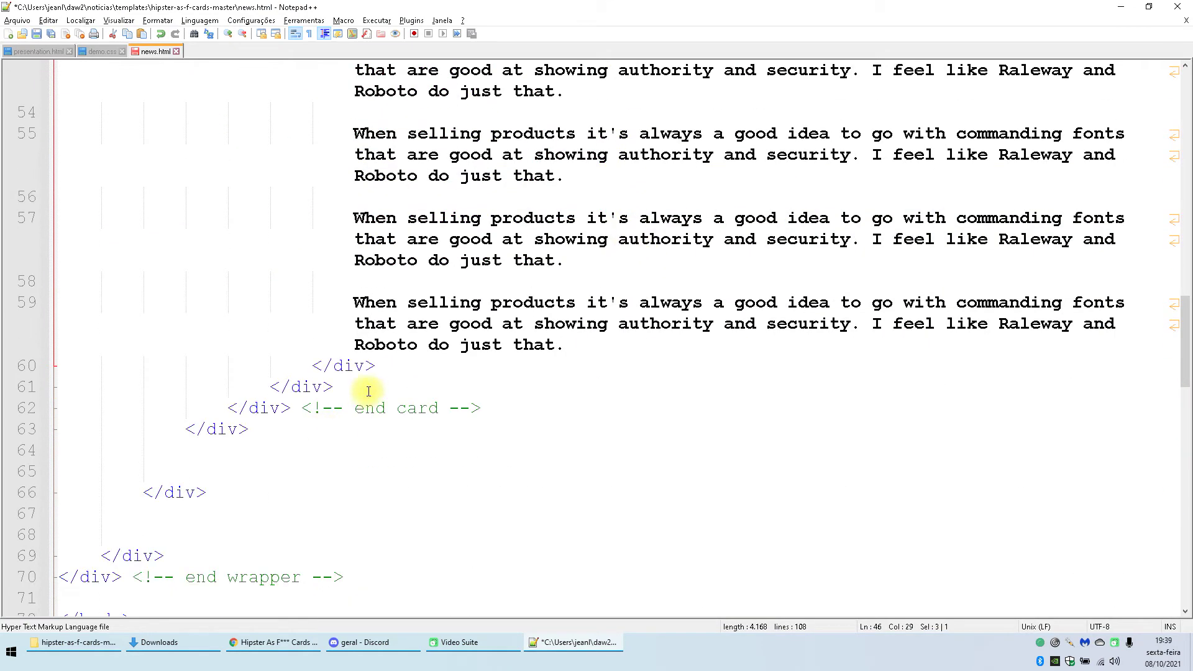
double_click(345, 365)
key("ctrl+v")
key("ctrl+s")
Step: Reload news.html in Chrome and disable the card's max-width to examine how the pre block renders
key("alt+Tab")
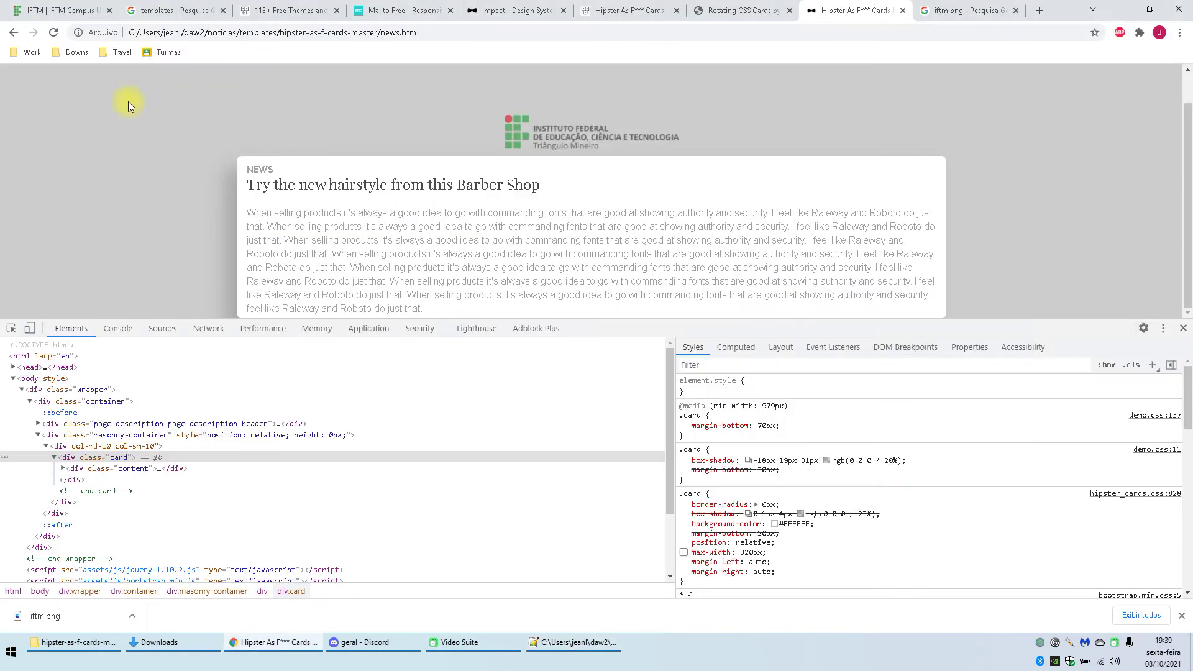
left_click(55, 33)
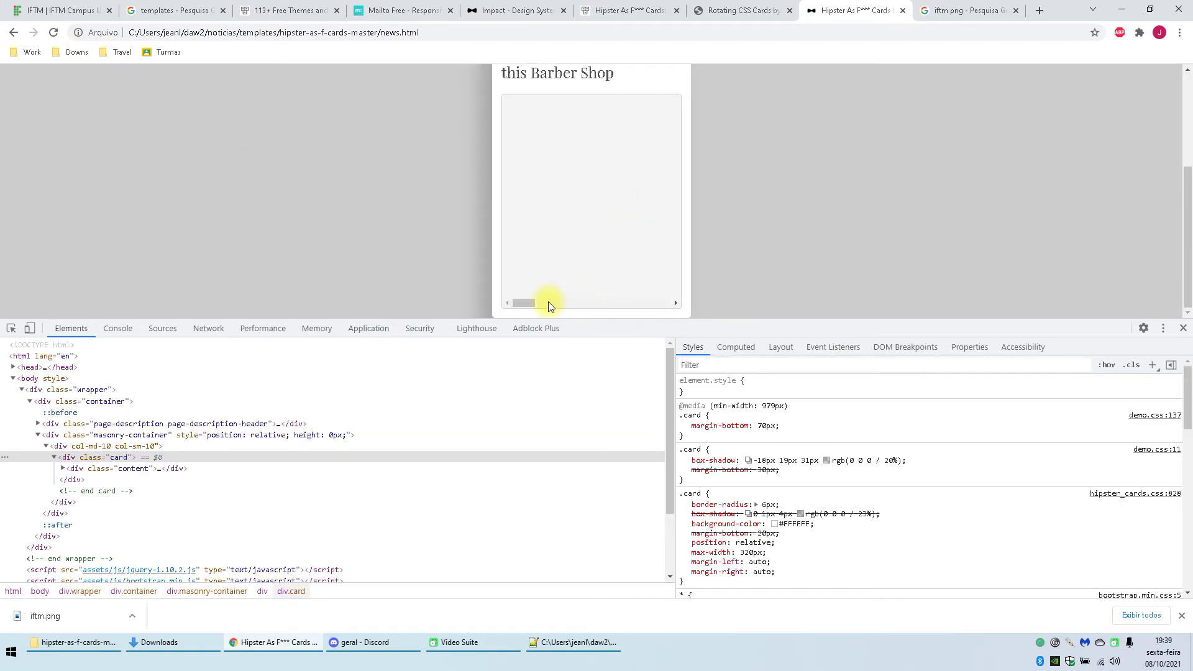
left_click_drag(548, 302, 506, 300)
left_click(685, 552)
scroll(640, 185, "up", 3)
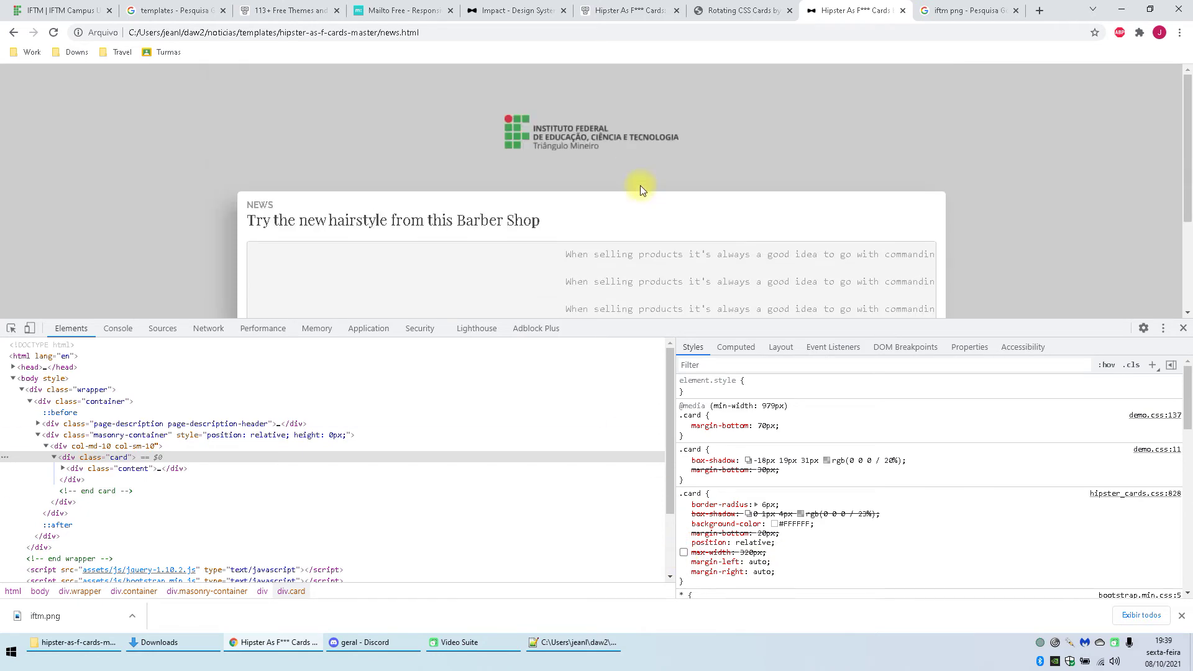
scroll(640, 185, "down", 3)
Step: In Notepad++, undo the pre and div replacements to restore the description's p tags
key("alt+Tab")
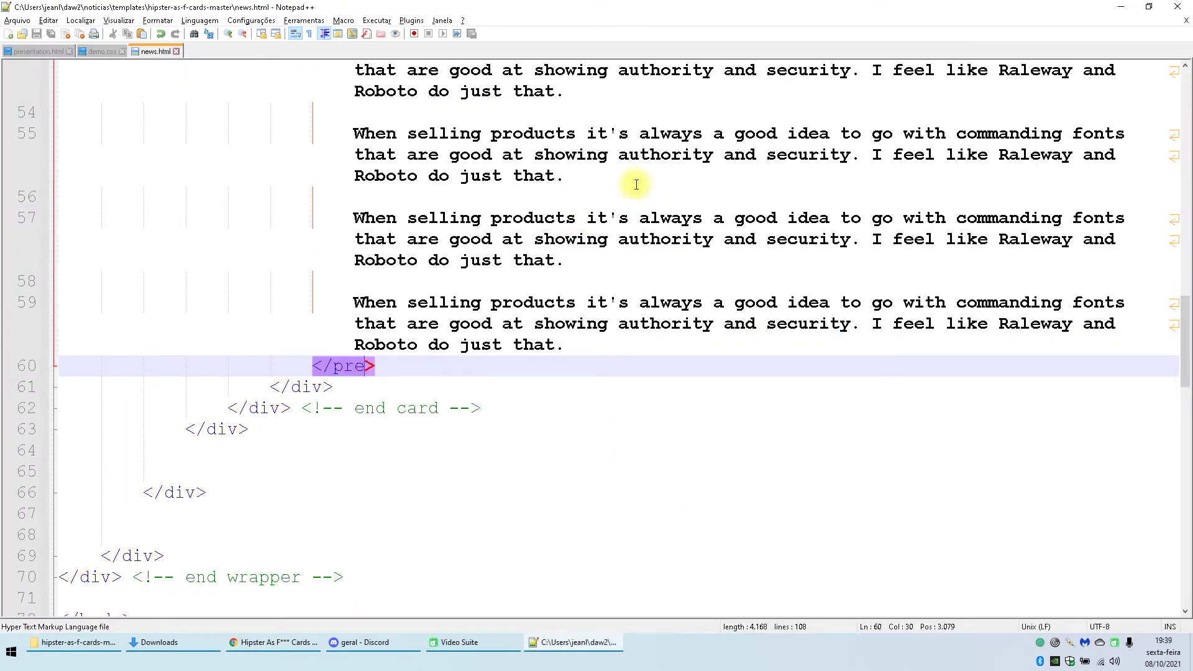
scroll(549, 290, "up", 2)
key("ctrl+z")
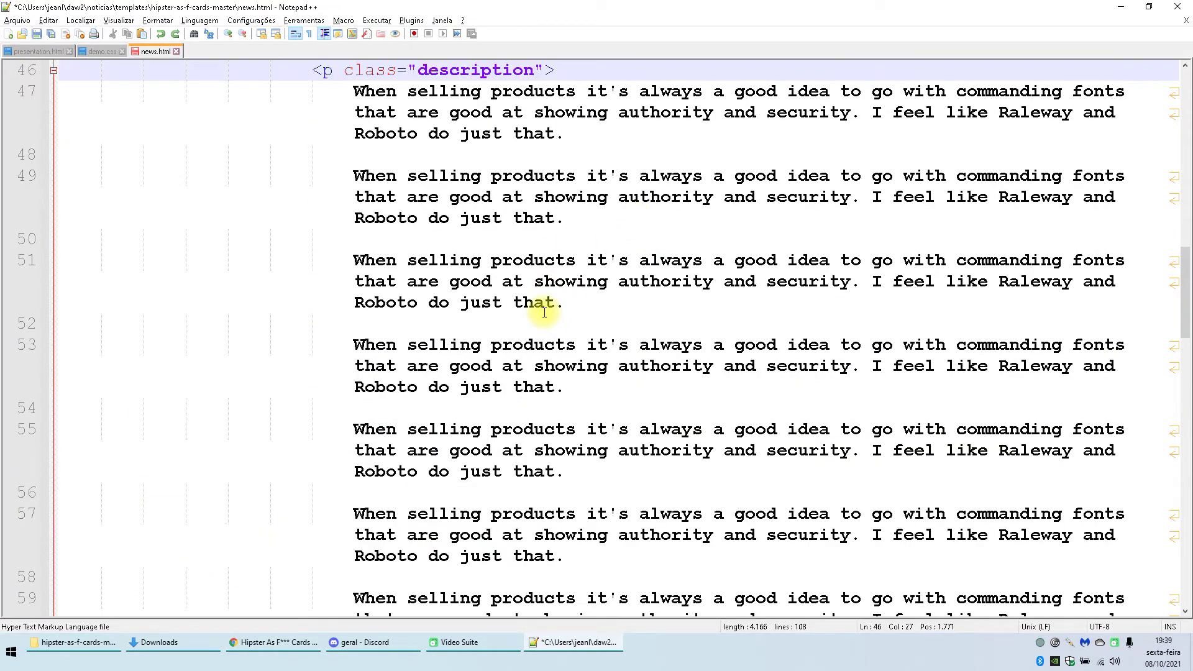
scroll(541, 300, "up", 3)
key("BackSpace")
type("div")
scroll(533, 301, "down", 4)
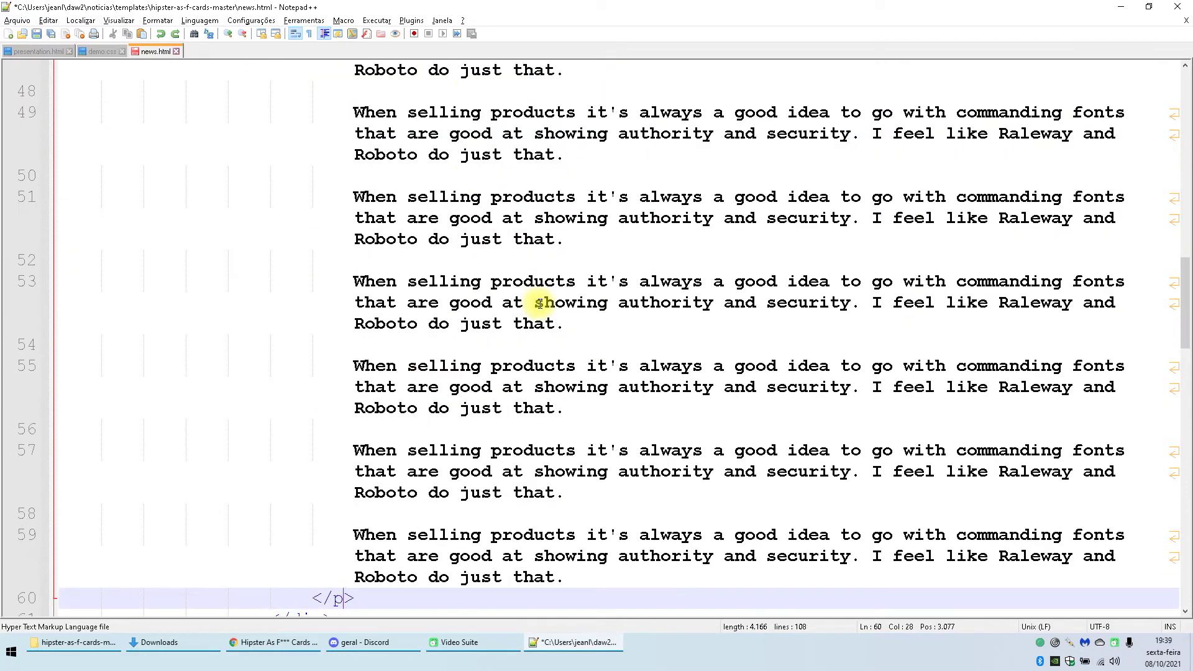
scroll(533, 301, "up", 1)
scroll(546, 302, "up", 2)
key("ctrl+z")
key("ctrl+z")
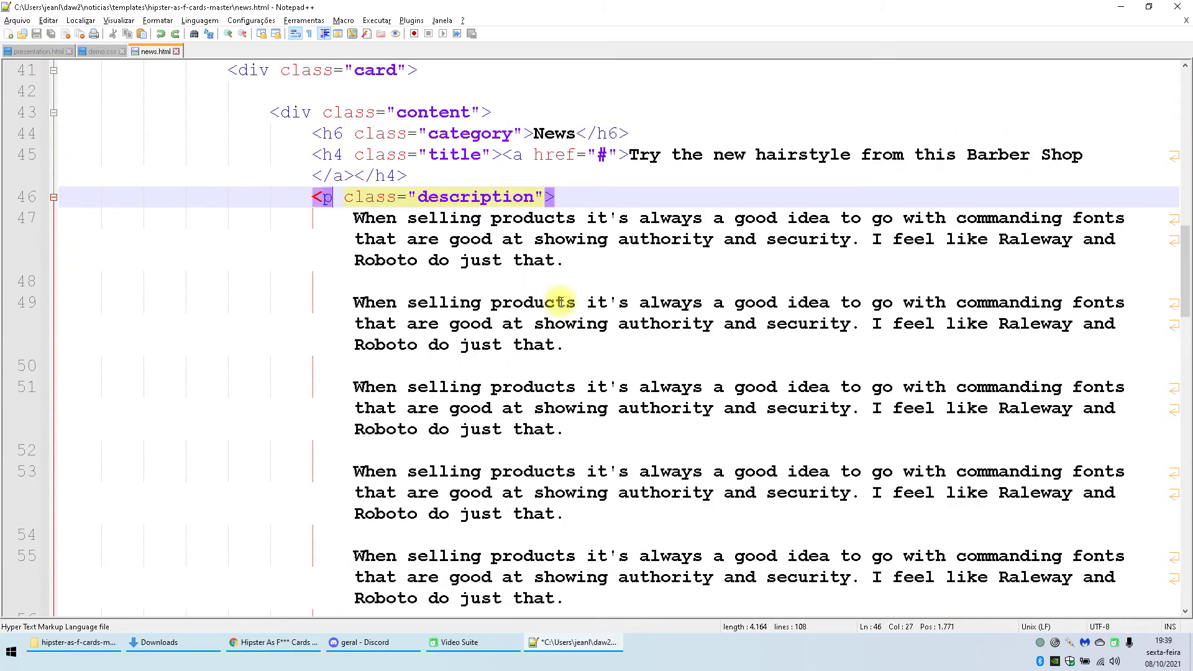
scroll(560, 302, "down", 2)
scroll(606, 271, "up", 2)
Step: Insert a <br/> on the blank line between the first two text blocks and save news.html
left_click(605, 269)
left_click(608, 276)
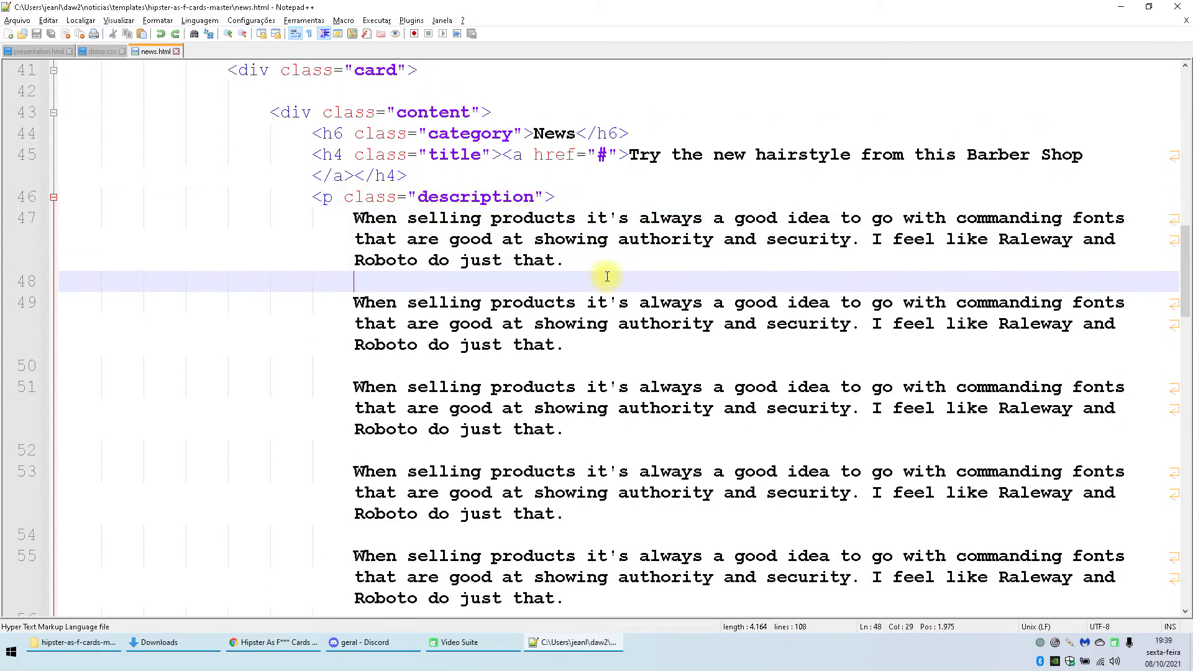
type("<br/>")
key("ctrl+Tab")
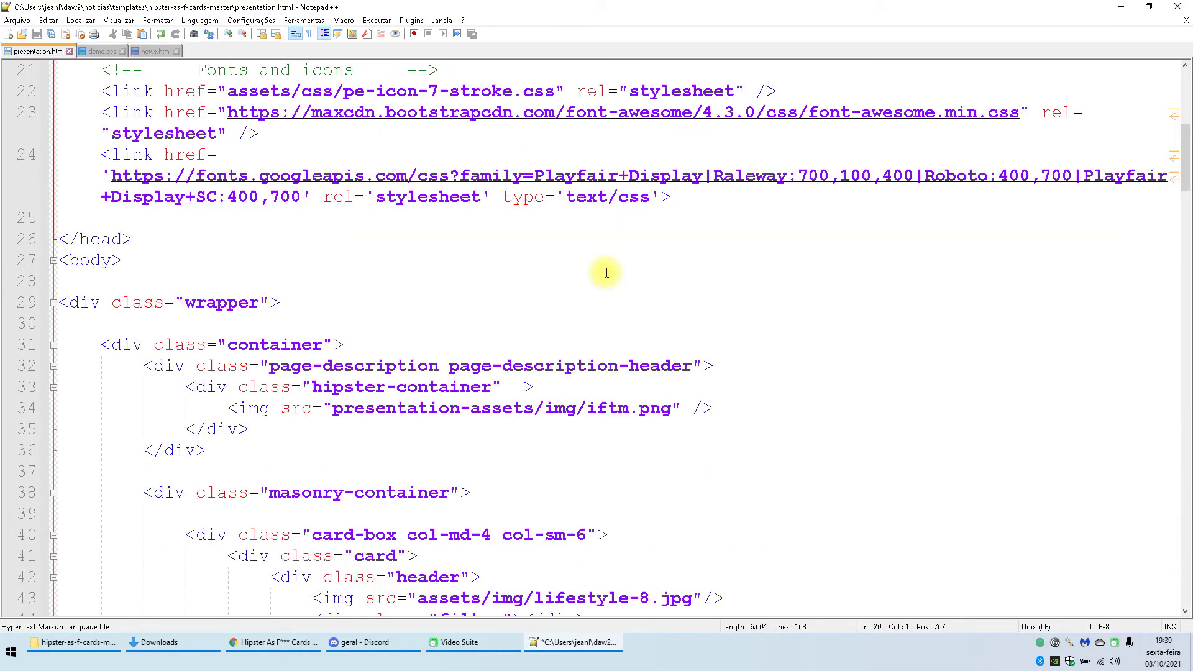
scroll(606, 272, "down", 20)
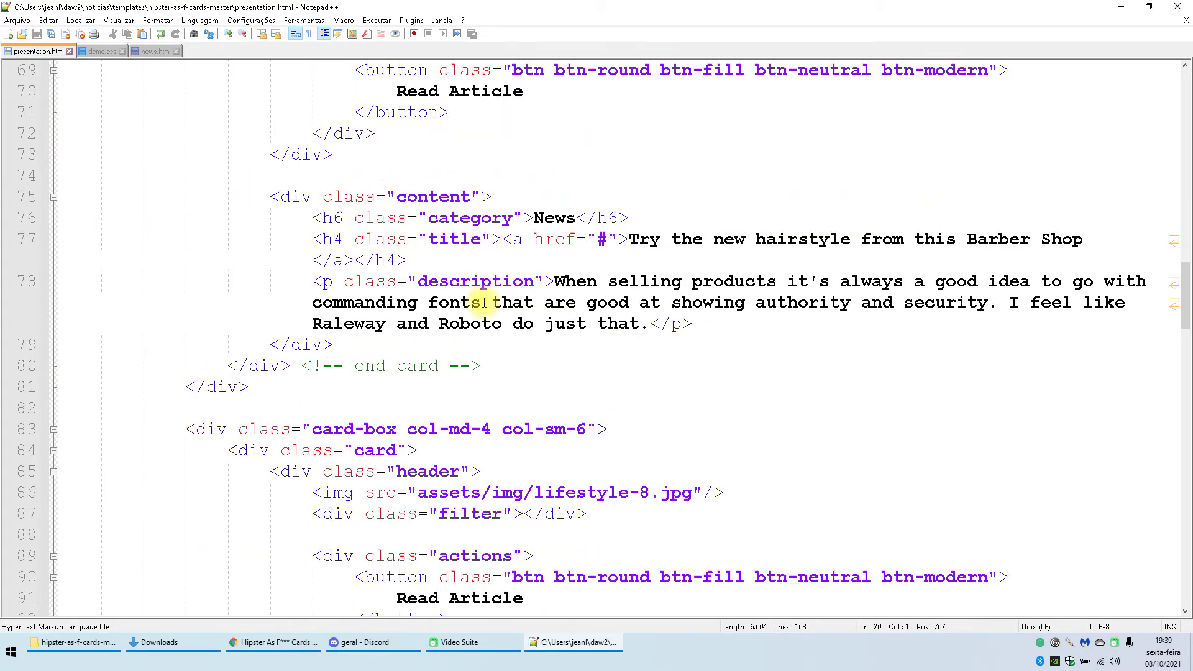
scroll(484, 301, "down", 7)
key("ctrl+Tab")
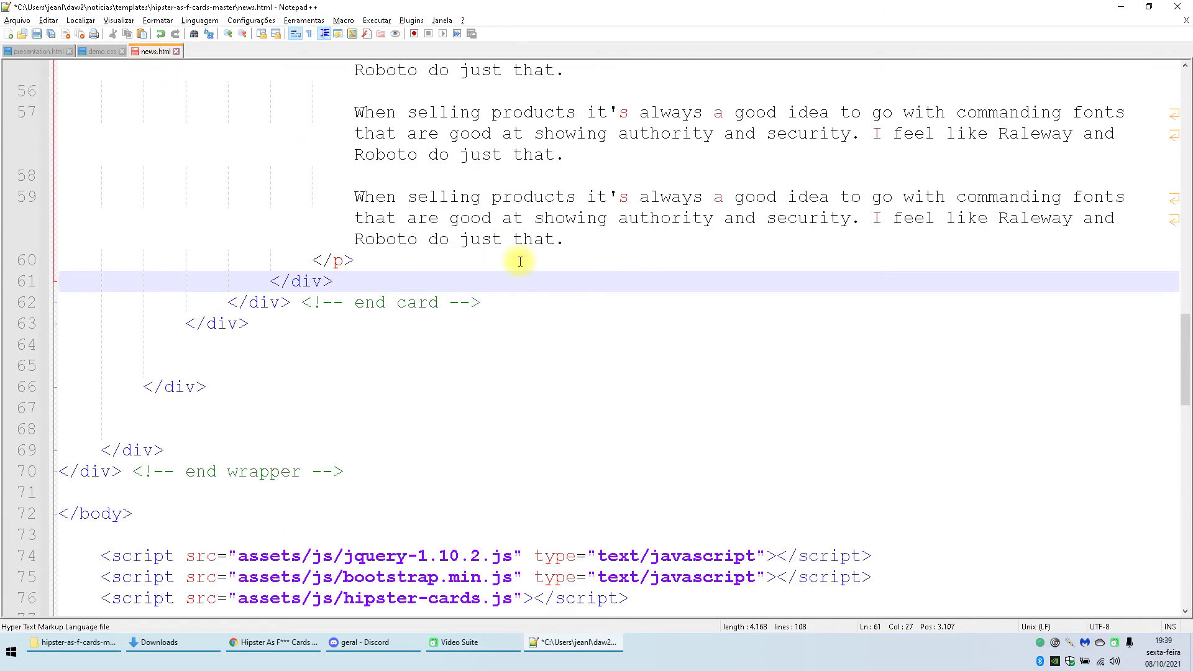
scroll(522, 261, "up", 6)
left_click(472, 322)
type(">")
key("ctrl+s")
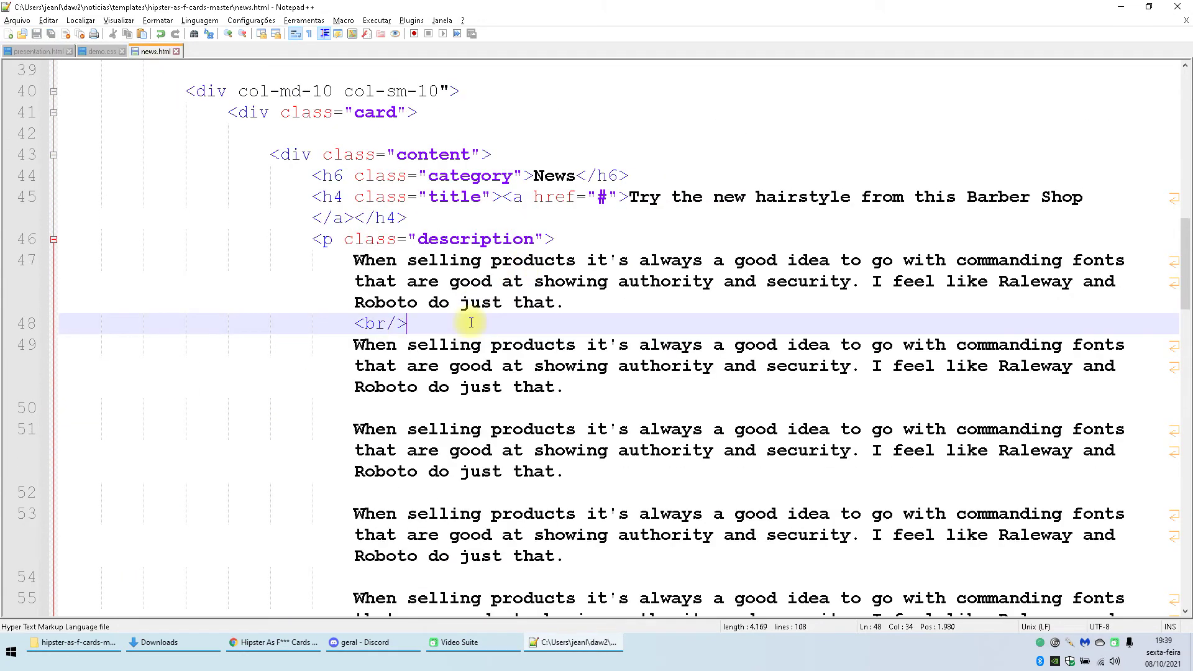
Step: Reload the page in Chrome and disable the card's max-width to check the effect of the <br/>
key("alt+Tab")
left_click(53, 32)
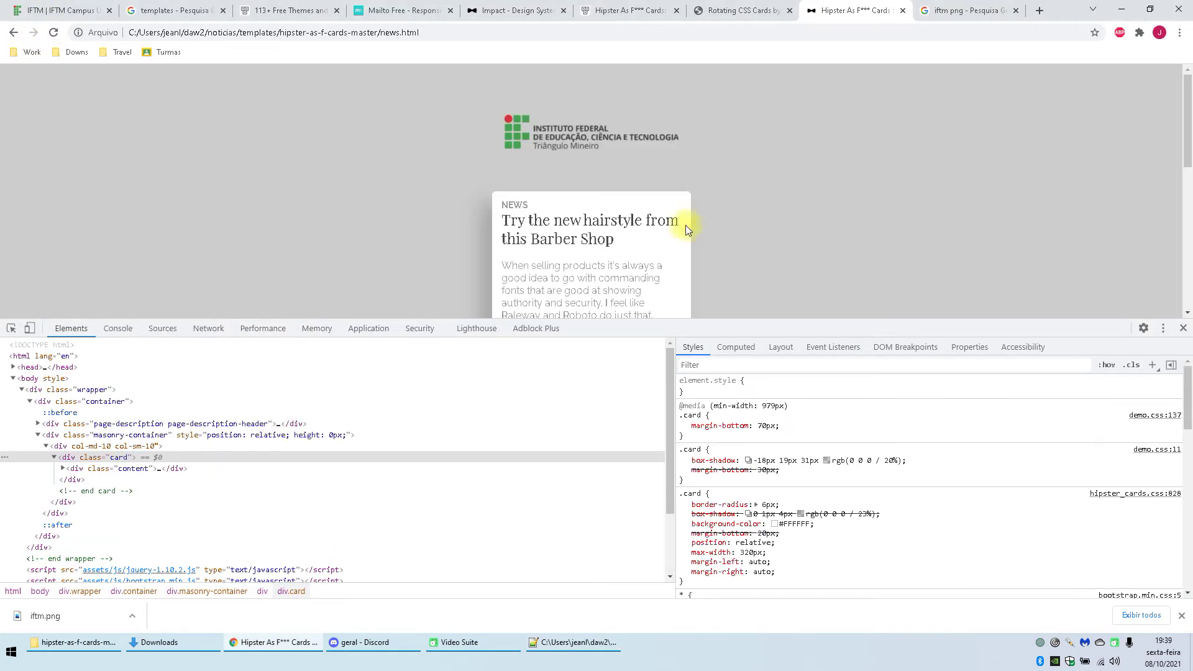
left_click(683, 552)
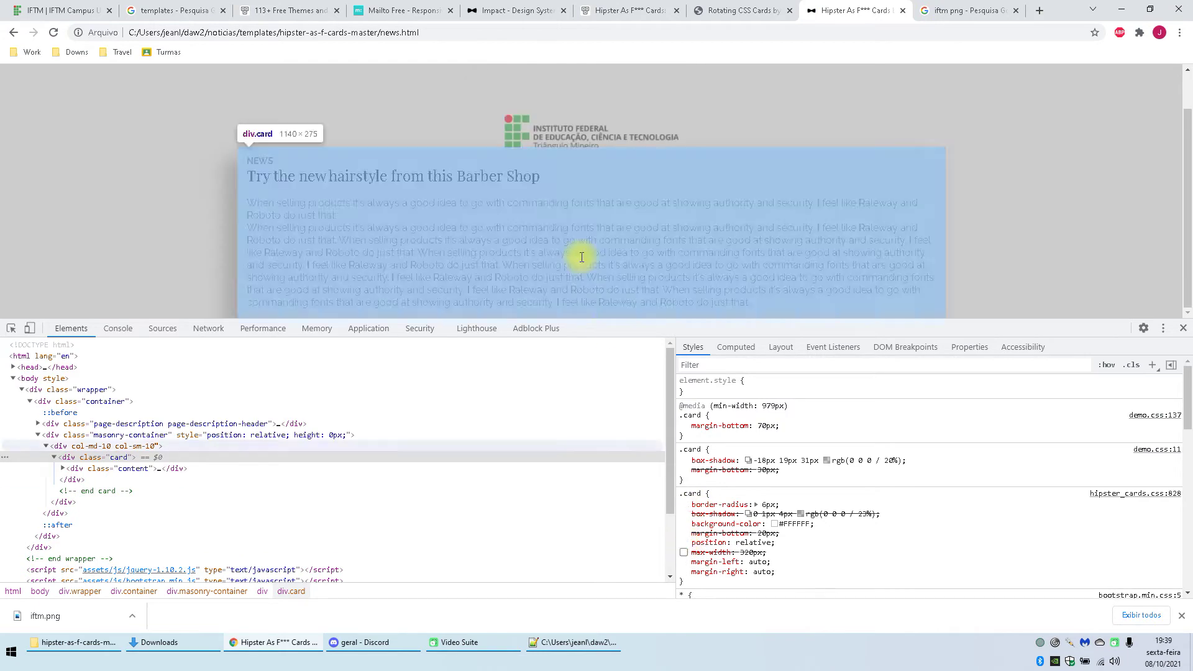
Step: In Notepad++, replace the <br/> with extra blank lines between the first two text blocks
key("alt+Tab")
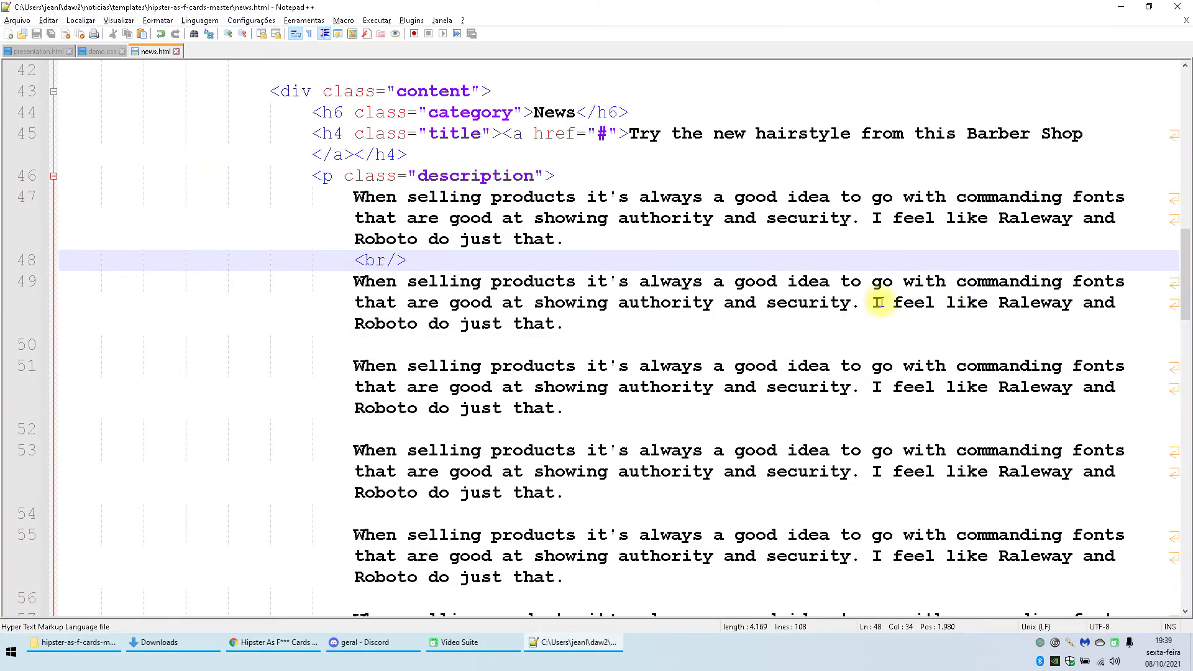
left_click_drag(407, 259, 369, 260)
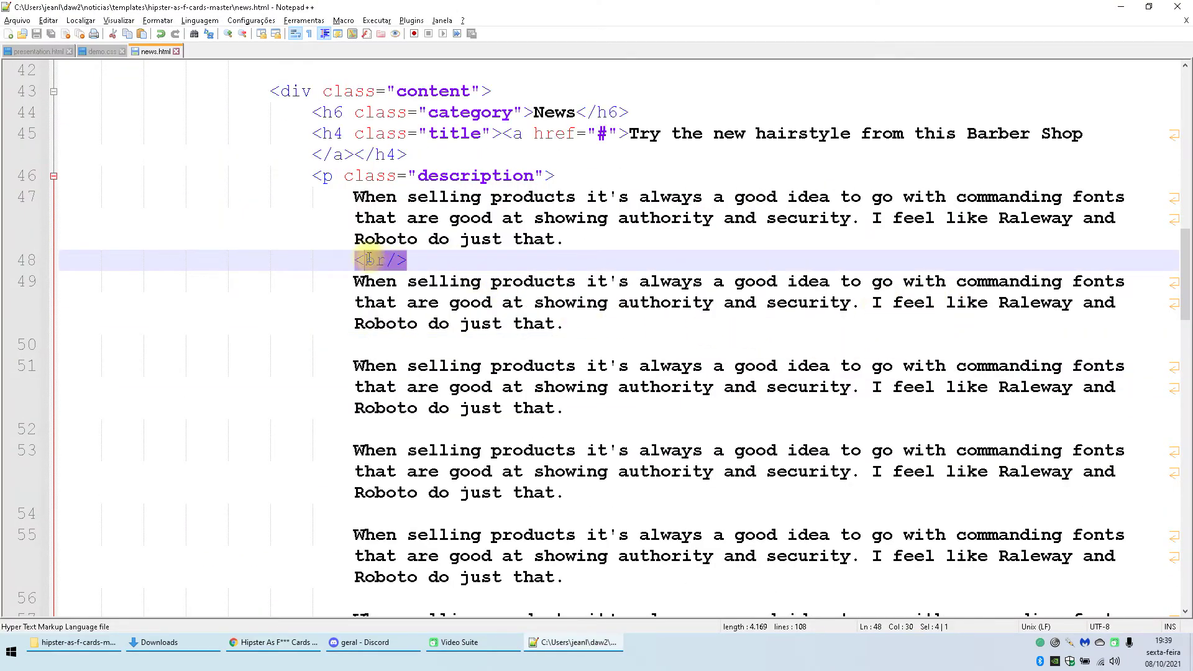
key("BackSpace")
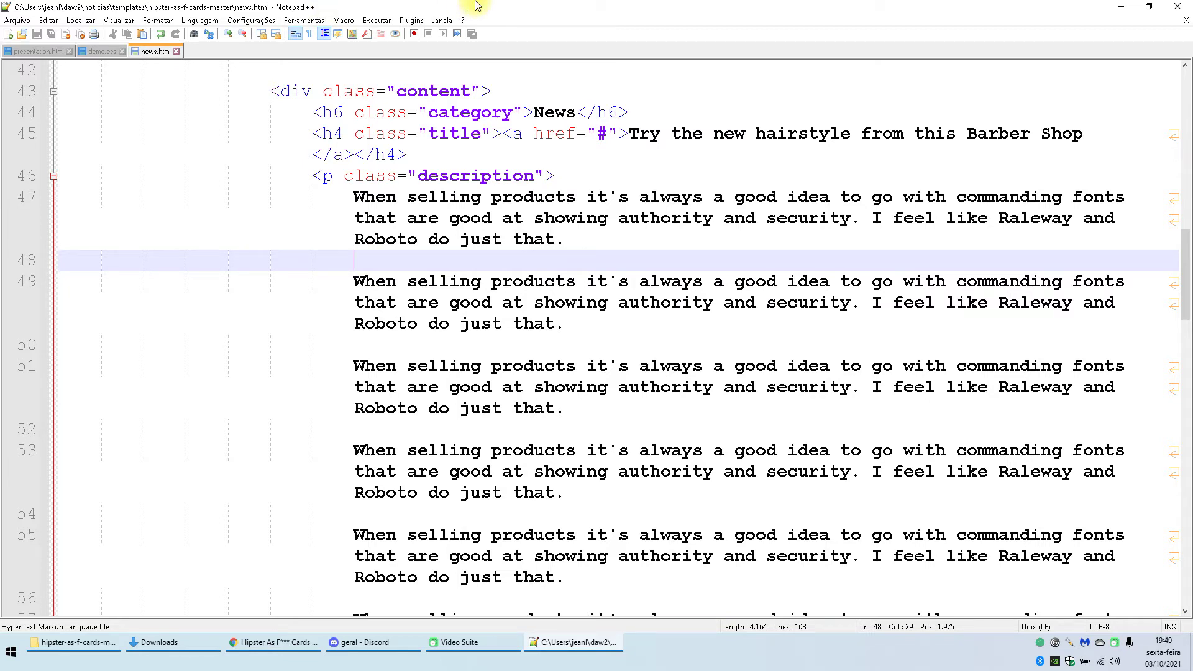
key("Return")
key("Return")
Step: Reload news.html in Chrome and toggle the card's max-width to check how the extra blank lines render
key("alt+Tab")
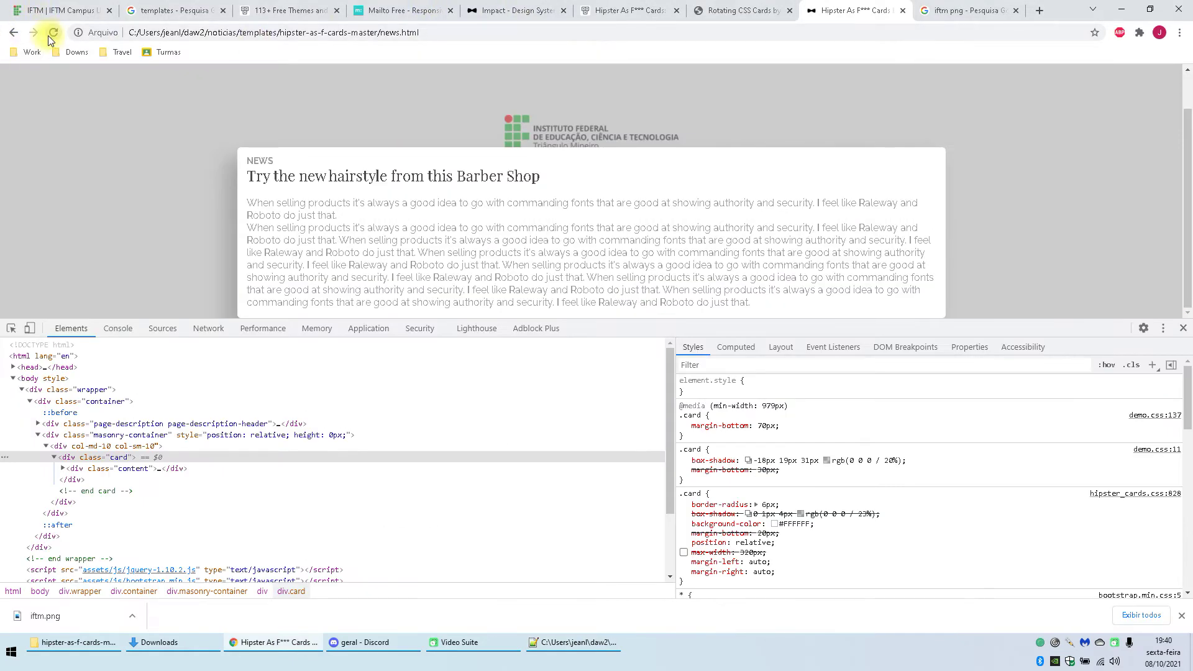
left_click(49, 36)
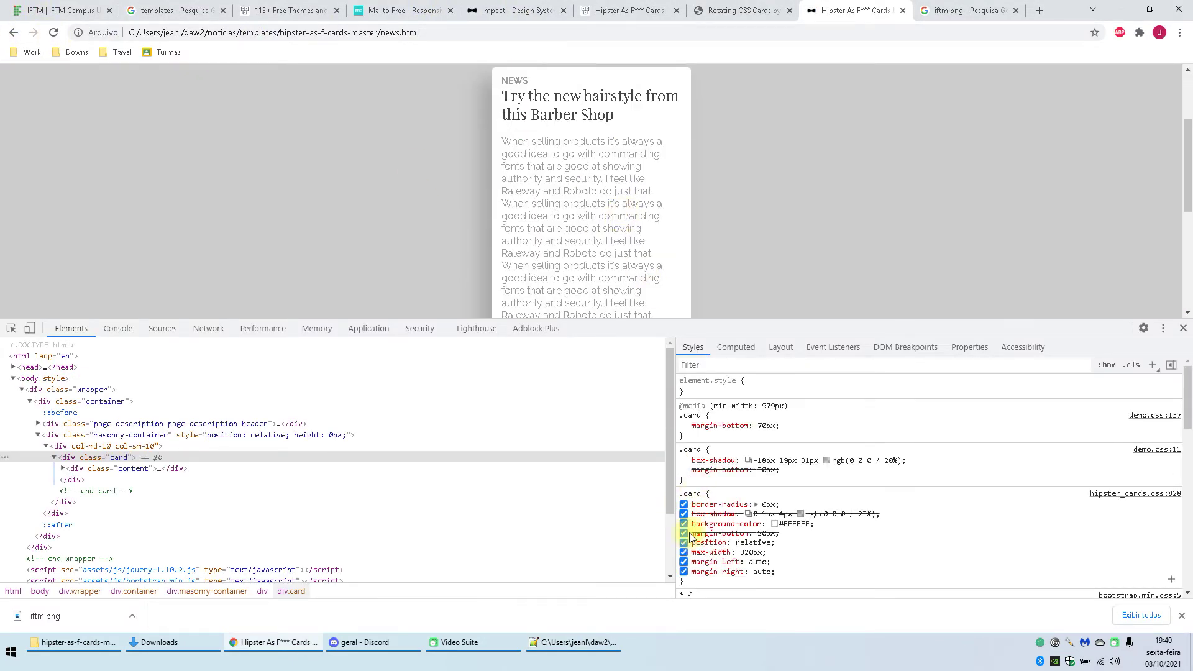
left_click(684, 553)
left_click(684, 552)
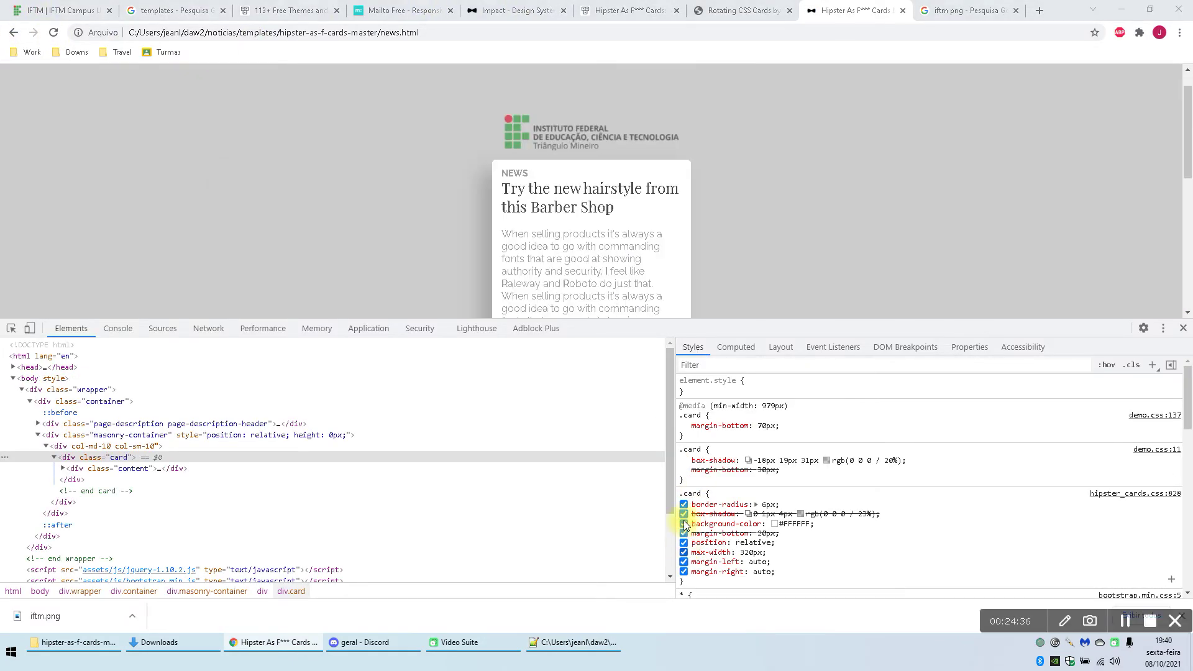
Step: In Notepad++, delete the extra blank lines, leaving a single one between the first two text blocks
key("alt+Tab")
left_click_drag(349, 244, 5, 185)
key("Delete")
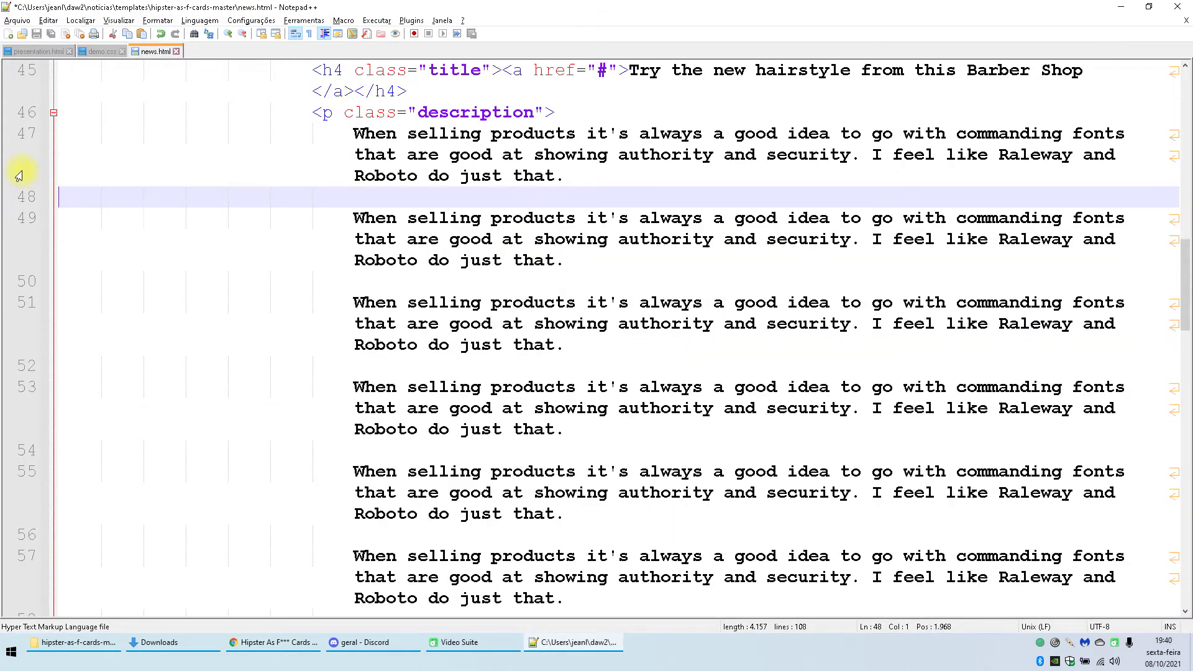
scroll(286, 288, "up", 2)
double_click(328, 240)
type("div")
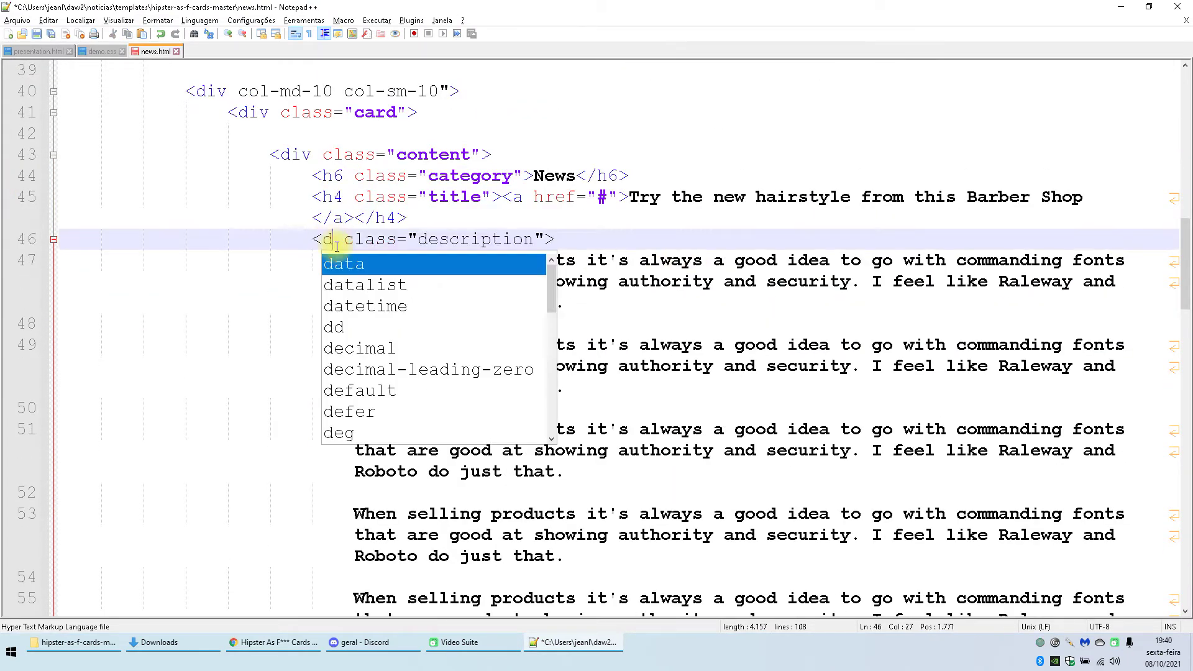
key("ctrl+z")
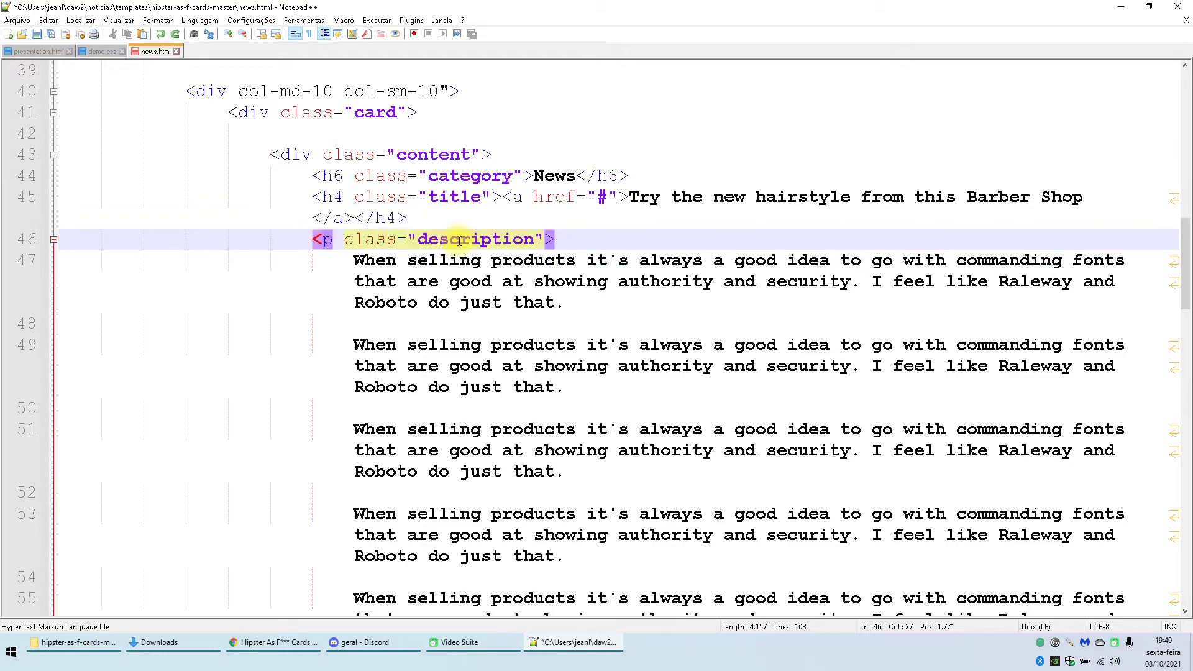
scroll(559, 373, "down", 1)
scroll(559, 373, "up", 2)
scroll(586, 369, "down", 5)
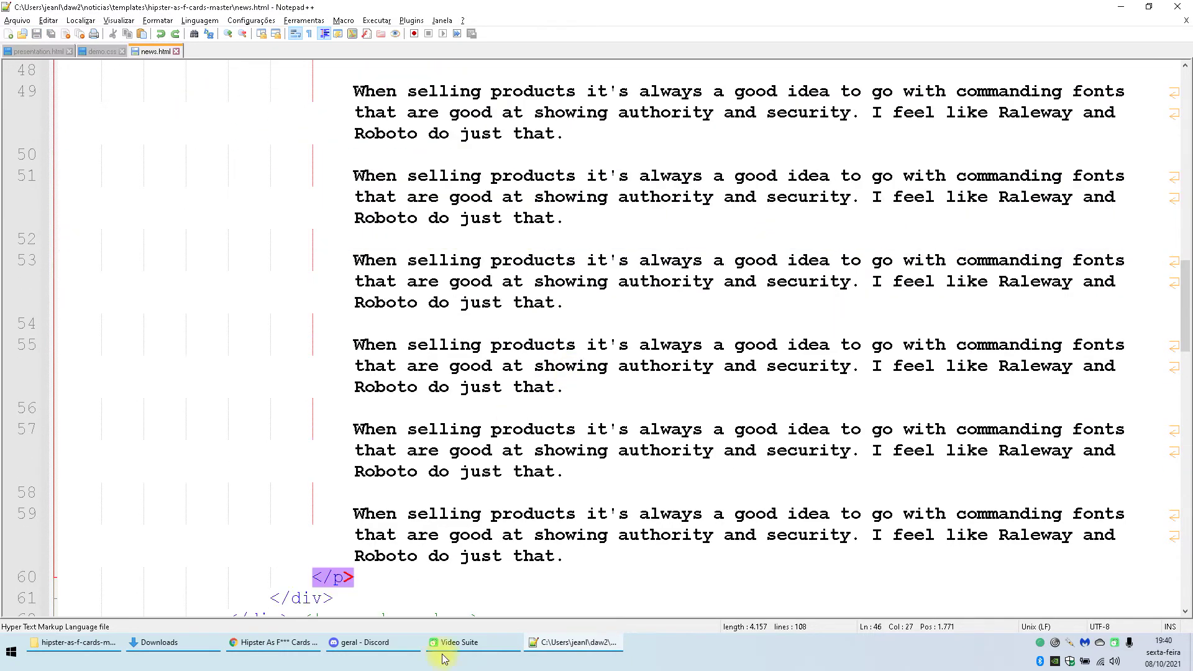
left_click(584, 651)
key("alt+Tab")
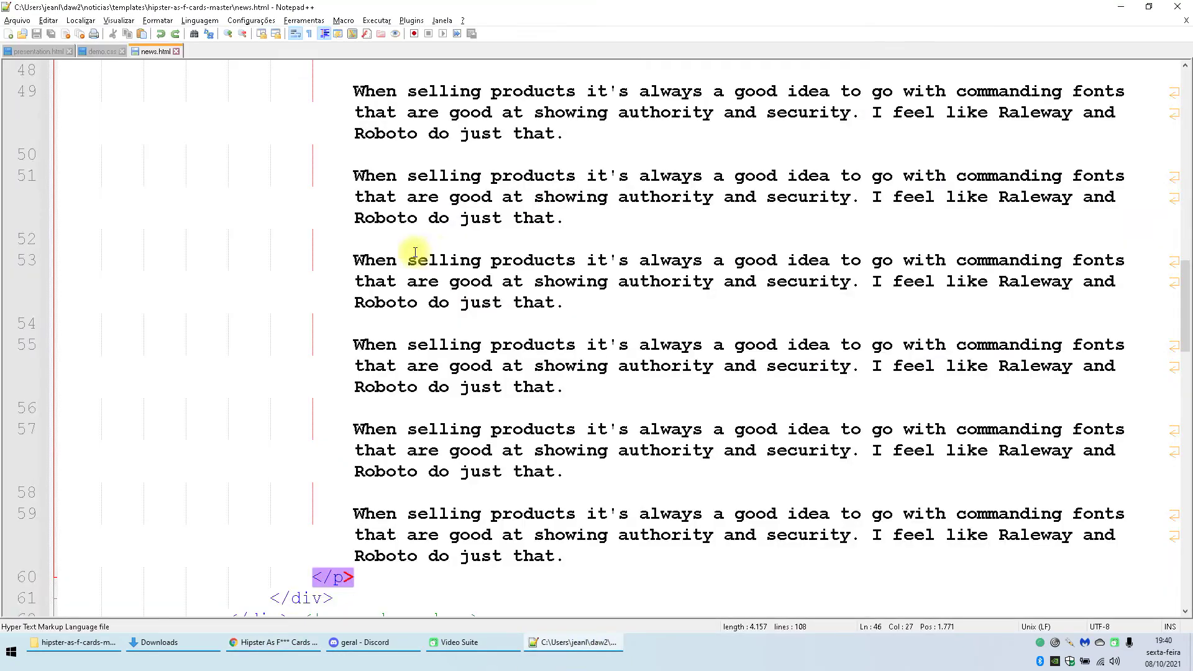
Step: Check the card div's class in news.html and locate the matching .card rule in demo.css
scroll(436, 300, "up", 4)
left_click(418, 217)
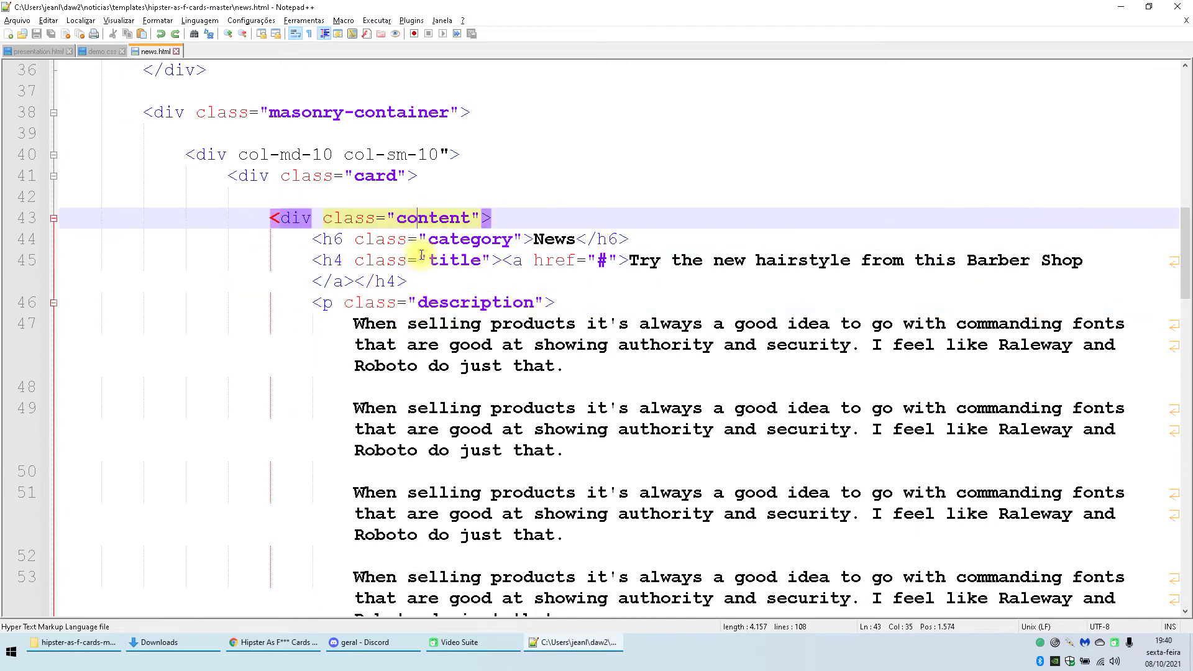
left_click(399, 184)
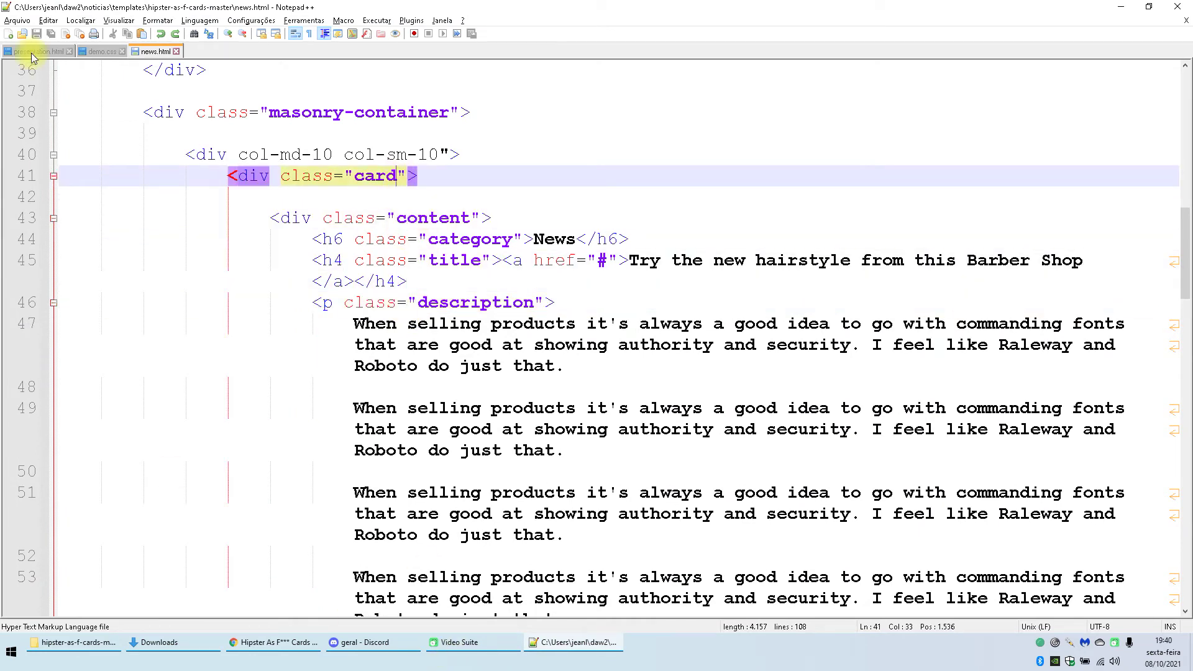
left_click(99, 52)
left_click(73, 333)
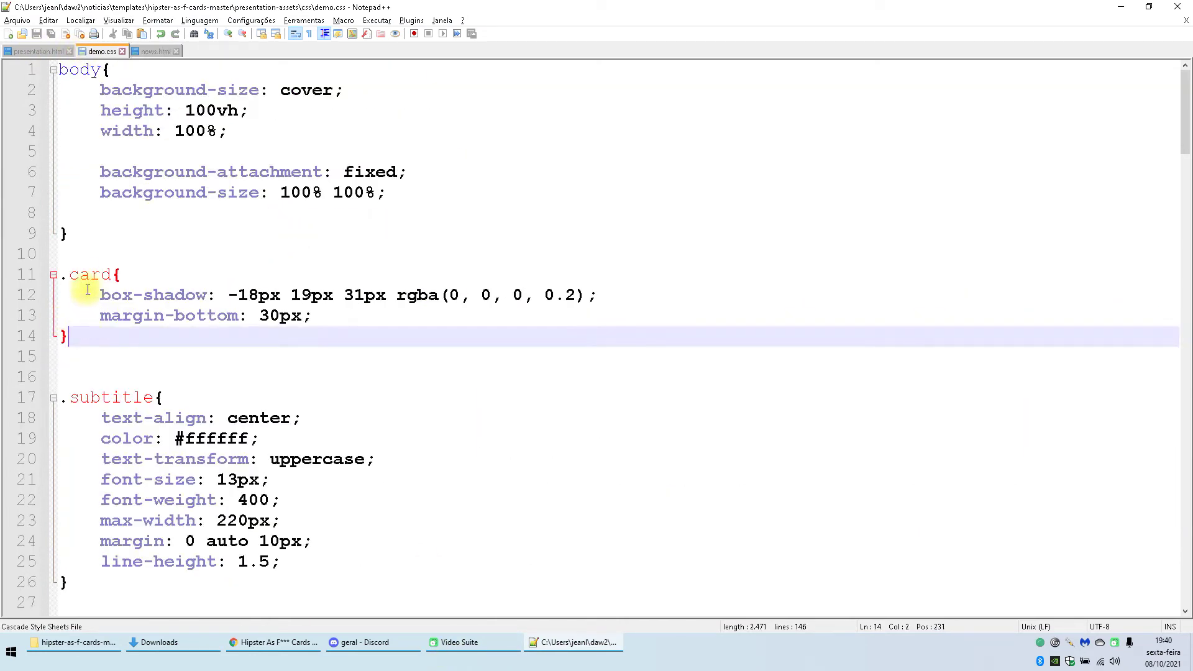
double_click(86, 278)
Step: In Chrome, view the source of the .card rule that sets max-width, and open assets/css/hipster_cards.css in Notepad++
key("alt+Tab")
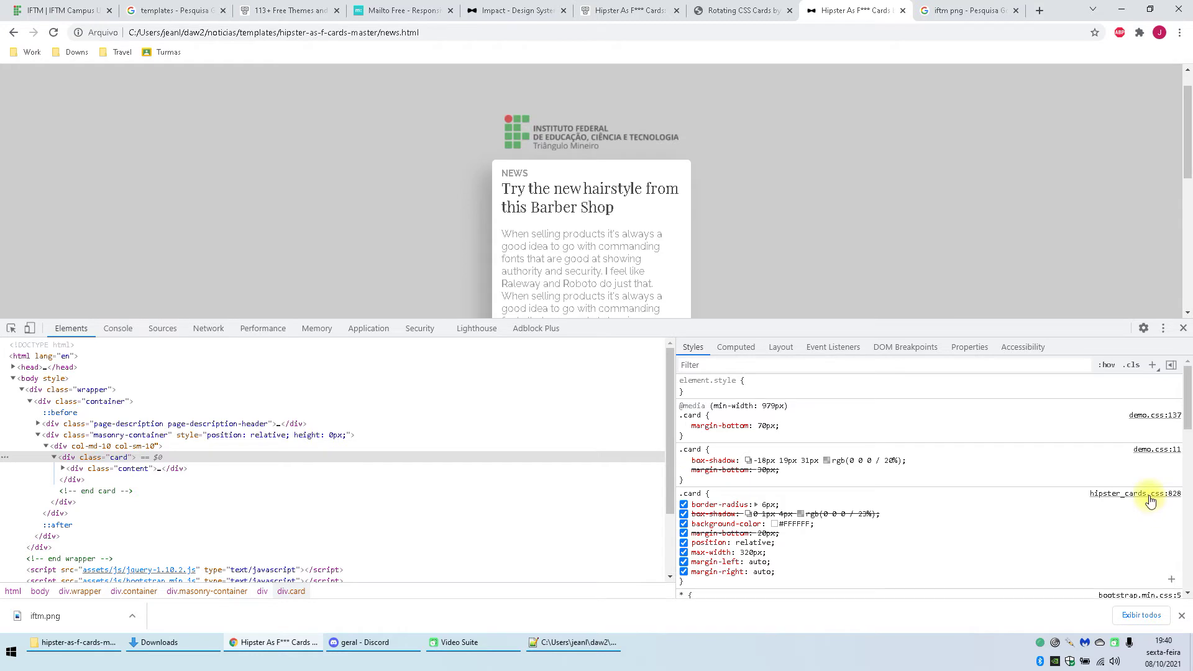
left_click(1158, 500)
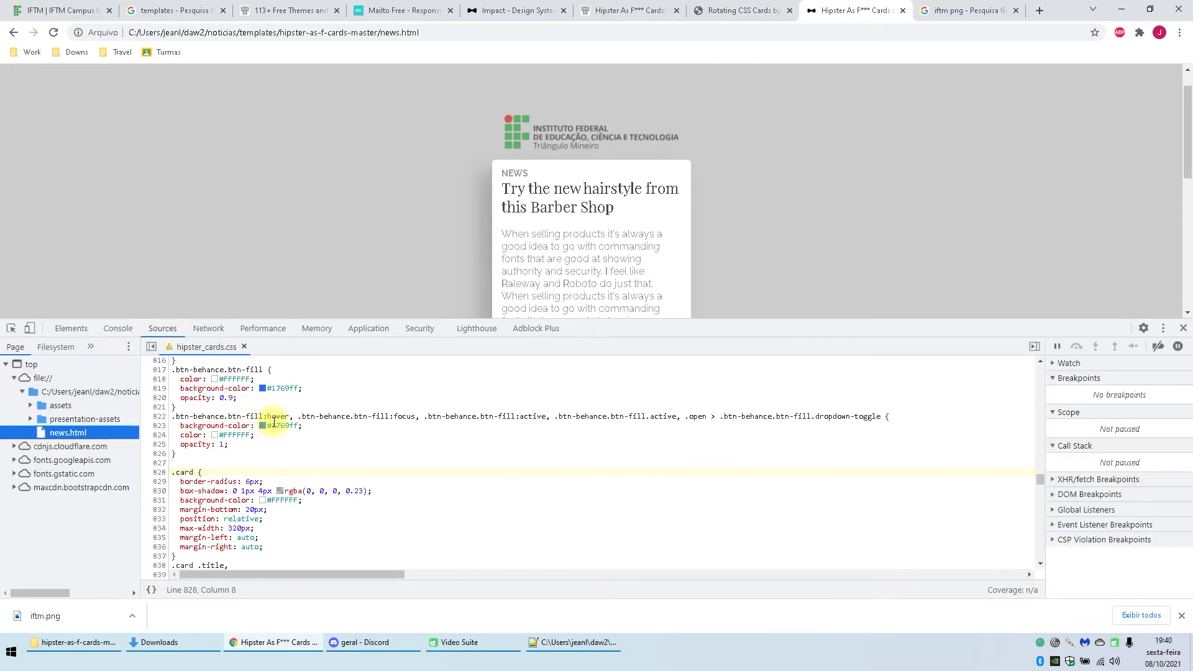
left_click(80, 645)
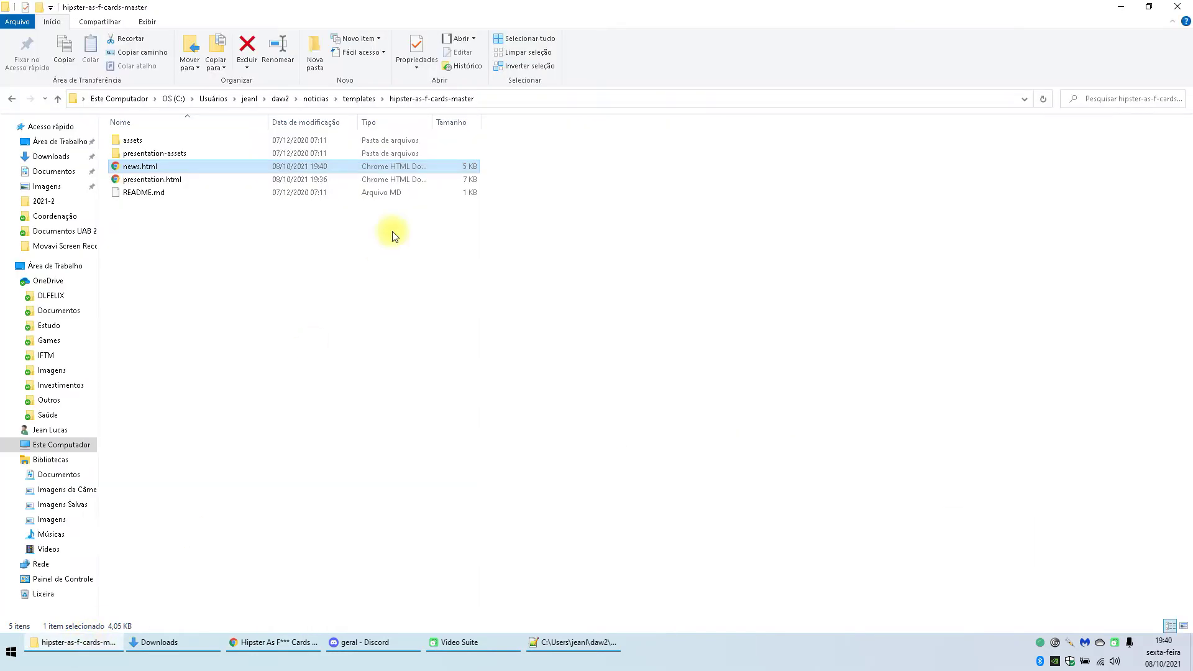
double_click(137, 141)
double_click(139, 141)
double_click(146, 153)
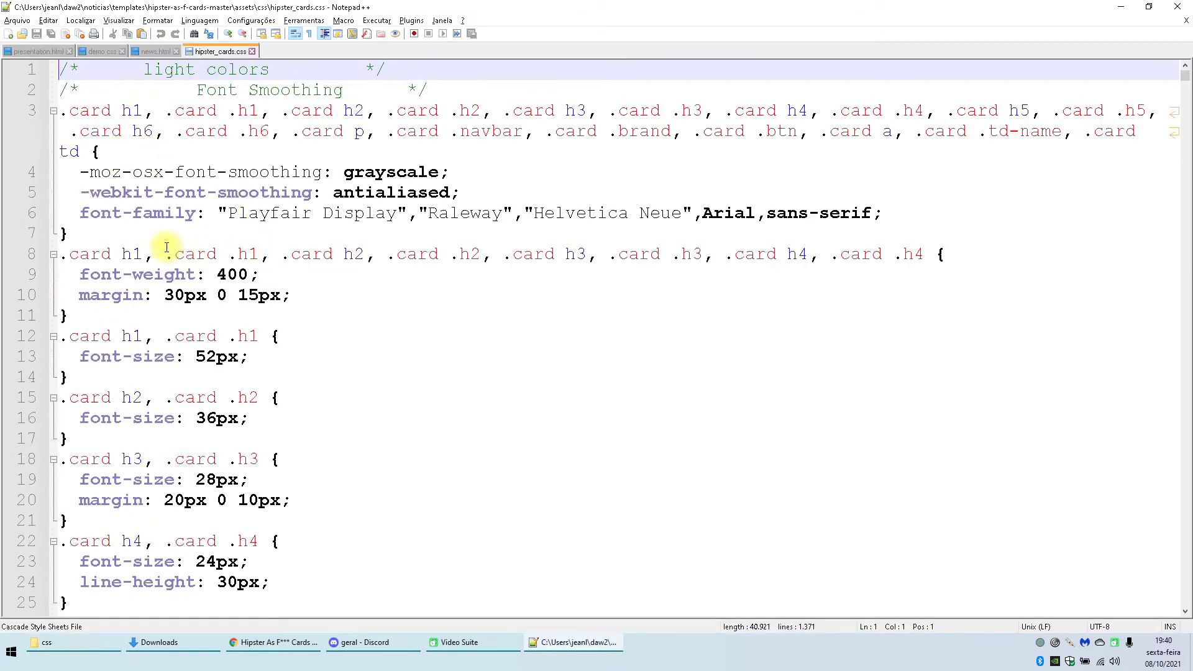
Step: Check the .card rule's line number in Chrome and go to line 828 of hipster_cards.css in Notepad++
key("alt+Tab")
key("alt+Tab")
scroll(331, 374, "down", 4)
scroll(329, 366, "down", 4)
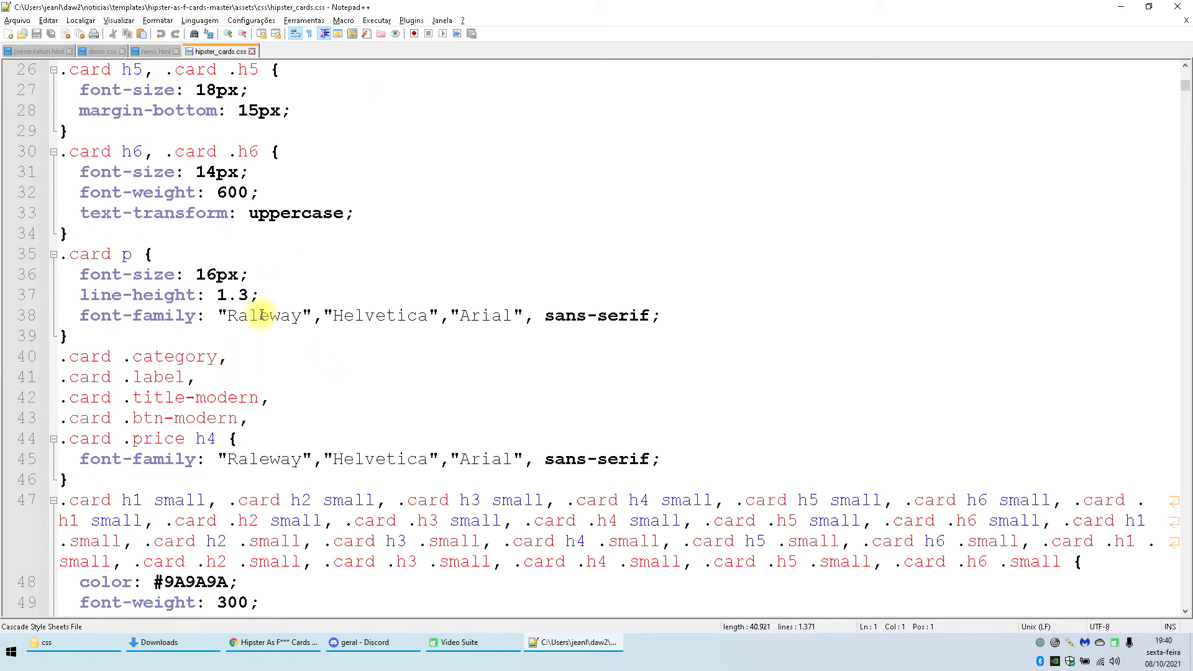
left_click(593, 654)
left_click(269, 641)
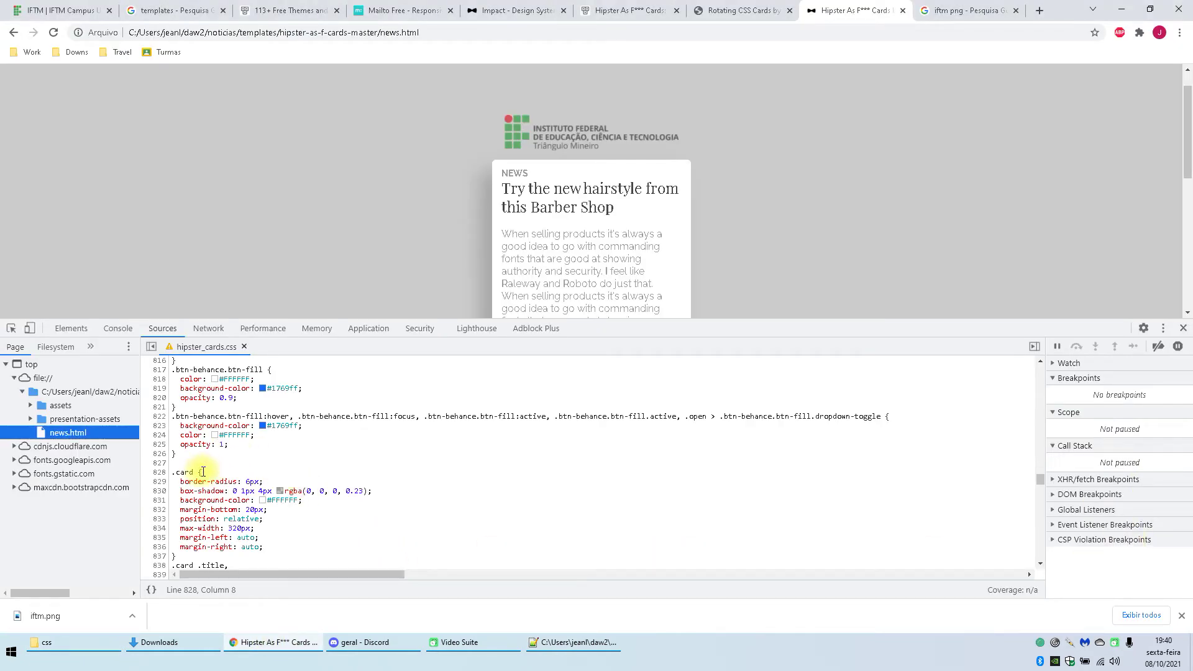
key("alt+Tab")
left_click(607, 642)
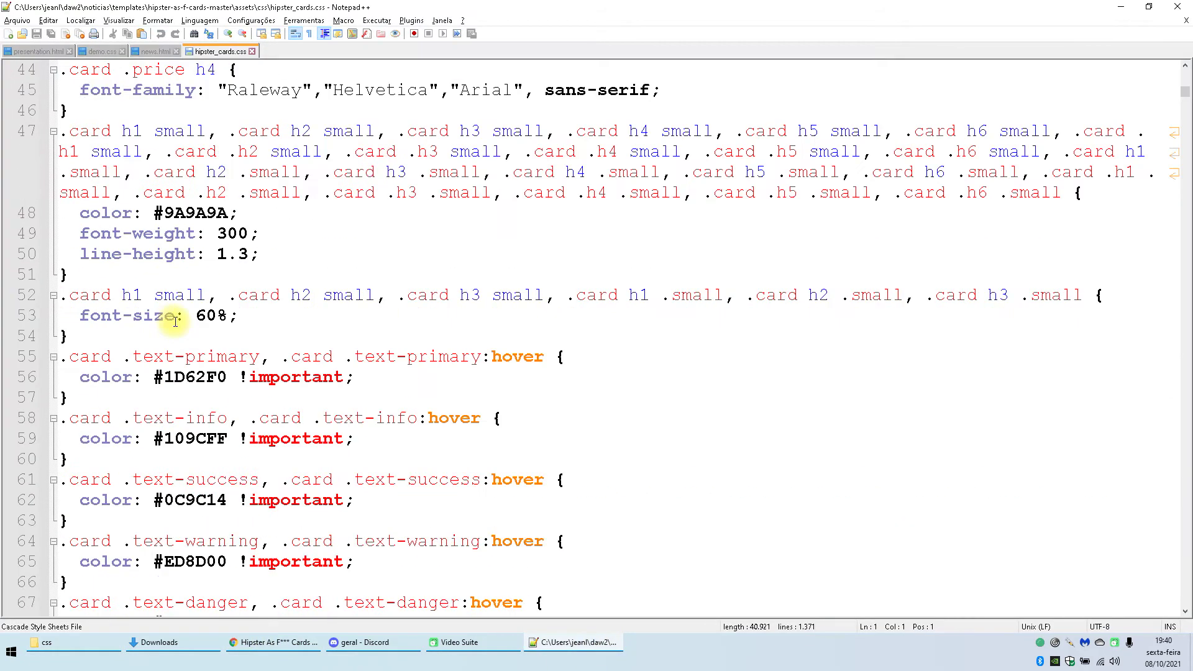
scroll(187, 318, "down", 15)
left_click(219, 325)
key("ctrl+g")
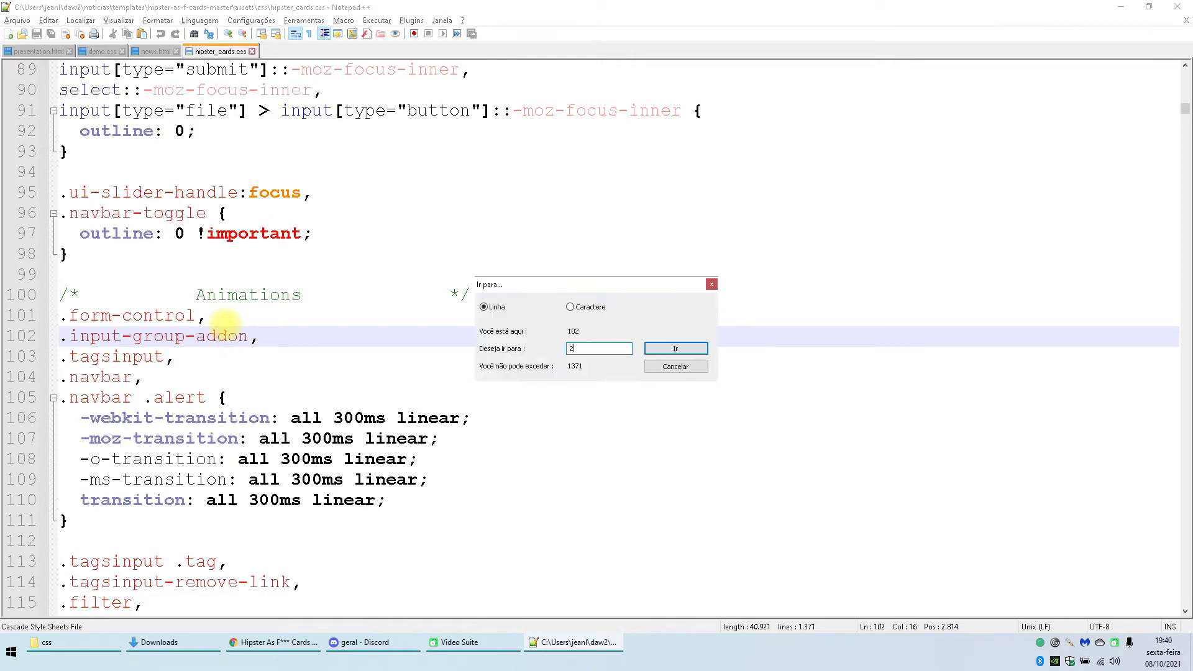
type("828")
key("Return")
scroll(277, 420, "down", 4)
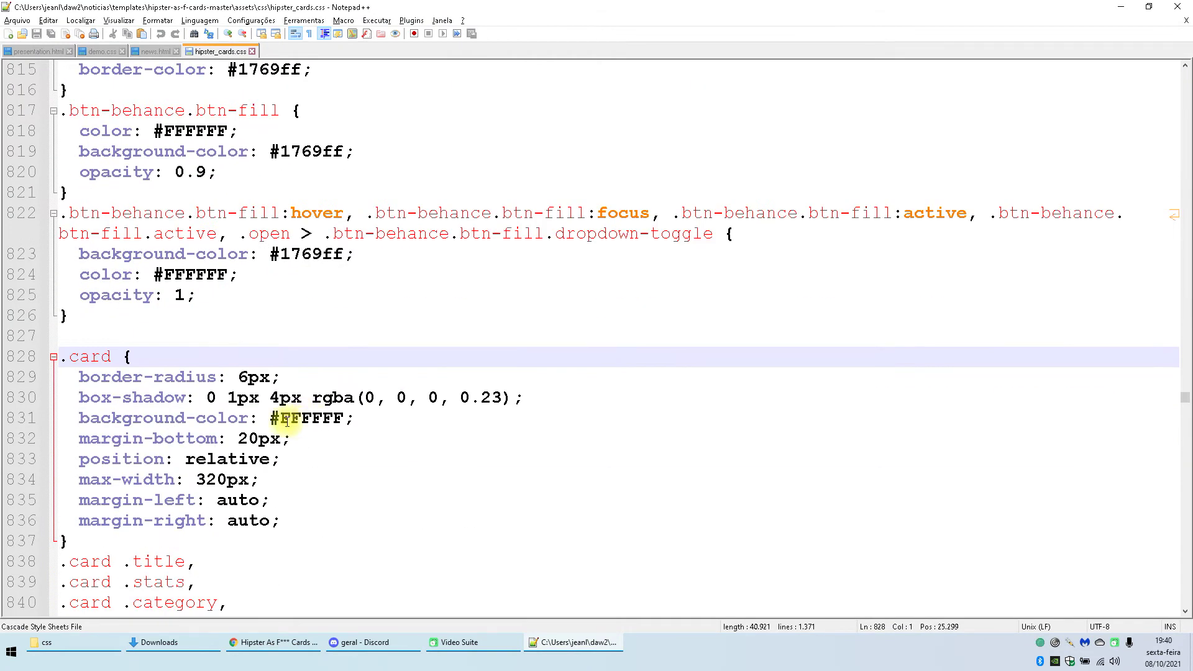
Step: Duplicate the whole .card rule directly below the original in hipster_cards.css, separated by a blank line
left_click(122, 356)
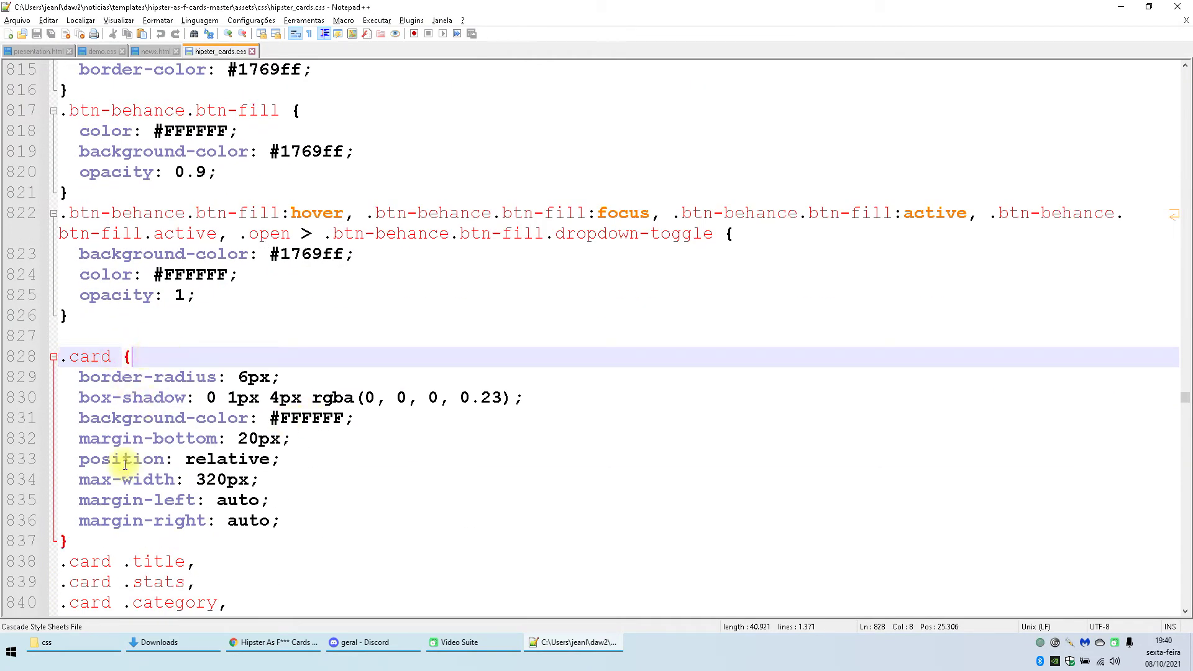
left_click(74, 541)
left_click_drag(74, 541, 27, 352)
key("ctrl+c")
left_click(116, 540)
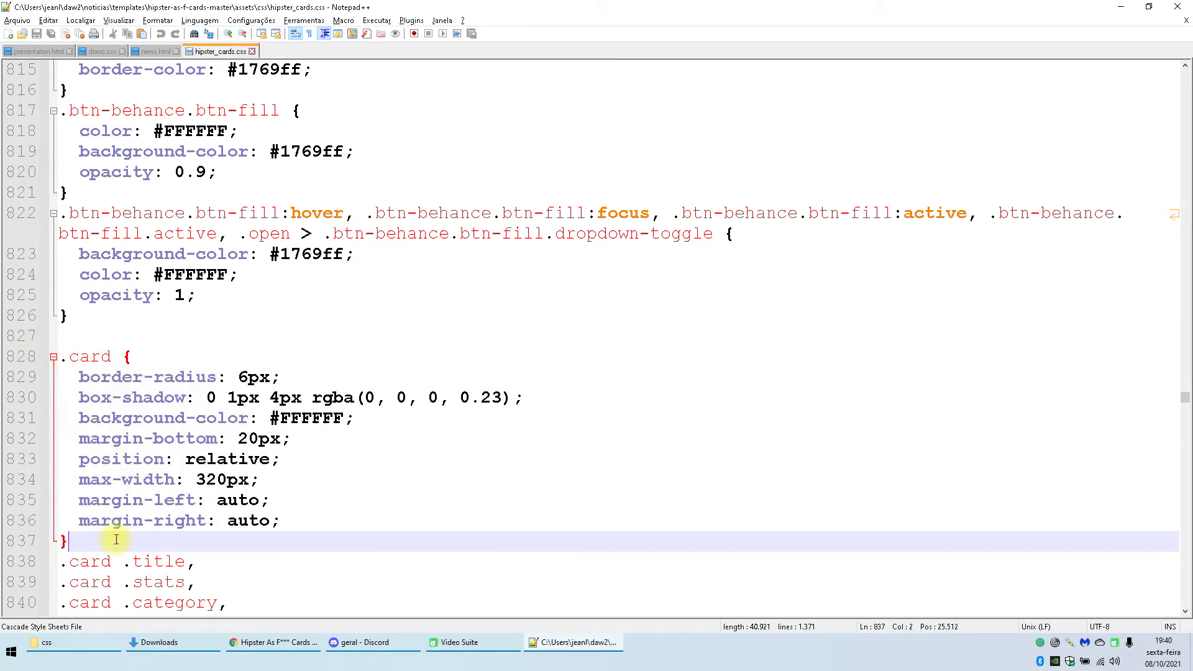
key("Return")
key("Return")
key("ctrl+v")
scroll(106, 334, "down", 2)
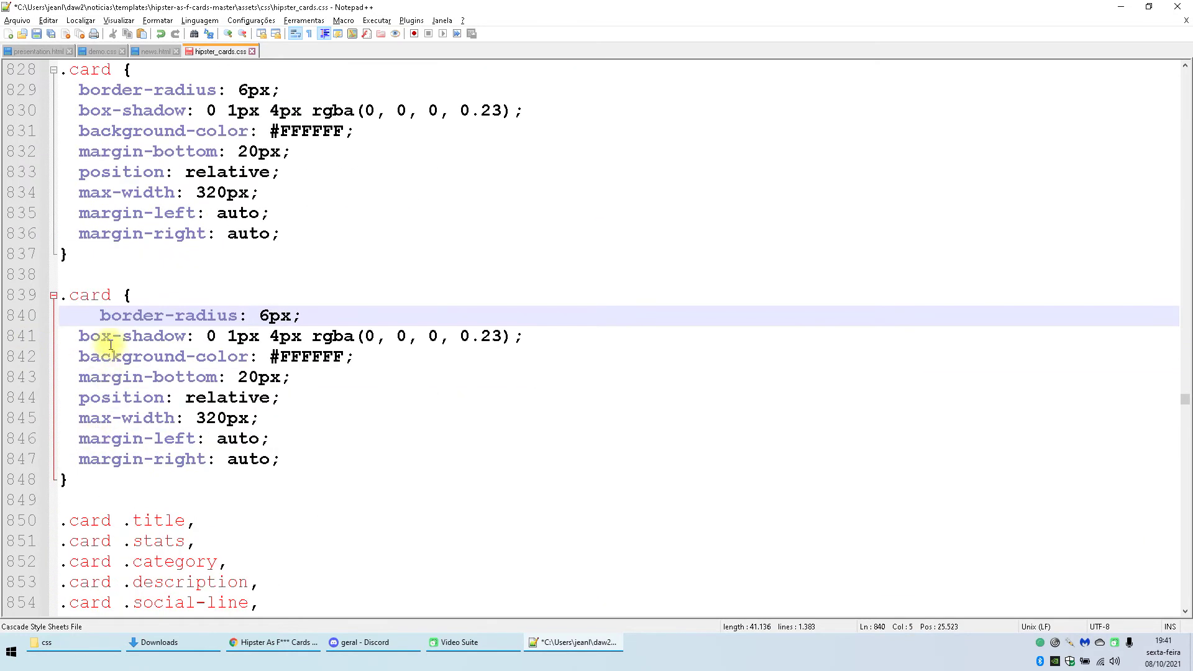
Step: Rename the duplicated rule to .card-news, remove its max-width line, and save hipster_cards.css
left_click(114, 294)
type("-news")
left_click(243, 272)
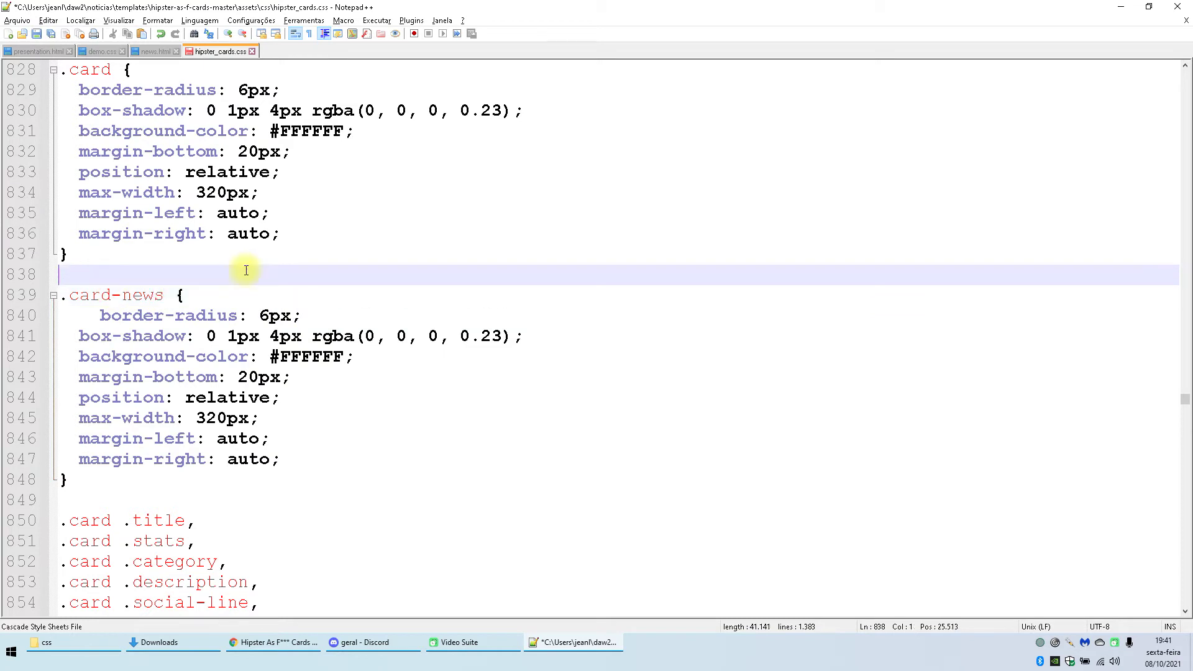
left_click_drag(309, 413, 7, 417)
key("BackSpace")
key("BackSpace")
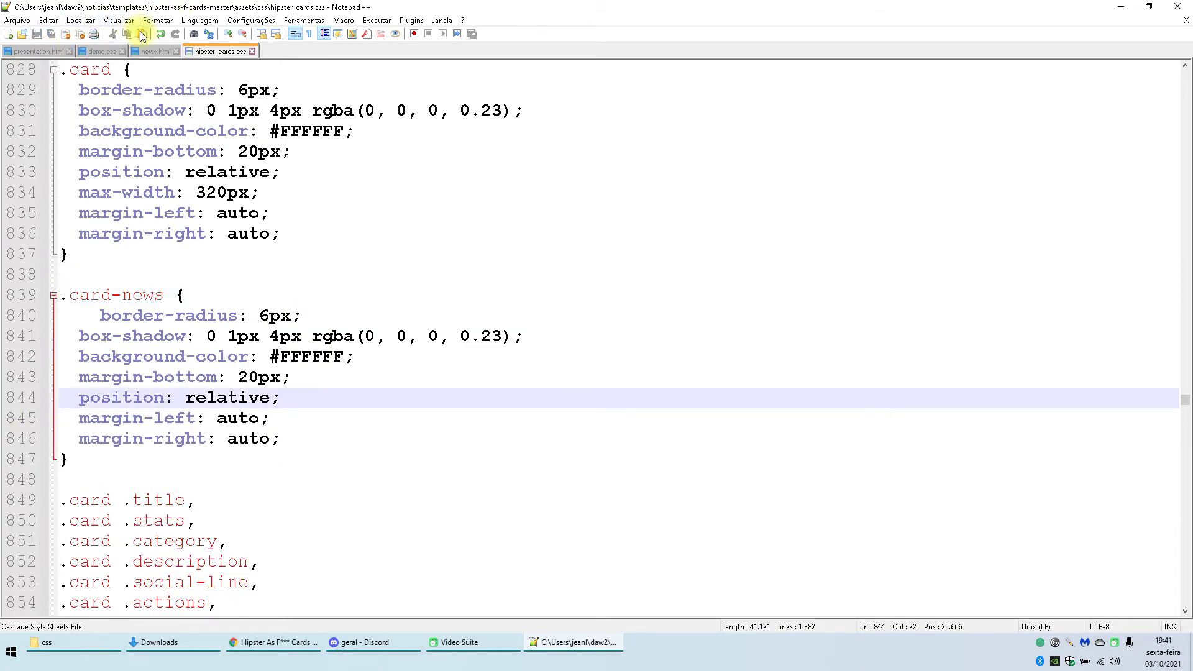
Step: Try changing the card div's class in news.html to card-news
left_click(147, 51)
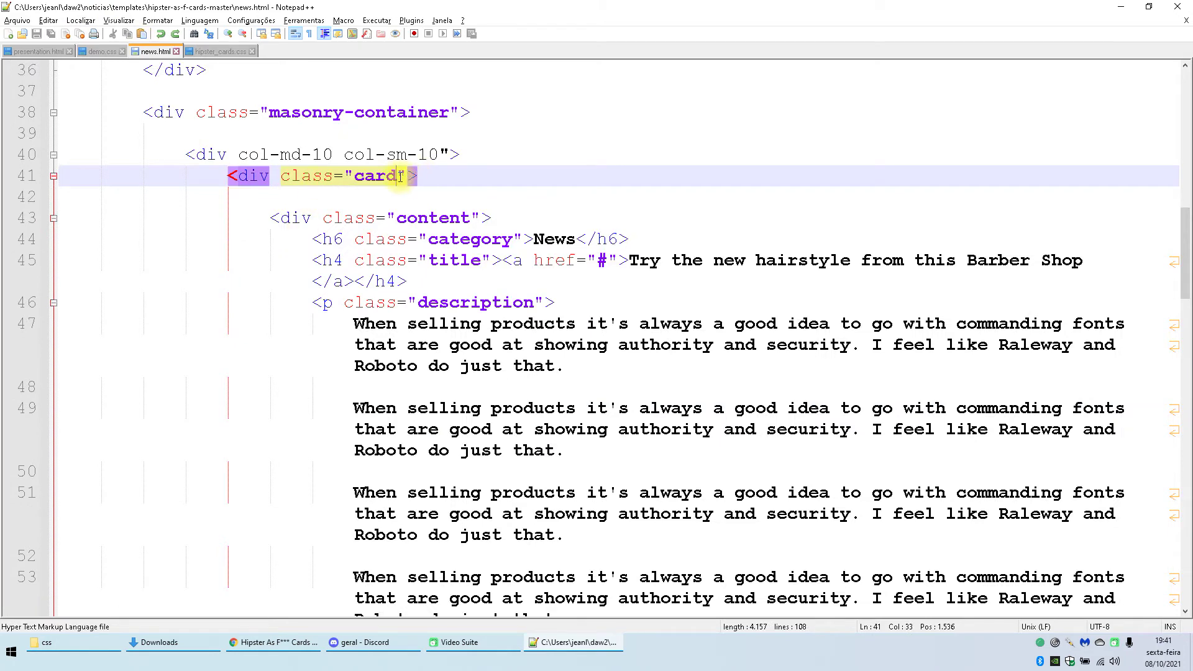
type("\"card ")
type("news")
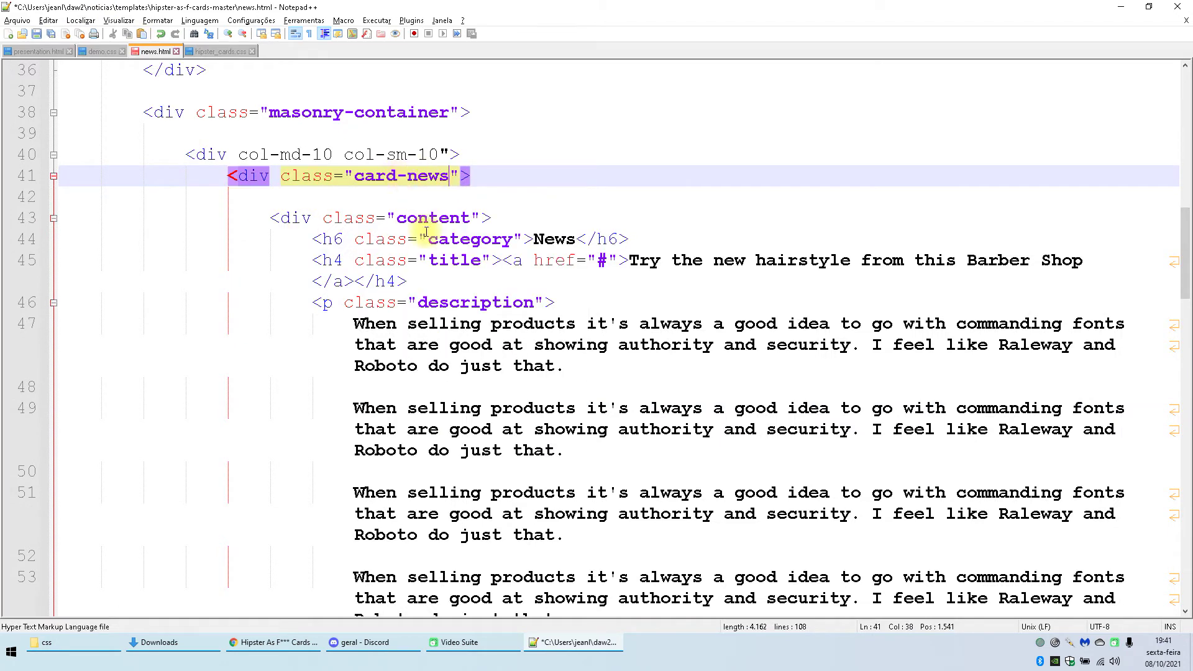
Step: Reload news.html in Chrome and inspect the card's content element to check which card class and styles apply
left_click(280, 642)
left_click(54, 33)
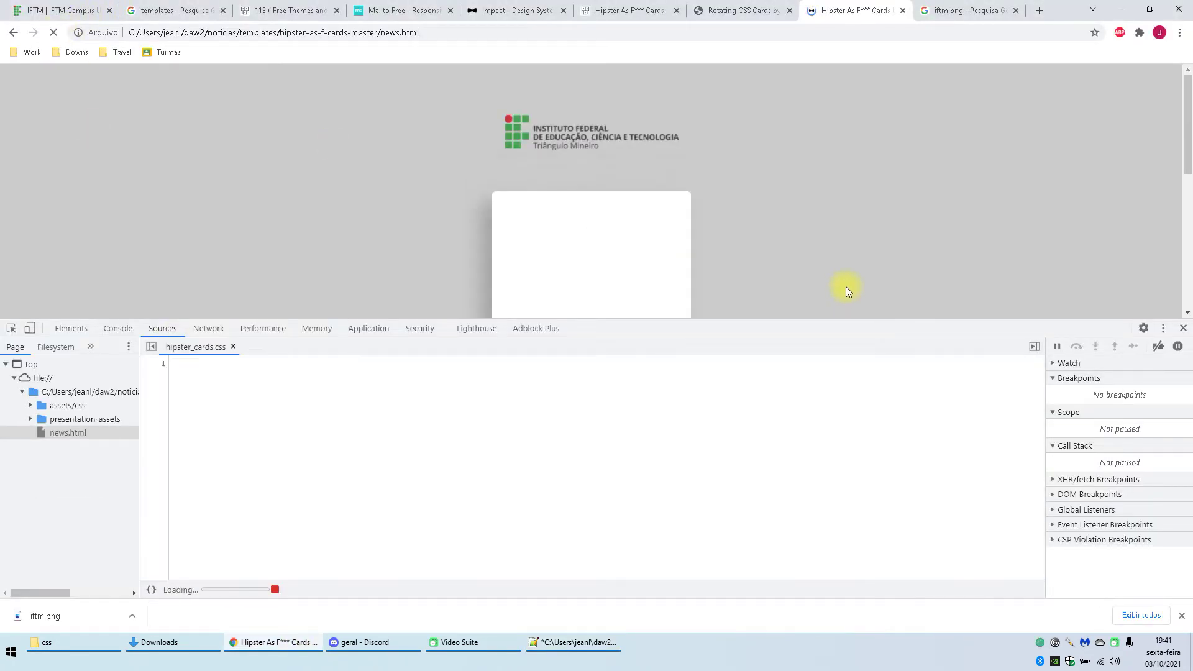
scroll(586, 221, "down", 2)
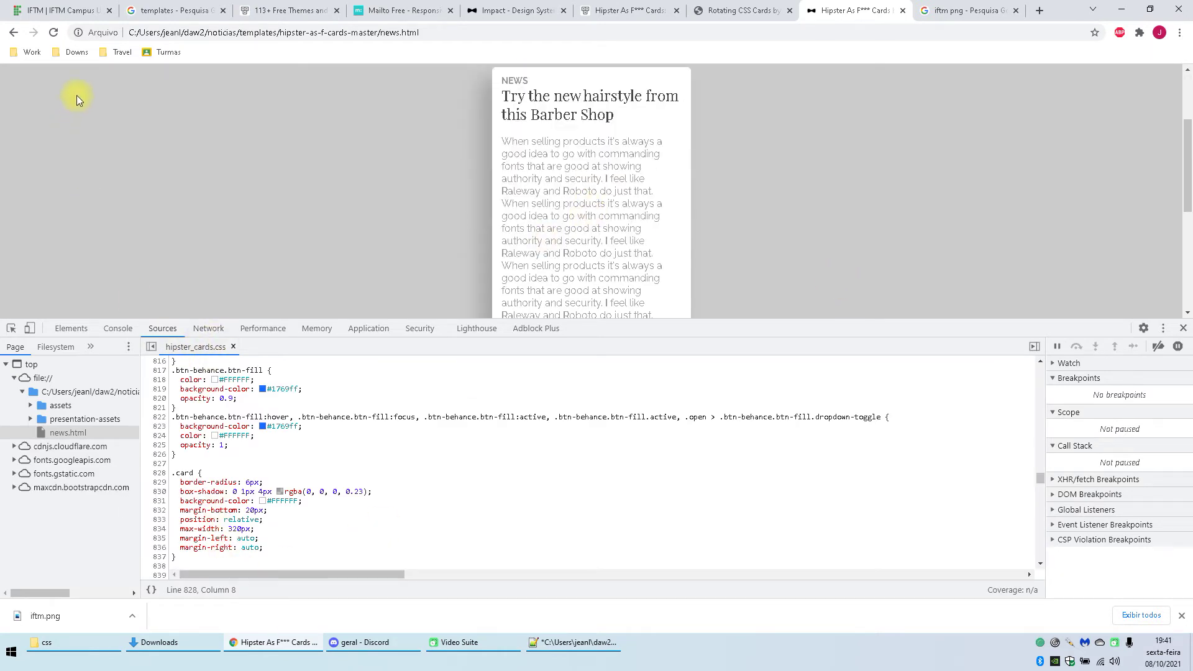
left_click(54, 32)
left_click(118, 328)
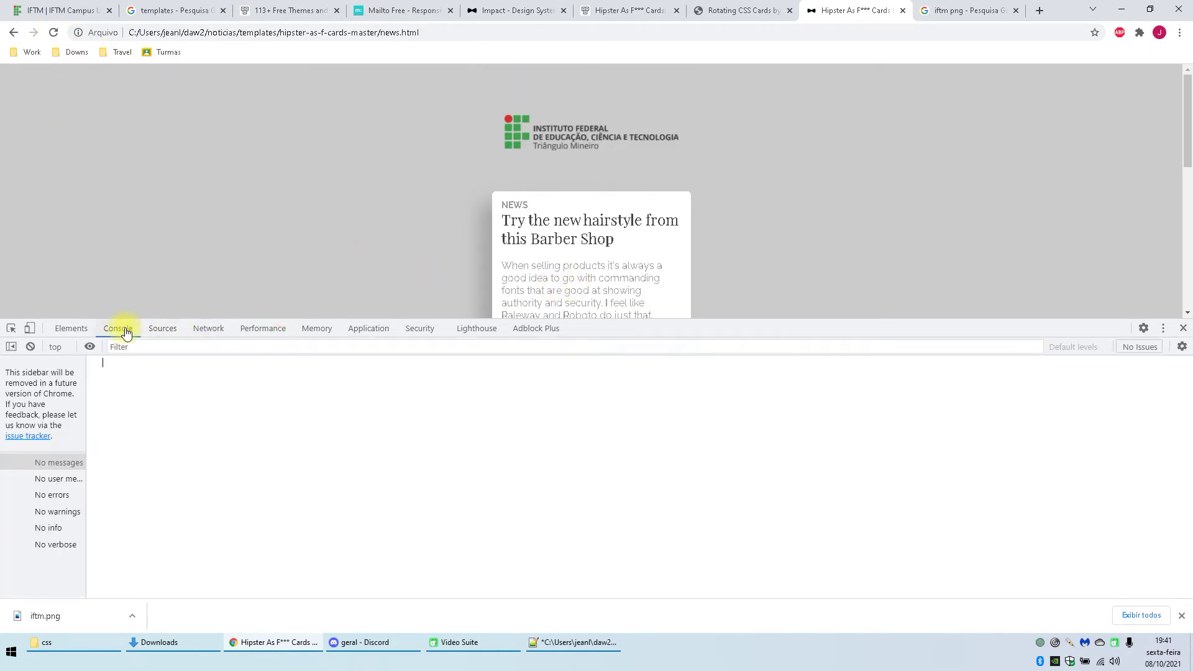
right_click(587, 196)
left_click(638, 328)
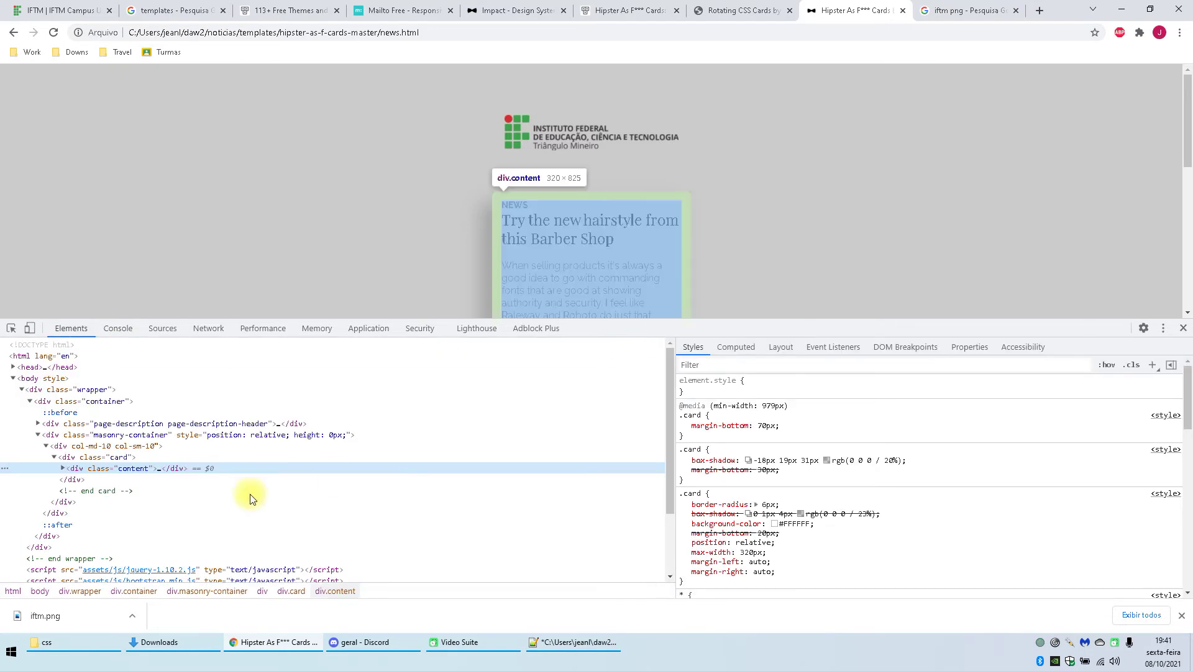
Step: Save news.html with the card-news class and reload the page in Chrome to check the card
key("alt+Tab")
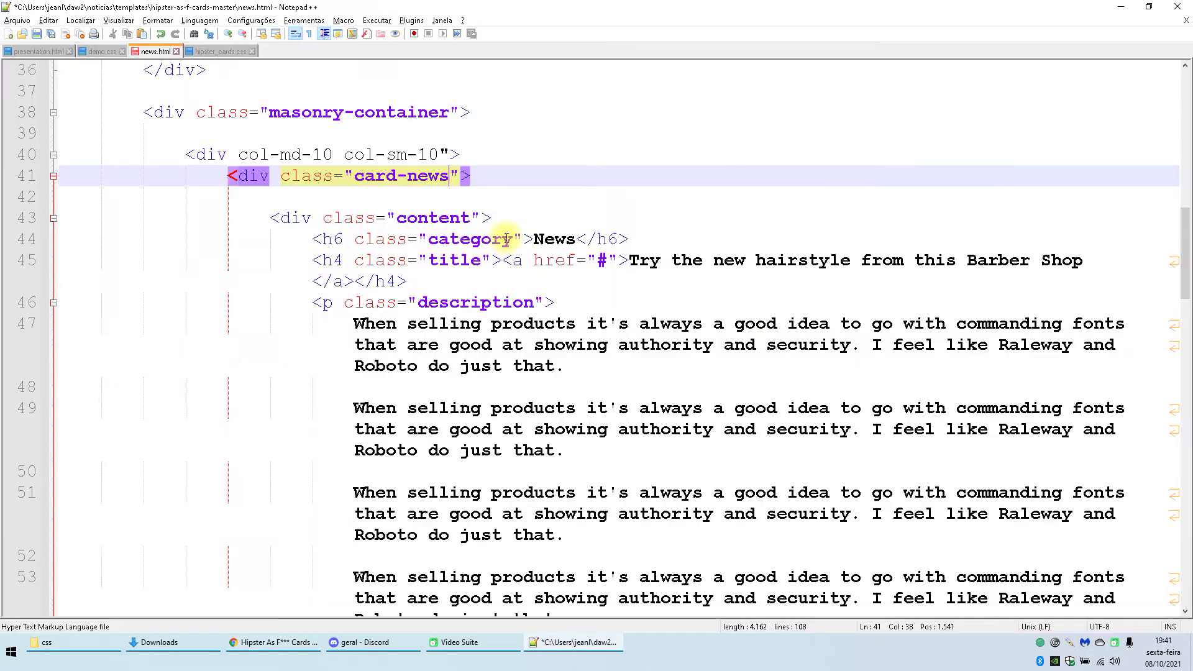
key("alt+Tab")
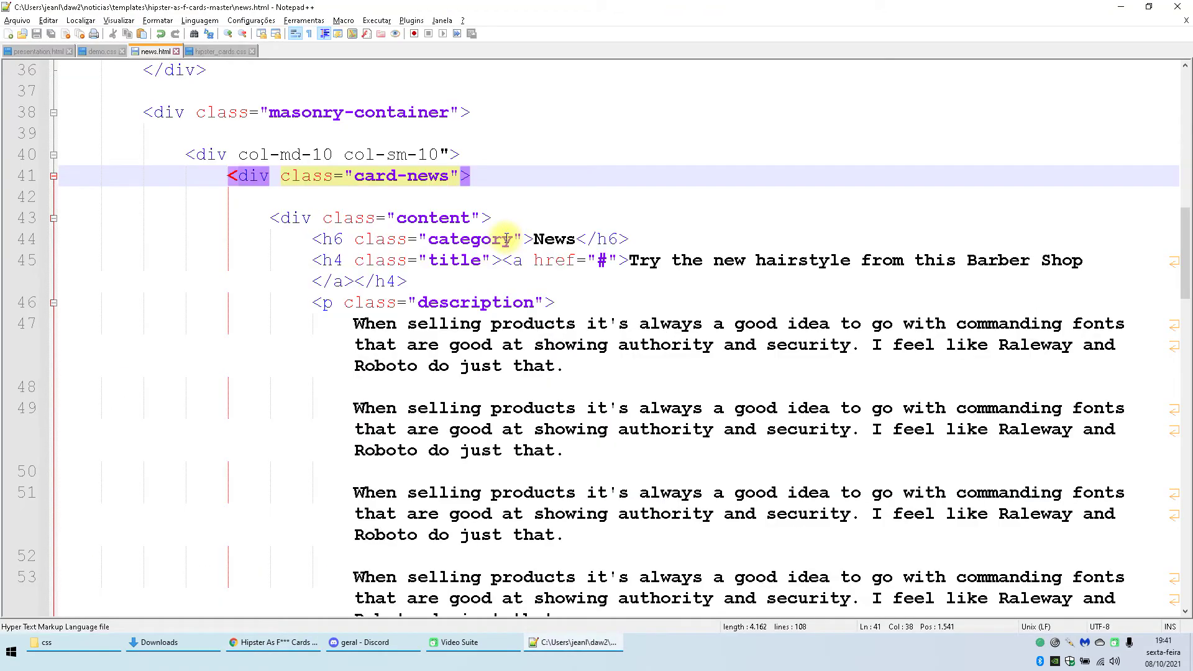
key("alt+Tab")
left_click(54, 32)
key("alt+Tab")
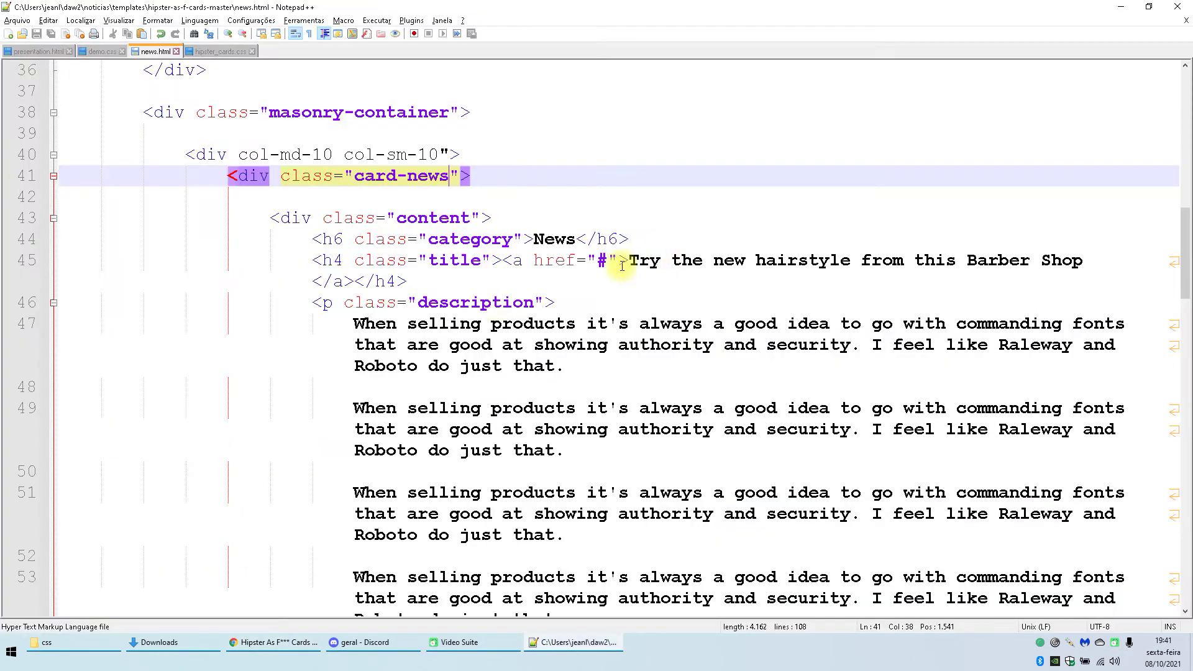
Step: Restore the div's class in news.html to card and save the file
left_click(494, 302)
key("ctrl+z")
type("ew")
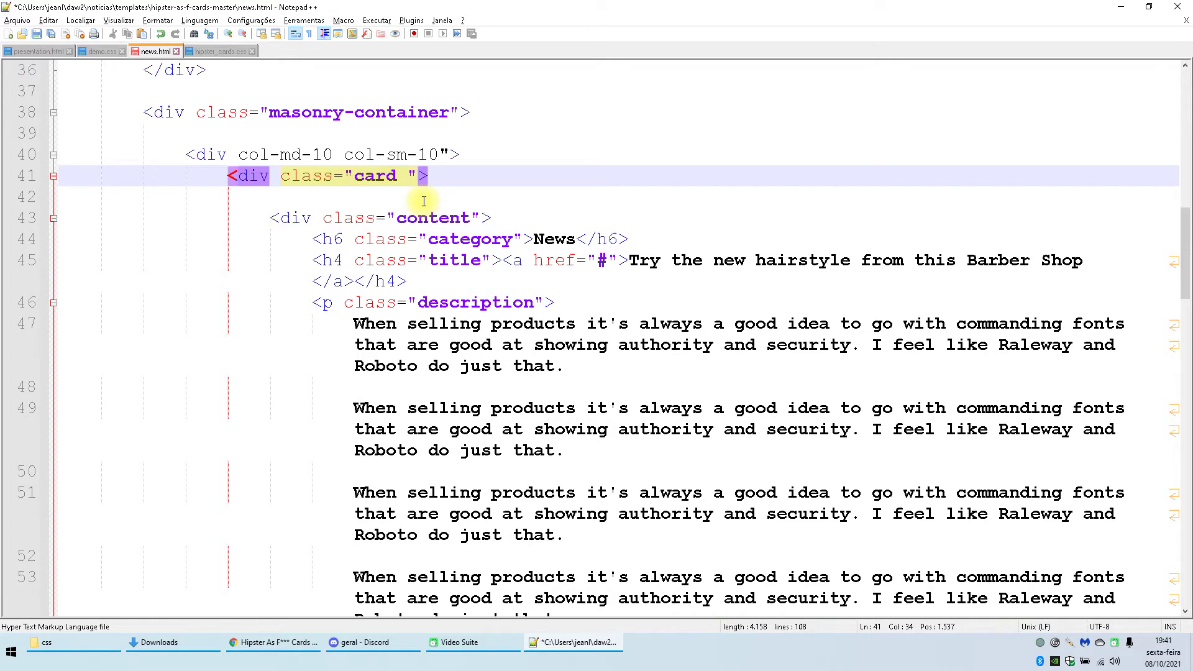
key("ctrl+z")
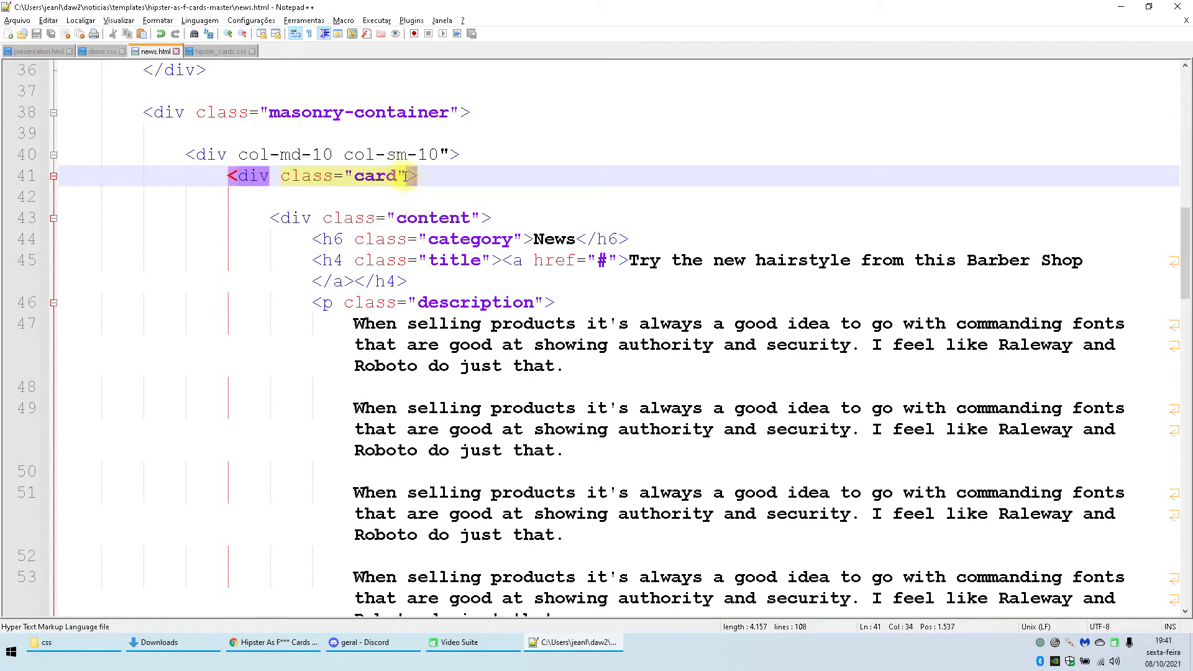
Step: Try adding a style attribute to the card div, and undo that edit
type("style>")
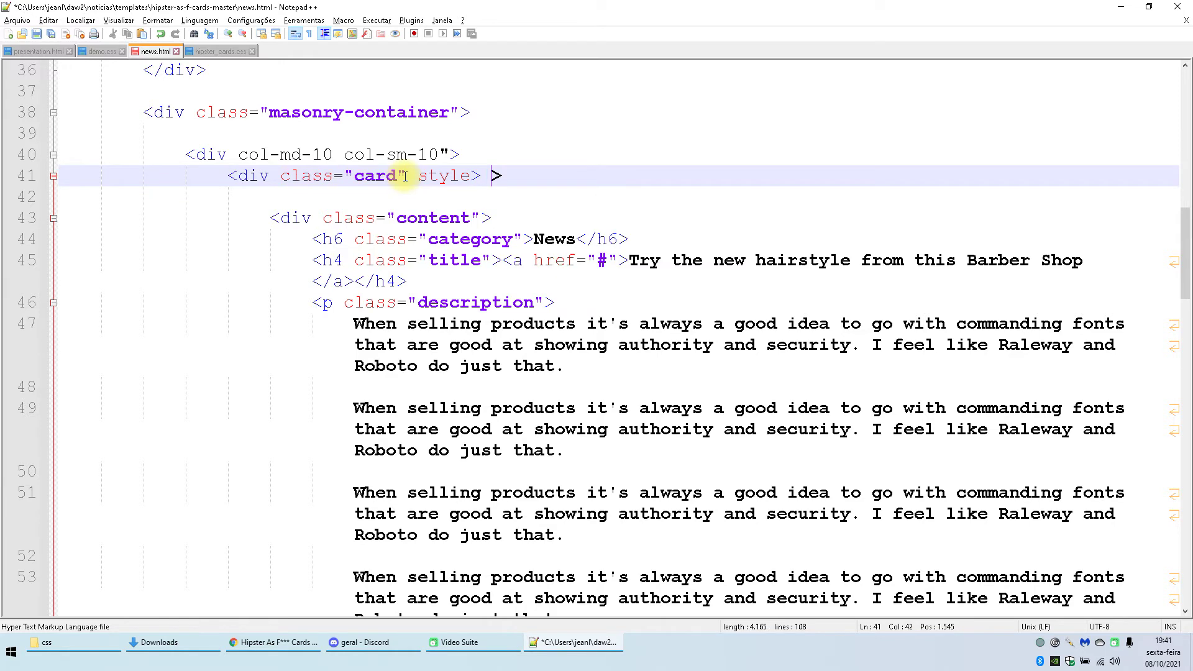
key("BackSpace")
key("BackSpace")
key("alt+Tab")
key("alt+Tab")
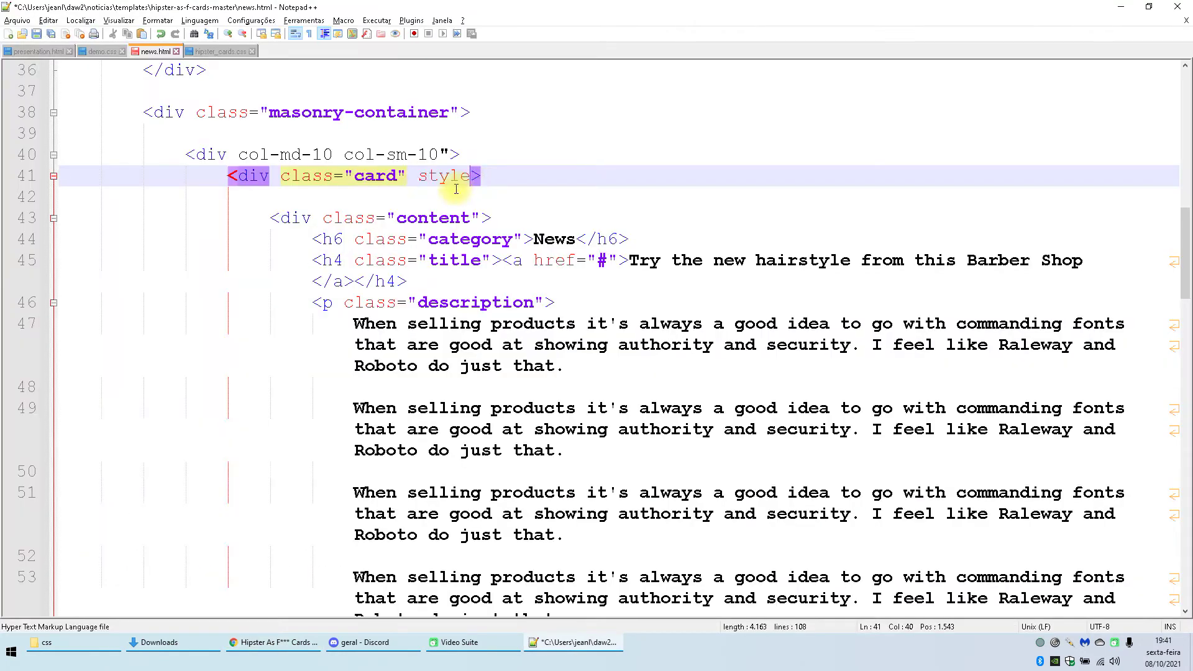
left_click(209, 35)
key("Escape")
key("ctrl+z")
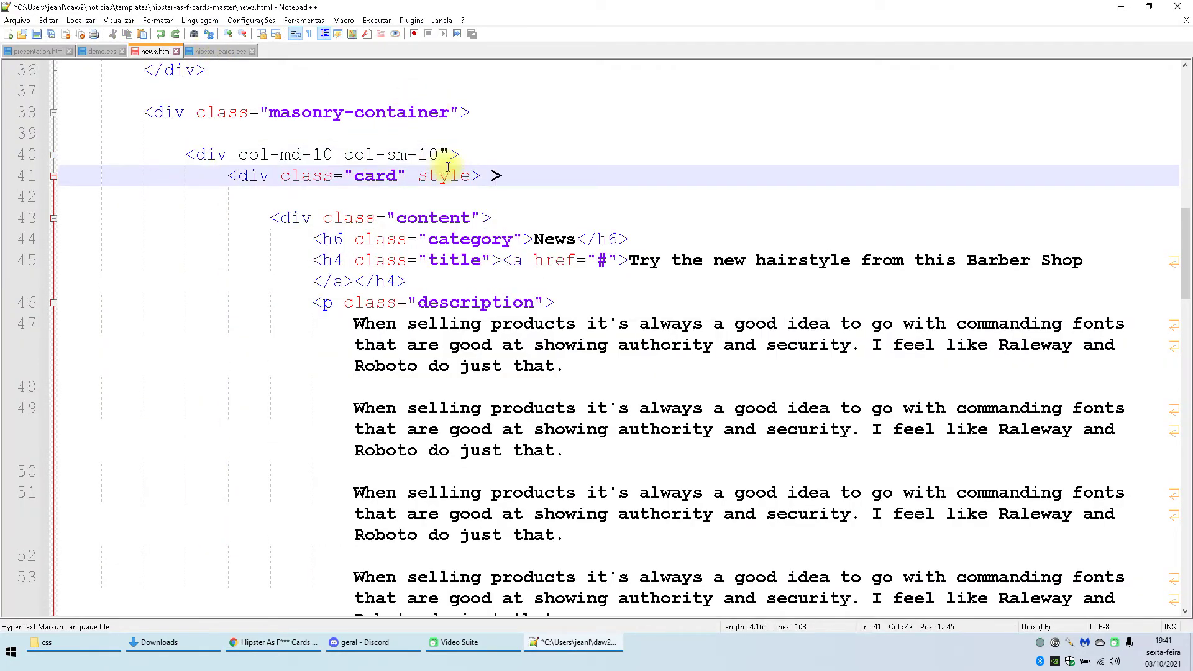
key("ctrl+z")
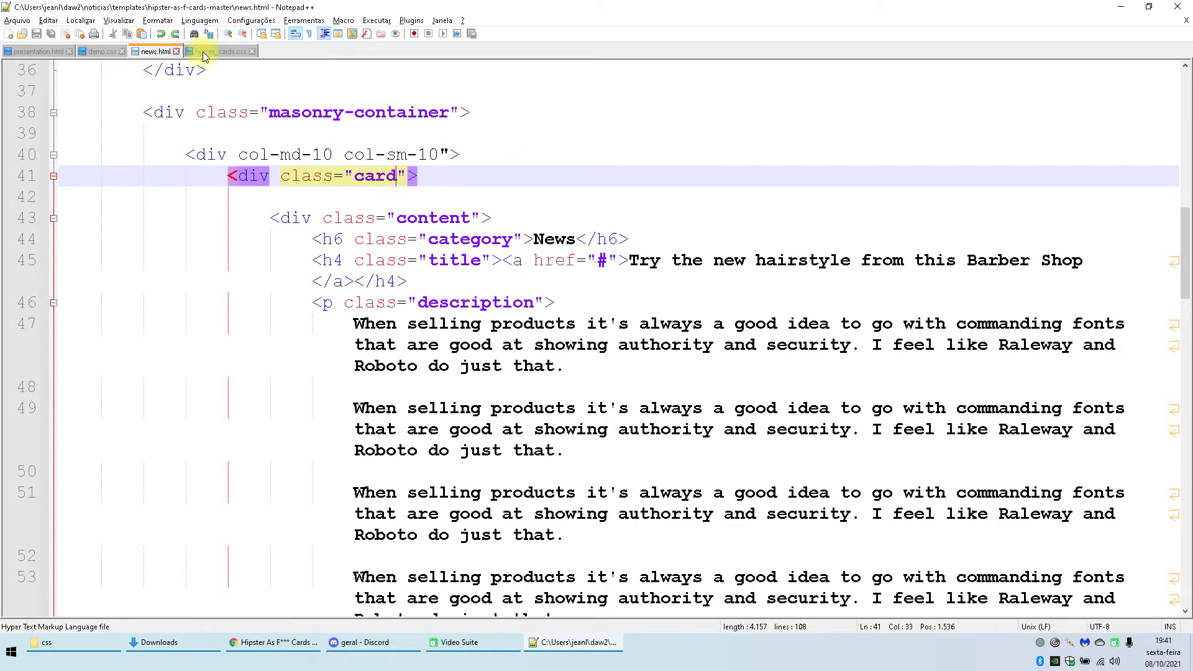
Step: In hipster_cards.css, align the border-radius line of the .card-news rule with its other properties
left_click(208, 52)
left_click(83, 315)
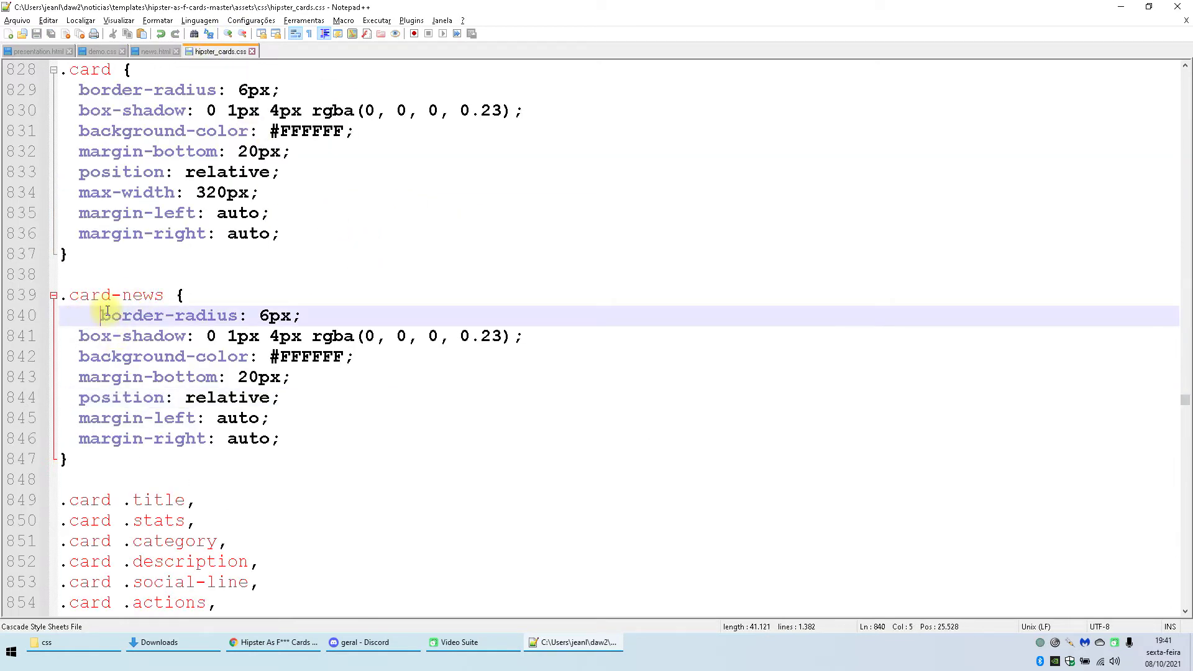
key("BackSpace")
double_click(151, 299)
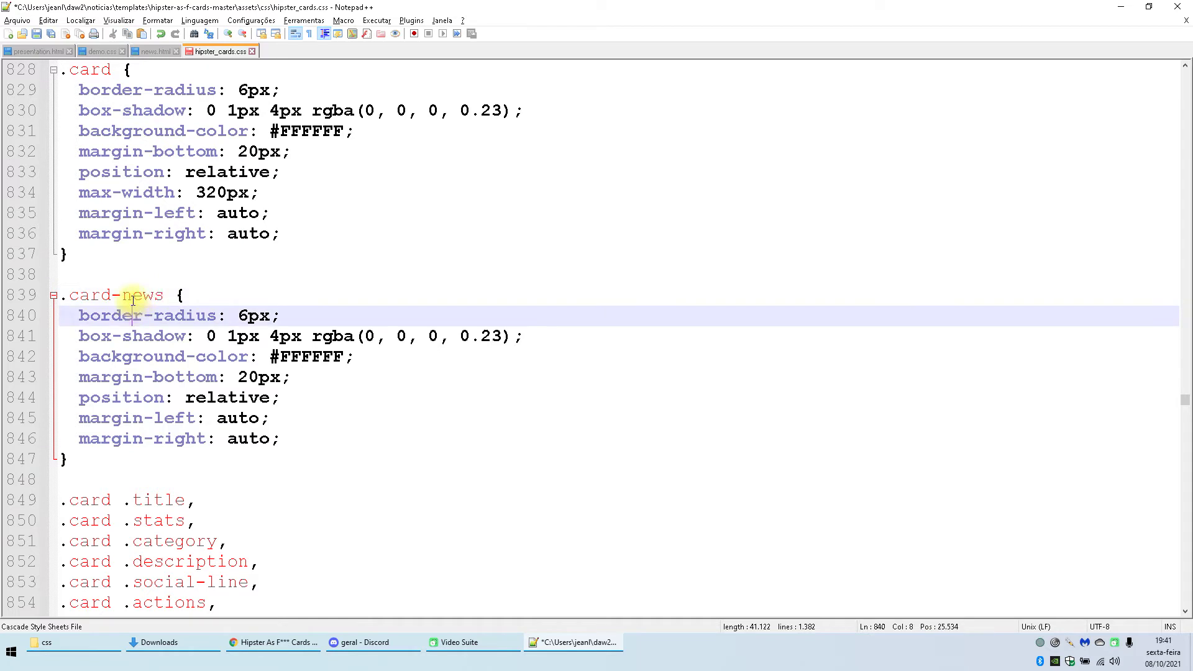
left_click(133, 264)
key("Left")
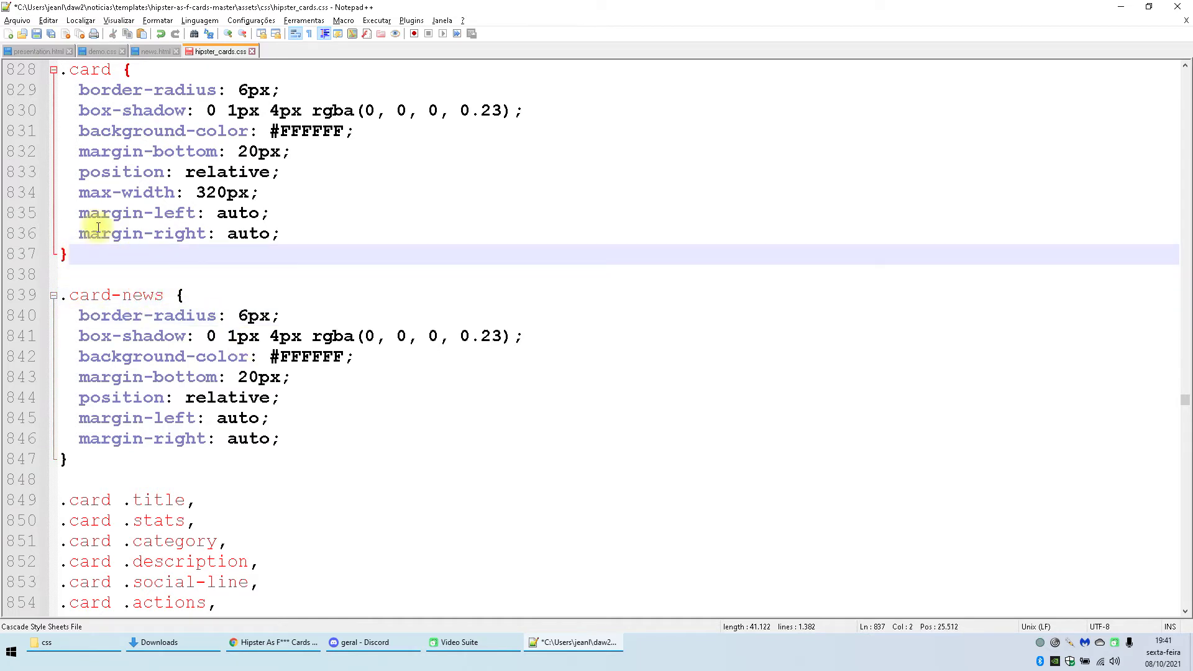
Step: Try renaming the .card-news selector in hipster_cards.css to maxwid
mouse_move(112, 296)
left_mouse_down()
mouse_move(163, 296)
mouse_move(90, 297)
left_mouse_up()
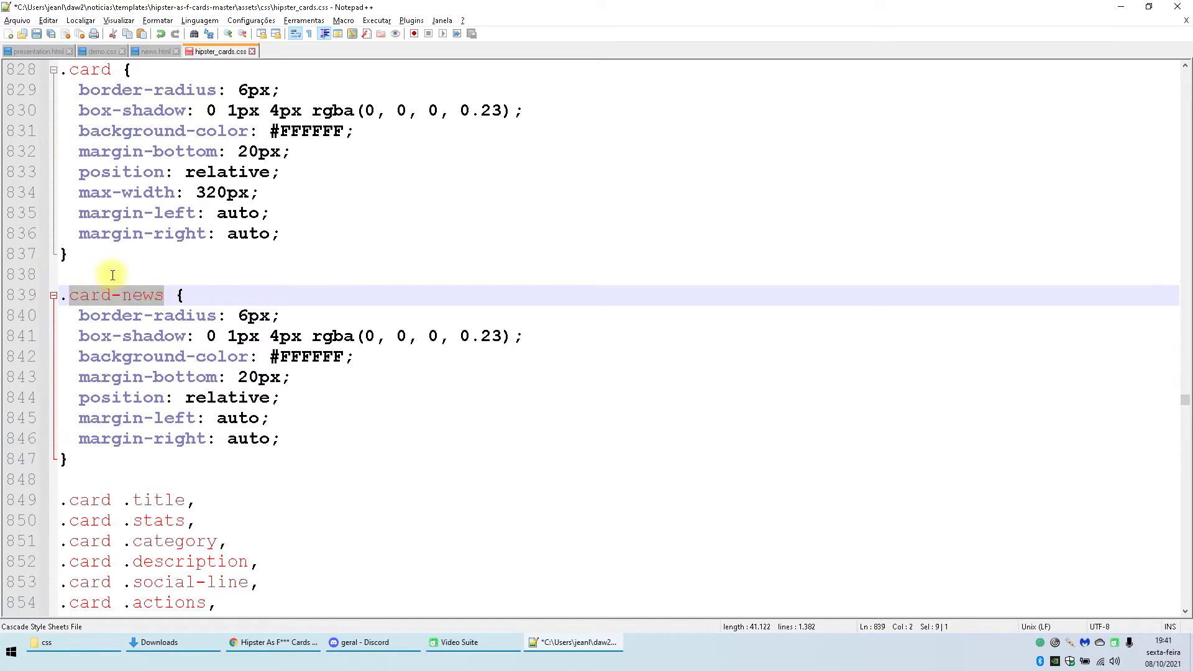
type("mw")
key("BackSpace")
type("axwid")
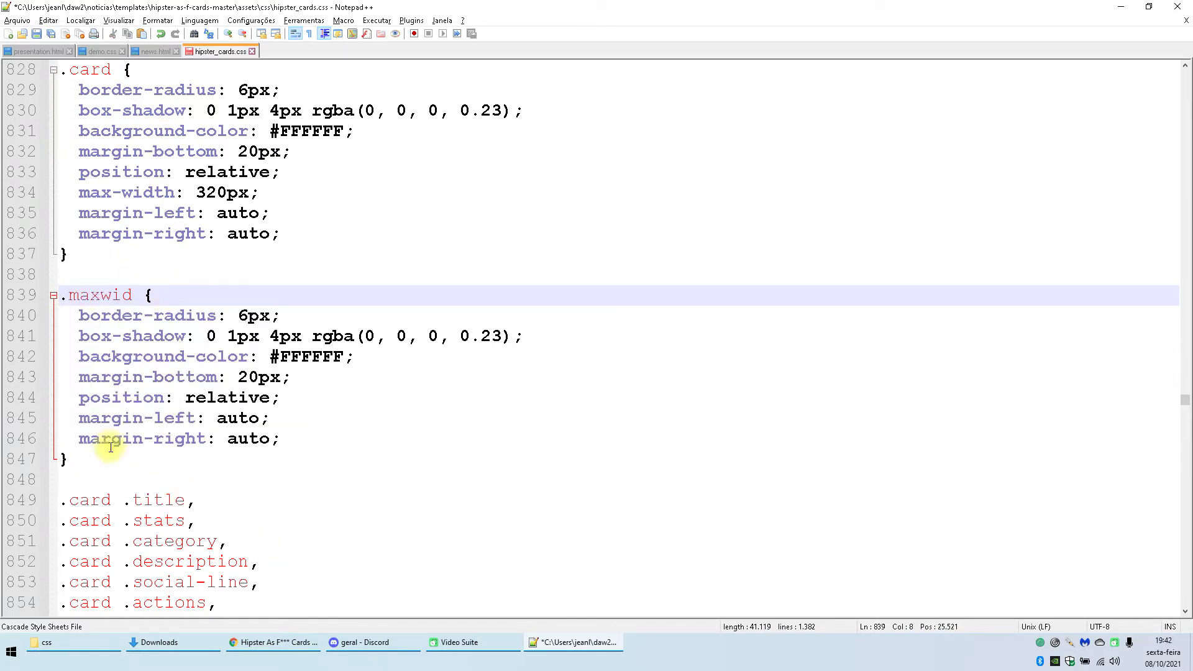
Step: Delete the duplicated rule below .card and the max-width line inside .card in hipster_cards.css, and save the file
left_click_drag(117, 459, 9, 267)
key("Delete")
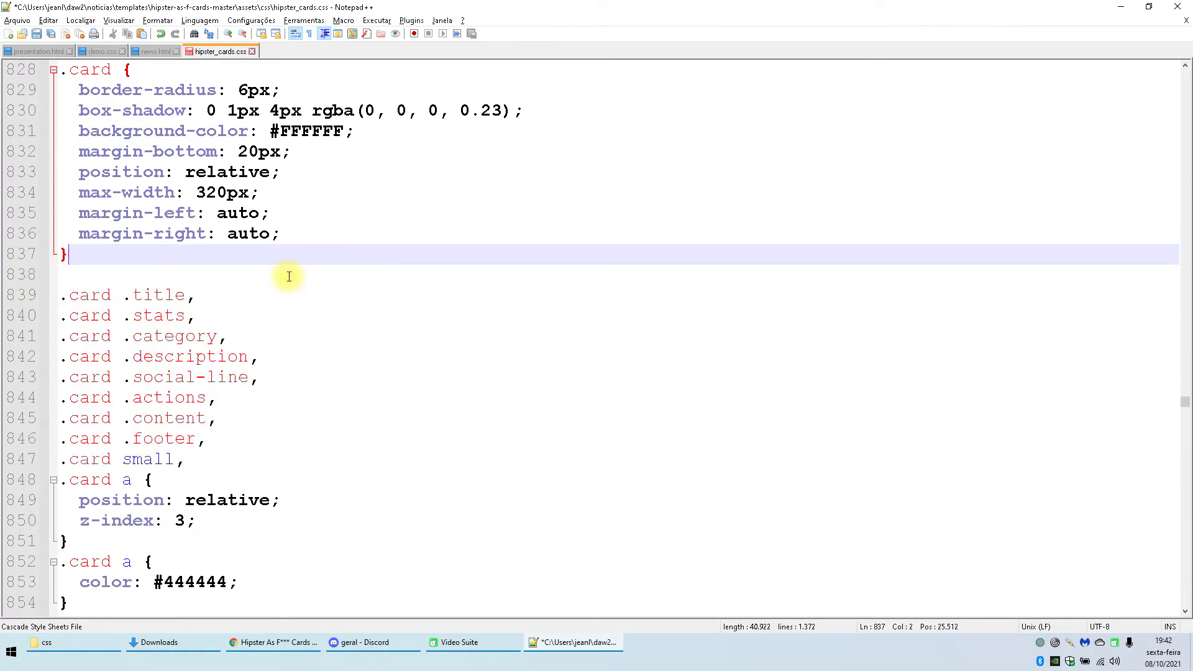
left_click_drag(333, 199, 6, 199)
key("BackSpace")
key("BackSpace")
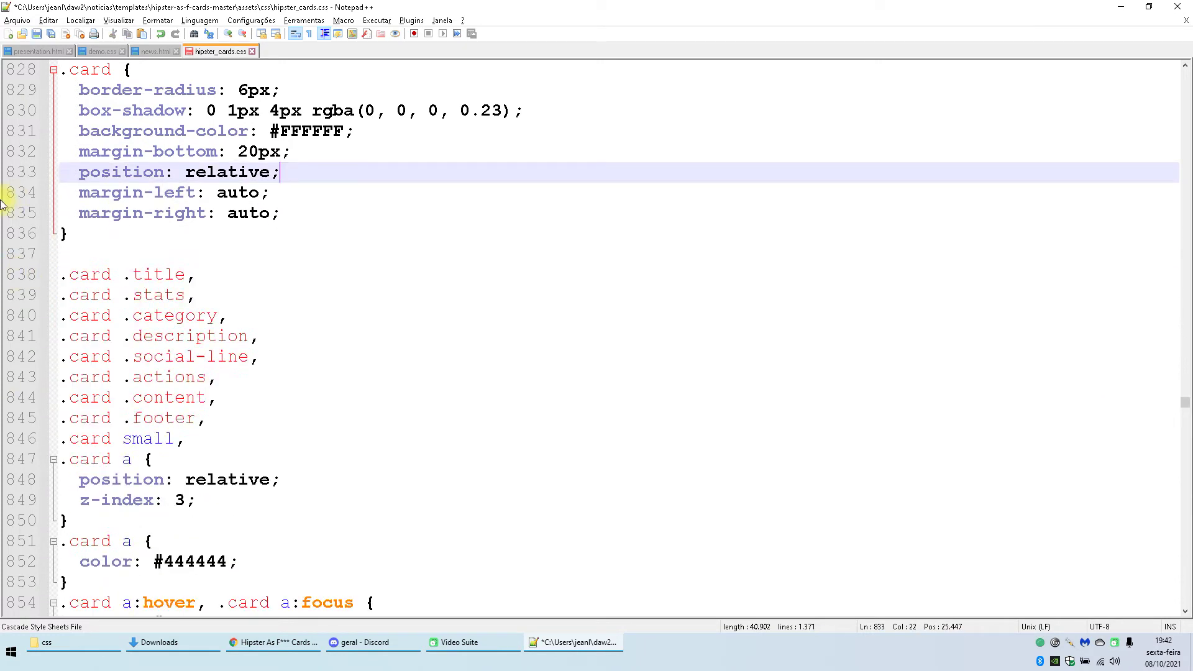
key("ctrl+s")
Step: In presentation.html, add style="max-width: 320px;" to the first div with the card class, and save the file
left_click(95, 50)
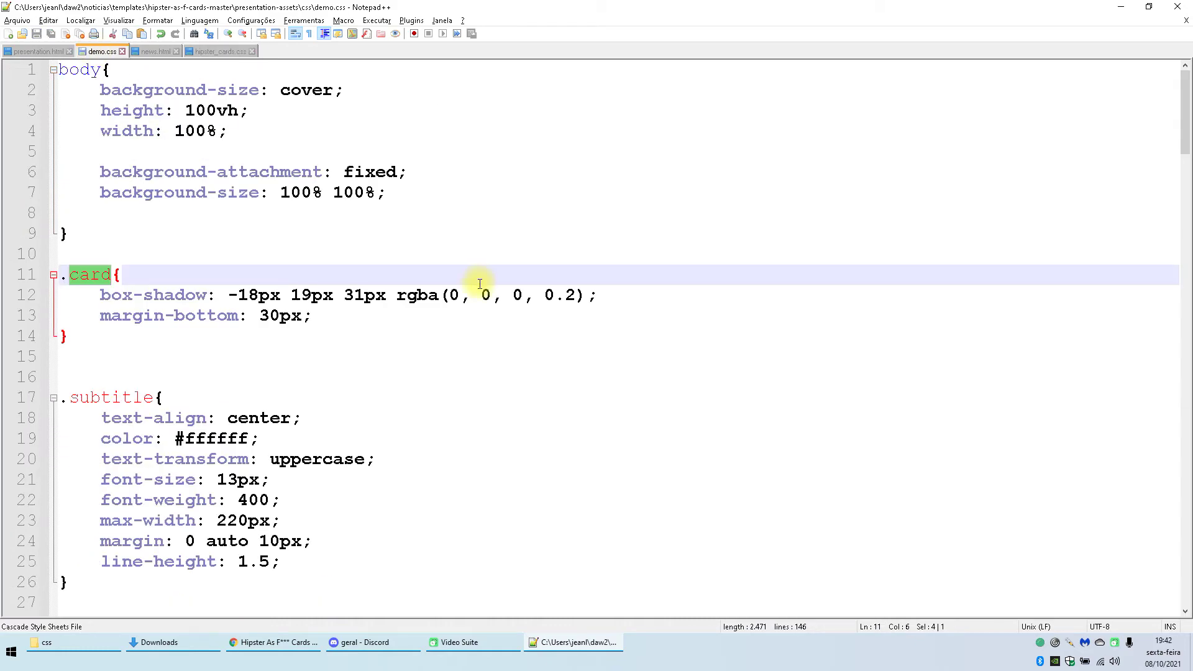
left_click(46, 51)
scroll(466, 340, "up", 20)
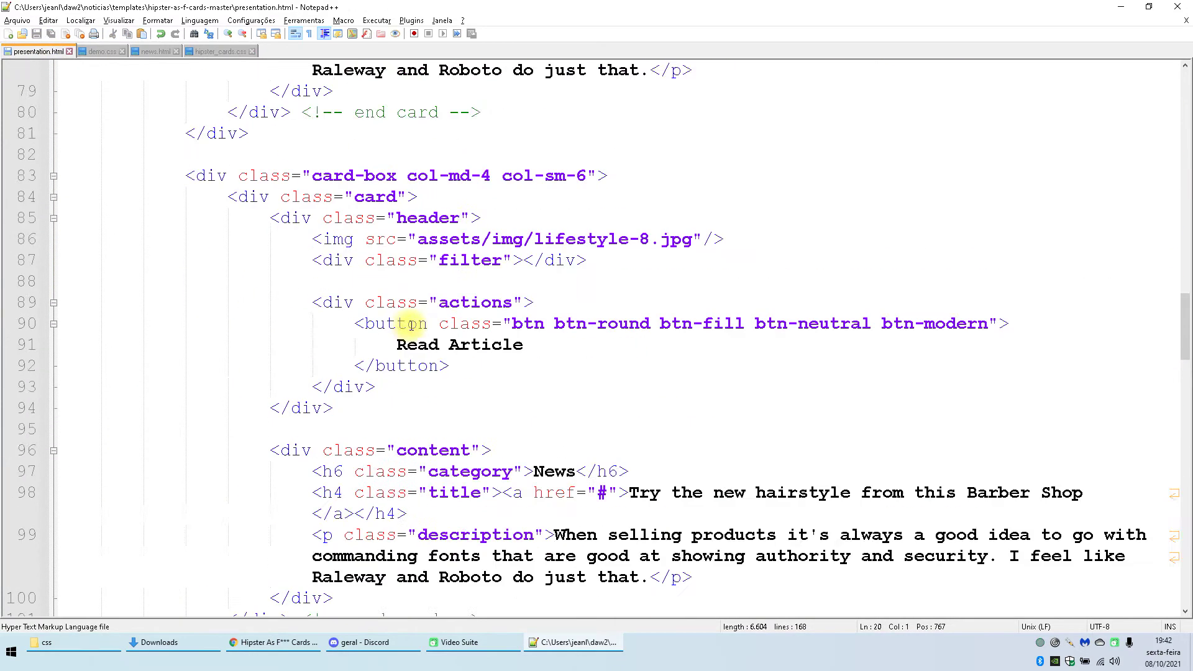
scroll(427, 330, "up", 9)
scroll(427, 310, "down", 2)
left_click(407, 302)
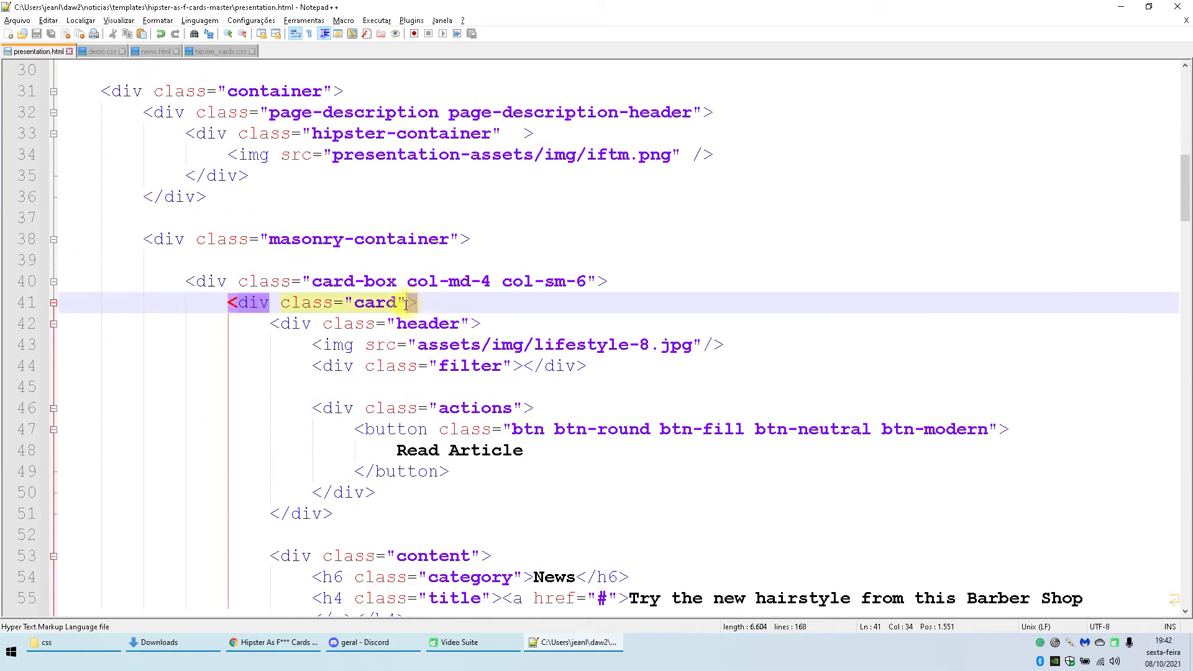
type("style=\"max-wi")
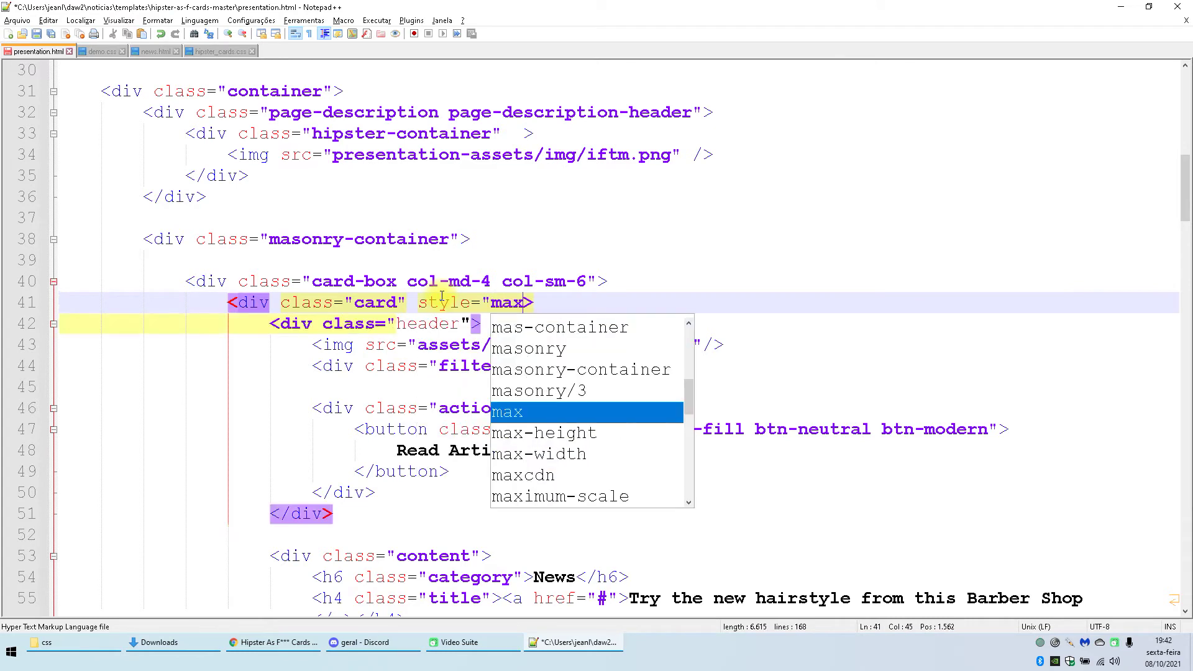
type("dt:")
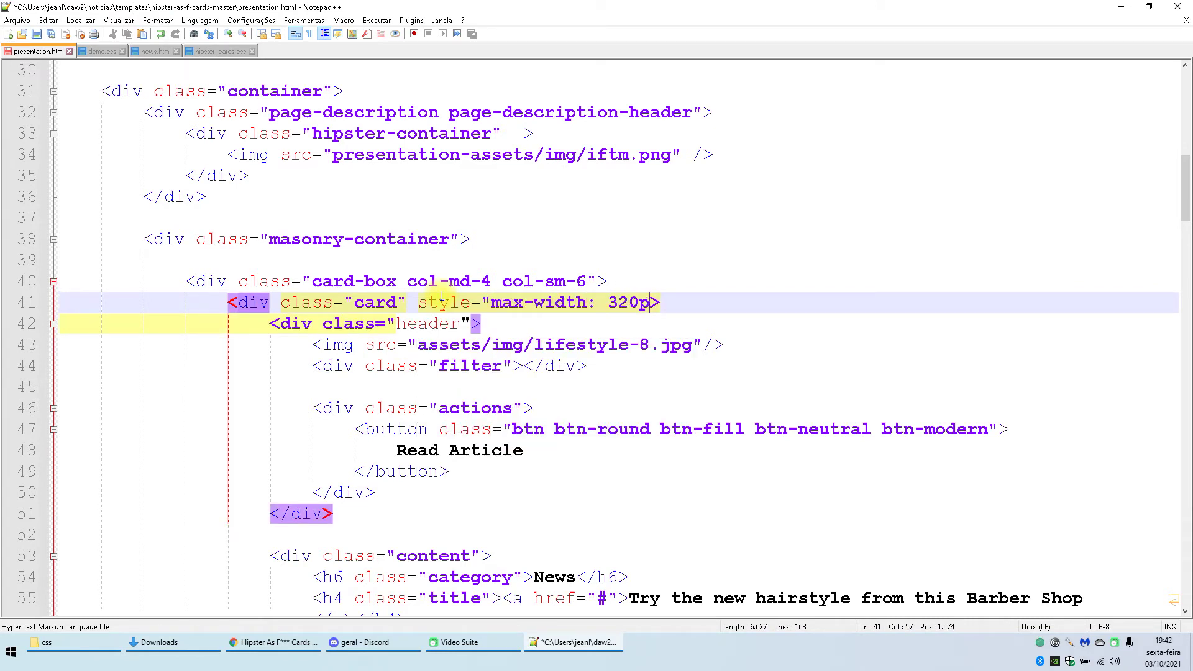
type("\"")
key("ctrl+s")
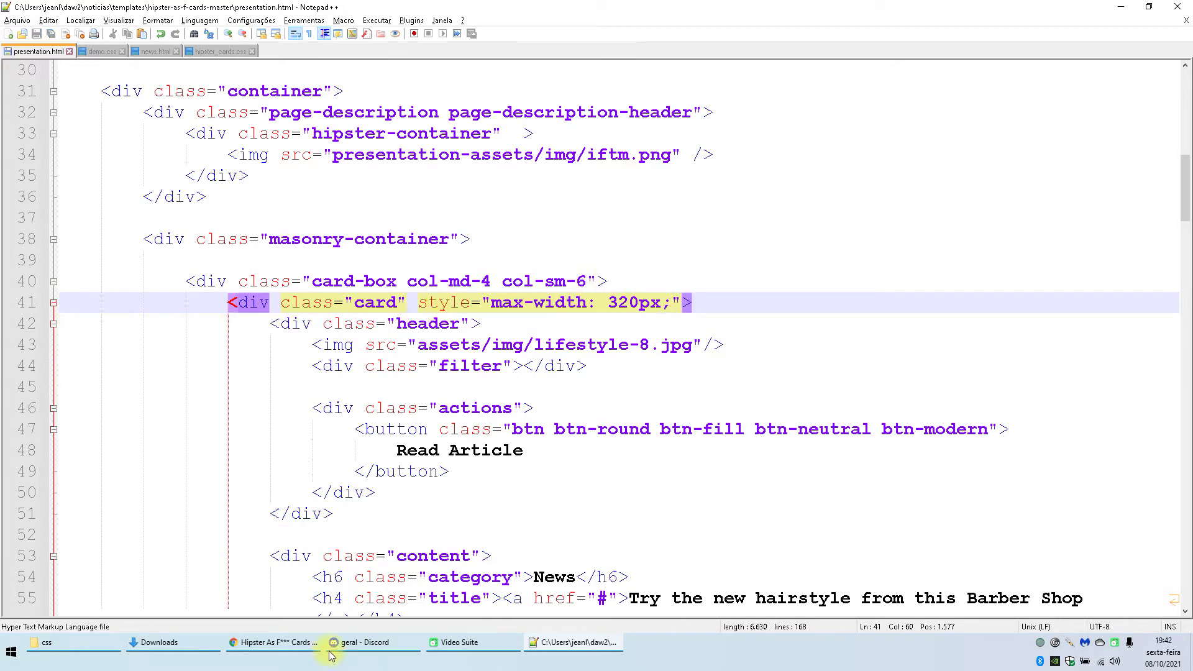
Step: Switch to Chrome and reload news.html to check the article card's width
left_click(302, 642)
left_click(52, 33)
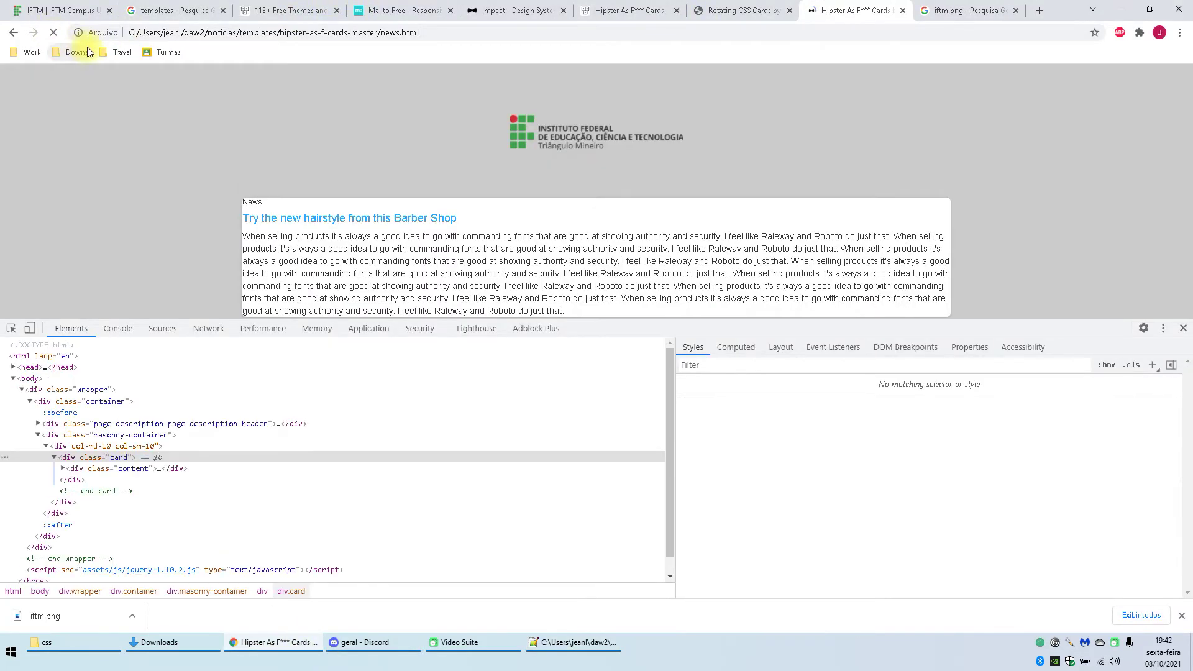
scroll(489, 207, "down", 1)
left_click(764, 6)
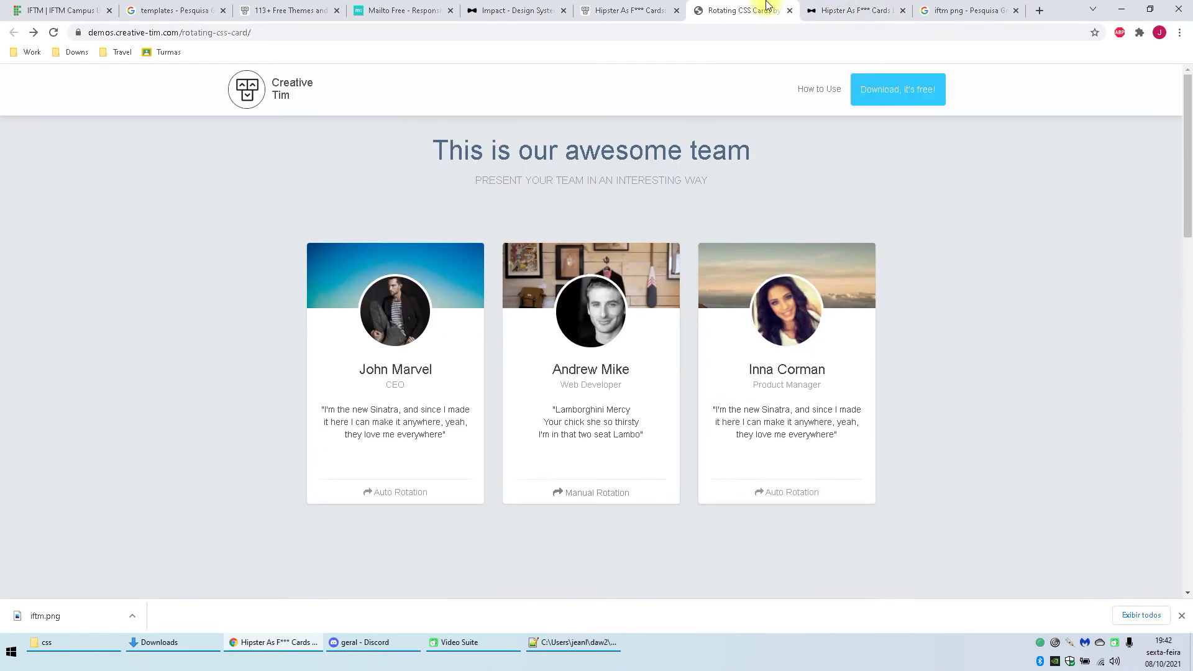
left_click(845, 5)
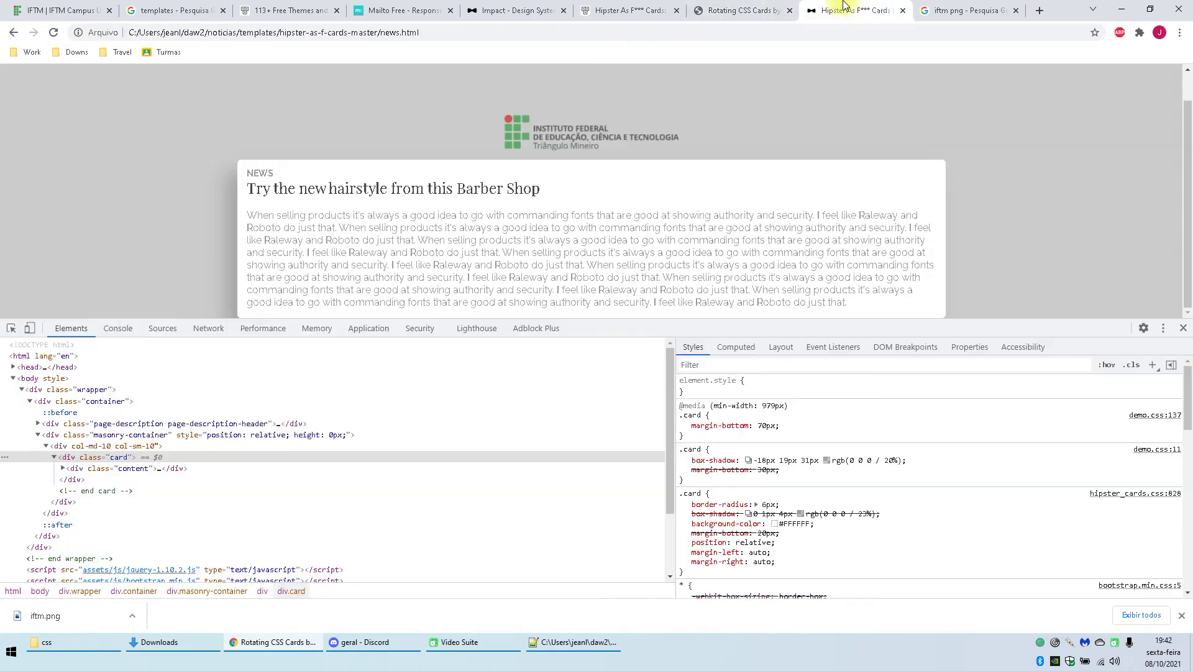
Step: Open presentation.html in a separate browser tab and check how its news cards are laid out
middle_click(13, 34)
left_click(870, 10)
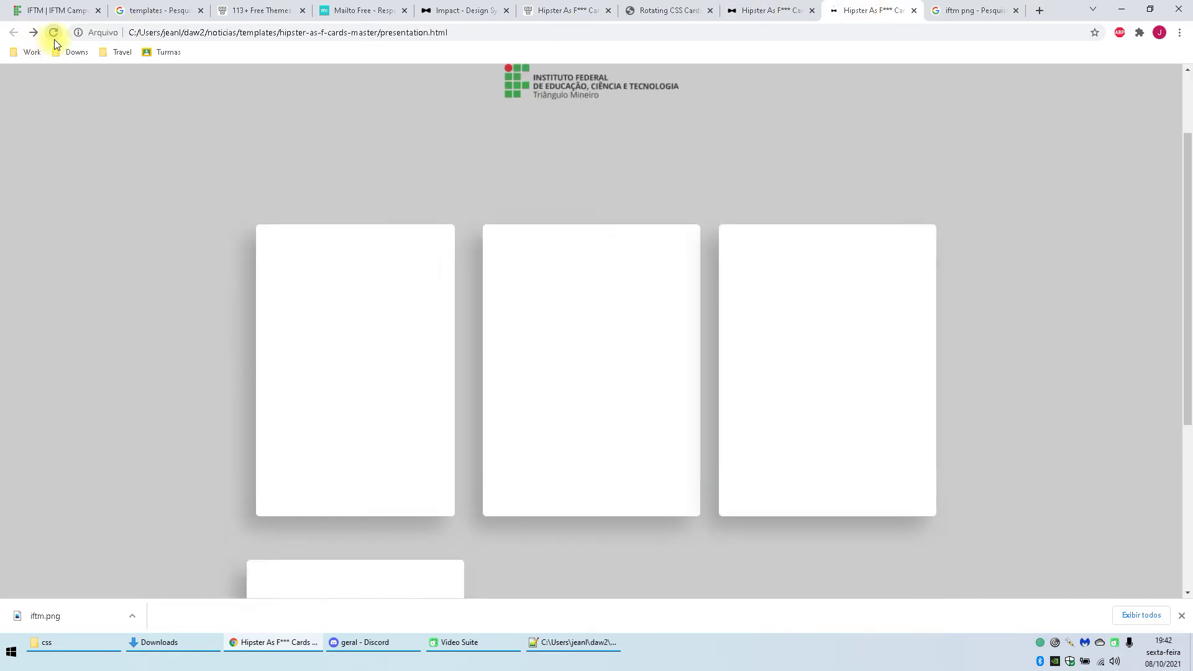
scroll(581, 235, "down", 6)
scroll(766, 349, "up", 6)
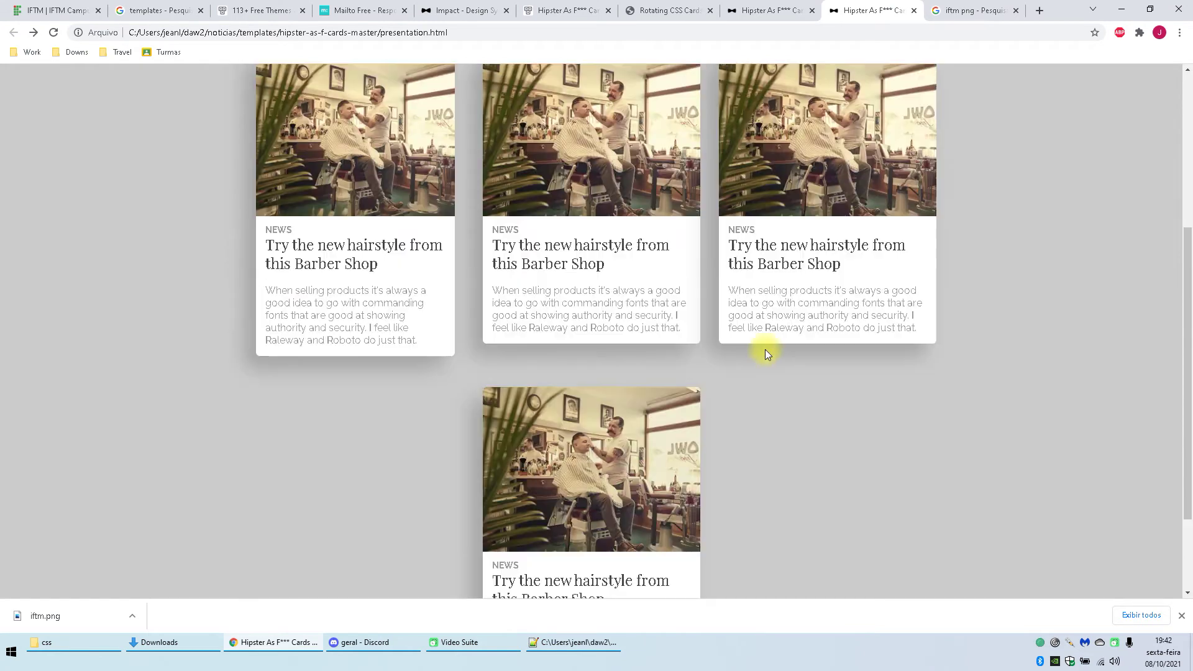
Step: Return to news.html, close the developer tools and check the article card on the full page
left_click(776, 8)
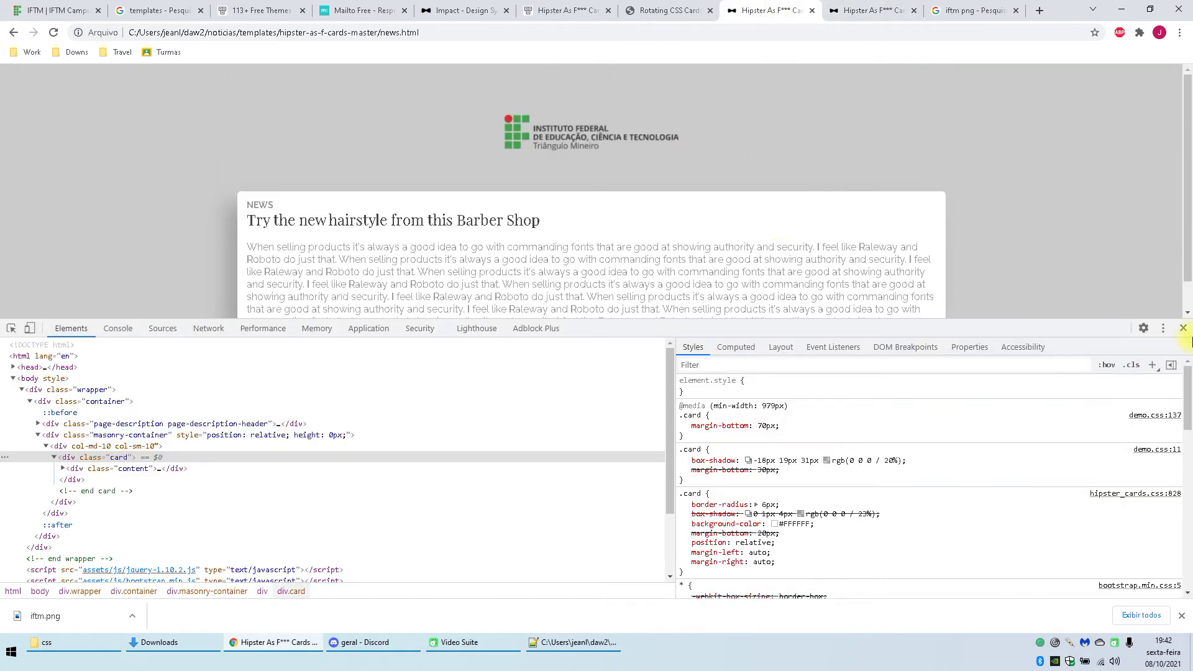
left_click(1183, 328)
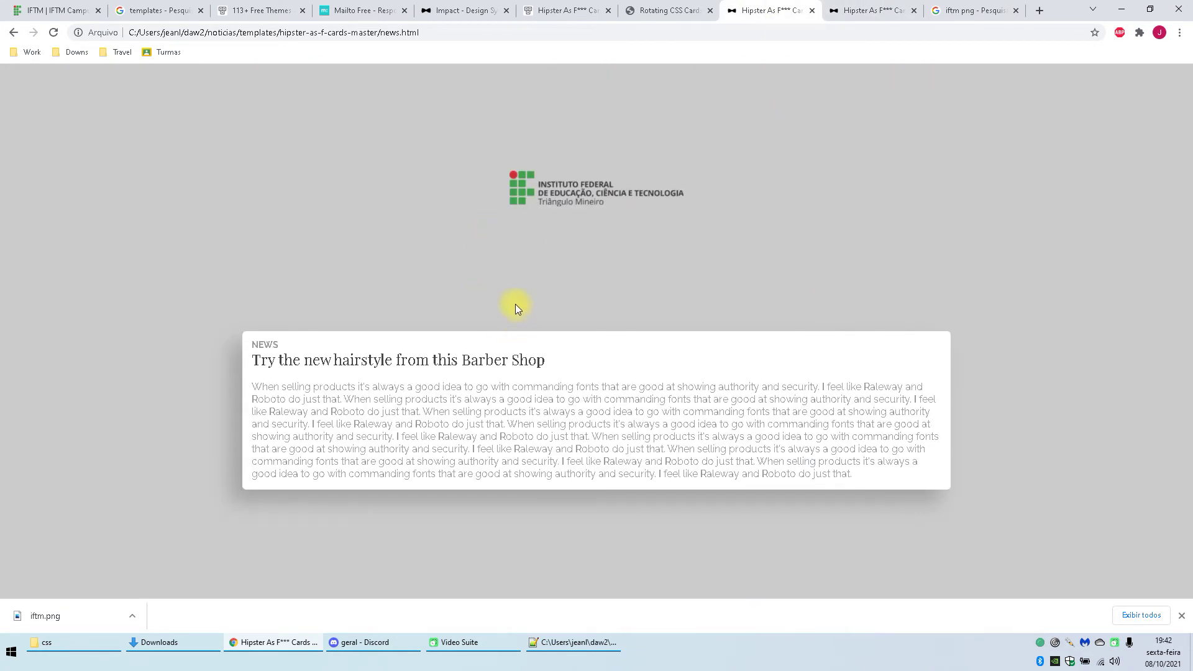
left_click(634, 8)
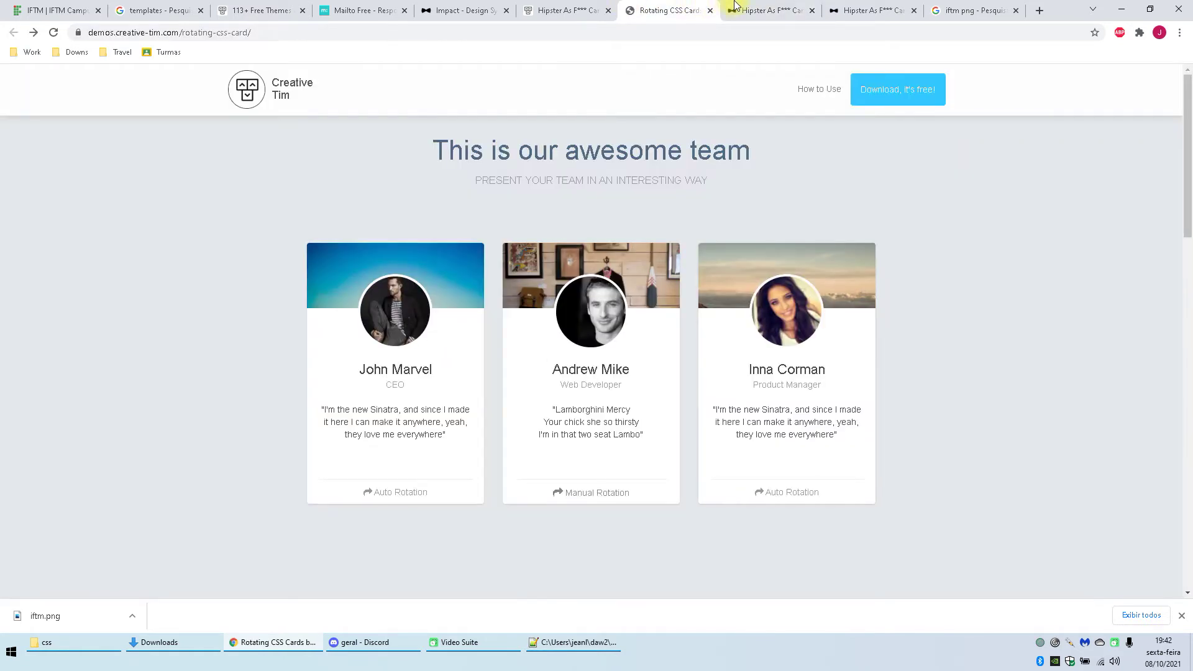
left_click(733, 9)
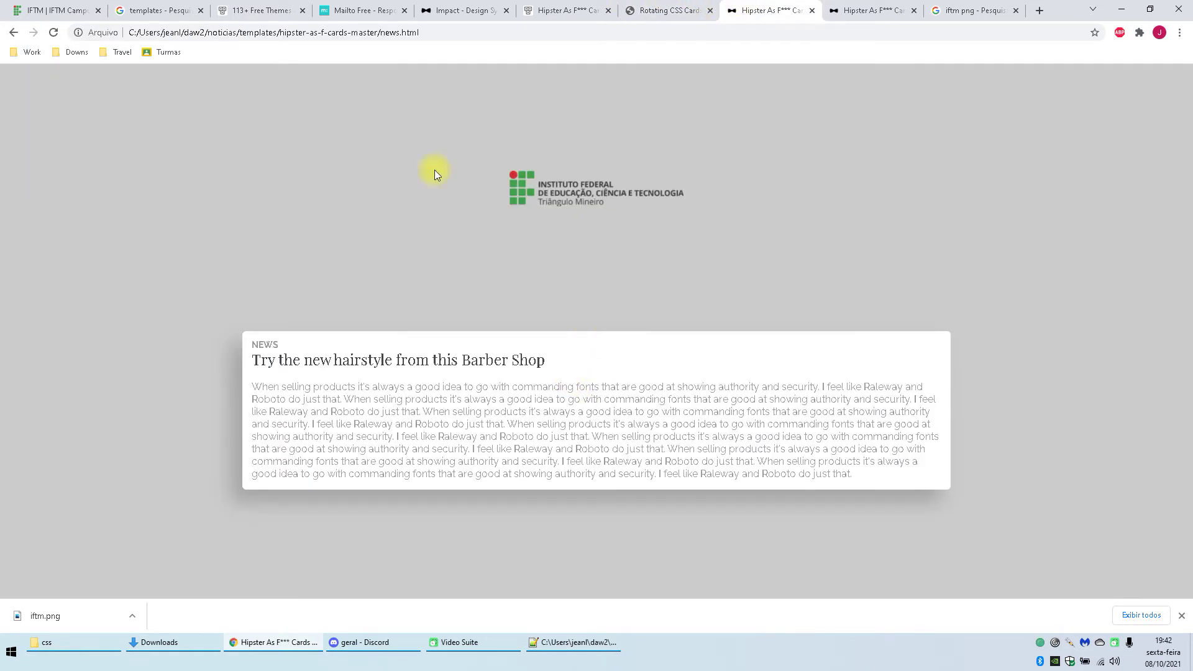
left_click(686, 9)
left_click(760, 6)
Step: Close the local preview, image search and template demo tabs up to the Creative Tim free templates list
middle_click(698, 7)
middle_click(694, 6)
middle_click(694, 6)
middle_click(696, 7)
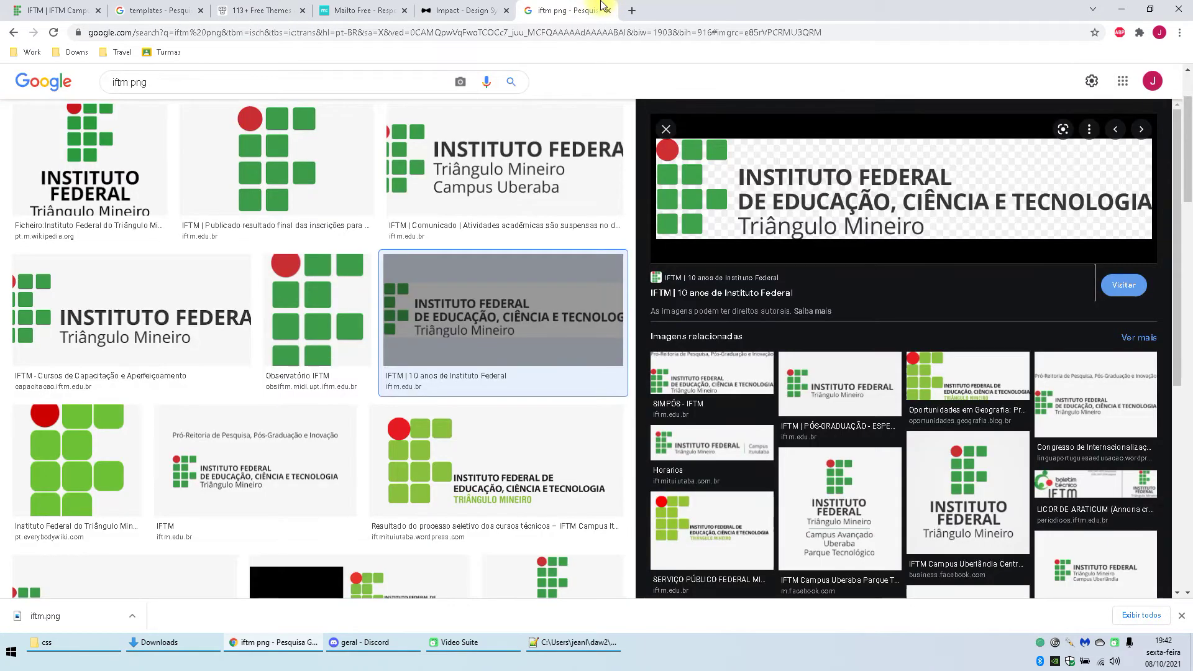
middle_click(700, 7)
scroll(606, 216, "up", 4)
scroll(606, 216, "up", 10)
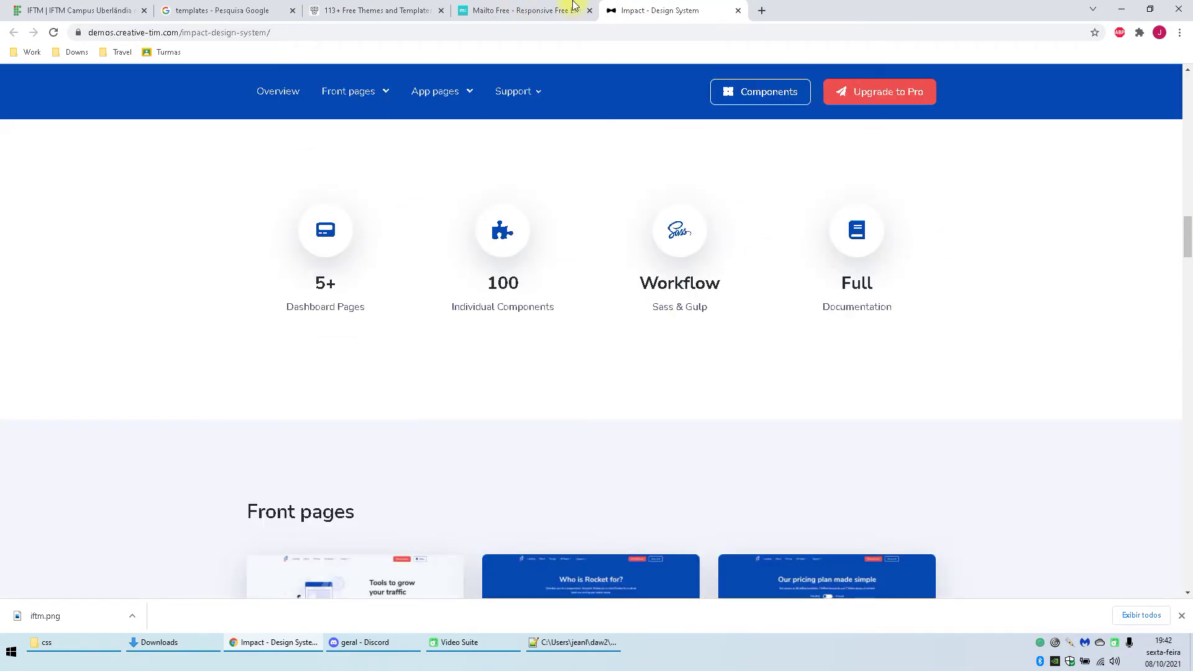
middle_click(643, 6)
middle_click(520, 8)
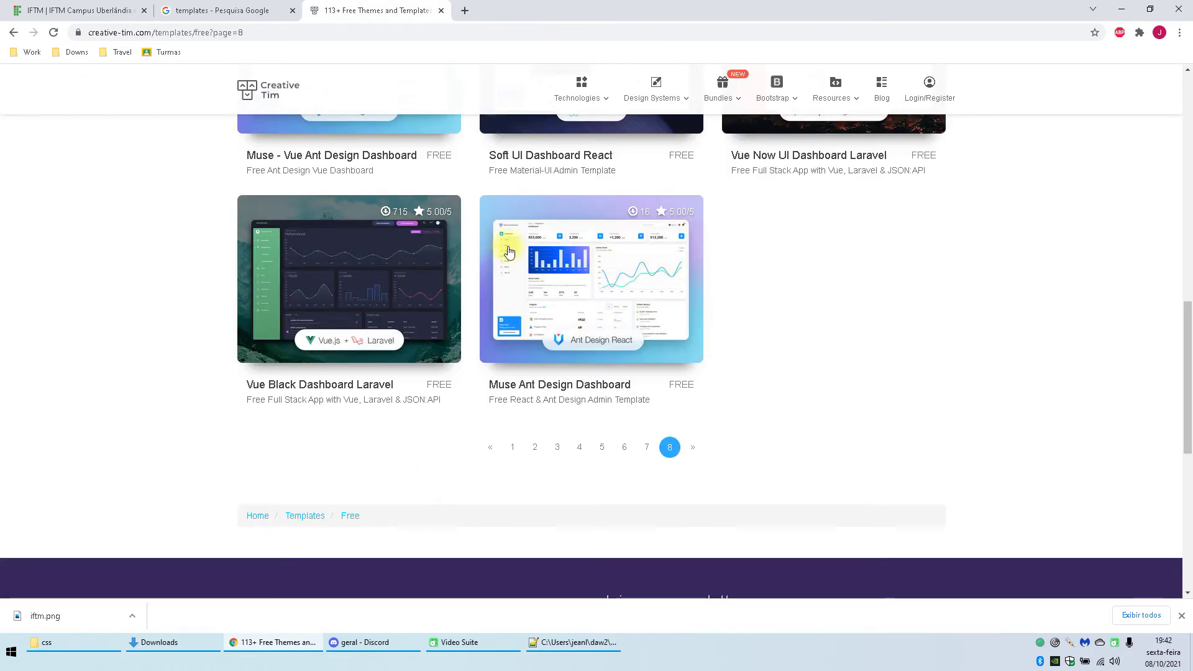
scroll(769, 524, "up", 8)
scroll(847, 458, "down", 6)
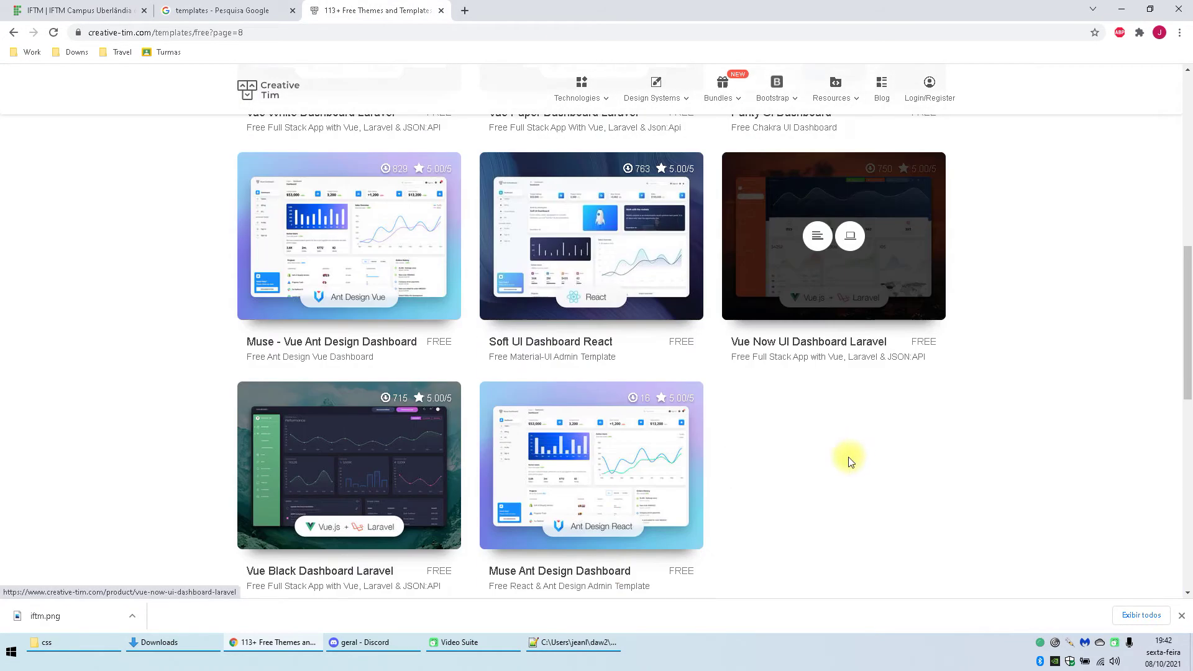
left_click(588, 644)
left_click(688, 287)
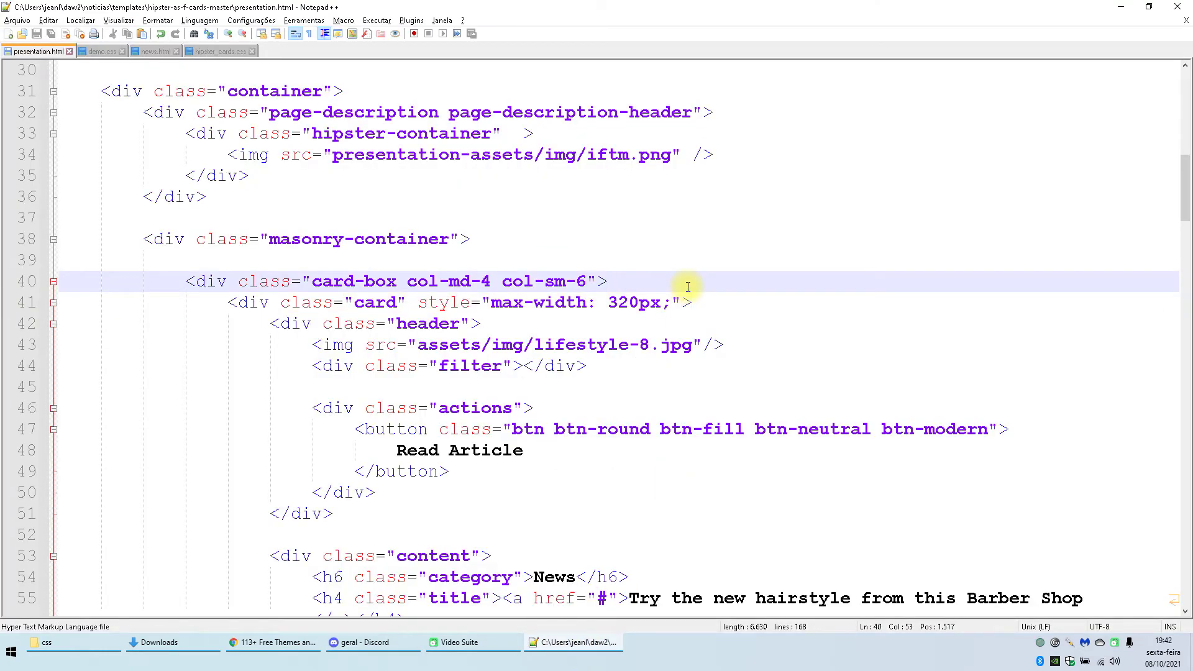
left_click(567, 643)
Step: Look through the free templates on page 1 of the Creative Tim listing
scroll(624, 124, "down", 3)
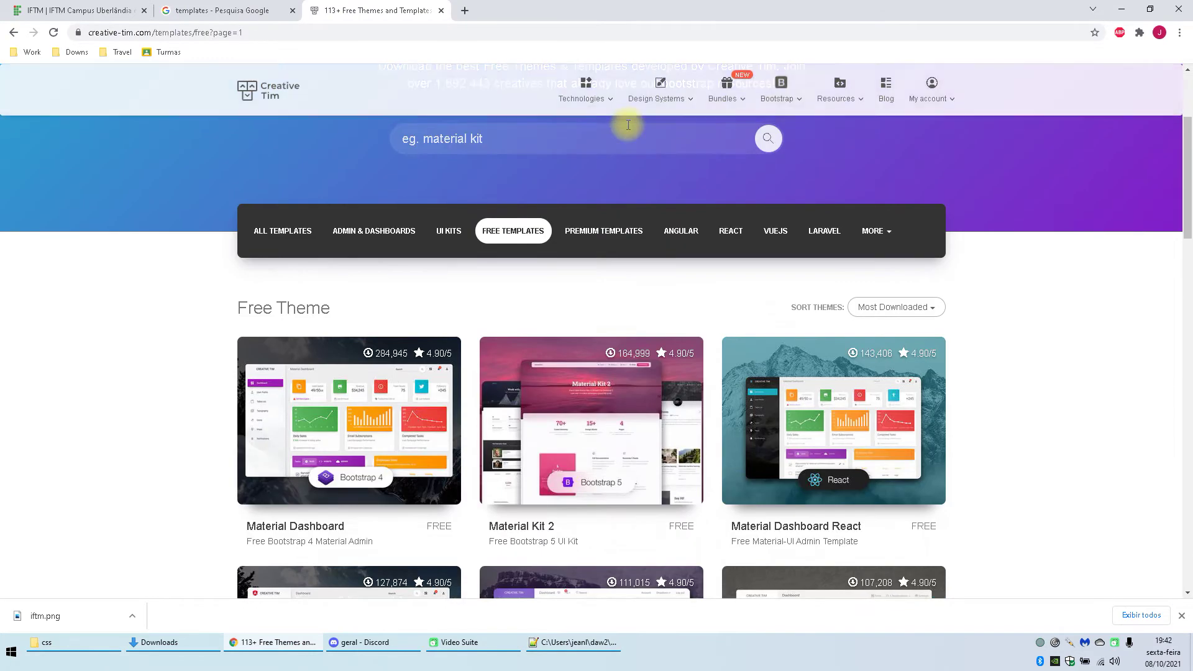
scroll(628, 125, "down", 3)
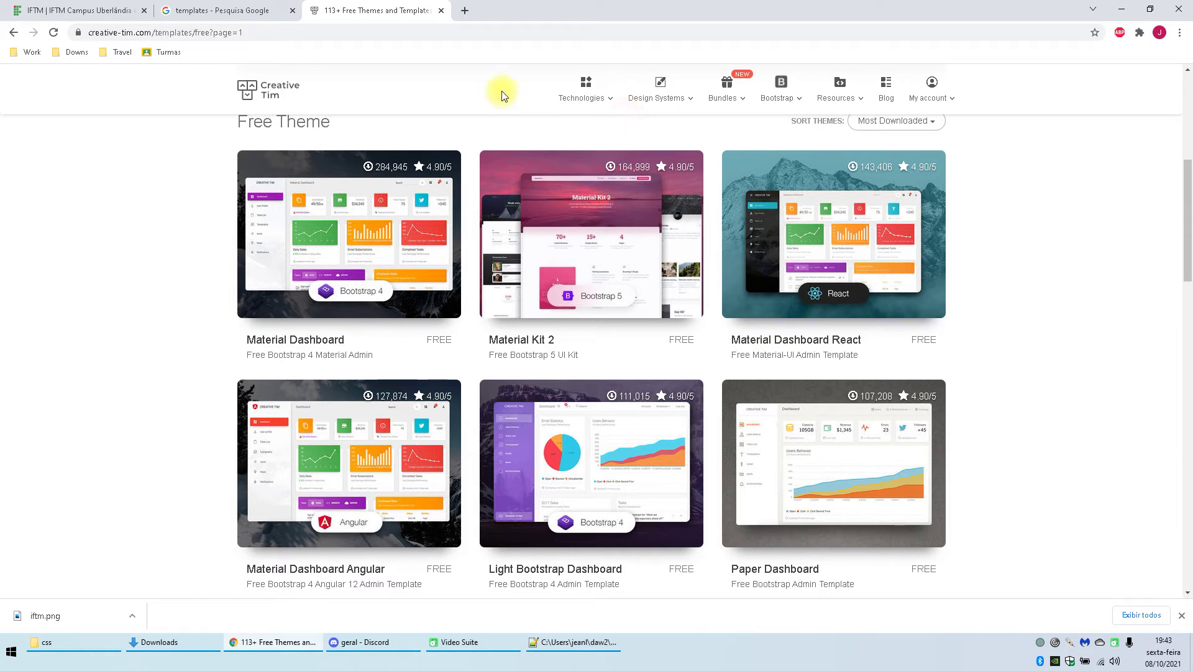
scroll(746, 211, "down", 2)
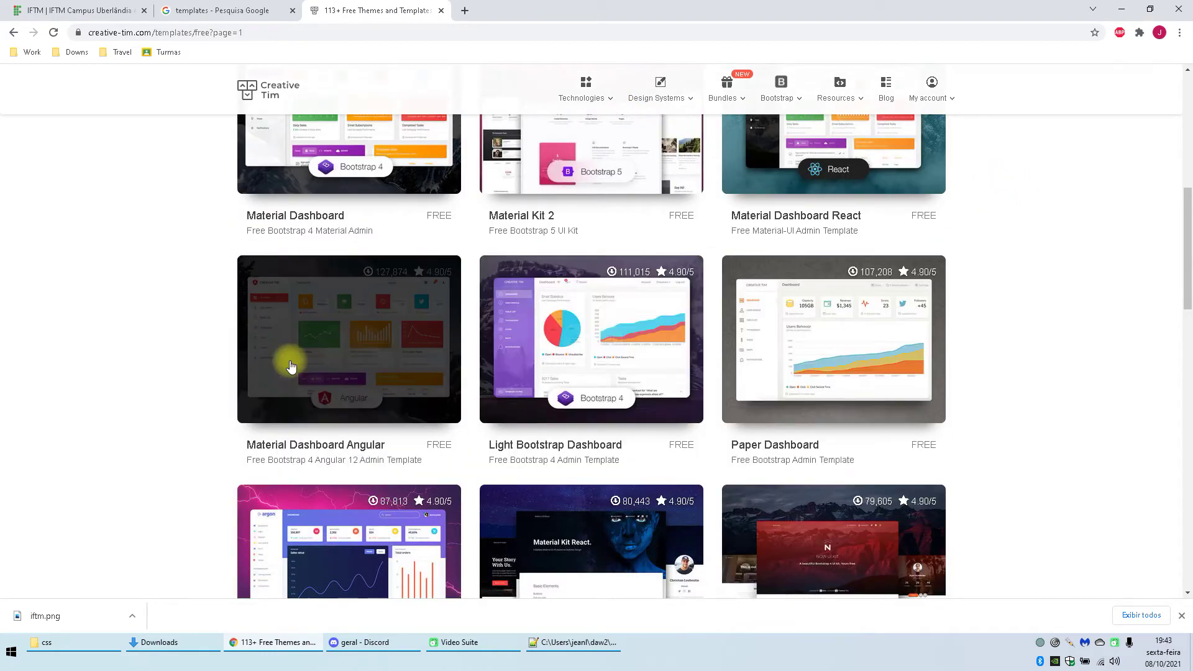
scroll(186, 310, "down", 4)
scroll(497, 311, "up", 1)
scroll(914, 354, "down", 1)
scroll(893, 363, "down", 5)
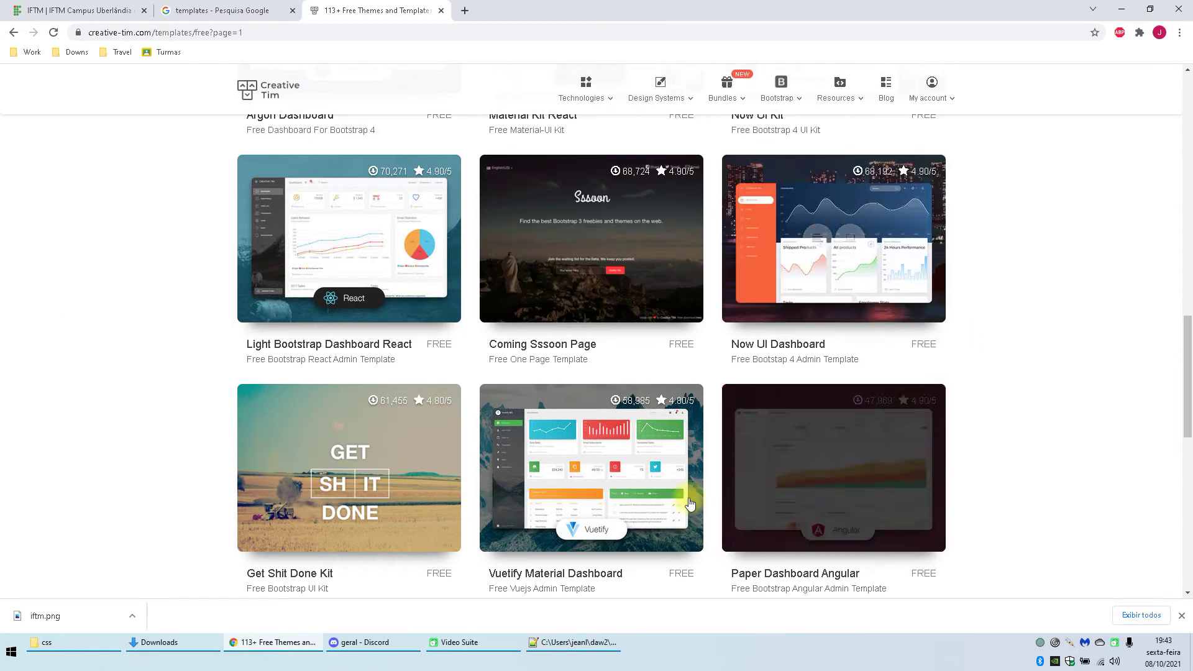
scroll(833, 460, "down", 2)
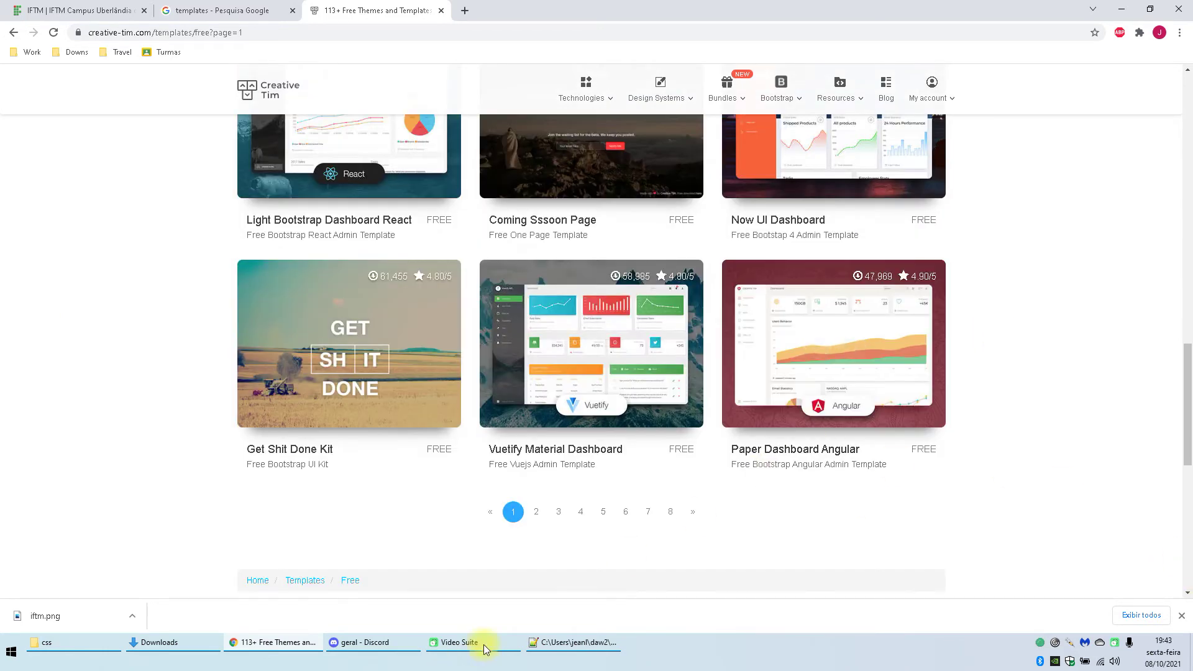
left_click(573, 643)
left_click(573, 642)
scroll(545, 395, "down", 3)
Step: Open page 2 of the free templates listing and look through its templates
left_click(536, 326)
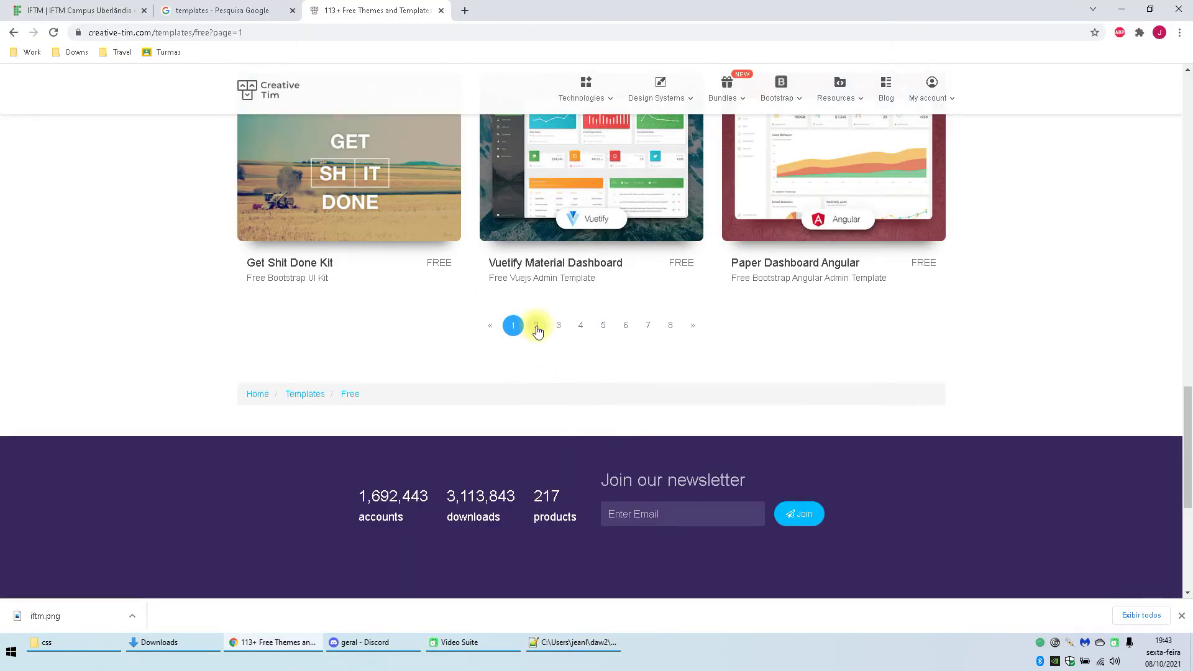
scroll(553, 348, "up", 4)
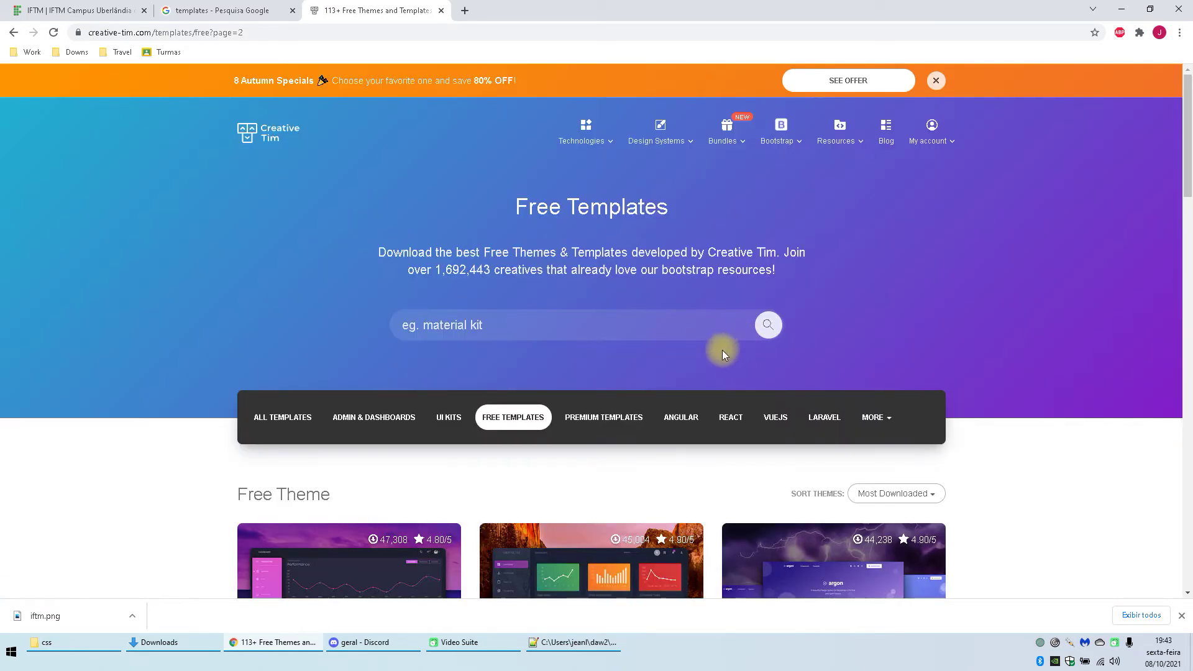
scroll(722, 349, "down", 9)
scroll(1052, 425, "down", 6)
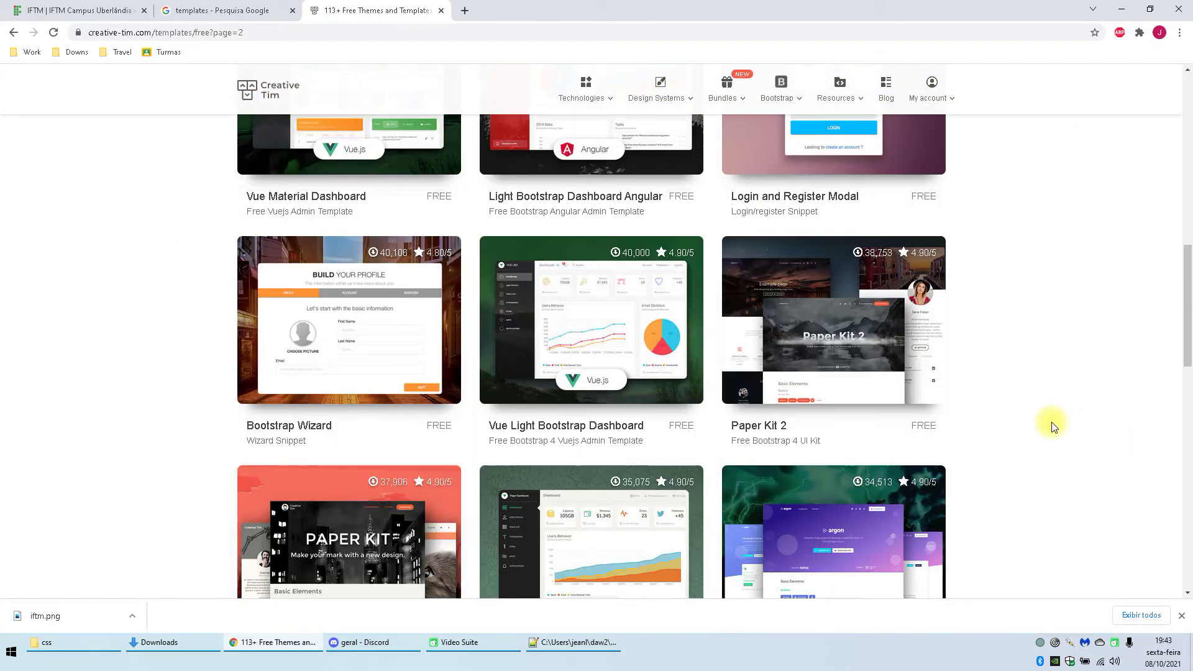
mouse_move(622, 386)
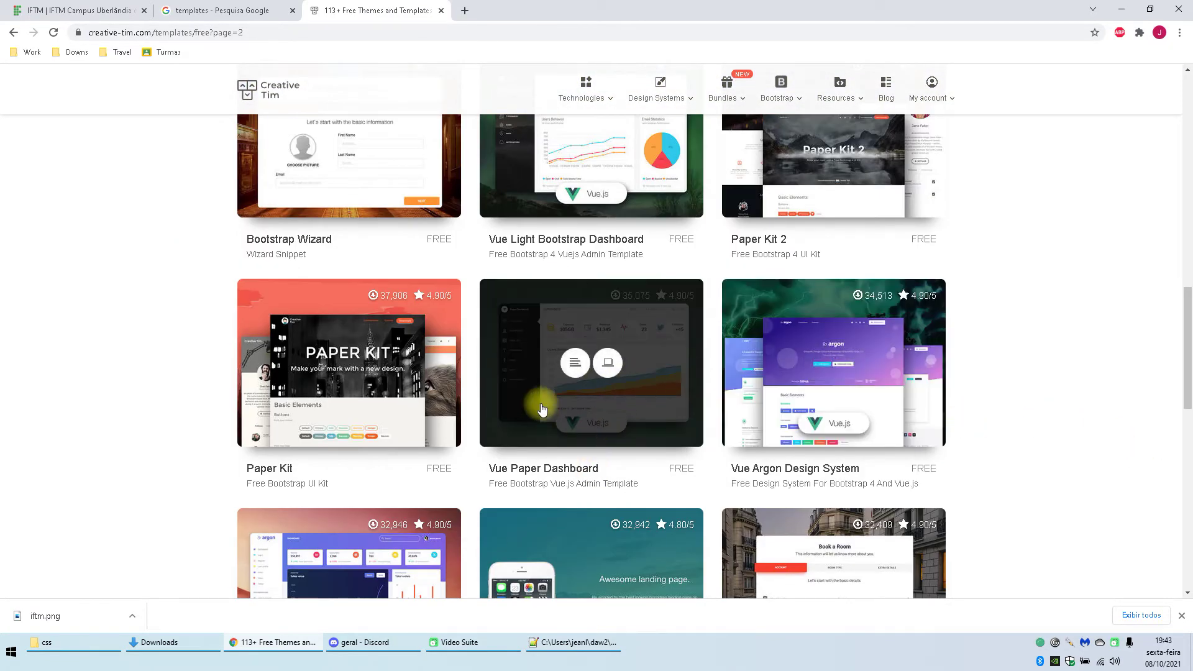
scroll(797, 501, "down", 5)
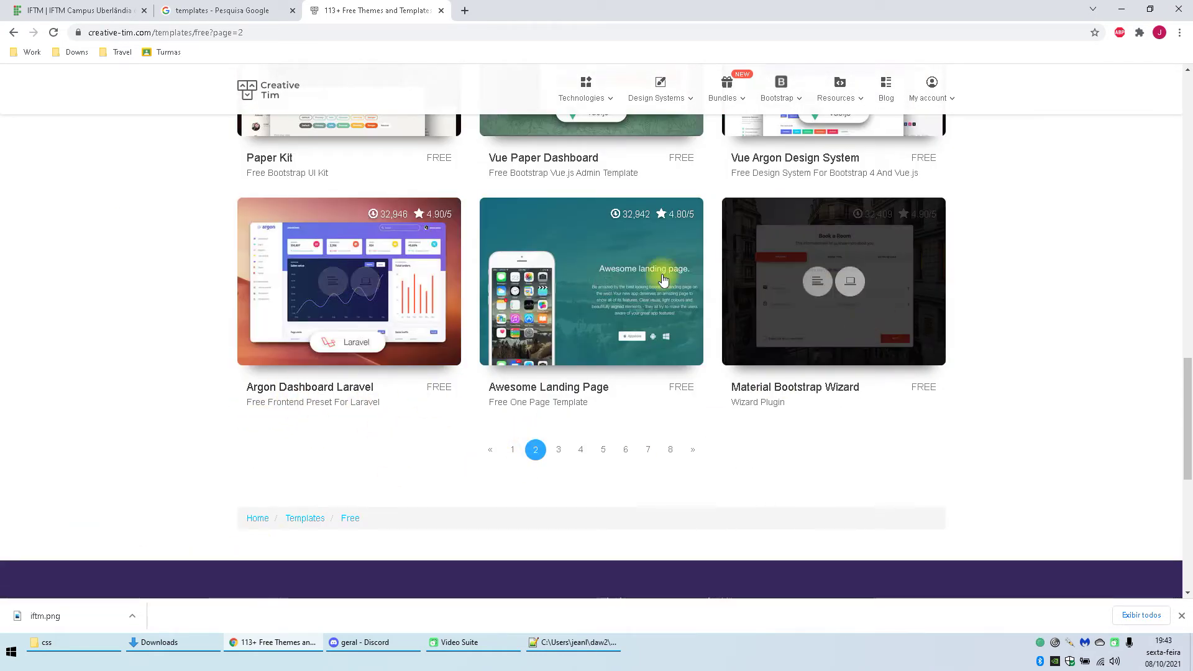
scroll(825, 400, "up", 1)
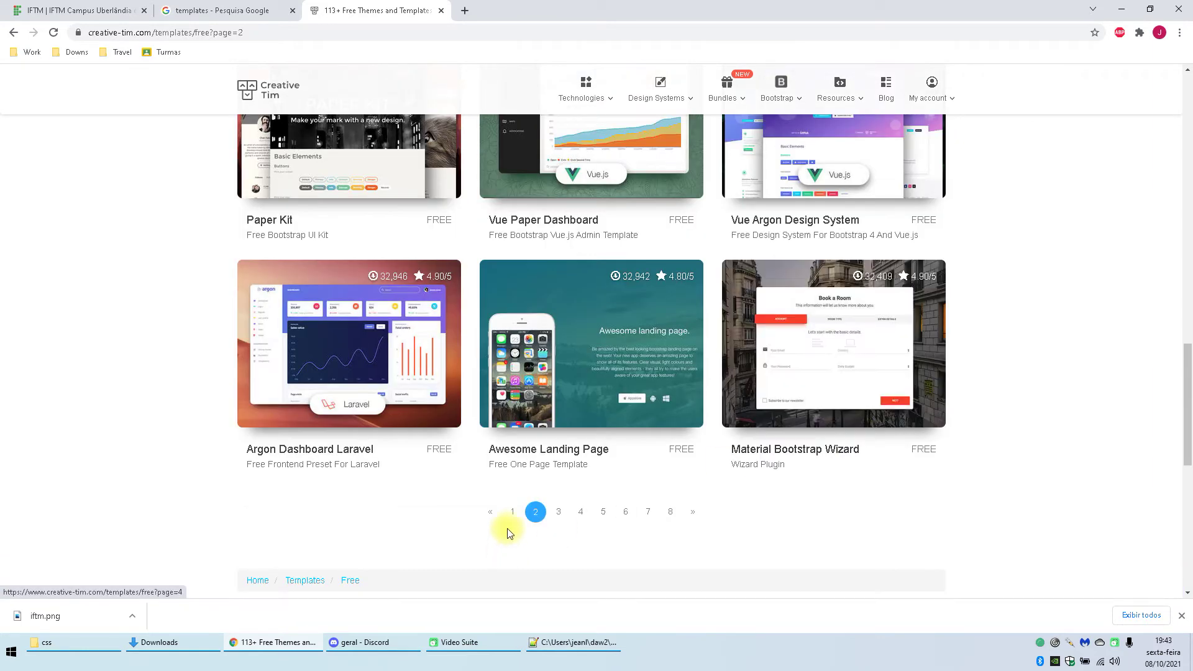
Step: Return to page 1 of the free templates listing and look through its dashboard and UI kit templates
left_click(521, 513)
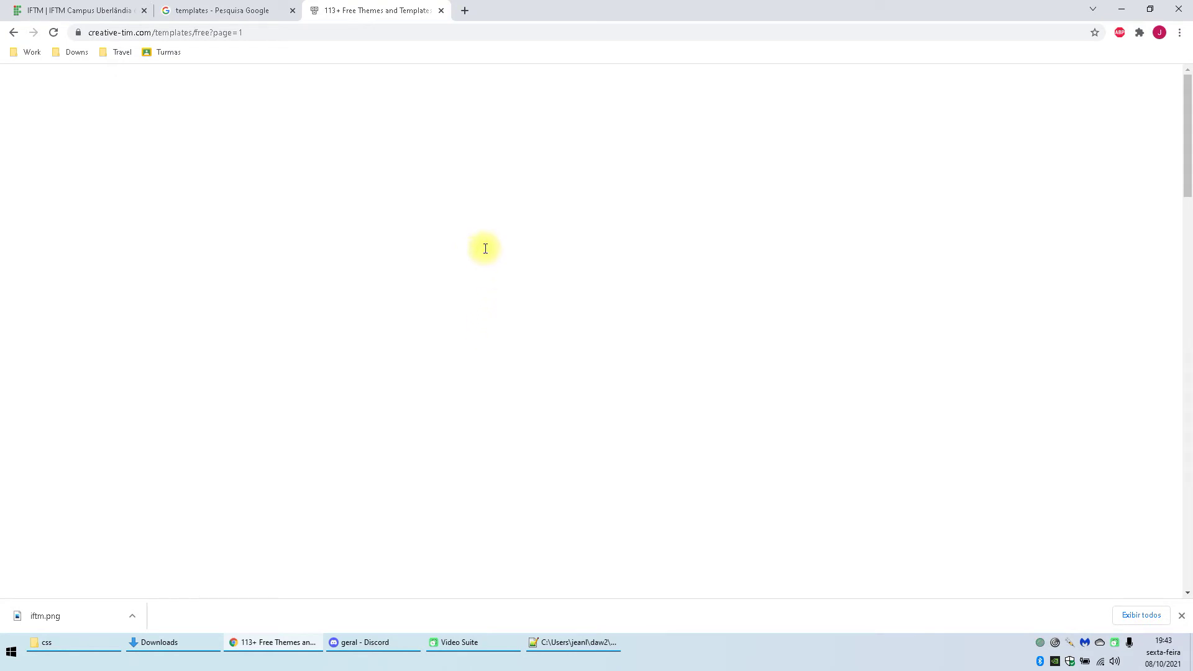
scroll(551, 346, "down", 4)
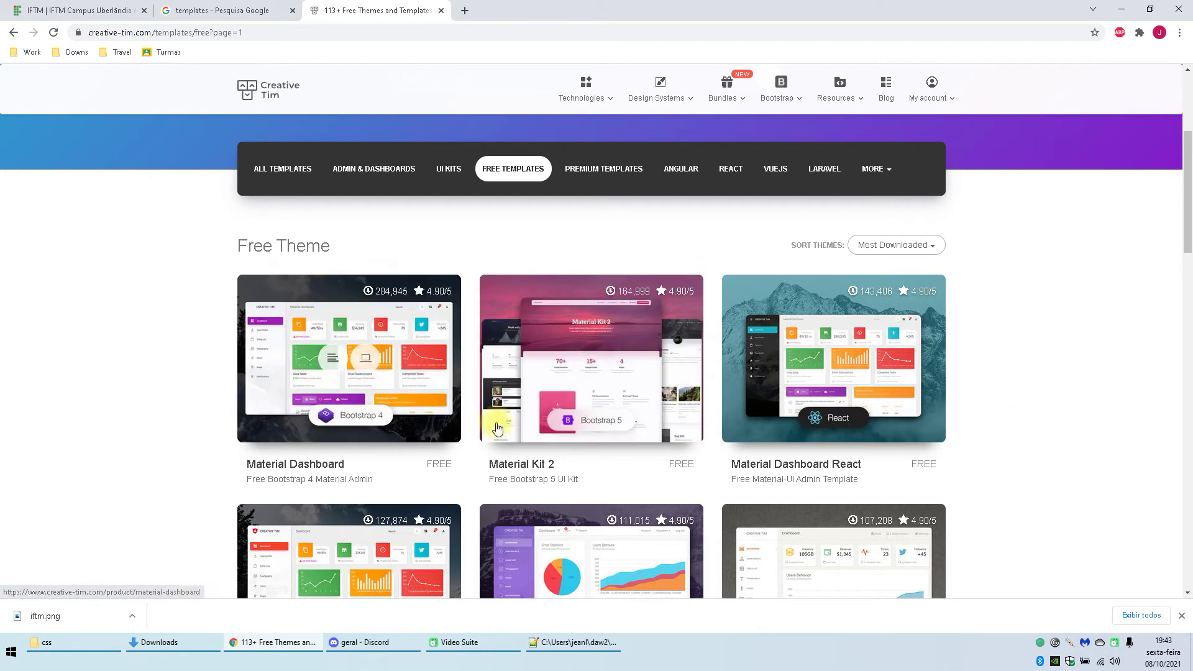
scroll(496, 435, "down", 1)
scroll(573, 399, "down", 2)
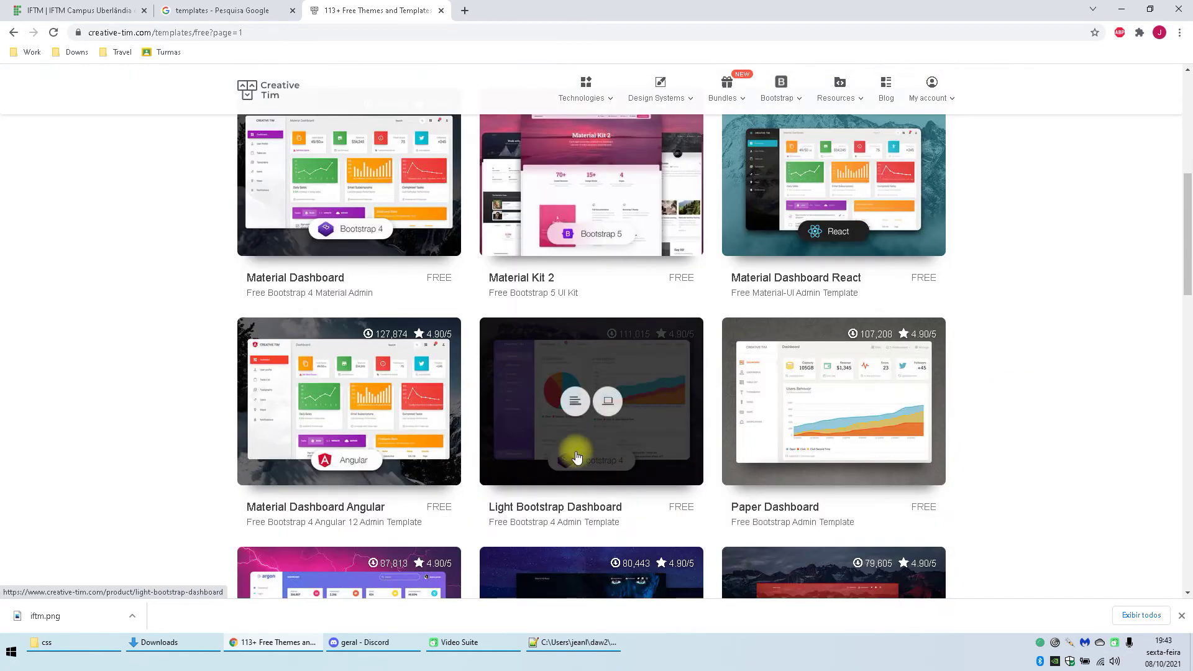
scroll(897, 365, "down", 2)
scroll(1112, 405, "down", 3)
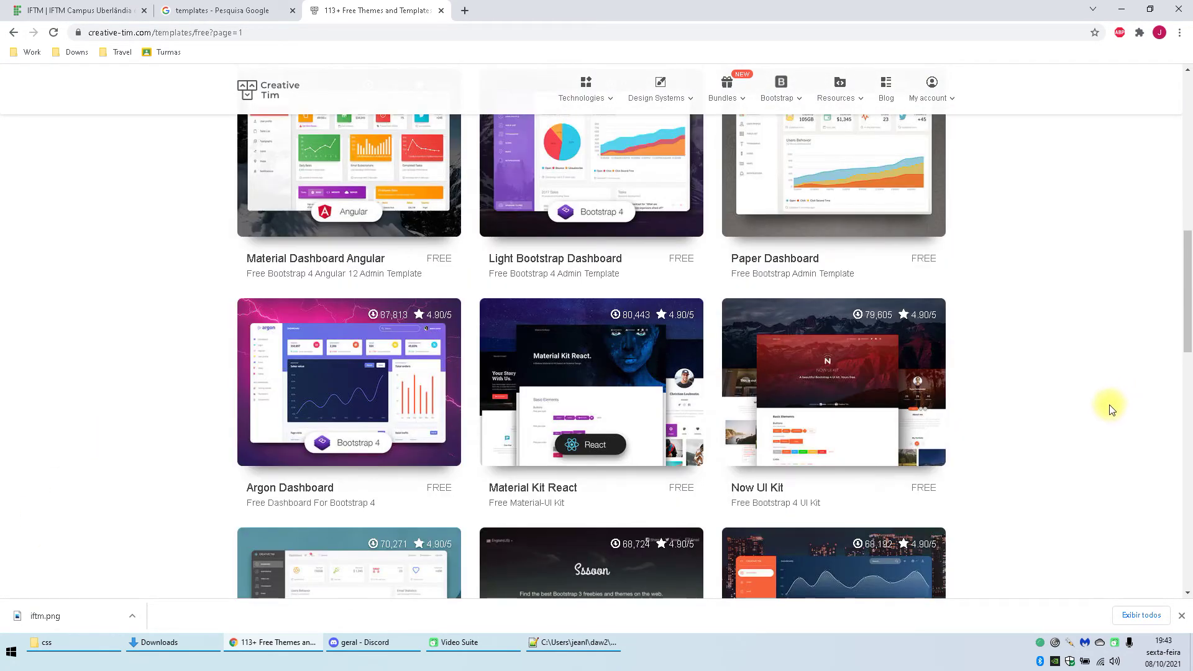
scroll(1111, 407, "up", 3)
Step: Open the live preview of the Paper Dashboard template, look over it and close the preview
mouse_move(871, 315)
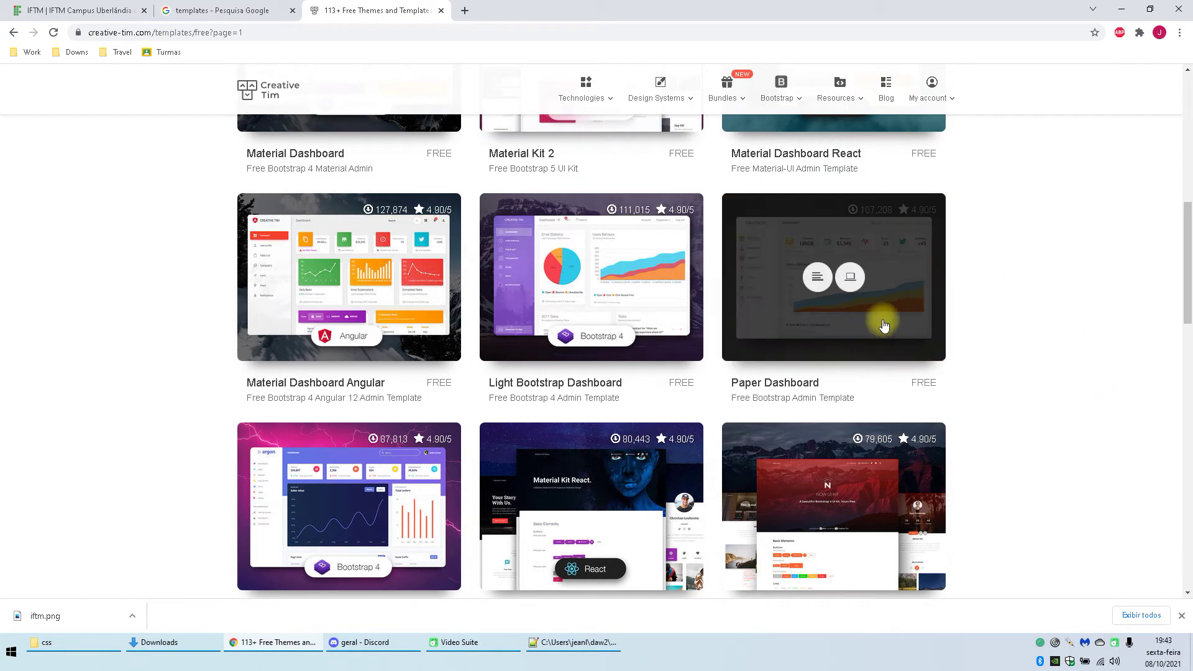
left_click(850, 277)
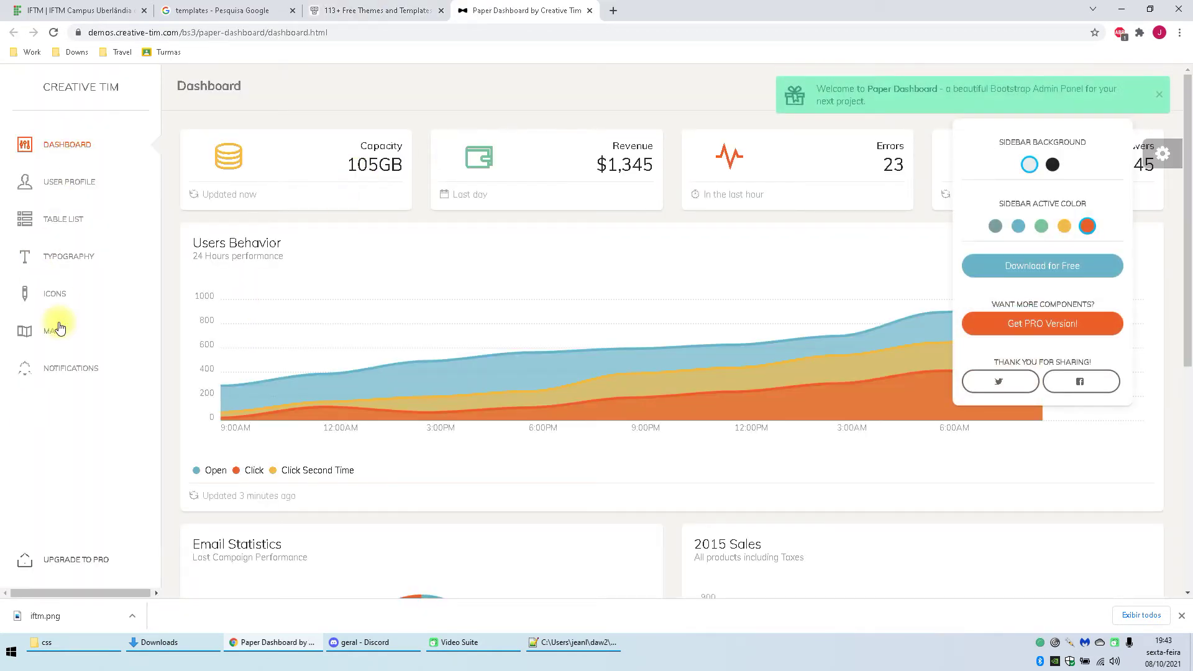
scroll(225, 373, "down", 1)
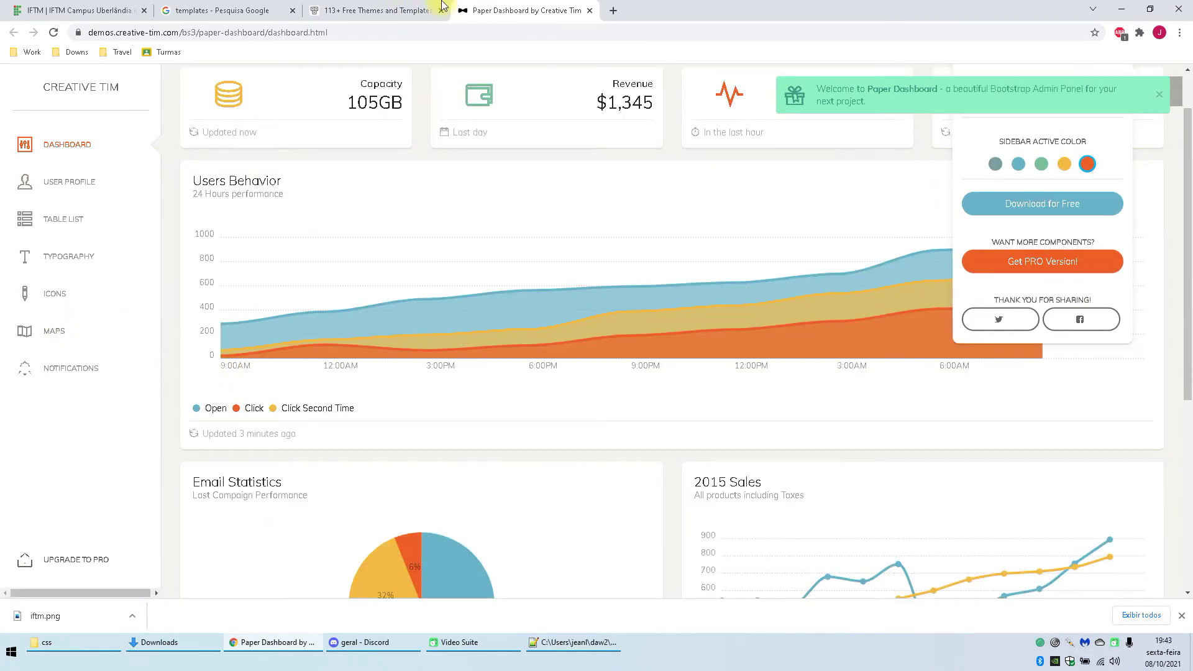
middle_click(490, 5)
Step: Open the live preview of the Light Bootstrap Dashboard React template from the listing
scroll(994, 410, "down", 3)
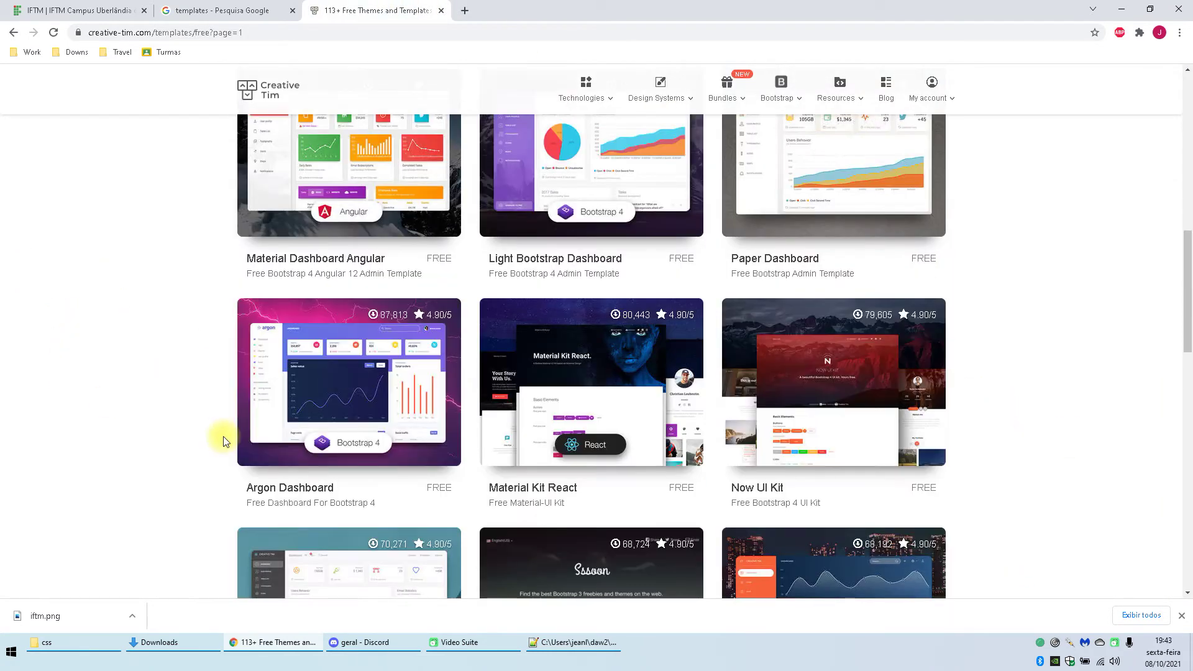
scroll(243, 305, "down", 2)
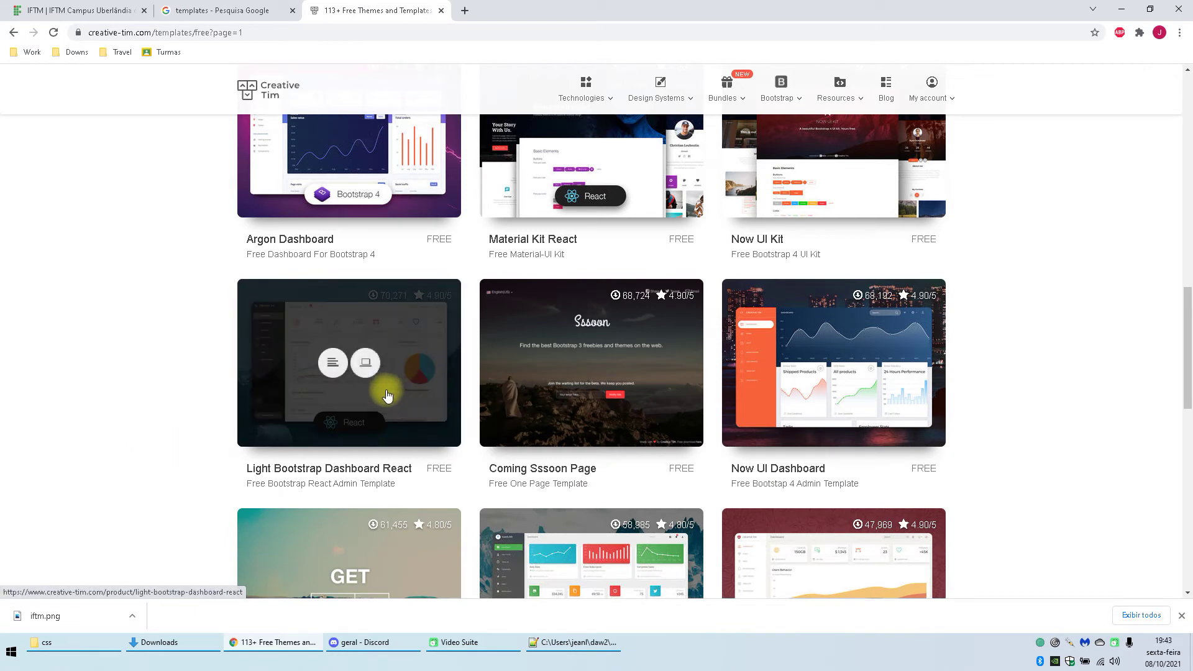
left_click(367, 364)
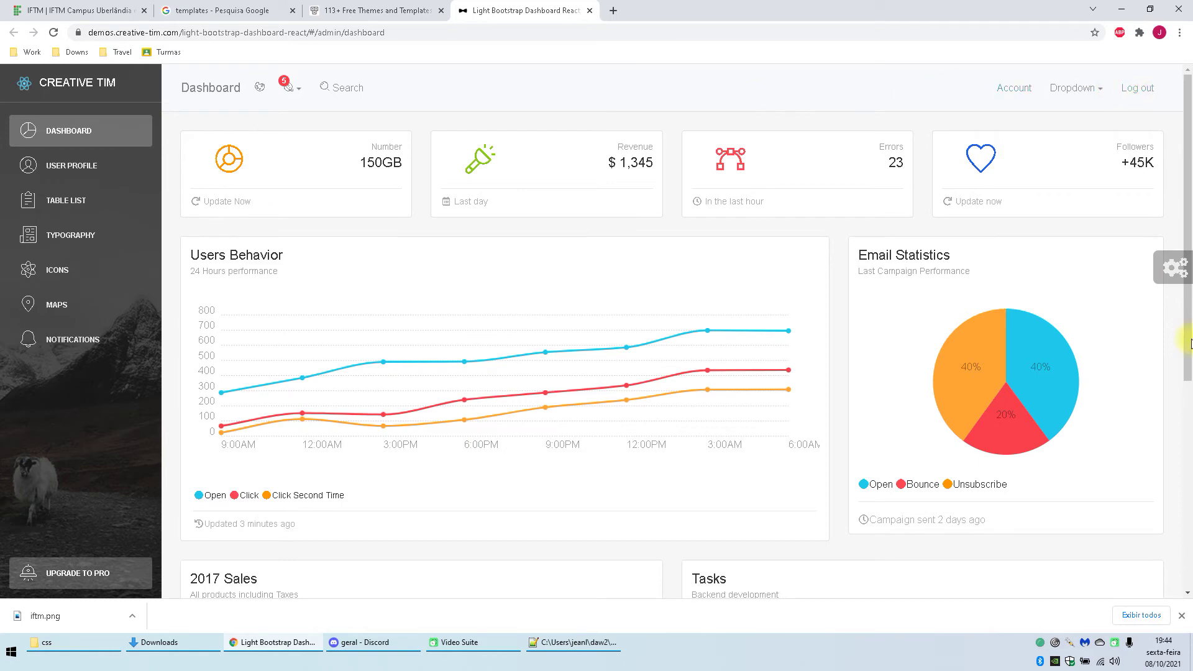
Step: Look over the whole Light Bootstrap Dashboard React demo page, including its sidebar, statistic cards, charts and task list
scroll(1181, 336, "down", 6)
scroll(1180, 336, "up", 6)
scroll(677, 425, "down", 4)
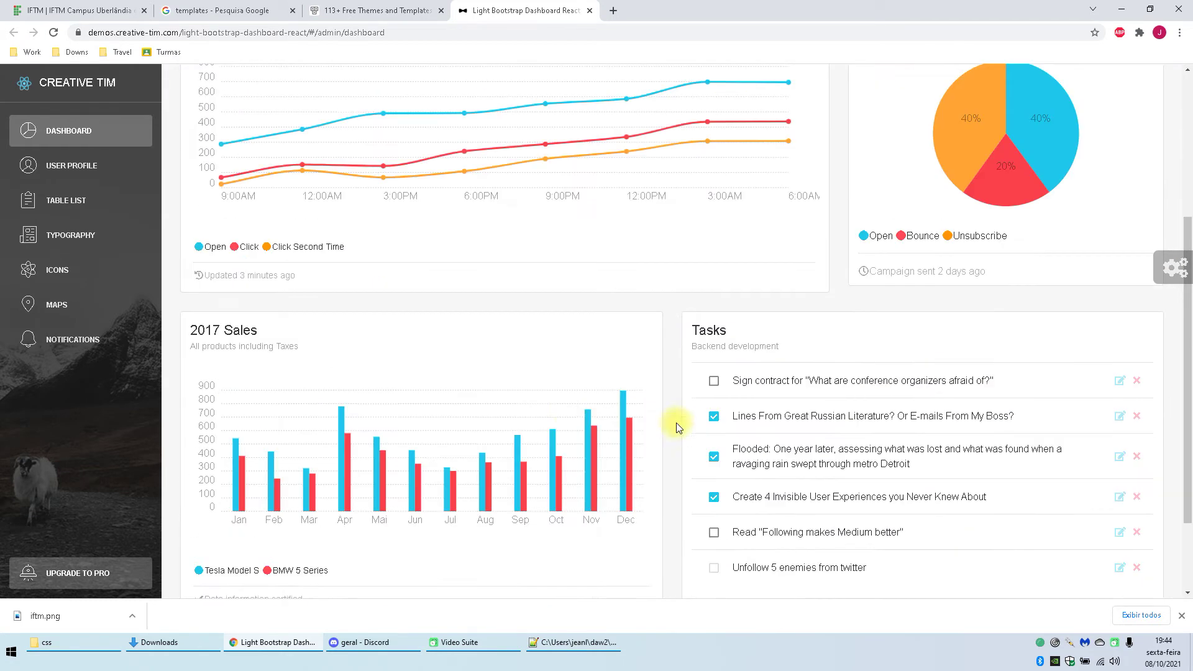
scroll(506, 454, "up", 4)
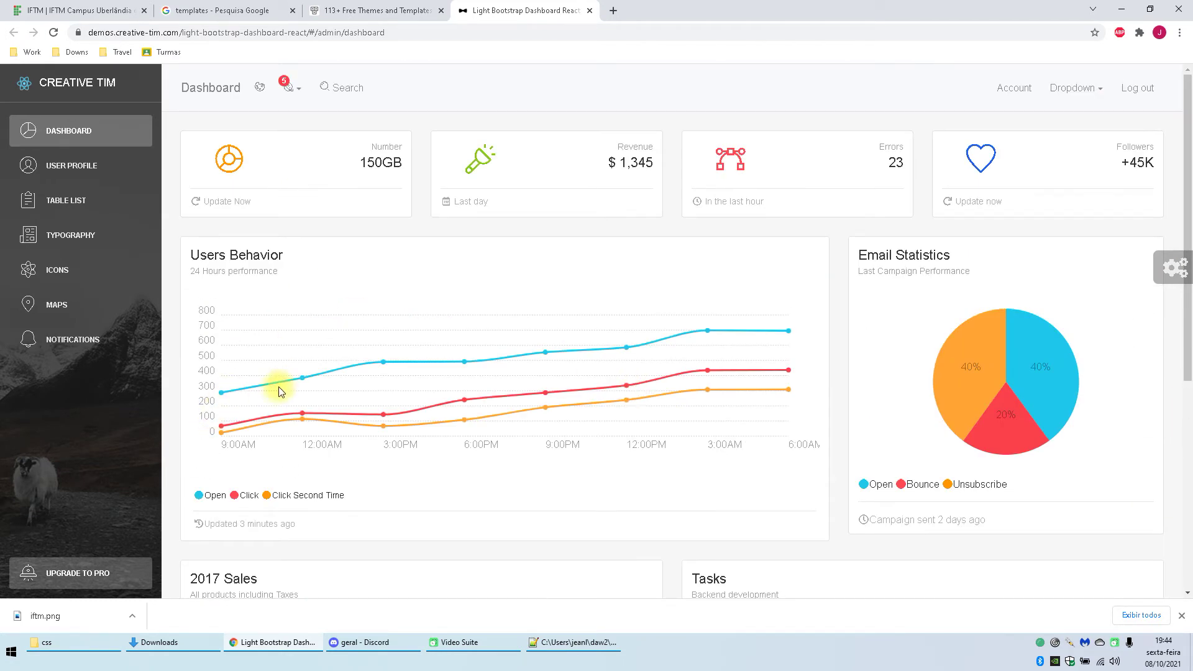
scroll(814, 330, "down", 2)
scroll(814, 330, "up", 2)
scroll(636, 279, "down", 6)
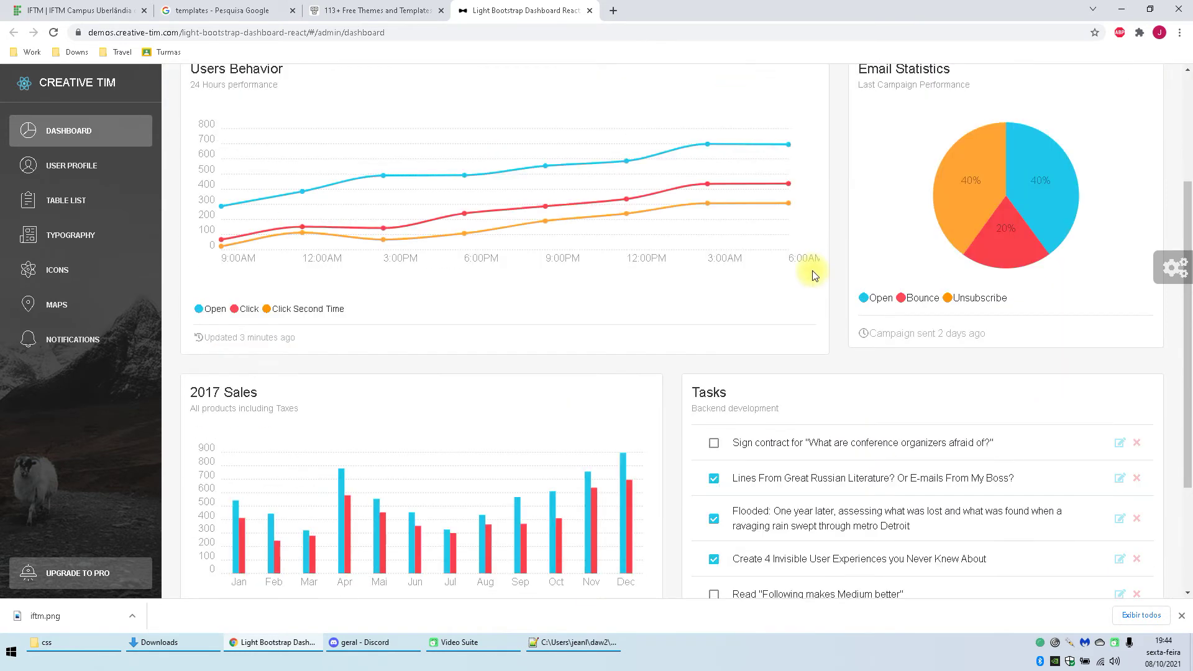
scroll(616, 348, "up", 6)
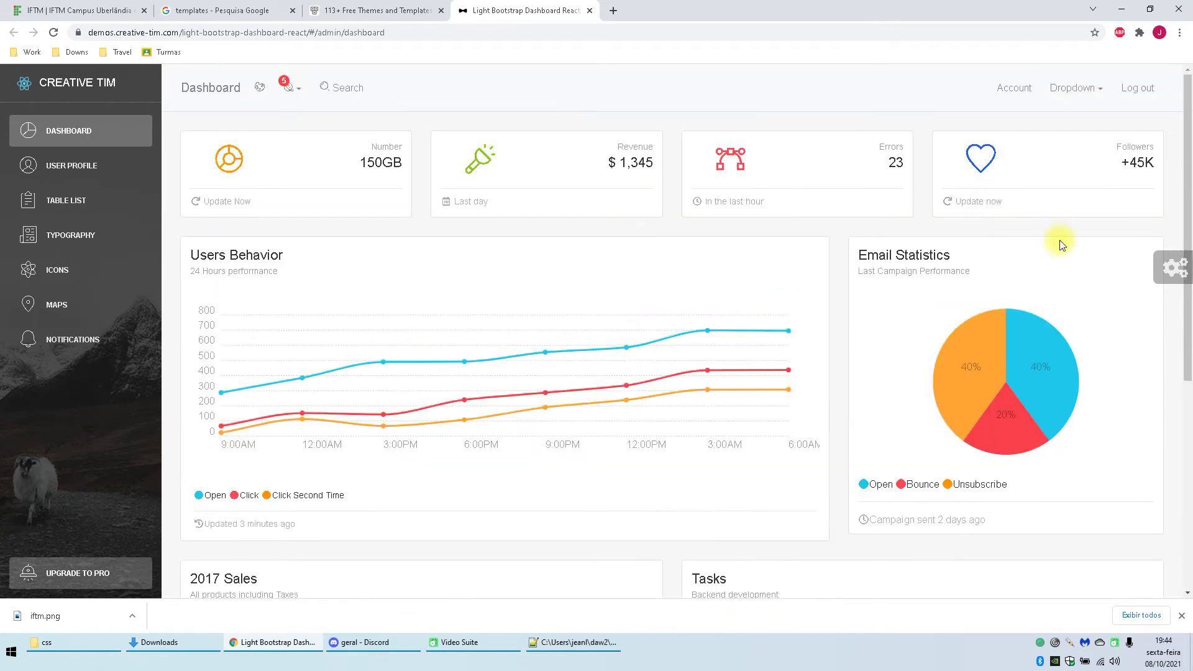
scroll(1019, 186, "down", 6)
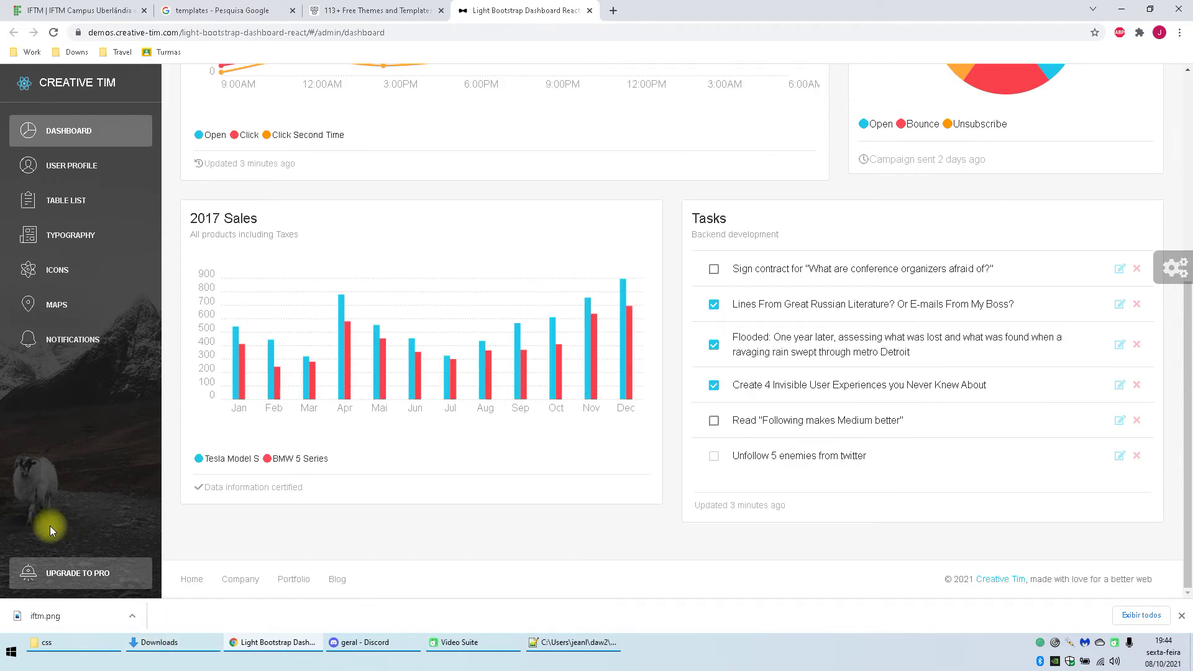
scroll(249, 449, "up", 6)
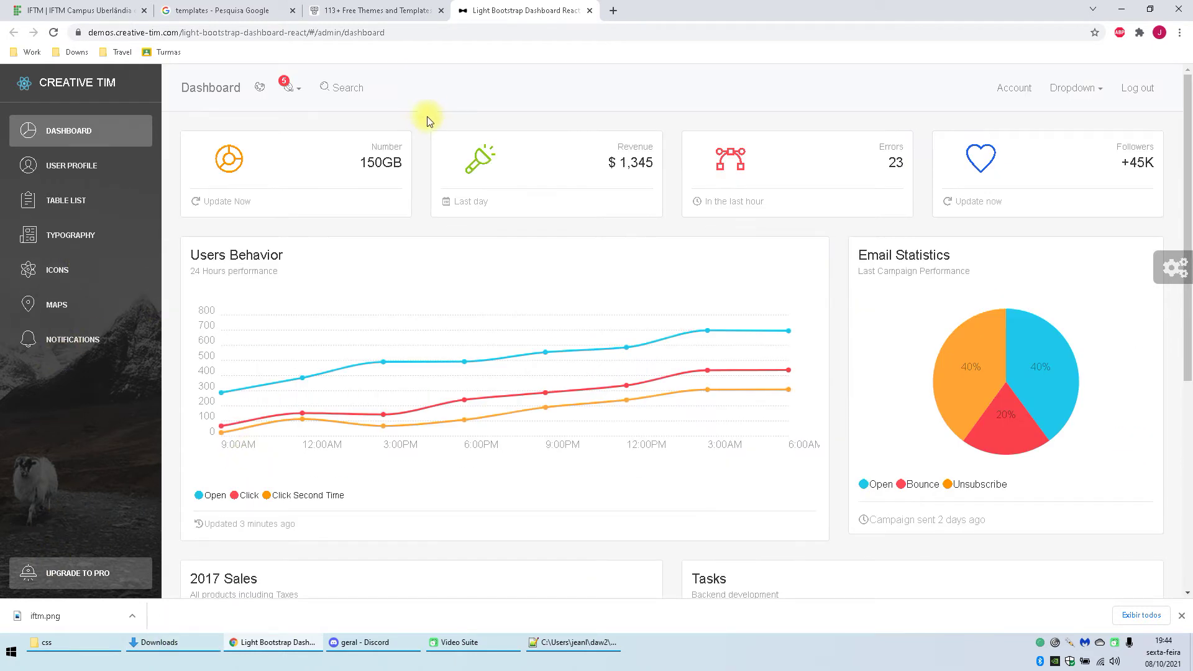
Step: Check the header's Dropdown menu in the dashboard demo and glance back at the free templates listing
left_click(398, 10)
left_click(501, 10)
left_click(1074, 88)
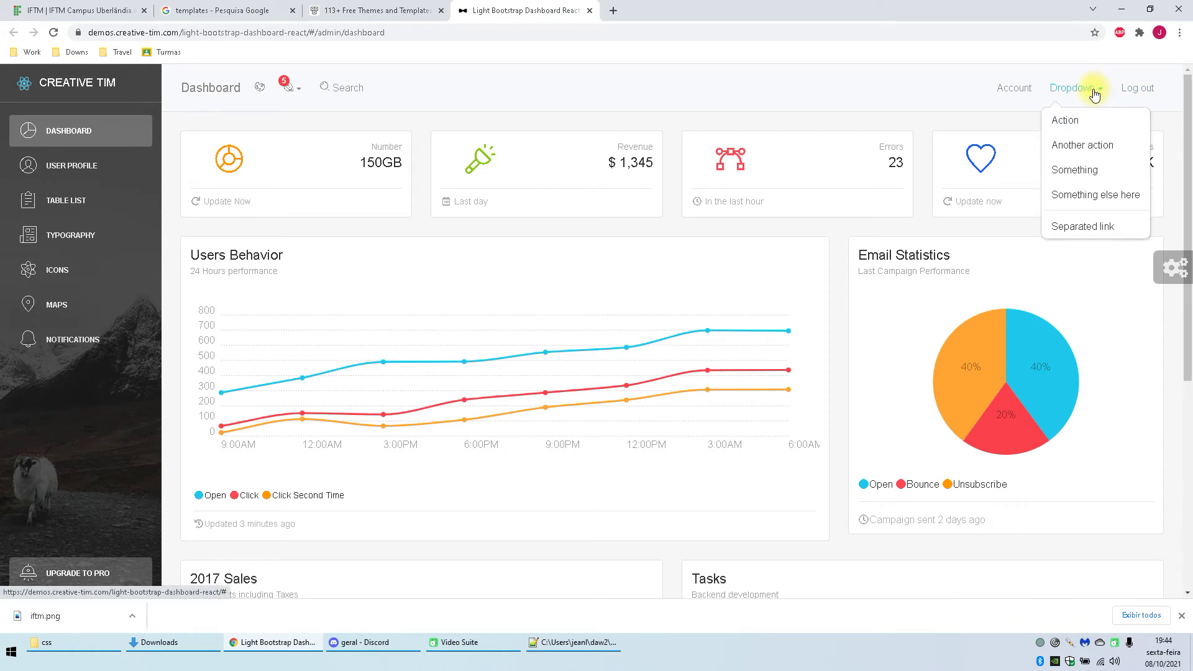
left_click(1005, 99)
left_click(363, 9)
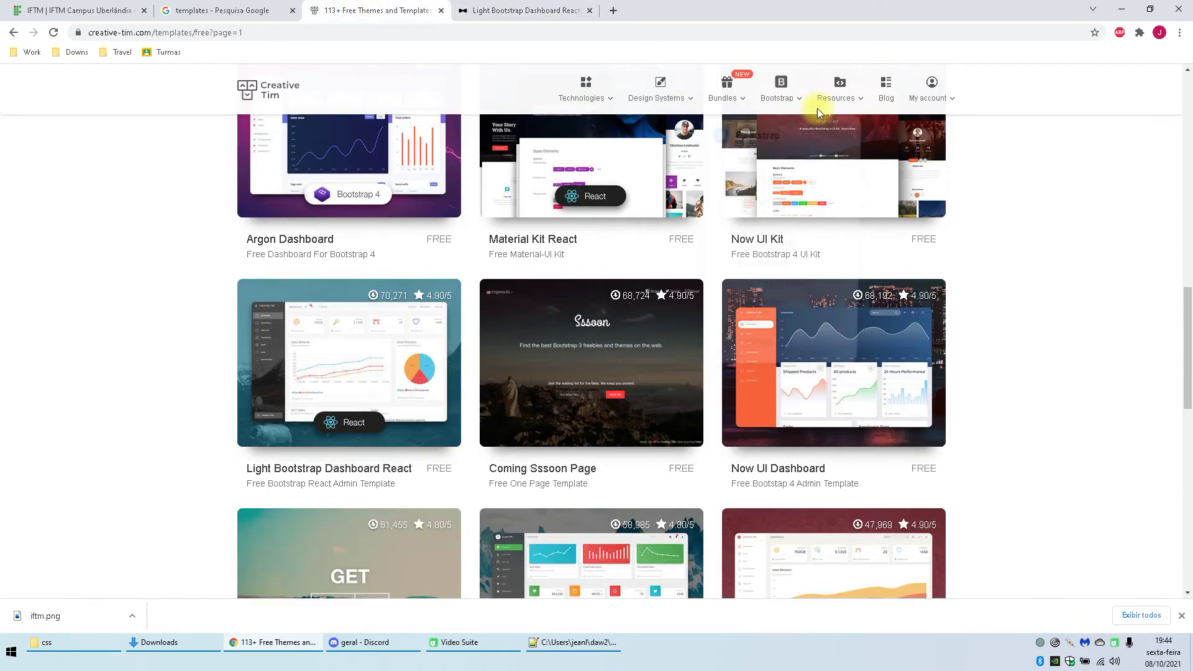
left_click(525, 10)
Step: Download the free version of Light Bootstrap Dashboard React, starting from the demo's settings panel
left_click(1175, 268)
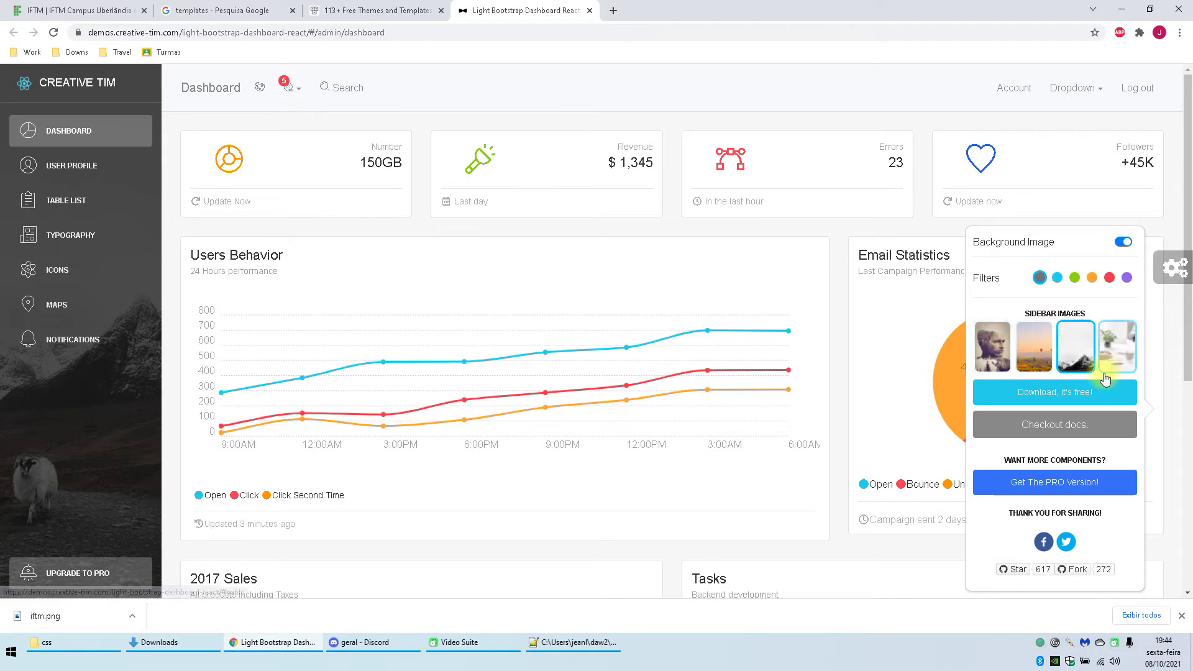
left_click(1087, 391)
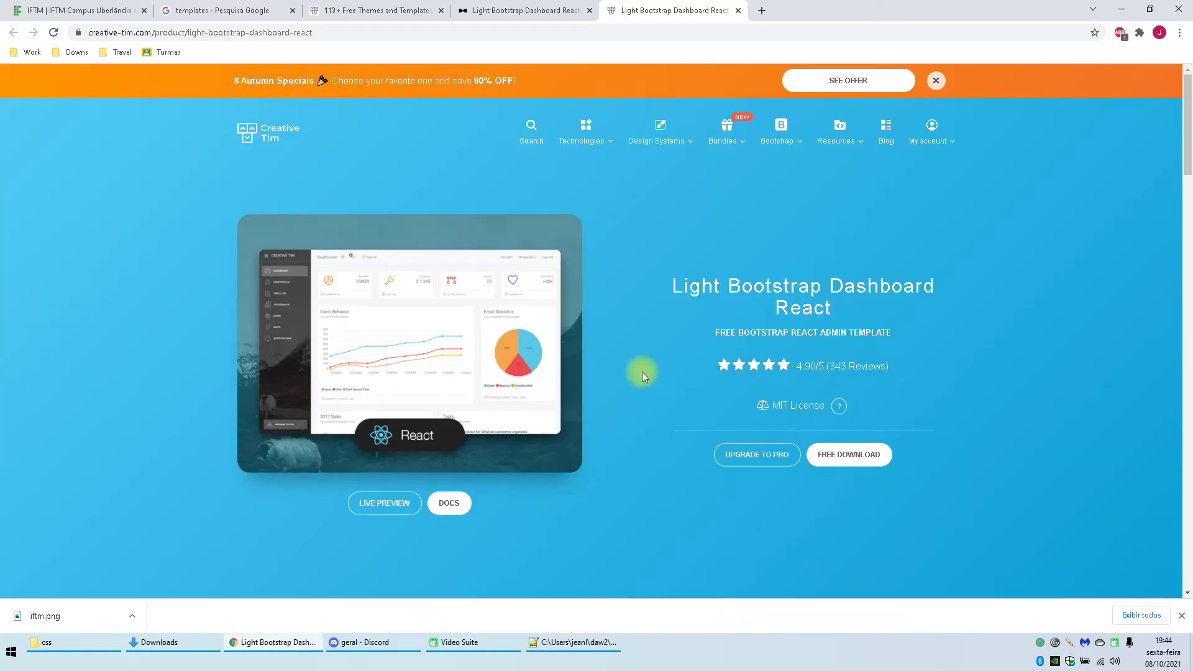
left_click(887, 458)
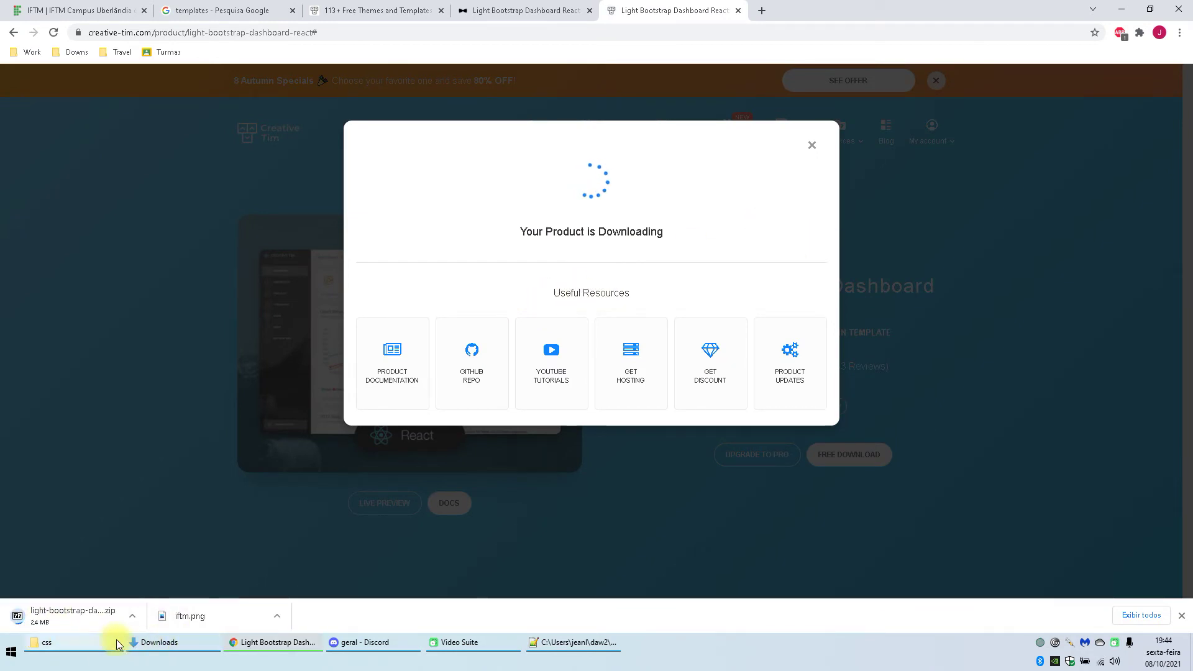
Step: Transfer the light-bootstrap-dashboard-react-master zip from Downloads into the noticias\templates folder and extract it there with 7-Zip
left_click(63, 646)
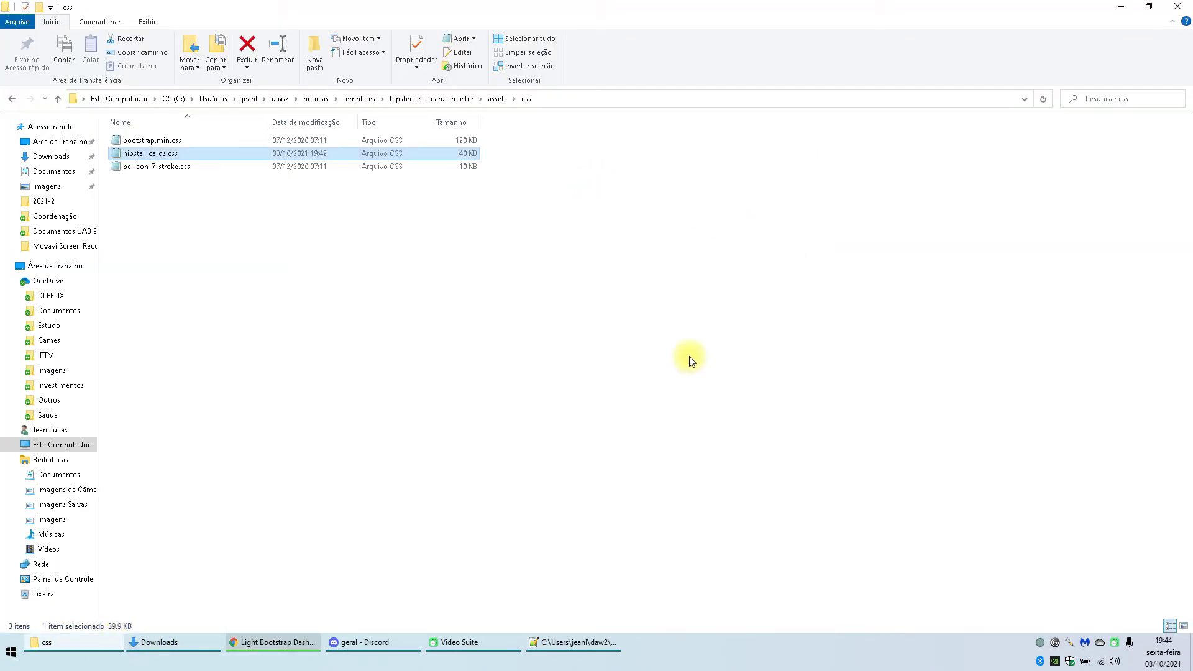
left_click(354, 99)
left_click(157, 649)
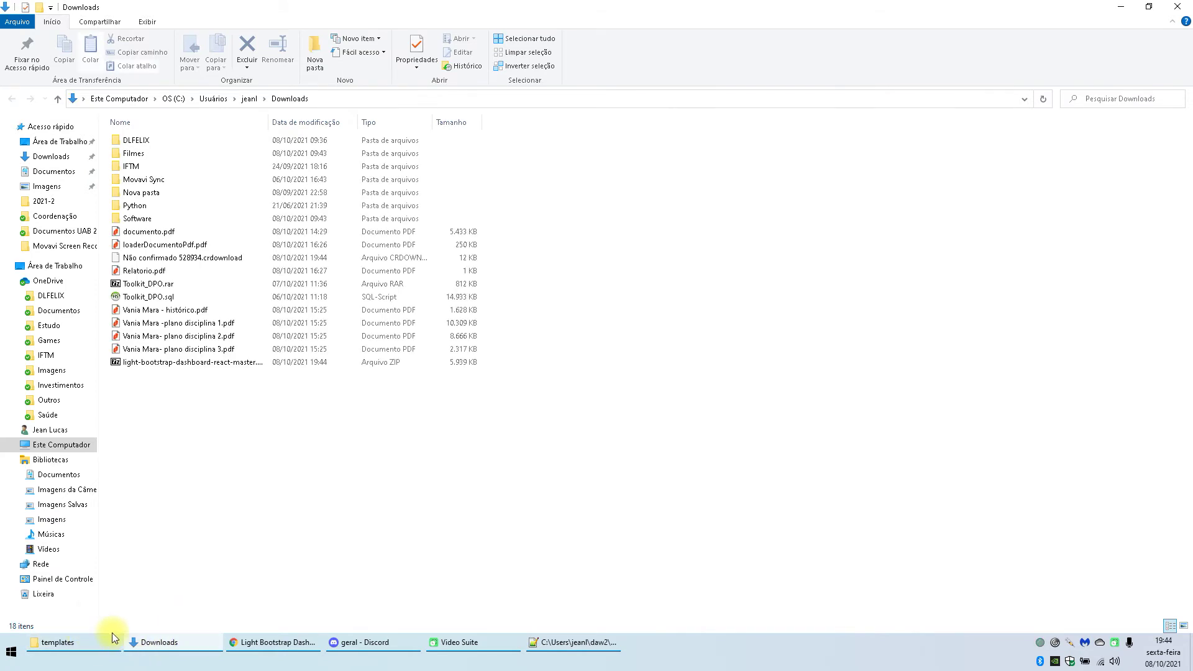
left_click(191, 365)
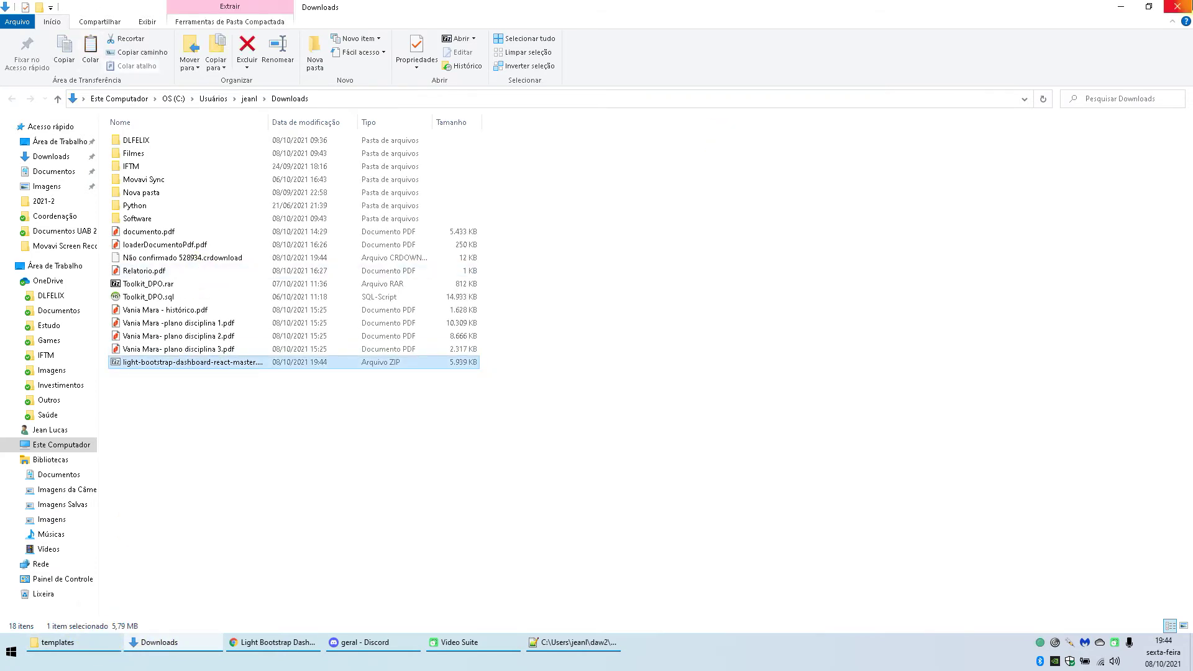
left_click(1177, 6)
key("ctrl+v")
right_click(190, 170)
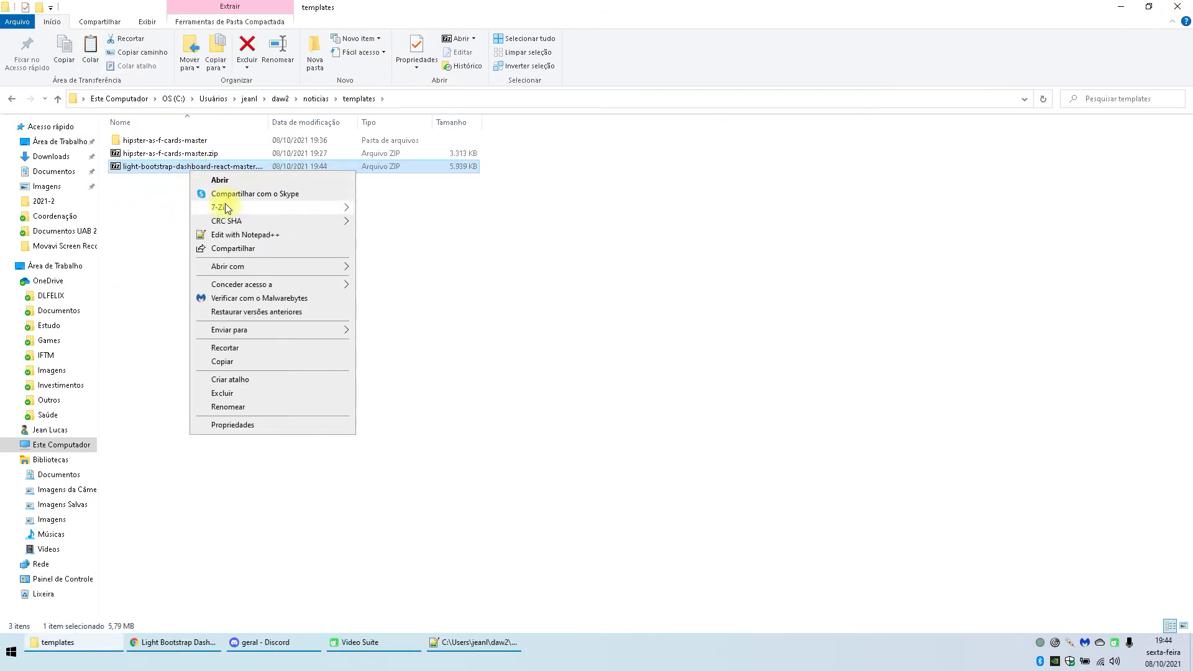
mouse_move(245, 207)
left_click(522, 251)
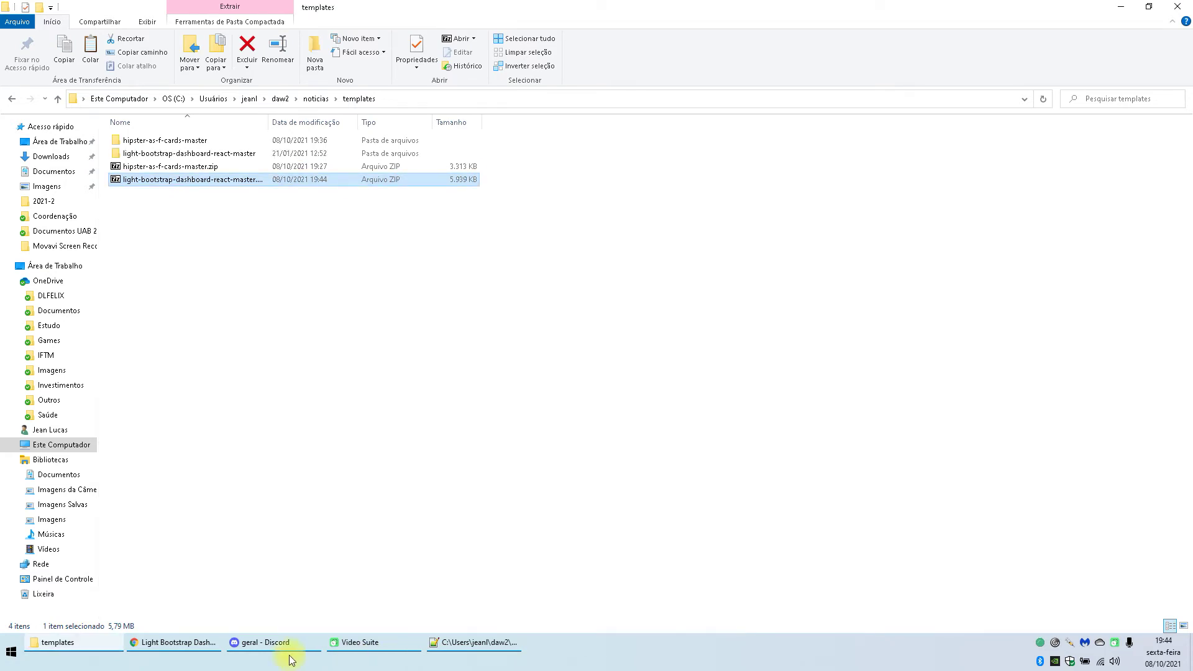
Step: Check the contents of the hipster-as-f-cards-master folder and return to the templates folder
left_click(291, 660)
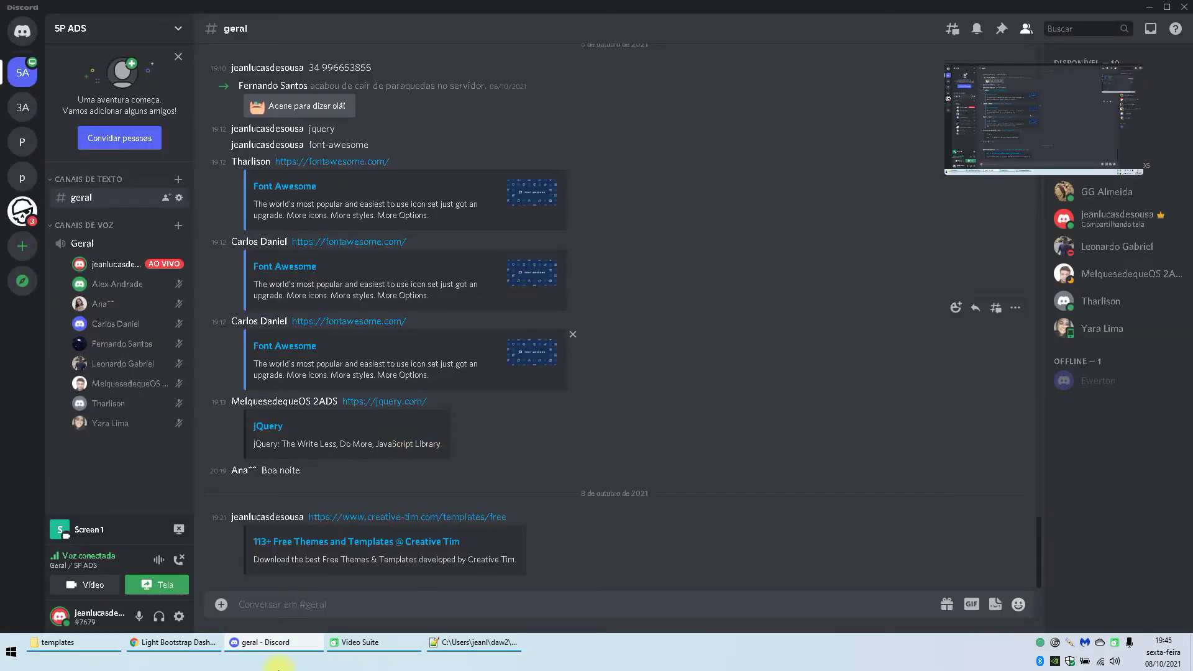
left_click(296, 642)
double_click(165, 138)
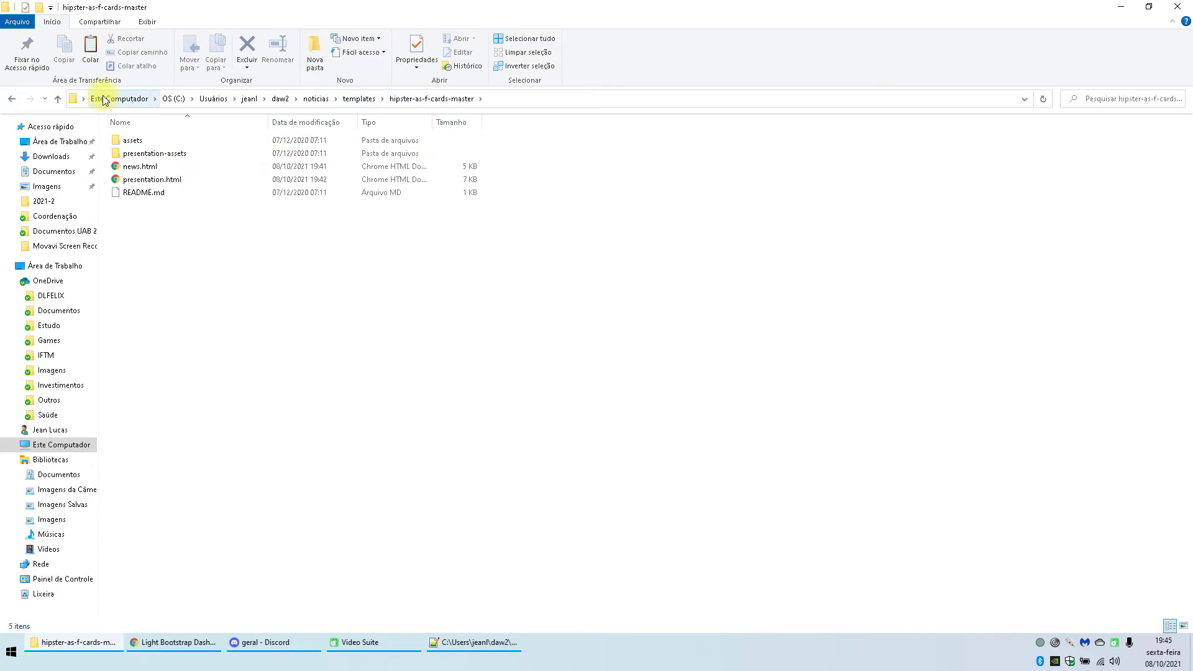
left_click(359, 98)
Step: Examine the file structure of the extracted light-bootstrap-dashboard-react-master folder, including its public and src subfolders
double_click(148, 155)
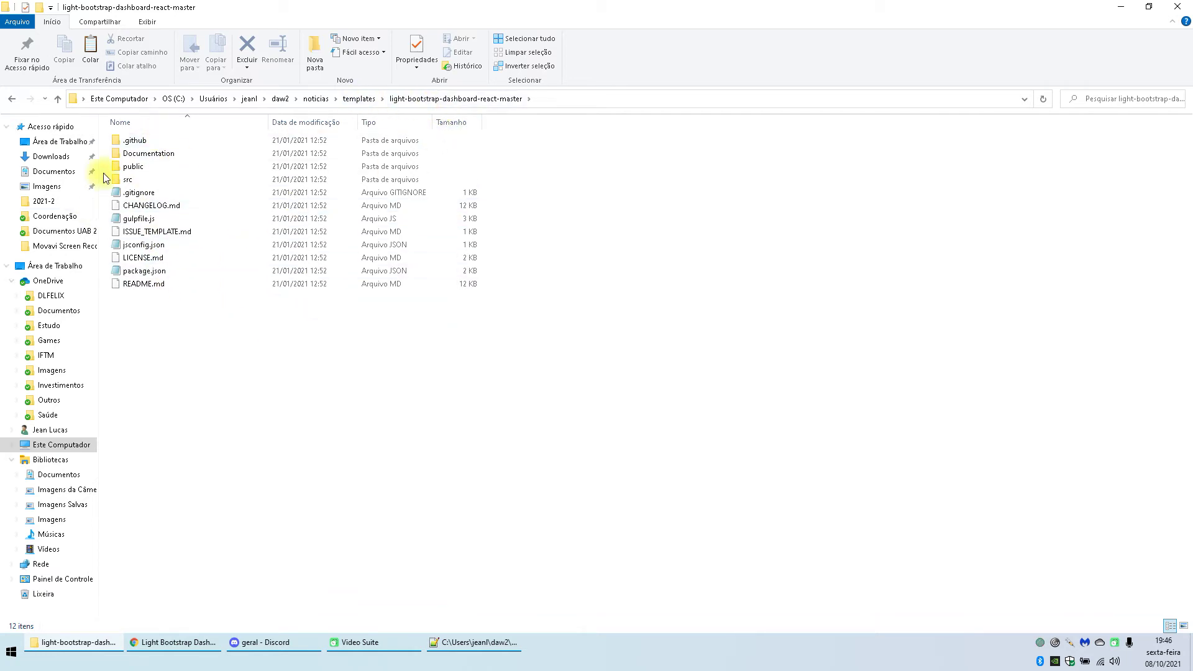
double_click(131, 167)
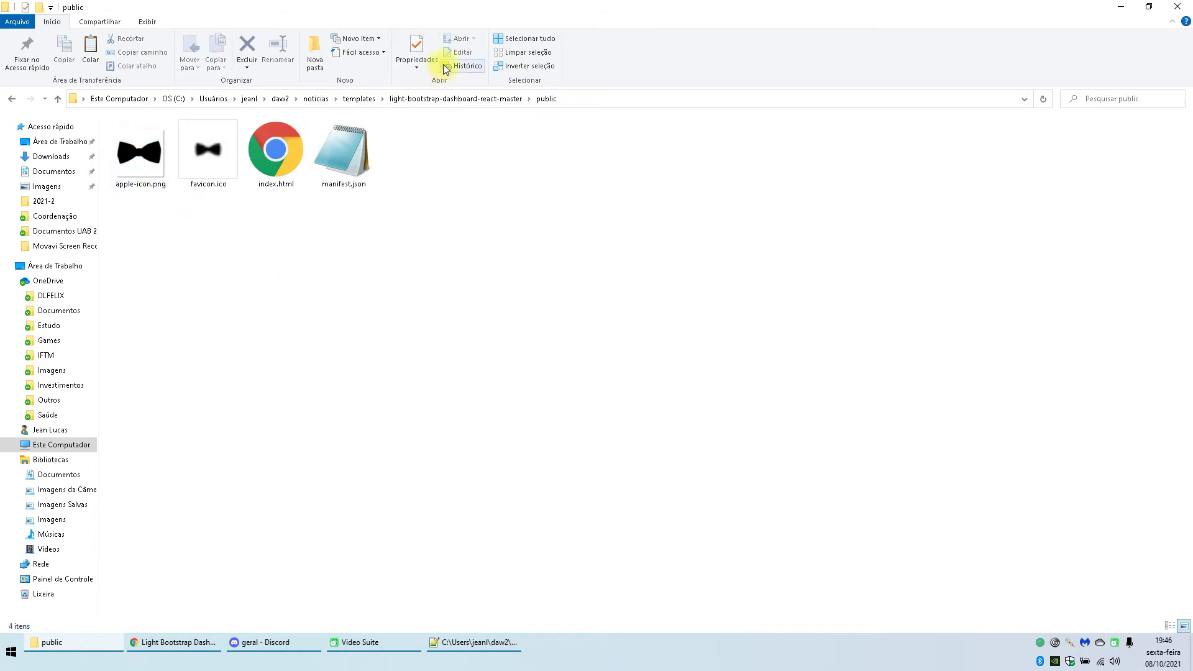
key("BackSpace")
double_click(135, 168)
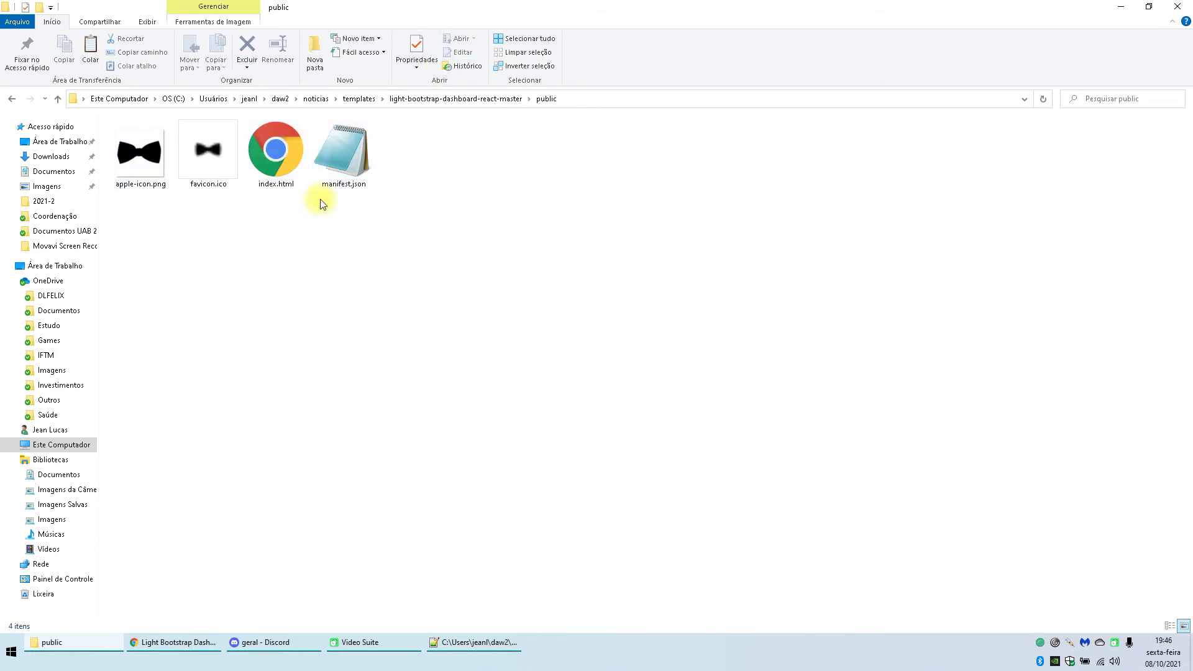
left_click(453, 98)
double_click(127, 180)
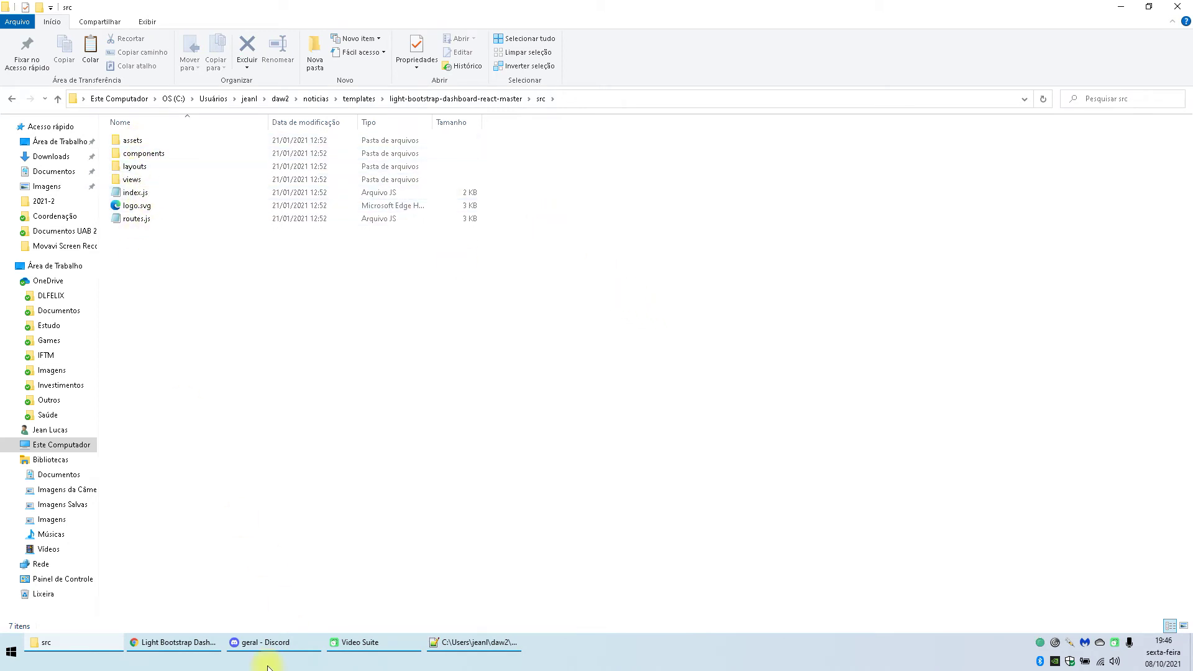
Step: Permanently delete the light-bootstrap-dashboard-react-master folder and its zip from the templates folder, and switch back to Chrome
left_click(360, 98)
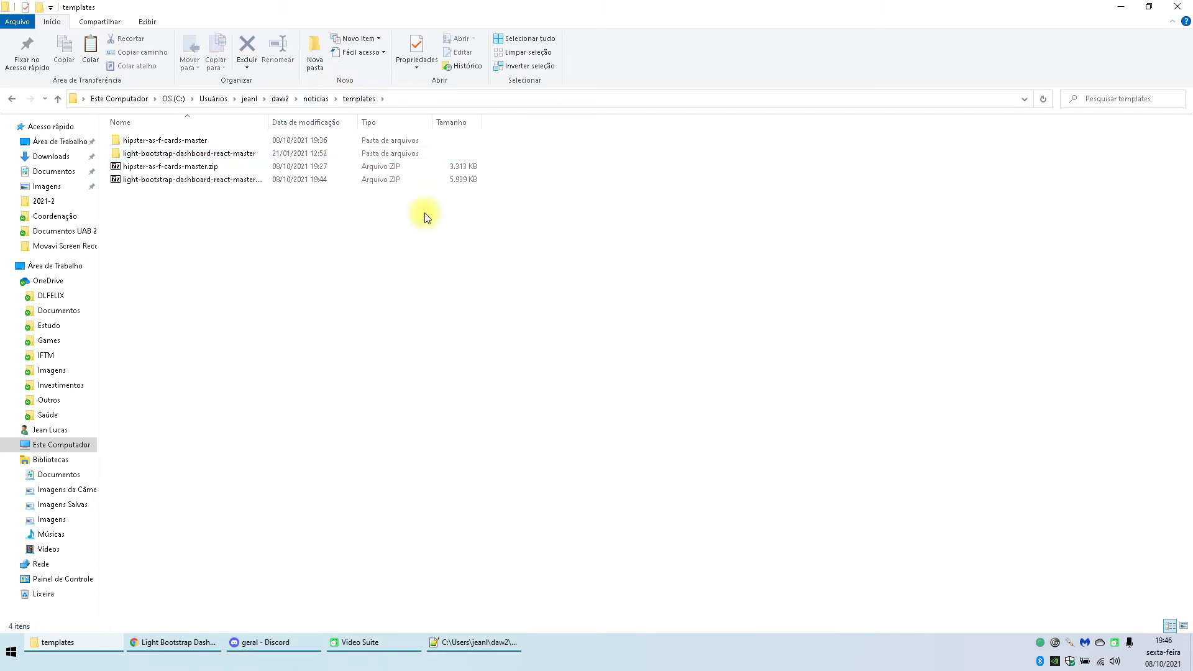
left_click(226, 153)
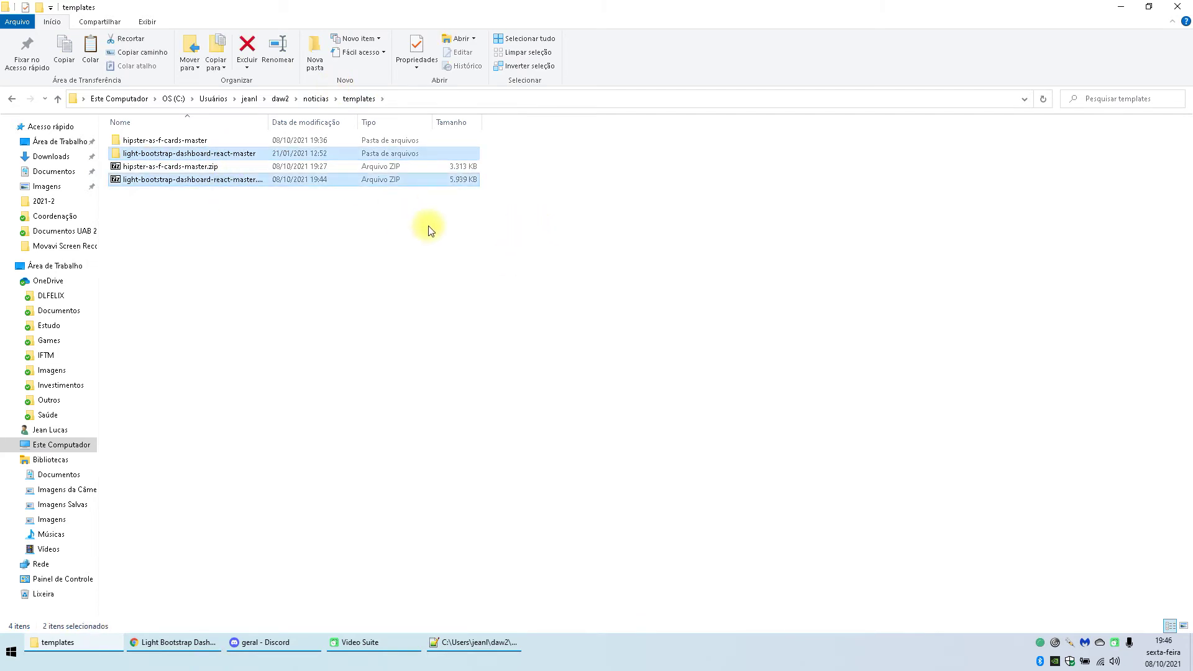
key("shift+Delete")
key("Return")
left_click(199, 651)
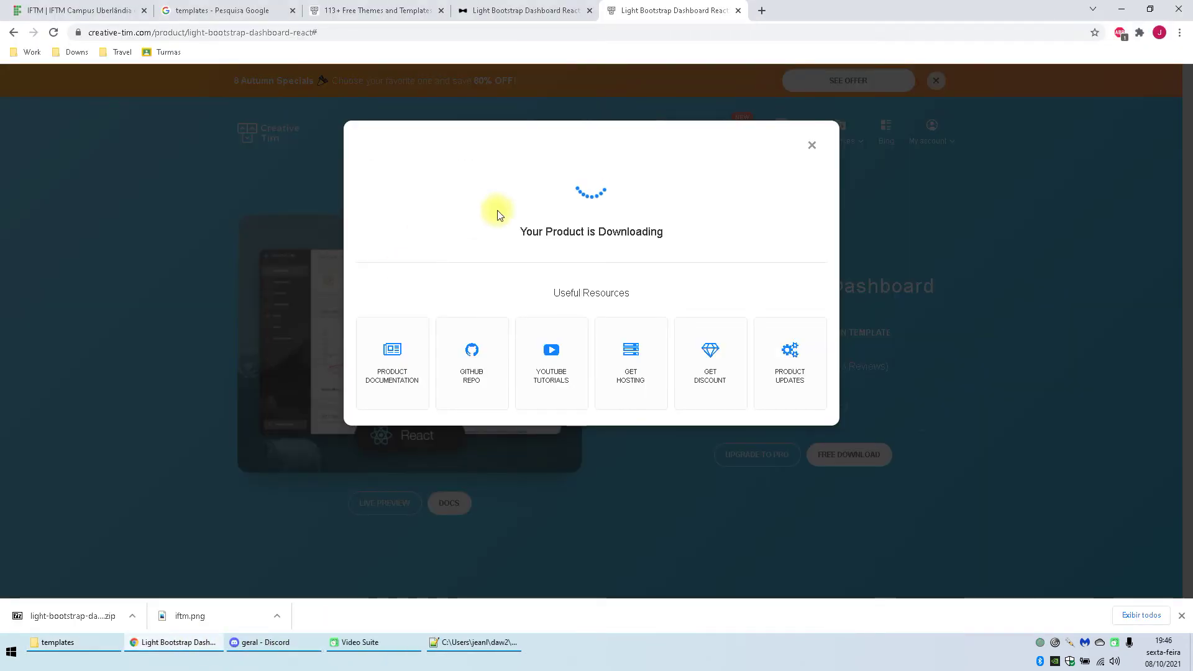
Step: Dismiss the download pop-up and close both Light Bootstrap Dashboard React tabs
left_click(812, 147)
left_click(528, 9)
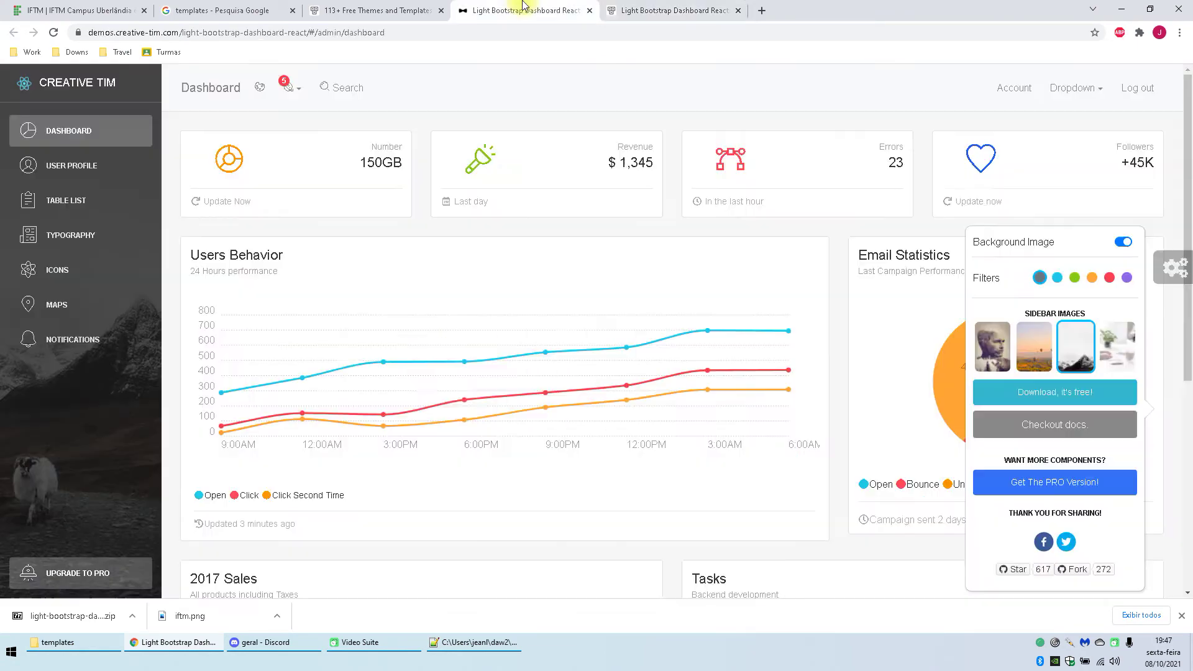
middle_click(531, 5)
middle_click(532, 5)
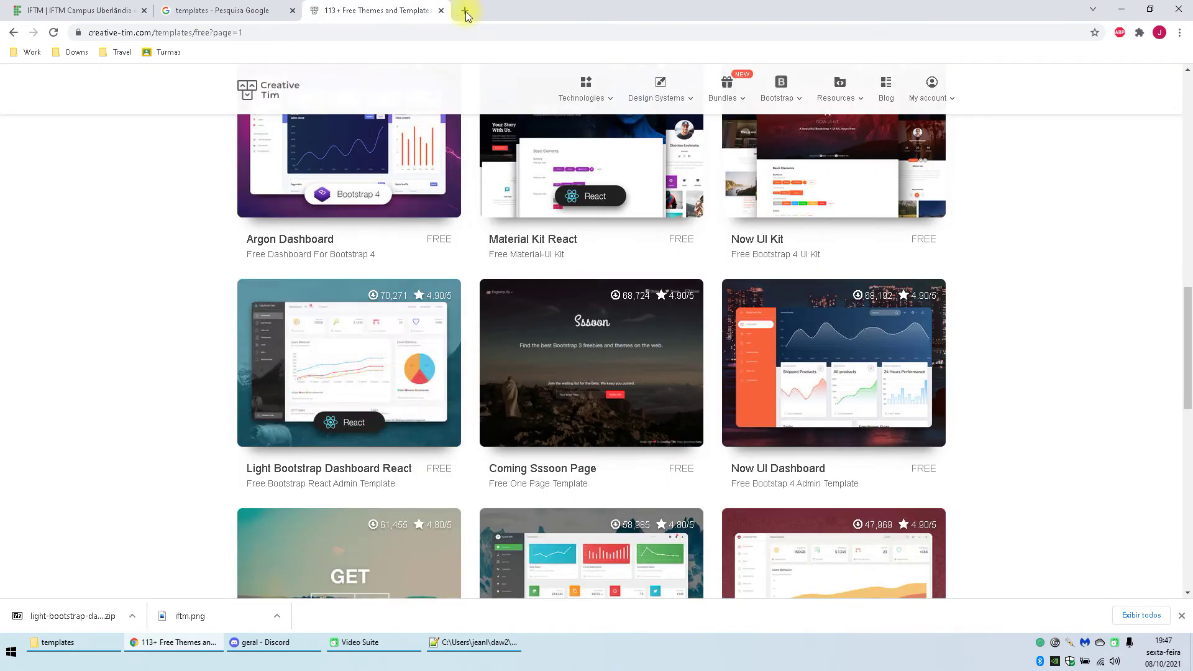
Step: Browse page 2 of the free templates and open the Argon Dashboard Laravel live preview in a new tab
scroll(709, 404, "down", 5)
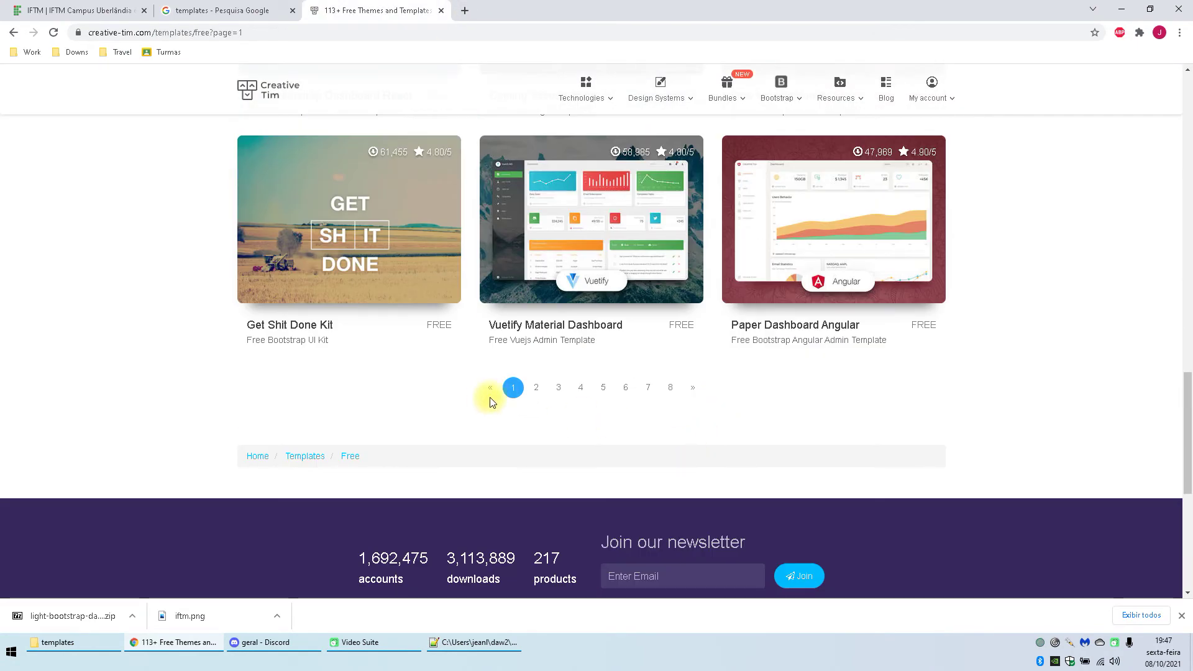
left_click(533, 390)
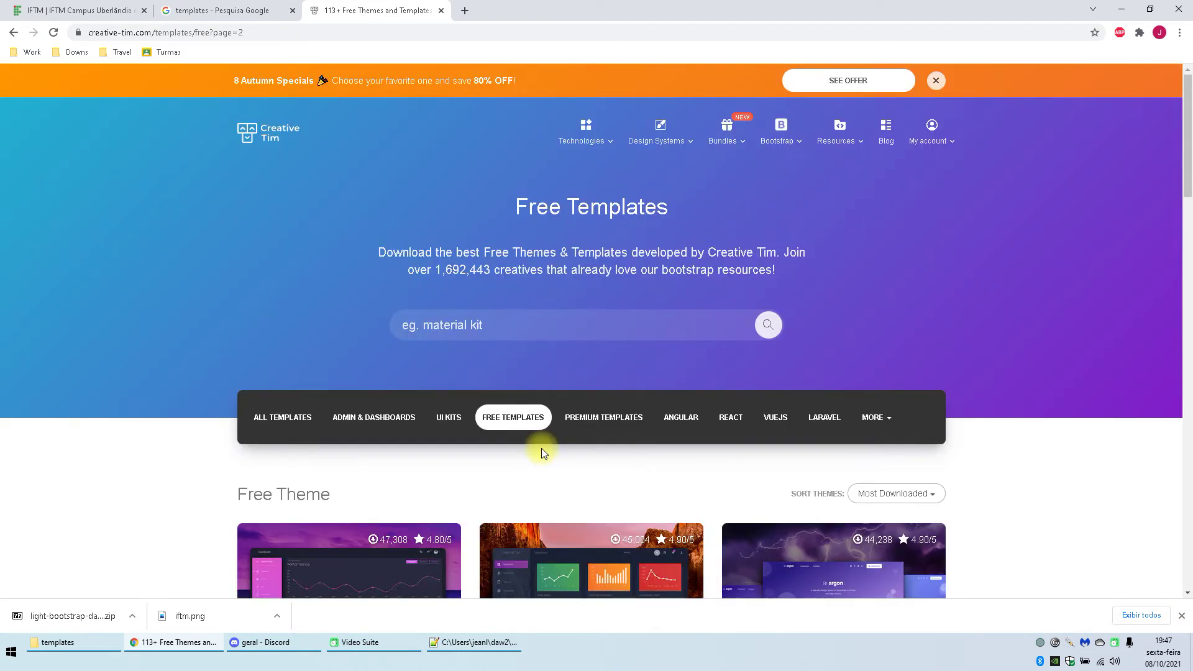
scroll(542, 449, "down", 7)
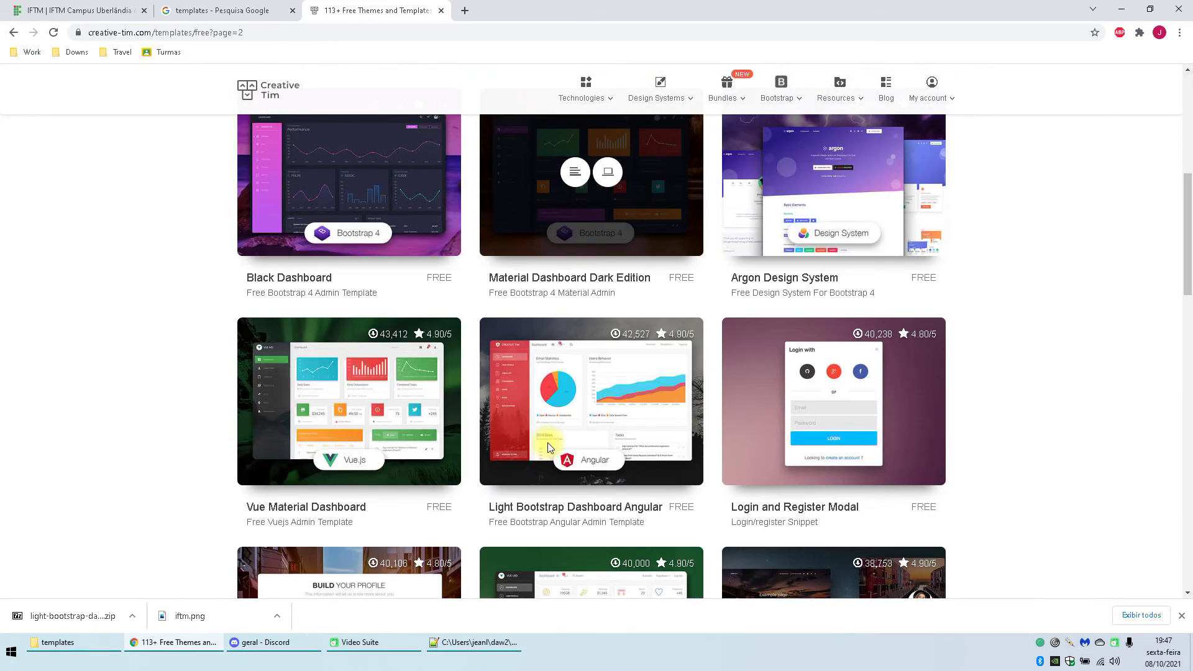
scroll(721, 367, "down", 1)
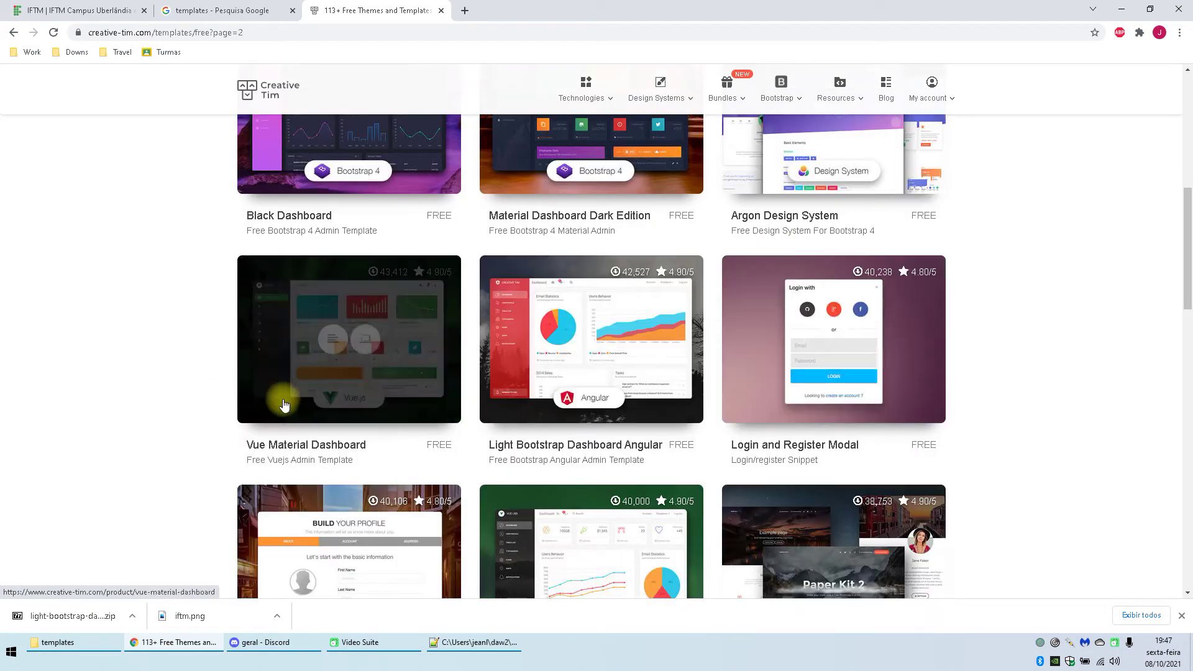
scroll(284, 405, "down", 4)
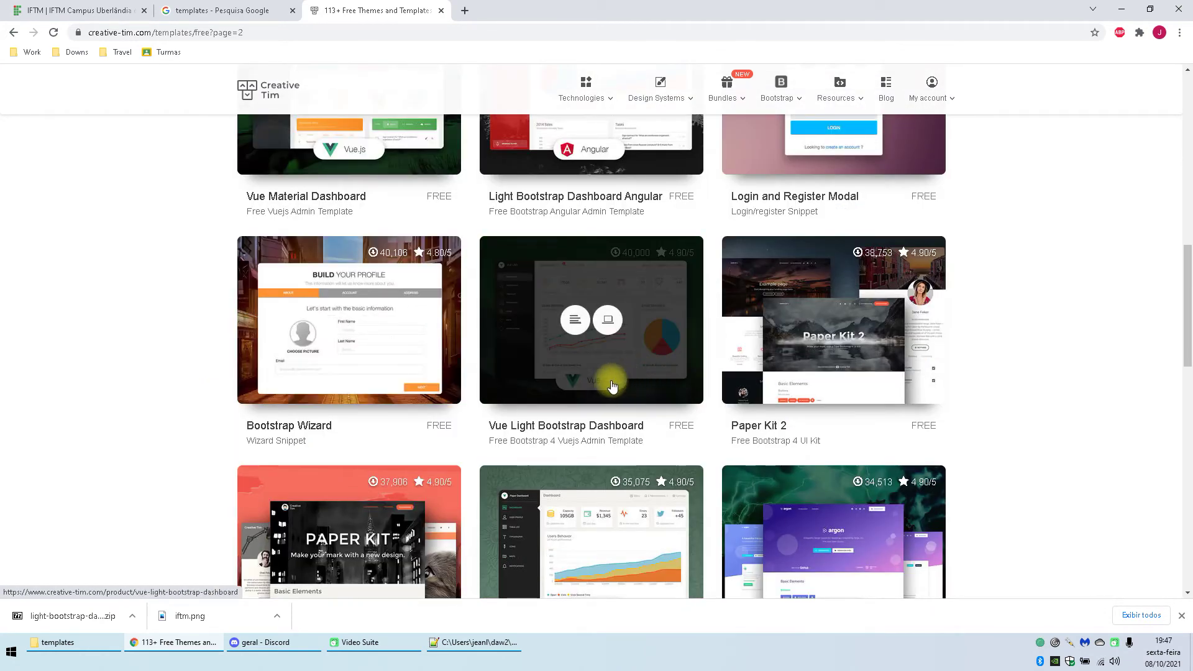
scroll(612, 386, "down", 2)
scroll(834, 259, "up", 2)
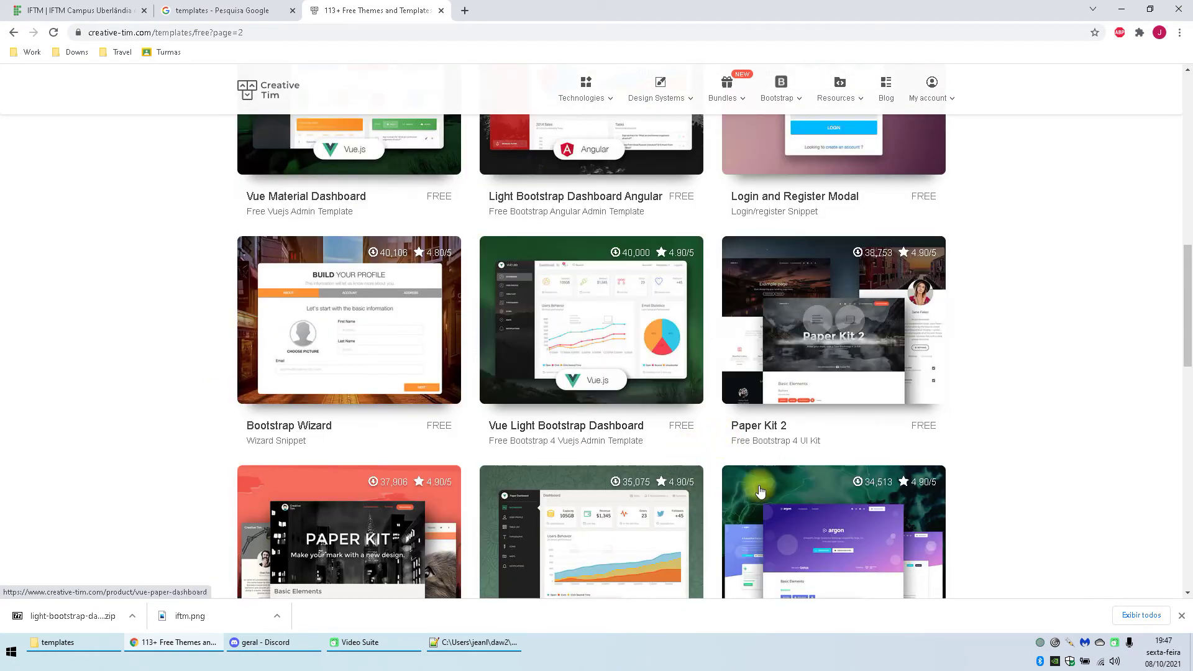
scroll(889, 366, "down", 3)
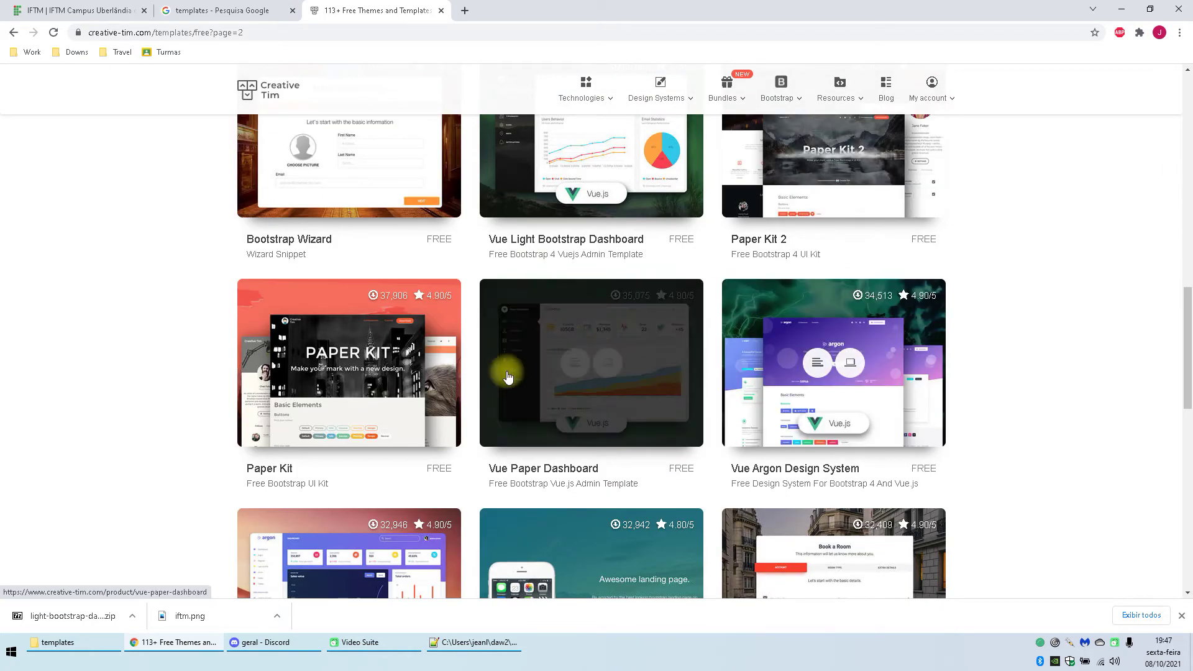
scroll(411, 524, "down", 2)
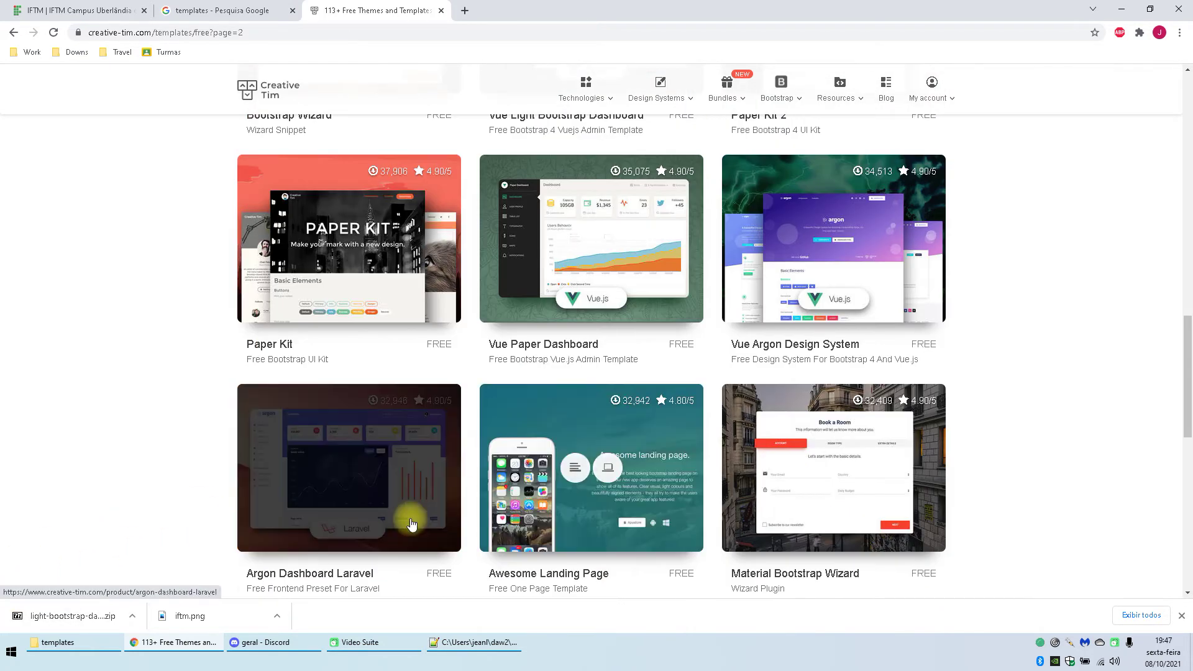
scroll(411, 524, "down", 2)
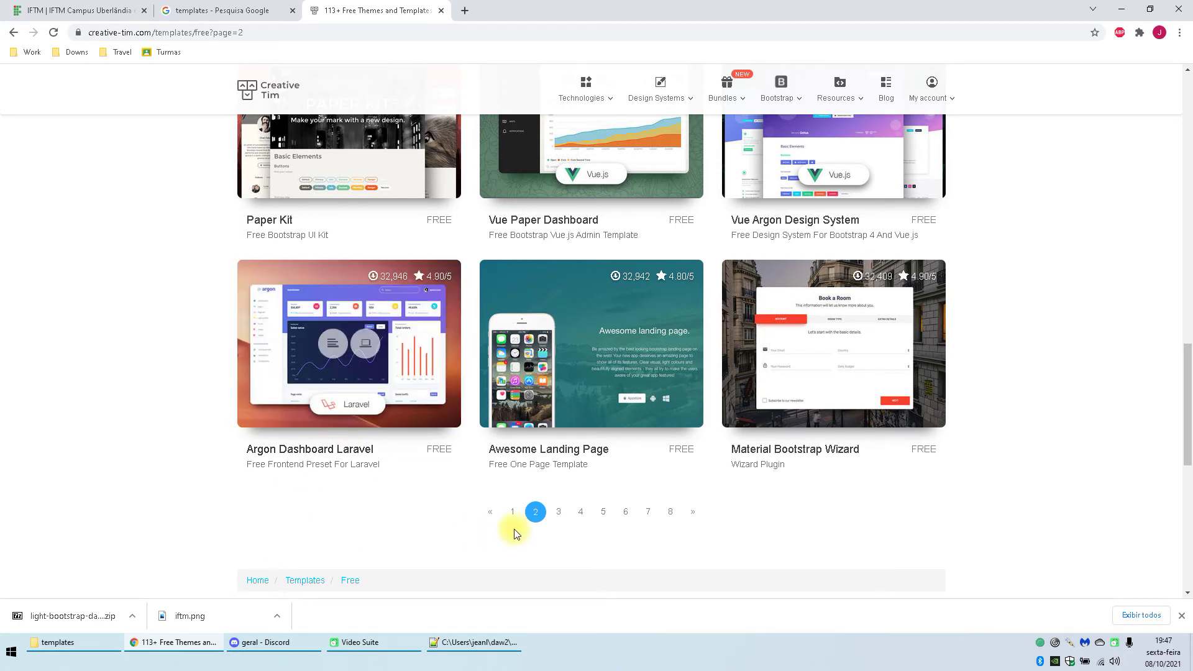
left_click(365, 346)
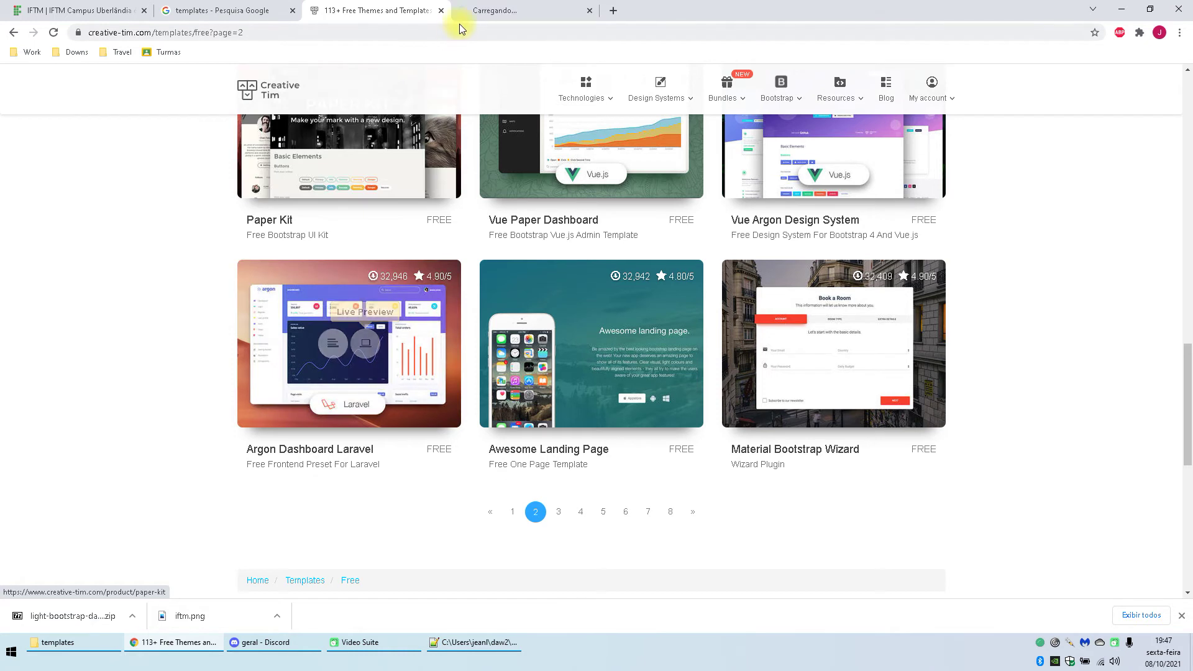
Step: Look through the templates on page 3 of the free listing and load page 4
left_click(558, 513)
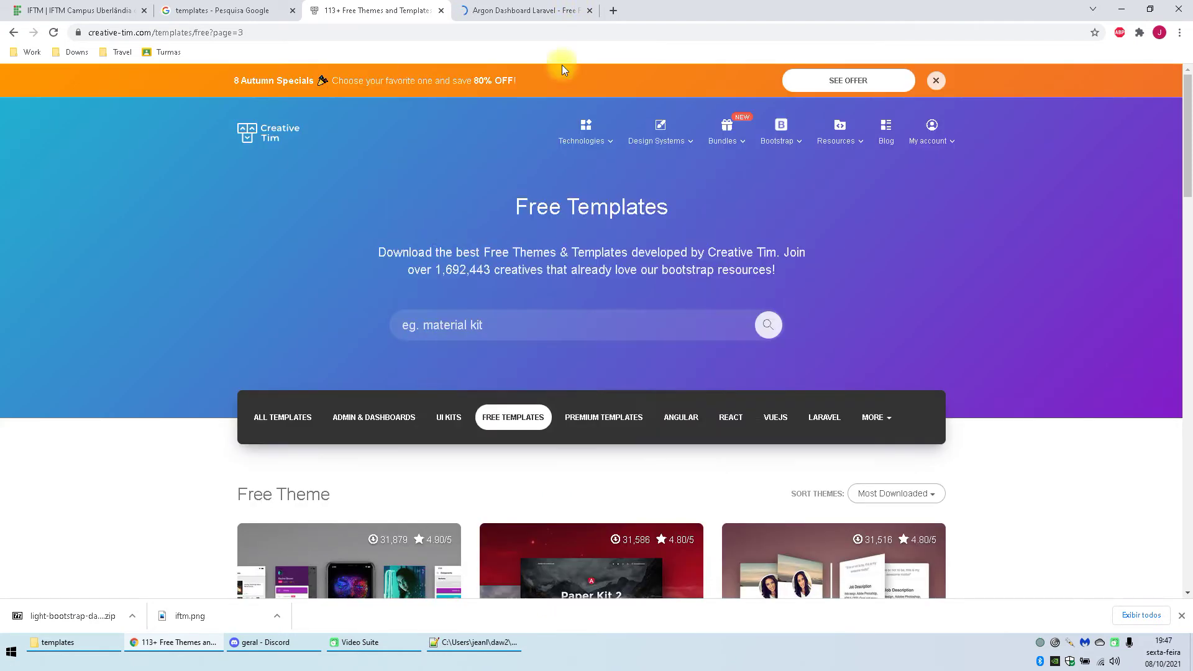
scroll(581, 124, "down", 2)
mouse_move(581, 105)
scroll(734, 404, "down", 3)
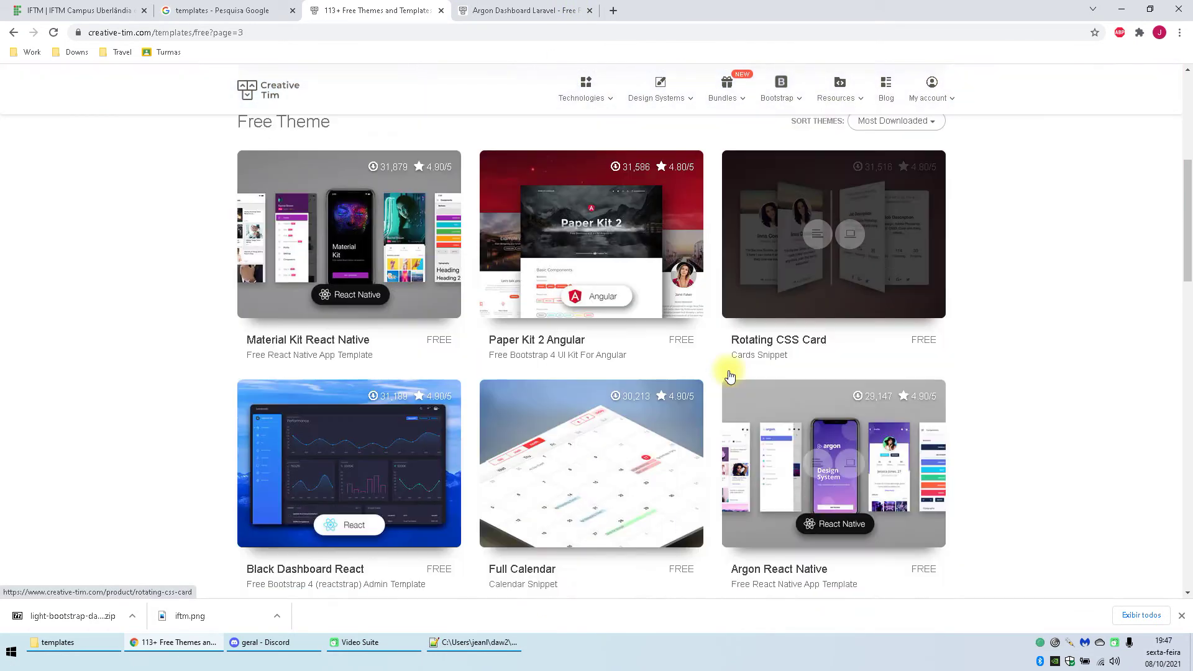
scroll(38, 354, "down", 1)
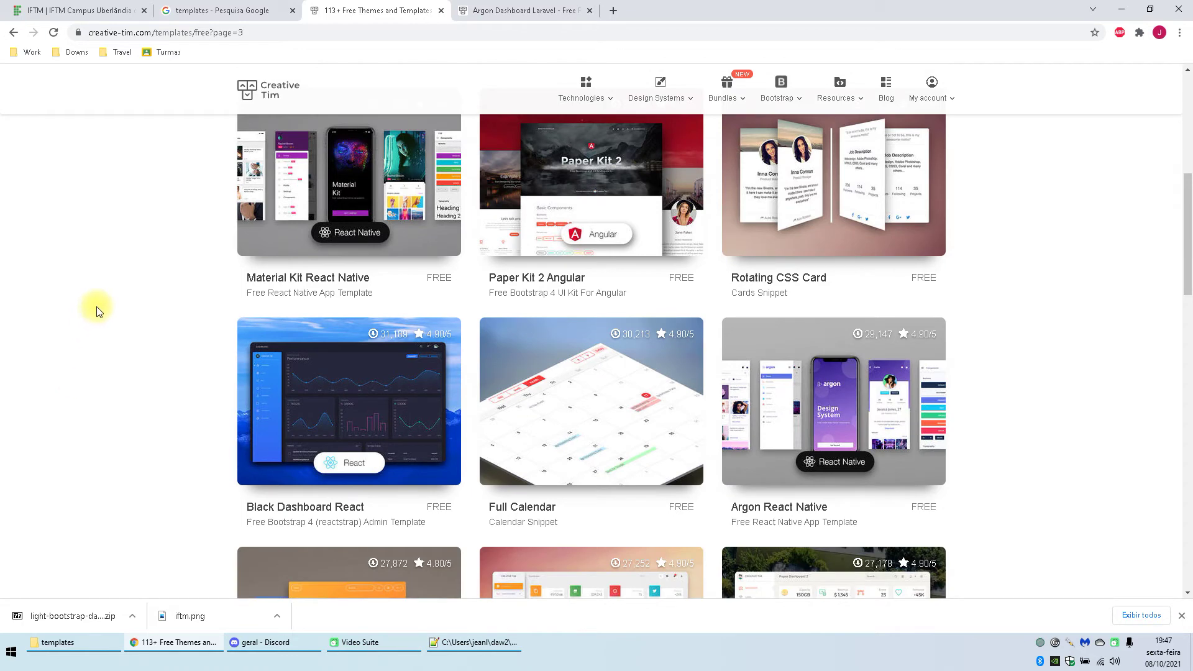
scroll(367, 488, "down", 5)
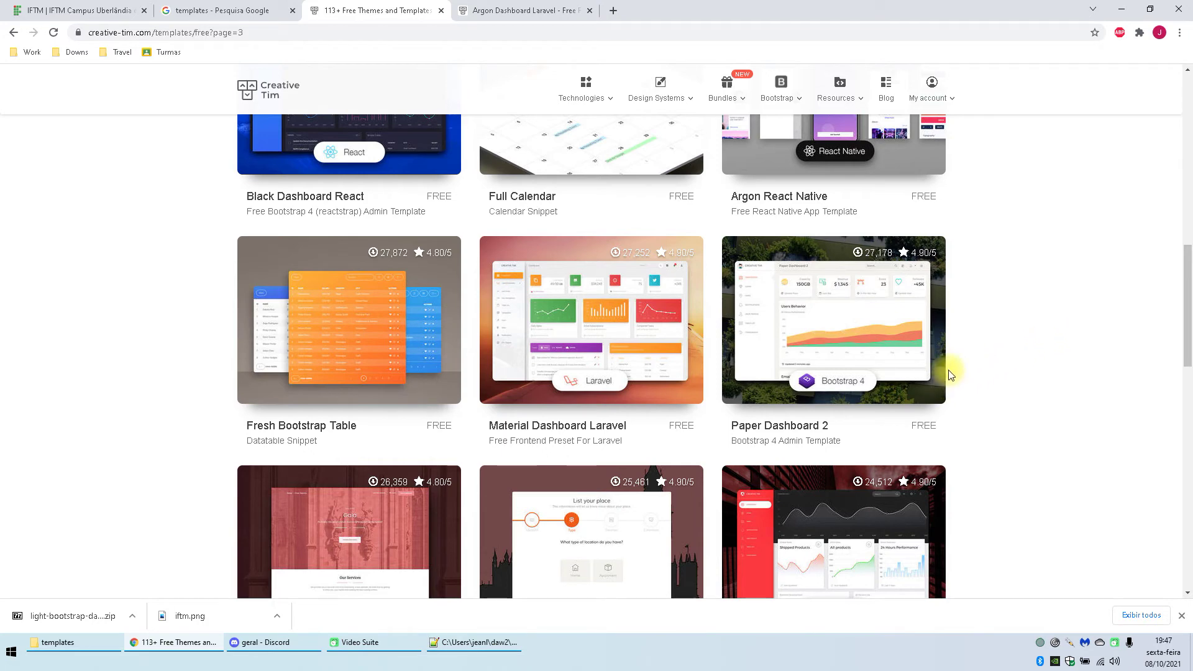
scroll(828, 315, "down", 1)
scroll(1023, 422, "down", 2)
scroll(1021, 494, "down", 1)
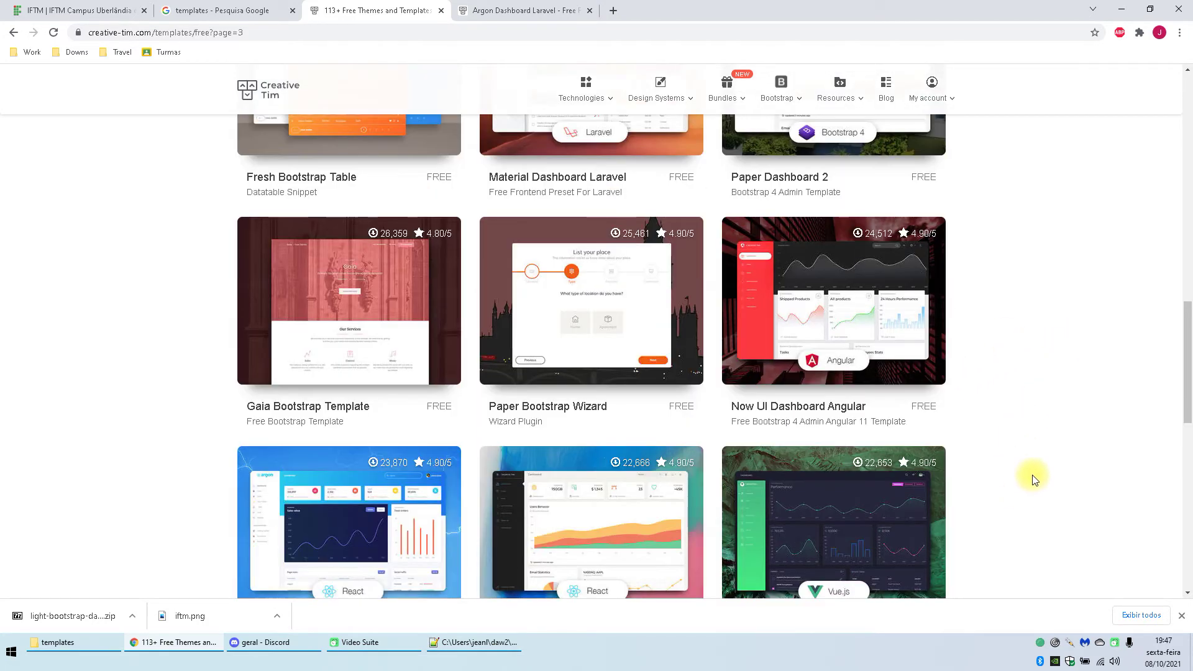
scroll(683, 475, "down", 2)
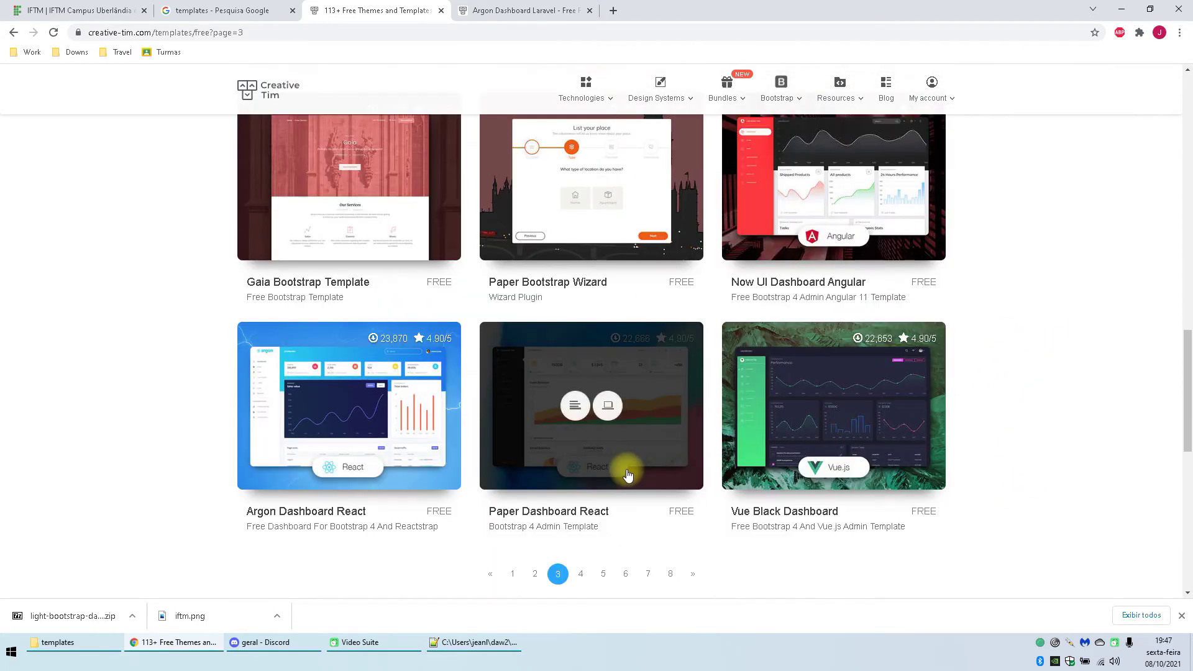
left_click(581, 575)
Step: Examine the Argon Dashboard Laravel live preview and try to open its Dashboard page
left_click(568, 10)
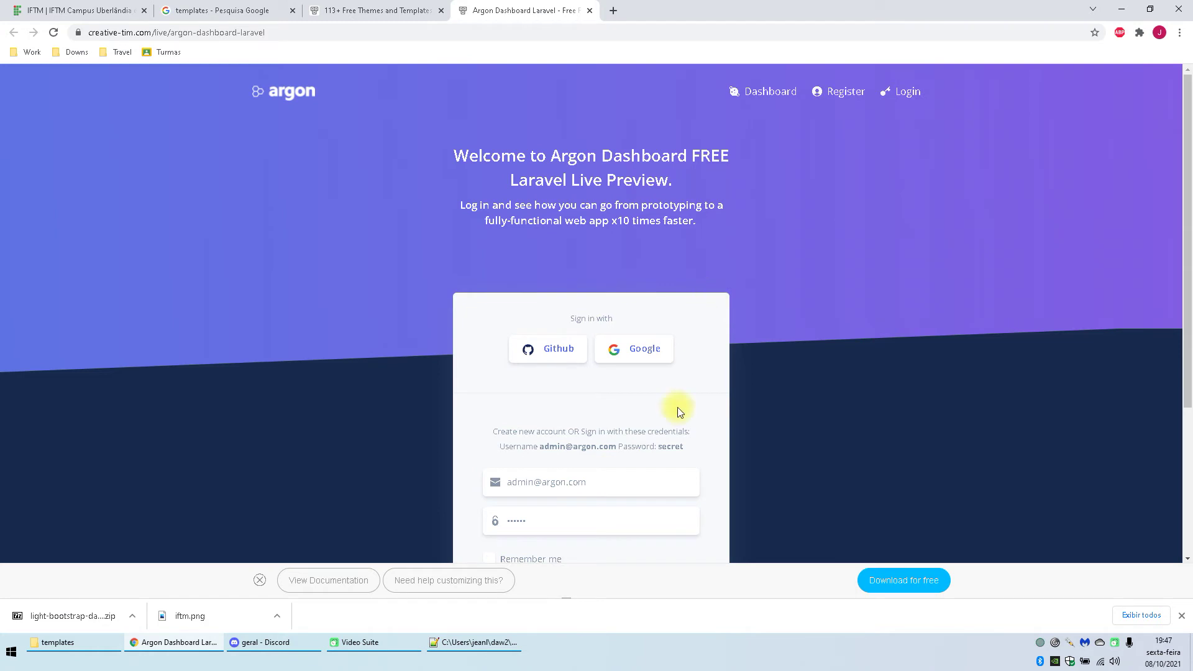
scroll(677, 408, "down", 3)
scroll(624, 367, "up", 3)
scroll(578, 373, "down", 3)
scroll(684, 321, "up", 3)
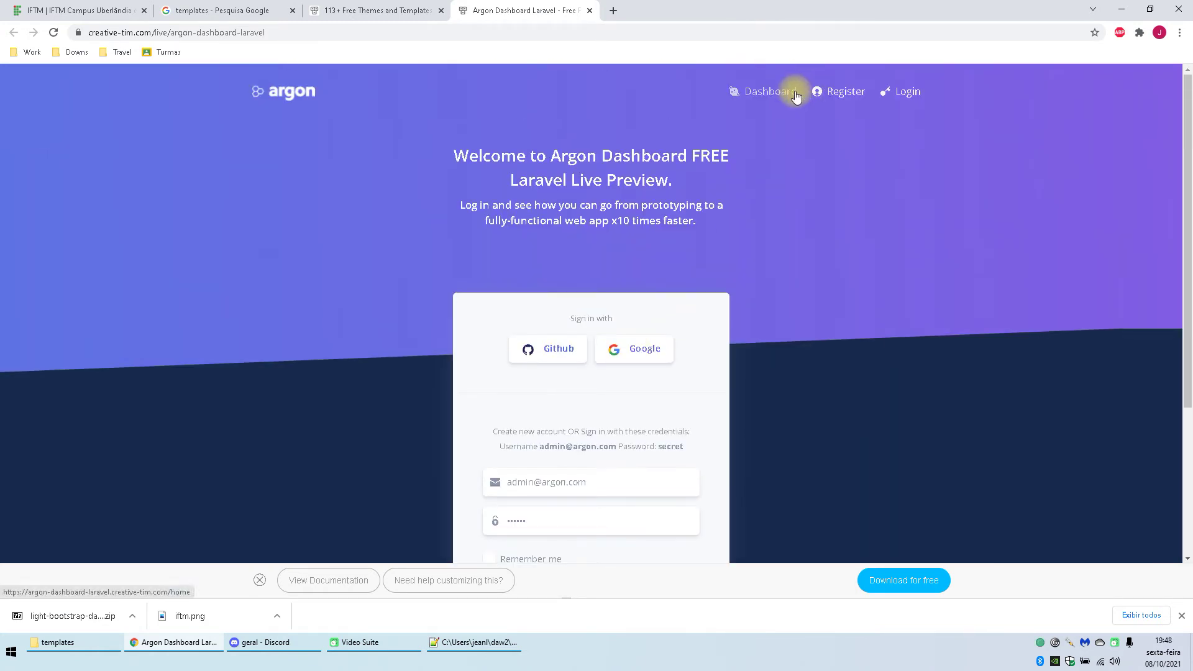
scroll(546, 448, "down", 1)
scroll(734, 337, "down", 1)
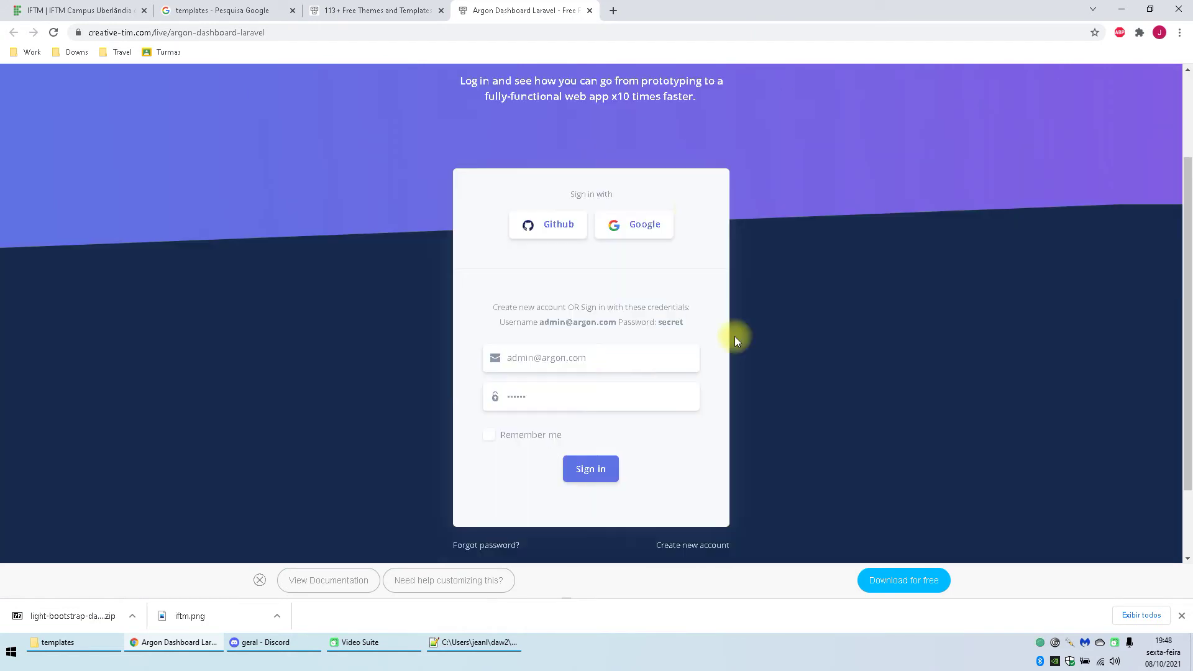
scroll(685, 360, "down", 1)
scroll(795, 358, "up", 3)
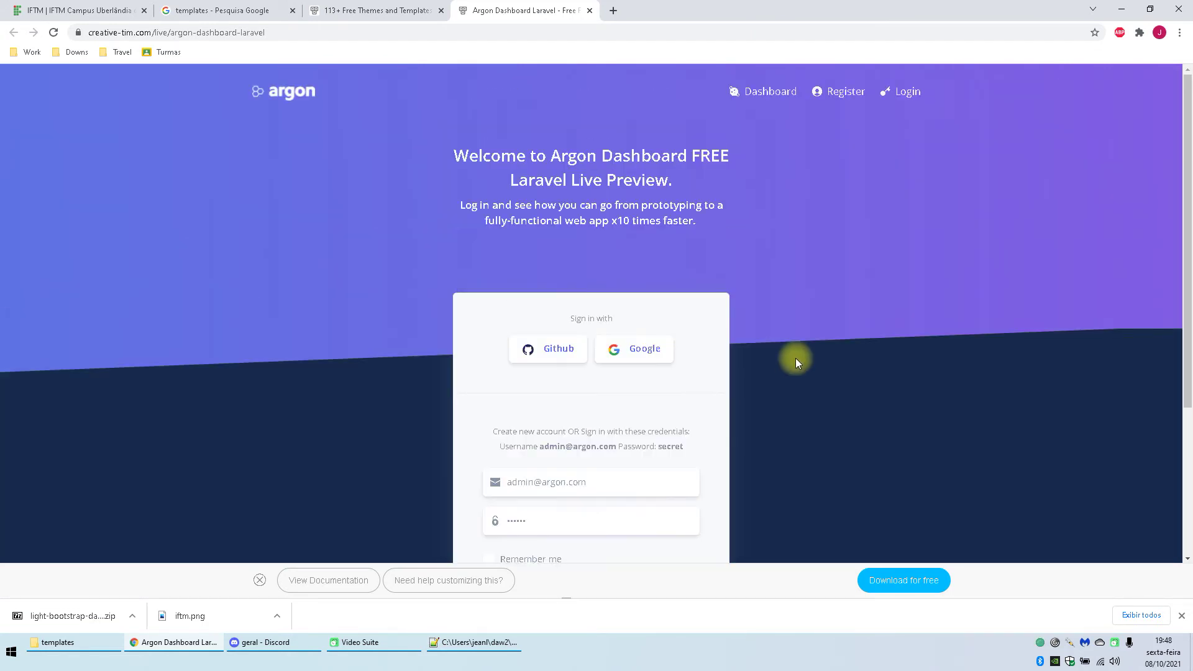
left_click(749, 92)
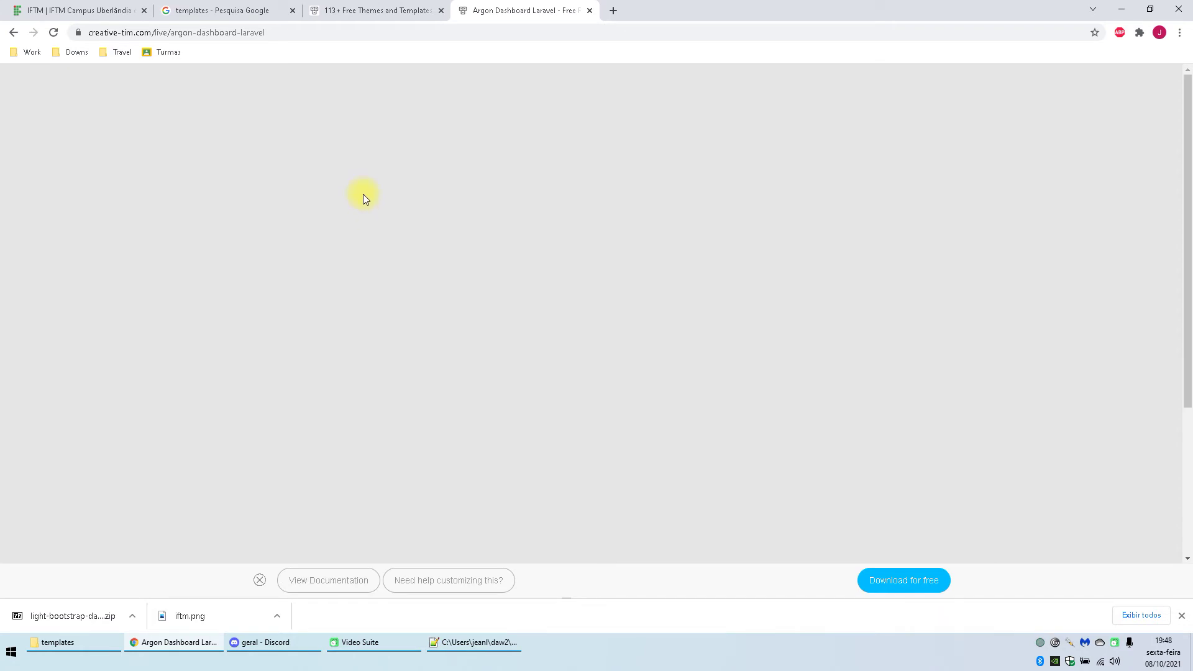
scroll(800, 380, "down", 3)
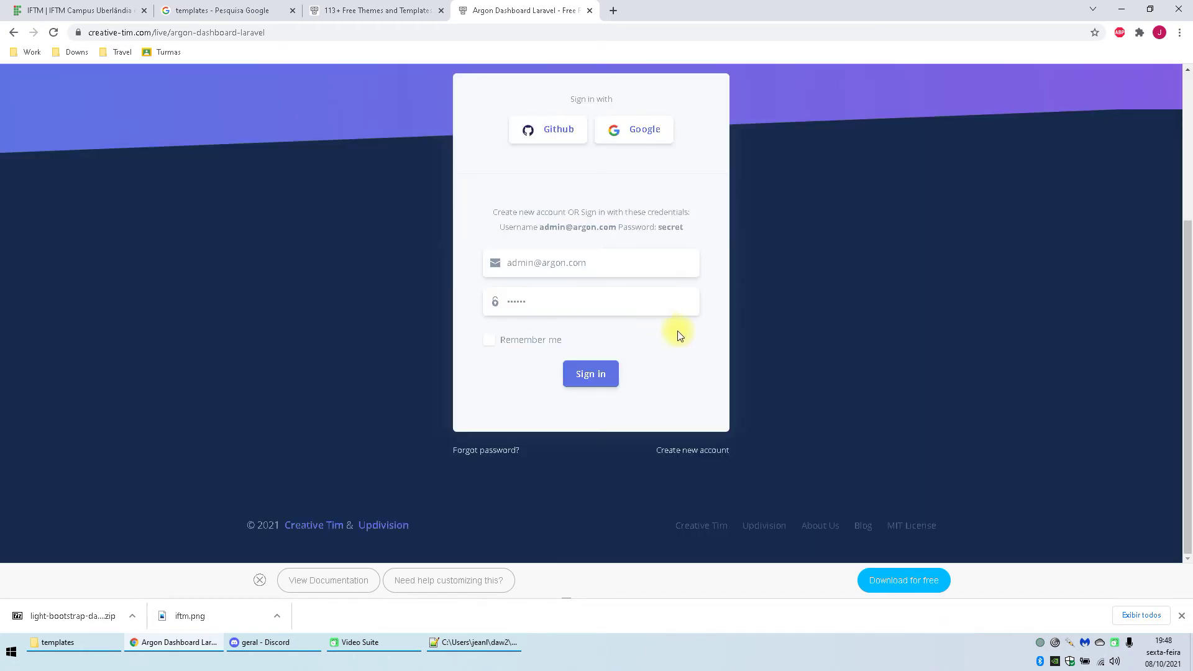
Step: Browse page 4 of the free templates, open the Soft UI Dashboard live preview, and close the Argon Dashboard Laravel tab
left_click(351, 10)
scroll(532, 314, "down", 3)
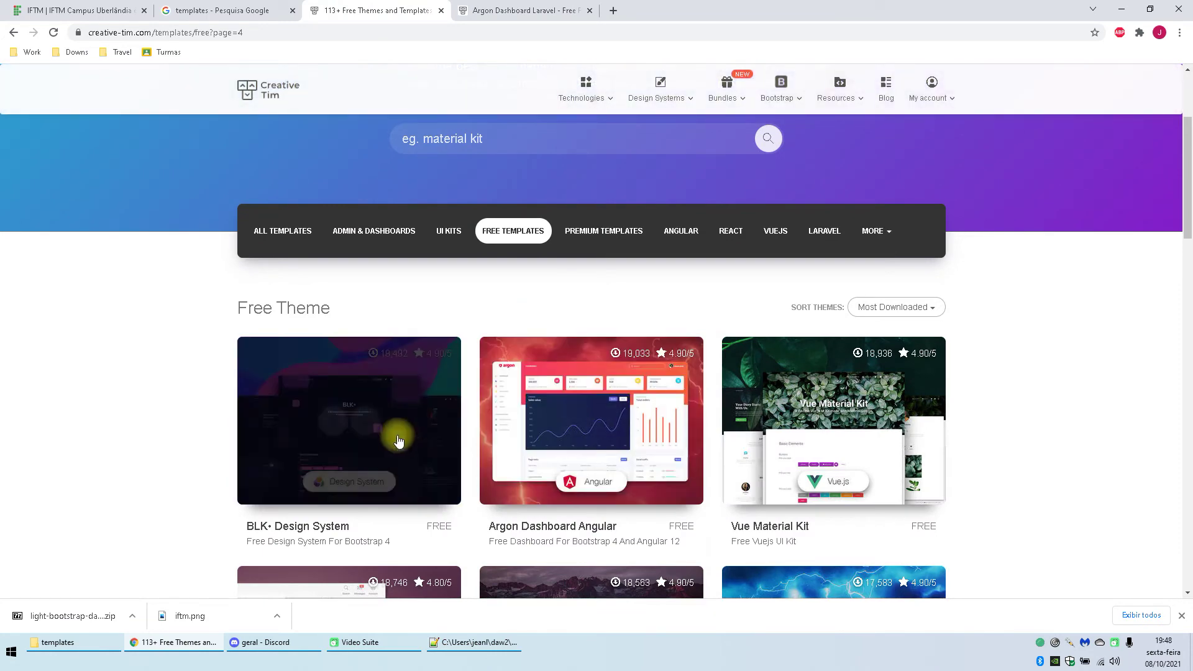
scroll(1027, 501, "down", 3)
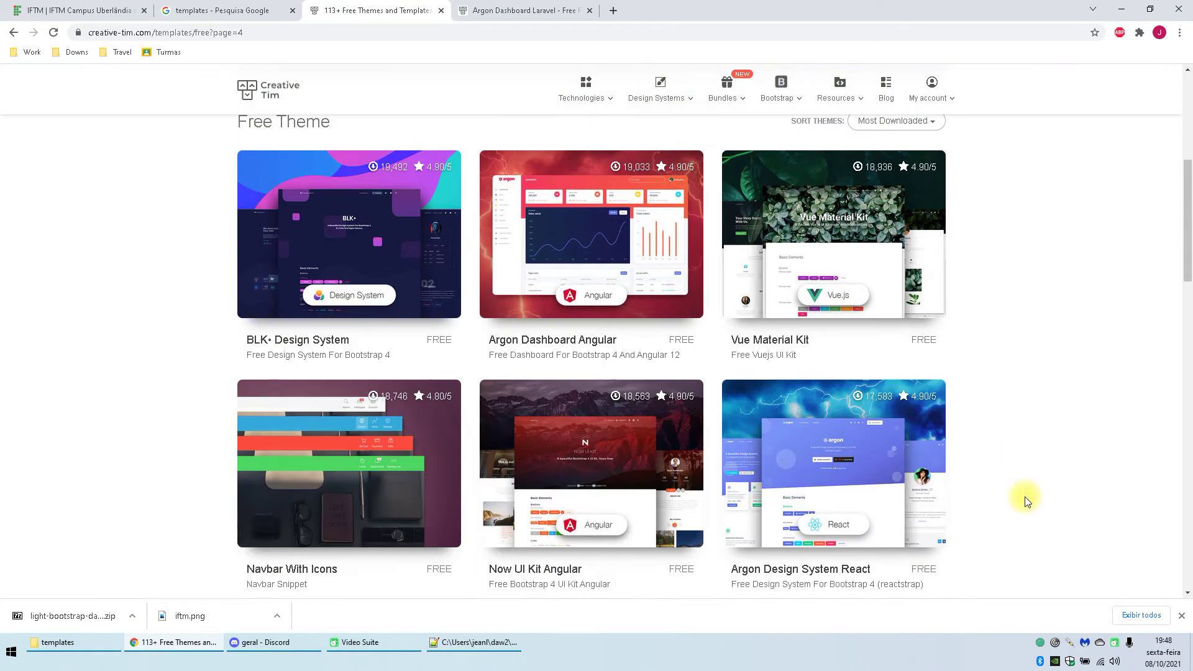
scroll(1026, 500, "down", 1)
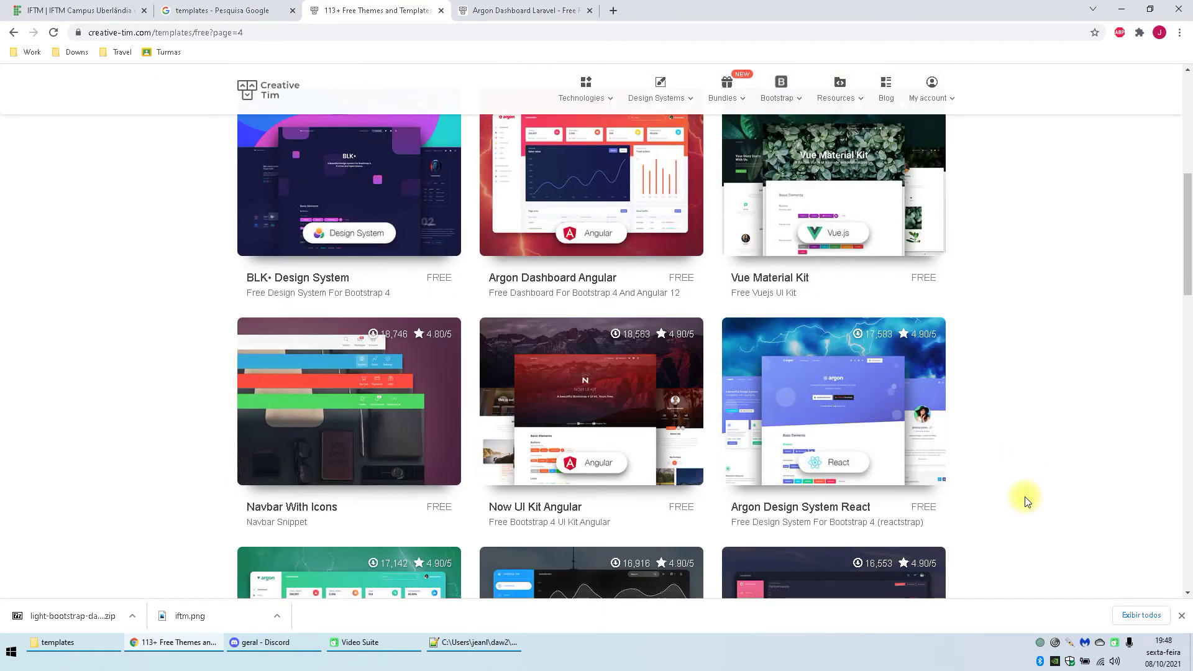
scroll(1026, 501, "down", 3)
scroll(1026, 501, "down", 2)
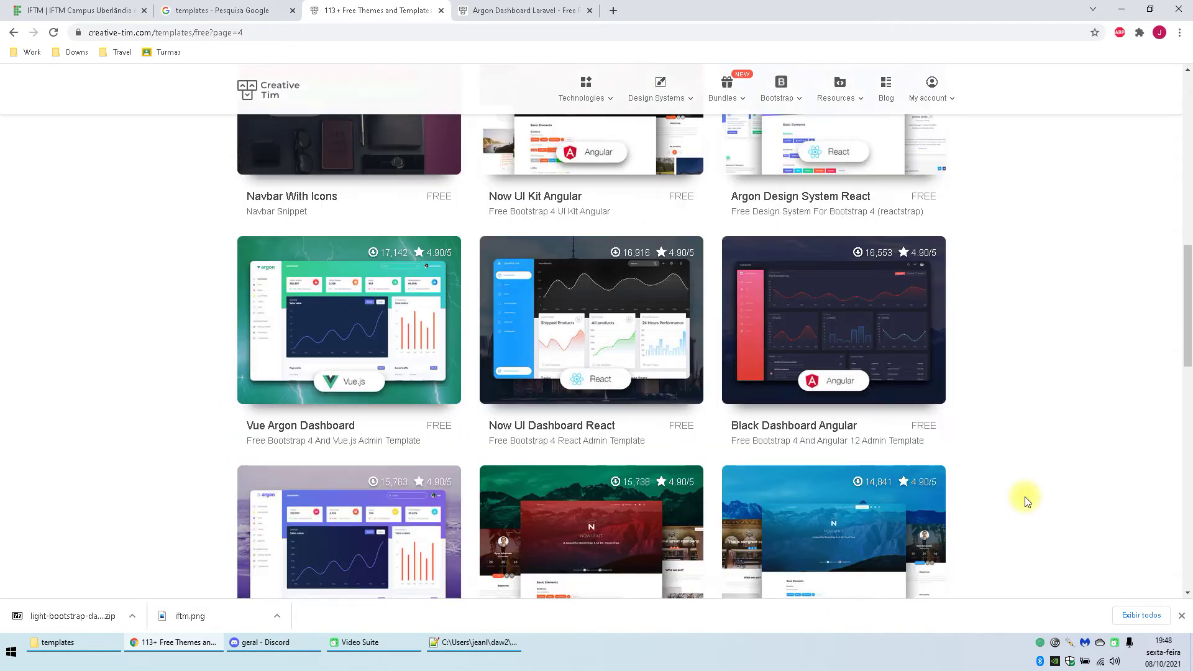
scroll(1027, 501, "down", 4)
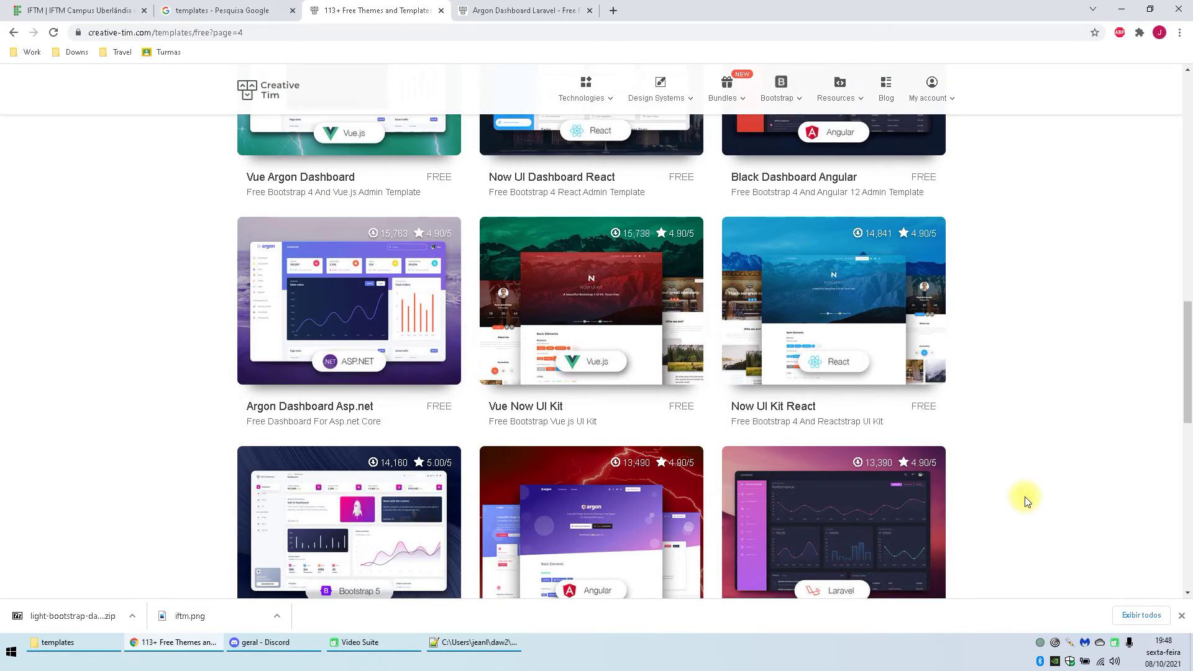
scroll(1026, 500, "down", 2)
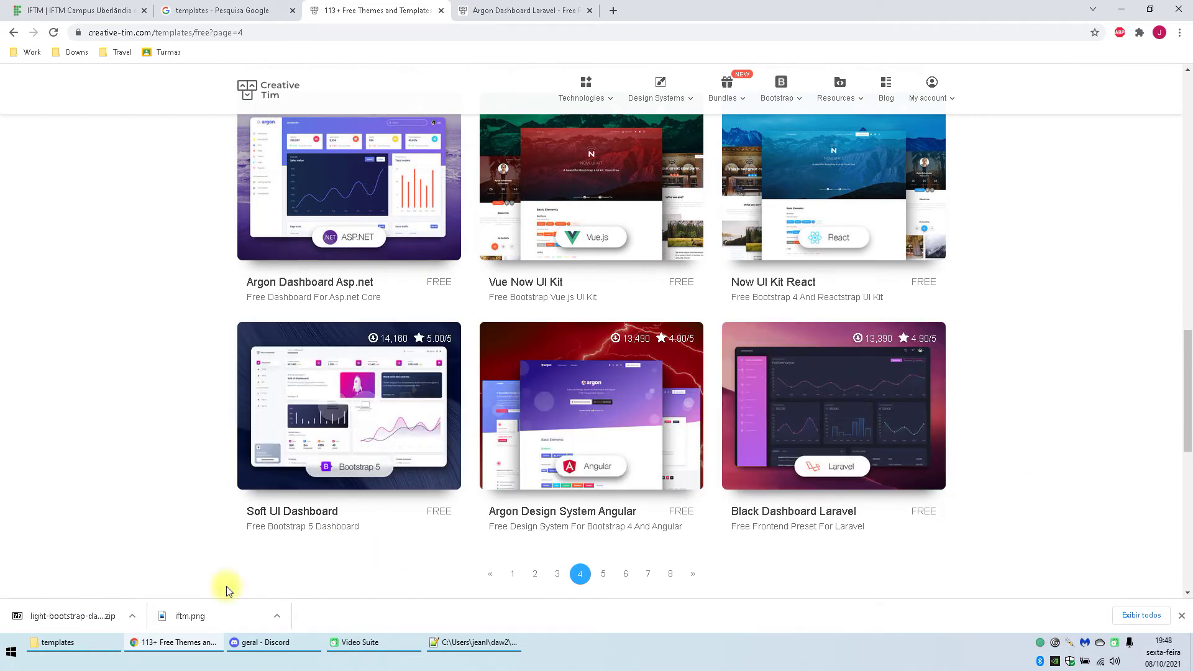
left_click(336, 376)
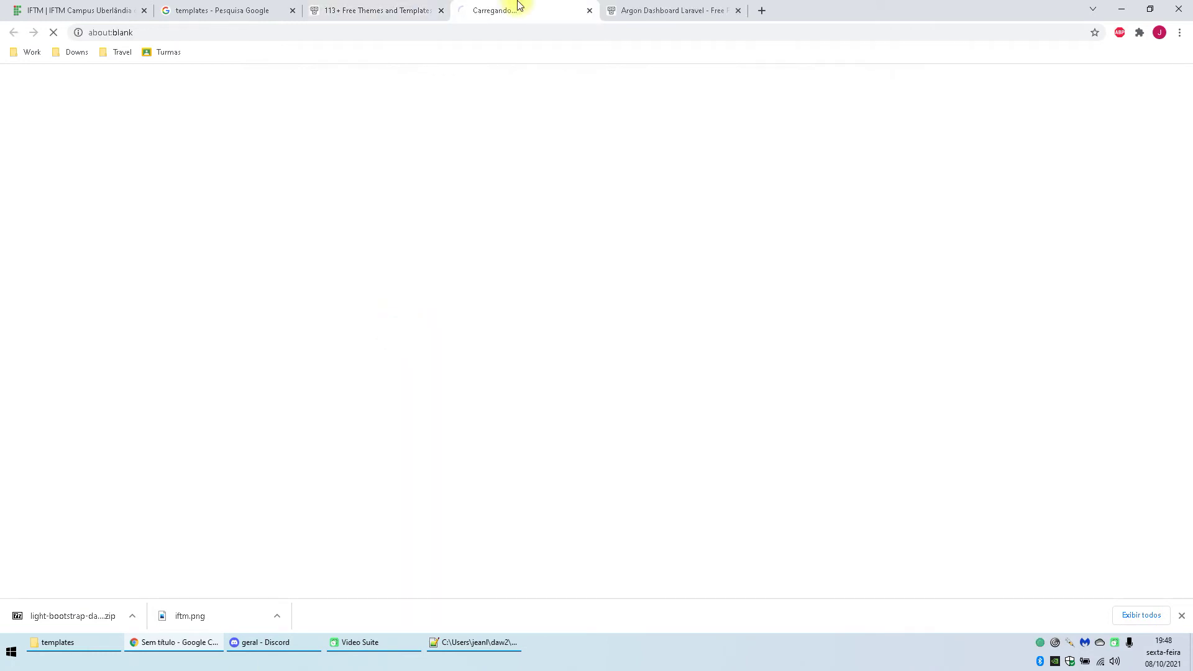
middle_click(662, 5)
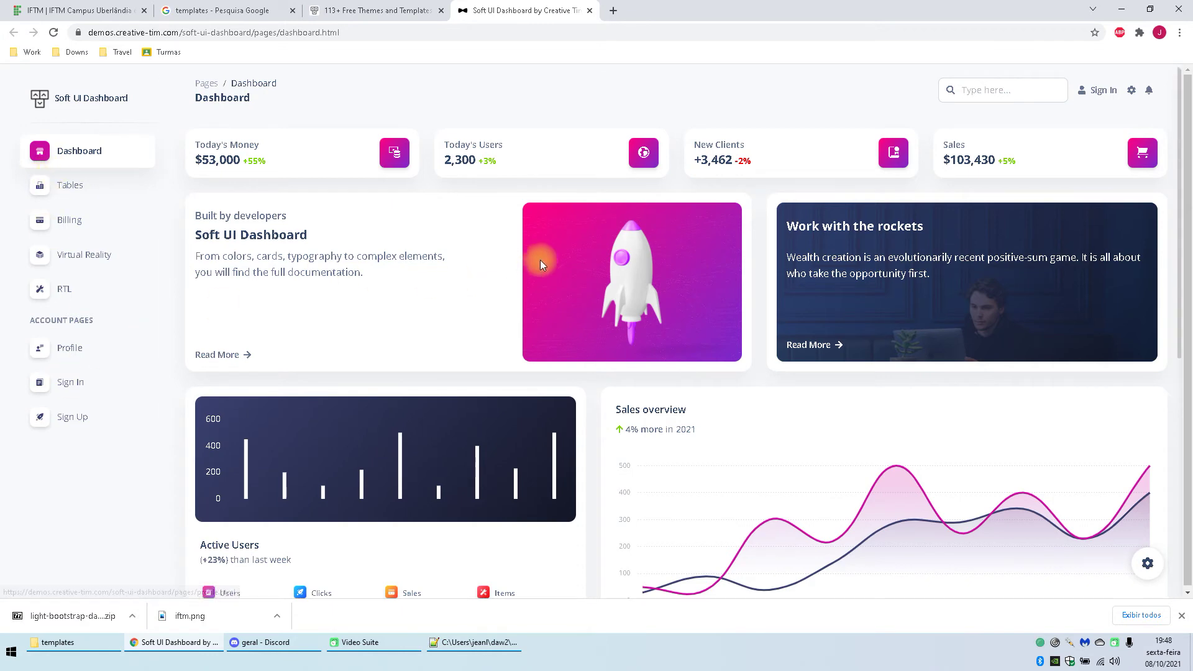
Step: Look over the Soft UI Dashboard demo and follow the free download link in its configurator
scroll(578, 256, "down", 3)
scroll(582, 252, "up", 3)
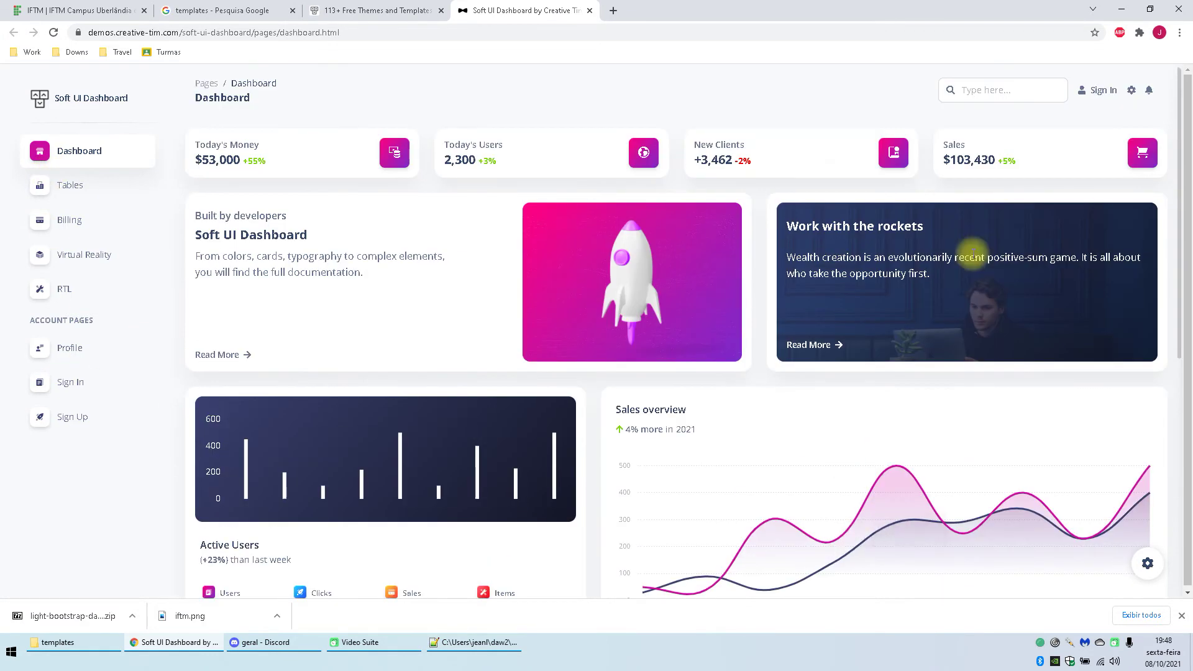
left_click(1151, 573)
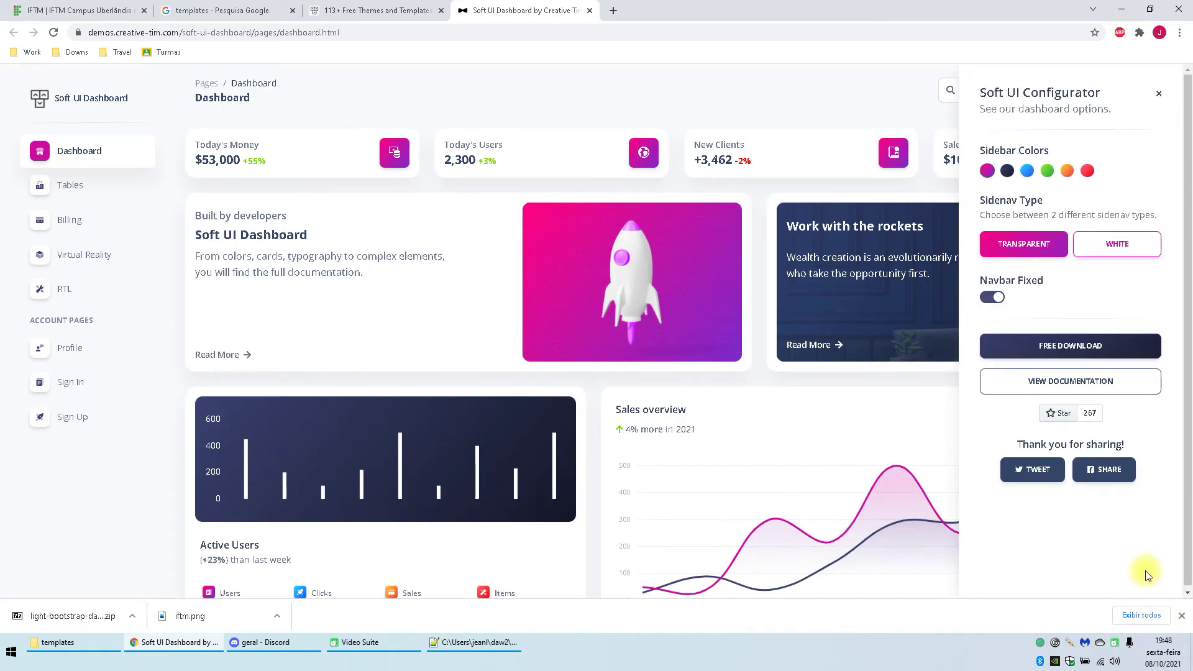
left_click(1110, 356)
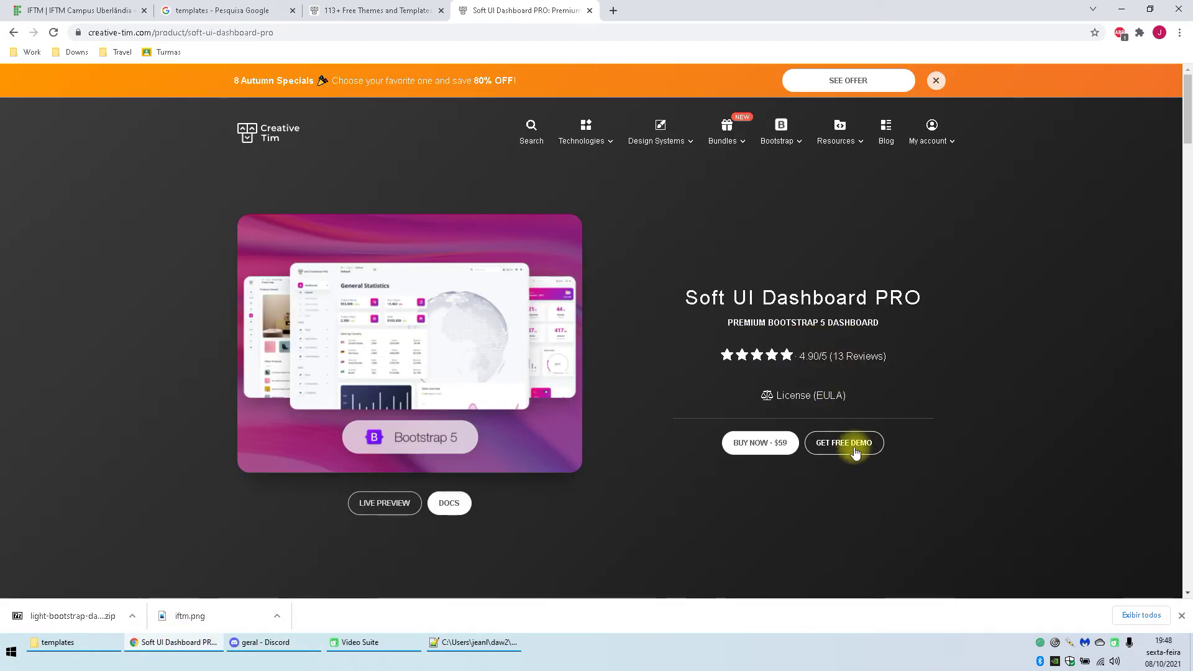
Step: Download the free Bootstrap 5 version of Soft UI Dashboard and show the ZIP in its folder
left_click(857, 451)
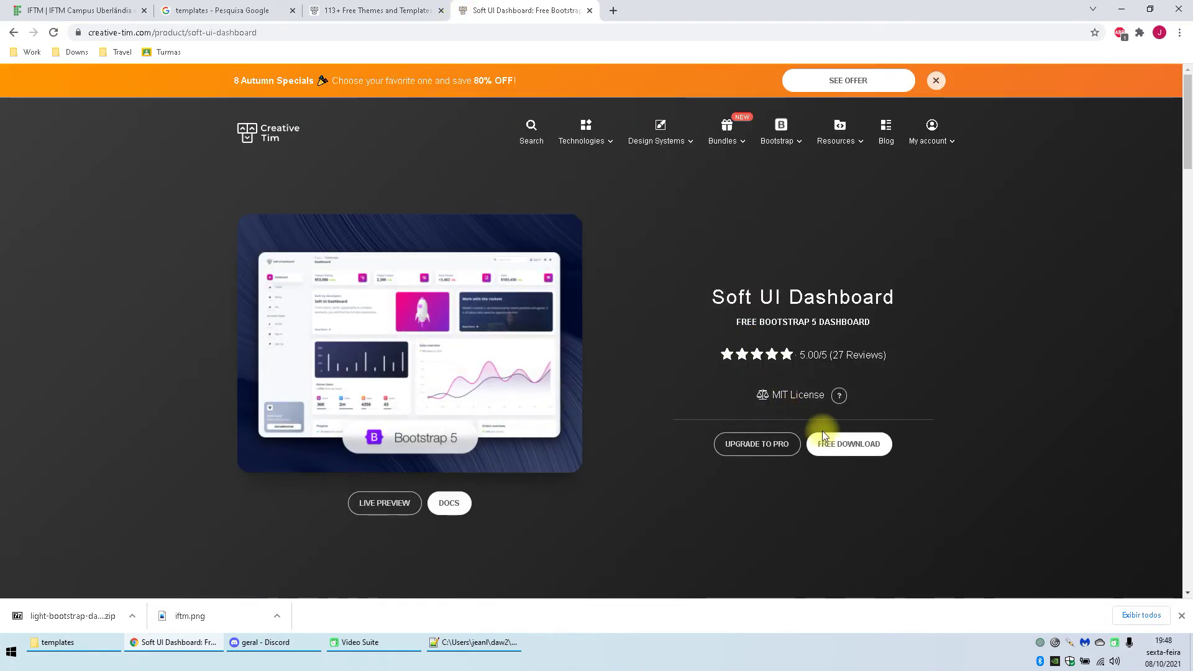
left_click(838, 442)
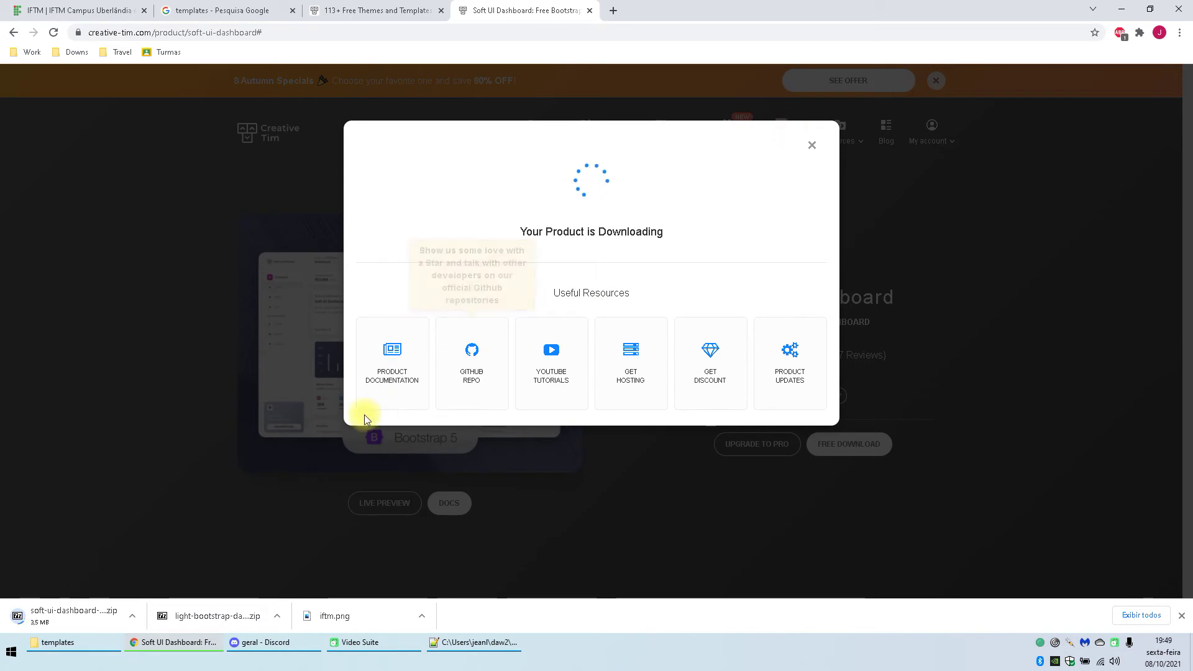
left_click(131, 623)
left_click(169, 578)
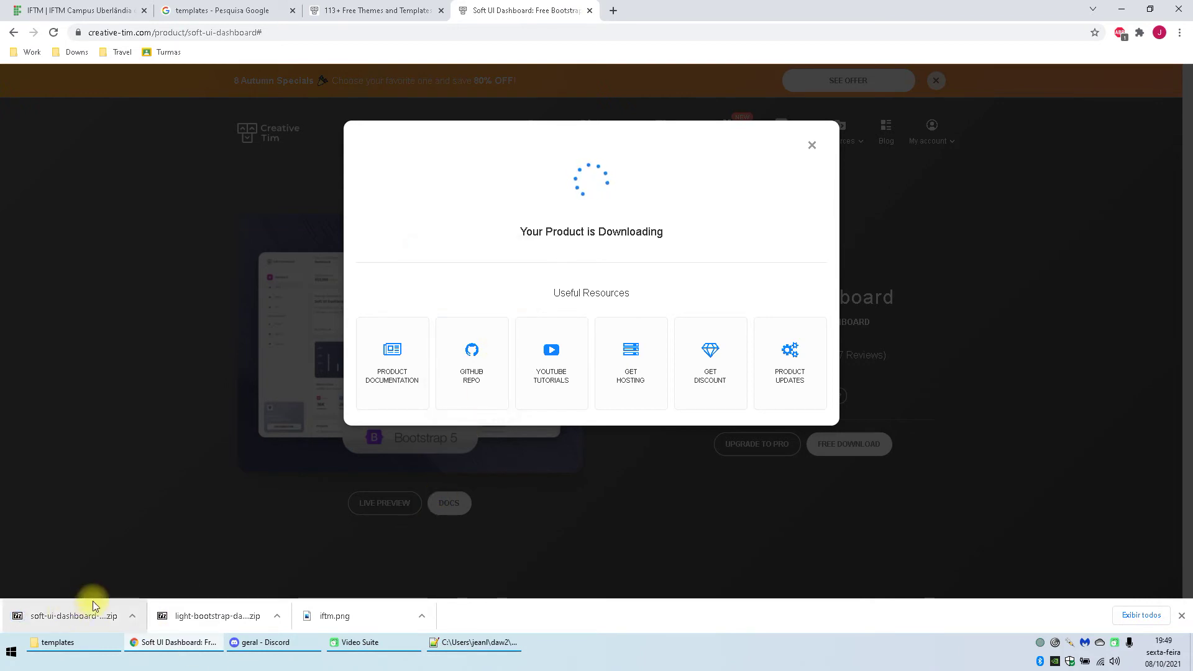
left_click(132, 616)
left_click(168, 578)
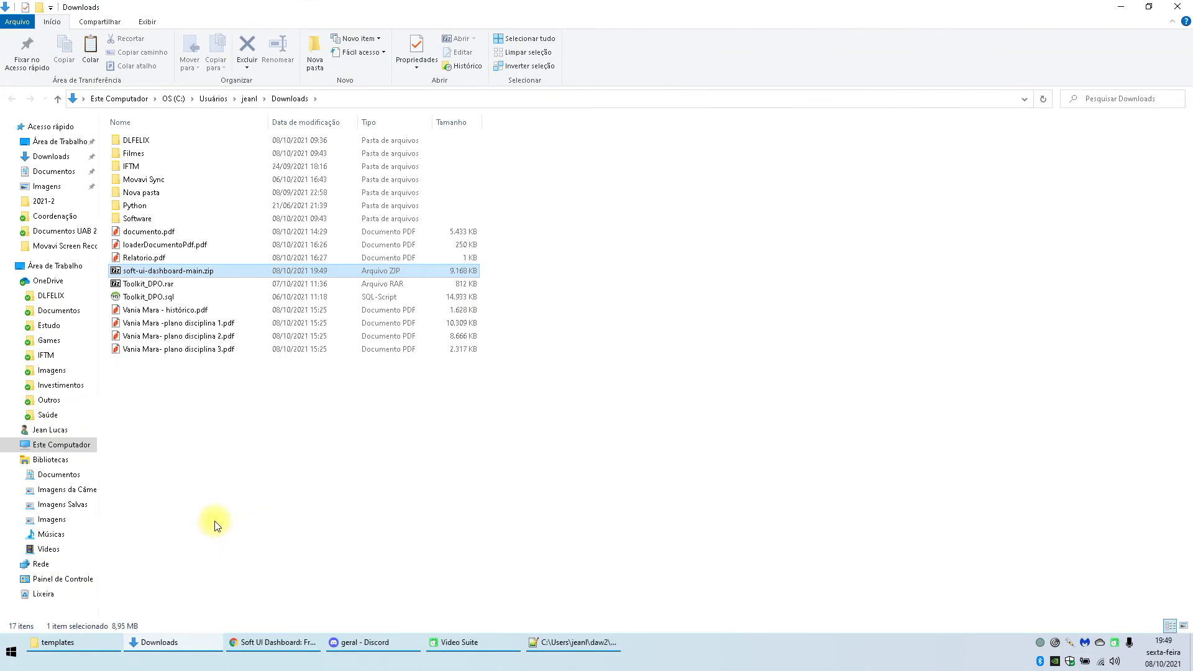
Step: Copy soft-ui-dashboard-main.zip into the noticias templates folder and extract it there
key("ctrl+c")
left_click(77, 644)
key("ctrl+v")
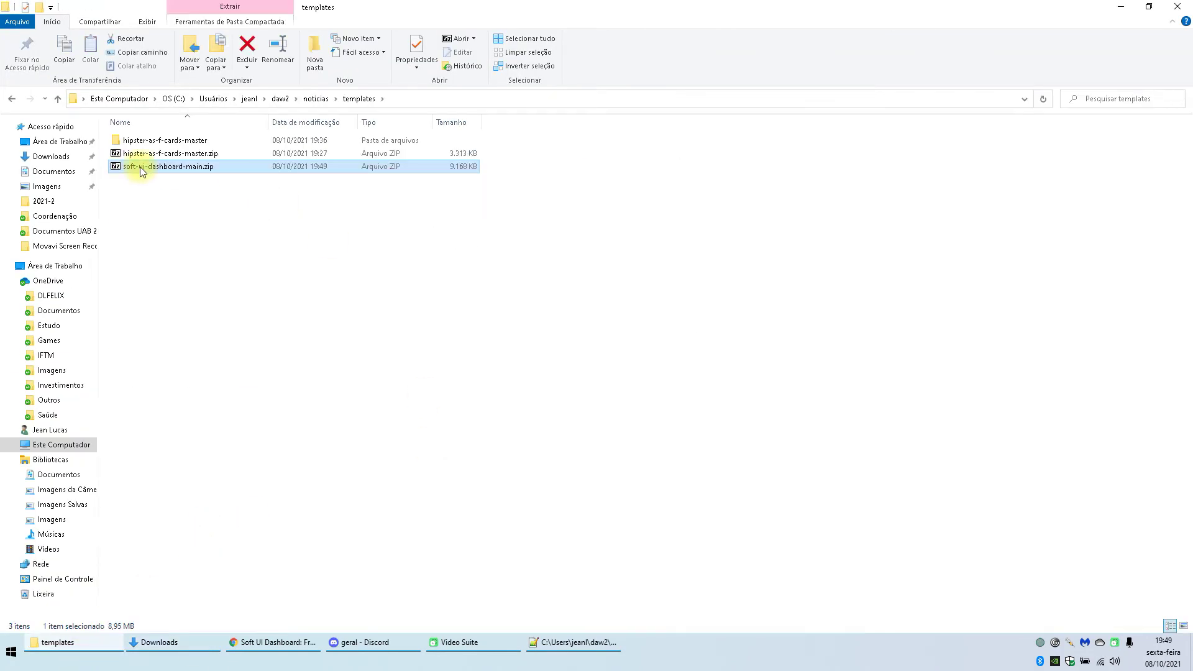
right_click(139, 167)
mouse_move(186, 190)
left_click(386, 244)
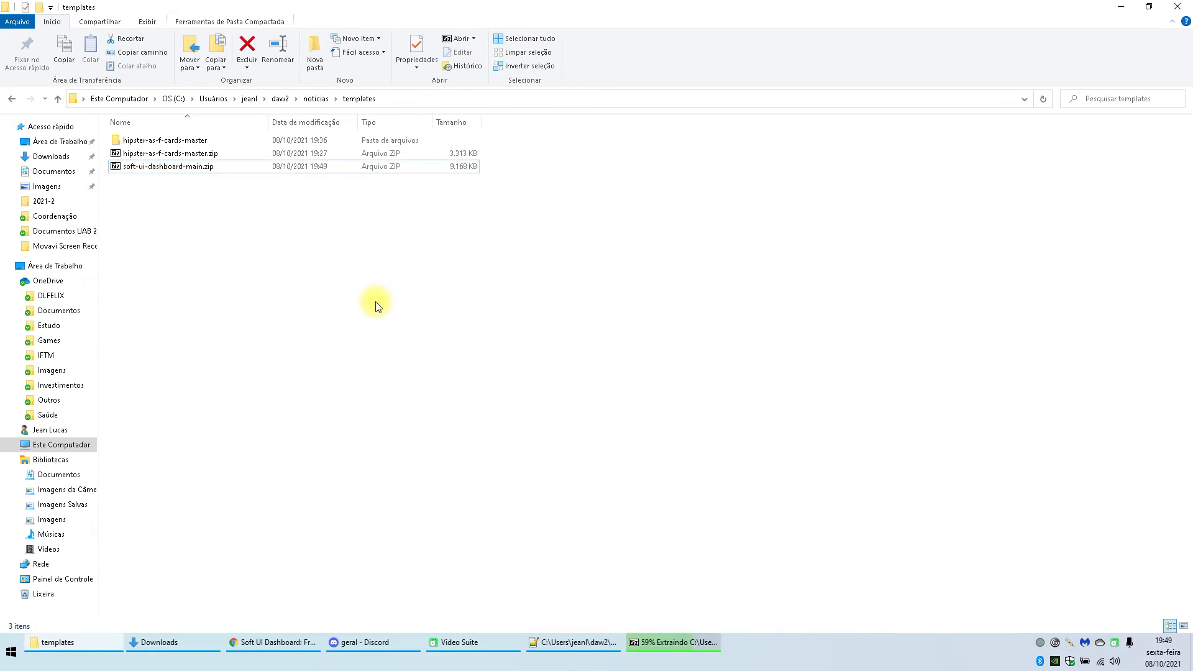
Step: Preview sign-in.html from the extracted template's pages folder in the browser and return to File Explorer
double_click(186, 154)
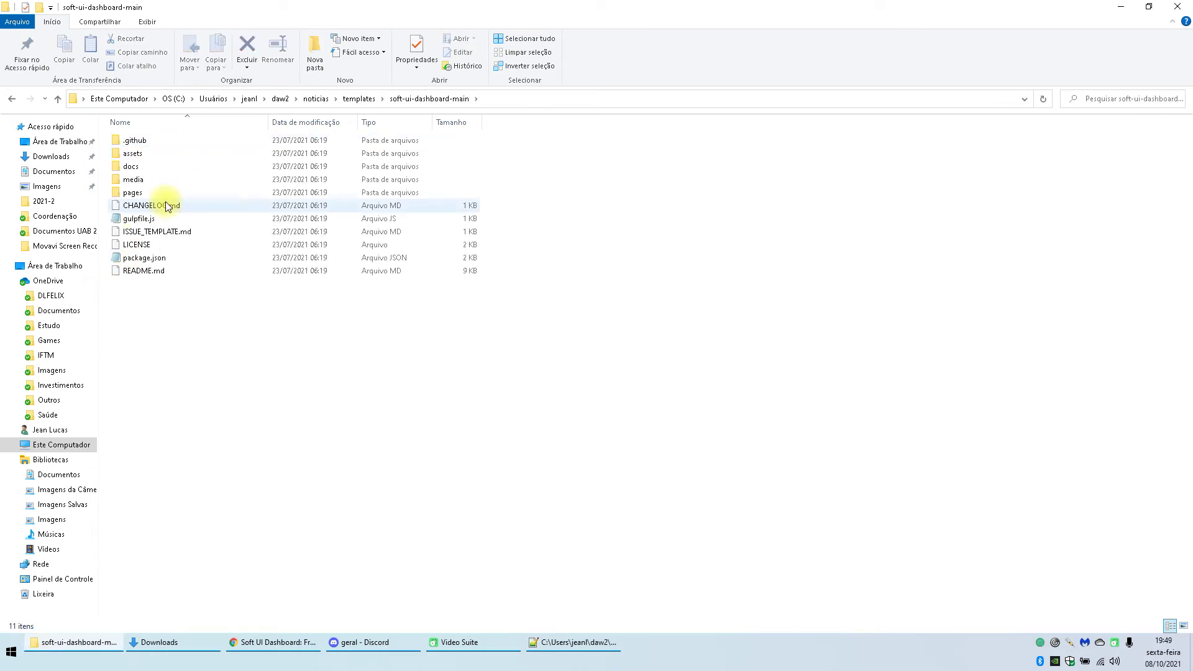
double_click(132, 193)
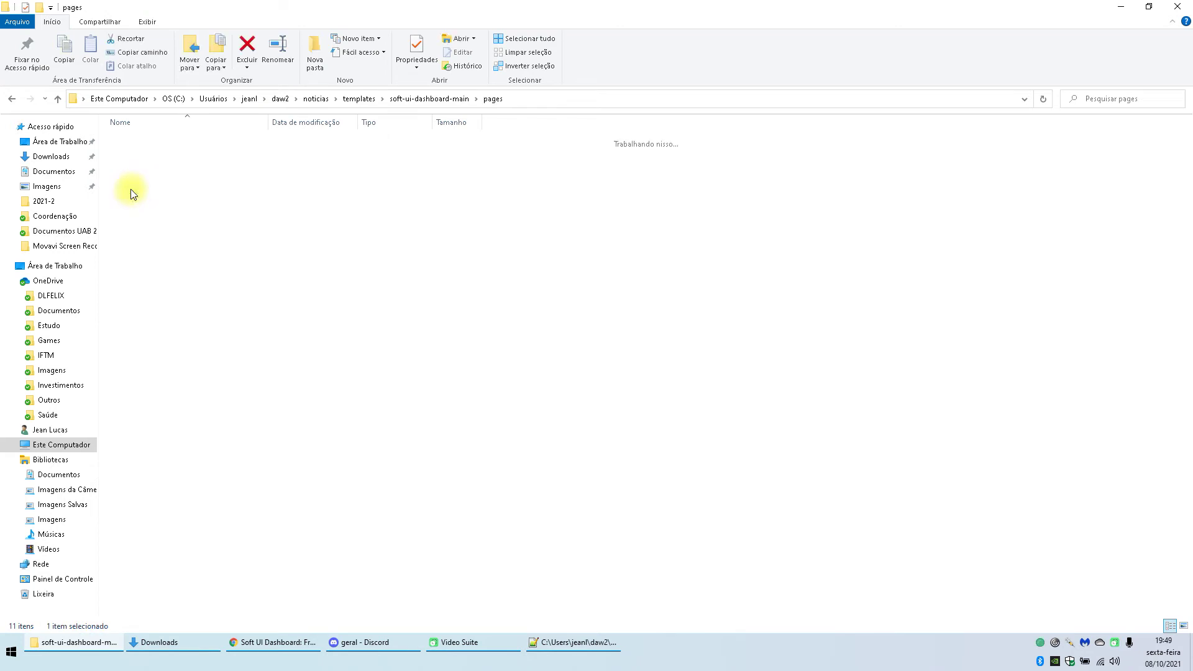
double_click(142, 193)
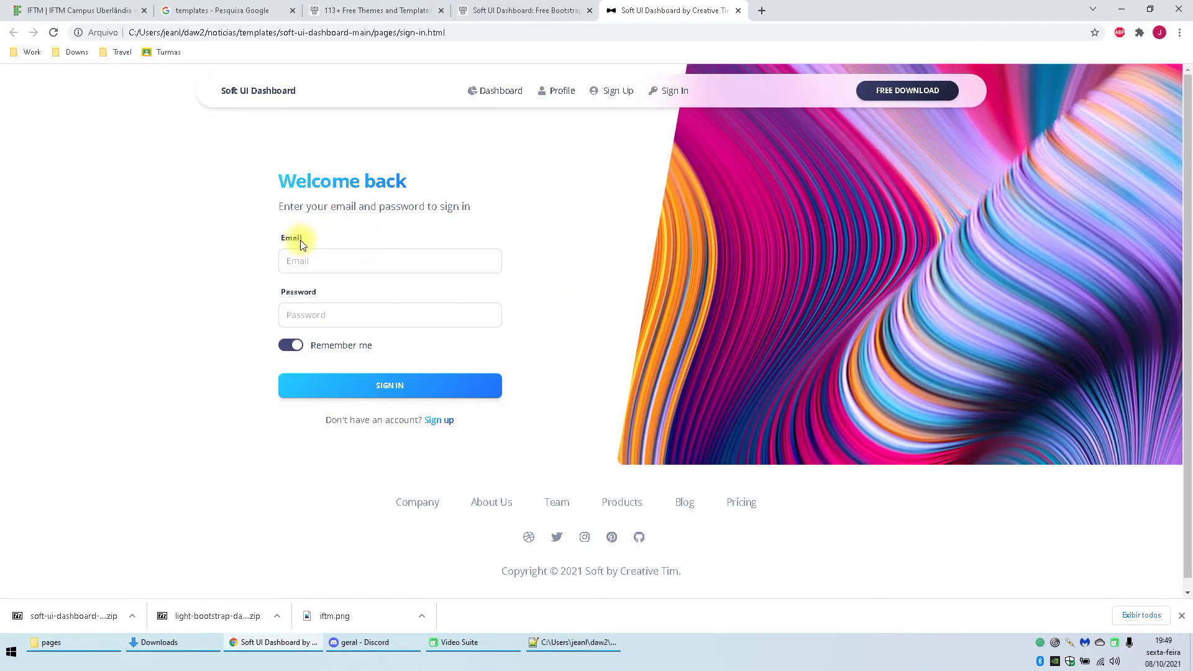
key("alt+Tab")
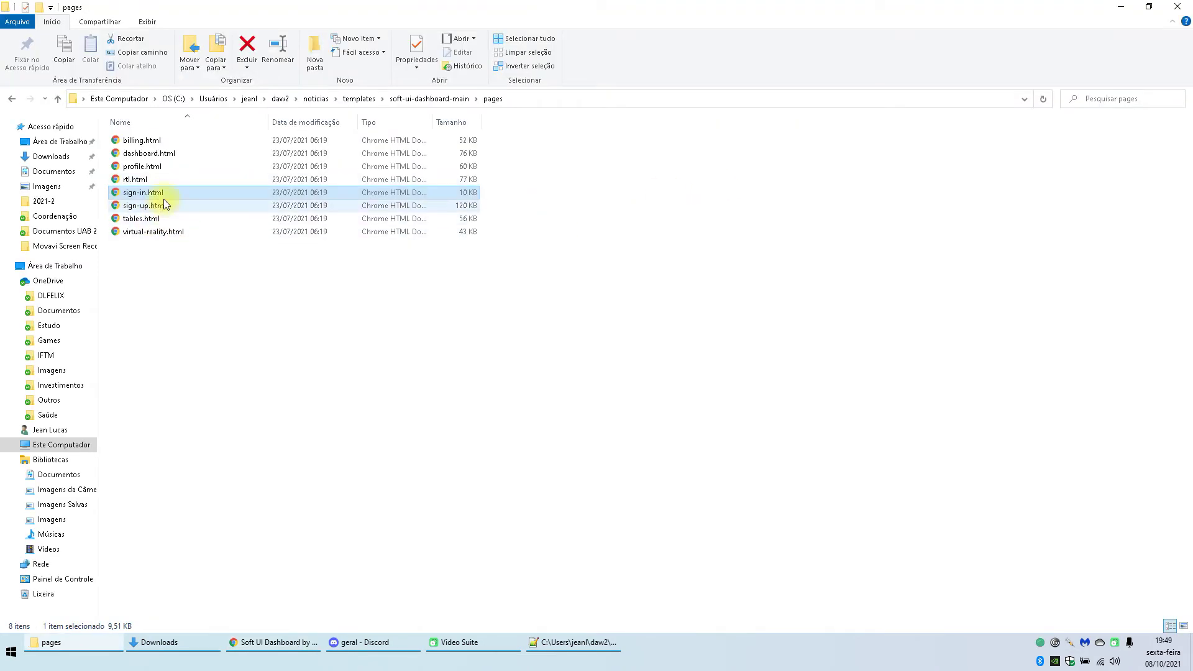
Step: Preview profile.html in the browser and look over the template's Profile and Dashboard pages
double_click(146, 166)
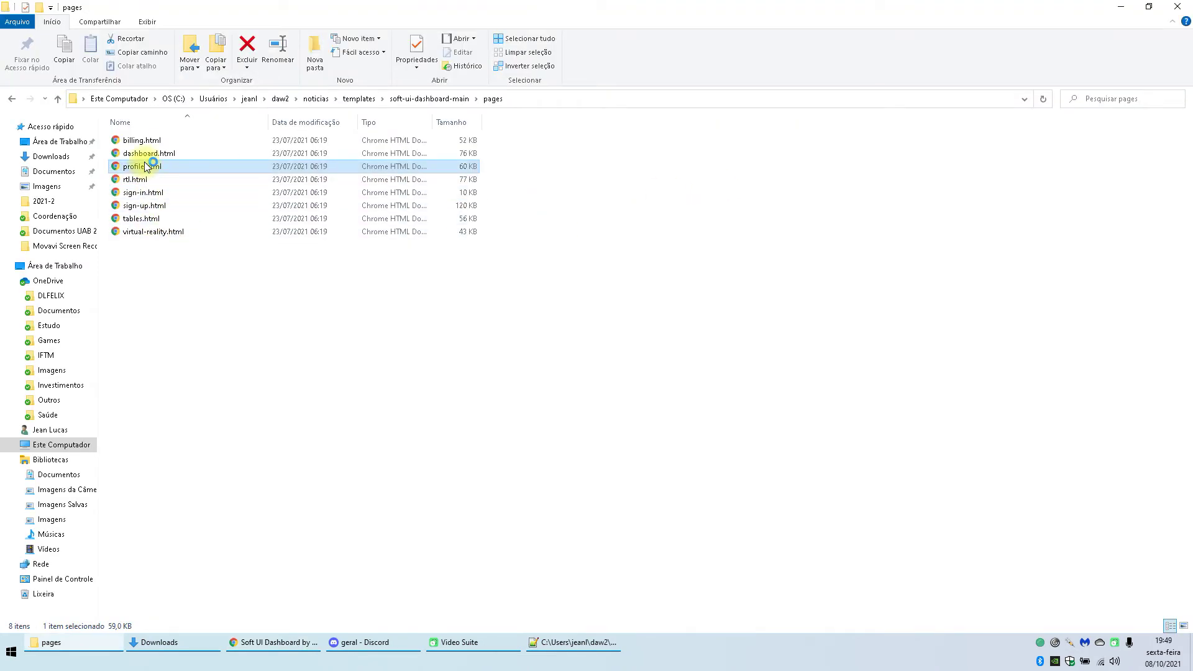
scroll(459, 353, "down", 4)
scroll(618, 386, "up", 4)
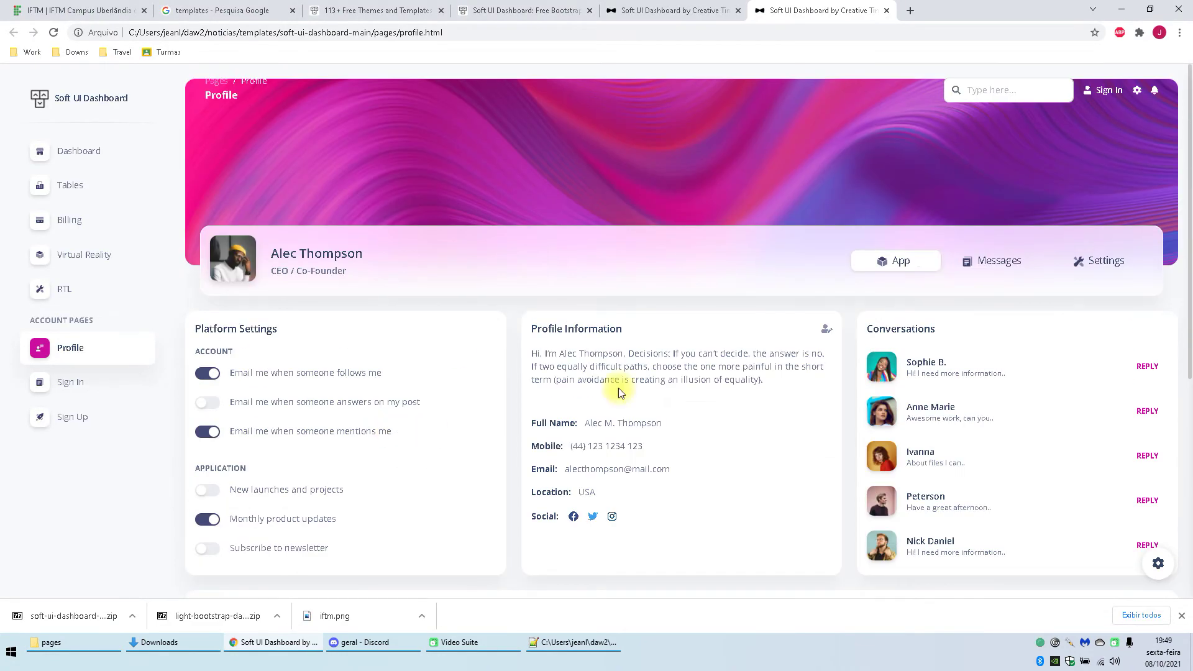
scroll(1004, 335, "down", 6)
scroll(424, 326, "up", 6)
left_click(74, 151)
scroll(924, 185, "down", 5)
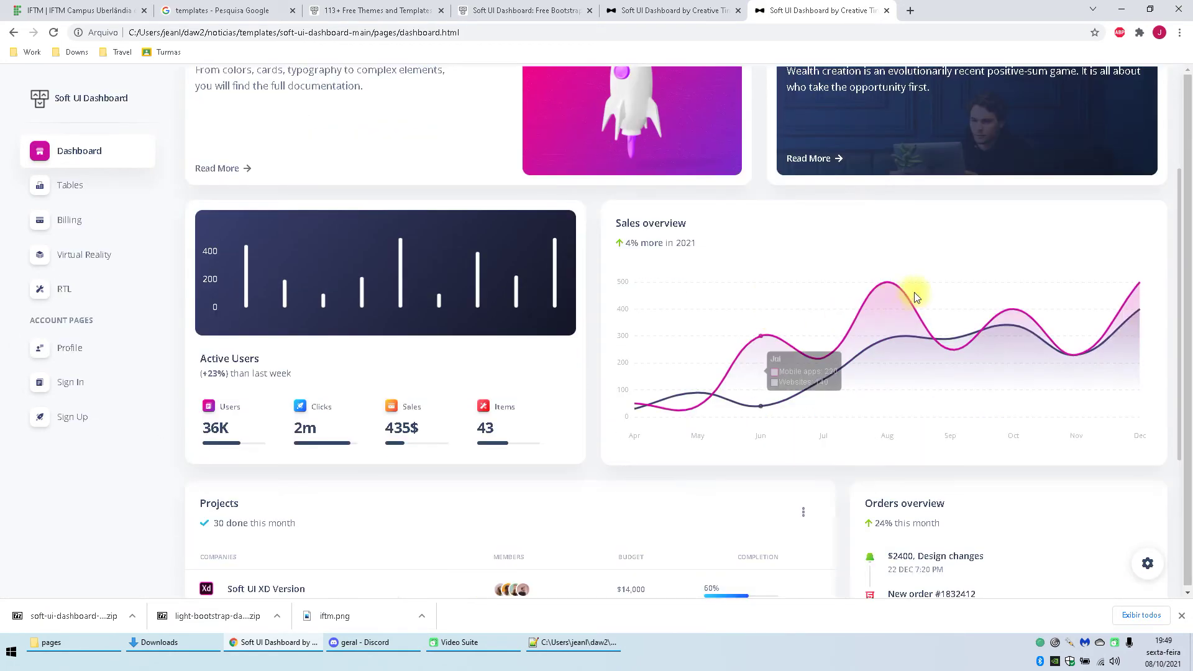
Step: Examine the local template's Tables and Billing pages, including the projects table
left_click(82, 197)
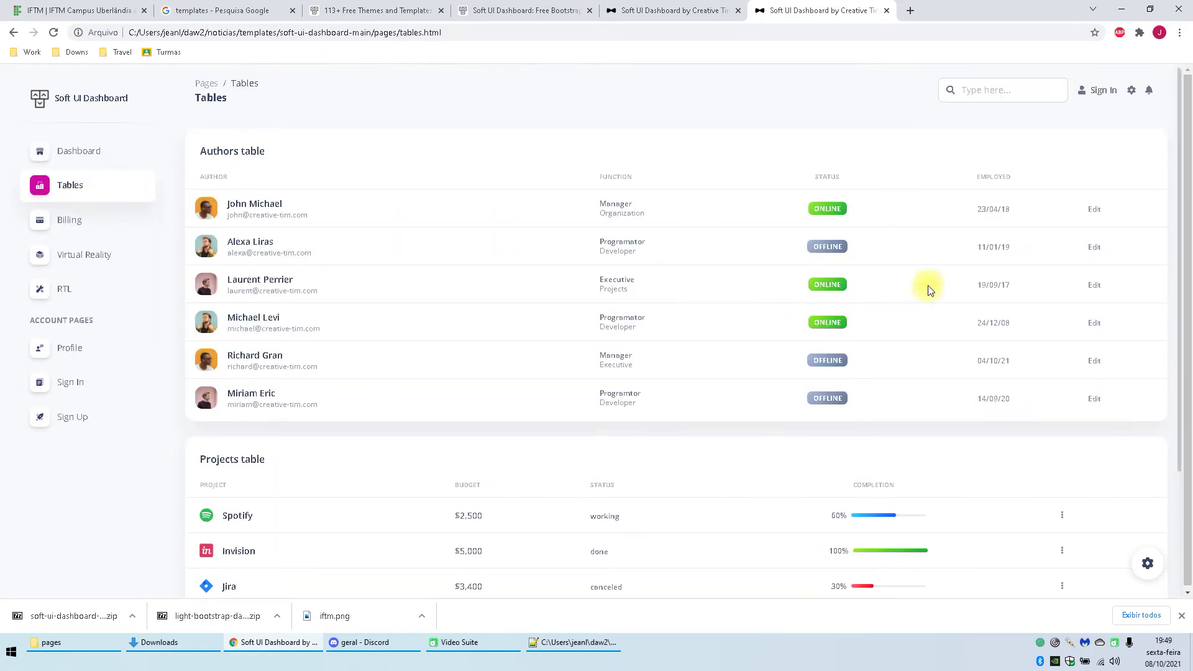
scroll(589, 386, "down", 3)
scroll(622, 385, "up", 3)
left_click(74, 230)
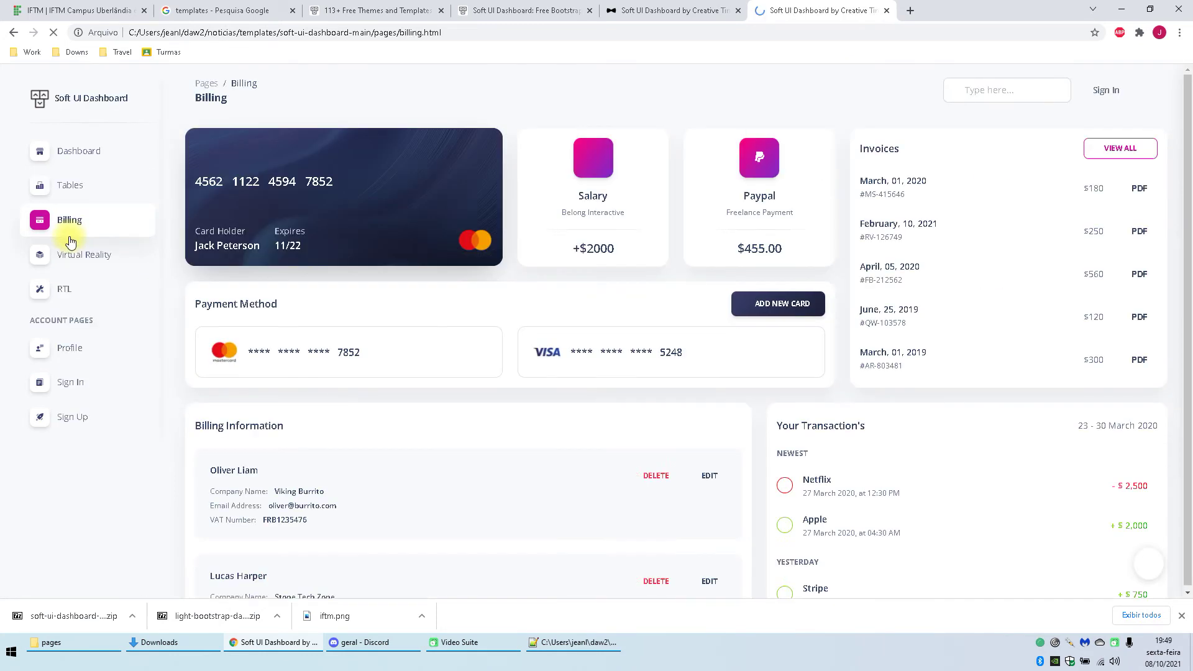
left_click(78, 184)
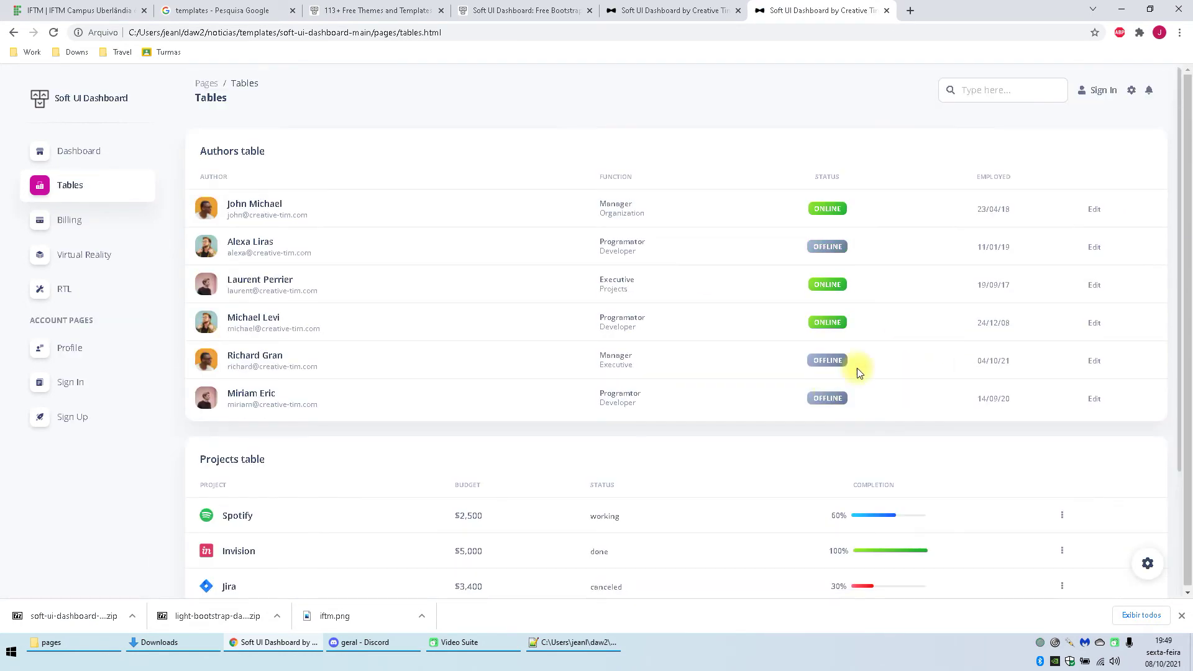
scroll(1028, 215, "down", 3)
scroll(1094, 211, "up", 3)
scroll(1076, 248, "down", 3)
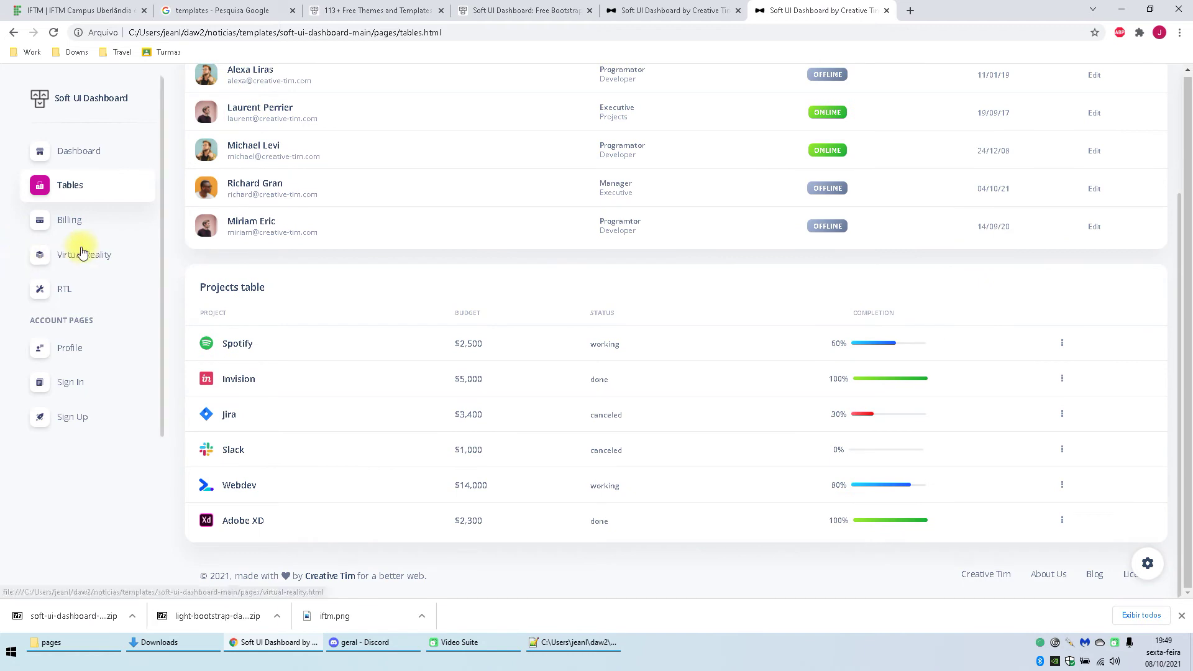
Step: Look at the Virtual Reality and RTL pages, returning to the Tables page after each
left_click(83, 252)
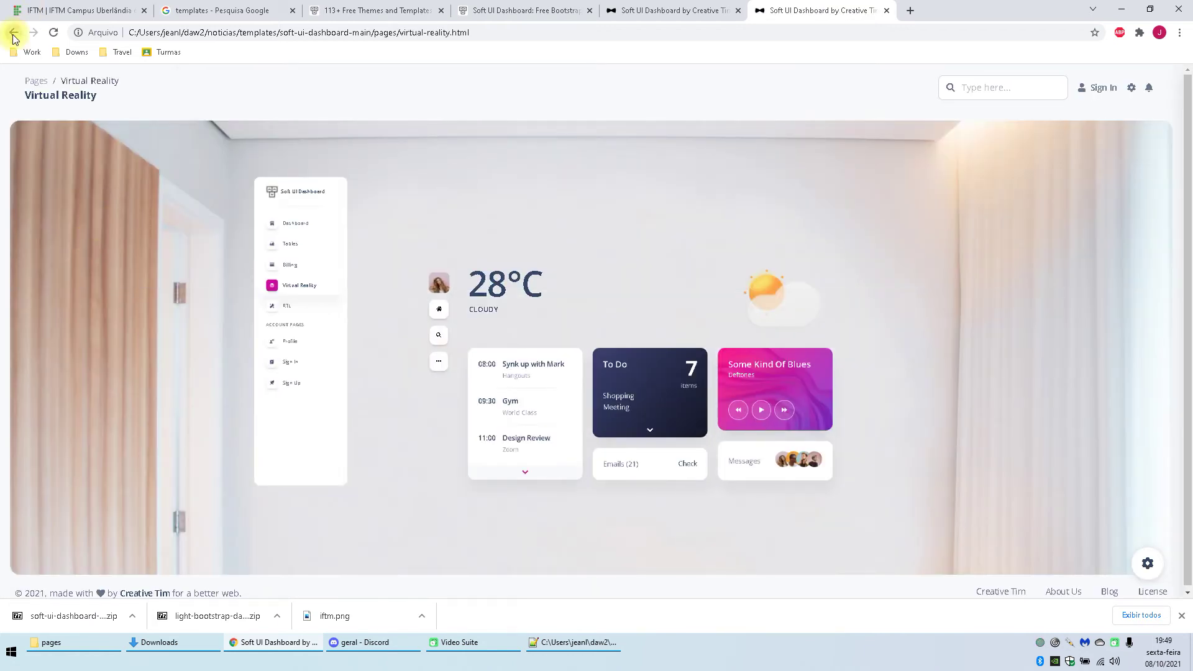
left_click(14, 33)
left_click(74, 291)
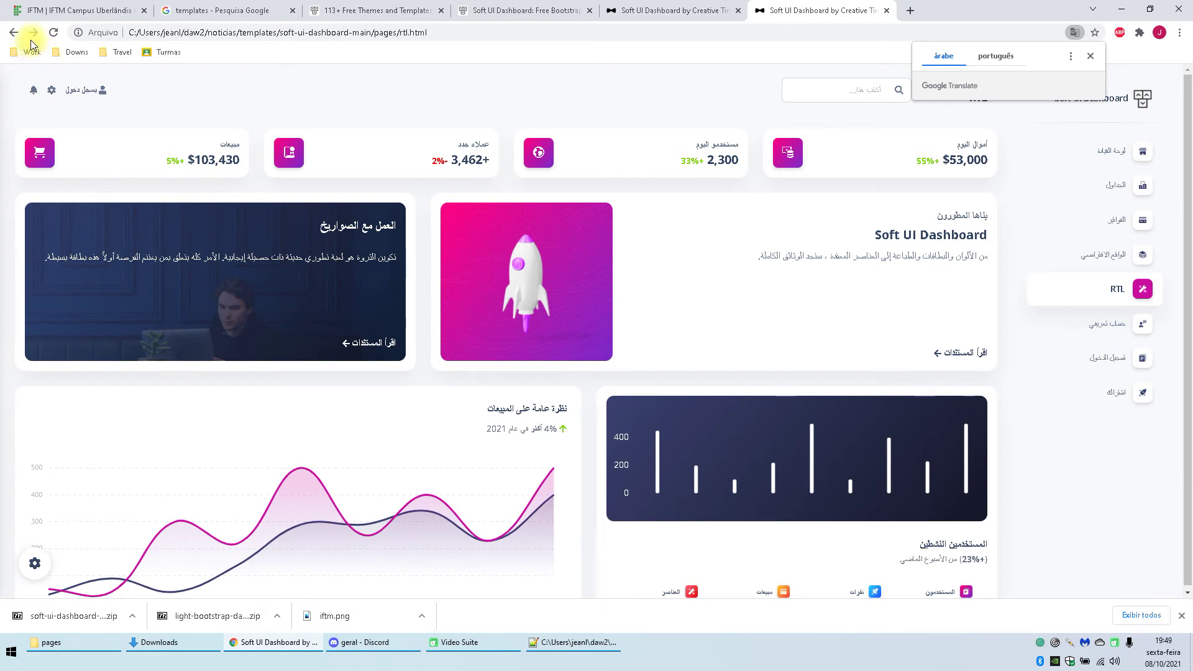
left_click(14, 32)
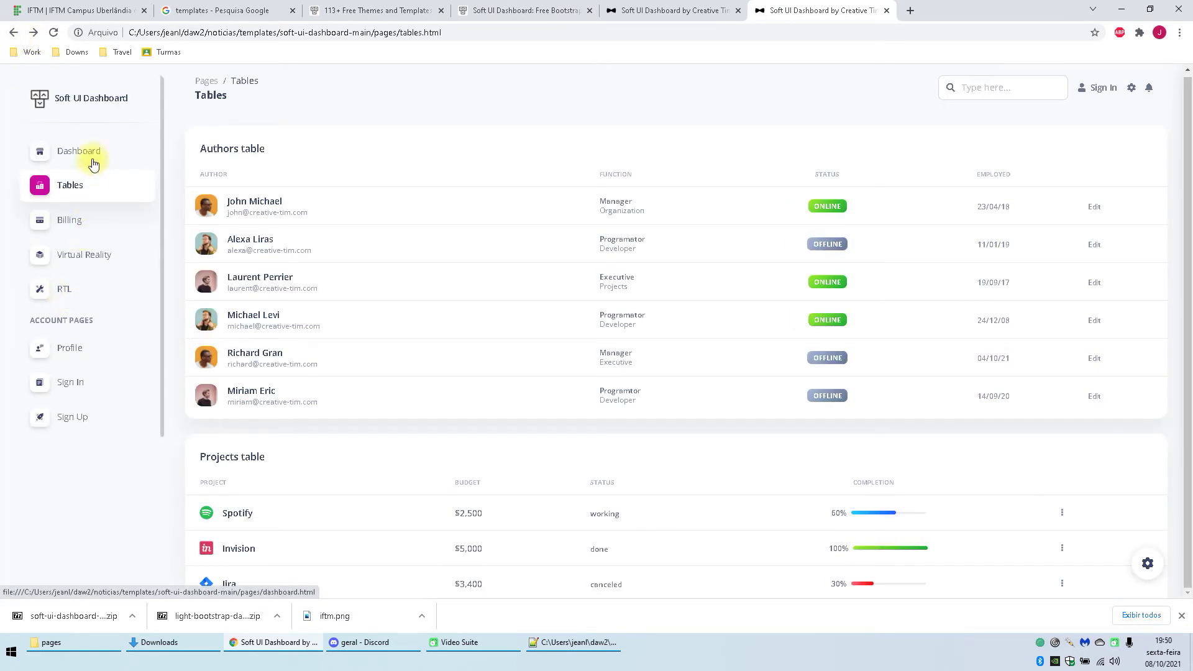
Step: View the Sign In and Sign Up pages, and return to the Tables page to look it over
left_click(72, 382)
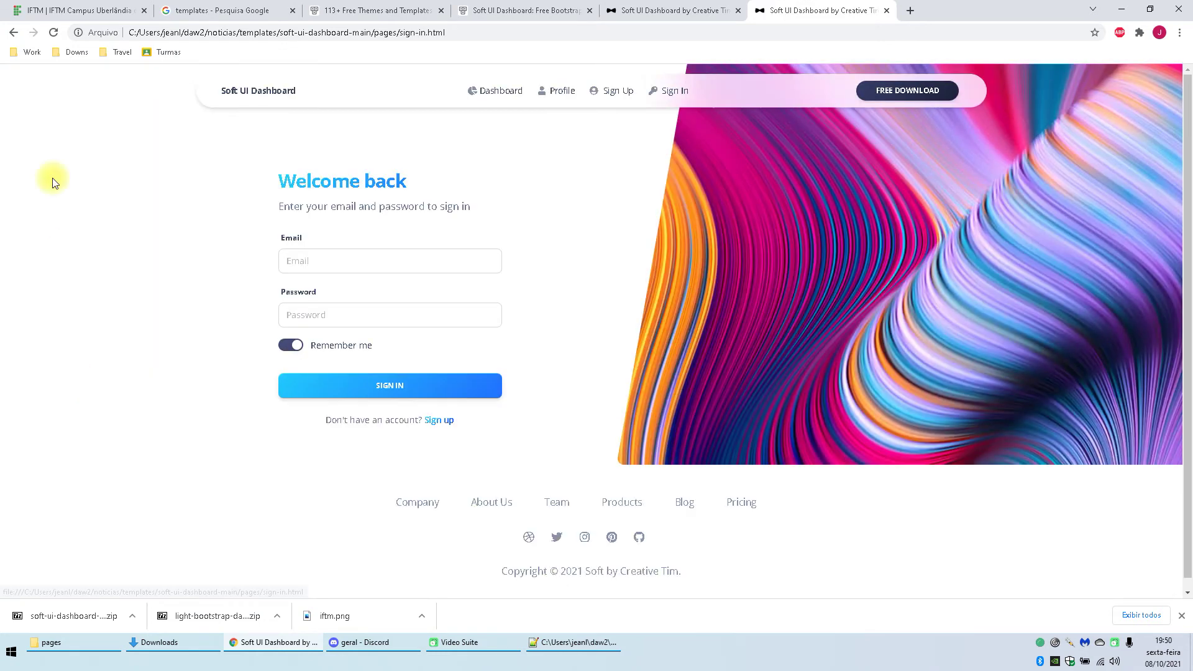
left_click(19, 31)
left_click(70, 414)
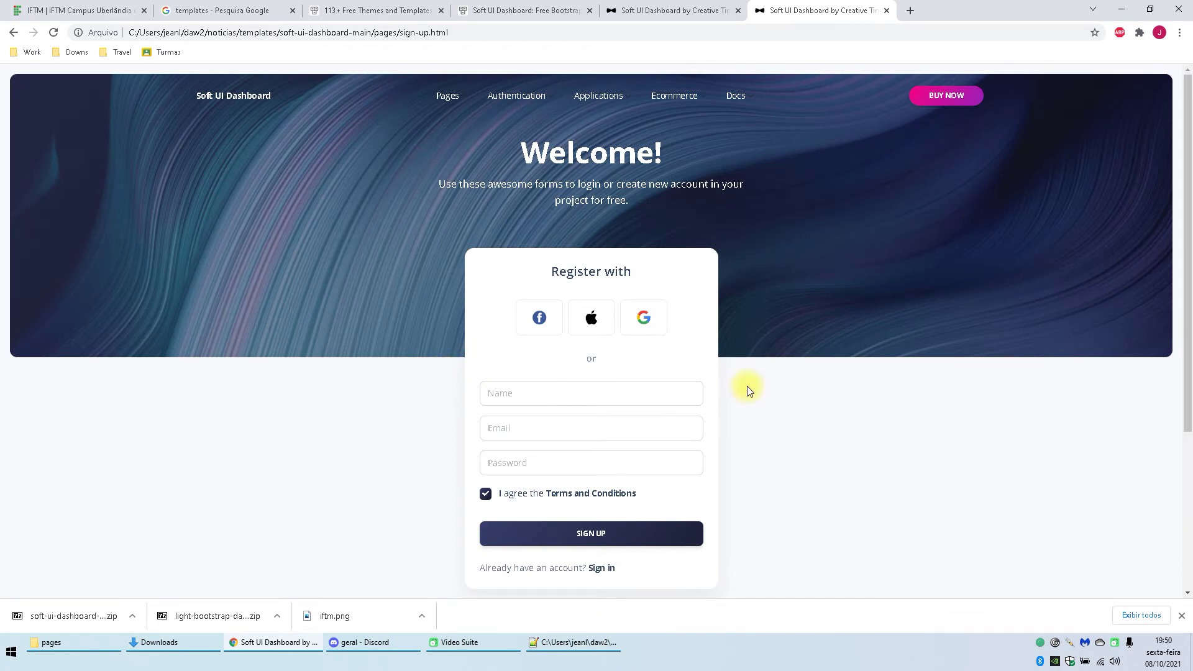
scroll(748, 390, "down", 3)
left_click(13, 32)
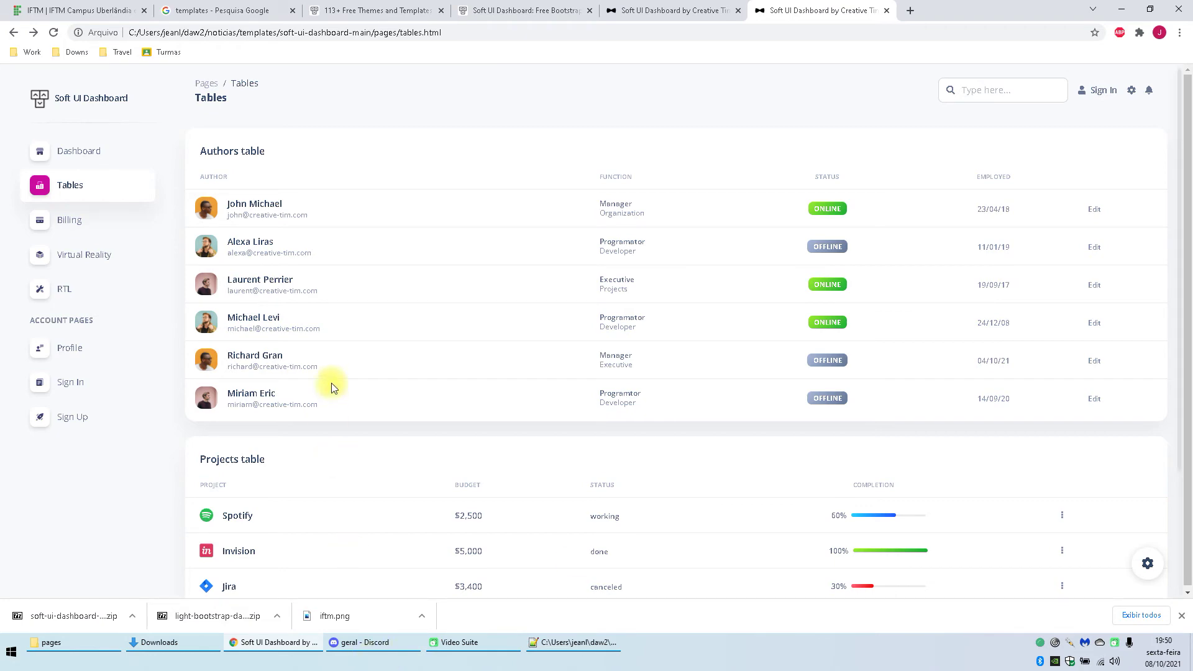
scroll(540, 438, "down", 3)
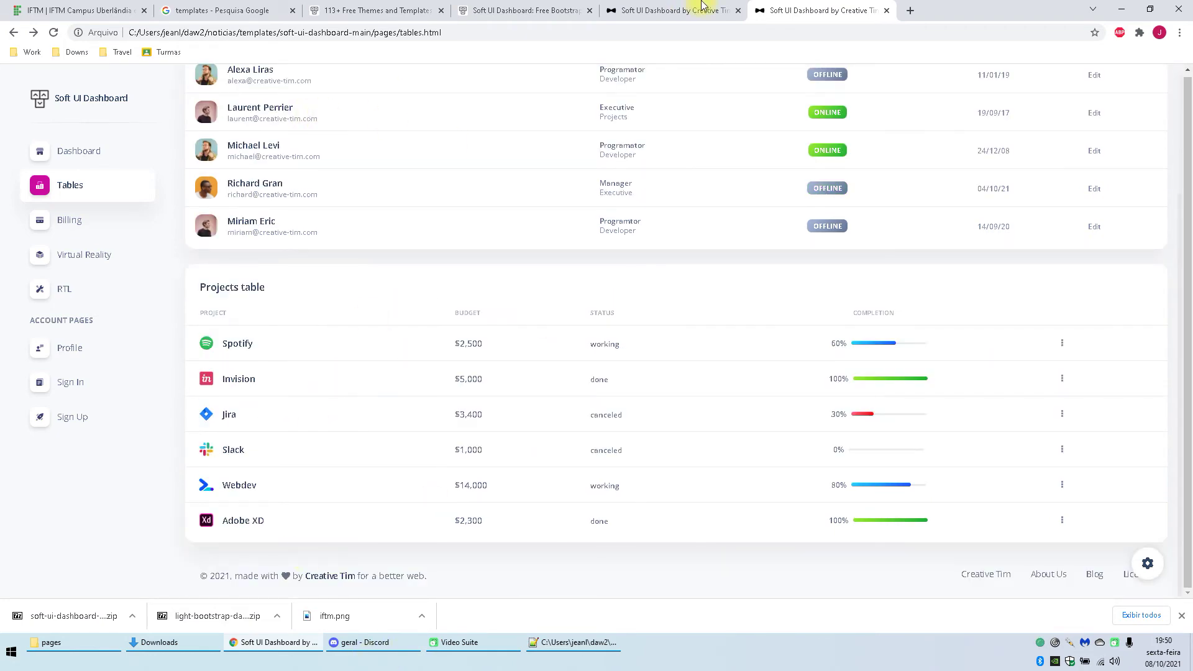
Step: Close the template preview, Creative Tim and Google search tabs, keeping only the IFTM news page
middle_click(683, 12)
middle_click(683, 12)
middle_click(528, 10)
middle_click(381, 10)
middle_click(205, 11)
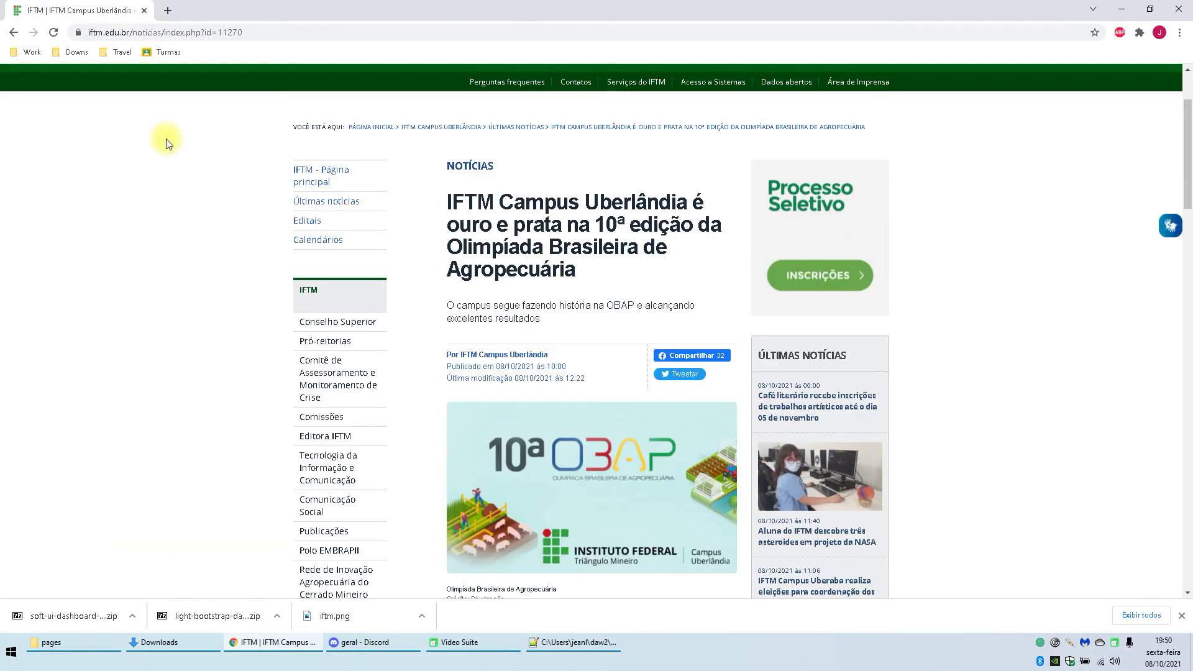
Step: Switch to File Explorer and go up from the template's pages folder to the noticias folder
left_click(187, 646)
left_click(51, 640)
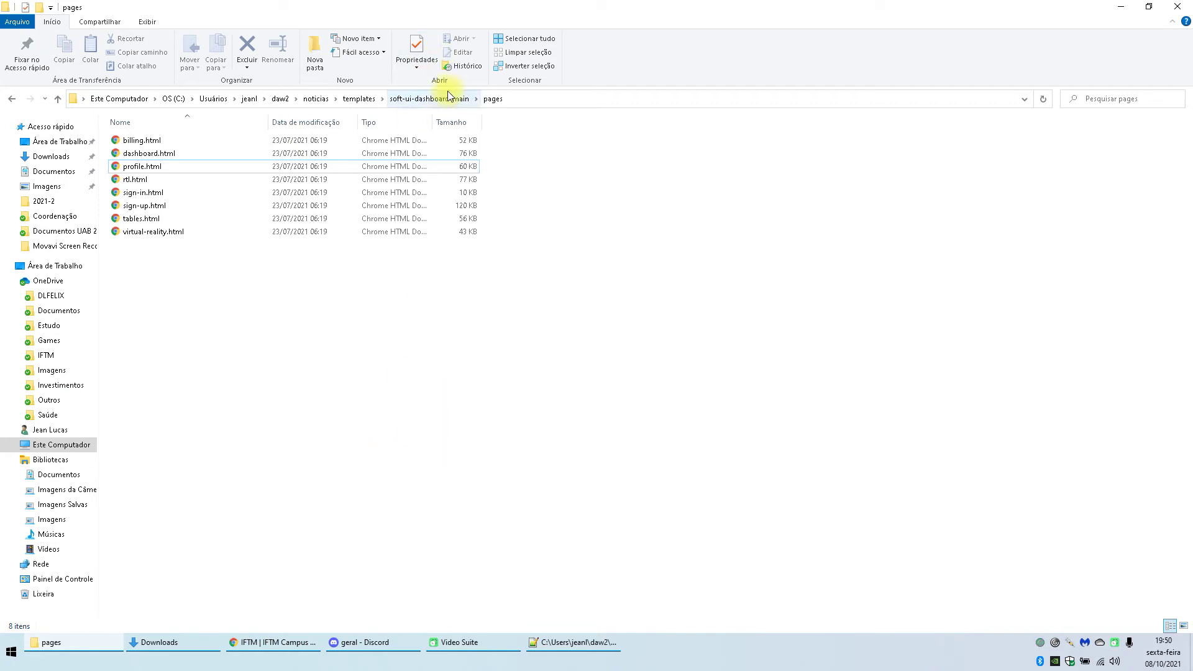
left_click(315, 99)
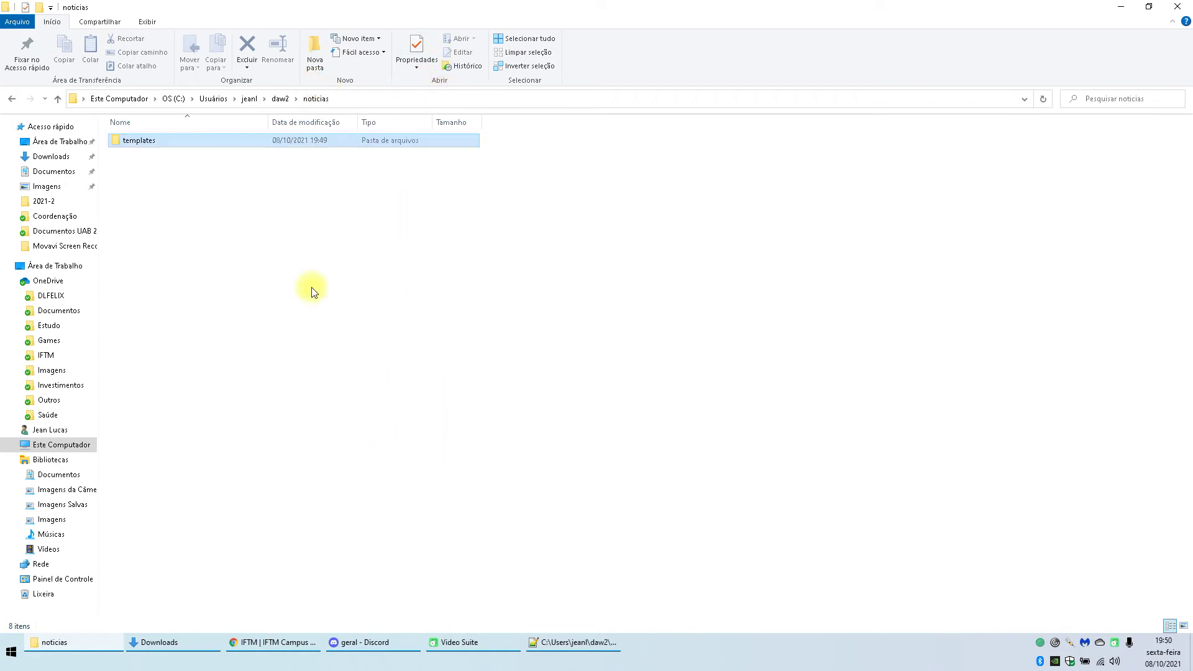
right_click(169, 229)
left_click(134, 215)
right_click(412, 412)
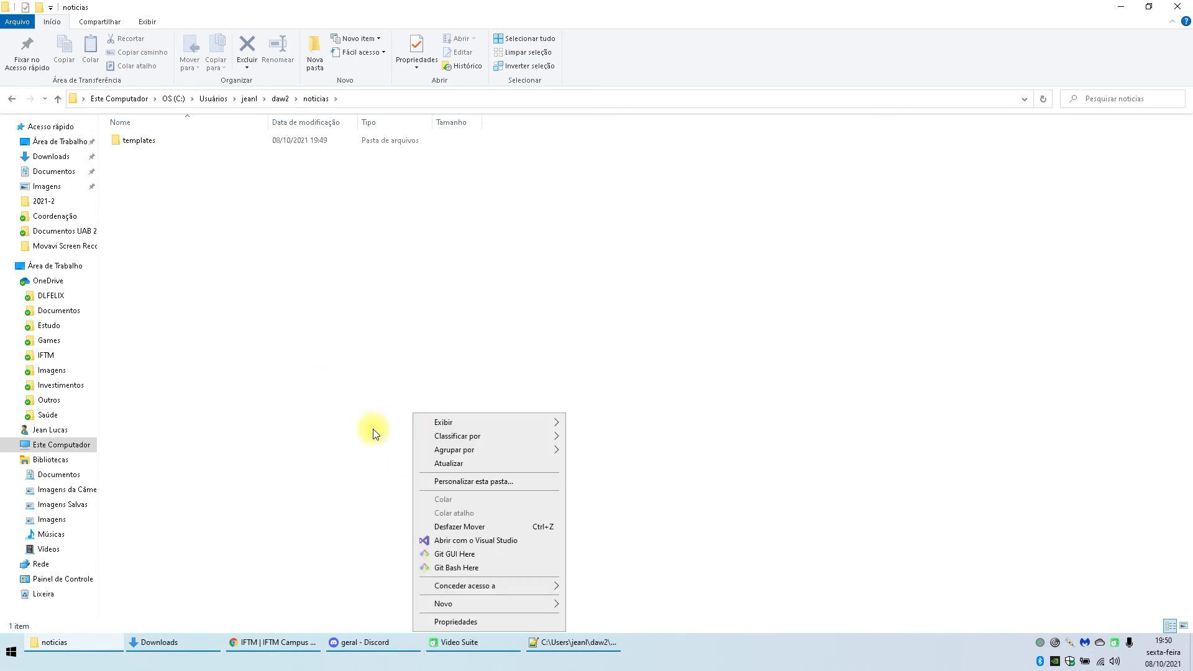
left_click(373, 431)
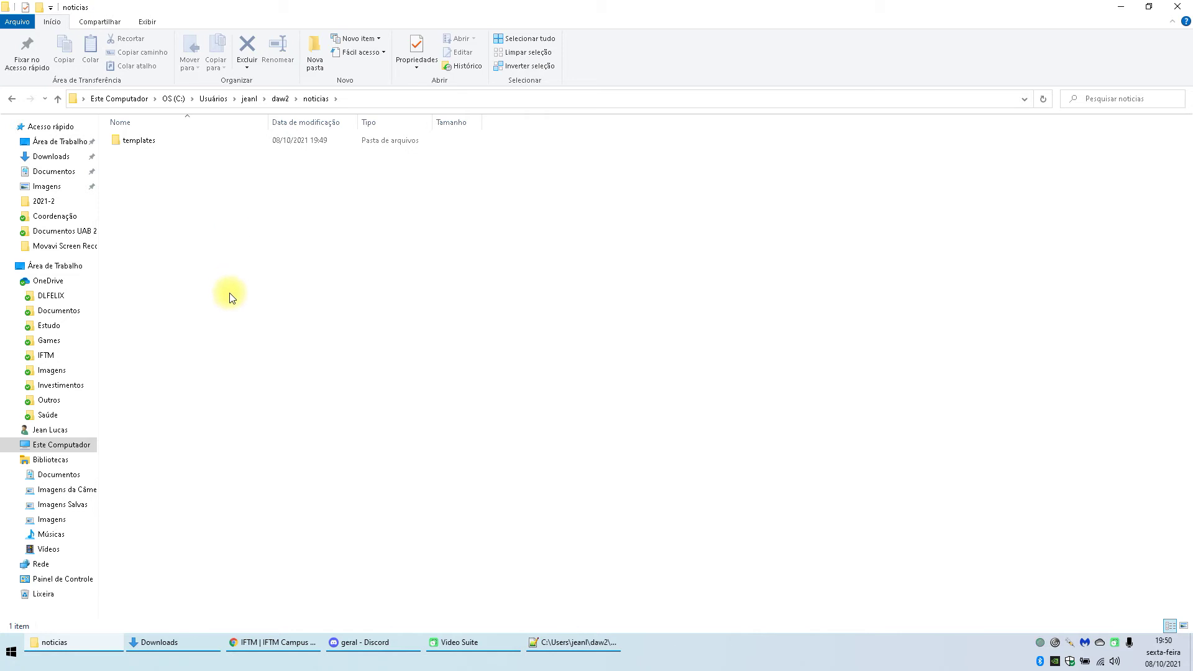
Step: Open a PowerShell window in the noticias folder, maximize it and enlarge its text
right_click(337, 348)
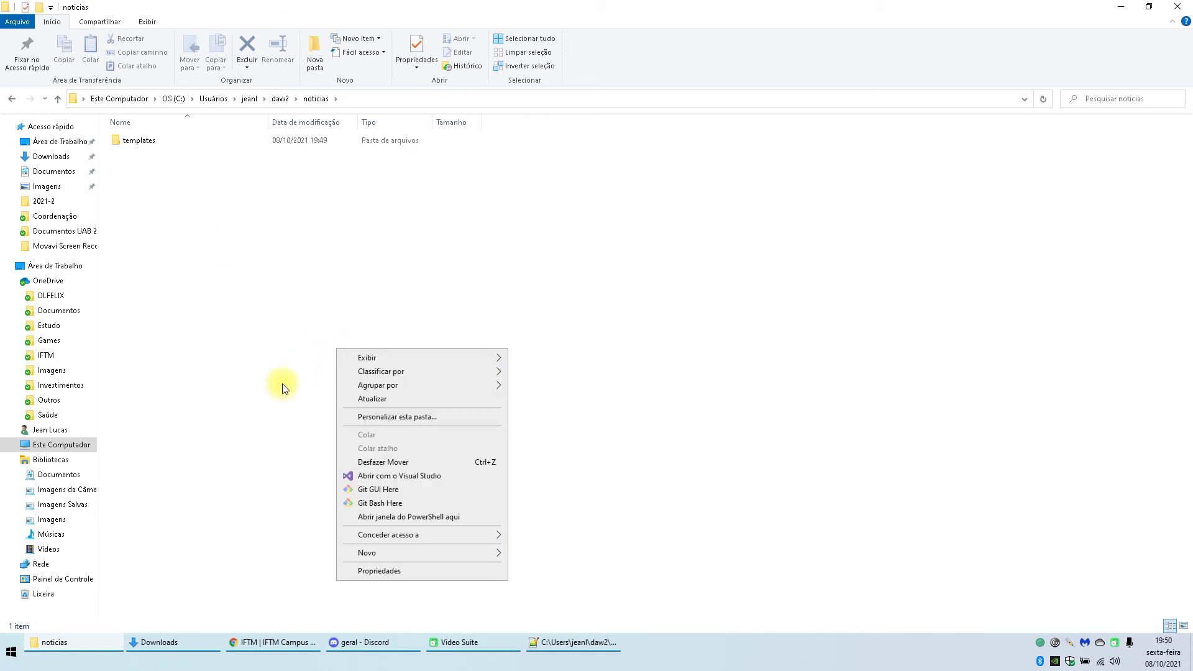
left_click(439, 517)
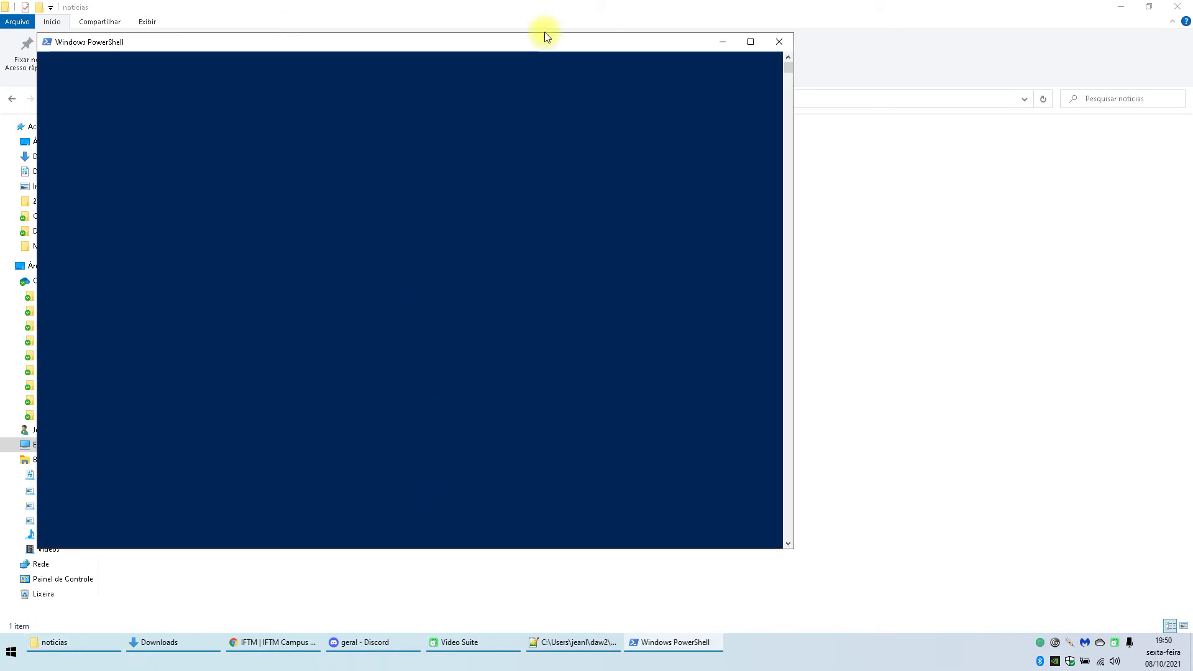
double_click(531, 42)
scroll(528, 99, "up", 5, "ctrl")
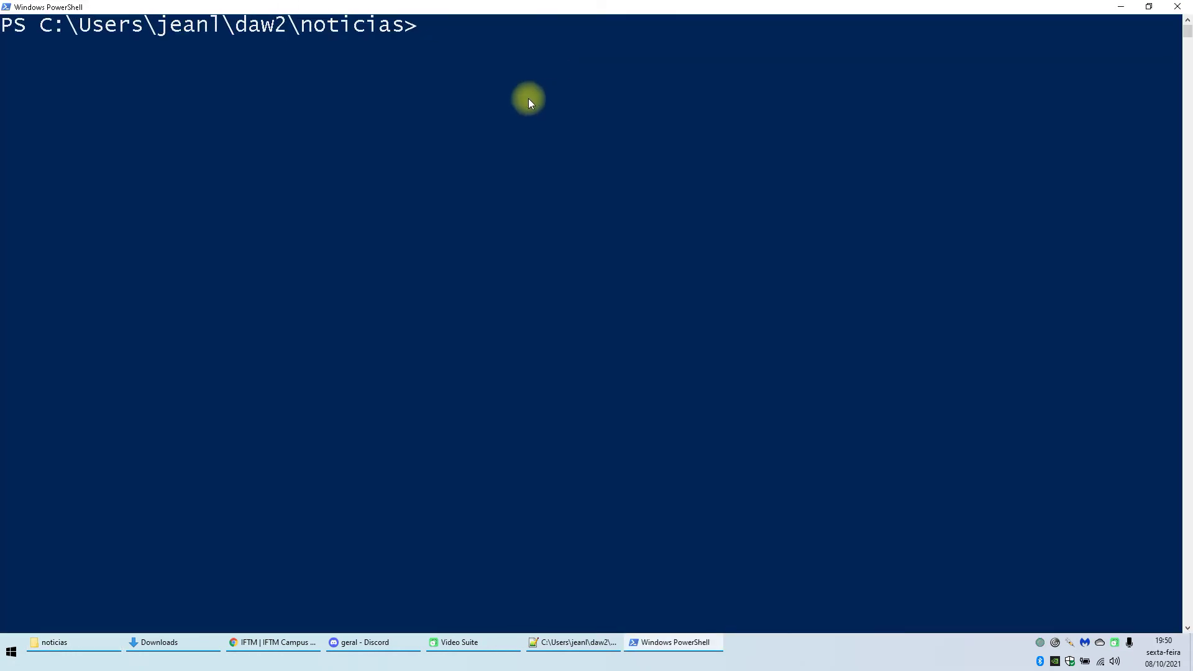
type("php artisna")
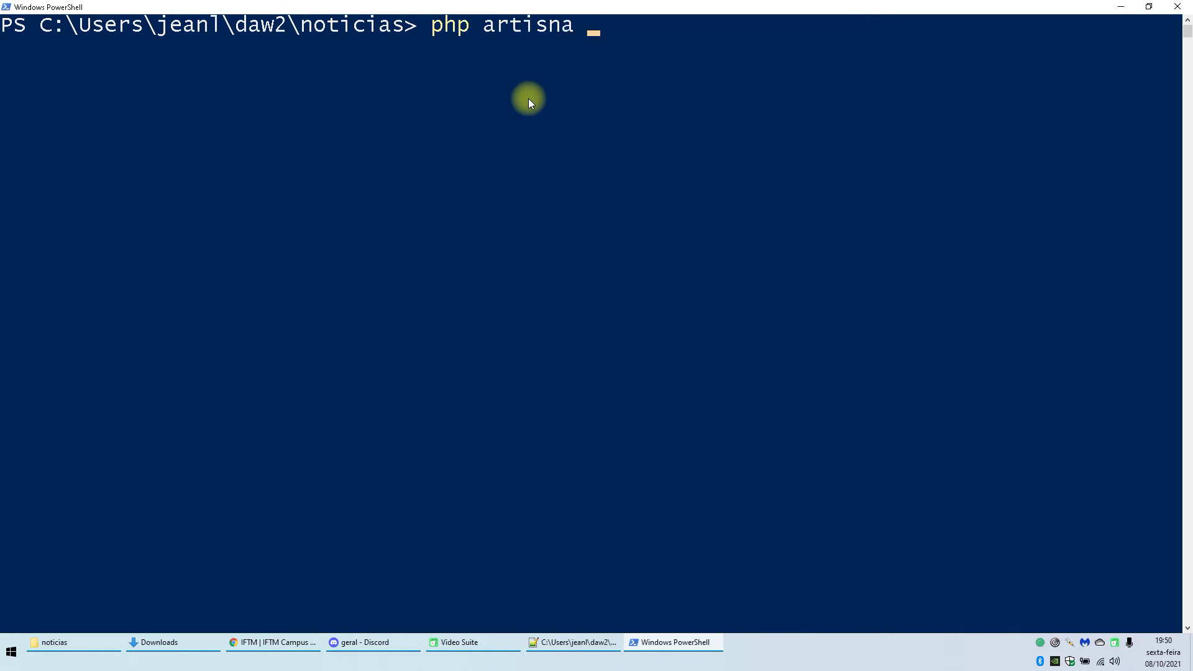
key("BackSpace")
key("BackSpace")
key("BackSpace")
type("an make:")
key("BackSpace")
key("BackSpace")
key("BackSpace")
key("BackSpace")
key("BackSpace")
key("BackSpace")
key("BackSpace")
key("BackSpace")
key("BackSpace")
key("BackSpace")
key("BackSpace")
key("BackSpace")
key("BackSpace")
key("BackSpace")
key("BackSpace")
key("BackSpace")
key("BackSpace")
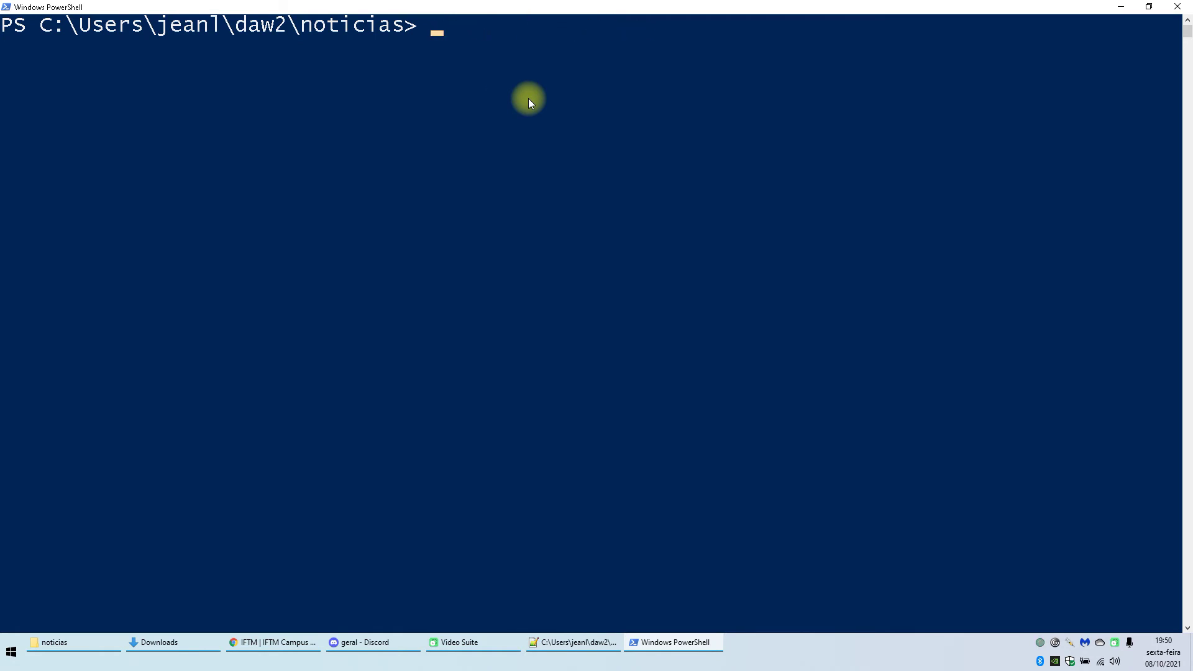
Step: Create a Laravel project named noticias by running composer create-project laravel/laravel noticias
type("compose")
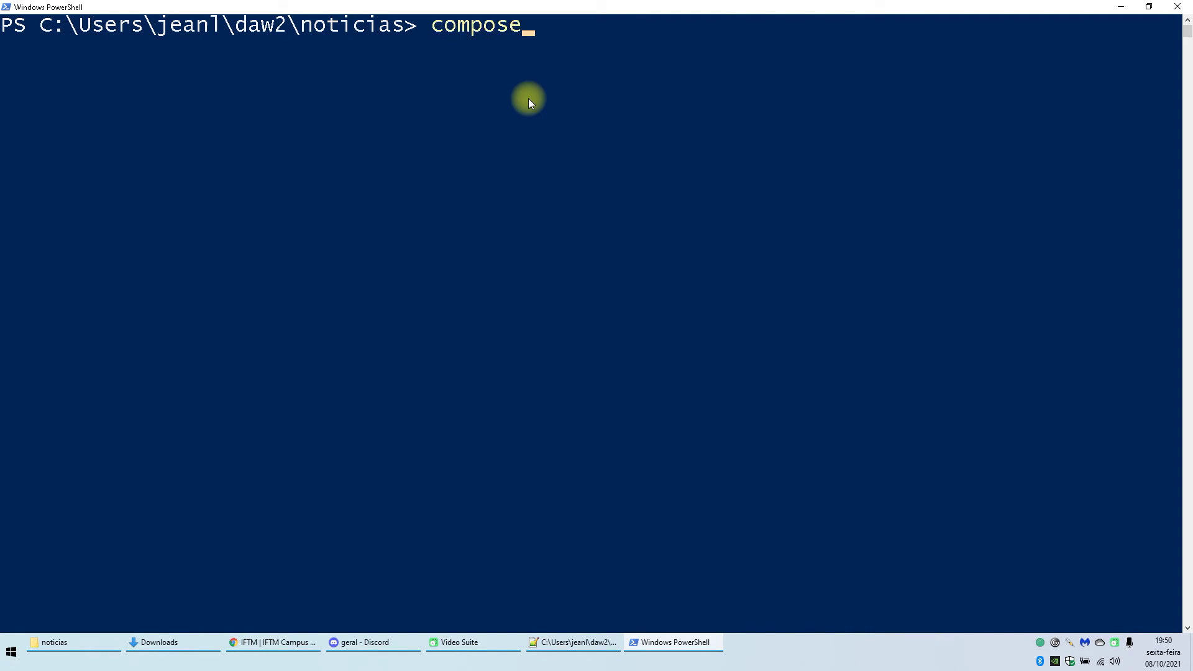
type("r create-projec")
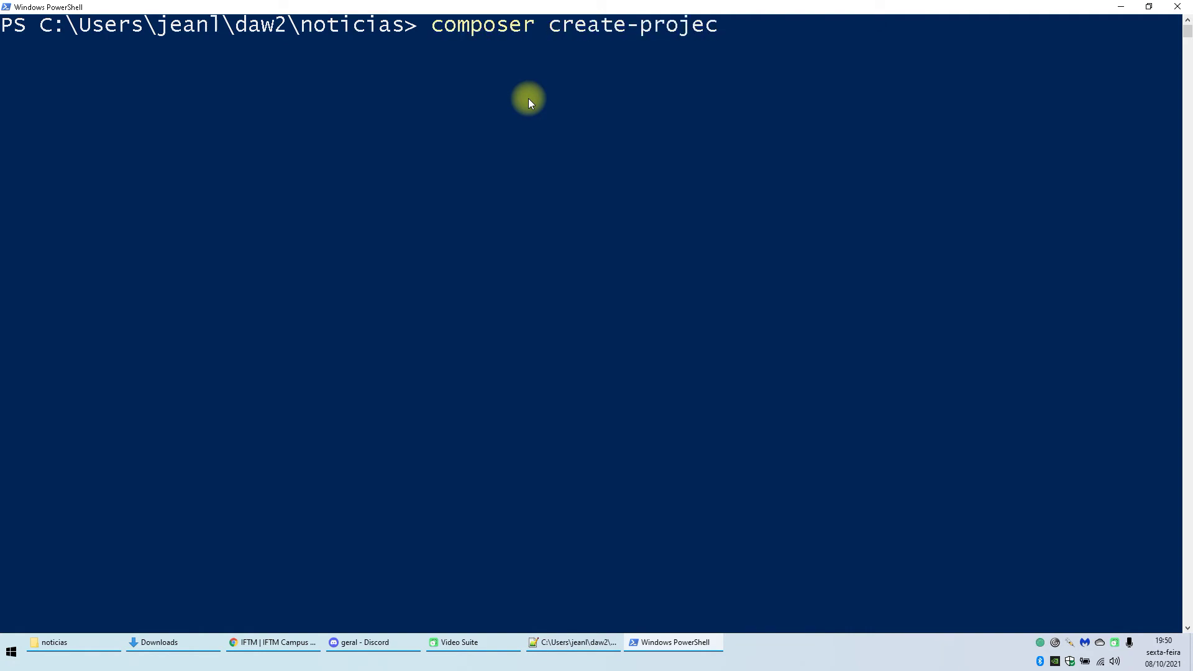
type("t la")
key("BackSpace")
type("laravel")
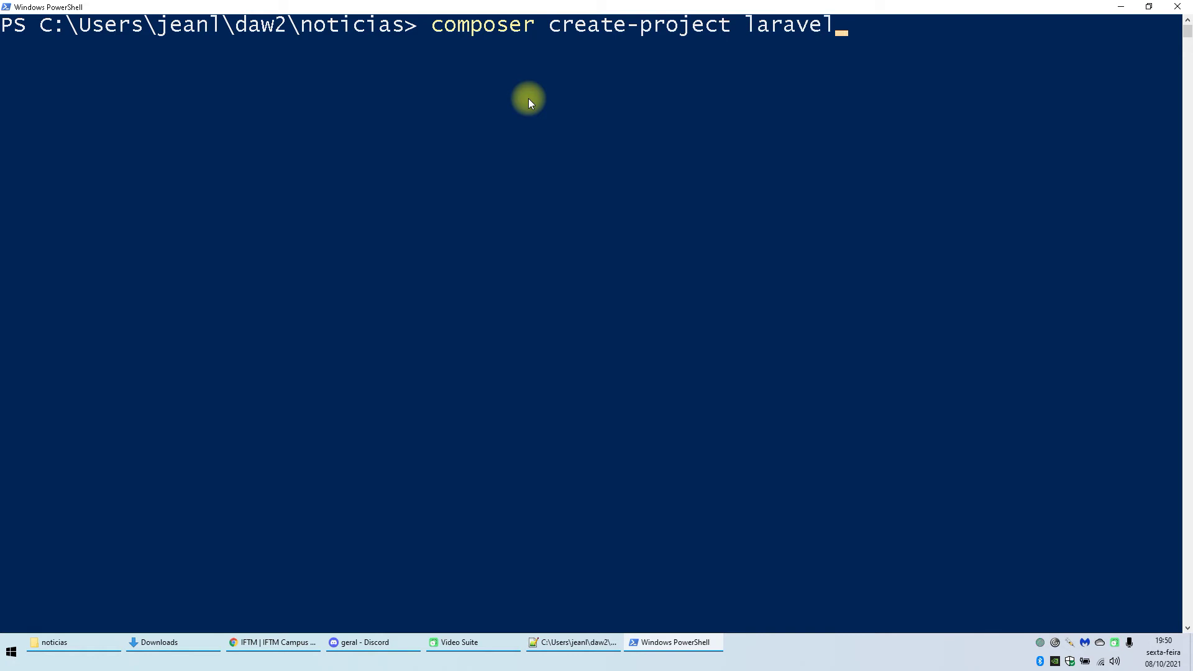
type("/la")
key("BackSpace")
type("ara")
key("BackSpace")
key("BackSpace")
key("BackSpace")
type("laravel noticias")
key("Return")
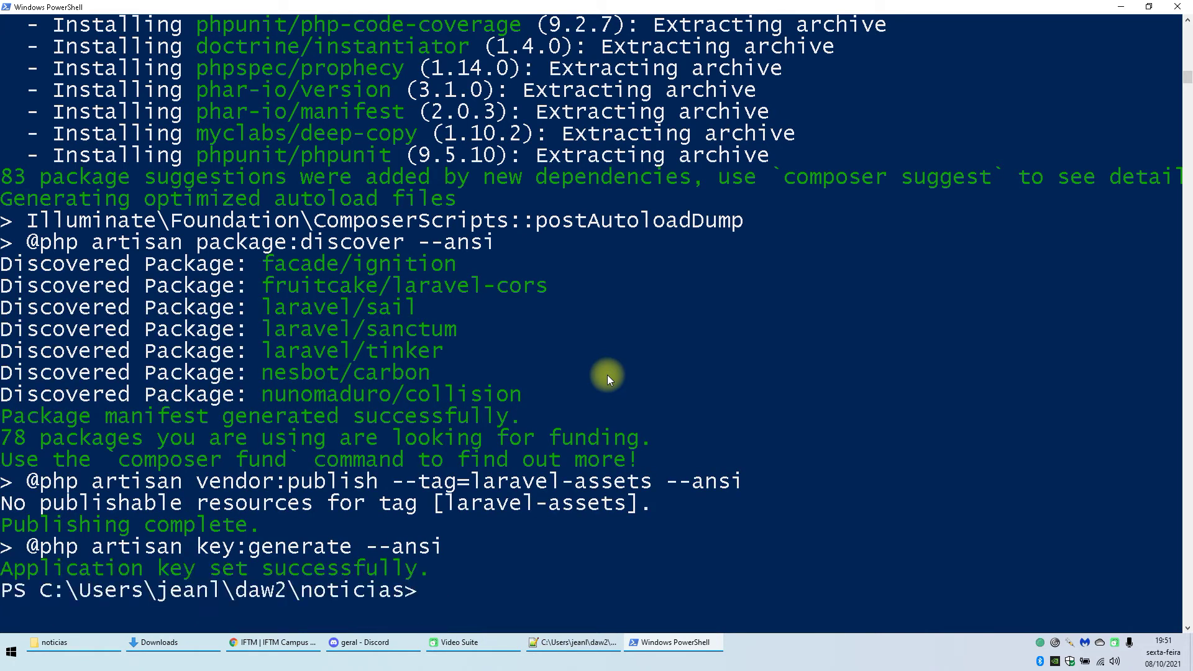
Step: Change the terminal's working directory to the new noticias project folder
scroll(607, 375, "down", 4)
type("cd noticias")
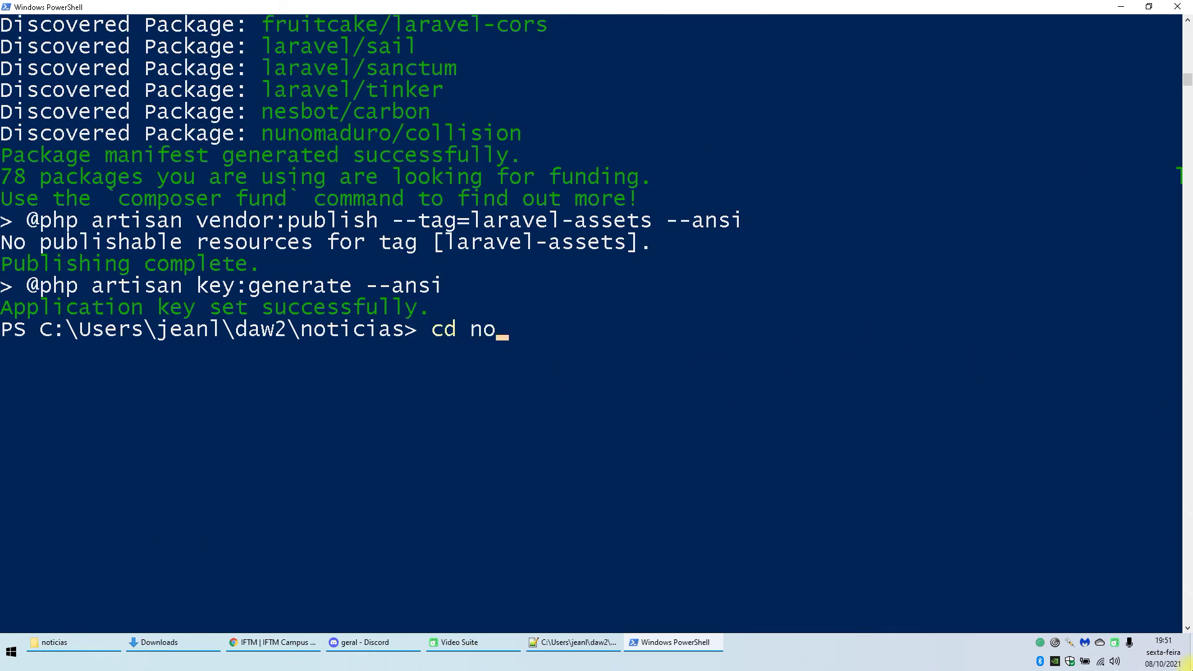
key("Return")
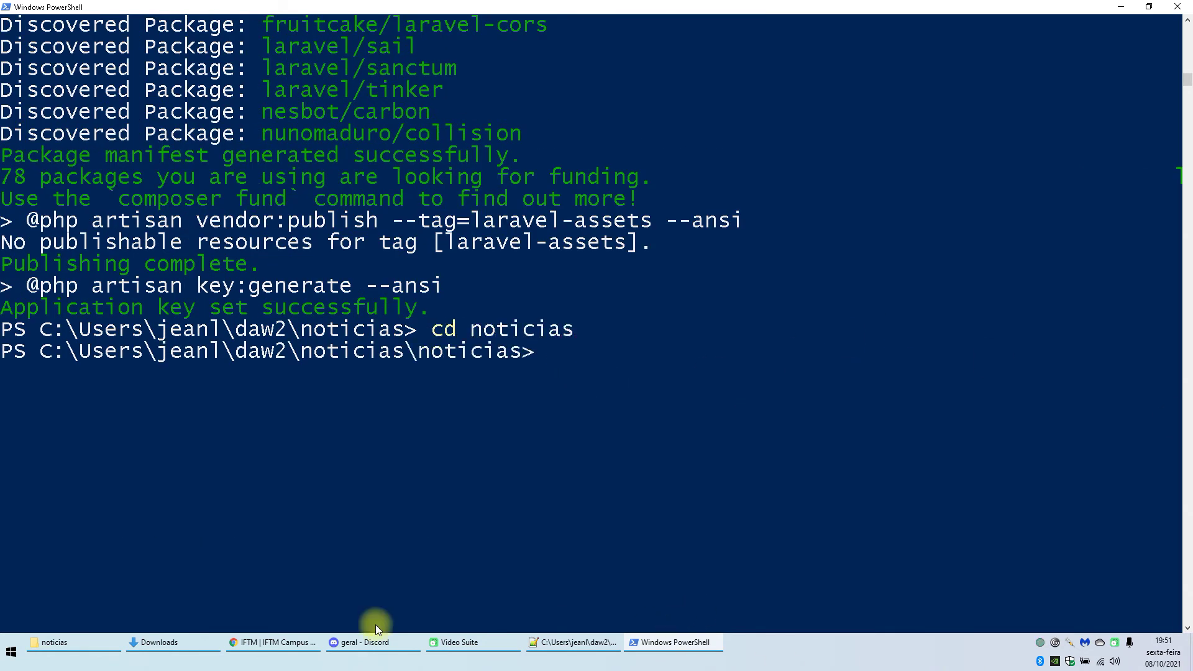
Step: Open the .gitignore file of the new noticias project in Notepad++, remove its .env line and save it
left_click(46, 640)
double_click(135, 135)
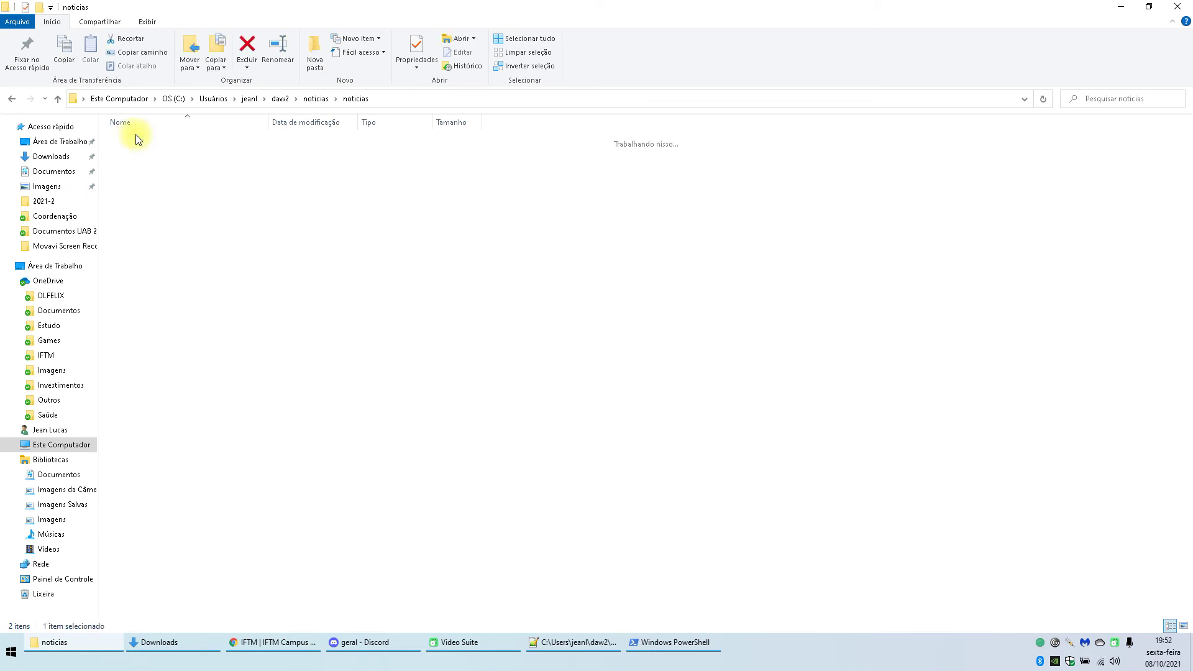
left_click(132, 284)
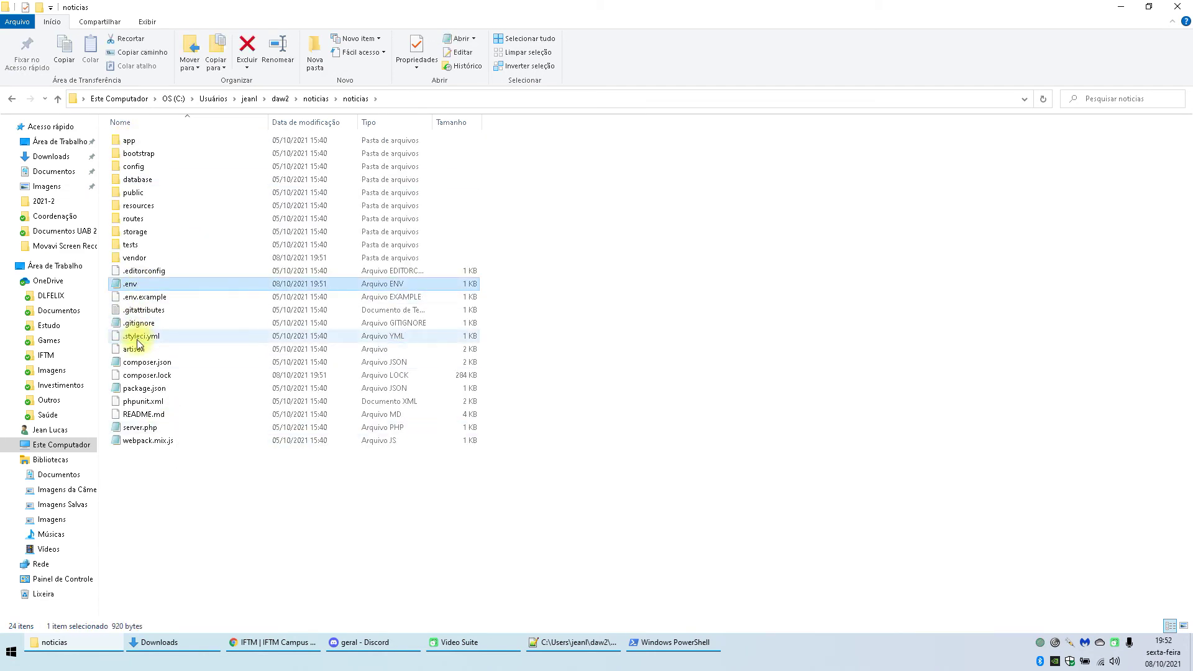
left_click(138, 324)
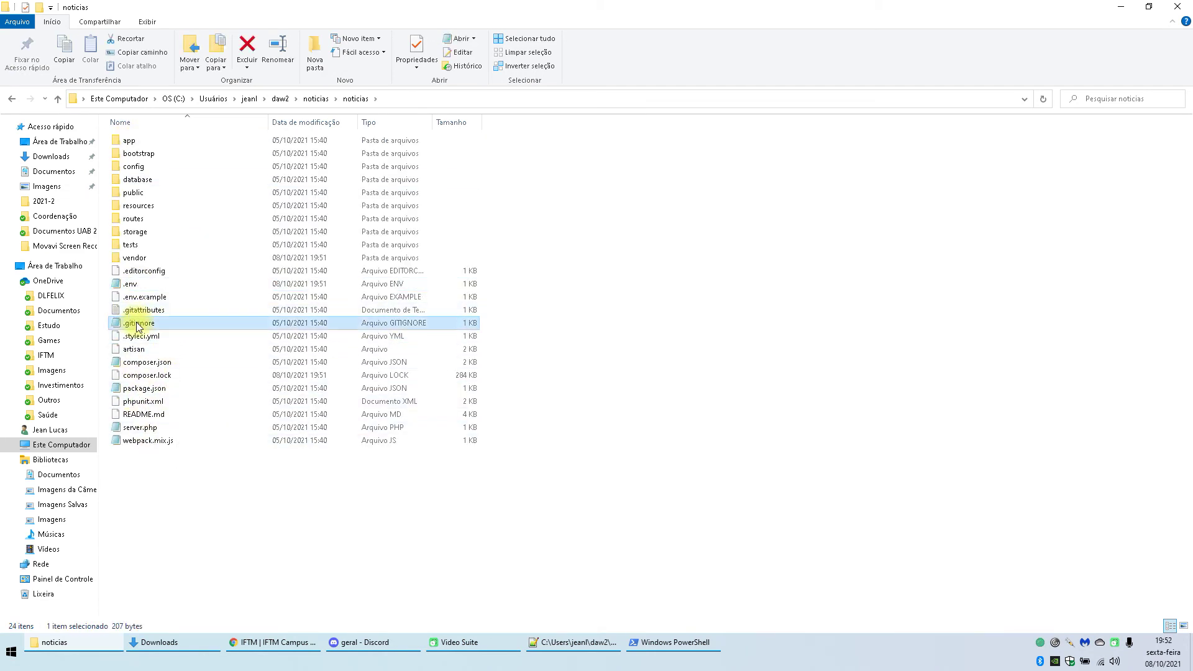
double_click(138, 324)
left_click_drag(92, 172, 3, 171)
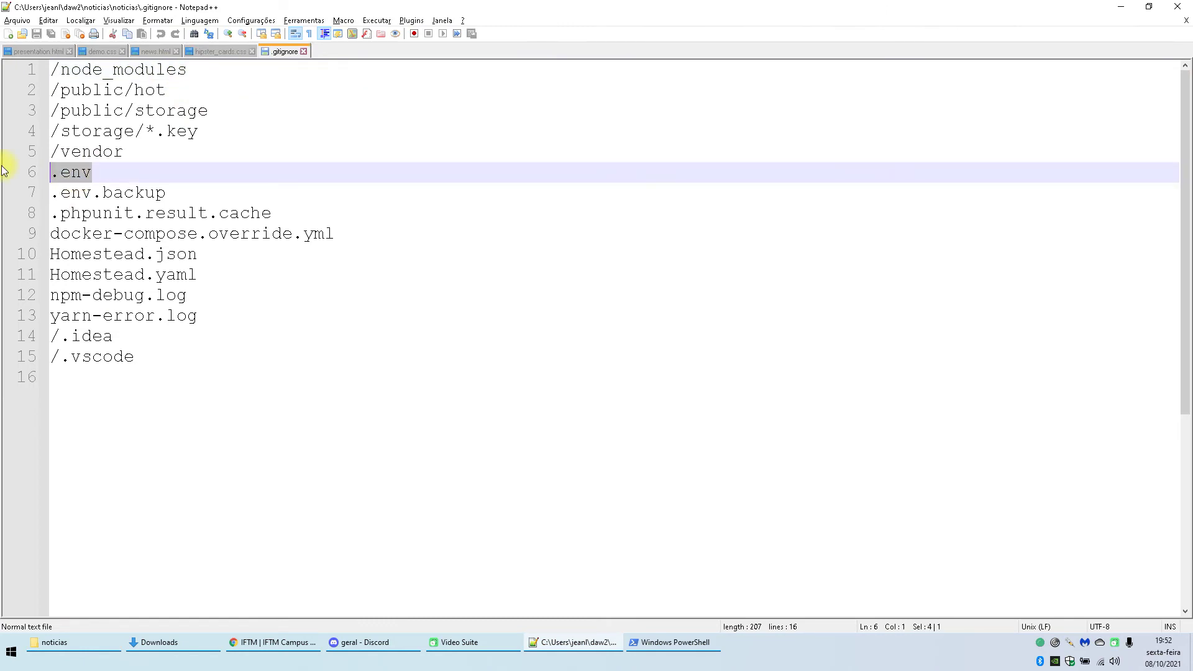
key("BackSpace")
key("BackSpace")
key("ctrl+s")
Step: Open the project's .env file, set DB_DATABASE to noticias and save it
key("alt+Tab")
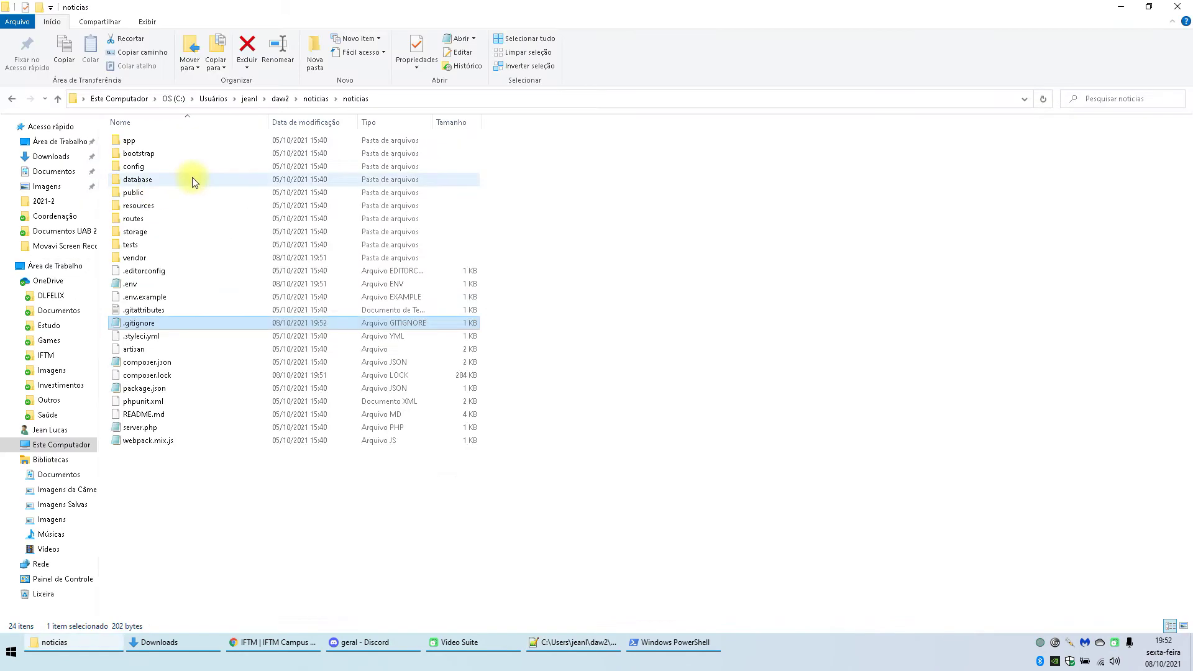
double_click(137, 287)
scroll(221, 248, "down", 2)
double_click(209, 196)
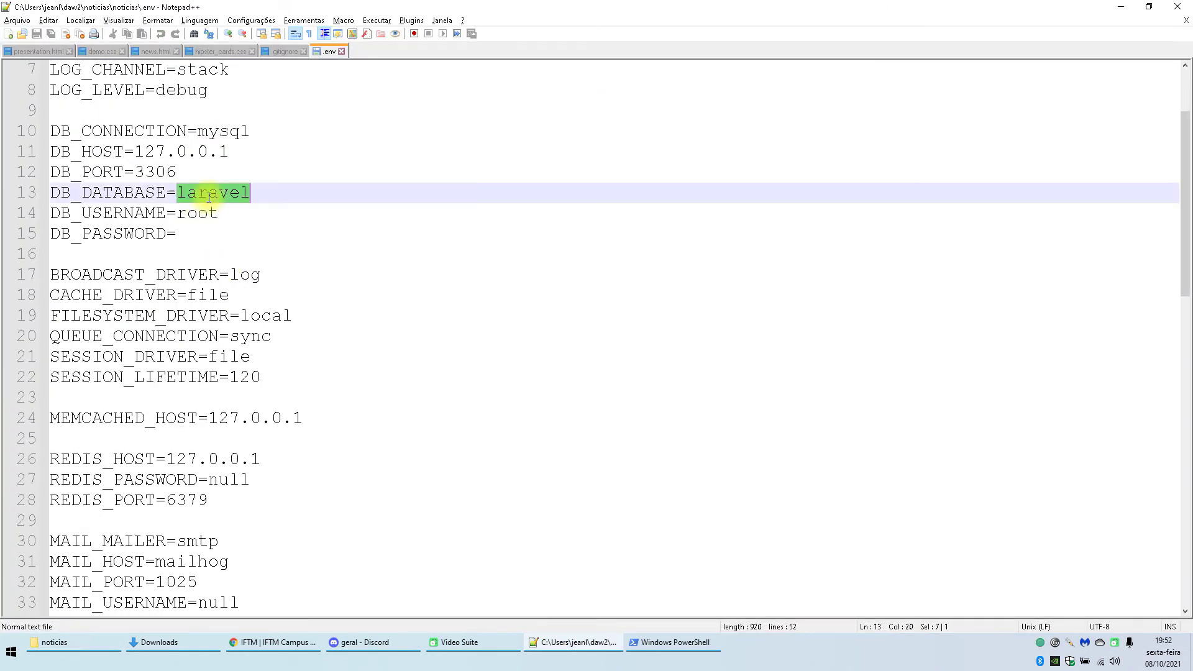
type("not")
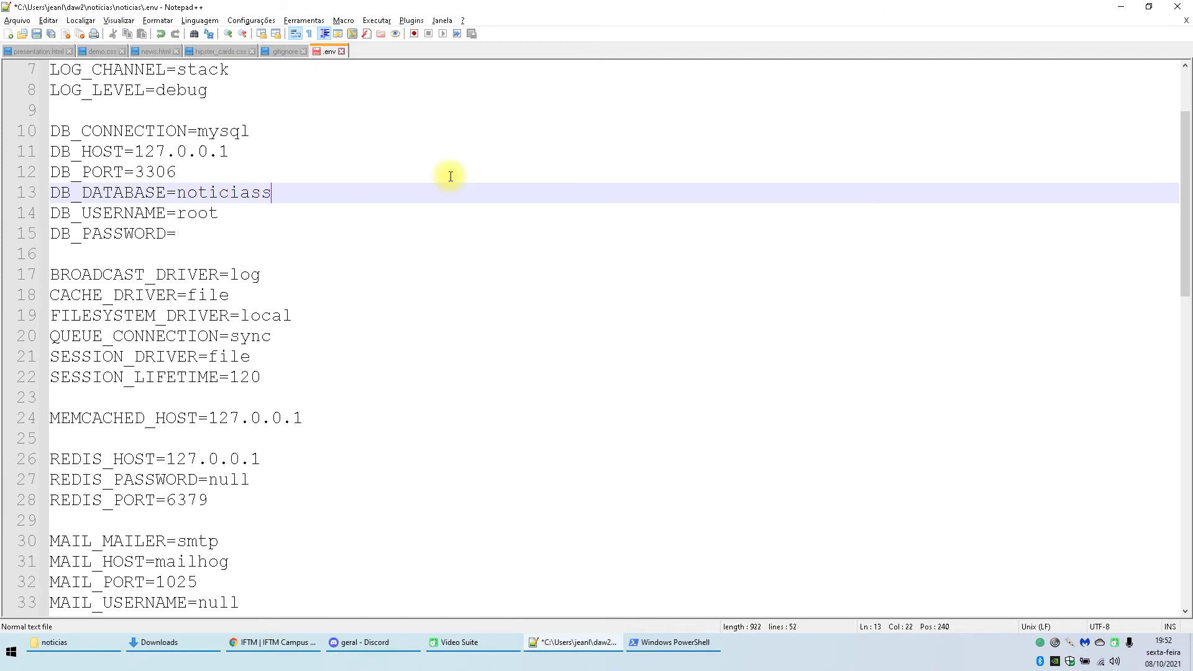
type("iciass")
key("BackSpace")
key("ctrl+s")
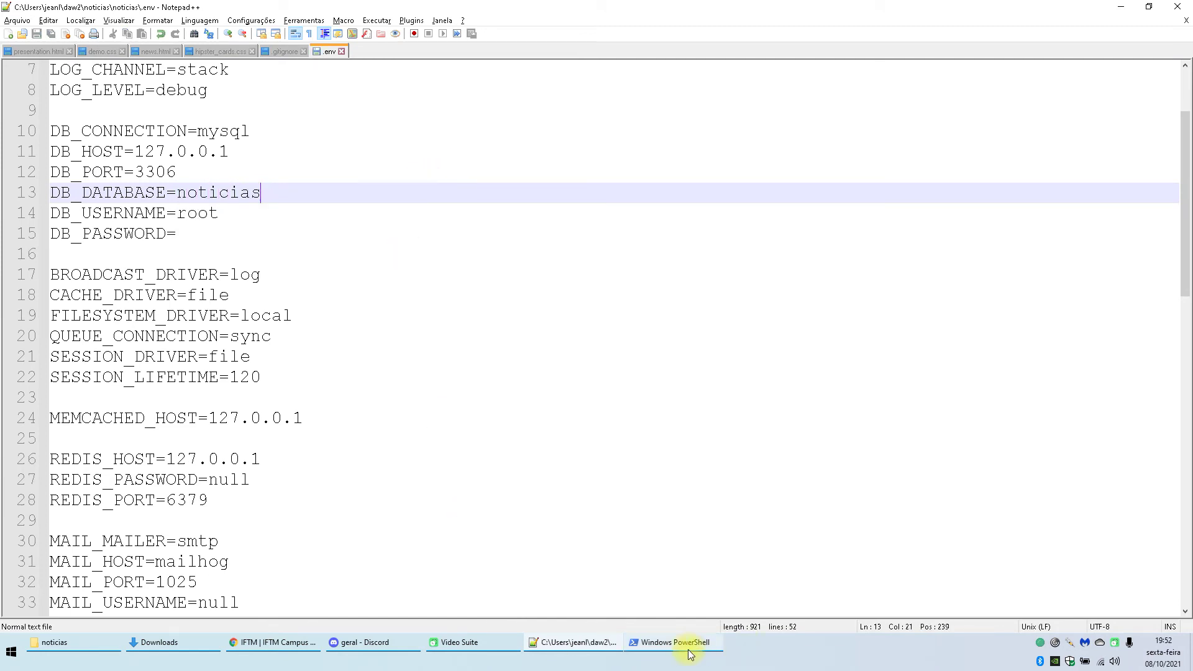
left_click(690, 653)
left_click(645, 402)
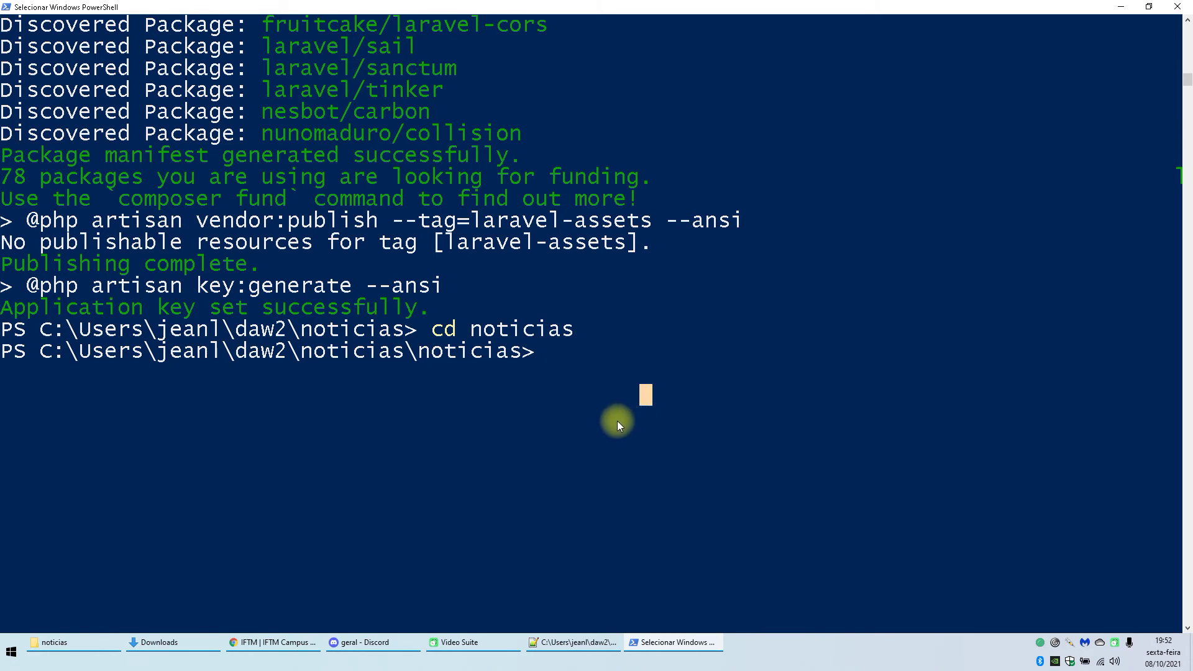
left_click(1087, 661)
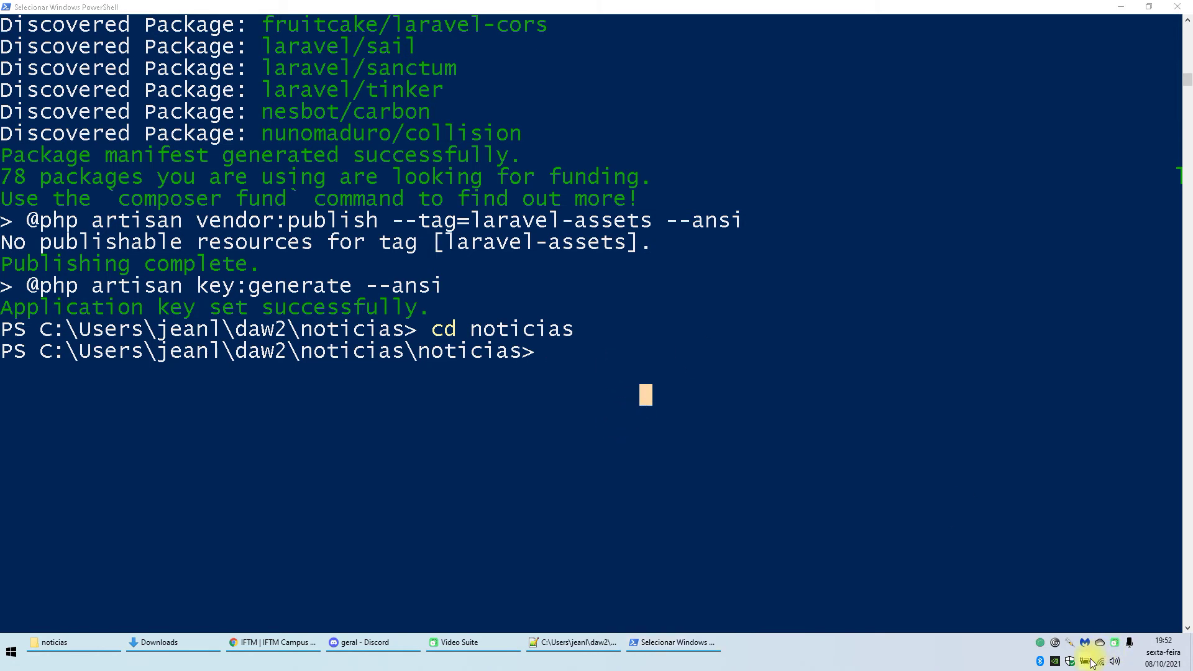
left_click(906, 255)
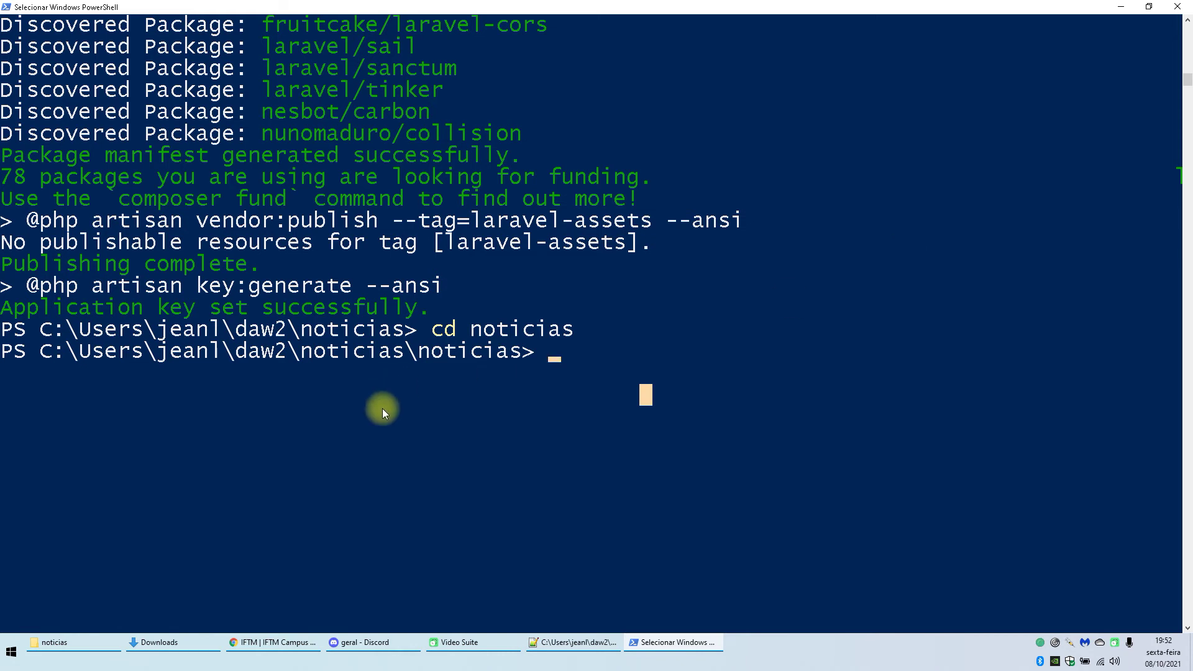
Step: Switch to Chrome and look over the IFTM news article's title, image and body text
left_click(293, 643)
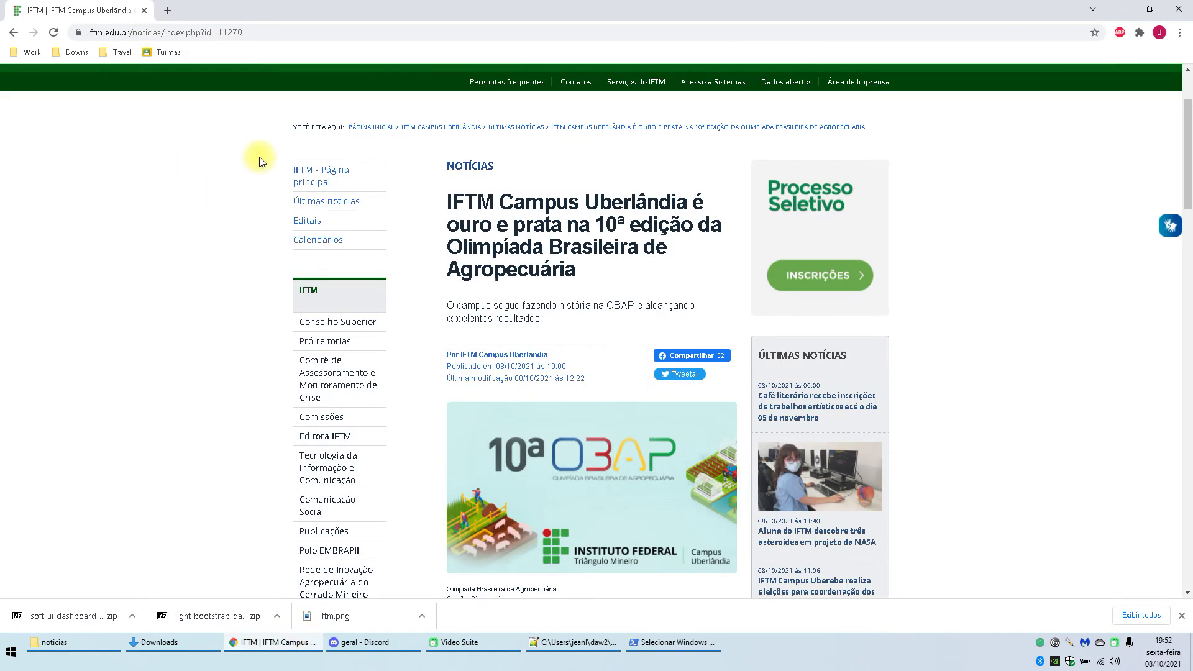
scroll(505, 372, "down", 2)
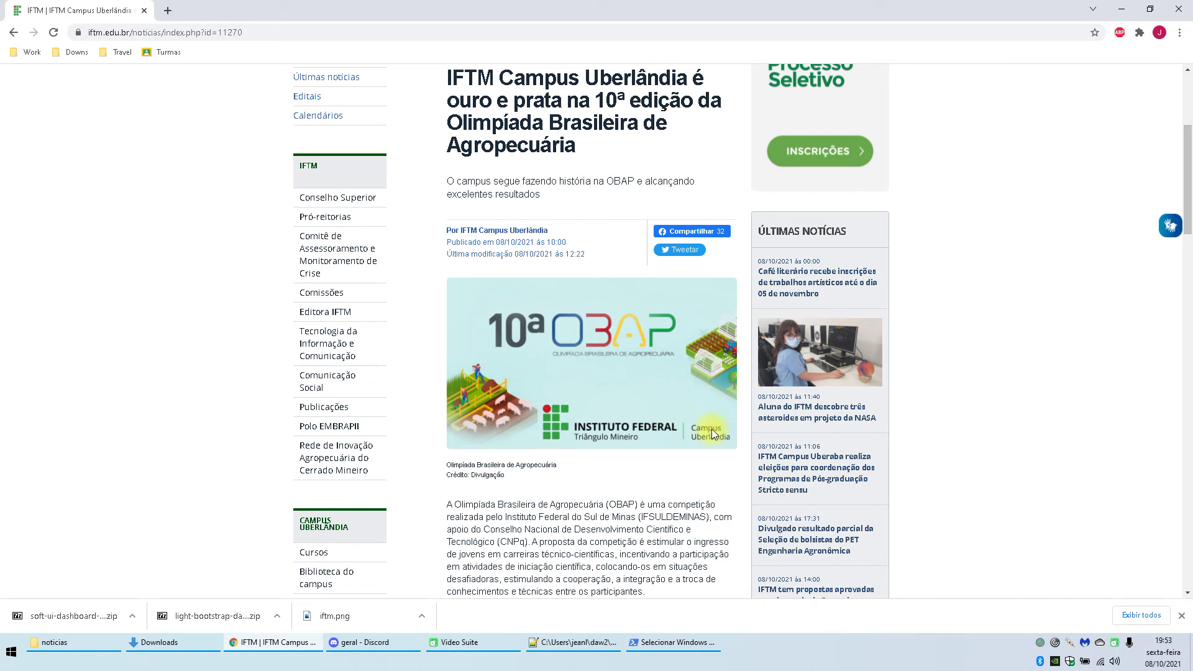
left_click(81, 640)
Step: Switch to PowerShell and generate the Noticia model with its migration using php artisan make:model Noticia -m
left_click(654, 645)
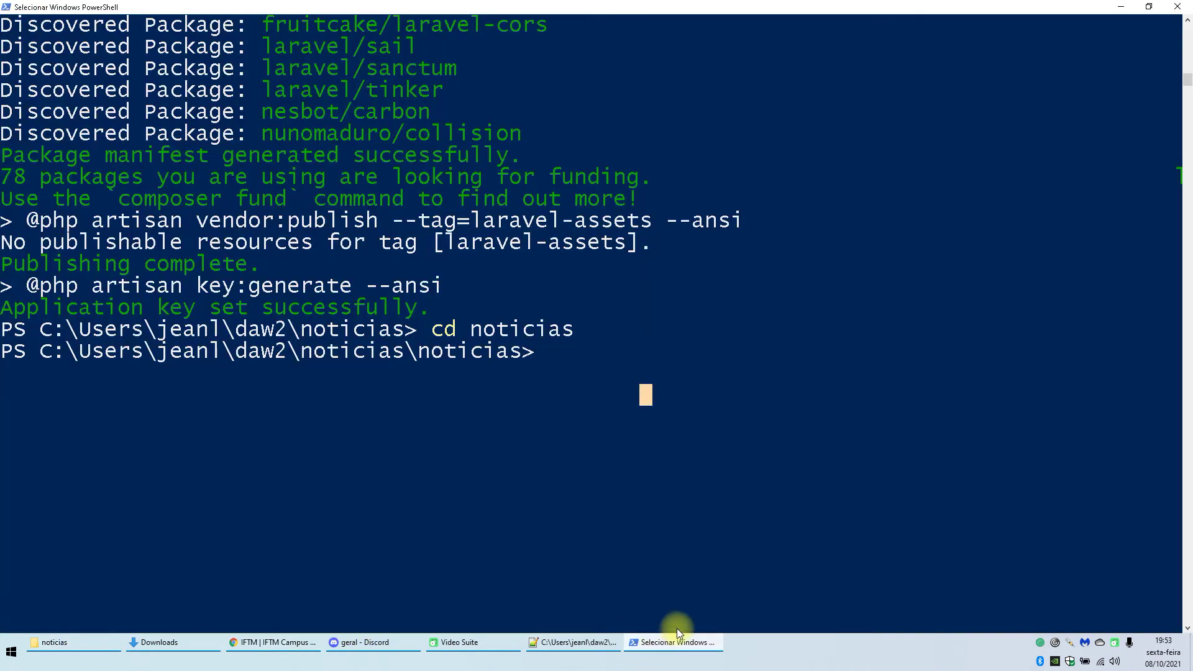
type("php artisan")
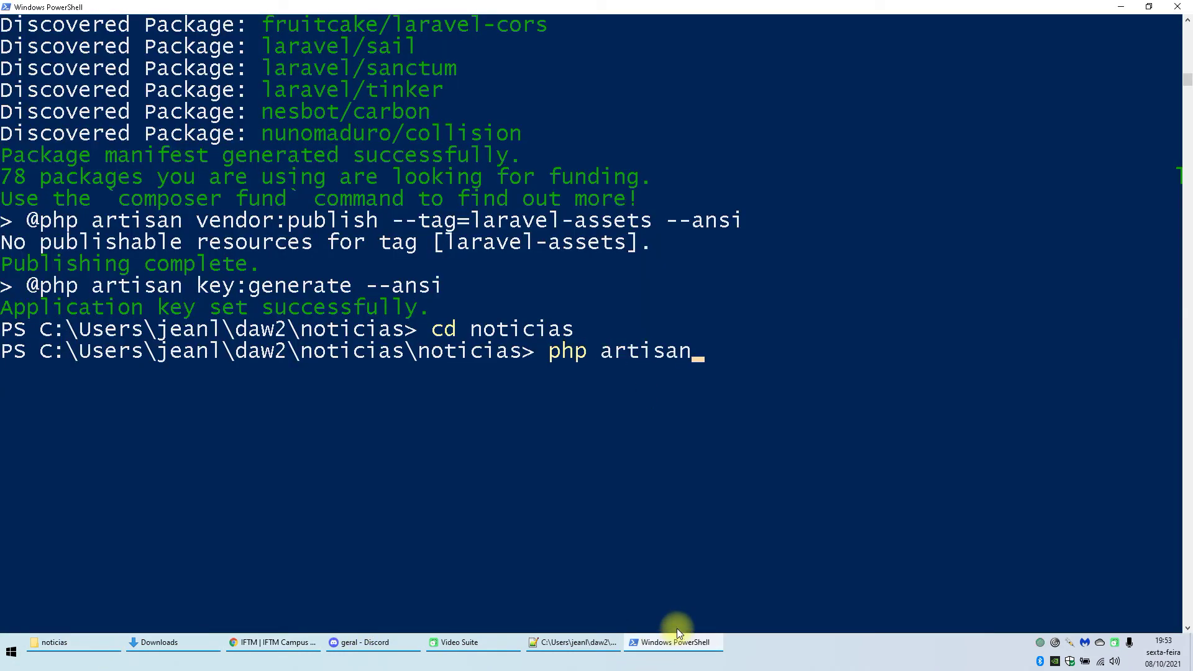
type(" make:model")
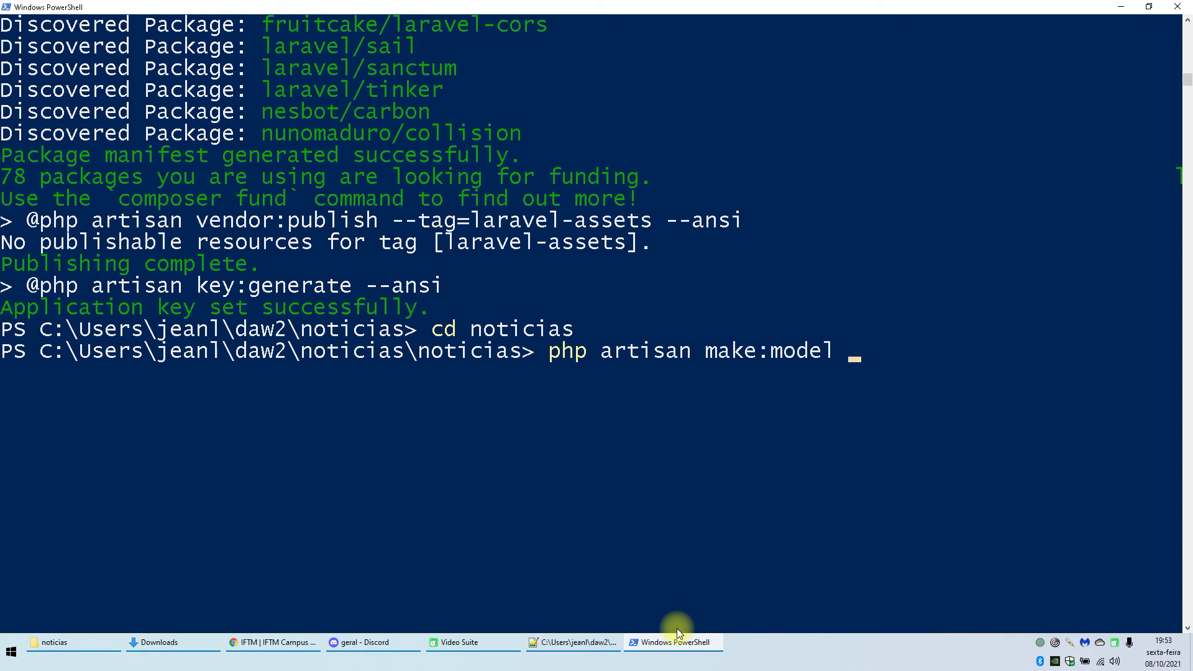
type(" Noticia -m")
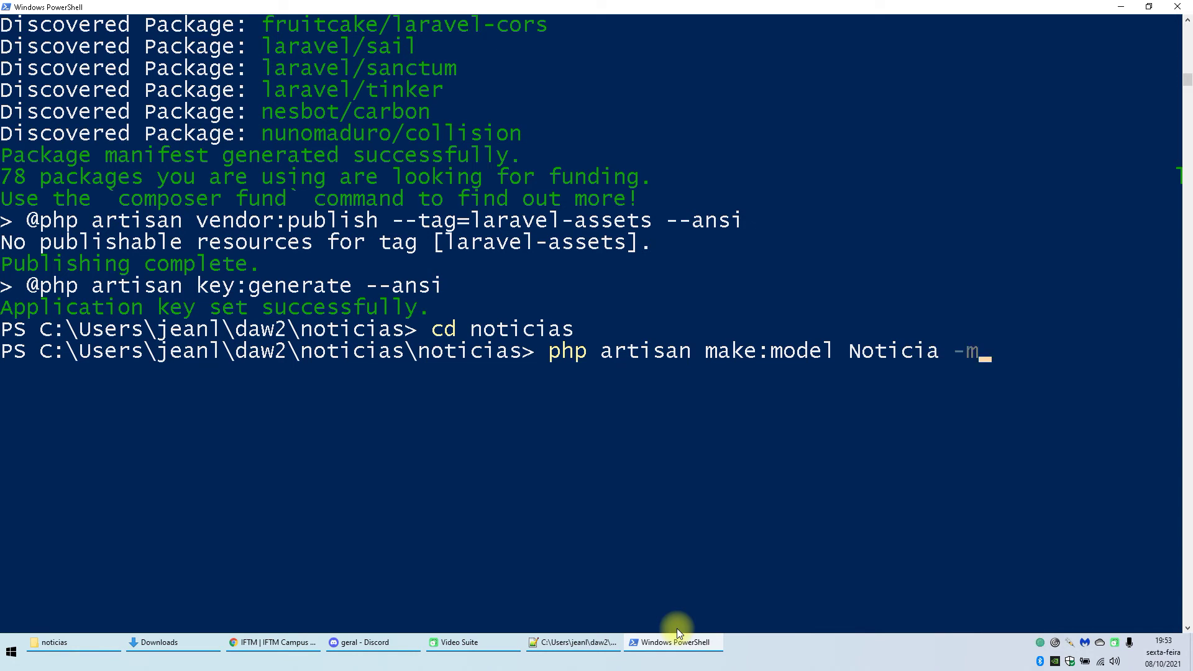
key("Return")
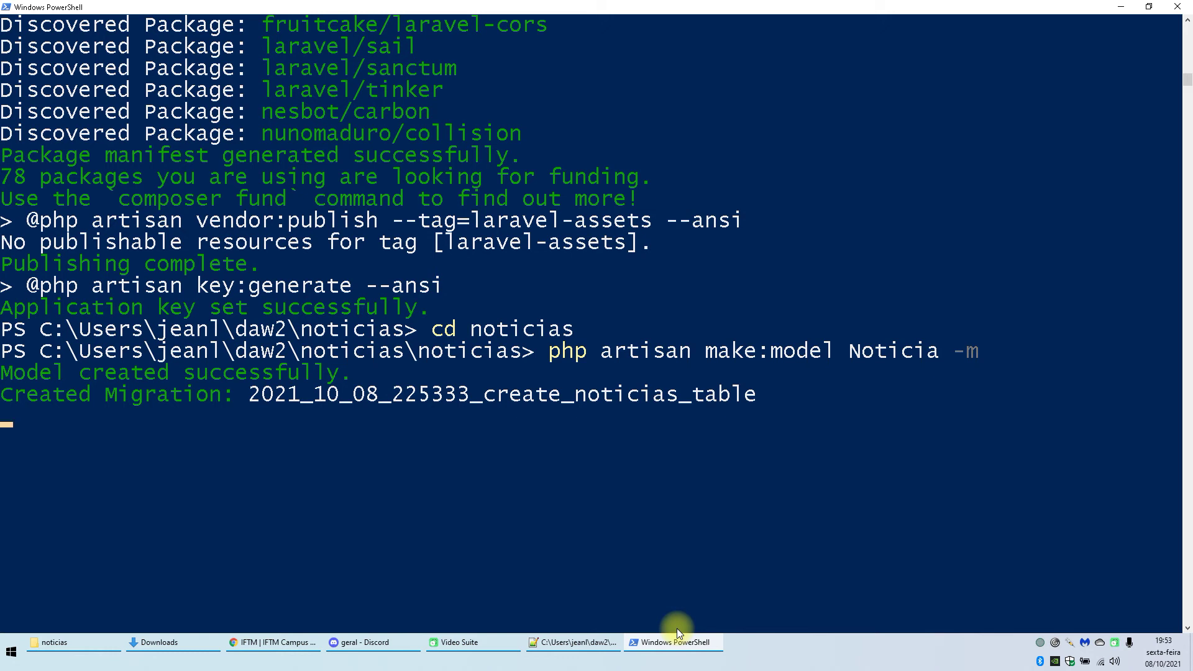
Step: Generate the Imagem model with its migration using php artisan make:model Imagem -m
type("php")
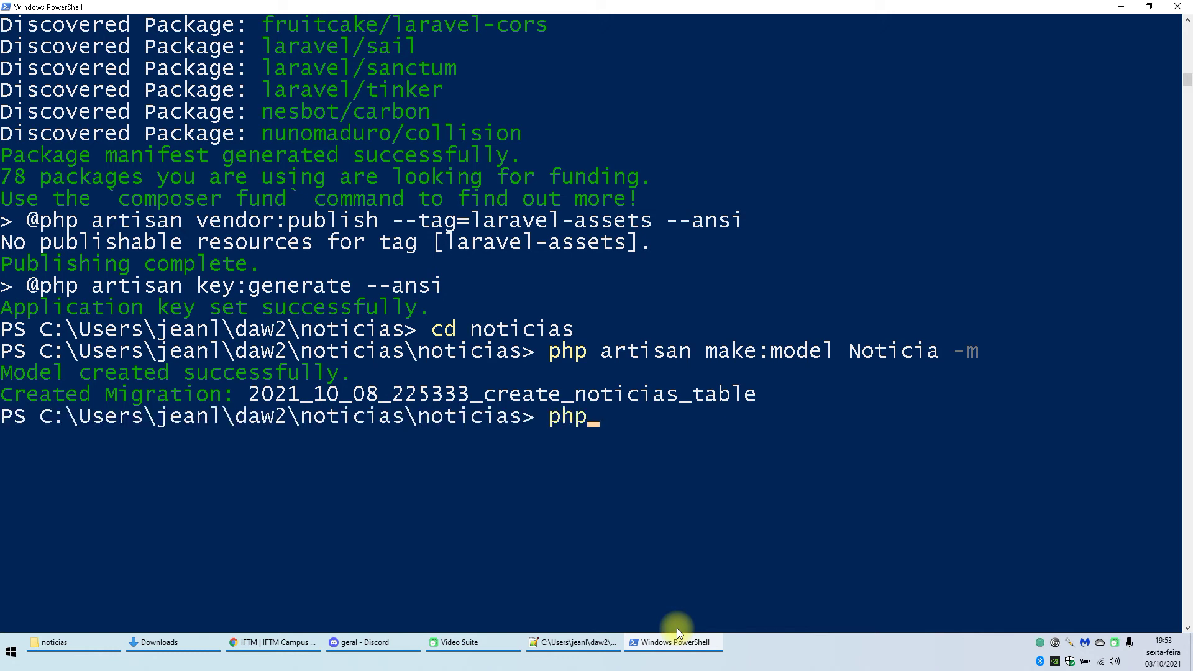
type(" artisan ma")
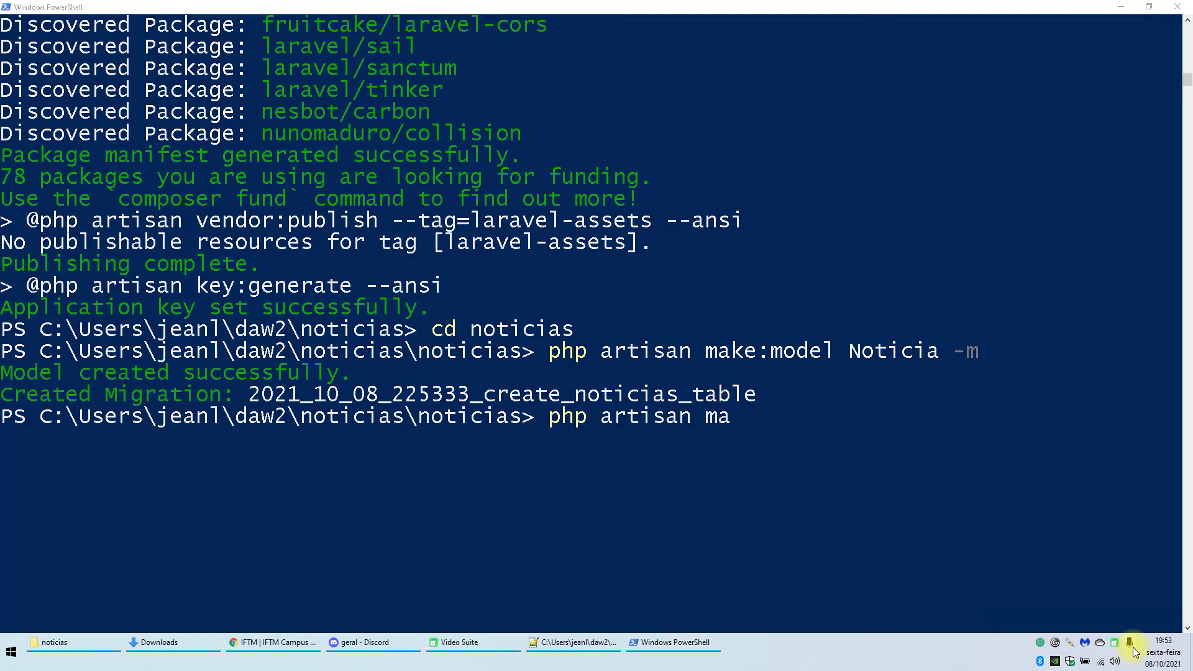
type("ke:")
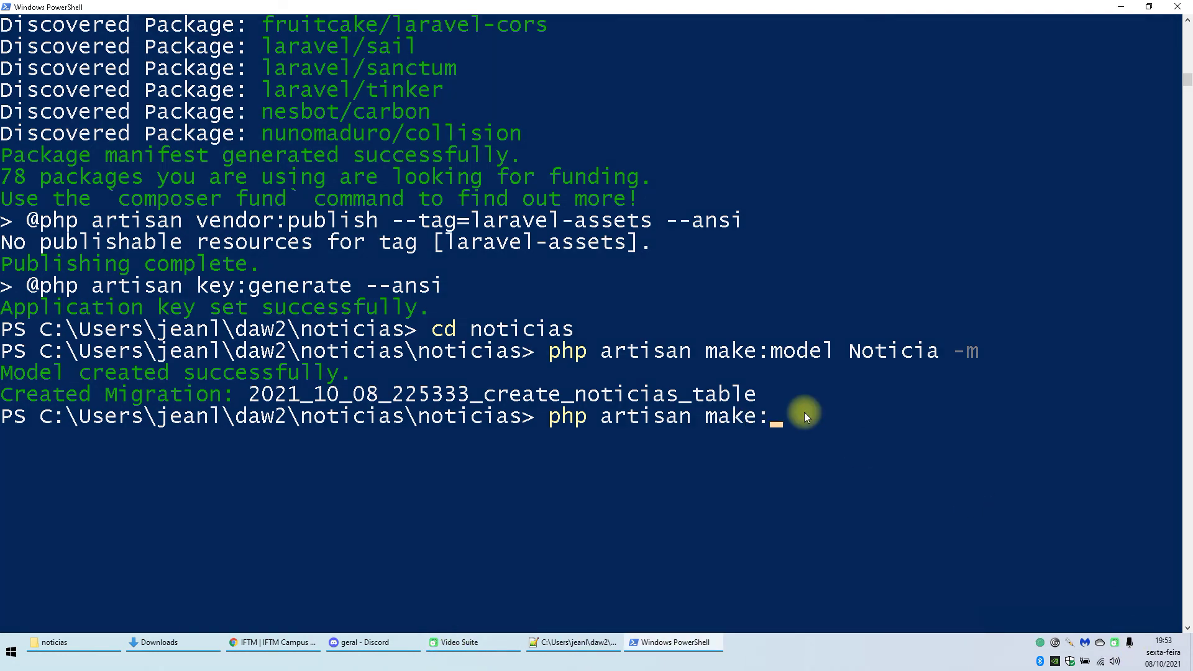
type("model Imagem-")
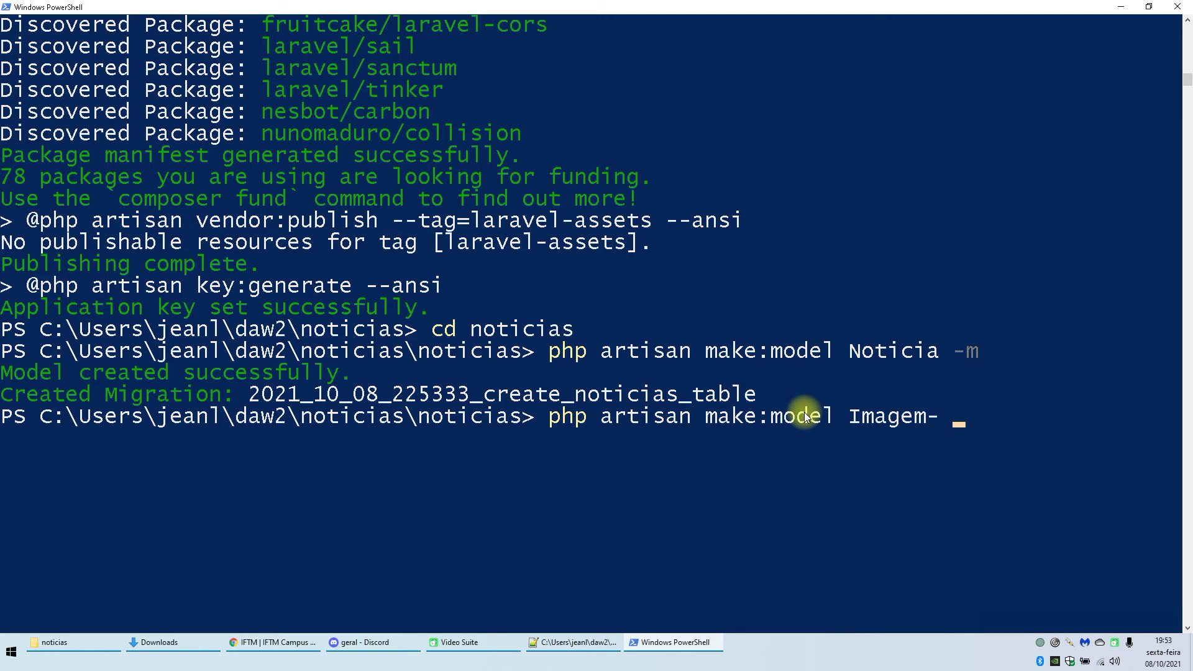
key("BackSpace")
type("-m")
key("Return")
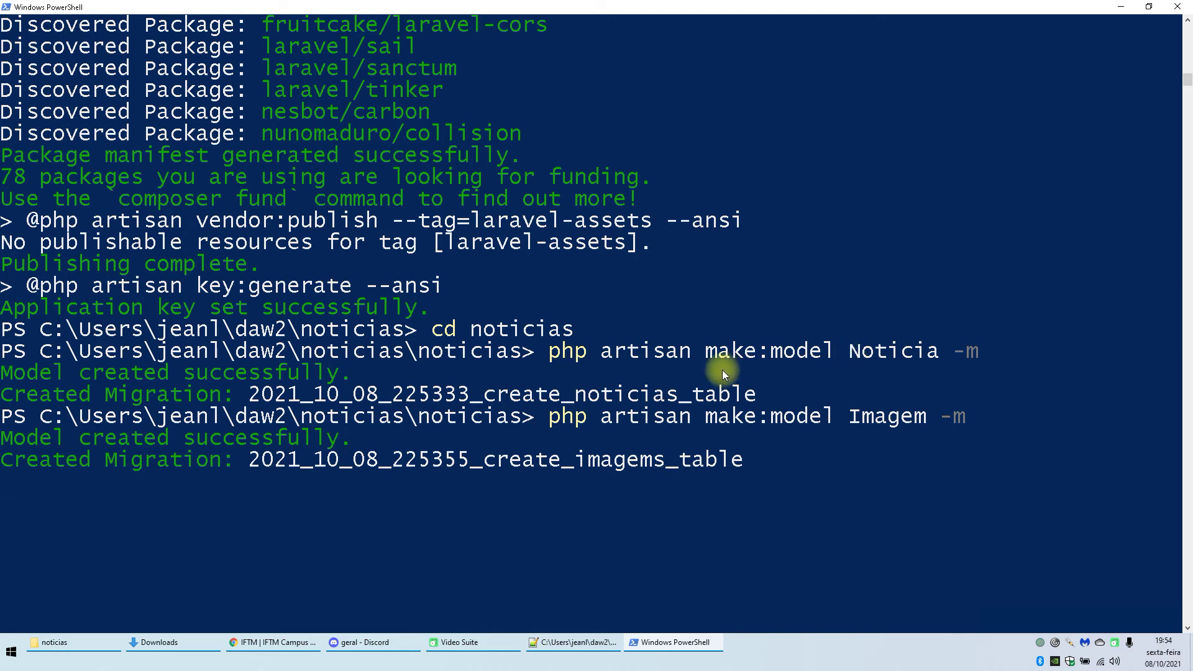
Step: Switch to File Explorer and open Imagem.php and Noticia.php from the project's app\Models folder in Notepad++
left_click(95, 645)
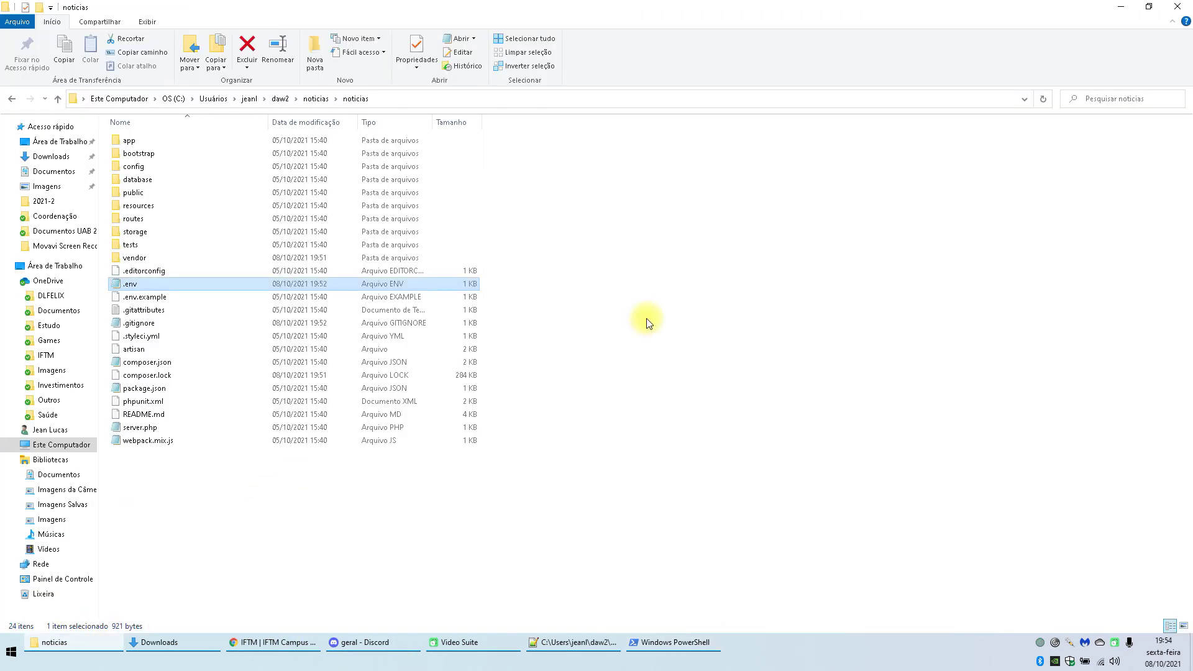
double_click(140, 152)
left_click(355, 99)
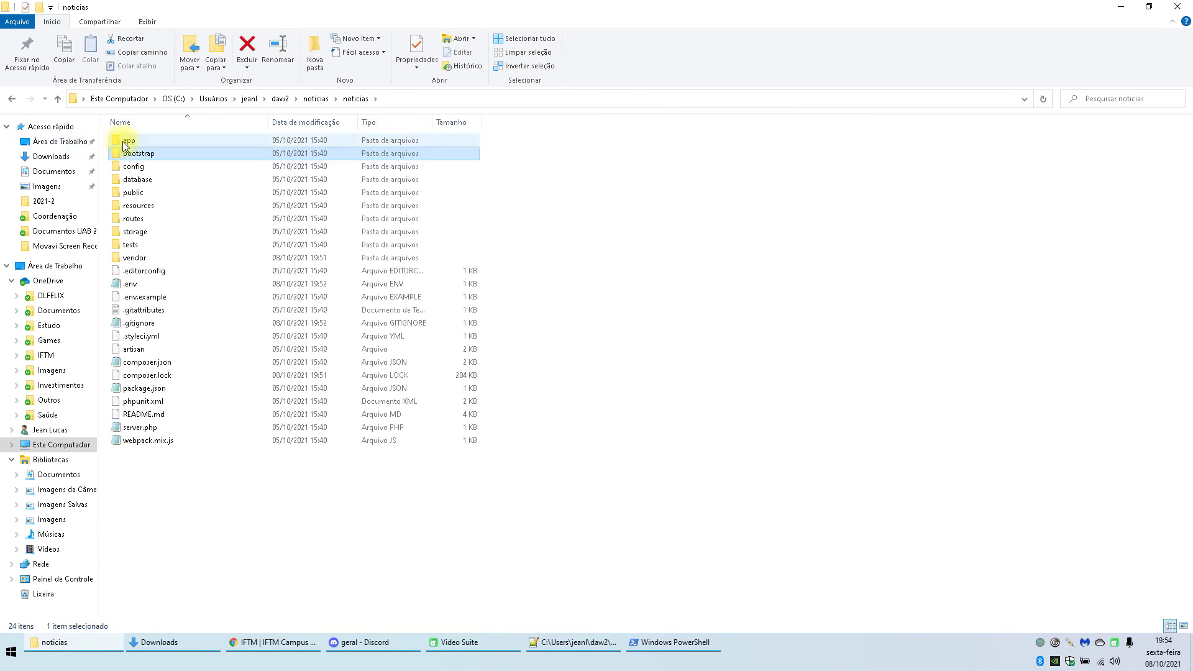
double_click(129, 140)
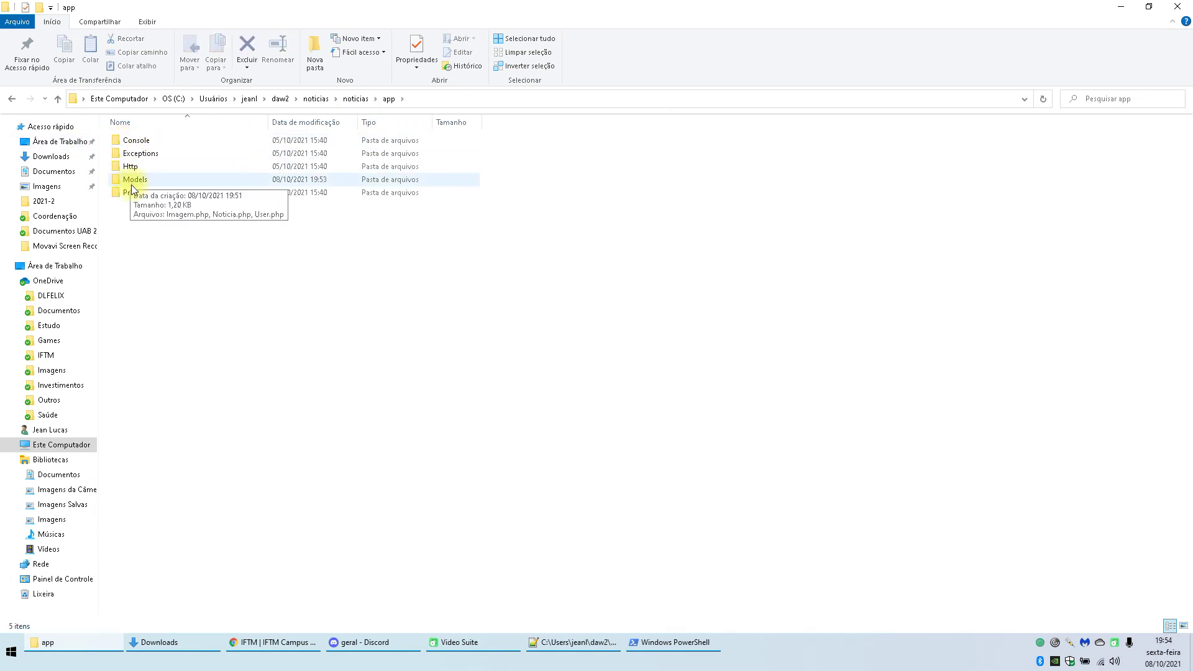
double_click(132, 180)
left_click(140, 160)
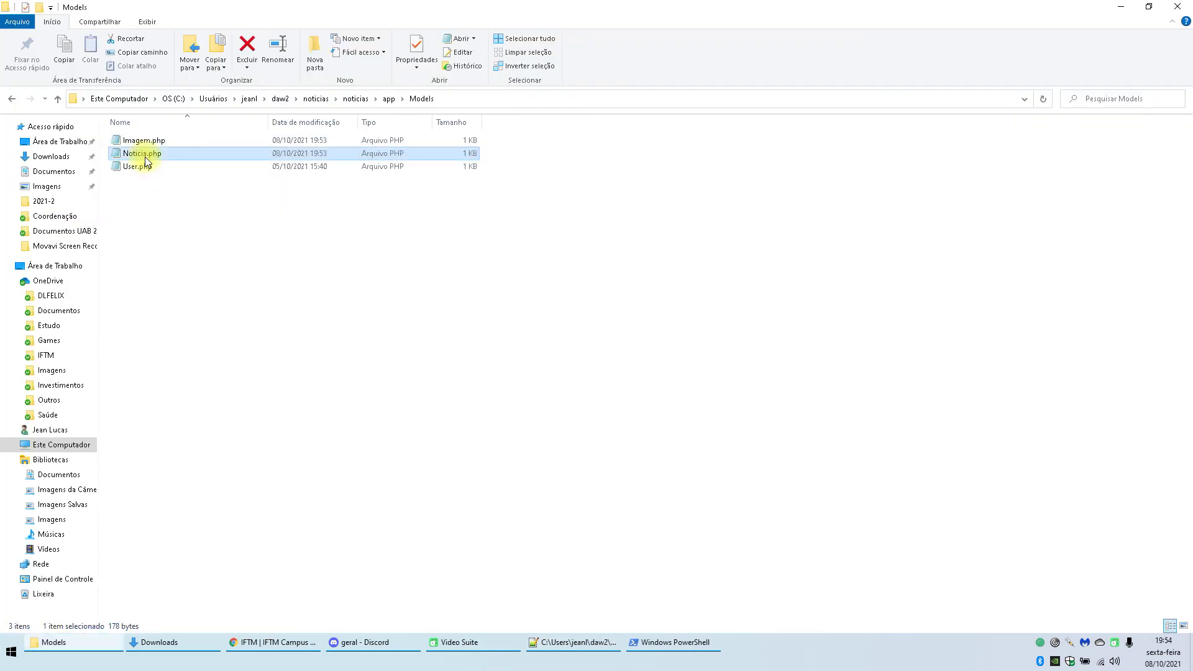
double_click(145, 161)
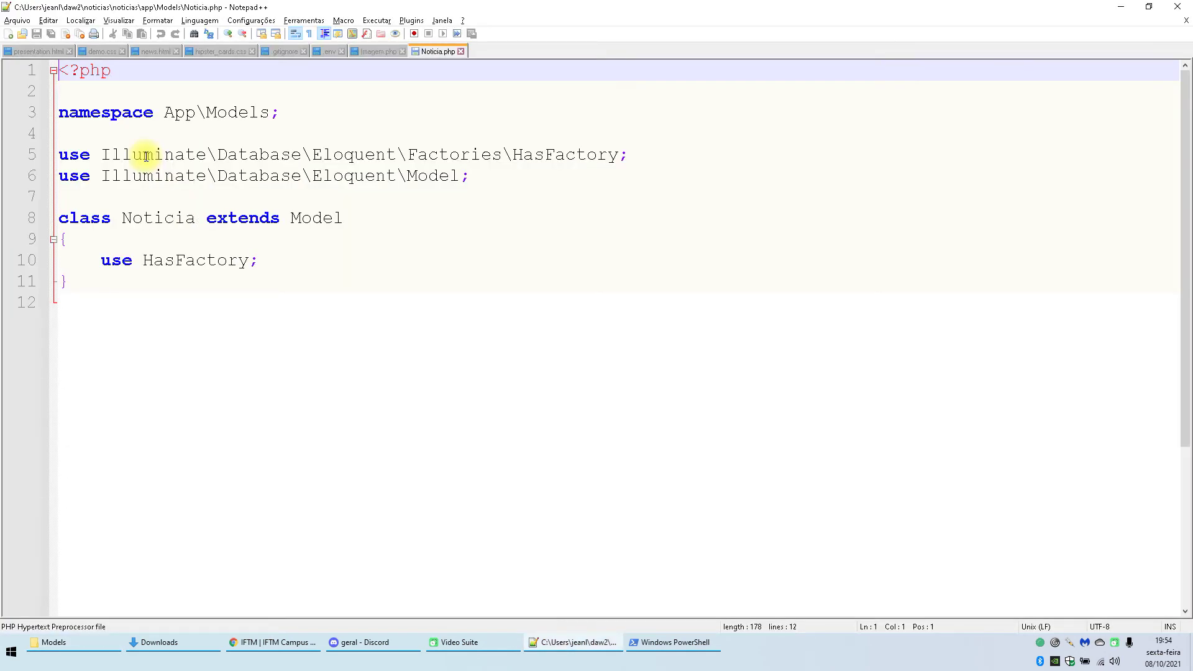
Step: Add a protected $table property with the value "noticia" to the Noticia model class and save the file
left_click(414, 263)
key("Return")
key("Return")
type("protecet")
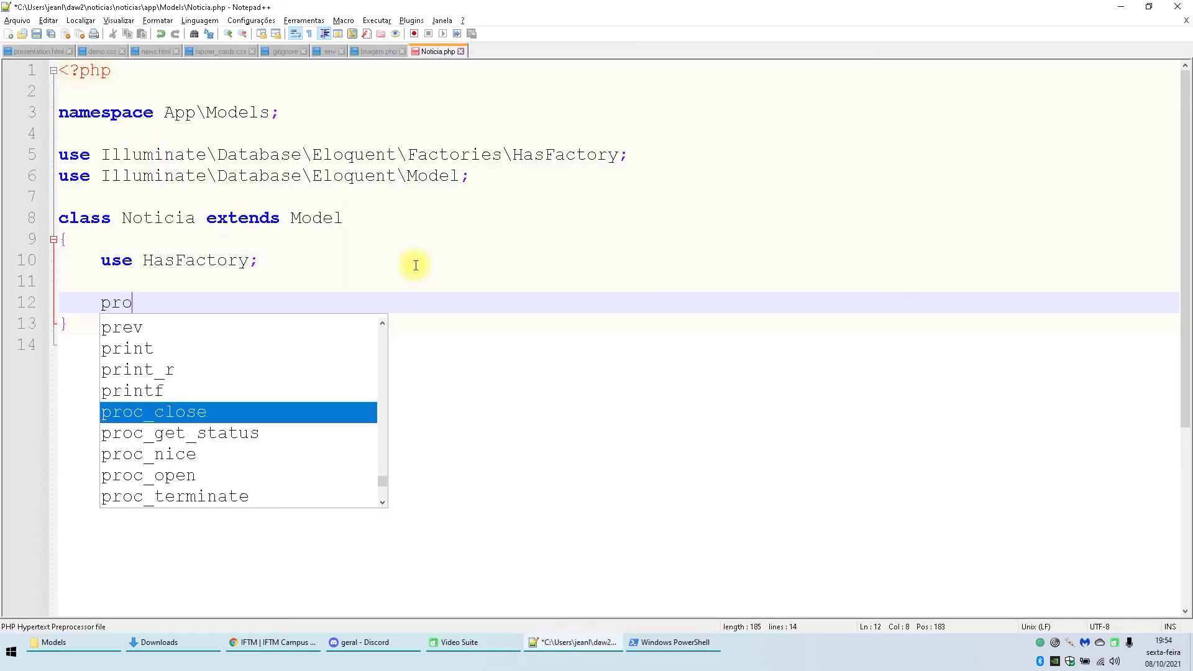
key("BackSpace")
key("BackSpace")
type("ted t")
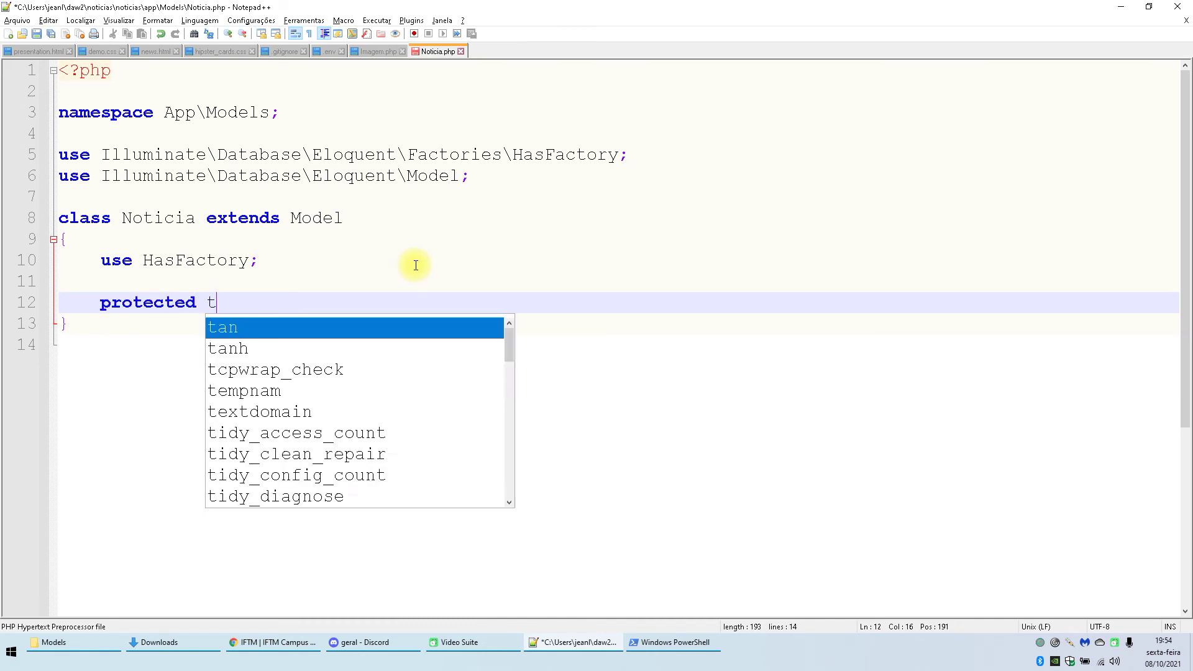
key("BackSpace")
type("#")
key("BackSpace")
type("$table -")
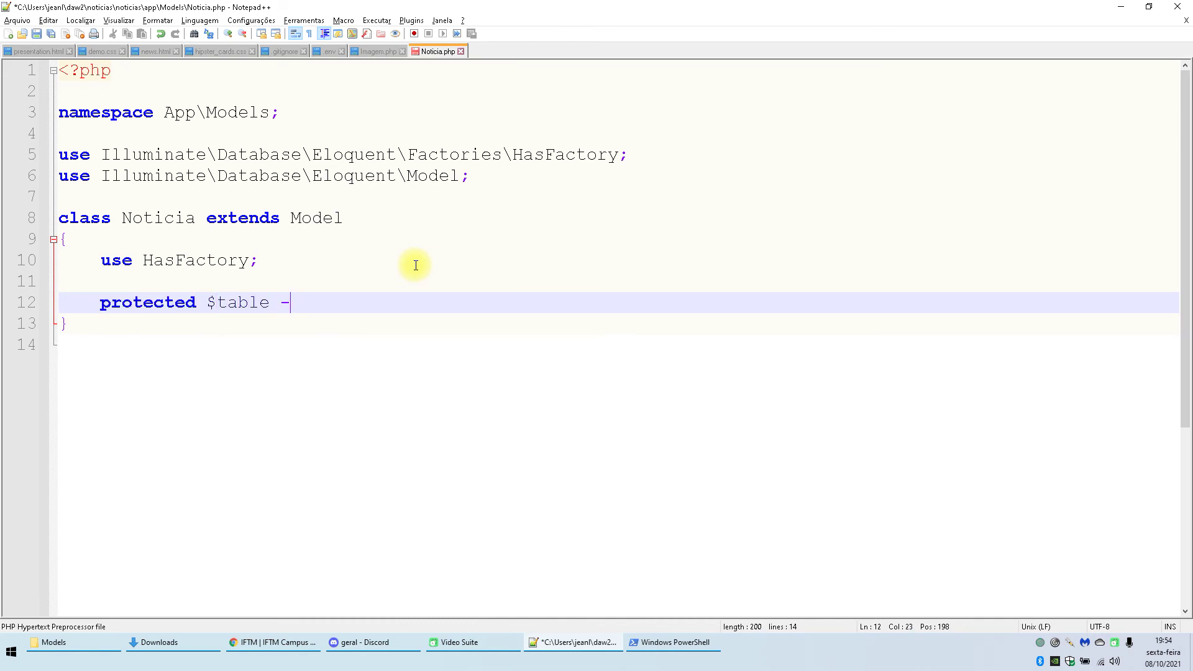
key("BackSpace")
type("= \"noticia")
type("\".")
key("ctrl+s")
Step: Add protected $table = "imagem"; to the Imagem class in Imagem.php and save the file
left_click(388, 52)
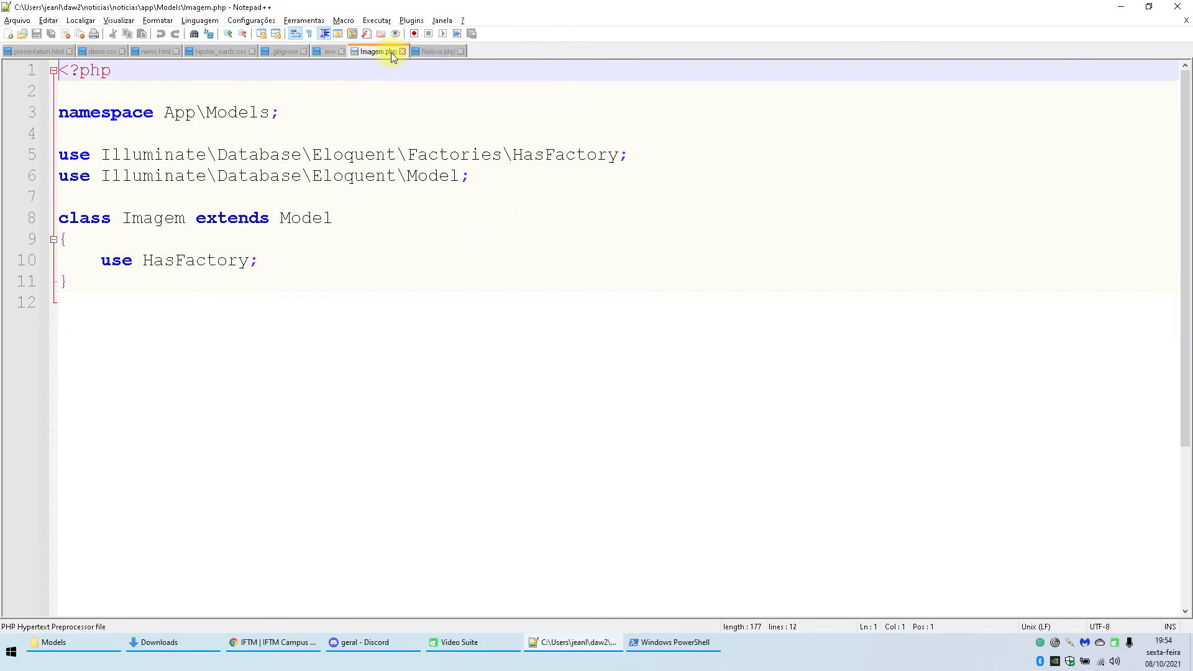
left_click(289, 265)
key("Return")
key("Return")
type("prote")
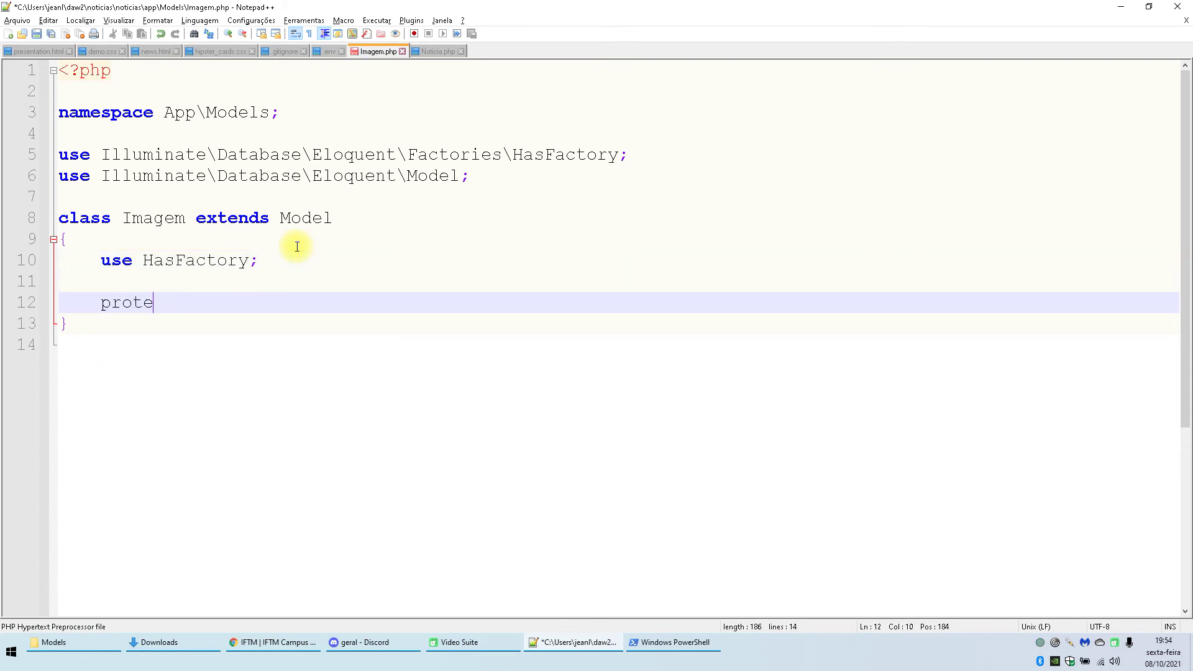
type("cted $t")
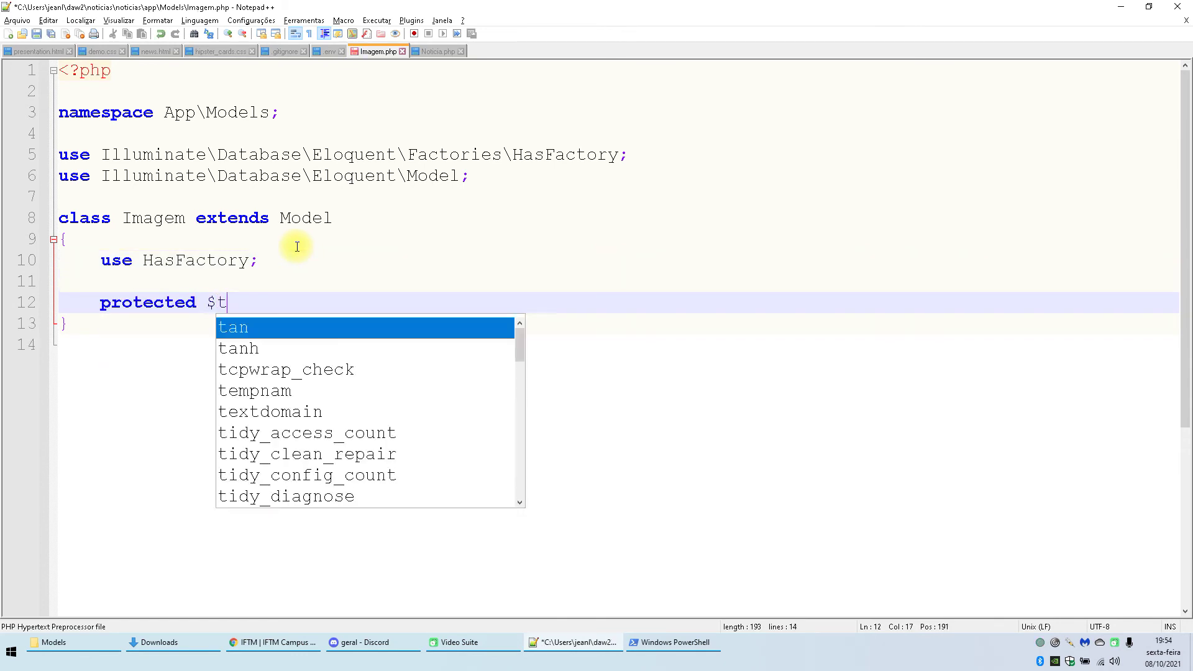
type("able = \"im")
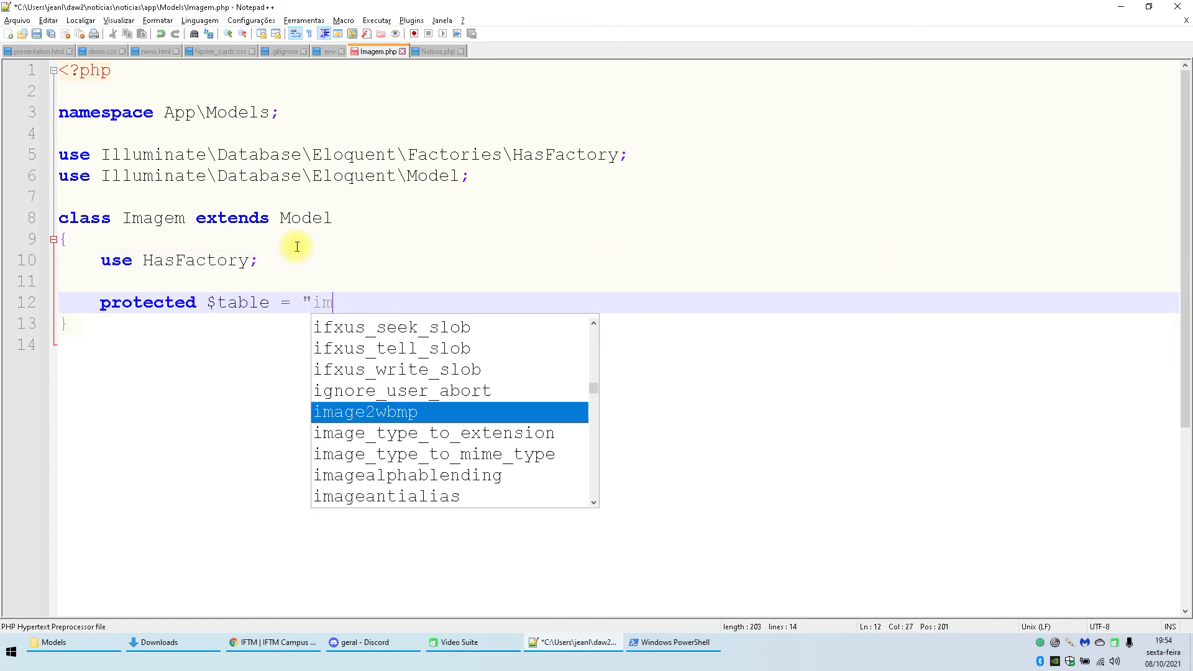
type("agem\"")
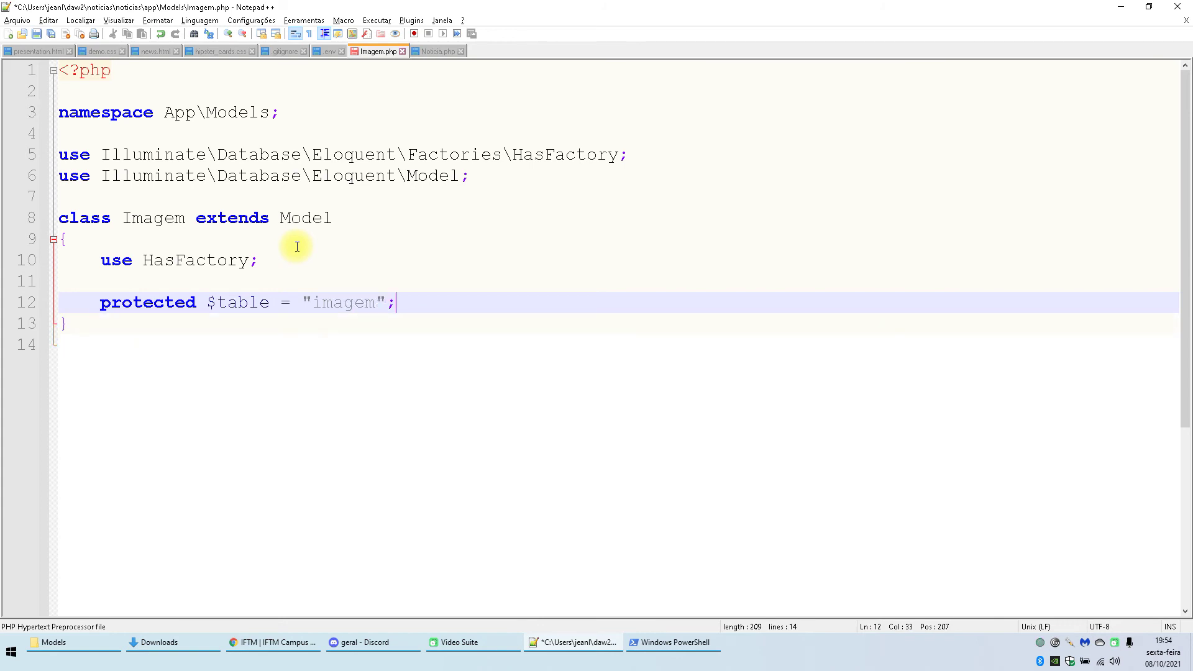
type(";")
key("ctrl+s")
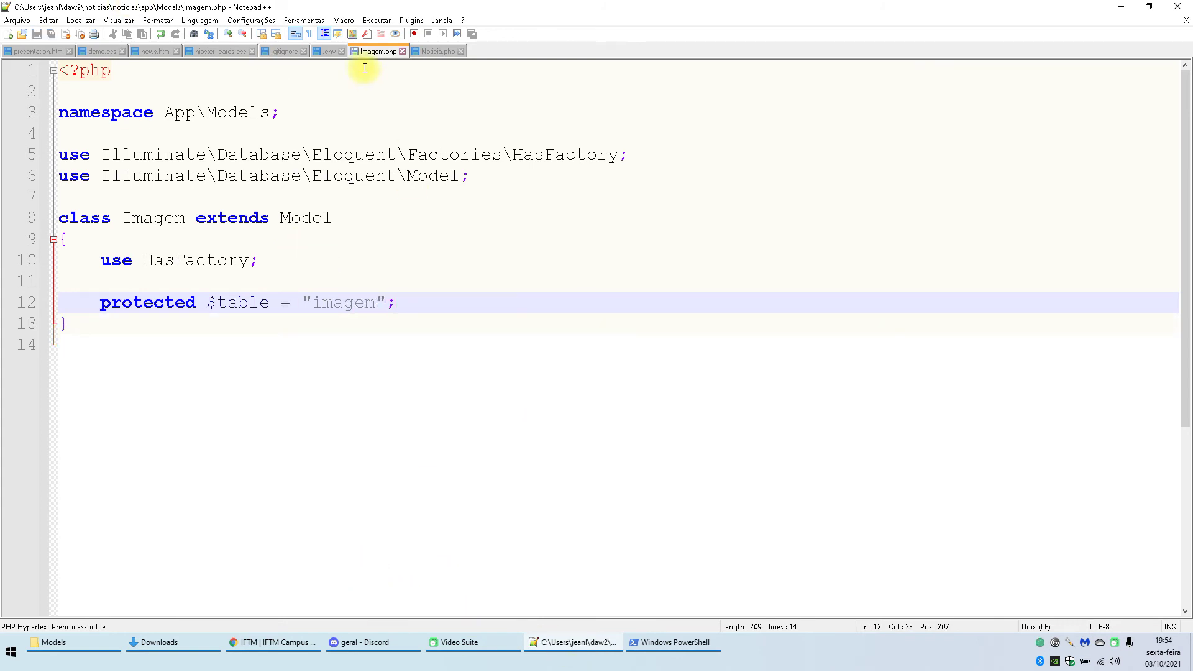
Step: Switch to File Explorer and open the create_noticias_table and create_imagems_table migrations from the project's database\migrations folder in Notepad++
left_click(81, 652)
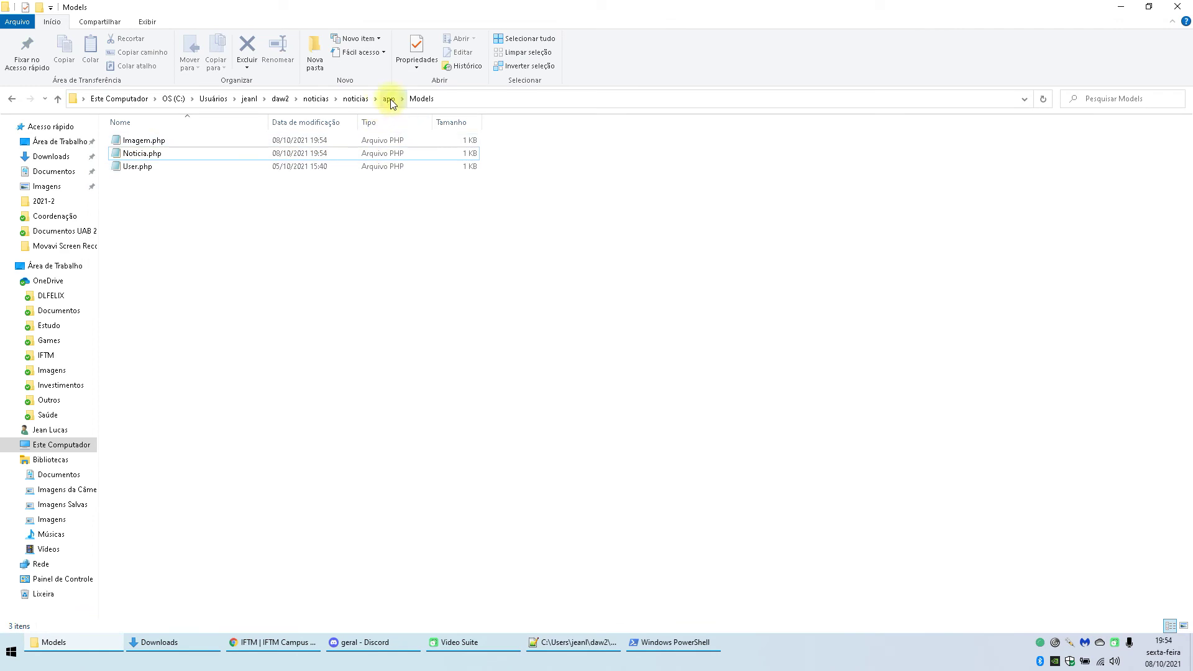
left_click(356, 98)
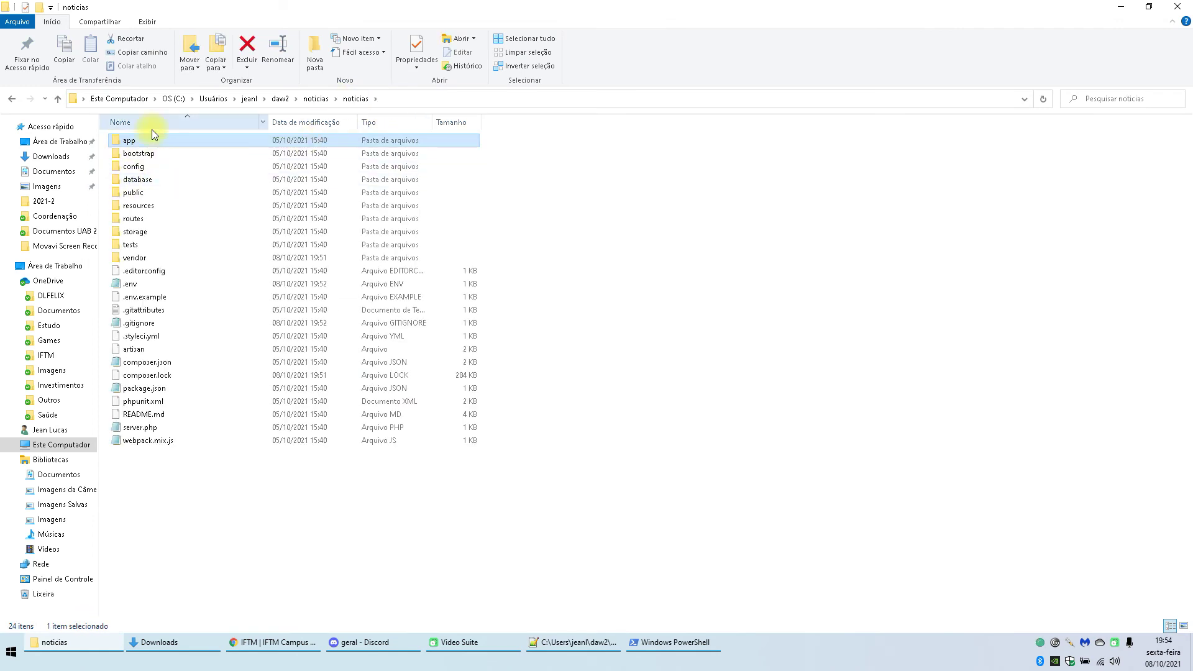
double_click(146, 179)
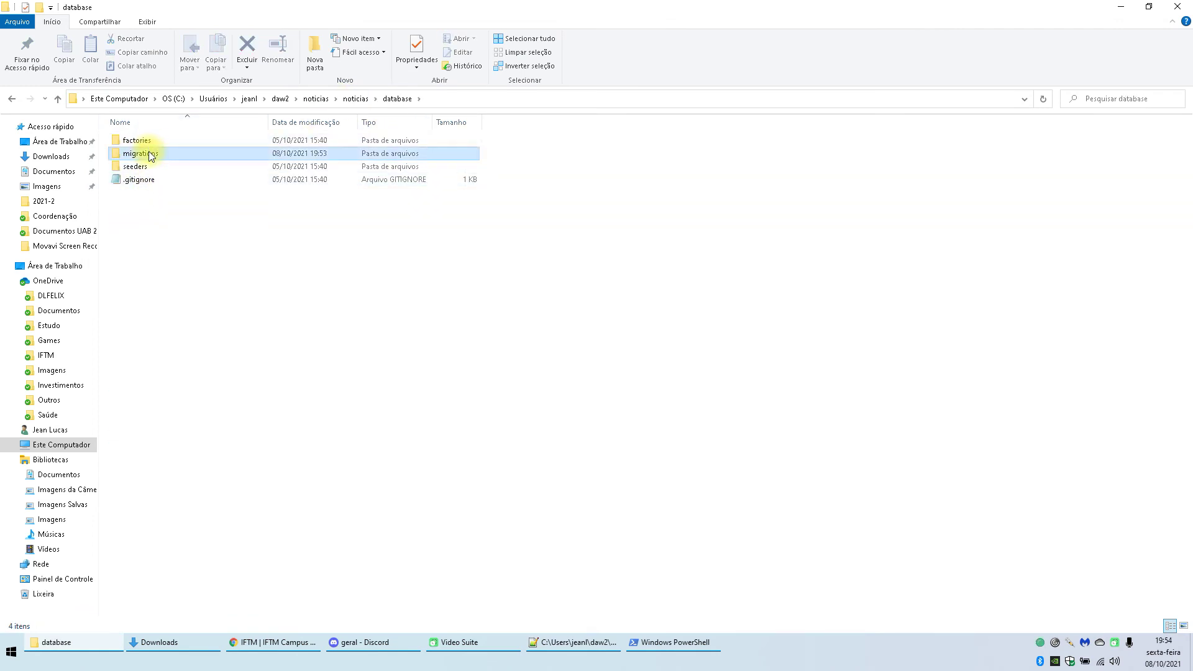
double_click(150, 155)
double_click(271, 124)
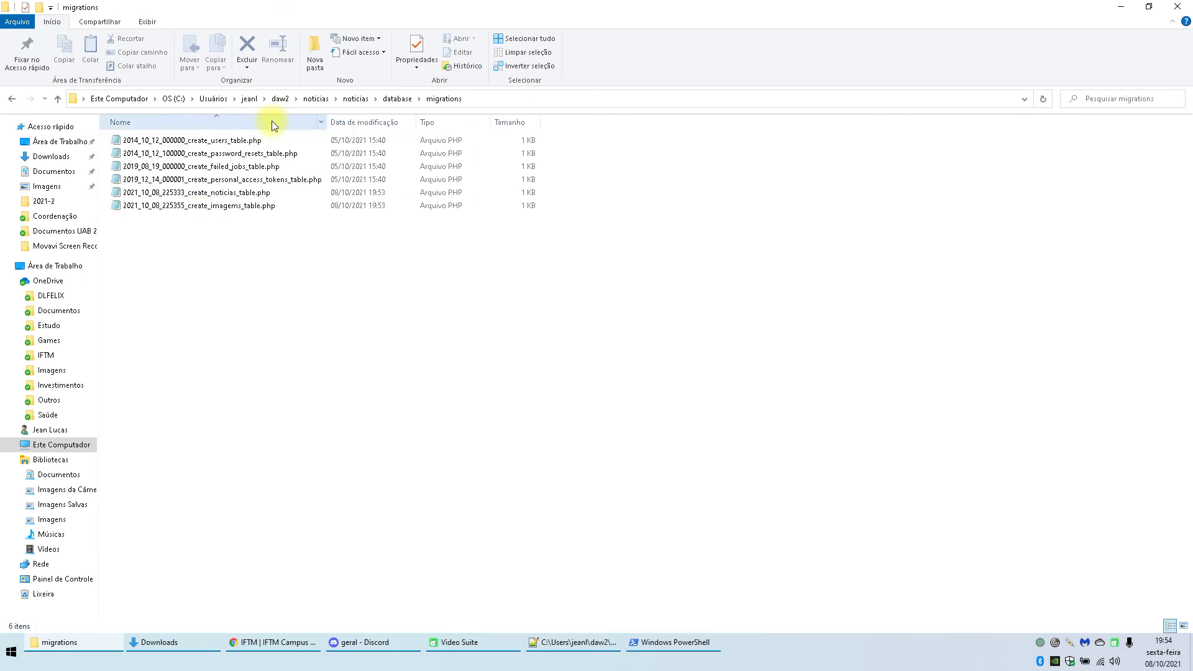
double_click(248, 192)
scroll(257, 212, "down", 2)
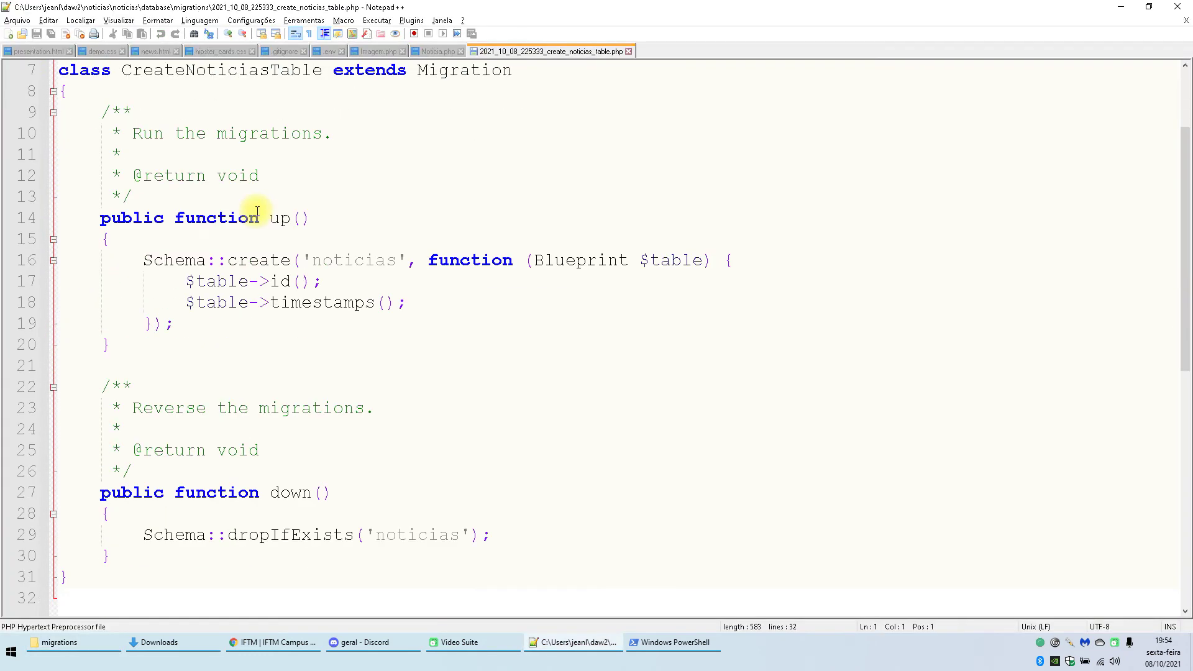
key("alt+Tab")
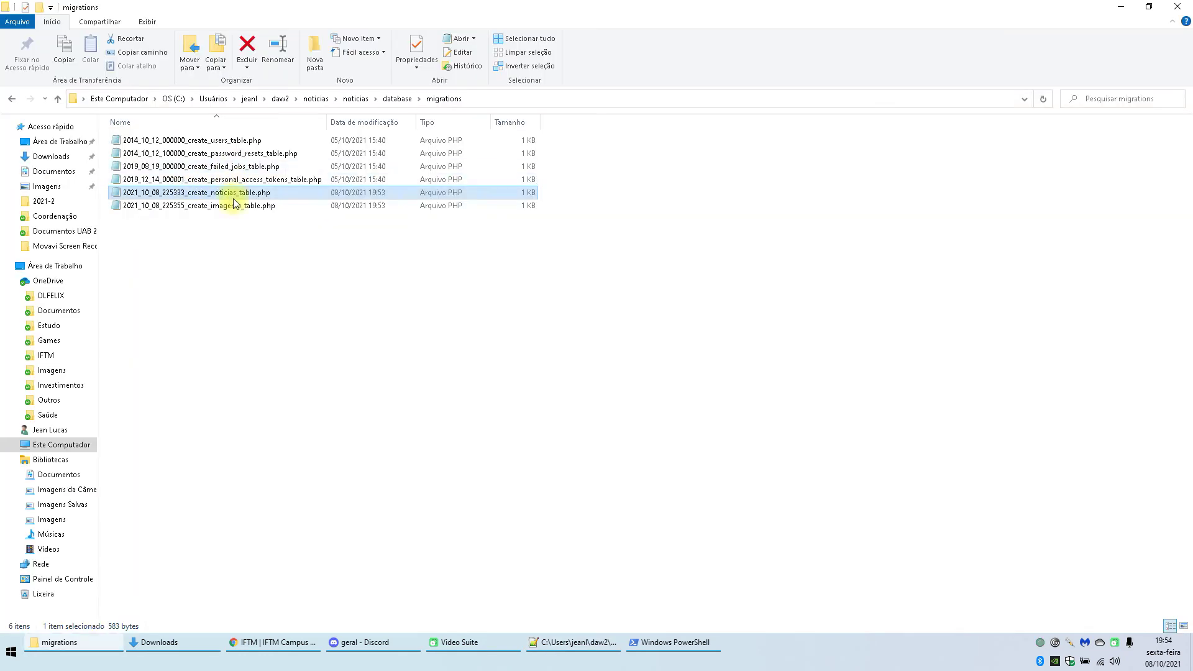
left_click(233, 207)
double_click(233, 210)
Step: Open the create_users_table migration from the same folder and examine how its columns are defined in the up function
key("alt+Tab")
double_click(239, 142)
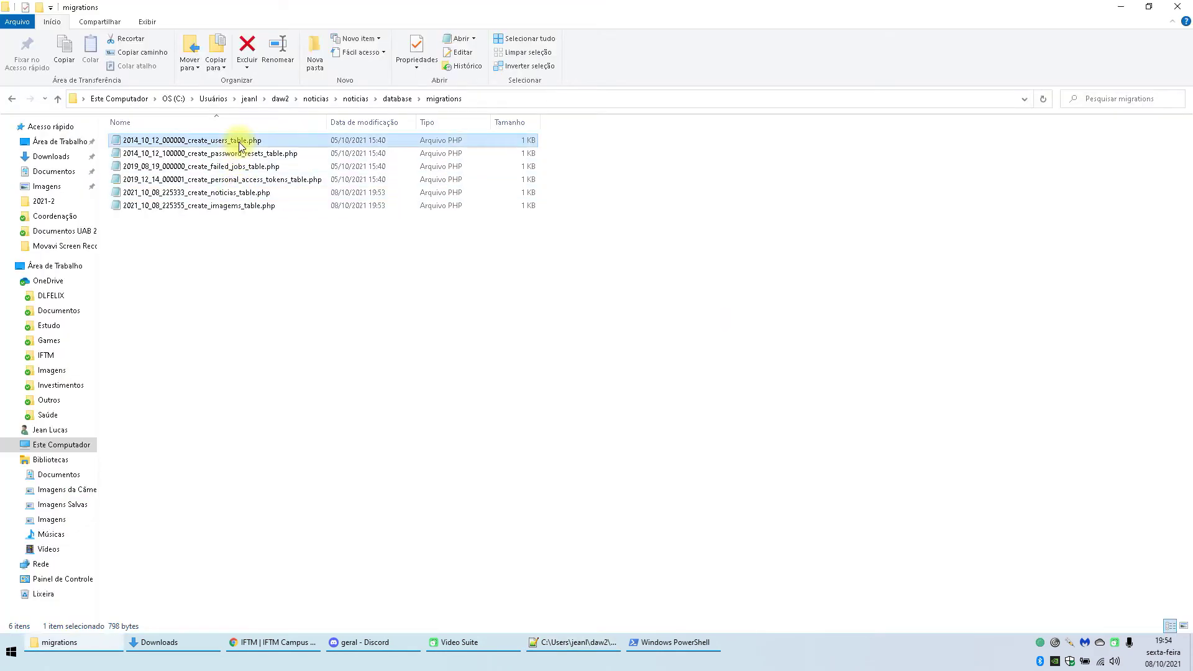
scroll(469, 285, "down", 2)
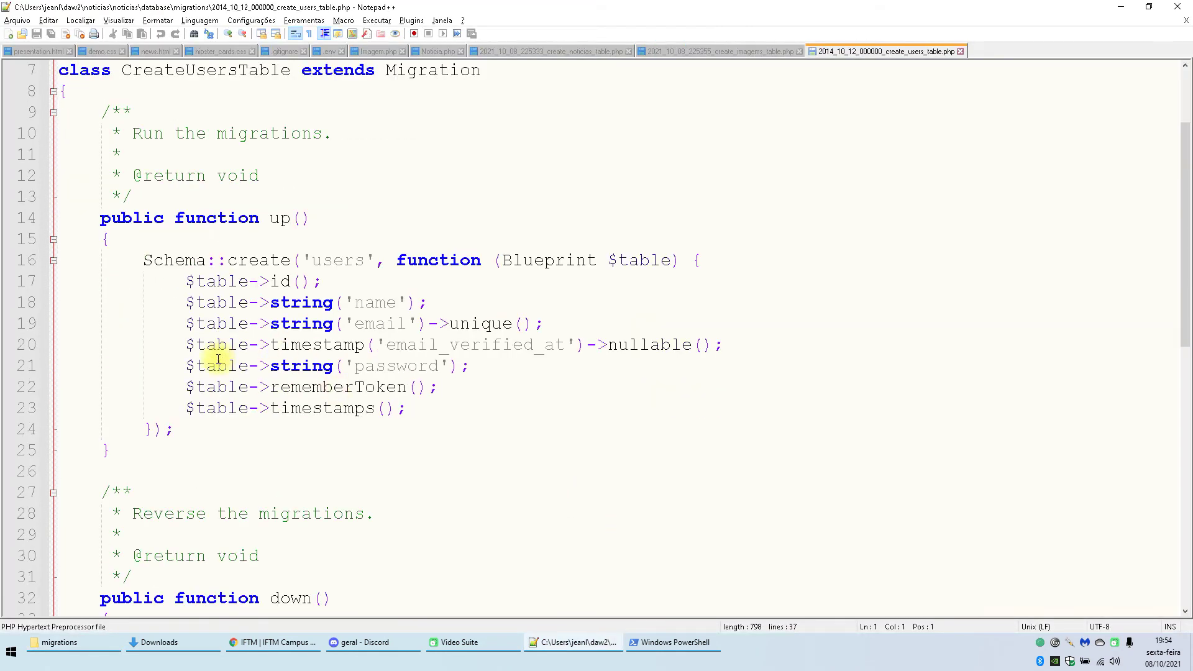
left_click_drag(346, 283, 227, 282)
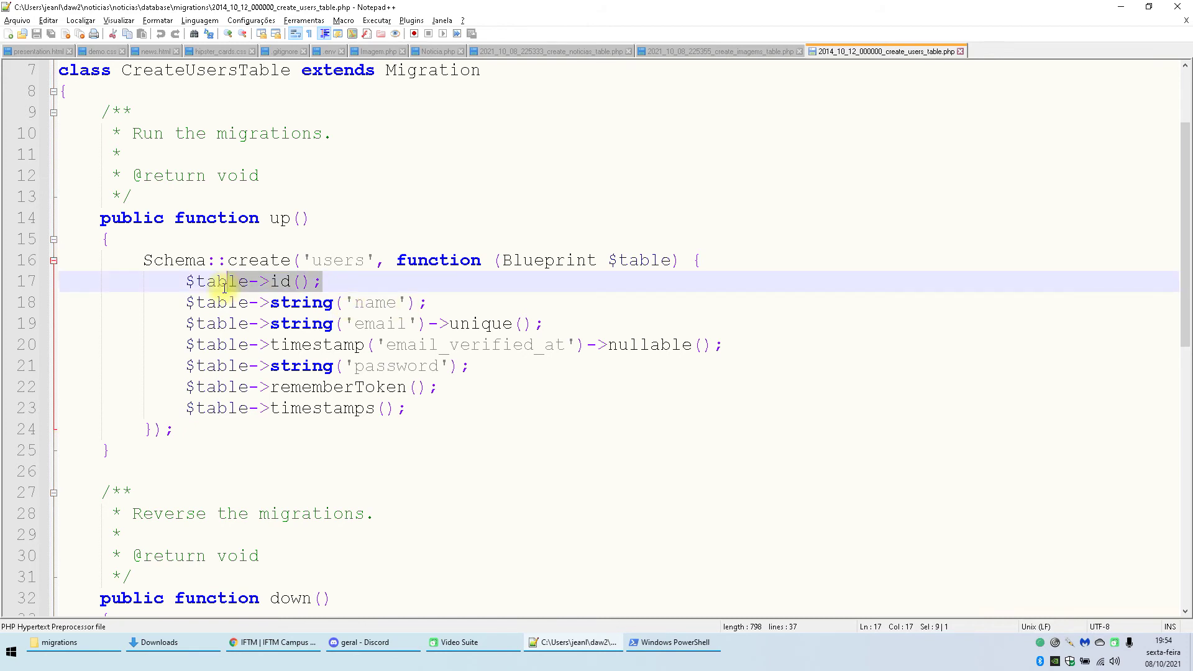
Step: In the create_noticias_table migration, add $table->string("titulo", 100); below the id column
left_click(775, 53)
left_click(569, 51)
left_click(487, 299)
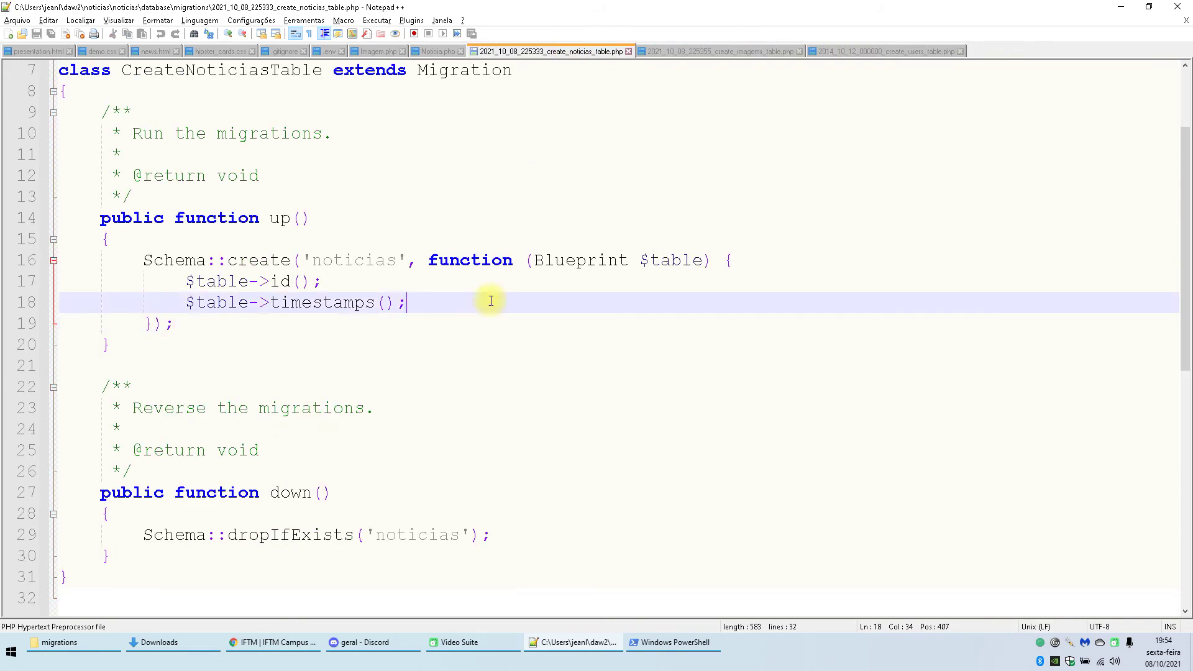
left_click(497, 278)
key("Return")
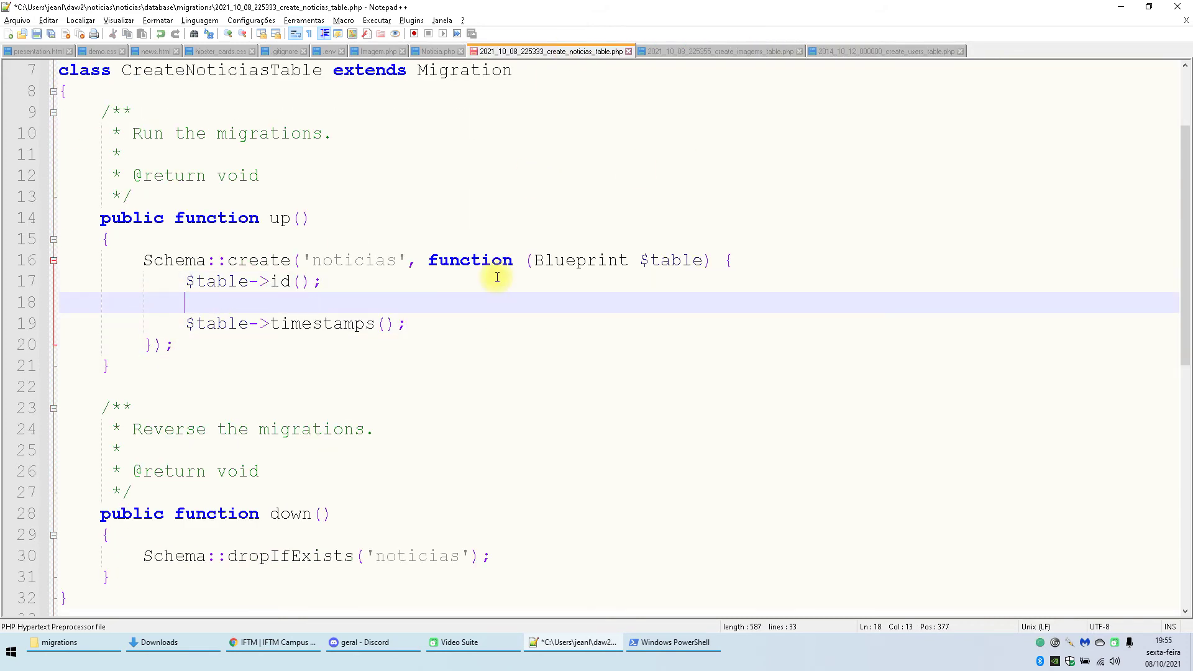
type("$table->string(\"titulo")
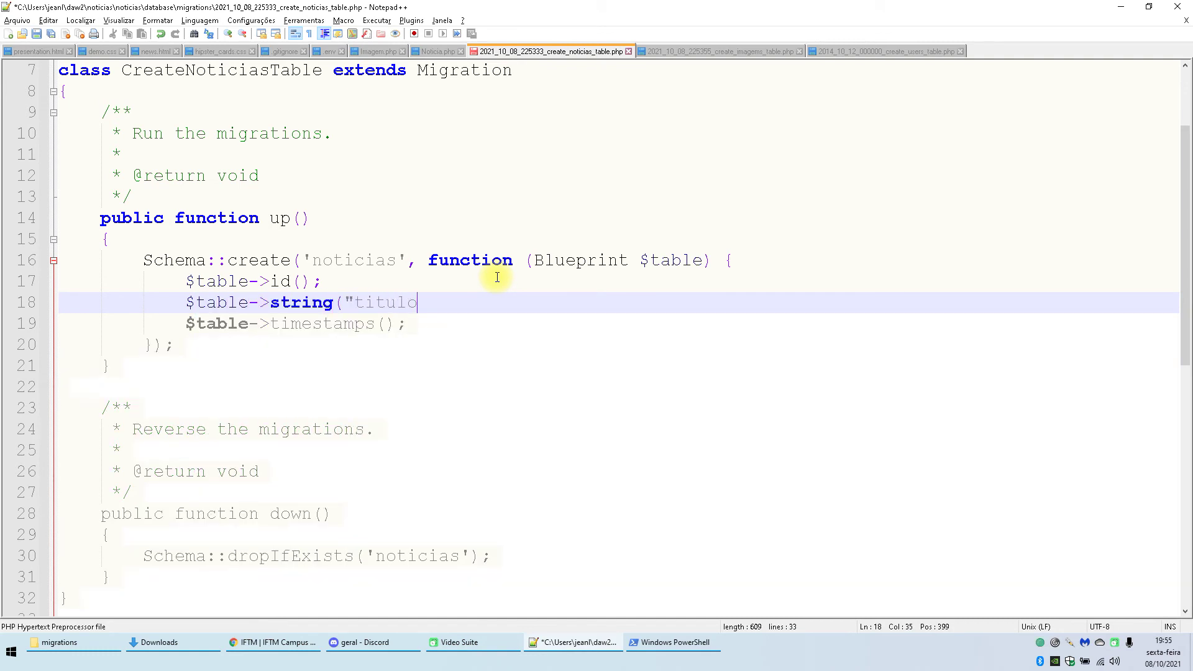
type("\", 100);")
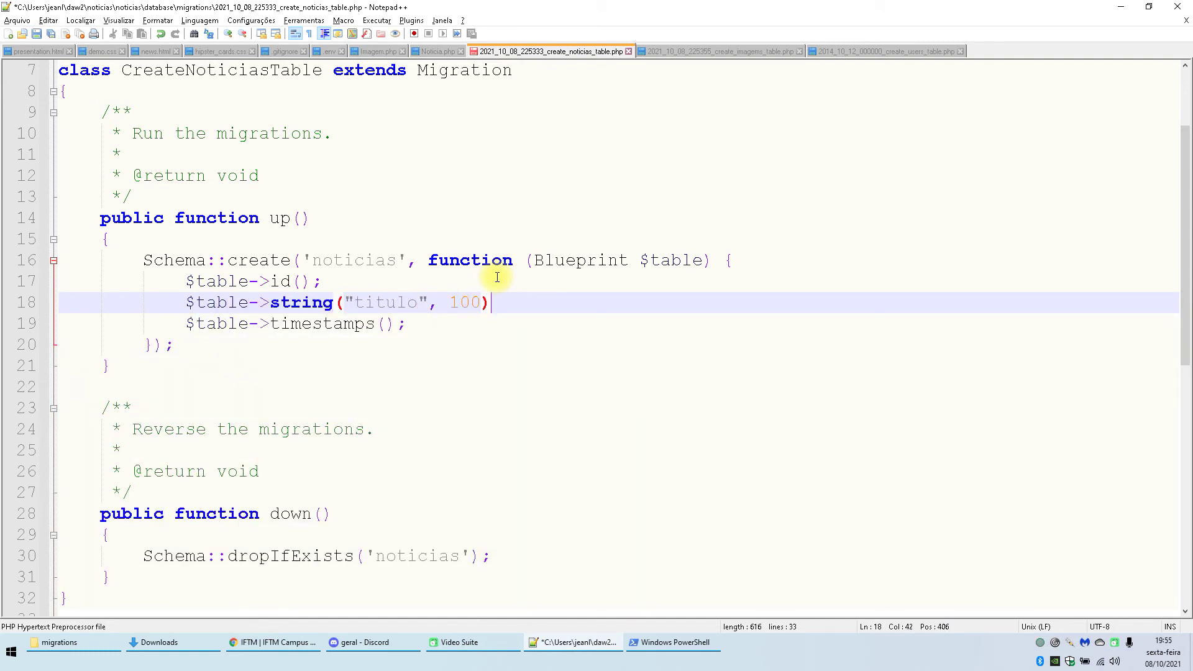
Step: Add a "subtitulo" string column with length 300 below the titulo column
key("Return")
type("$")
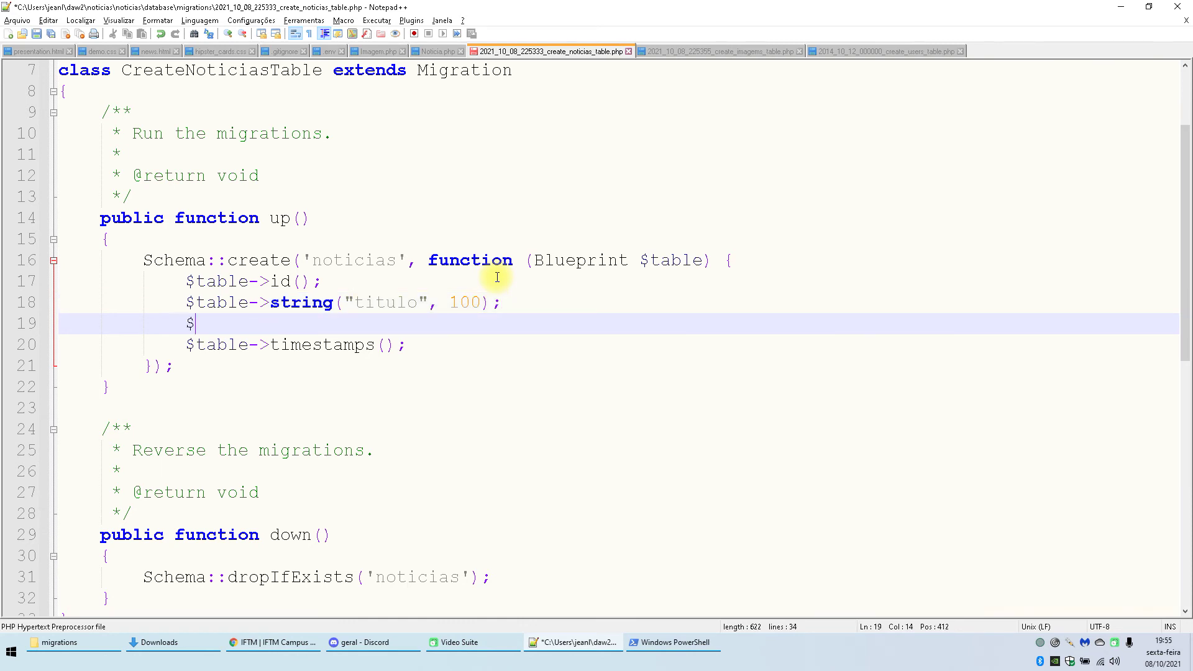
type("table->string(")
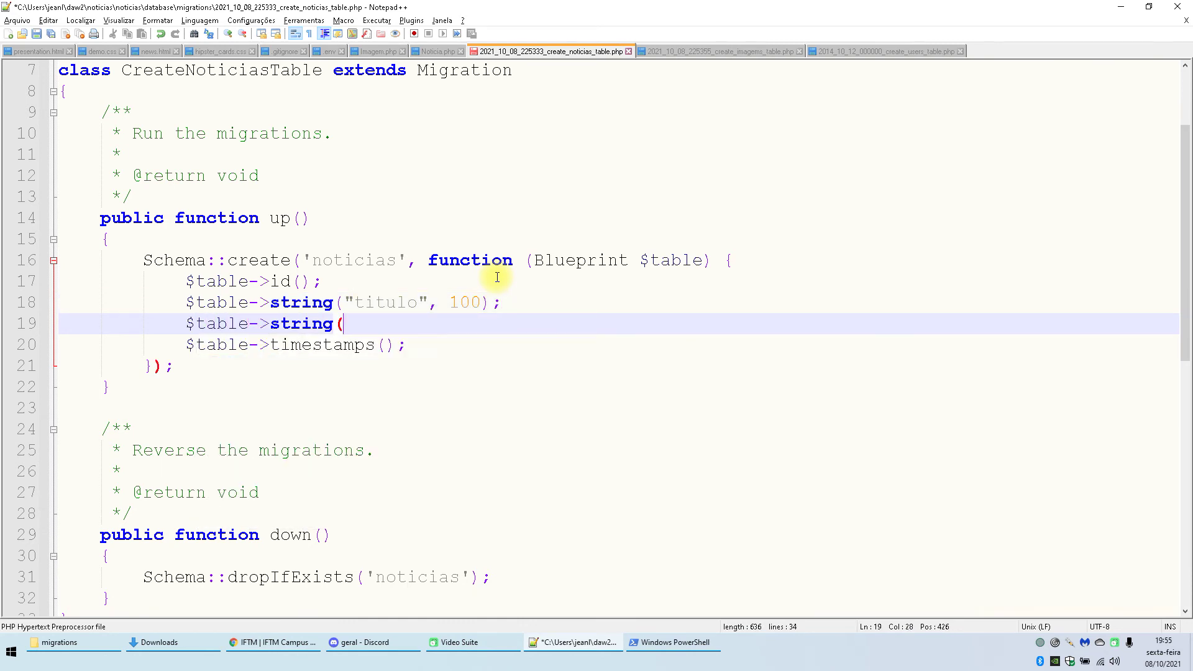
type("\"subtitulo\"")
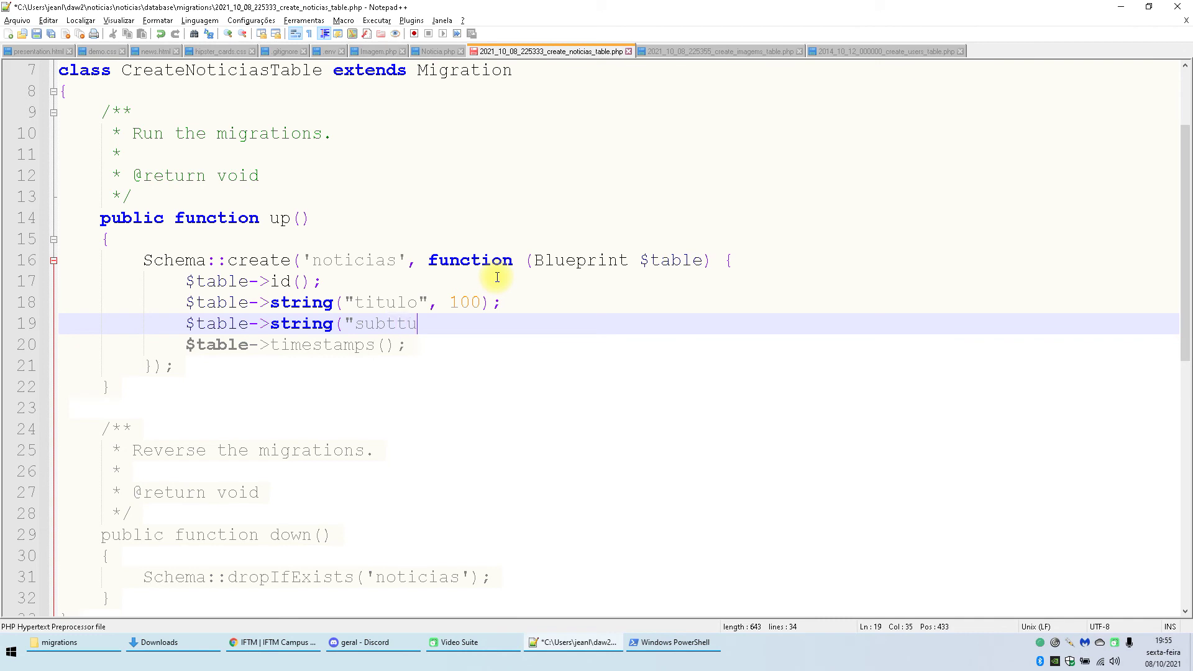
type(", 200)")
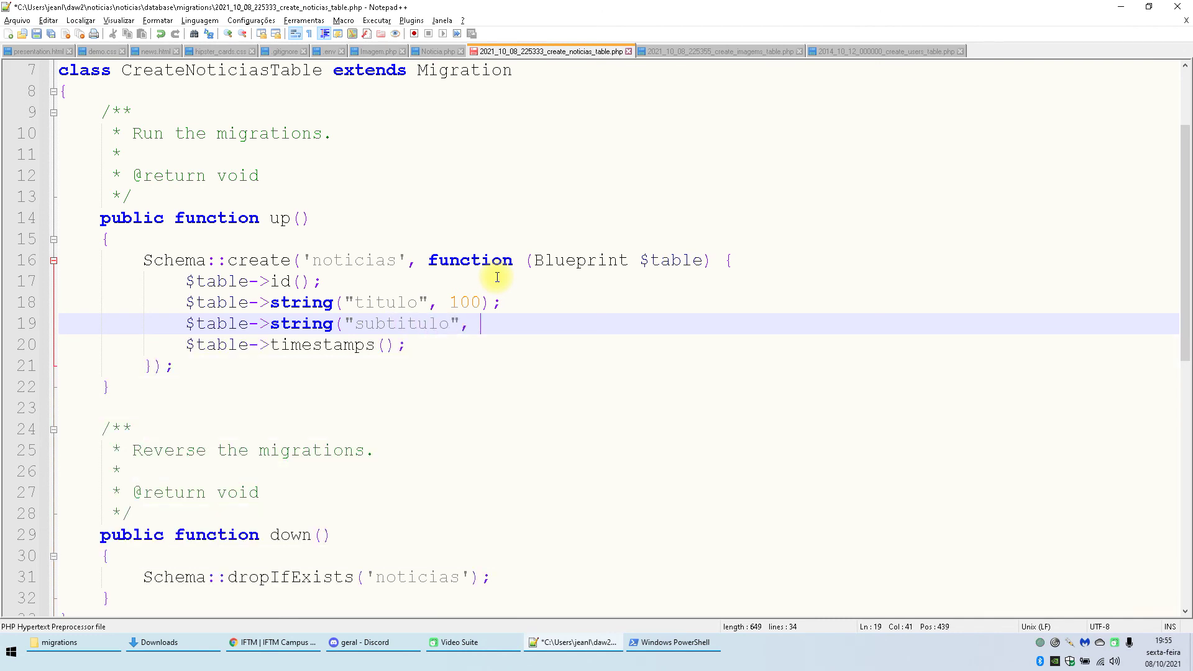
key("BackSpace")
key("BackSpace")
key("BackSpace")
key("BackSpace")
type("300);")
Step: Add $table->string("texto"); below the subtitulo column in the noticias migration
key("Return")
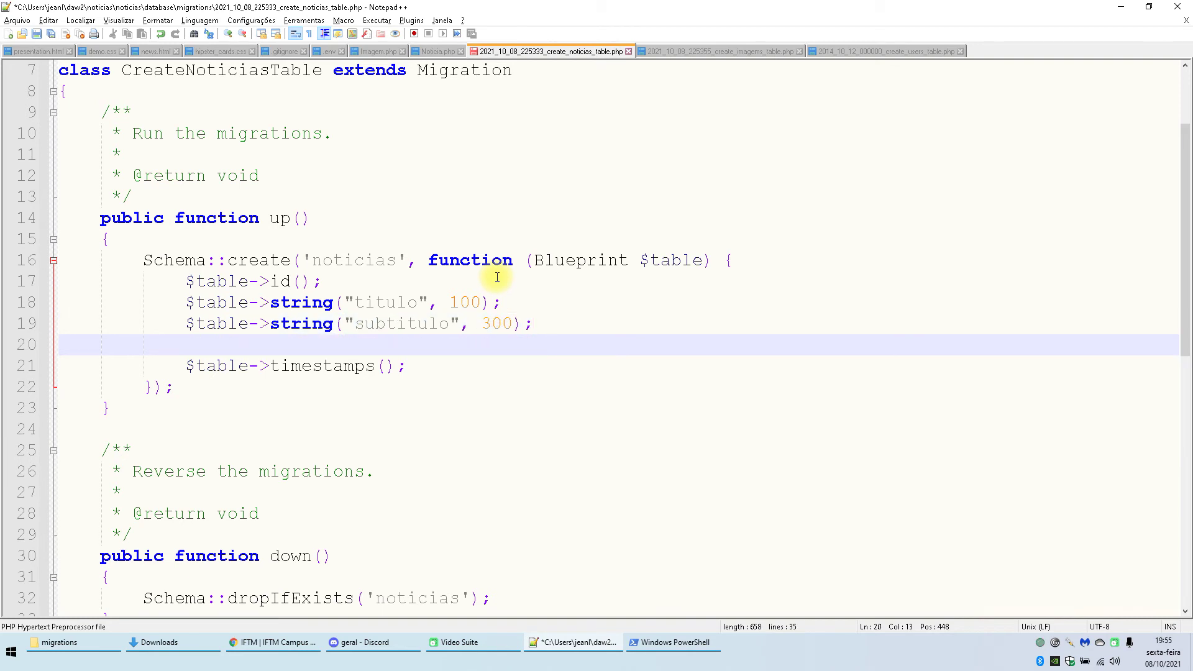
type("$table->stri")
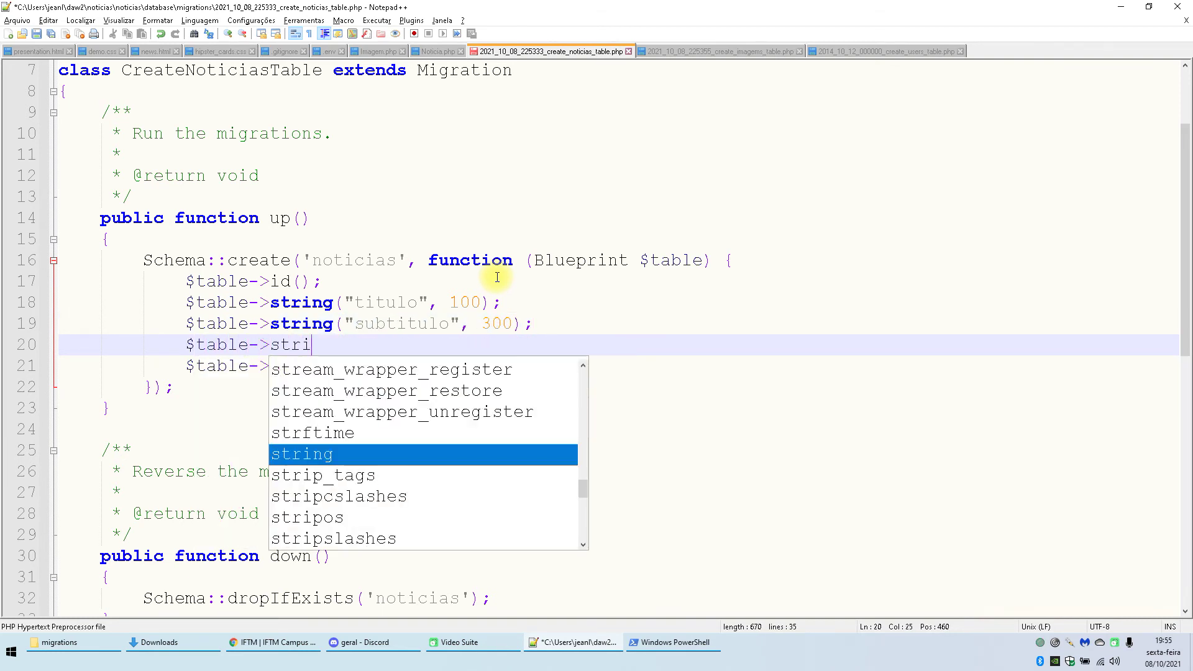
type("ng(\"")
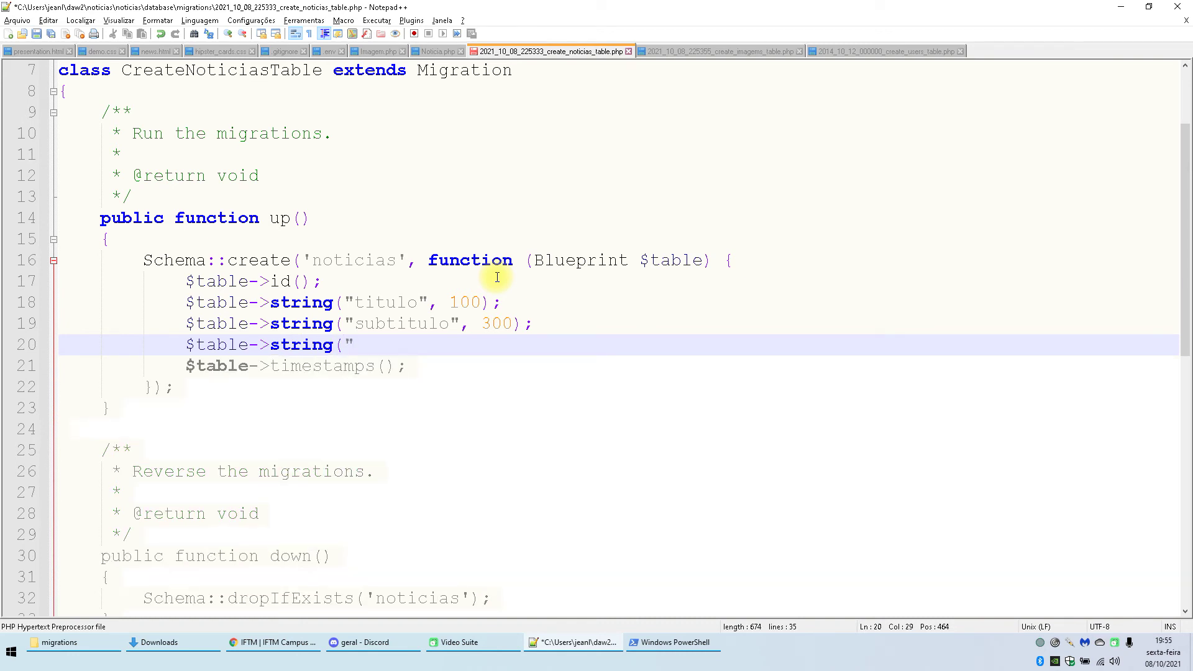
type("noticia")
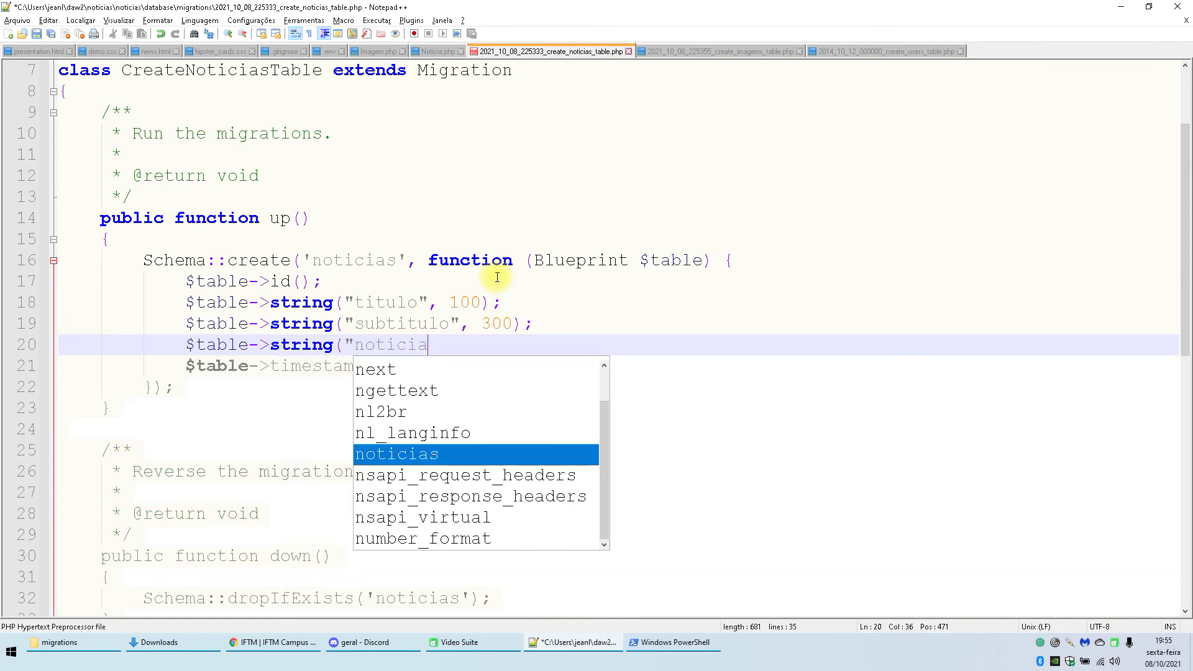
key("BackSpace")
key("BackSpace")
key("BackSpace")
key("BackSpace")
key("BackSpace")
key("BackSpace")
key("BackSpace")
type("te")
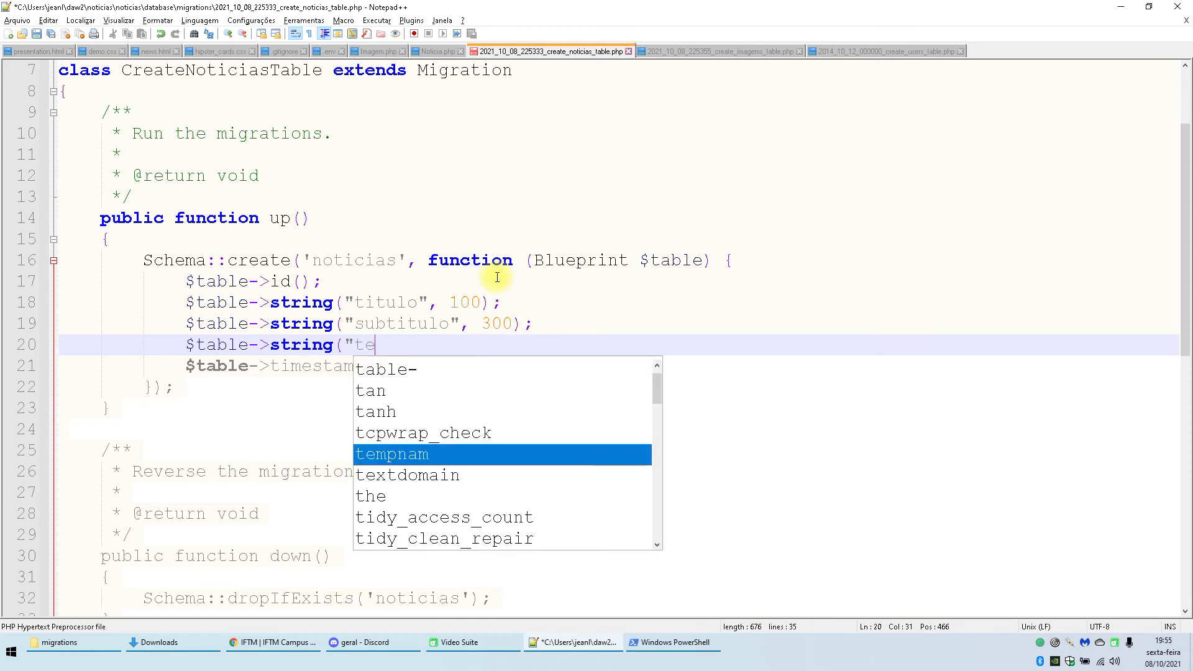
type("xto\");")
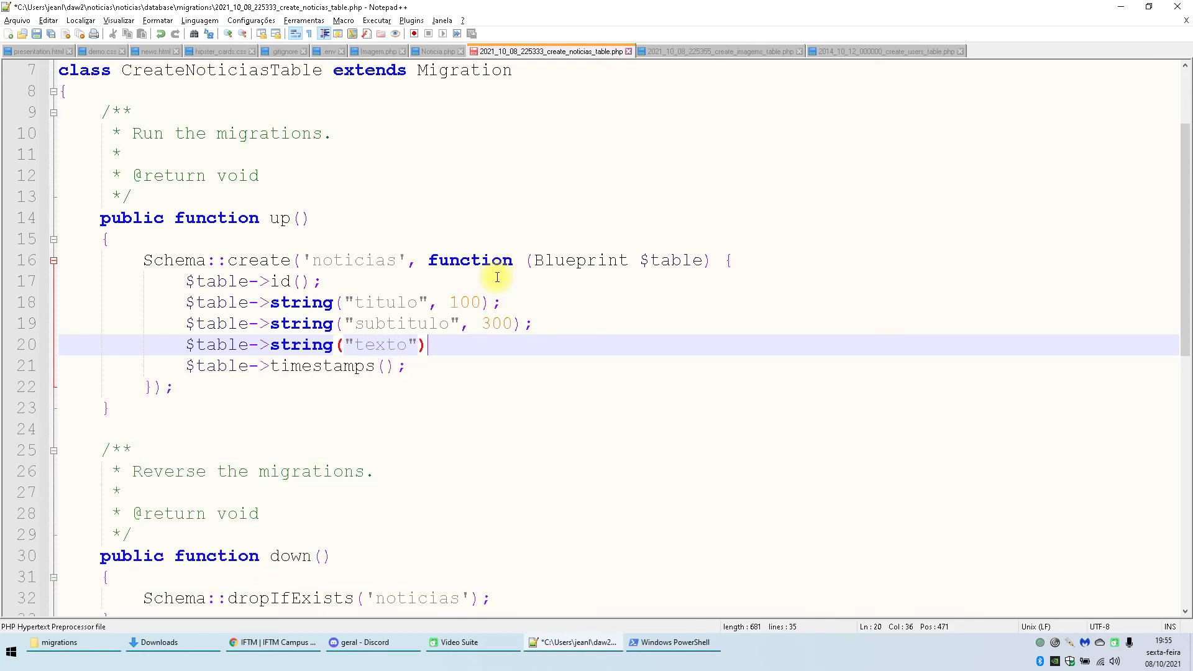
Step: Switch to Chrome, search for "laravel migrations" in a new tab and look through Laravel's 8.x migrations documentation
double_click(302, 344)
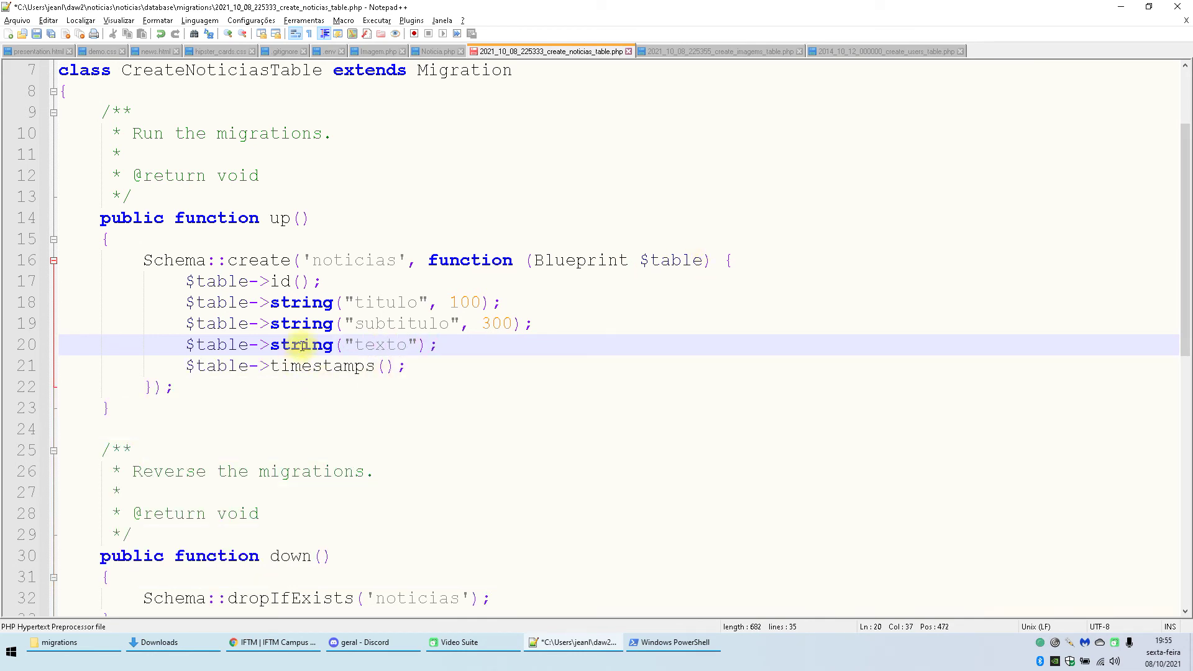
left_click(266, 644)
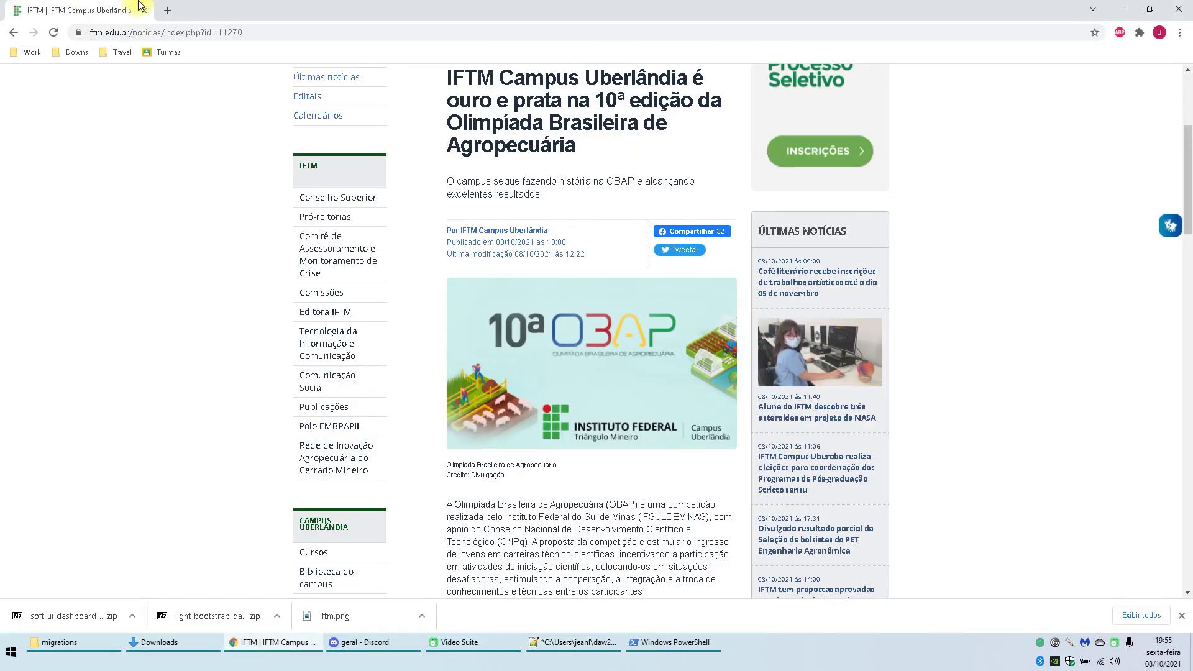
left_click(163, 10)
type("laravel")
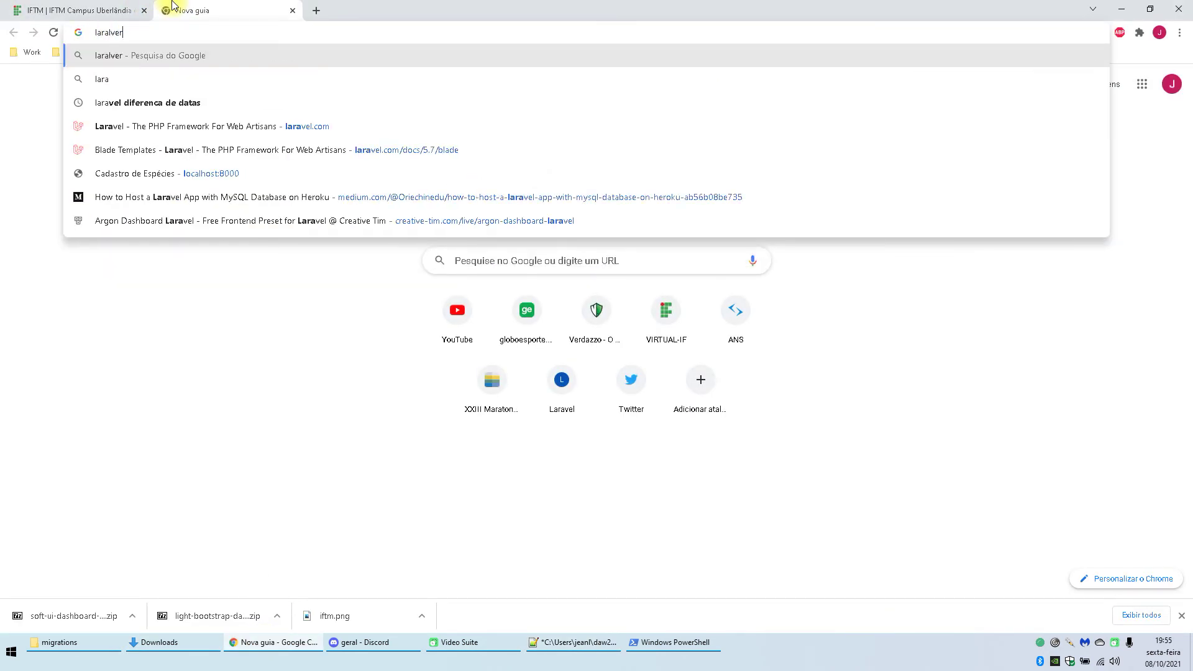
type(" migrations")
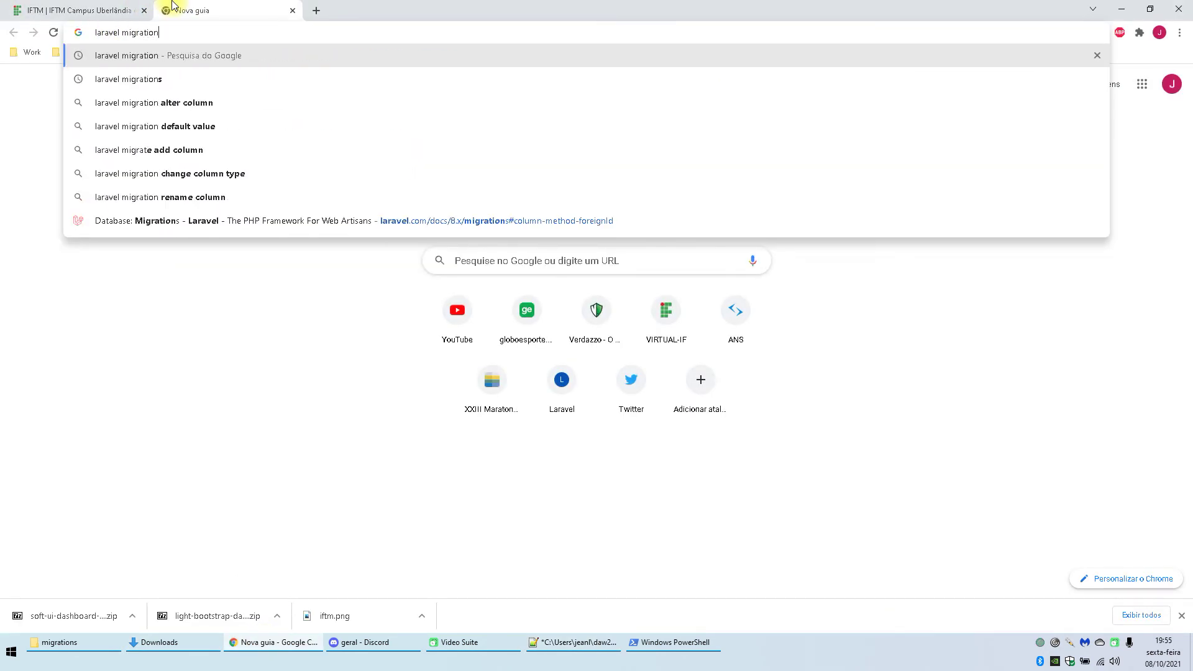
key("Return")
left_click(339, 205)
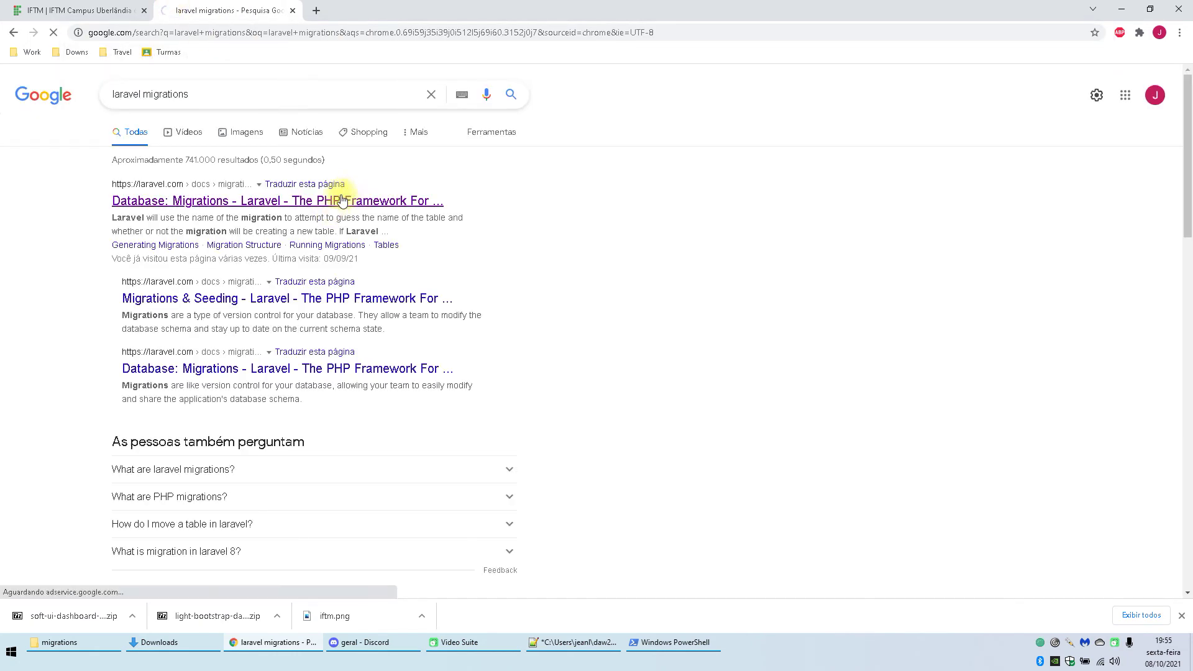
scroll(695, 192, "down", 20)
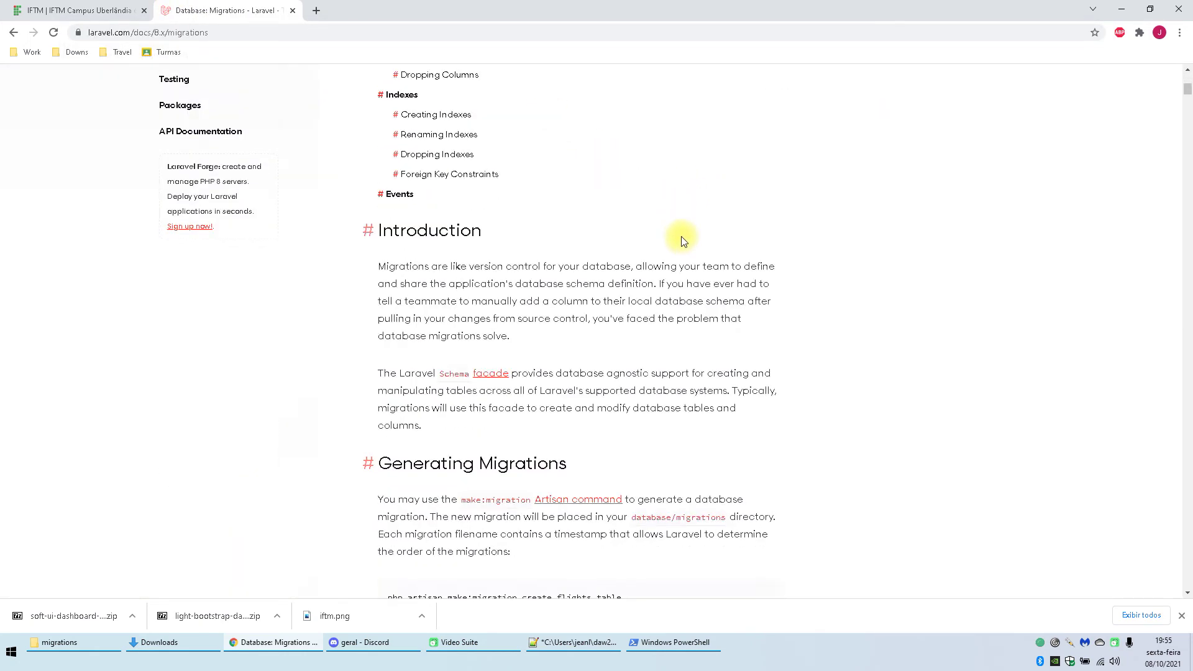
scroll(589, 242, "down", 20)
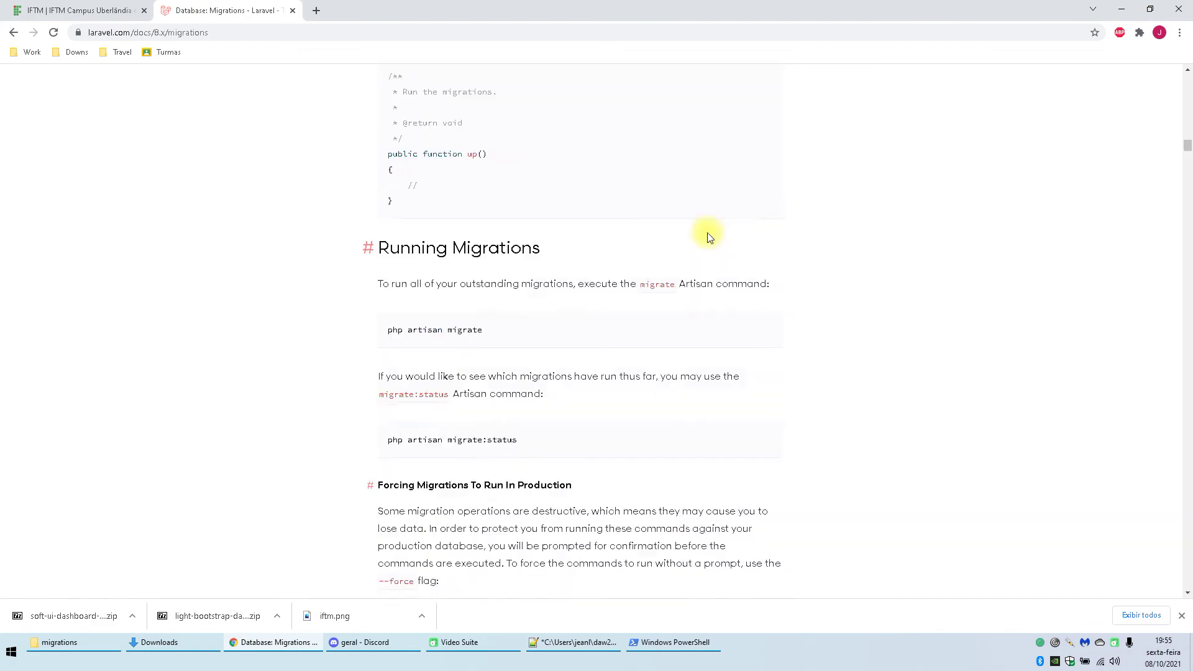
scroll(401, 219, "down", 15)
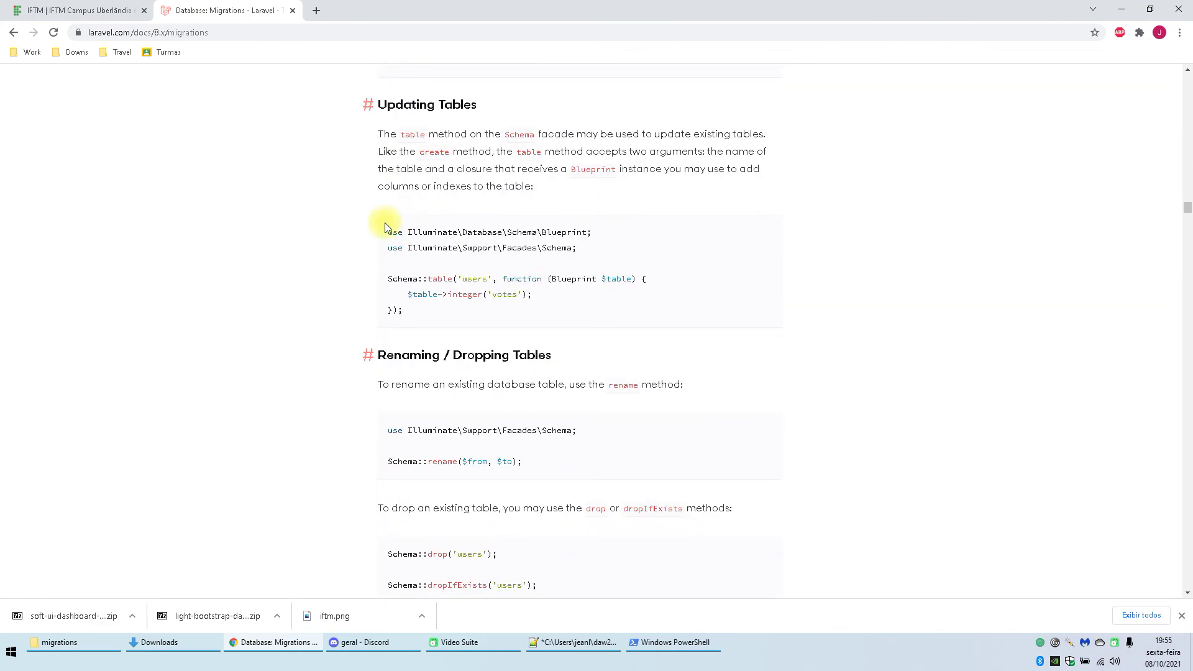